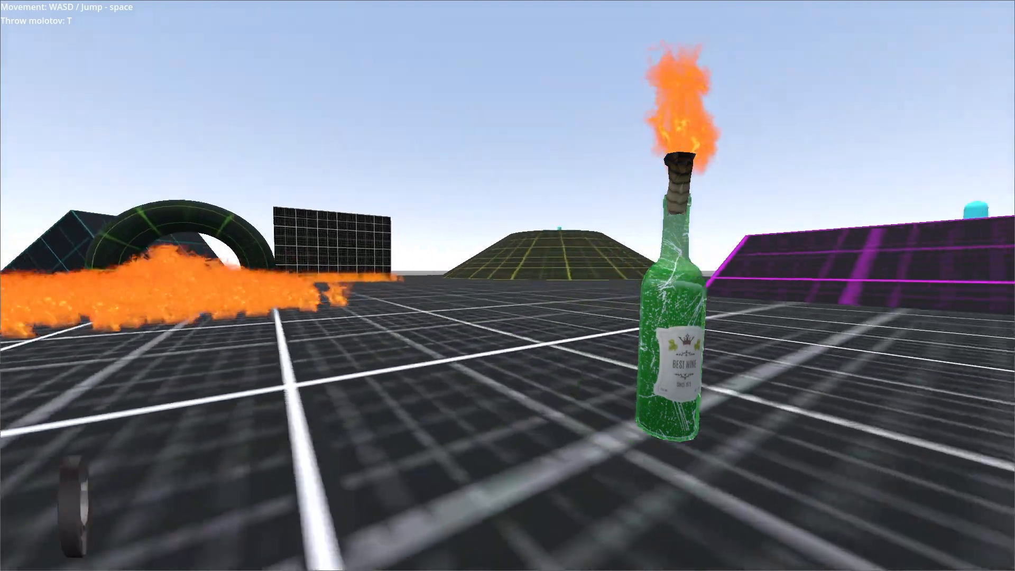
Try out the running molotov demo by jumping and throwing molotovs in the test level
key(space)
key(t)
key(t)
key(space)
key(t)
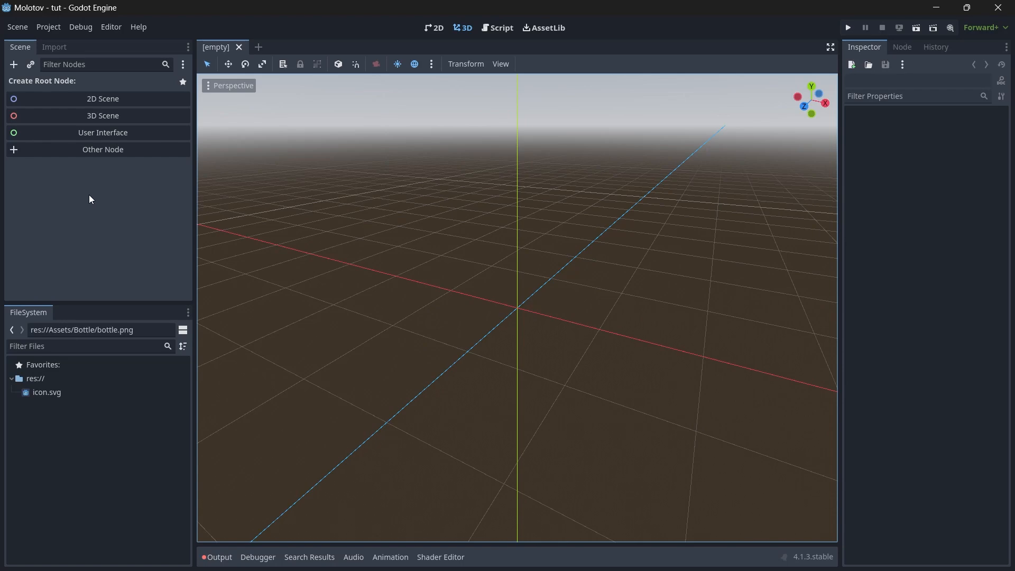
Switch to Chrome and look over the Liquid In Mesh shader page on Godot Shaders
key(alt+Tab)
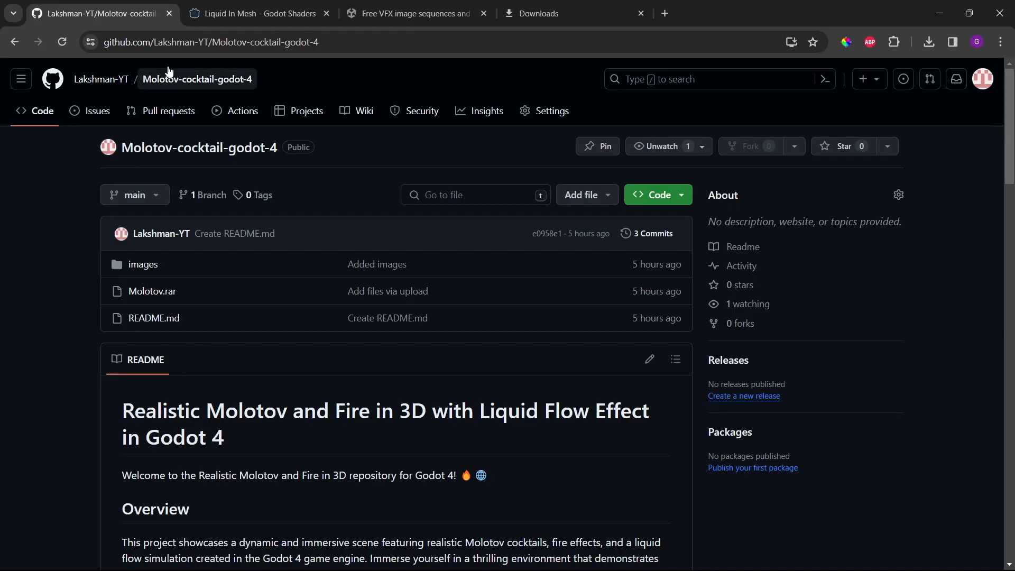
click(268, 11)
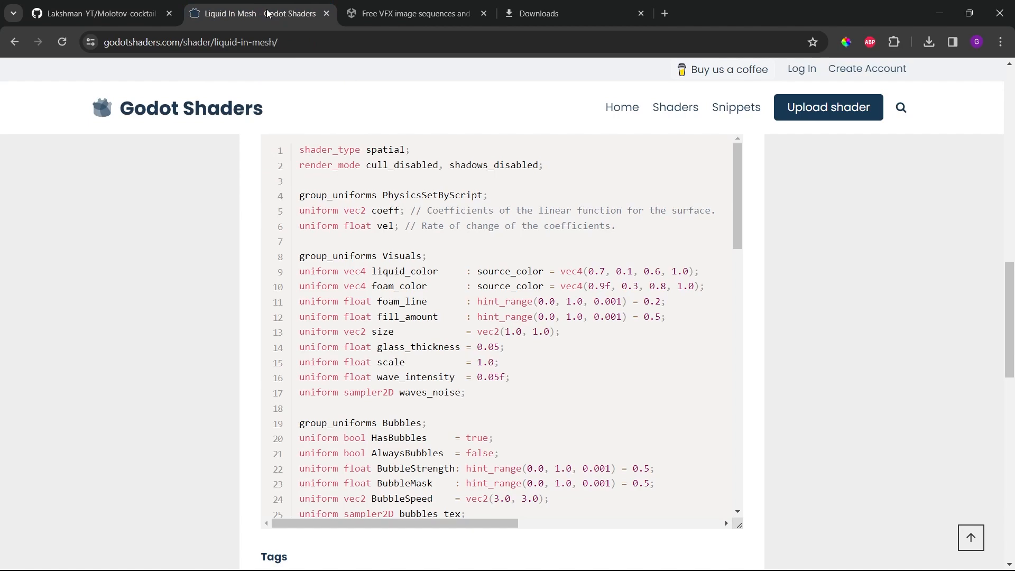
scroll(213, 207, up, 20)
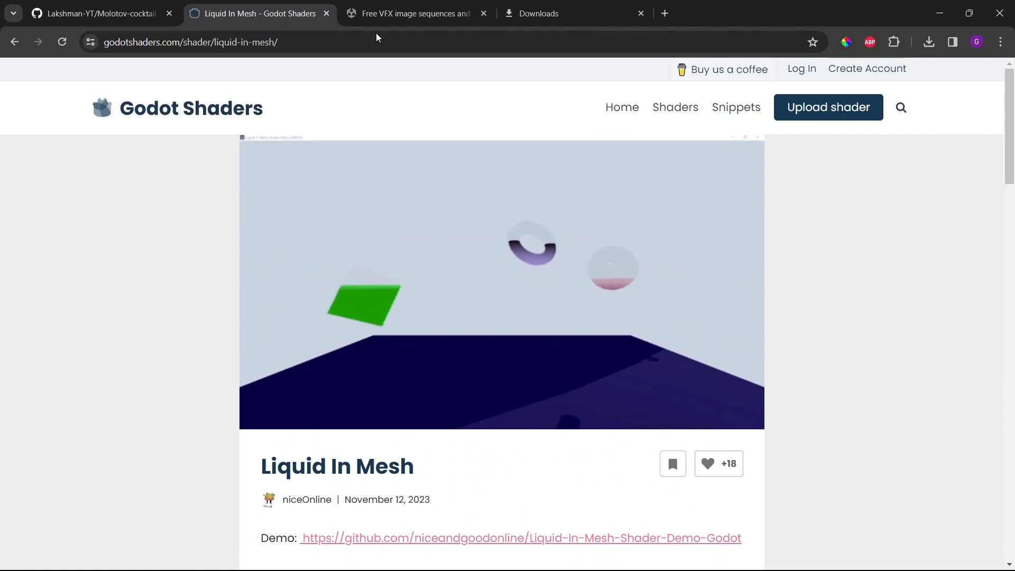
Browse the explosion and flame flipbooks on Unity's free VFX image sequences page
click(413, 13)
scroll(295, 200, up, 15)
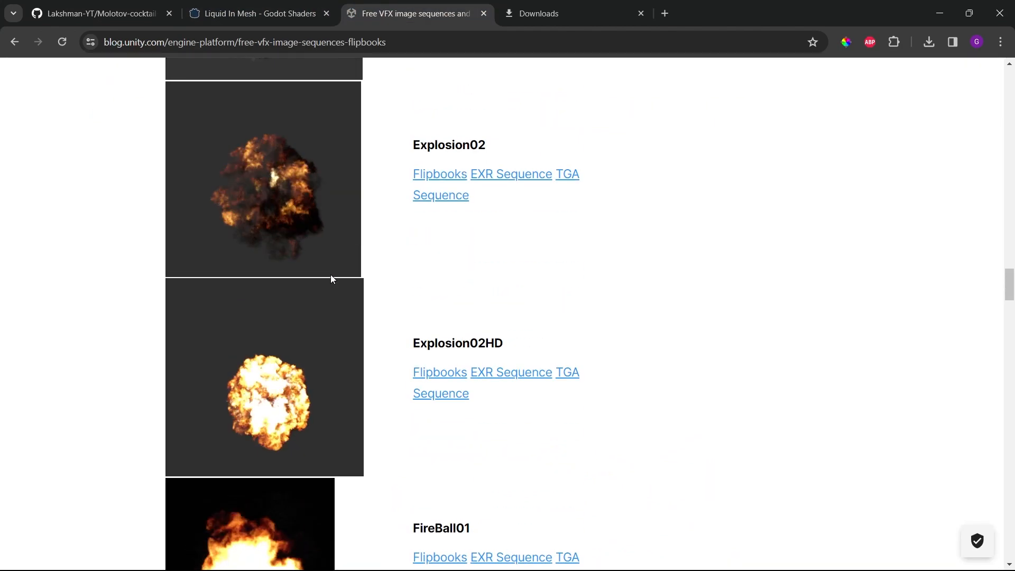
scroll(332, 279, up, 20)
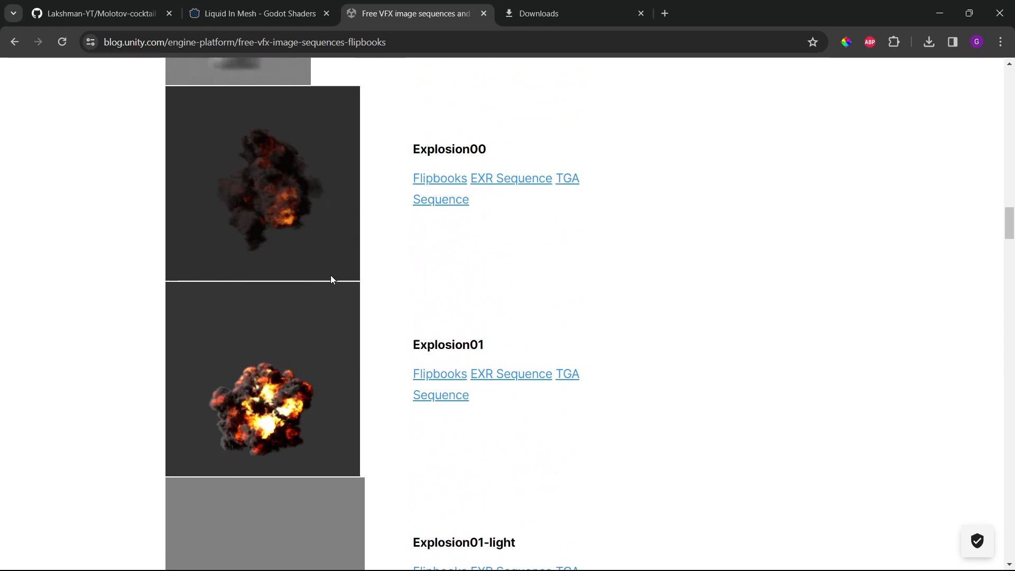
scroll(333, 279, down, 20)
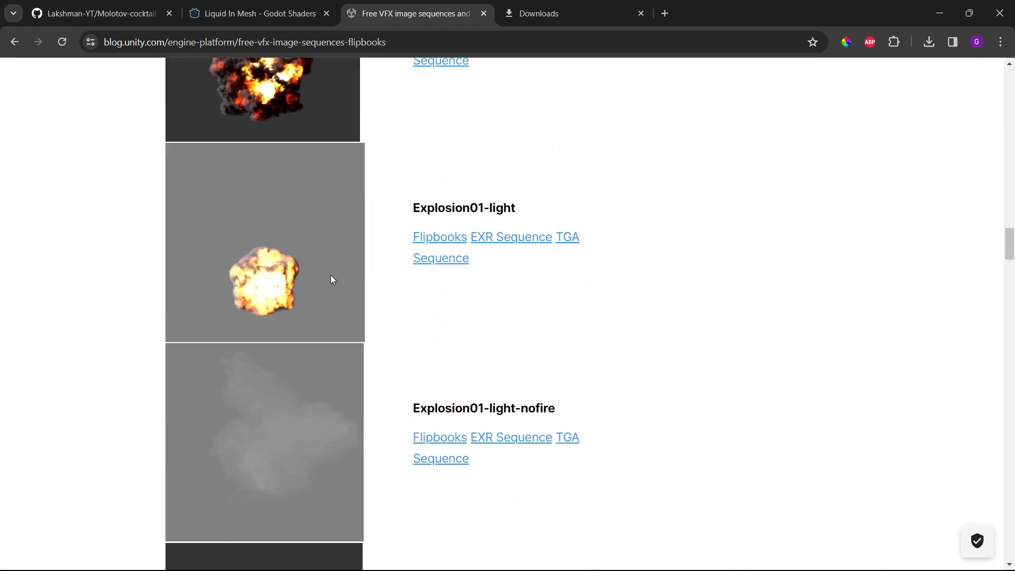
scroll(331, 279, down, 20)
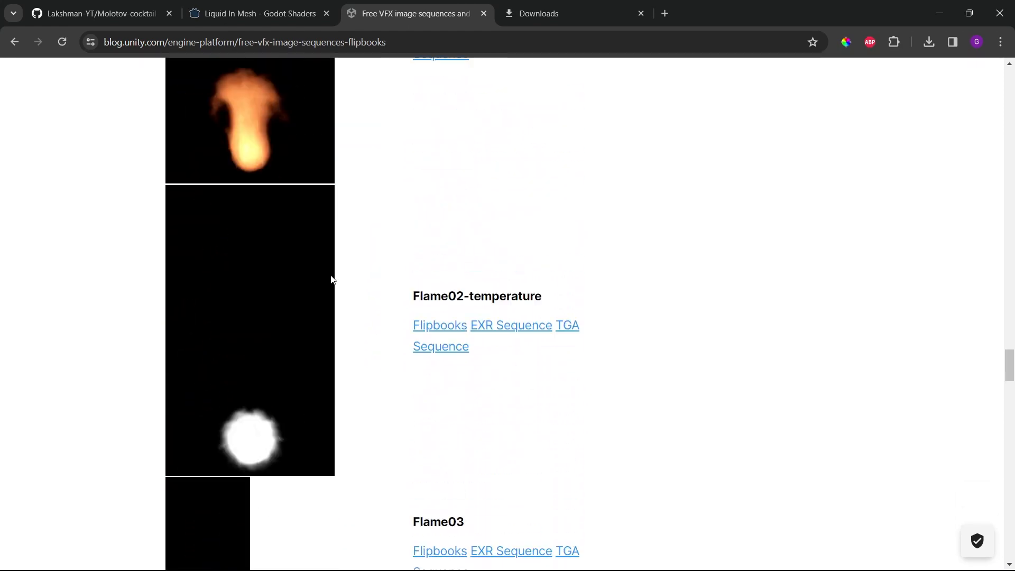
scroll(331, 279, up, 11)
scroll(333, 279, up, 5)
Return to the Molotov-cocktail-godot-4 GitHub repository and skim its README
click(324, 7)
click(357, 4)
click(260, 13)
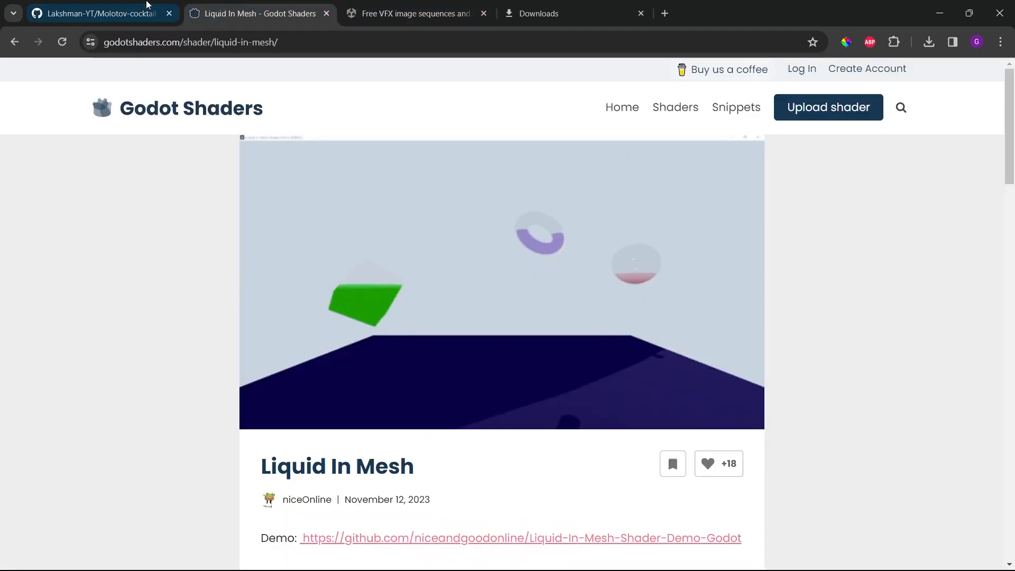
click(98, 13)
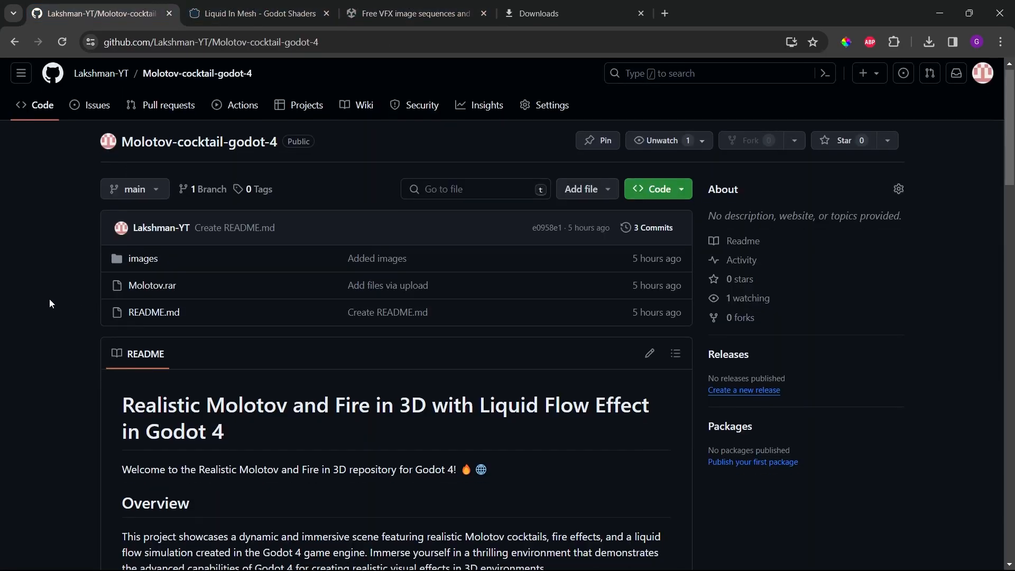
scroll(50, 299, down, 10)
scroll(77, 417, up, 10)
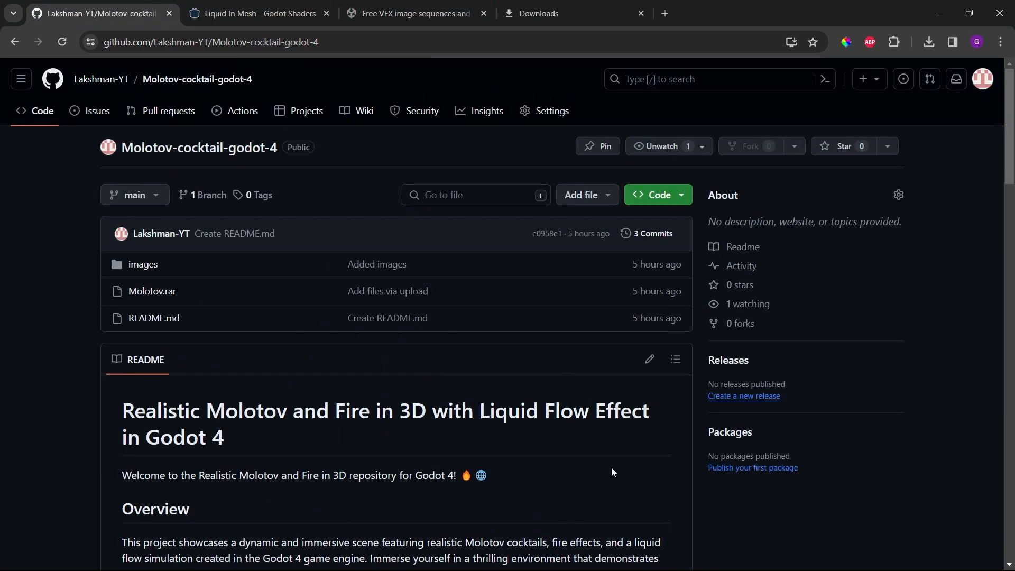
Download the Molotov-cocktail-godot-4 repository as a ZIP and open the downloaded archive
click(659, 194)
click(503, 403)
key(ctrl+j)
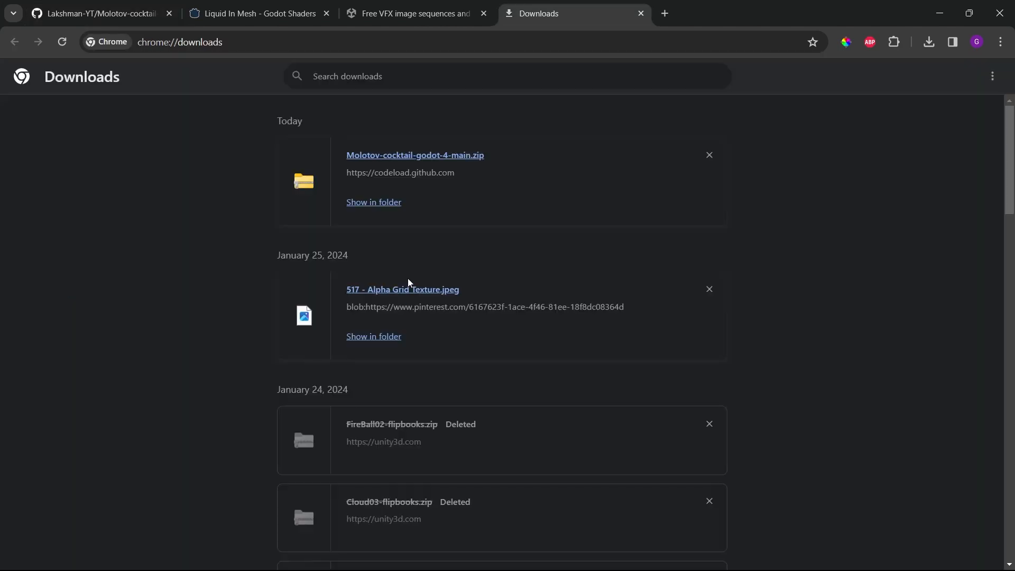
click(415, 155)
Extract the Molotov folder from Molotov.rar inside Molotov-cocktail-godot-4-main, dismissing the WinRAR licence reminder and minimizing WinRAR
click(217, 127)
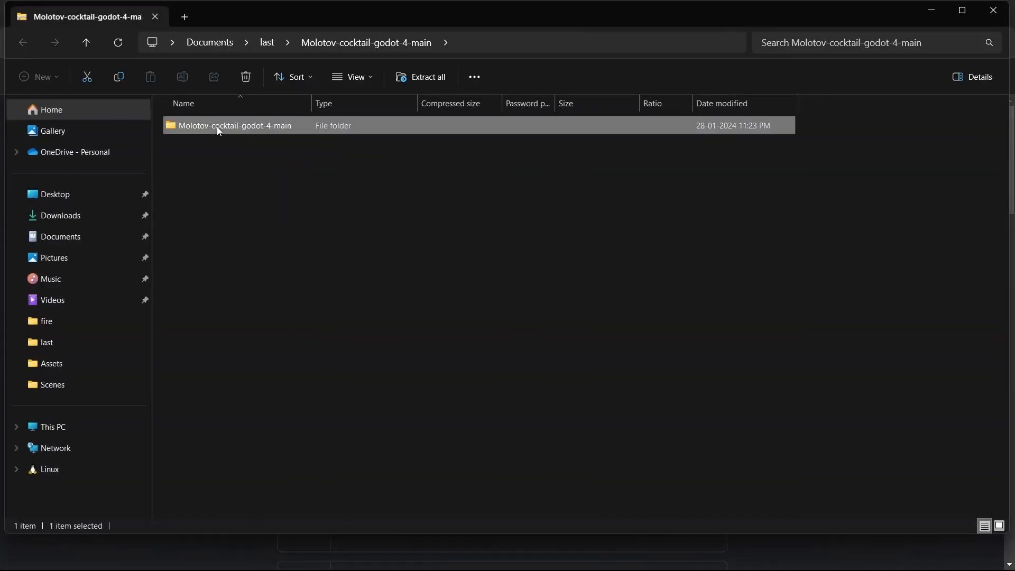
double_click(217, 126)
click(218, 144)
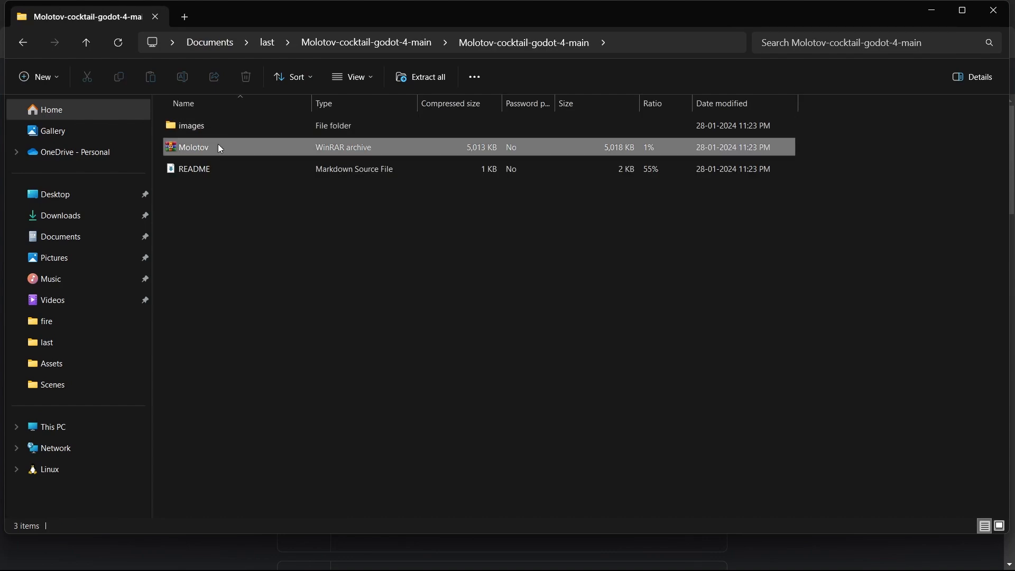
double_click(180, 148)
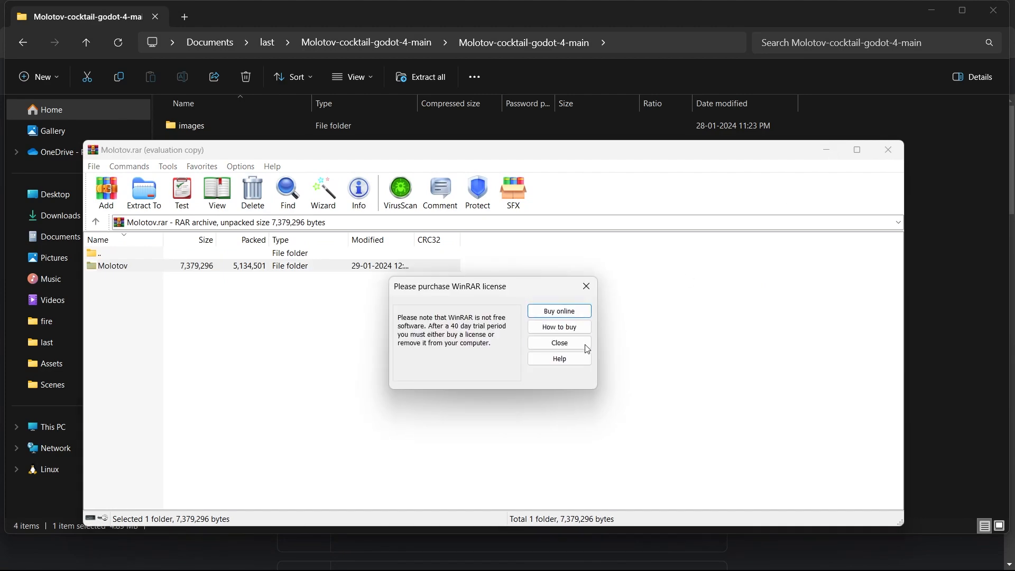
click(560, 346)
click(827, 150)
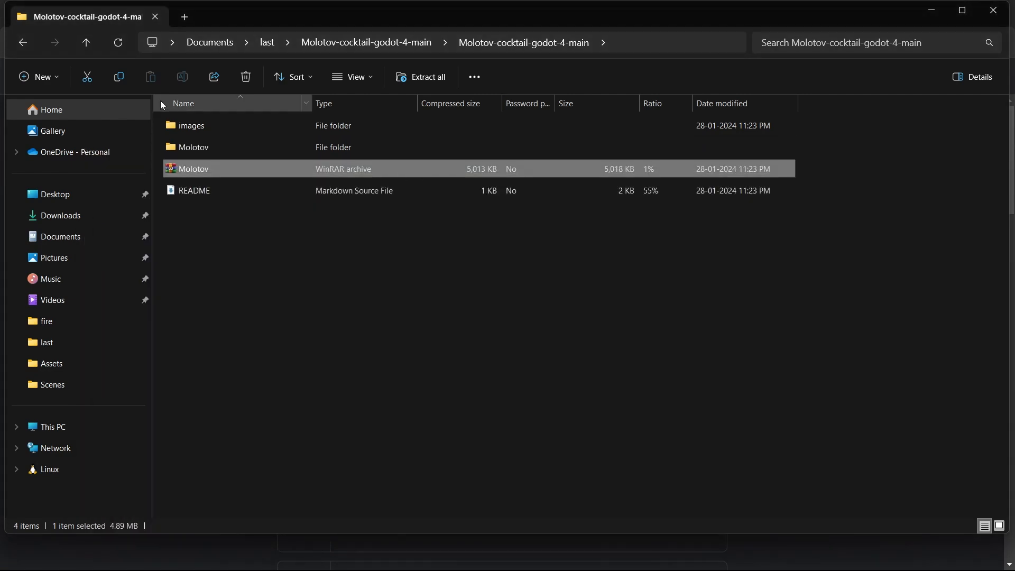
Copy the Assets folder from the extracted Molotov folder into the Molotov - tut project folder
click(192, 146)
double_click(191, 146)
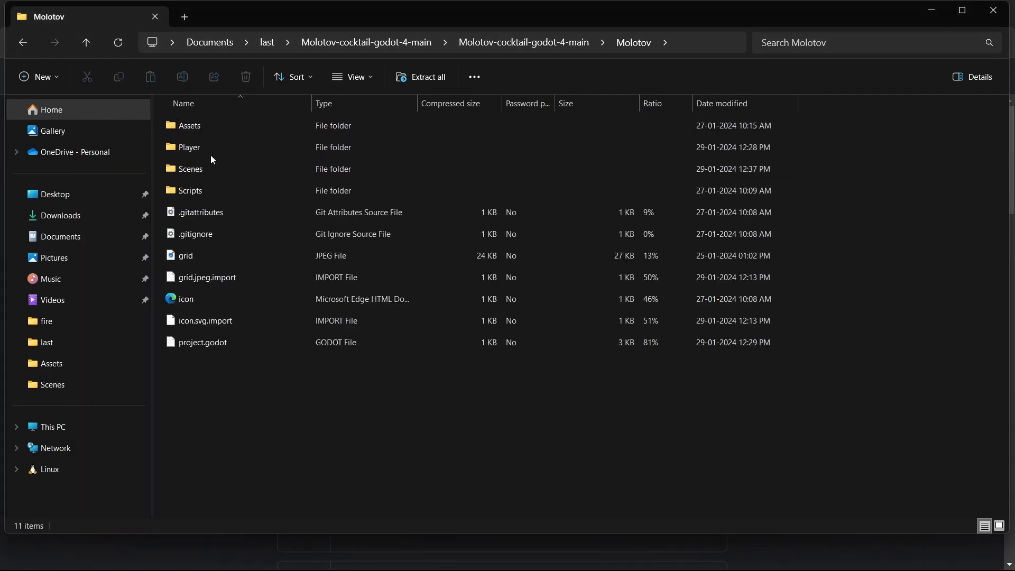
click(205, 129)
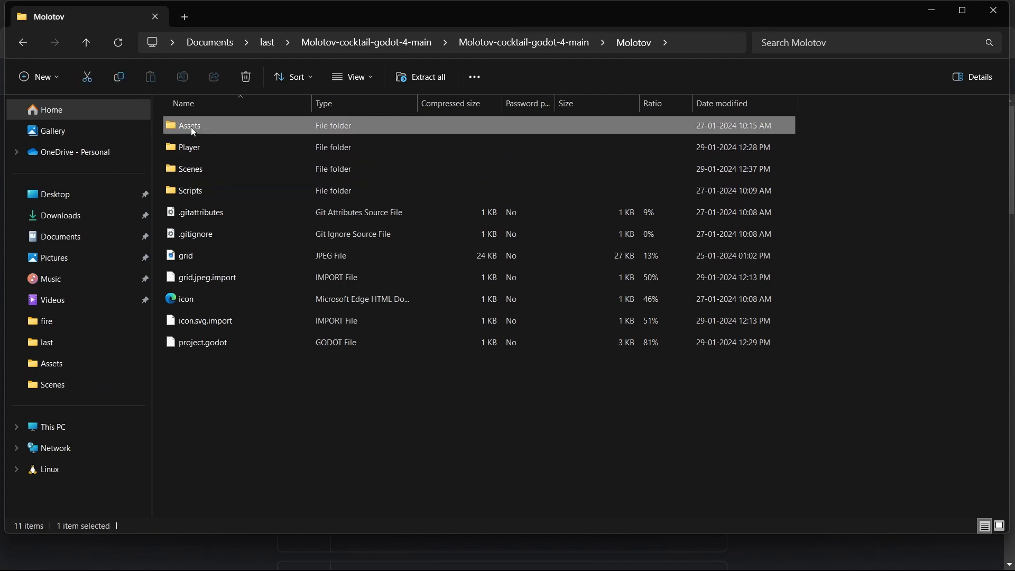
right_click(191, 127)
click(239, 182)
key(alt+Tab)
key(alt+Tab)
key(alt+Tab)
key(alt+Tab)
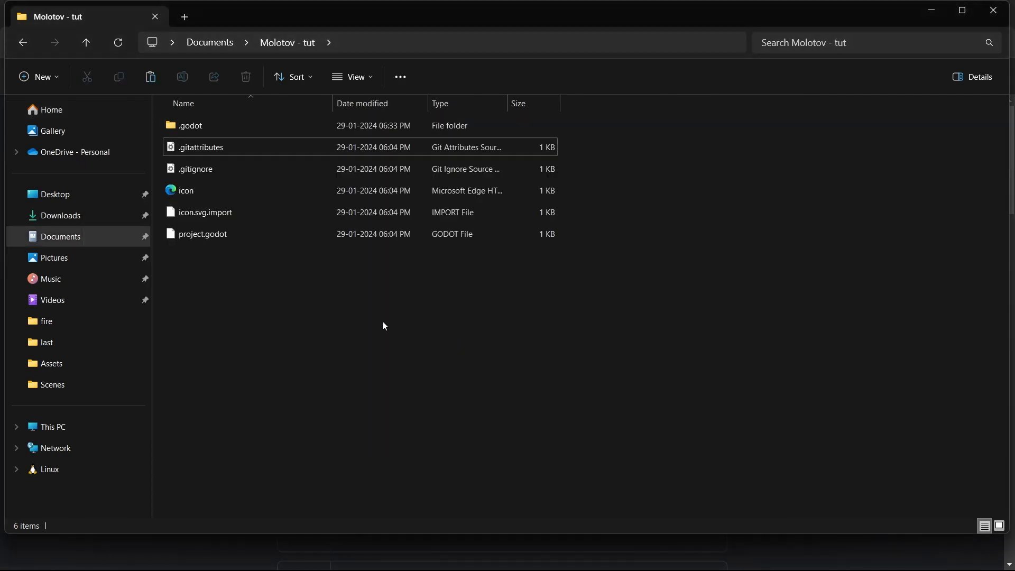
right_click(383, 322)
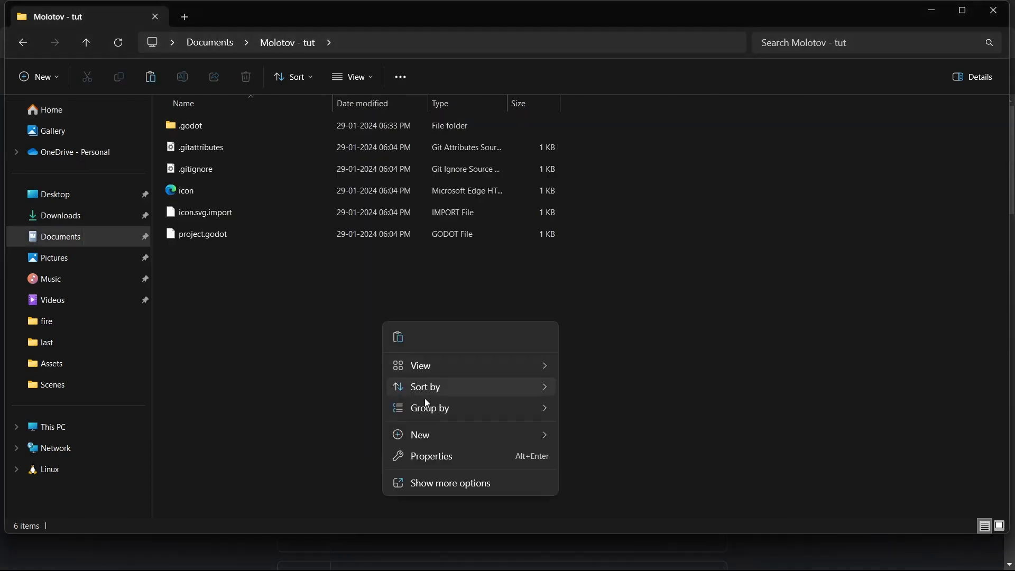
click(398, 337)
Copy liquid_mesh.gd from the downloaded Scenes folder into the Molotov - tut project folder
key(alt+Tab)
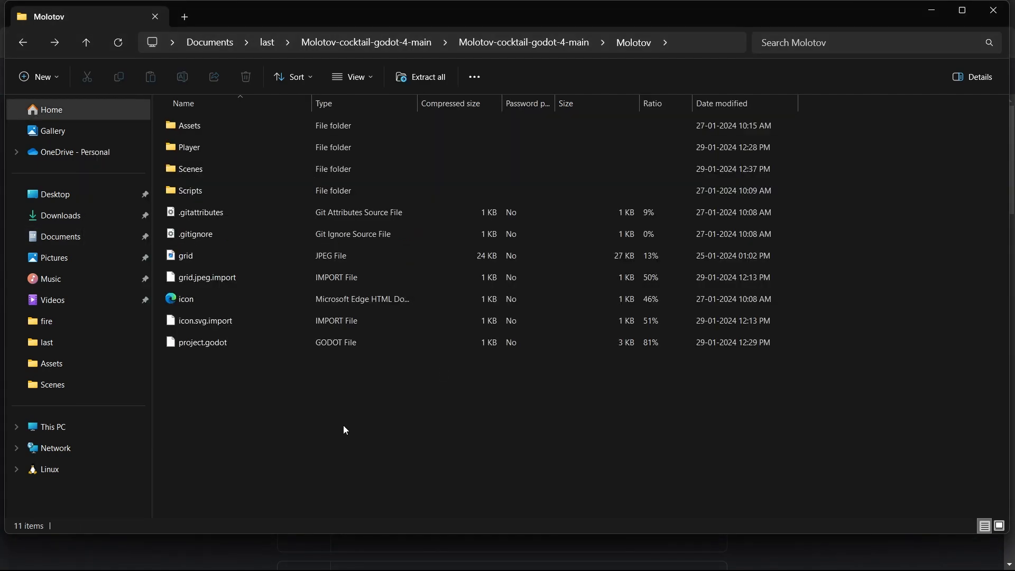
double_click(204, 166)
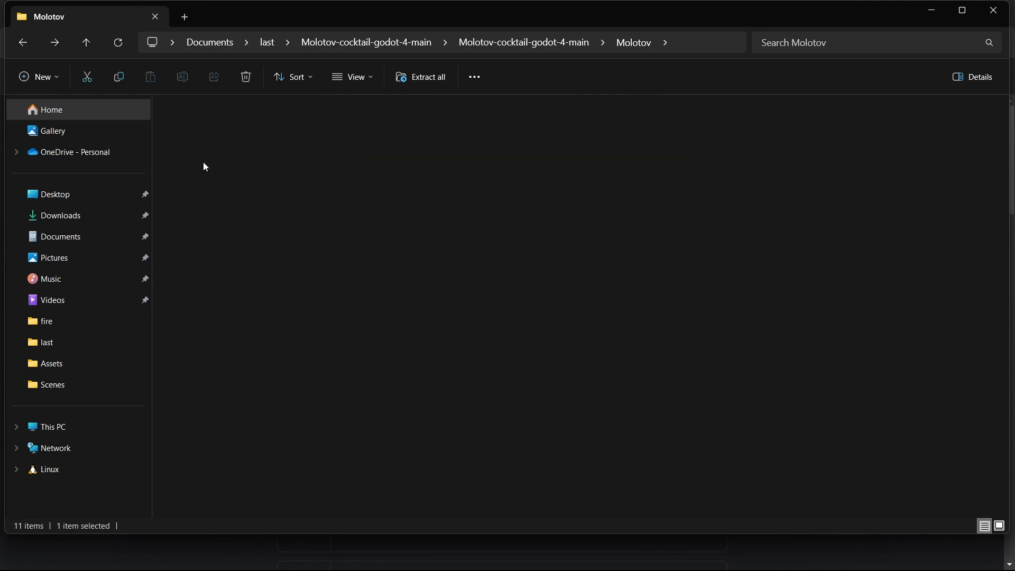
click(190, 305)
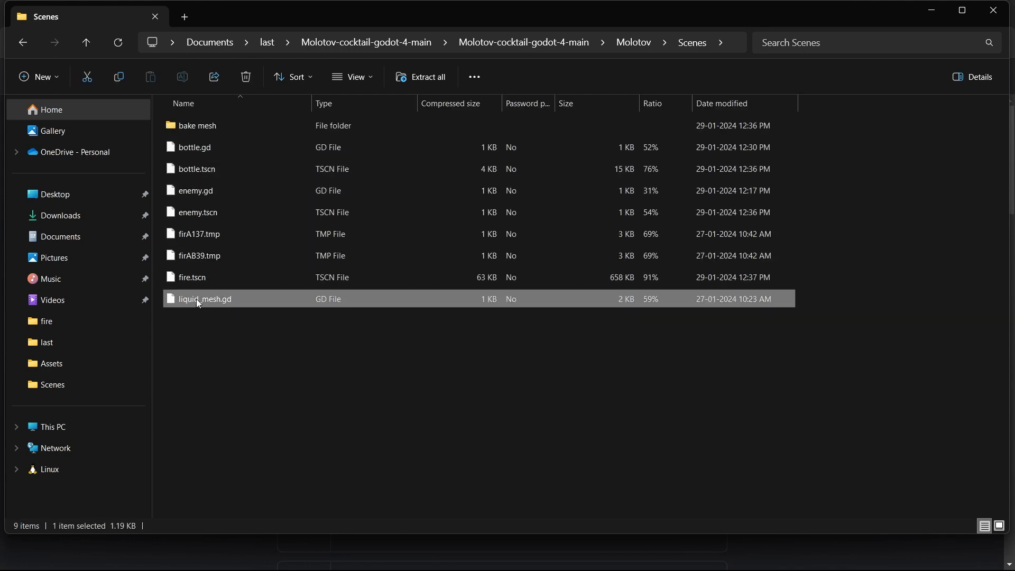
right_click(211, 297)
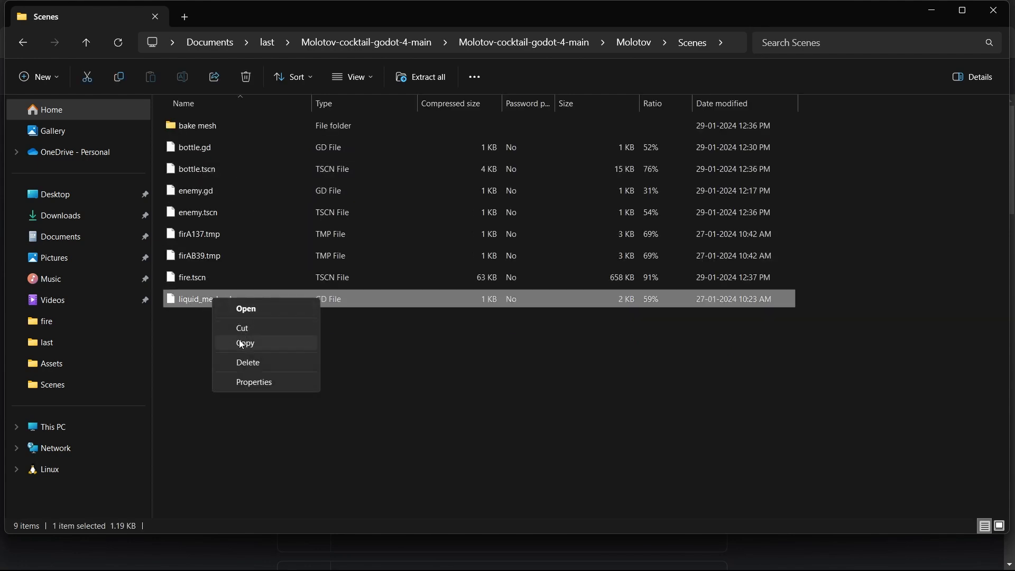
click(299, 342)
key(alt+Tab)
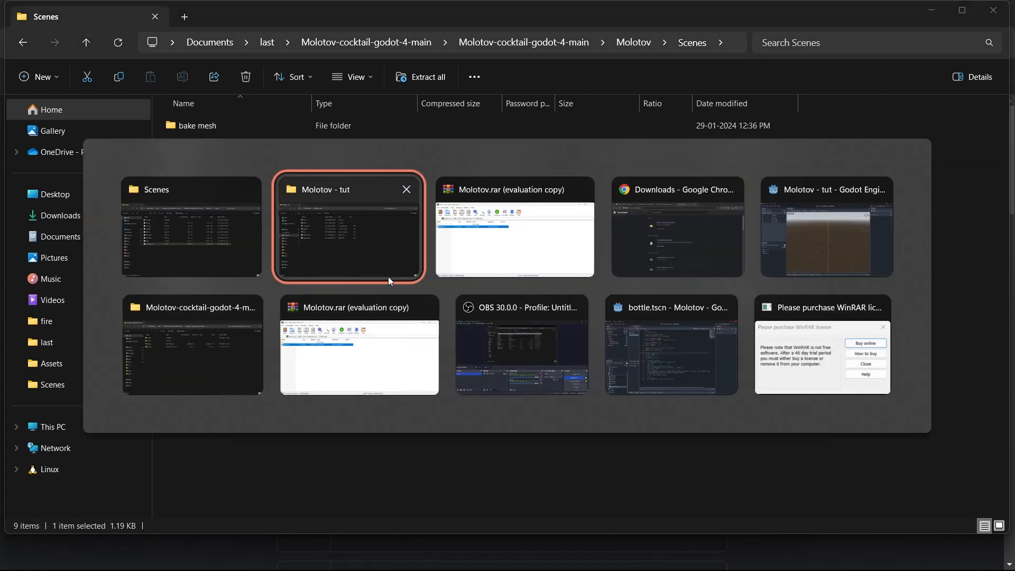
click(389, 277)
right_click(355, 353)
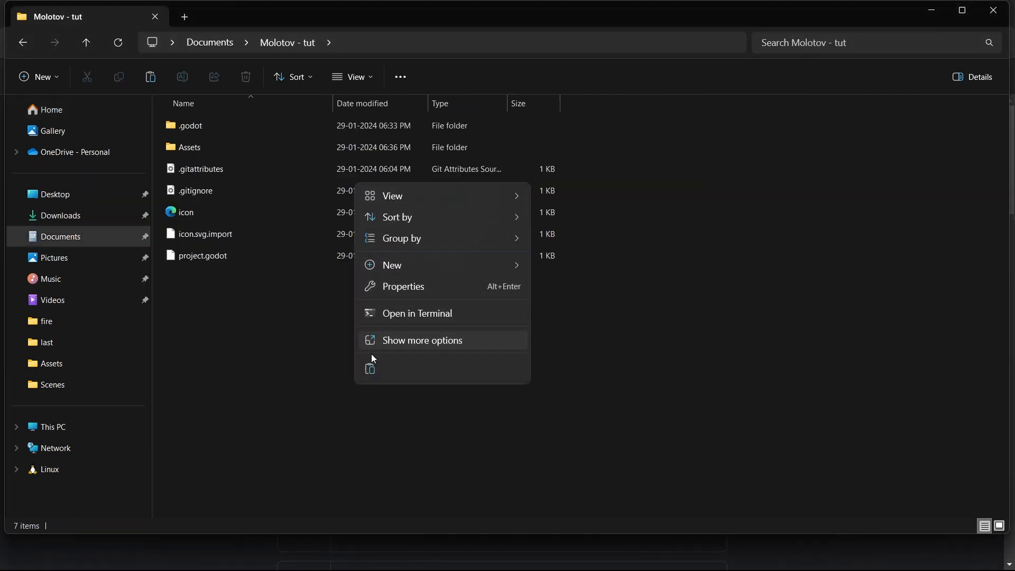
click(401, 338)
Switch to the Molotov - tut project in Godot and create a 3D scene with its root node renamed Bottle
key(alt+Tab)
key(alt+Tab)
key(alt+Tab)
key(alt+Tab)
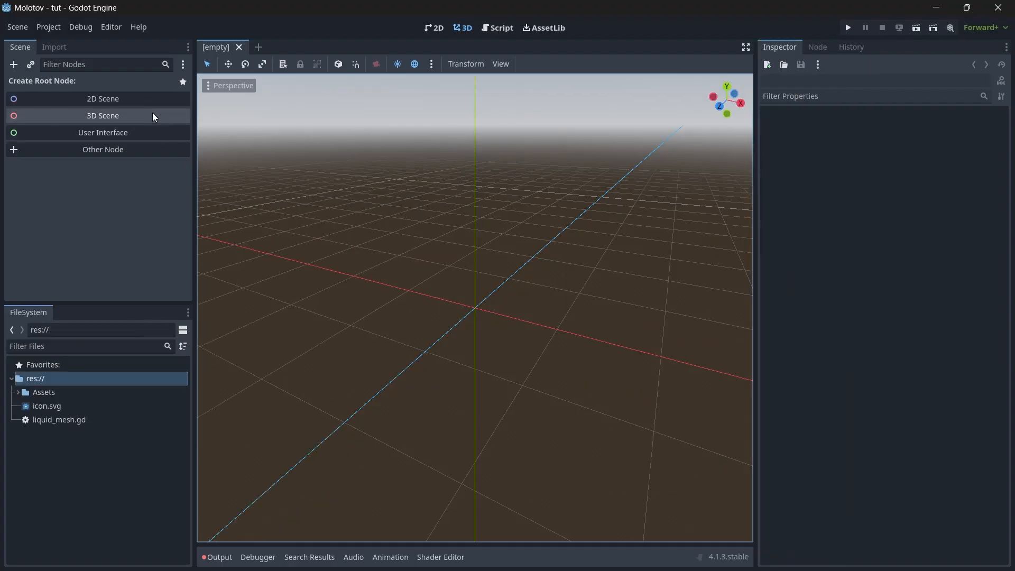
click(152, 113)
double_click(85, 81)
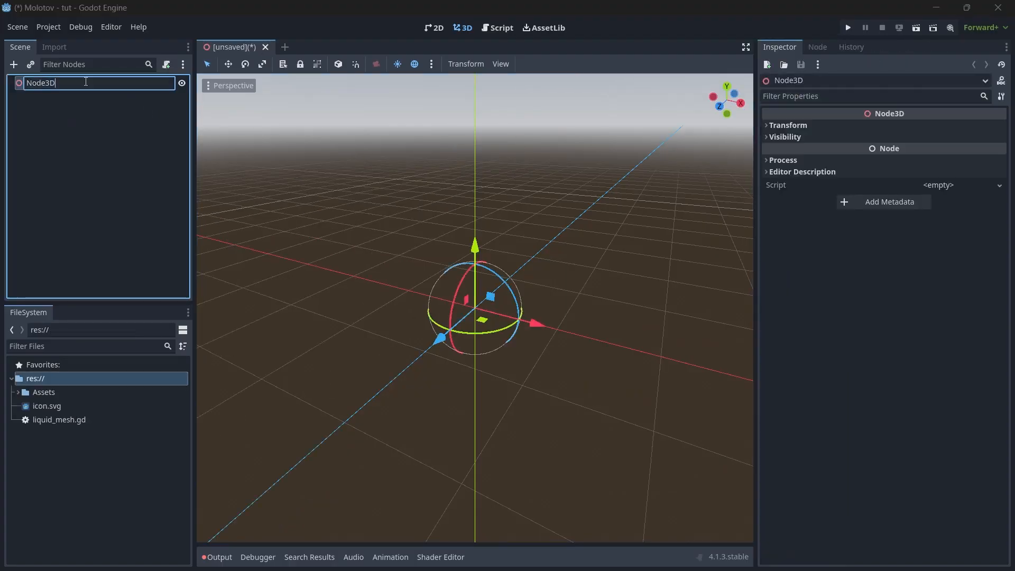
key(ctrl+a)
text(Bottle)
key(Return)
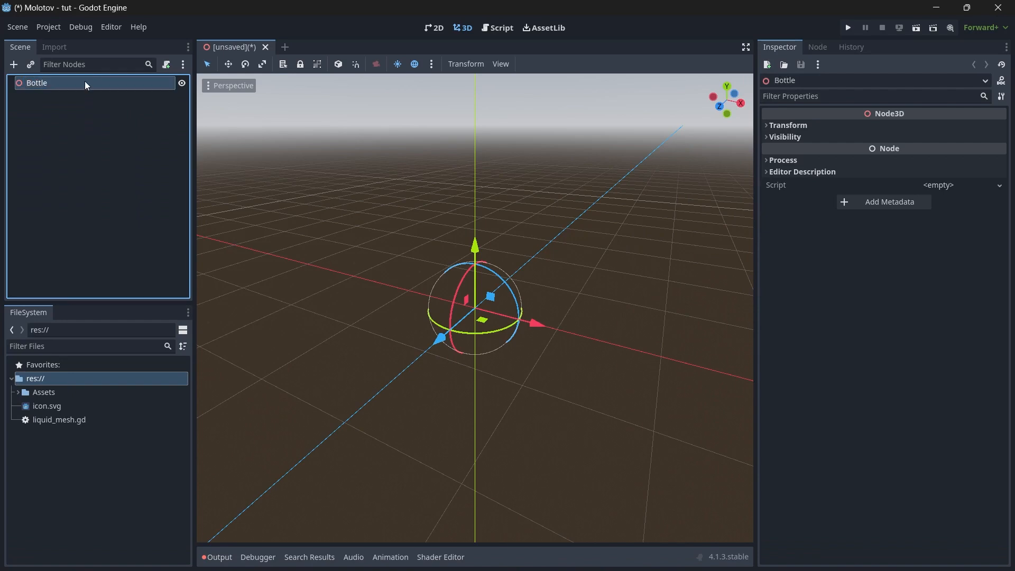
Add a MeshInstance3D child node under the Bottle root
key(ctrl+a)
text(mesh)
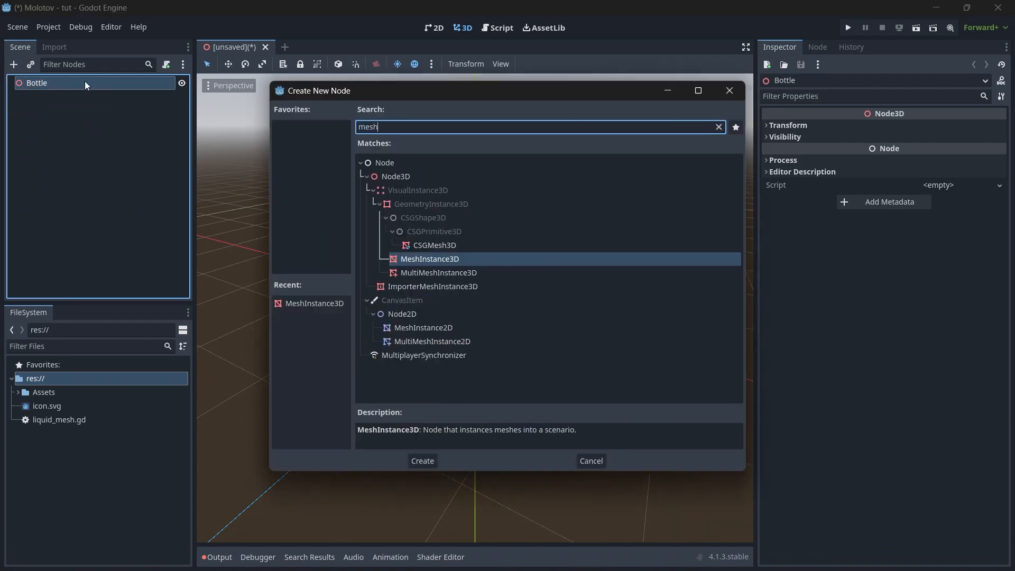
key(Return)
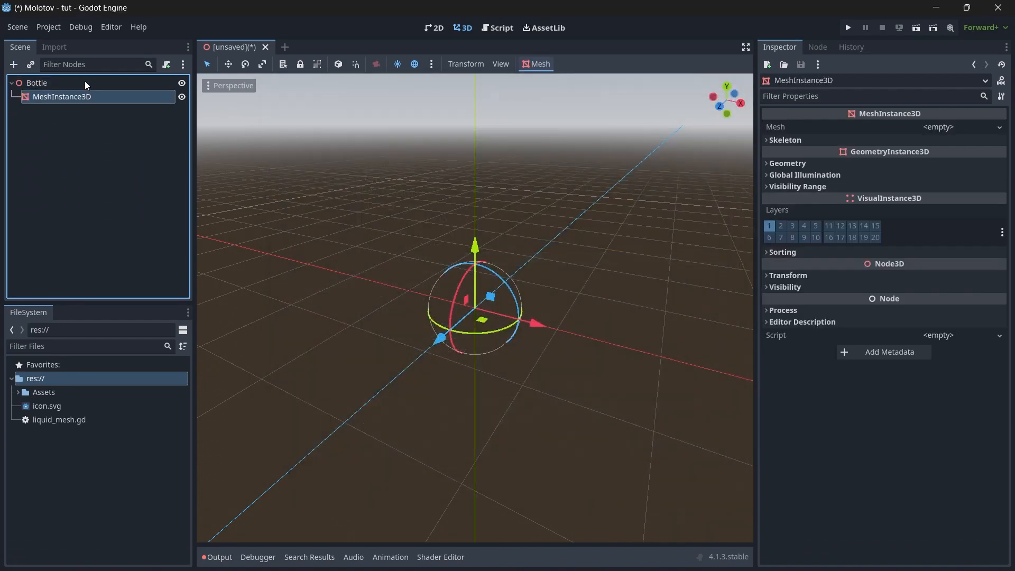
Assign untitled.obj from the Assets/Bottle folder as the mesh of the MeshInstance3D
click(19, 393)
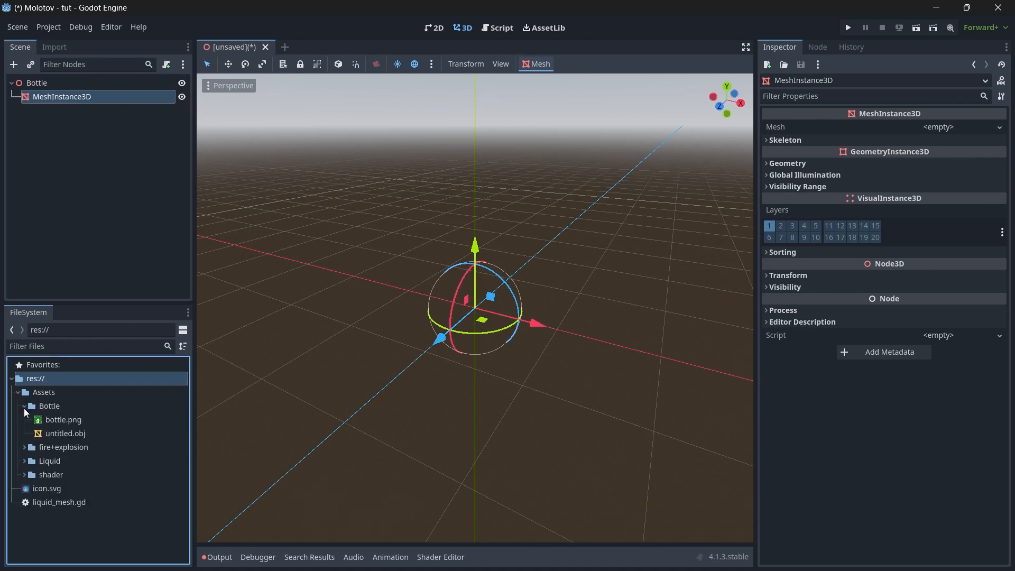
click(61, 433)
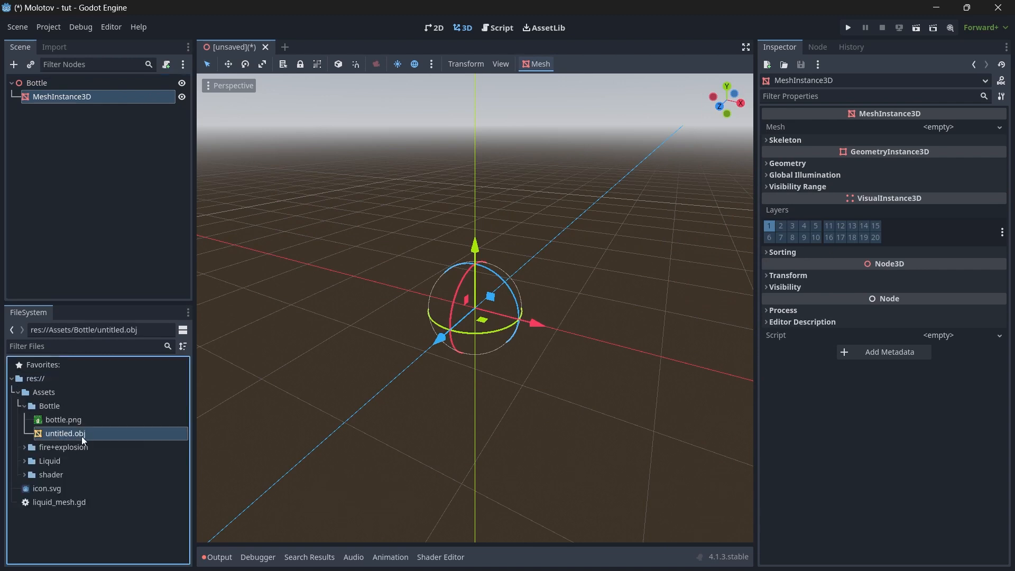
drag(74, 431, 923, 128)
scroll(578, 345, down, 3)
scroll(579, 344, up, 3)
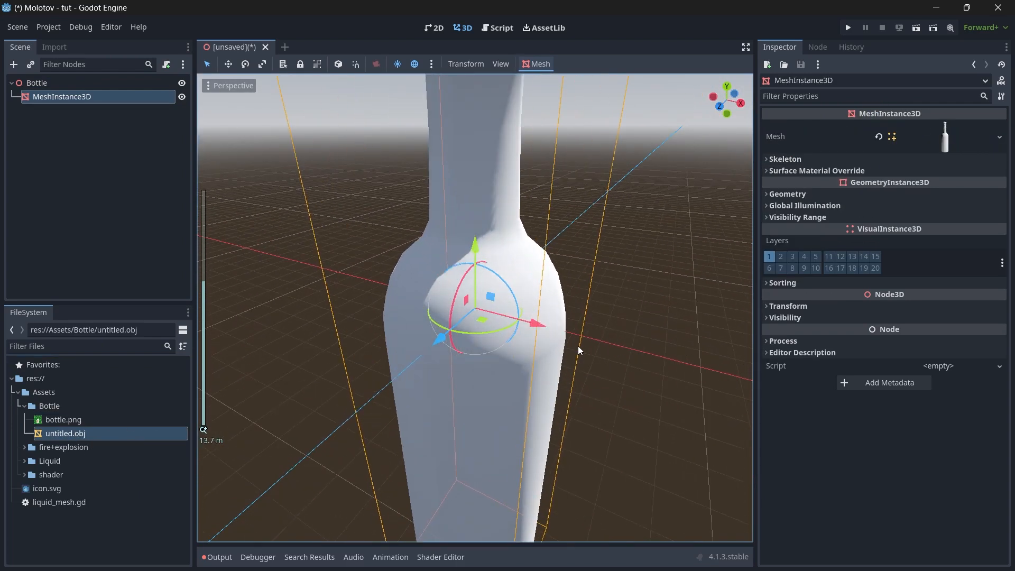
Scale the bottle mesh uniformly to 0.05 on all axes
click(782, 307)
click(804, 394)
text(.)
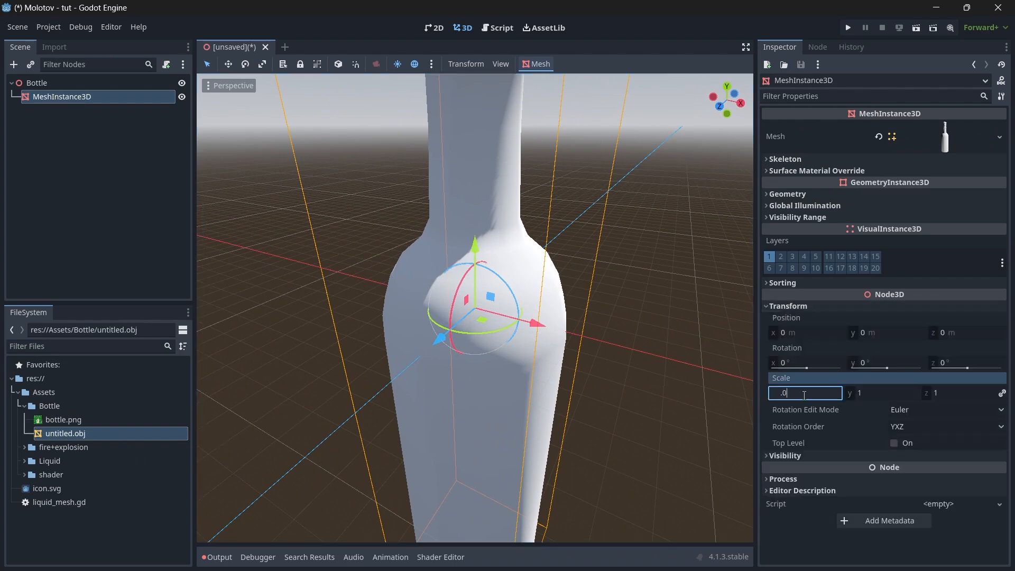
text(05)
key(Return)
scroll(589, 361, up, 10)
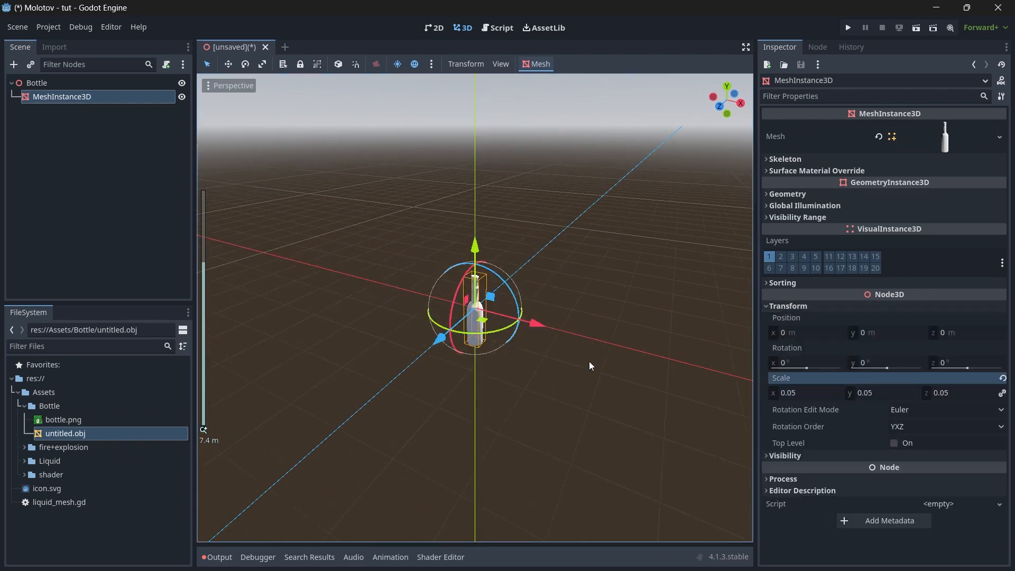
scroll(589, 360, up, 8)
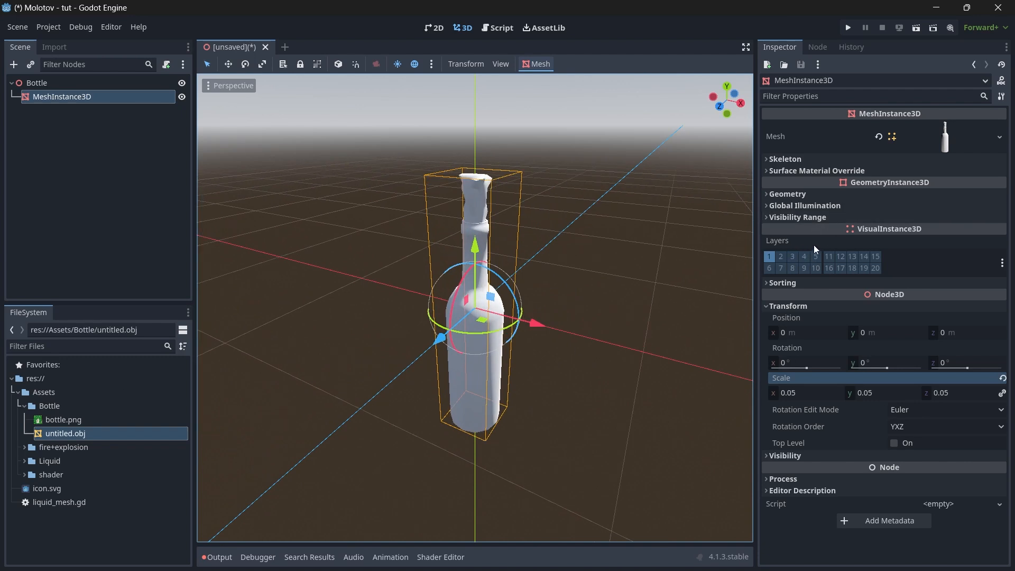
Create a new StandardMaterial3D as the bottle mesh's geometry Material Override and expand its properties
click(796, 204)
click(793, 194)
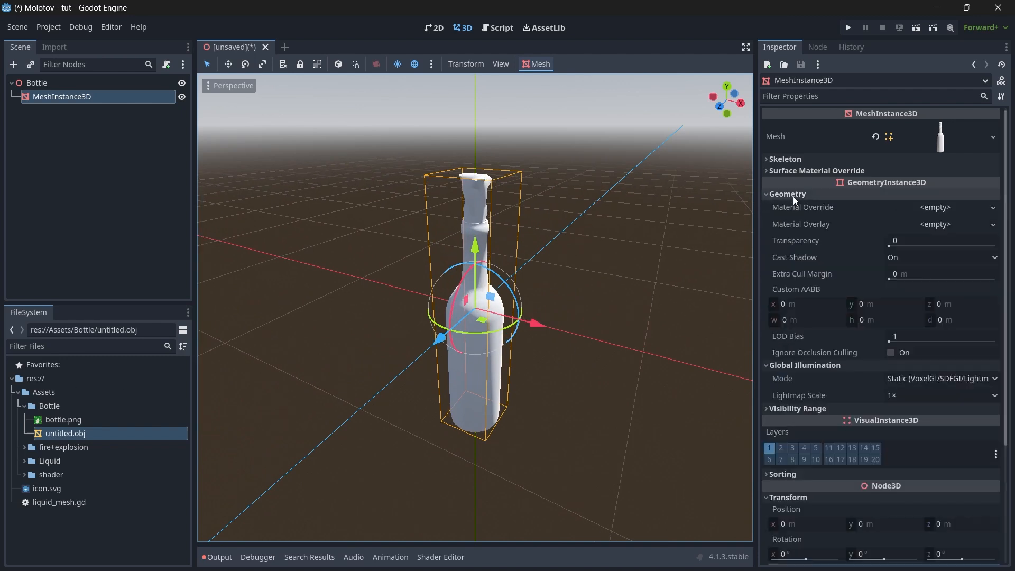
click(933, 208)
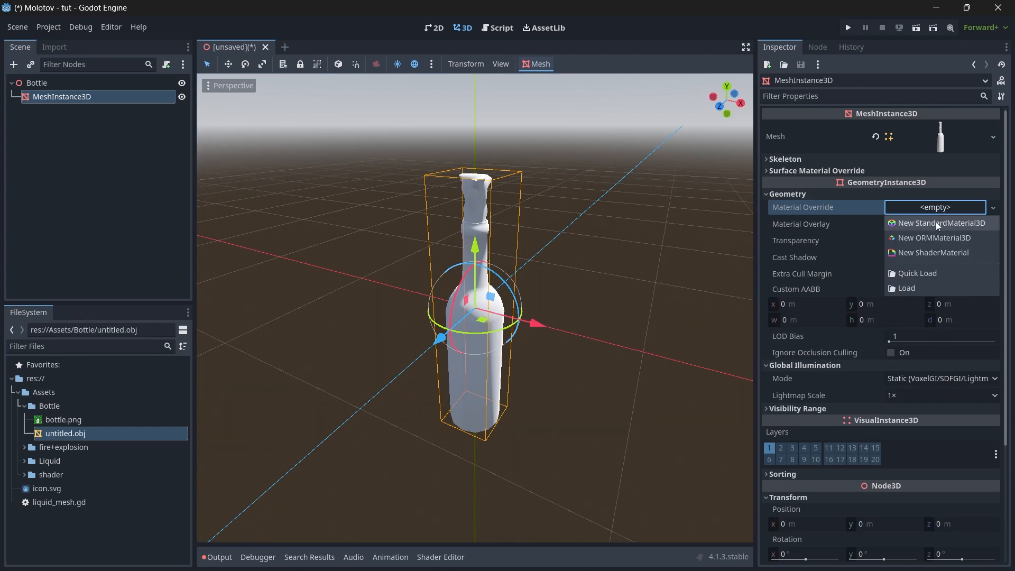
click(920, 223)
click(936, 221)
Assign bottle.png from Assets/Bottle as the albedo texture of the bottle's override material
scroll(905, 291, down, 5)
click(813, 217)
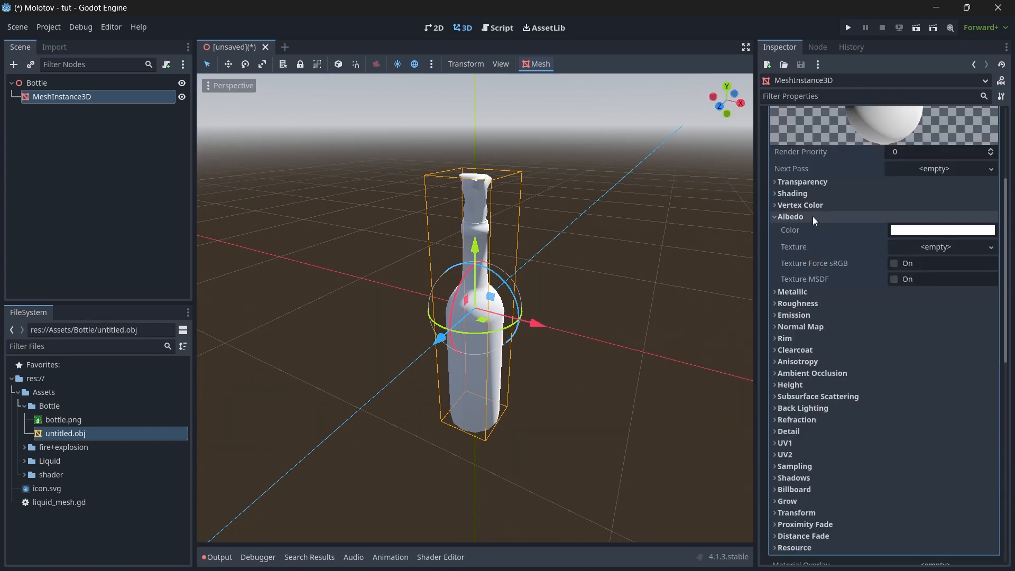
drag(76, 419, 936, 246)
click(801, 217)
Set the bottle material's transparency to Depth Pre-Pass and its cull mode to Disabled
click(797, 186)
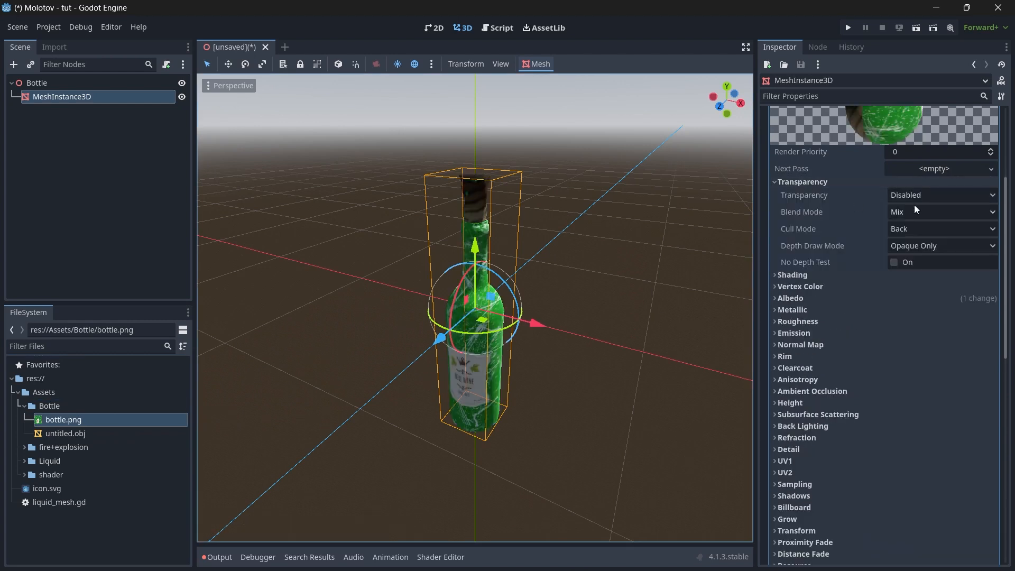
click(908, 196)
click(927, 270)
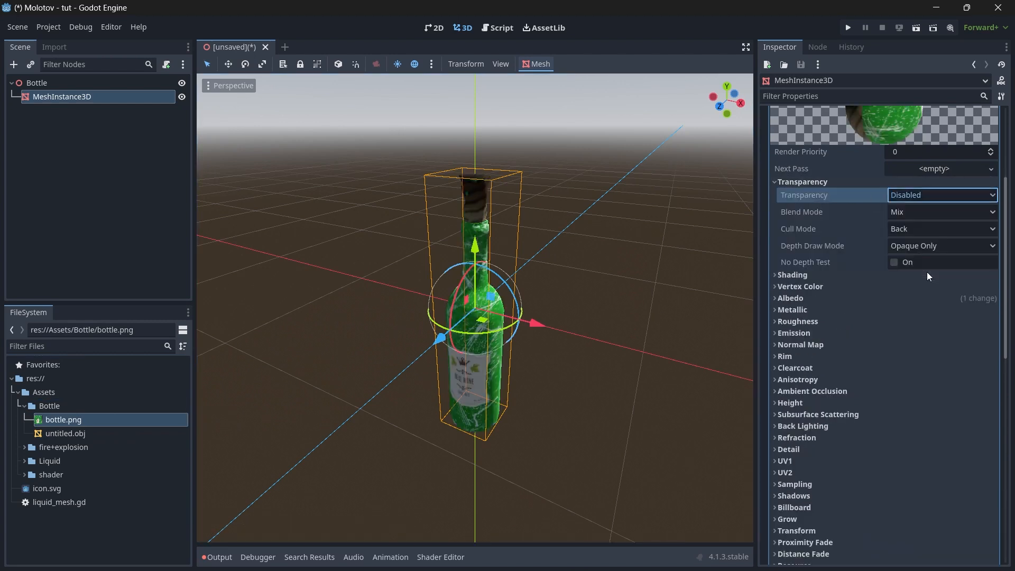
click(897, 228)
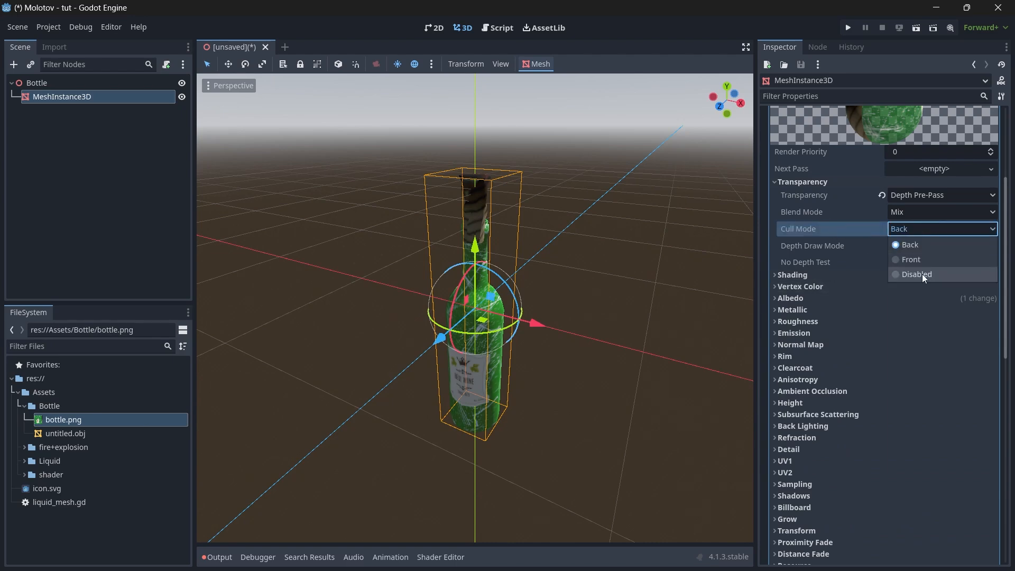
click(923, 274)
scroll(673, 347, up, 5)
scroll(673, 348, down, 1)
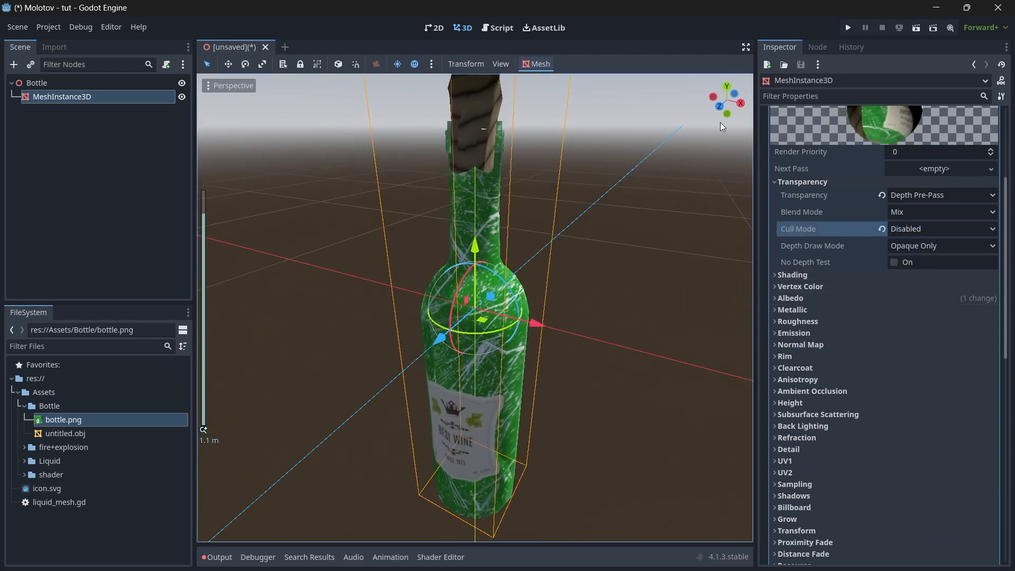
drag(722, 109, 775, 111)
scroll(586, 383, down, 2)
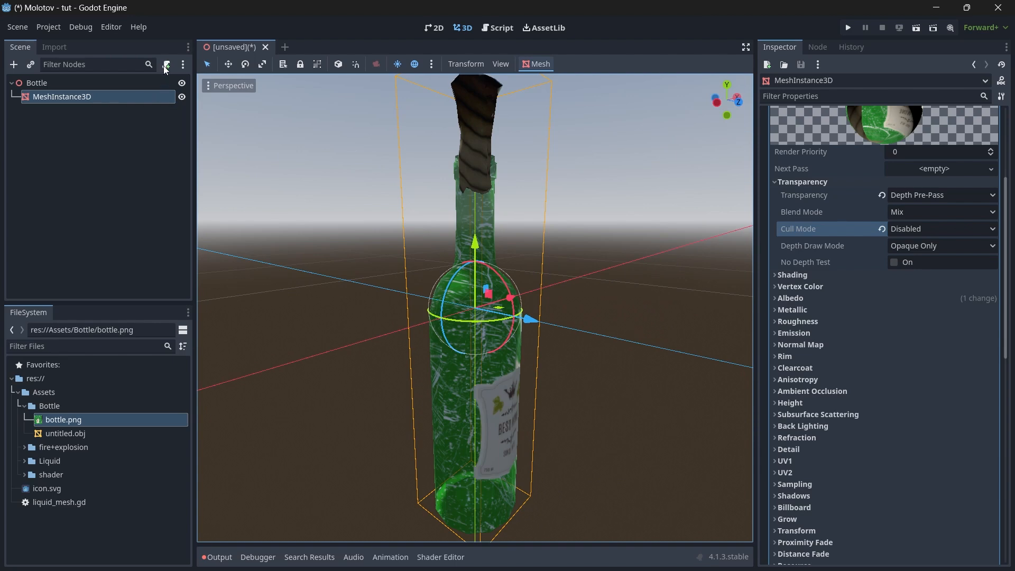
Attach the existing liquid_mesh.gd script to the MeshInstance3D node
click(71, 97)
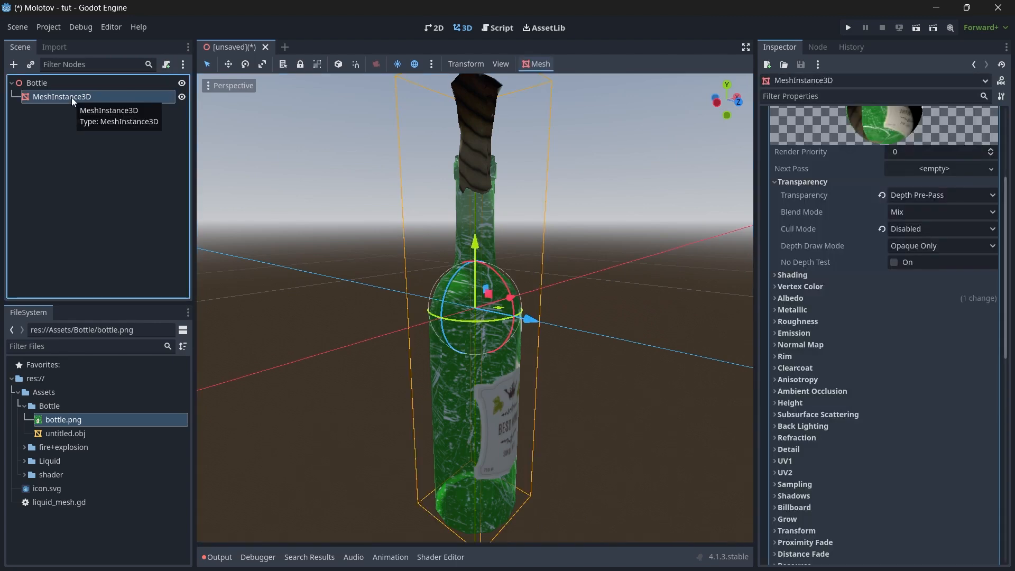
click(166, 65)
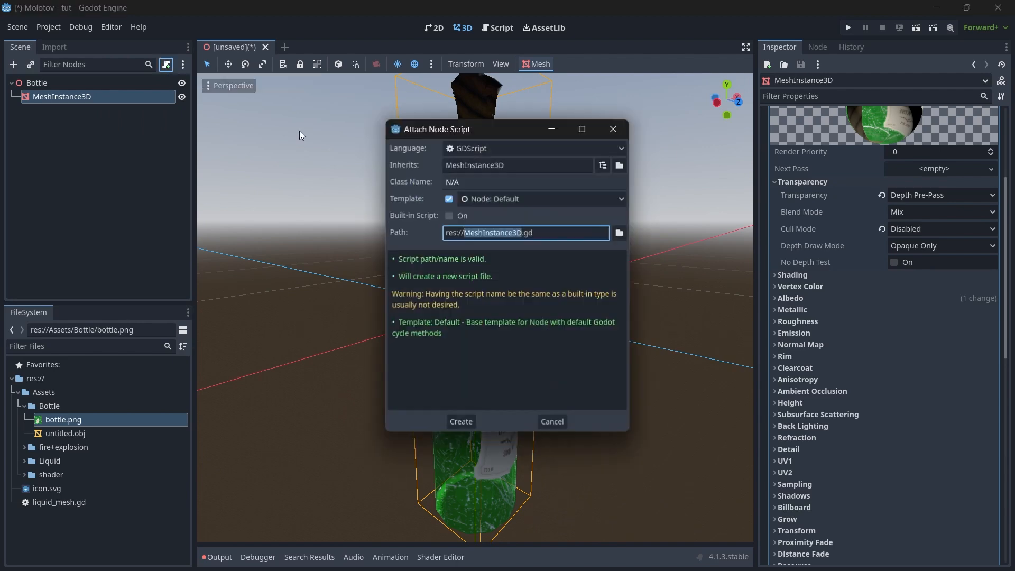
click(620, 233)
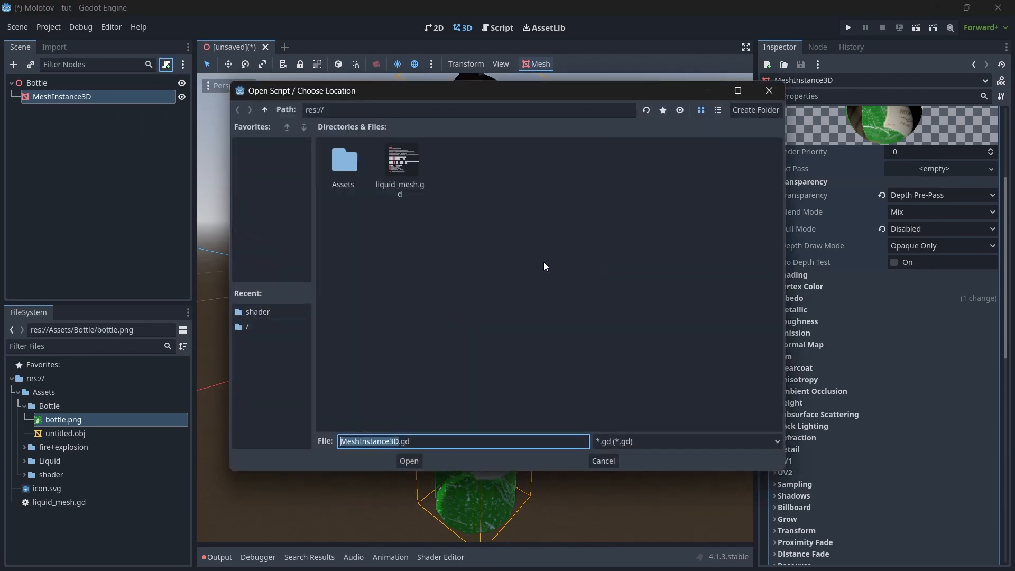
click(400, 162)
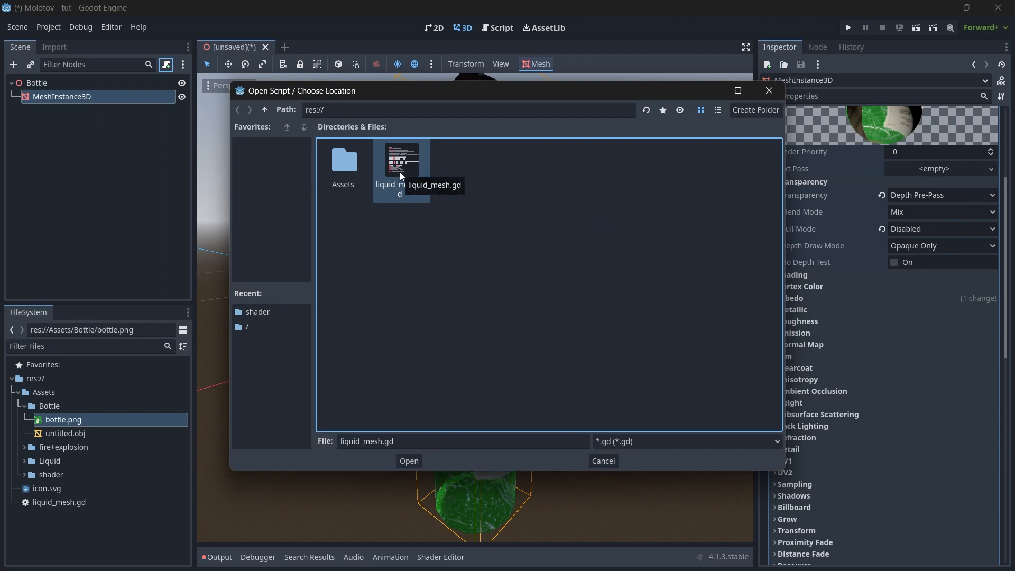
click(418, 465)
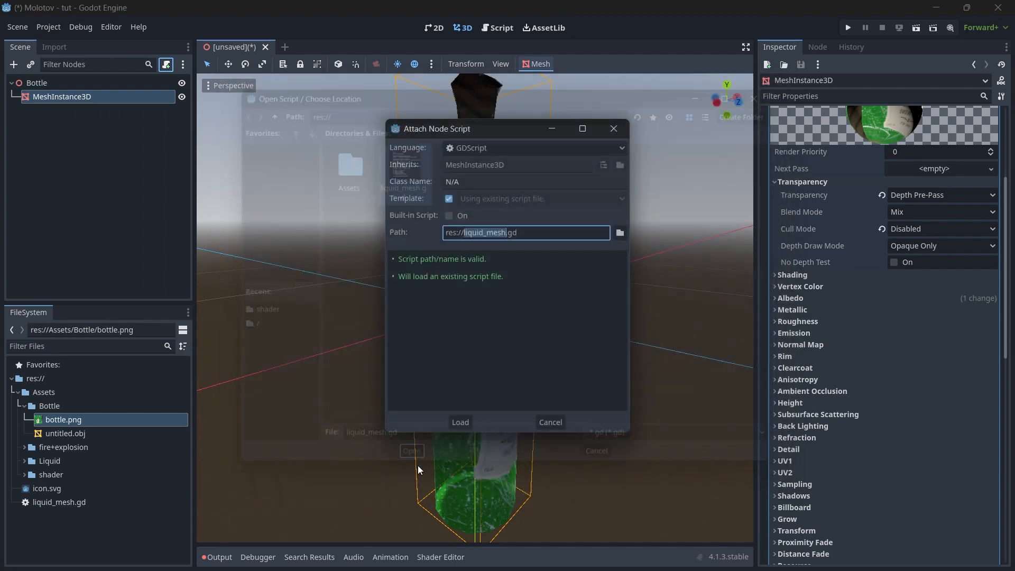
click(462, 421)
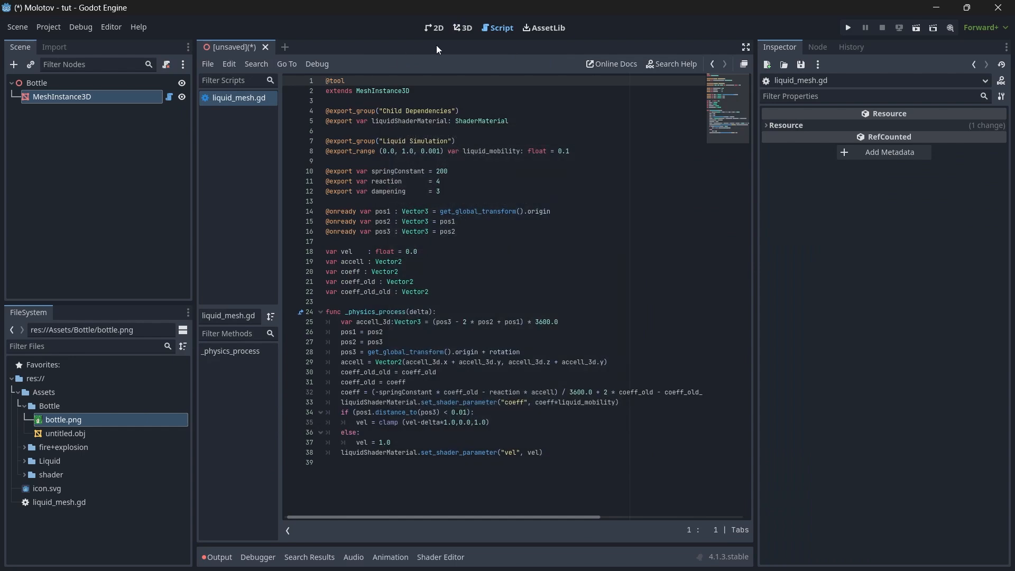
Return to the 3D view and give the MeshInstance3D's Liquid Shader Material a new ShaderMaterial, expanded for editing
click(462, 29)
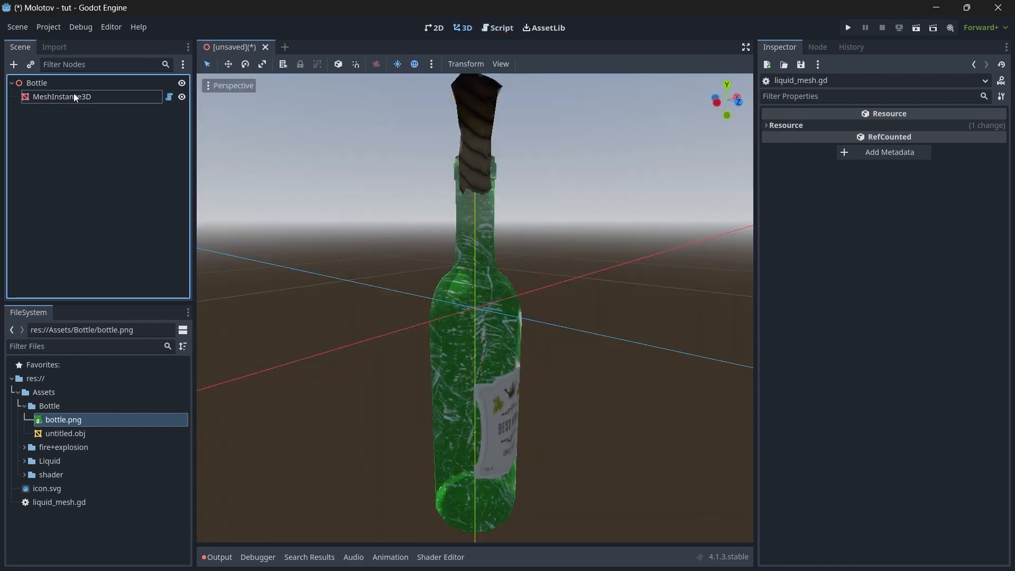
click(75, 97)
scroll(819, 196, up, 5)
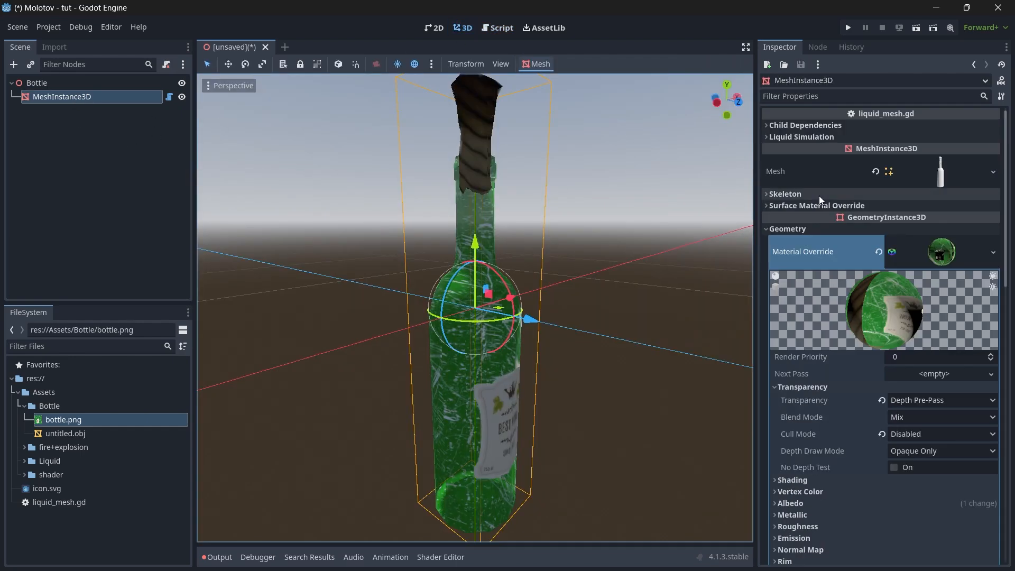
scroll(780, 124, up, 1)
click(784, 136)
click(786, 138)
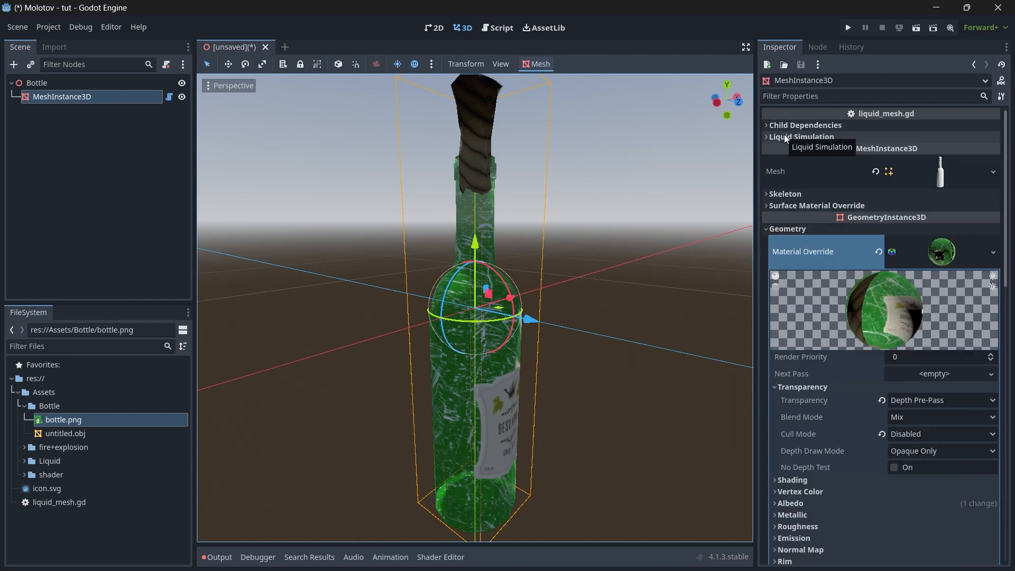
click(786, 138)
click(793, 126)
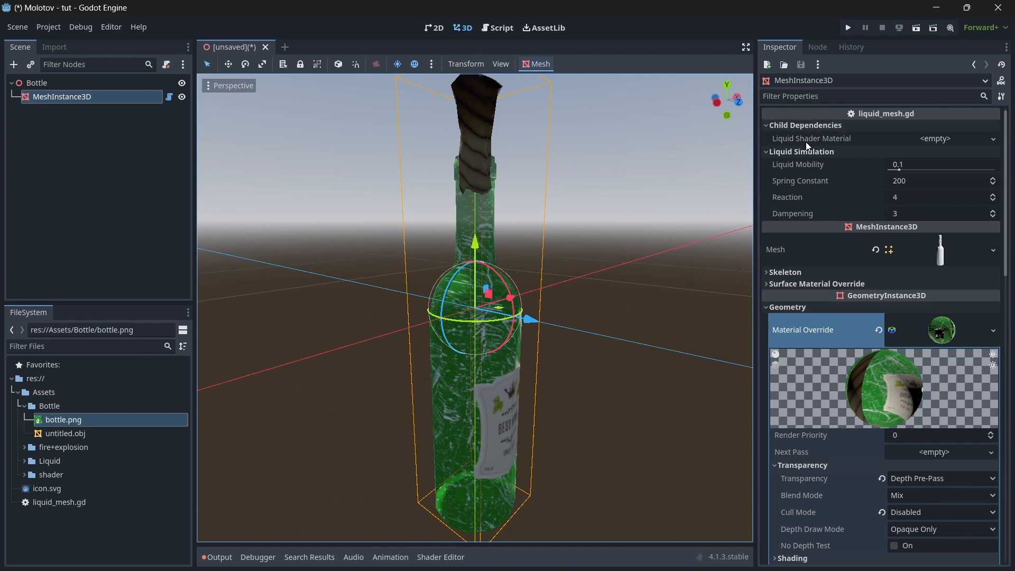
click(927, 140)
click(937, 153)
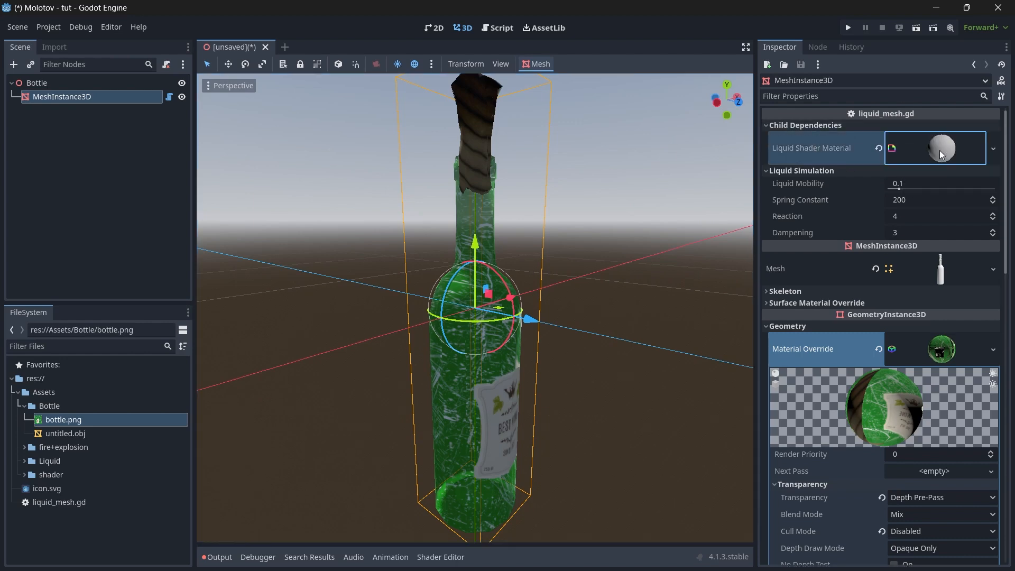
click(940, 150)
Load liquid.gdshader from Assets/shader as the shader of the Liquid Shader Material
click(933, 253)
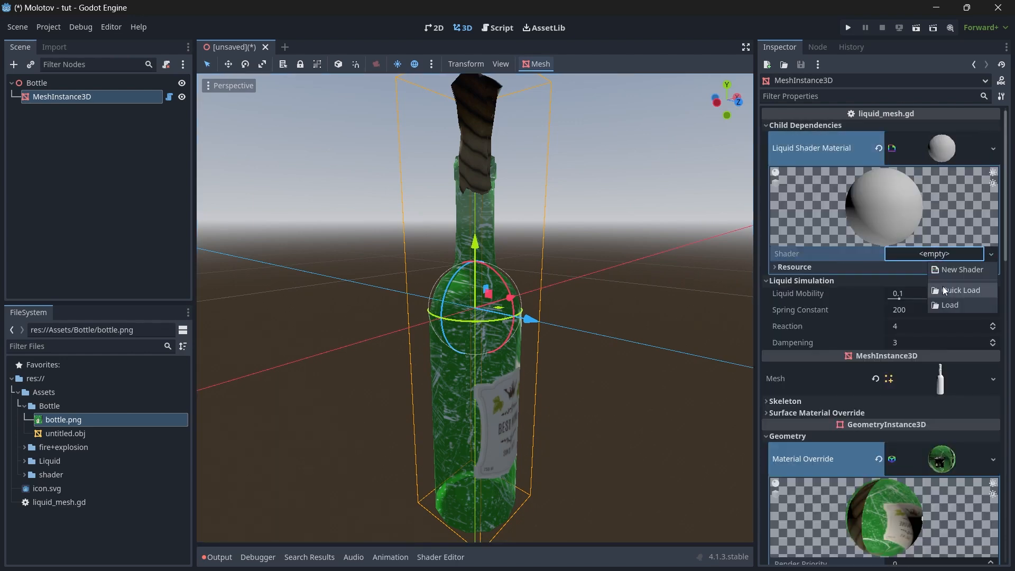
click(948, 305)
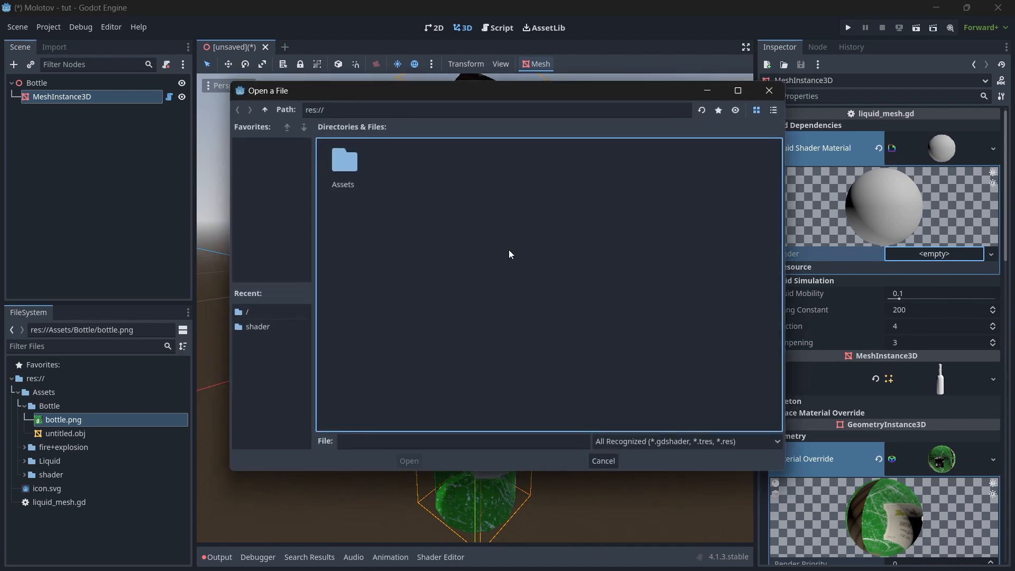
double_click(351, 175)
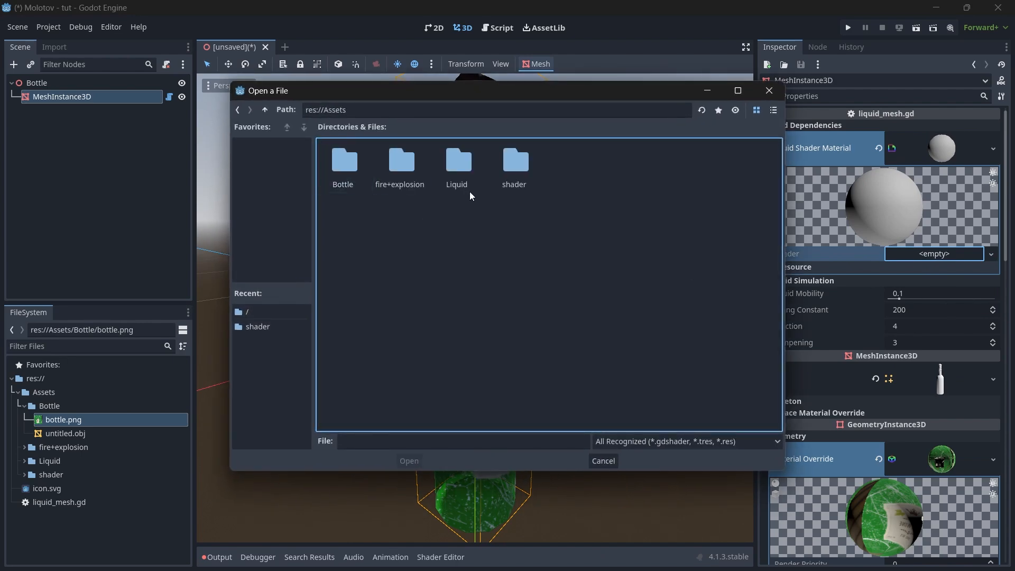
double_click(449, 158)
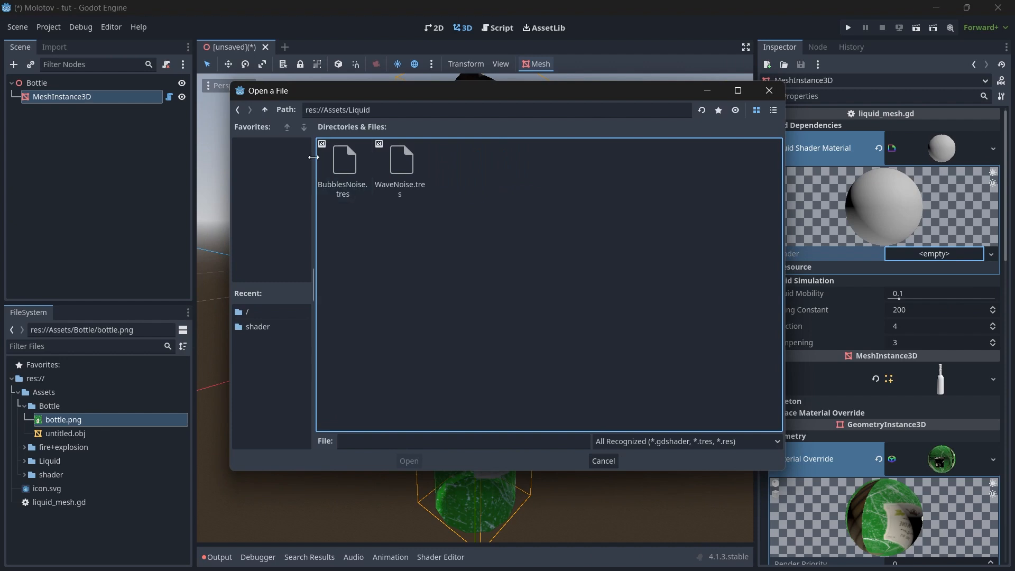
click(265, 109)
double_click(497, 165)
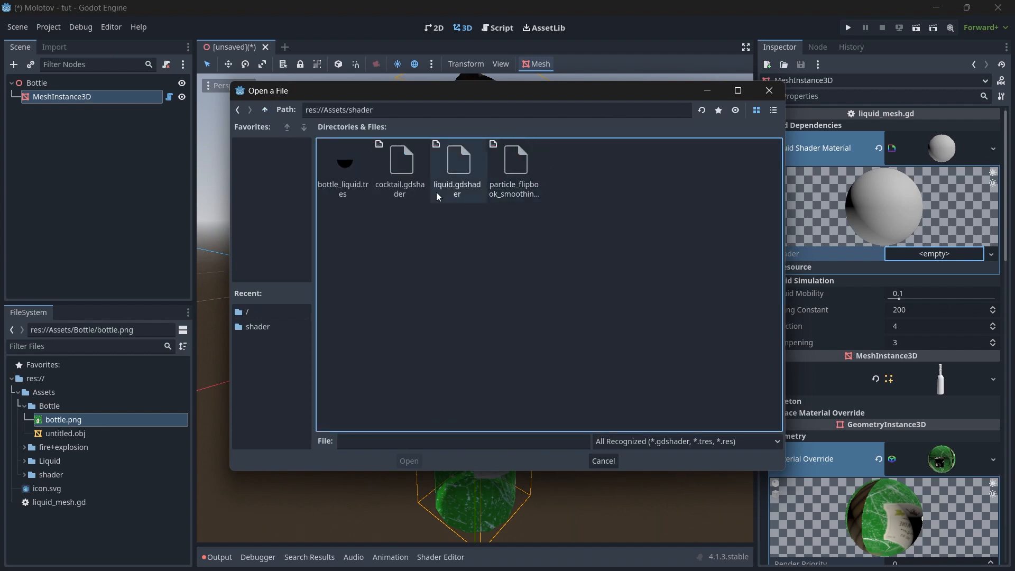
click(461, 170)
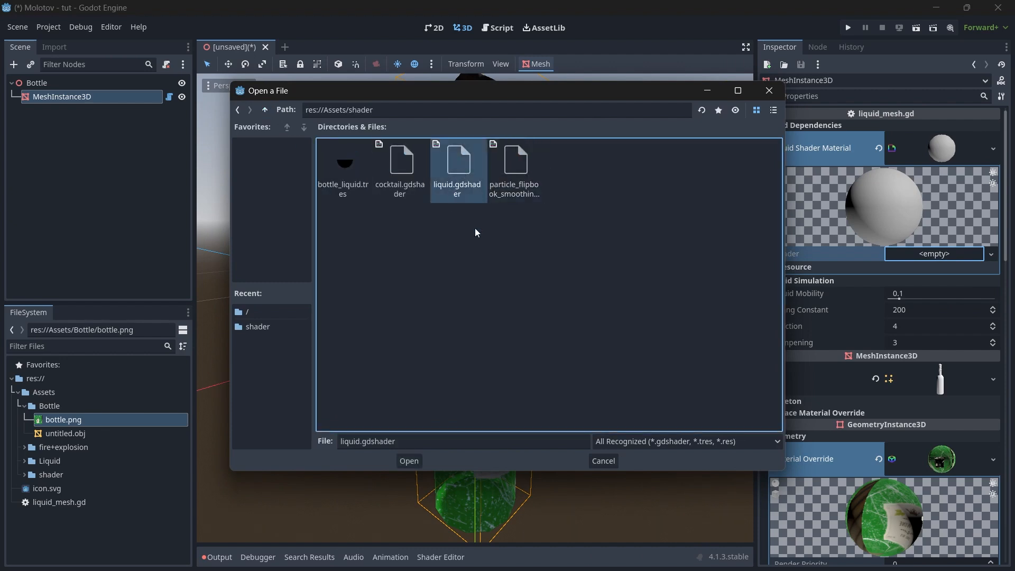
click(416, 464)
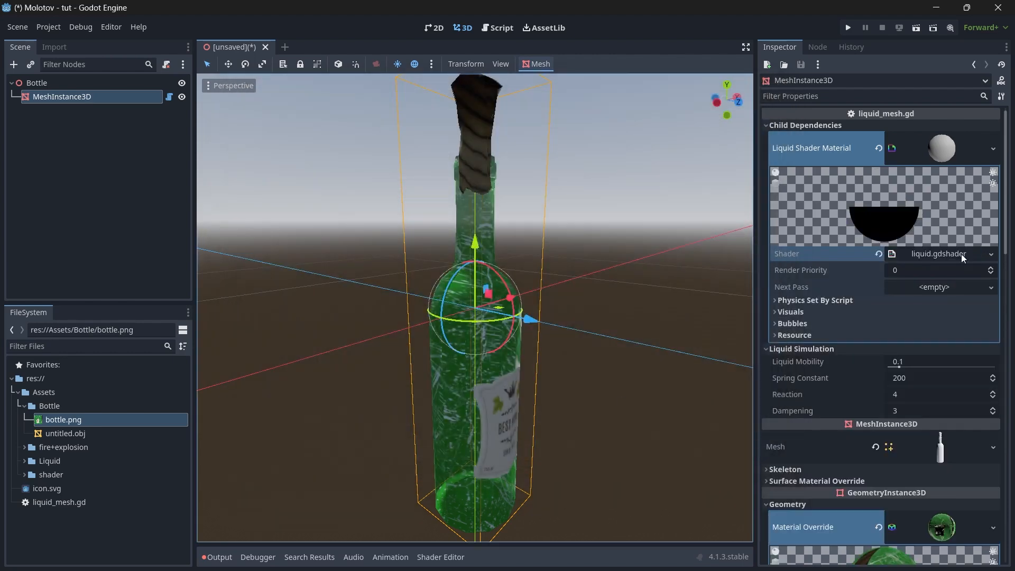
Look over the liquid shader's code and its Physics Set By Script, Visuals, Bubbles and Resource parameters
click(845, 299)
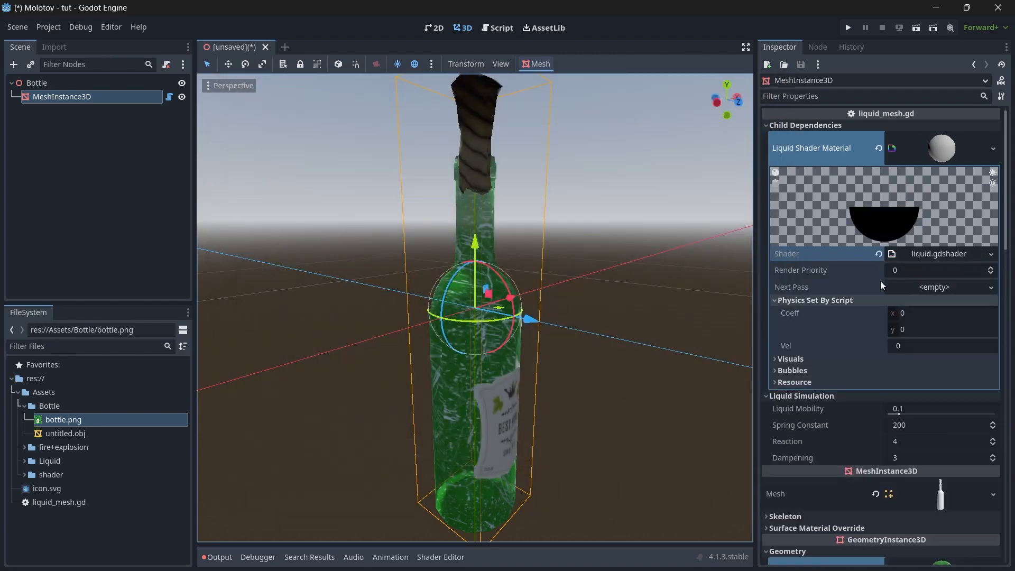
click(947, 254)
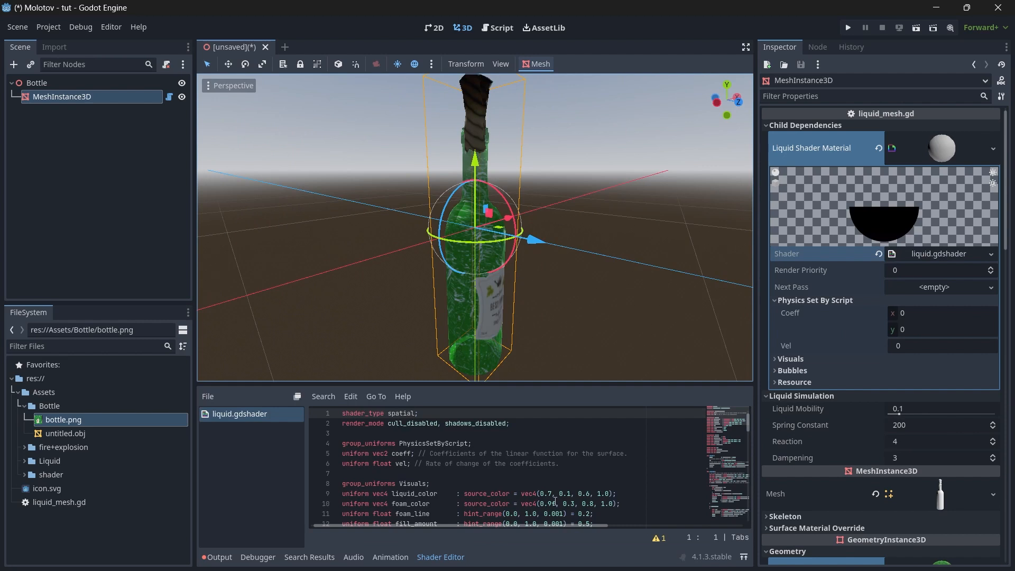
click(450, 554)
click(808, 361)
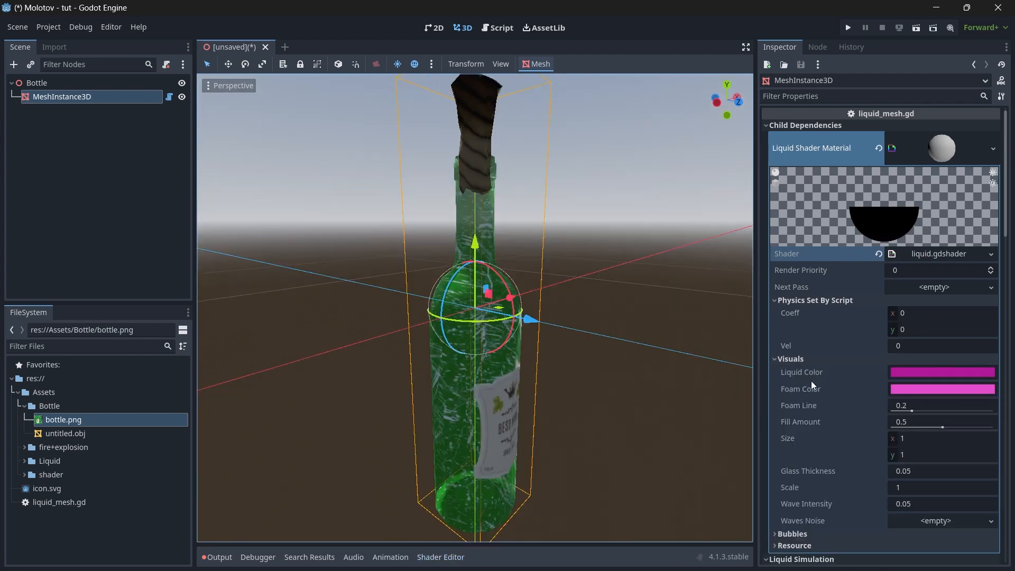
click(799, 534)
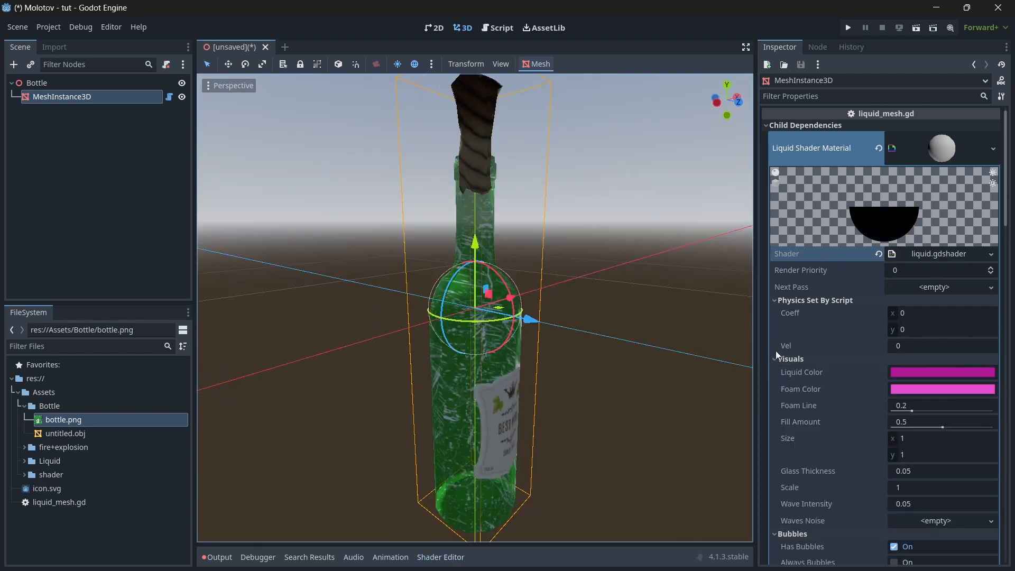
click(786, 363)
click(786, 373)
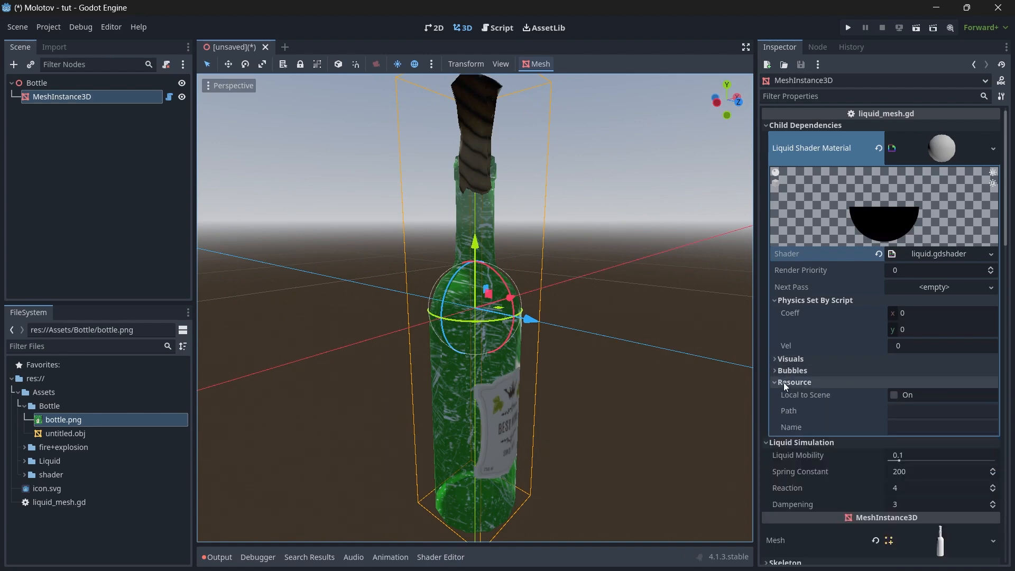
Save the Liquid Shader Material into Assets/shader as bottle_liquid.tres, overwriting the existing file
click(993, 150)
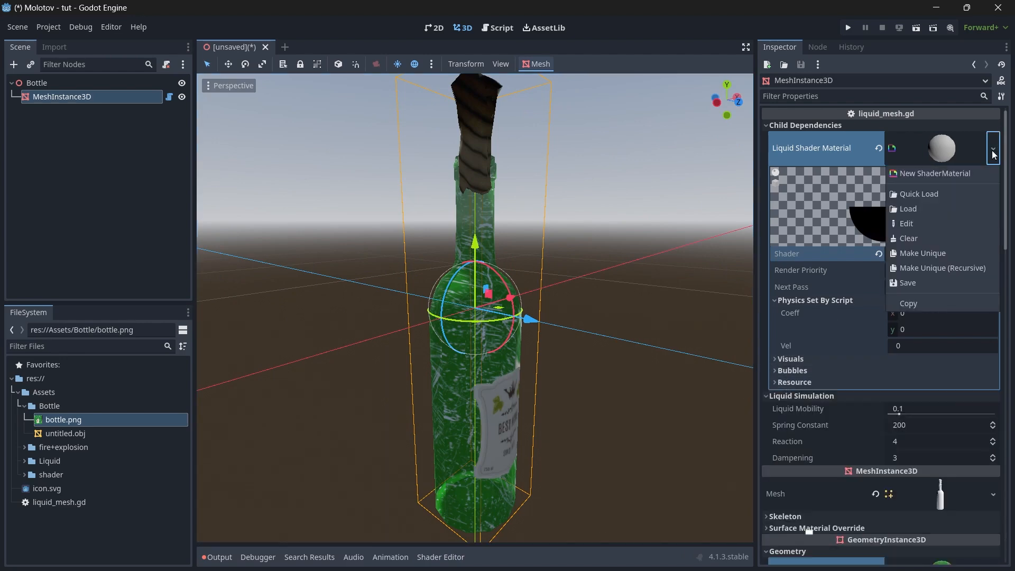
click(920, 284)
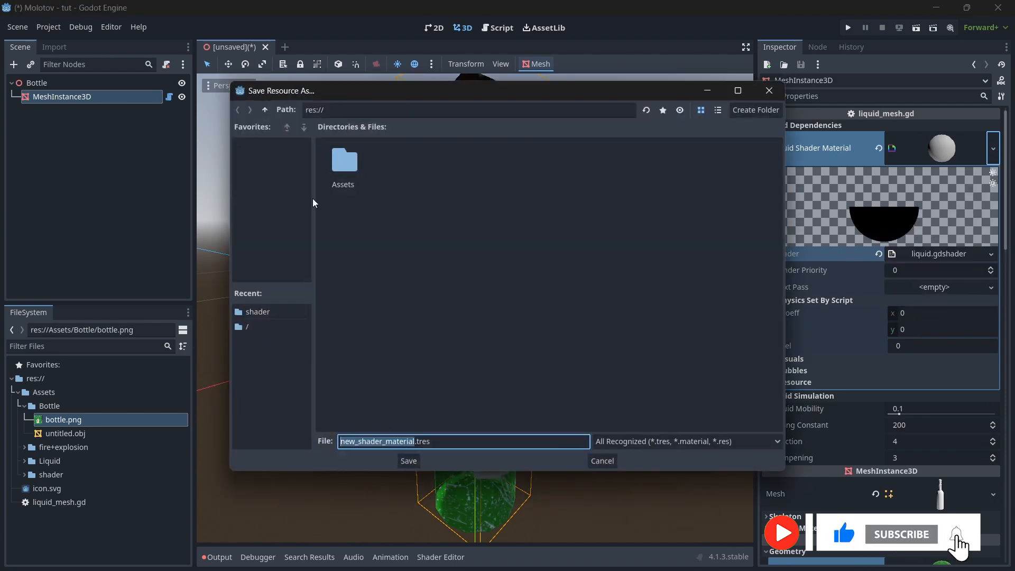
double_click(334, 161)
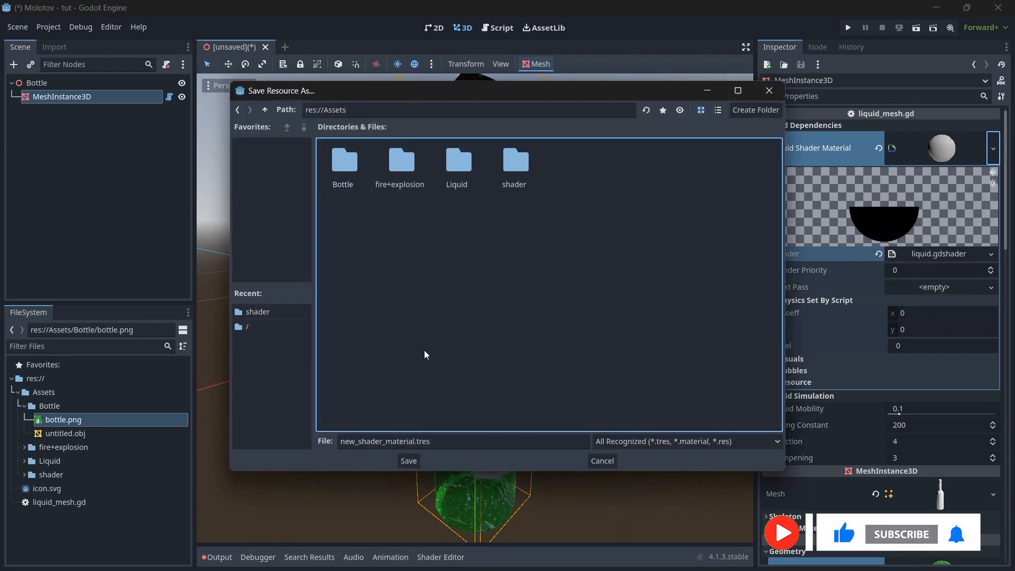
double_click(516, 164)
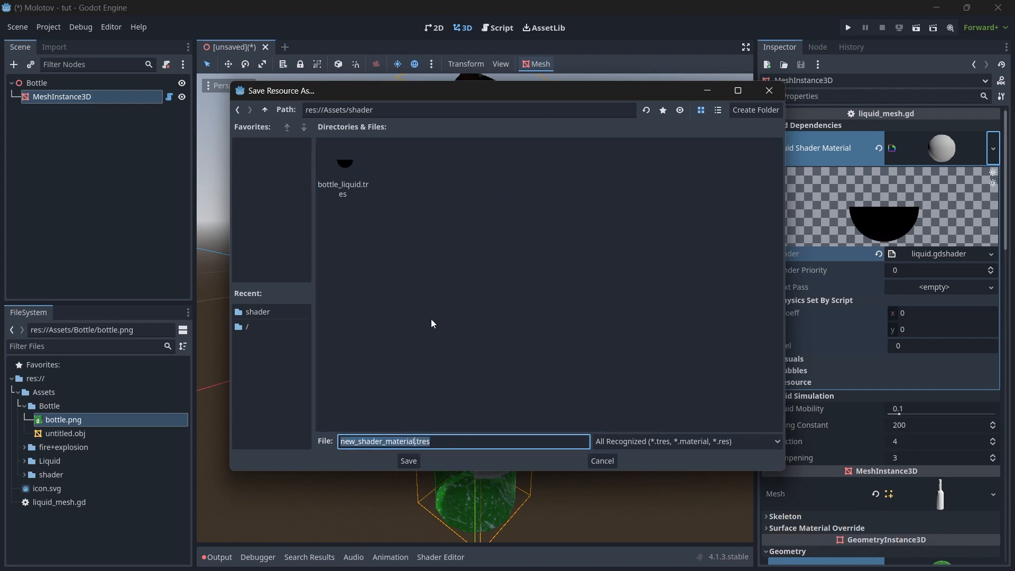
click(351, 171)
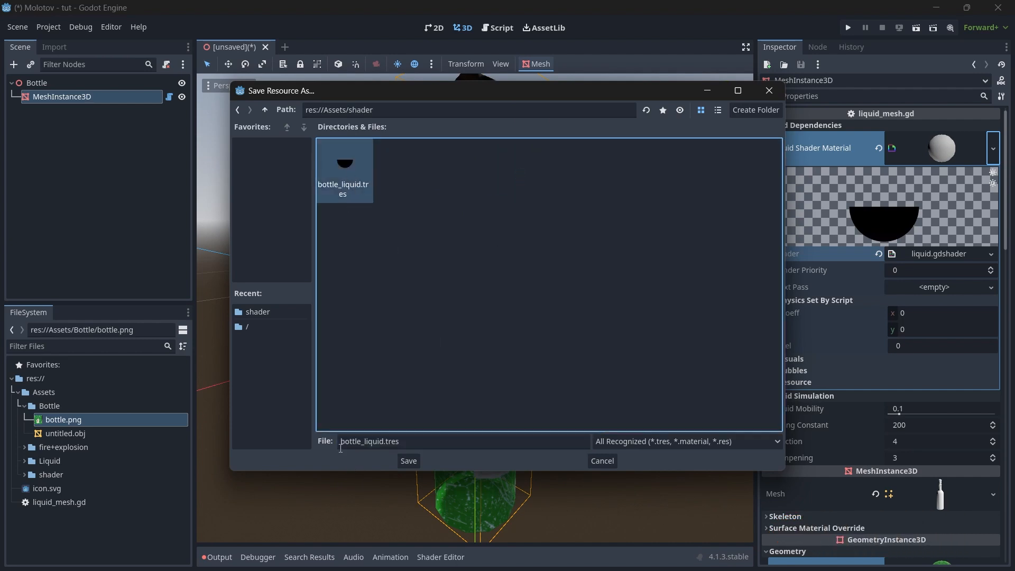
click(413, 464)
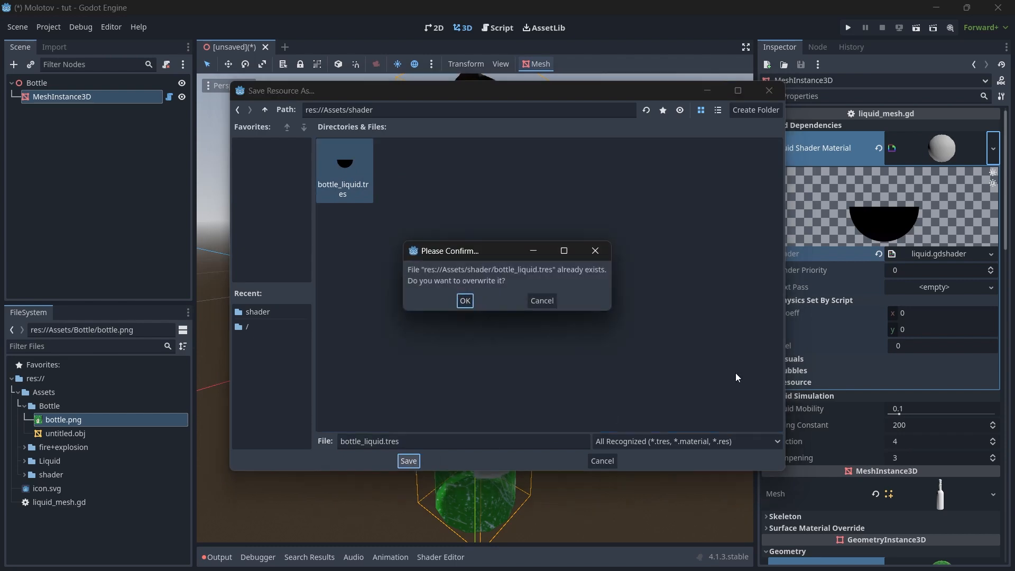
click(465, 301)
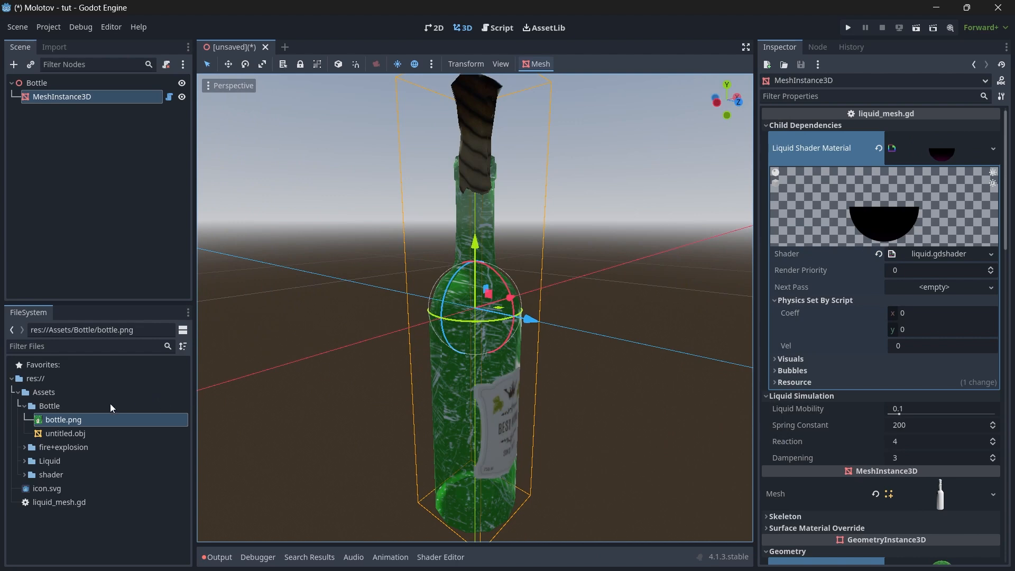
Assign bottle_liquid.tres from Assets/shader as the Next Pass of the MeshInstance3D's Material Override and inspect the liquid in the bottle
click(24, 405)
click(24, 446)
click(53, 462)
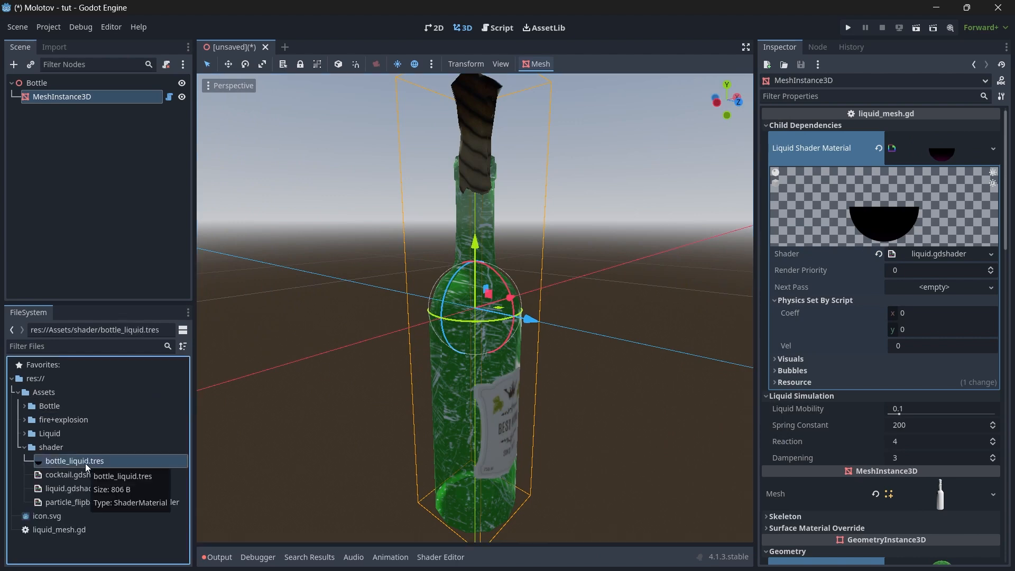
scroll(890, 391, down, 10)
scroll(890, 391, up, 3)
click(802, 300)
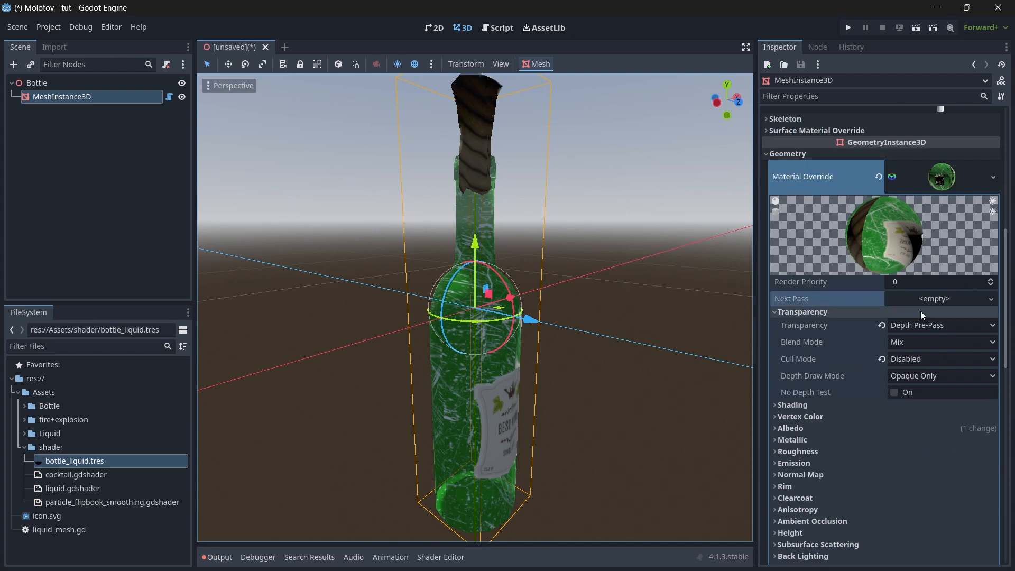
drag(76, 465, 922, 297)
scroll(553, 392, up, 5)
drag(716, 86, 620, 197)
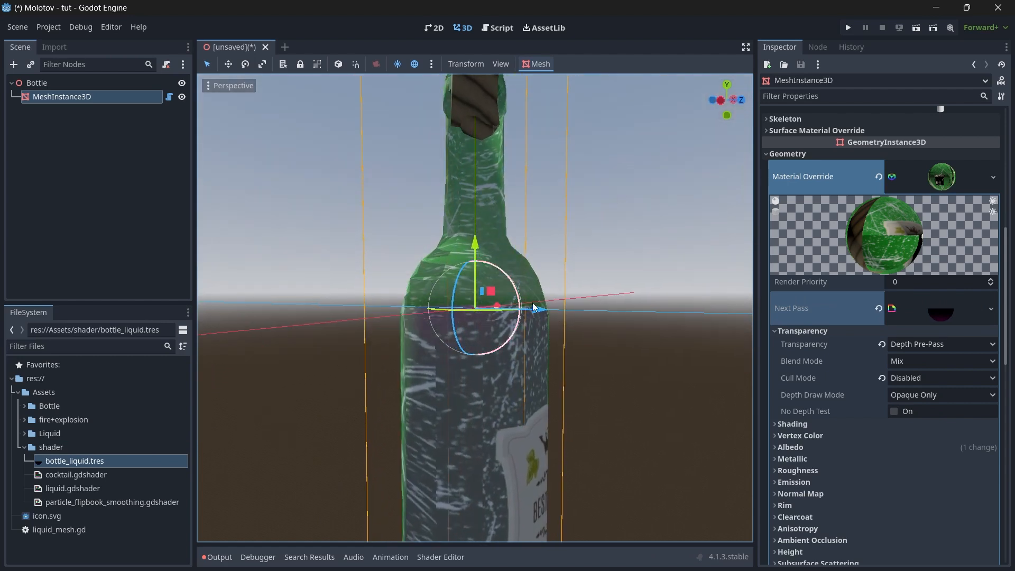
drag(733, 101, 746, 127)
Set the Liquid Color of the Liquid Shader Material to black (000000) in its Visuals parameters
scroll(888, 215, up, 7)
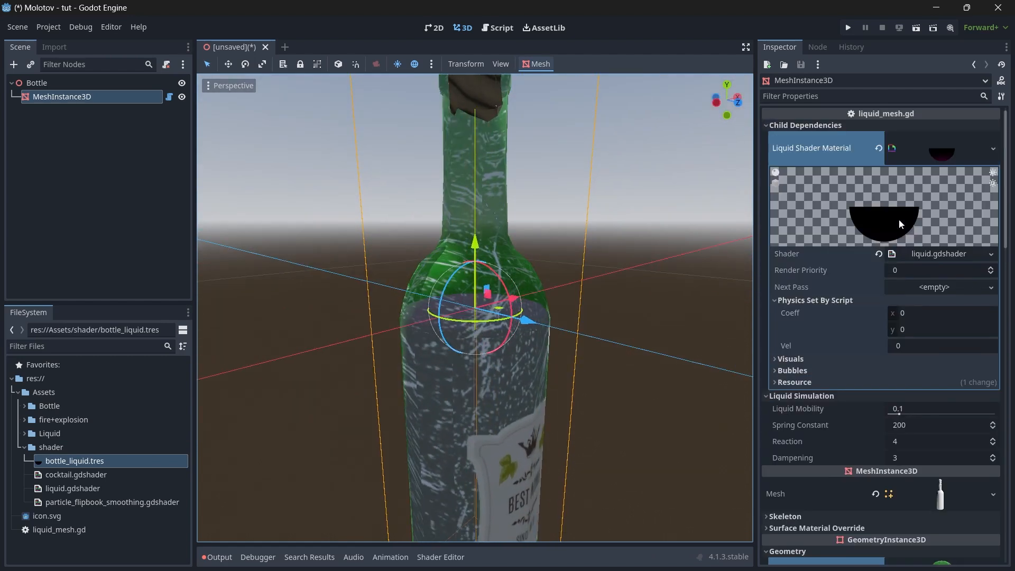
click(935, 256)
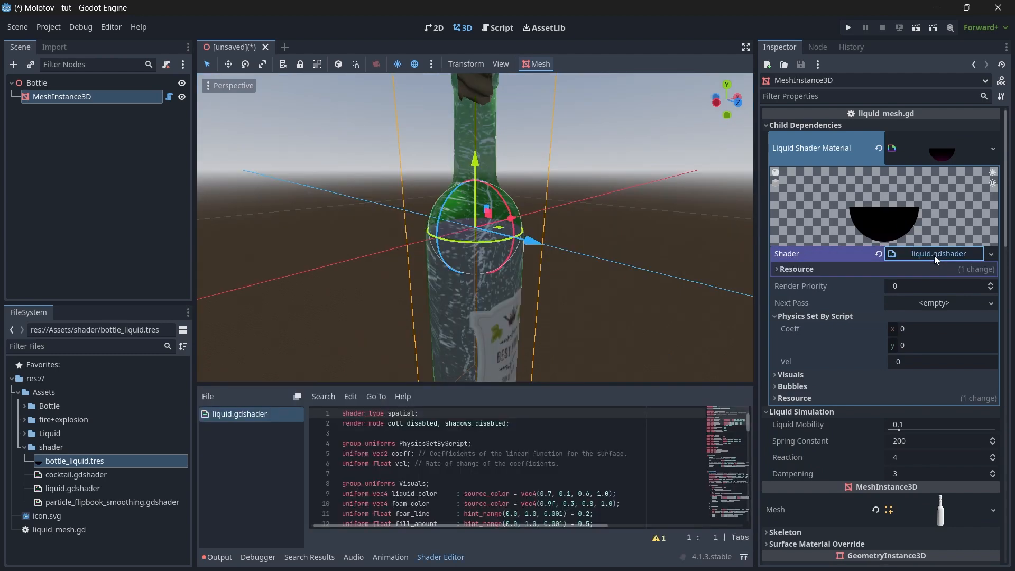
click(454, 557)
click(793, 359)
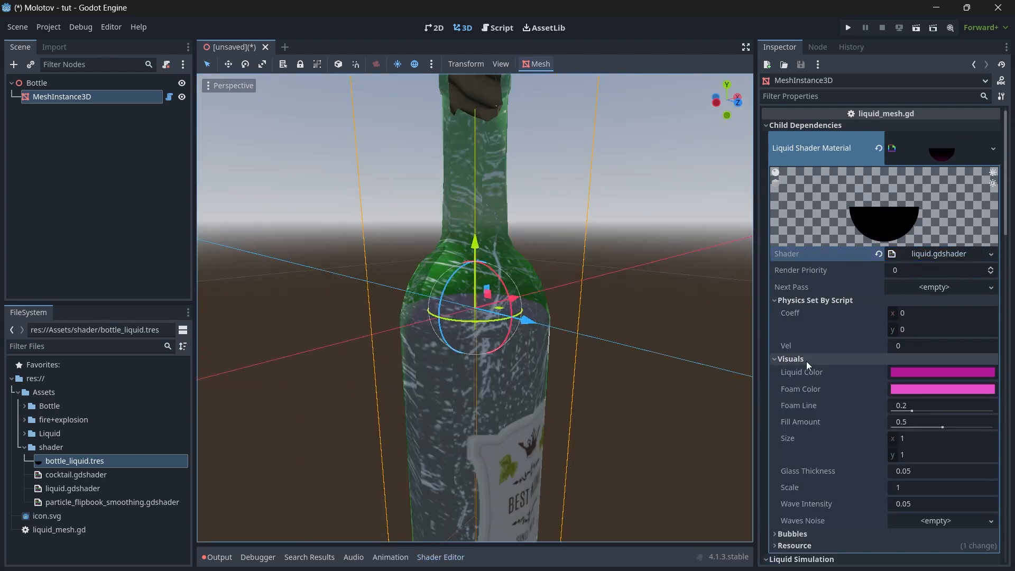
click(899, 372)
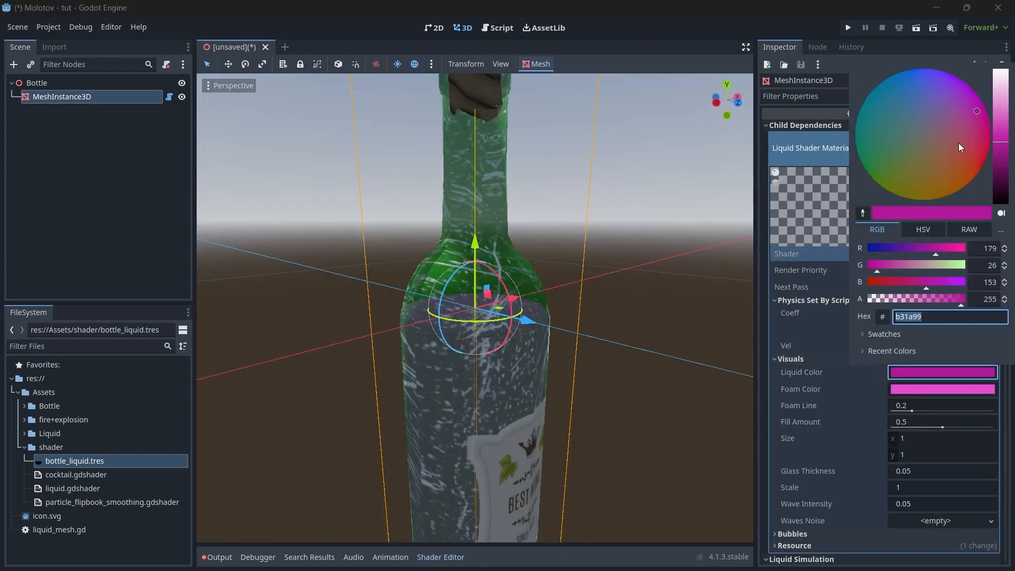
drag(998, 129, 1000, 203)
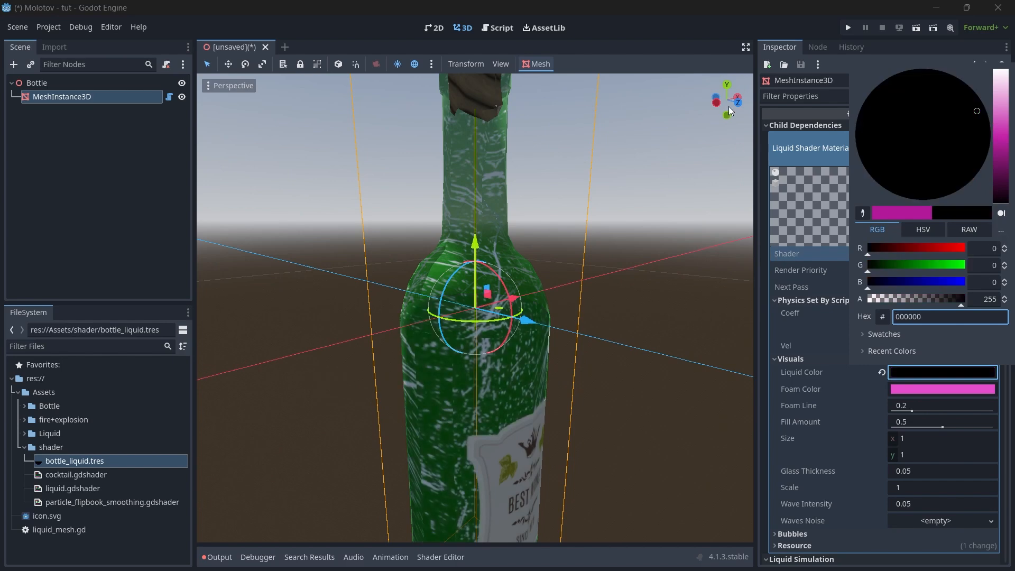
click(729, 107)
drag(740, 100, 733, 102)
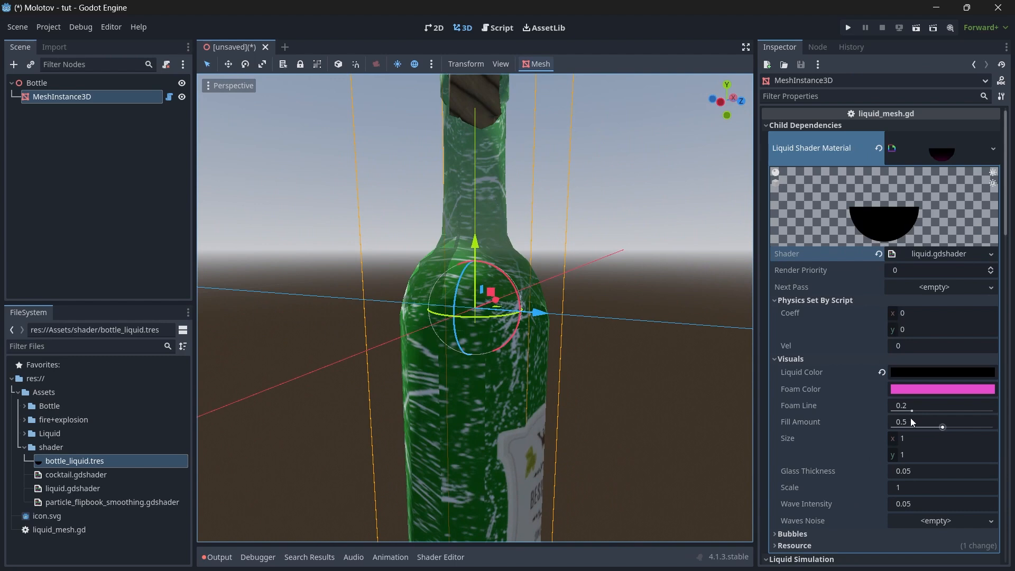
Set the liquid's Foam Line to 0.511, Fill Amount to 0.484 and Glass Thickness to 0.44
mouse_move(910, 408)
mouse_down()
mouse_move(962, 429)
mouse_move(941, 426)
mouse_up()
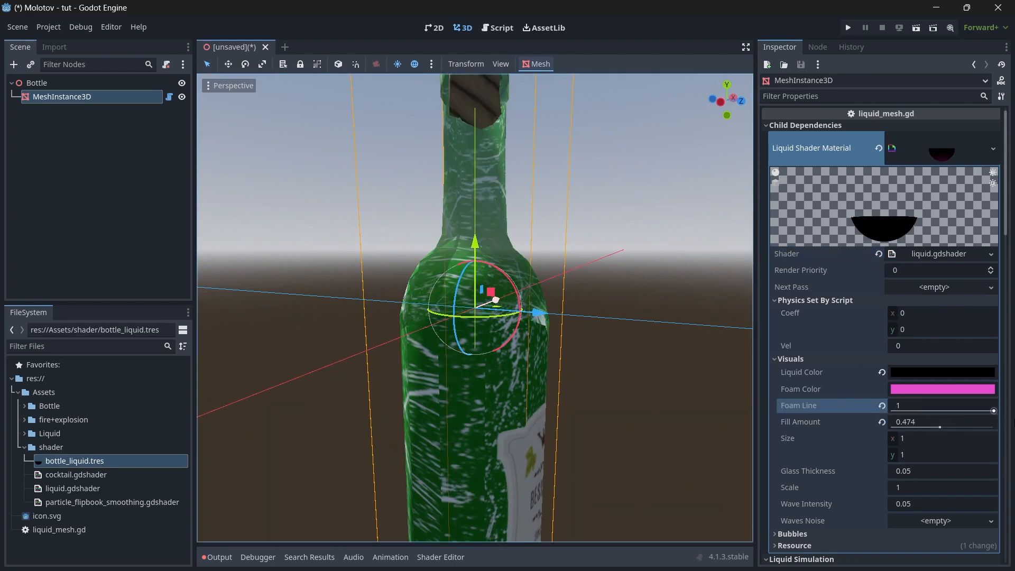
middle_drag(529, 212, 317, 214)
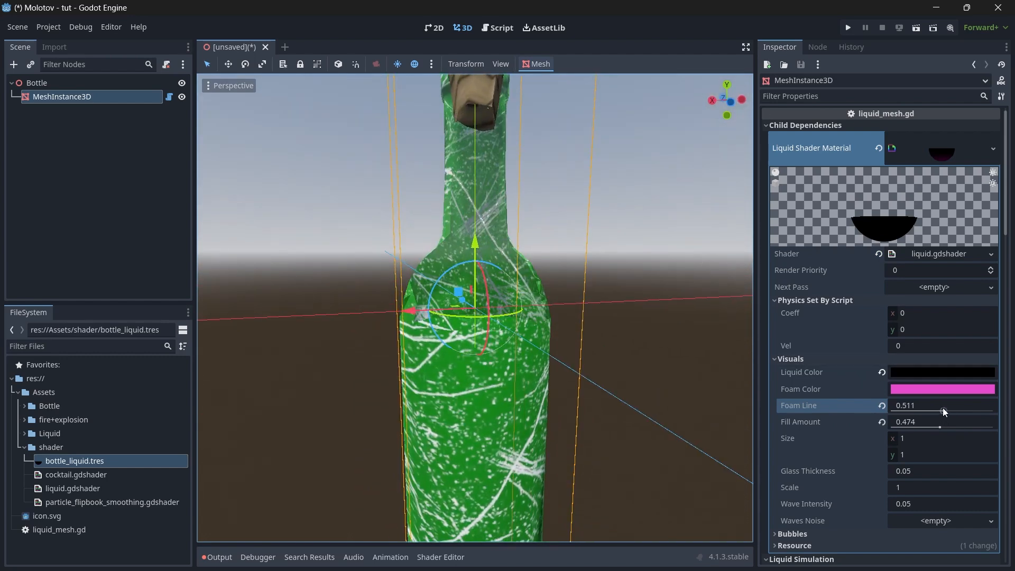
mouse_move(933, 424)
mouse_down()
mouse_move(951, 424)
mouse_move(923, 424)
mouse_move(963, 427)
mouse_move(942, 433)
mouse_up()
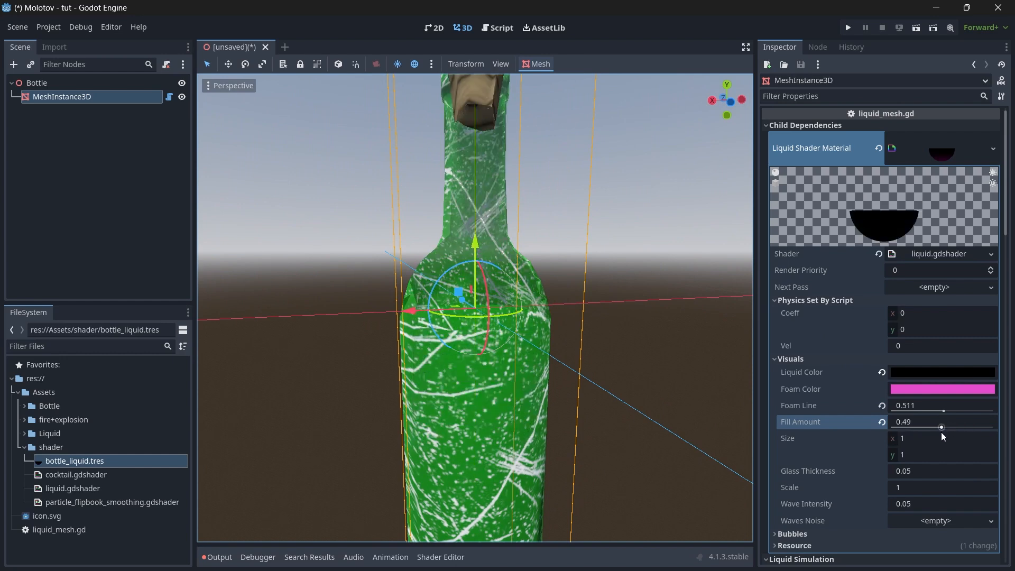
drag(913, 473, 891, 506)
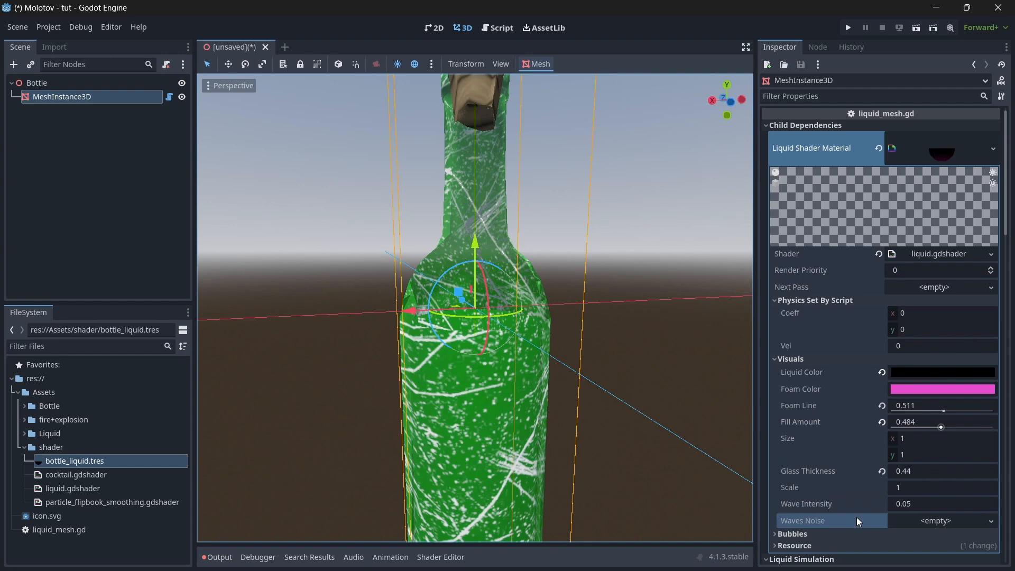
Assign WaveNoise.tres from the Assets/Liquid folder as the liquid material's Waves Noise
click(24, 403)
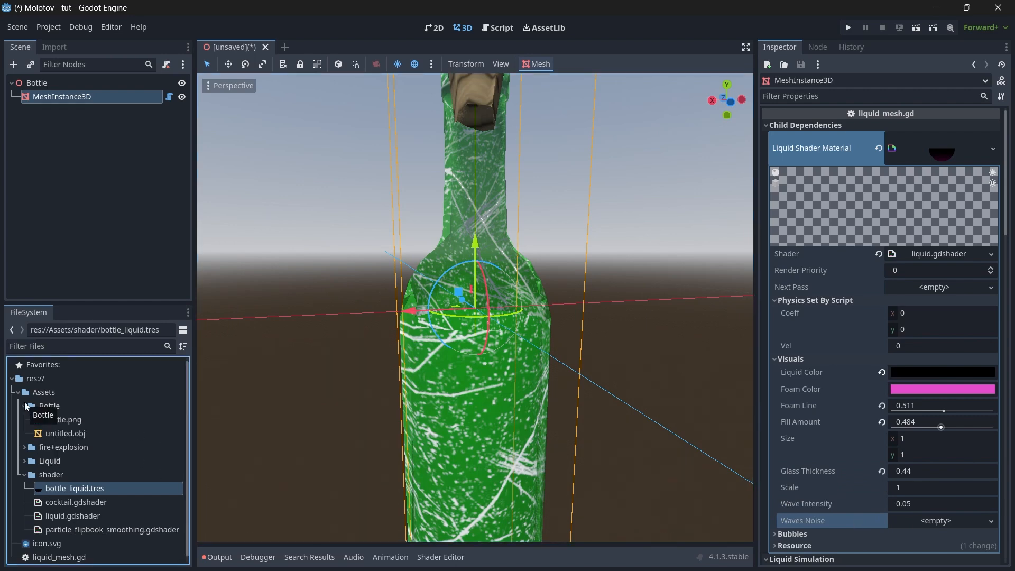
click(25, 403)
click(24, 434)
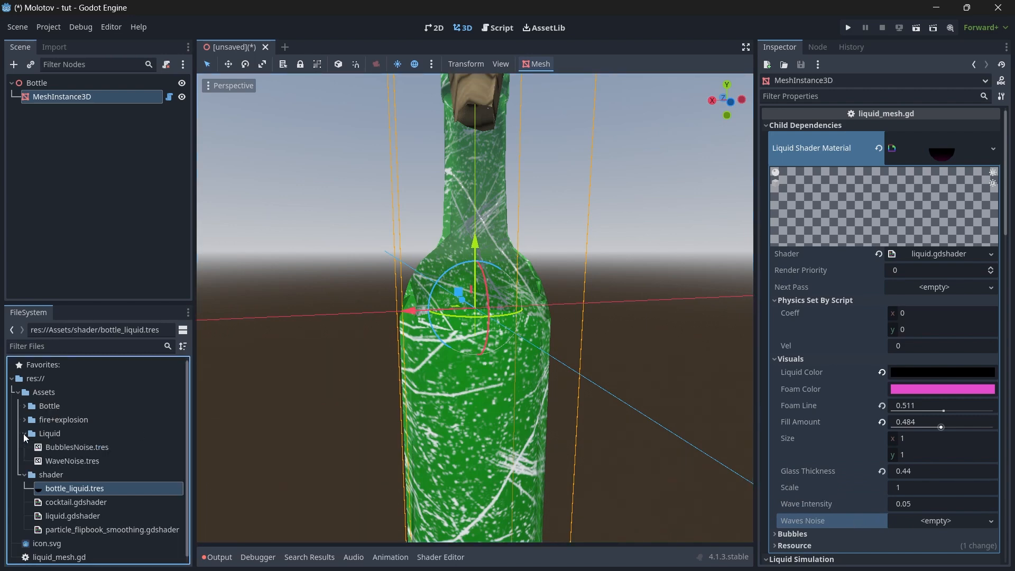
click(38, 435)
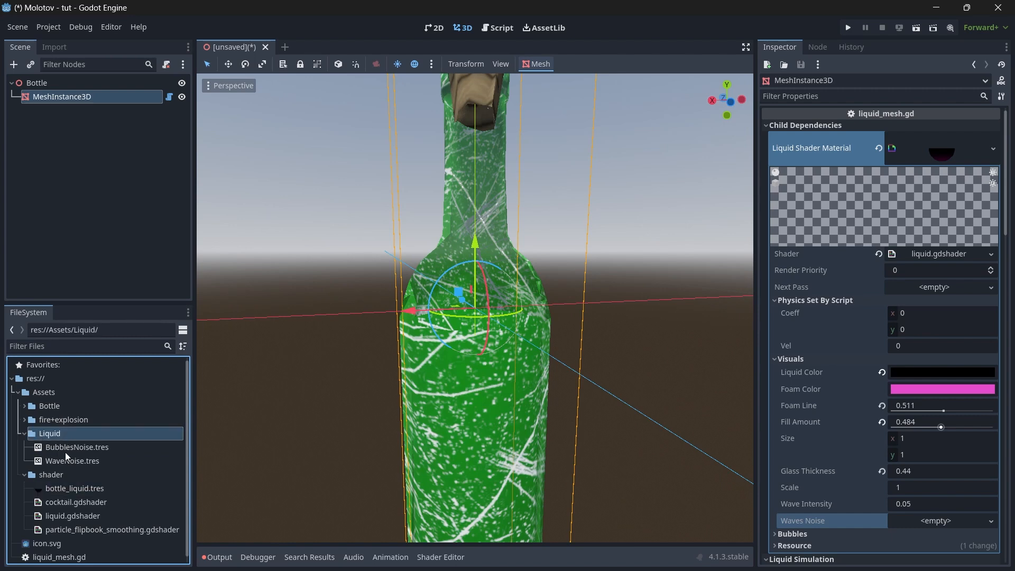
drag(58, 460, 919, 521)
Assign BubblesNoise.tres from Assets/Liquid as the liquid material's Bubbles Tex, and collapse the Bubbles and Visuals groups
scroll(919, 476, down, 5)
click(793, 363)
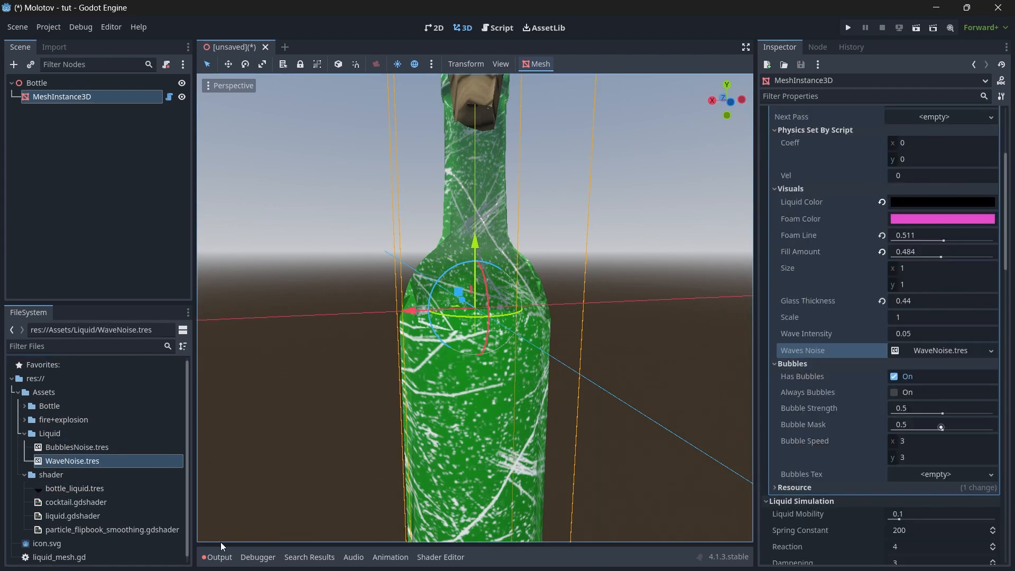
drag(69, 445, 934, 474)
click(800, 364)
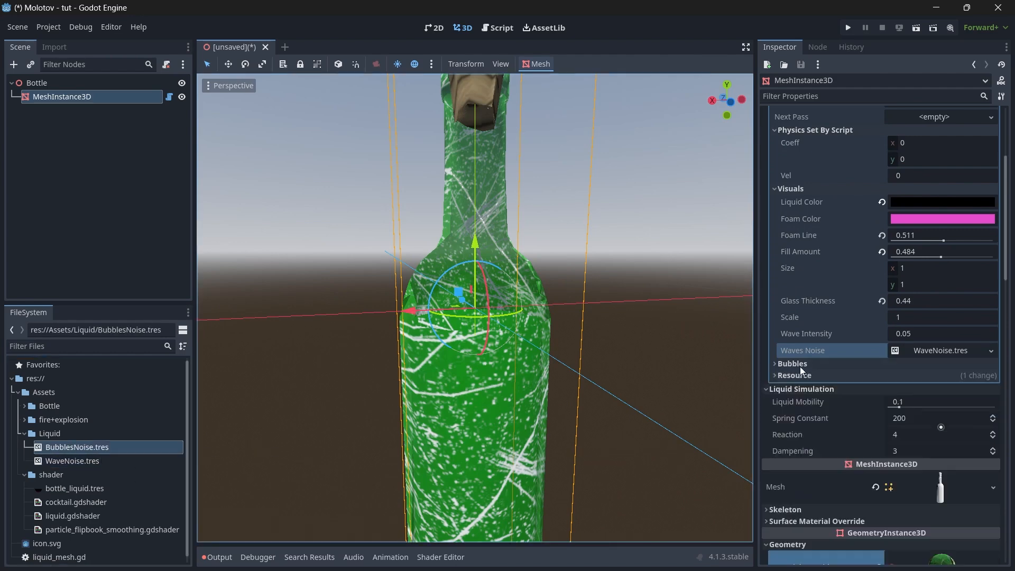
click(788, 189)
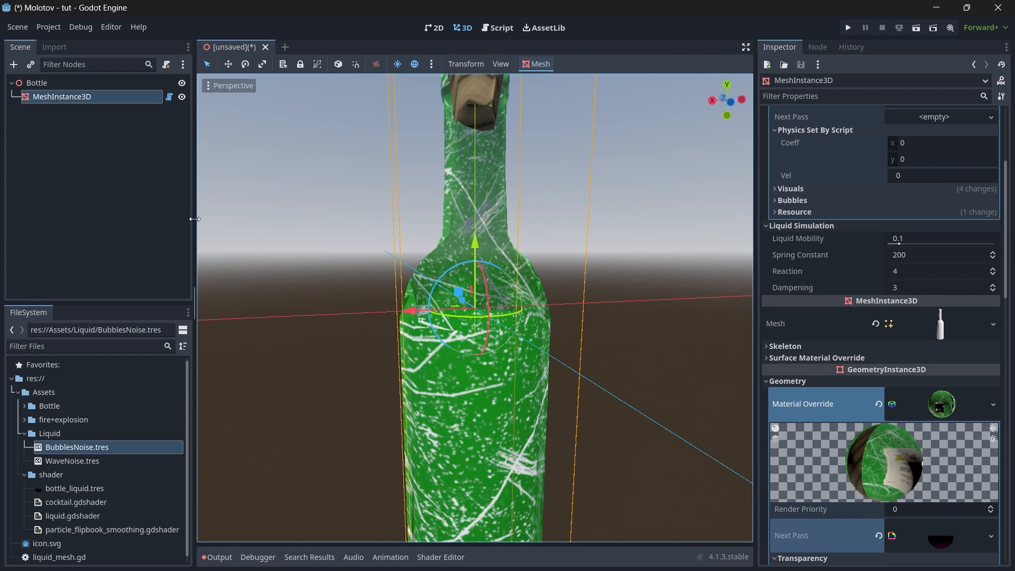
Save the scene as bottle.tscn in a new project folder named scene
key(ctrl+s)
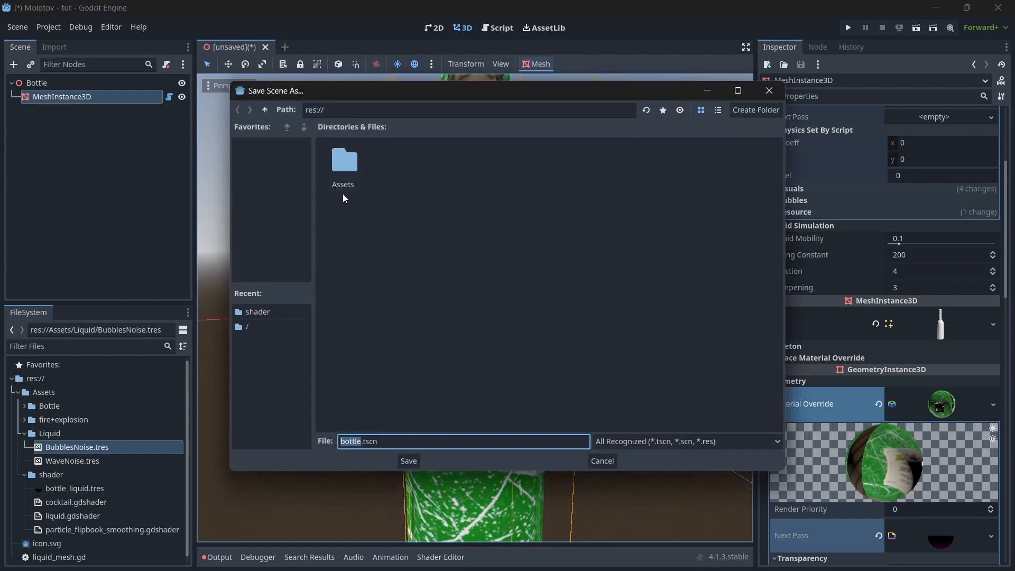
click(778, 110)
text(scene)
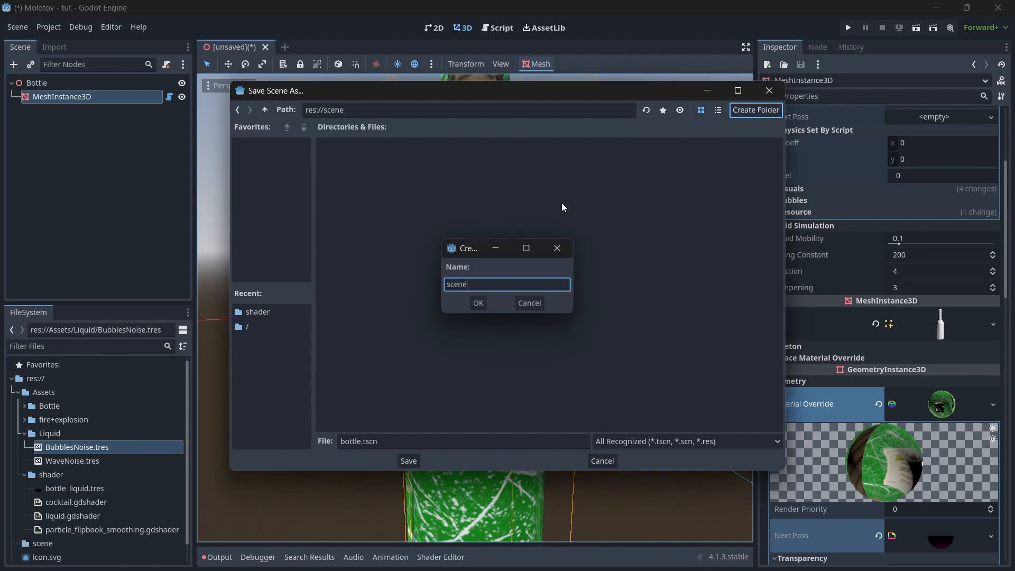
key(Return)
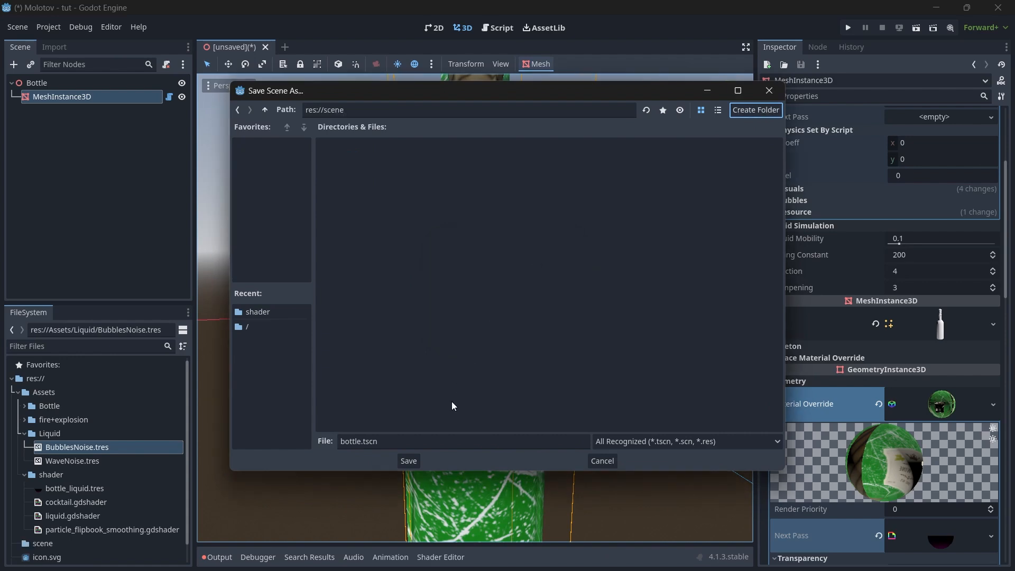
click(408, 462)
drag(416, 310, 461, 348)
scroll(559, 307, down, 2)
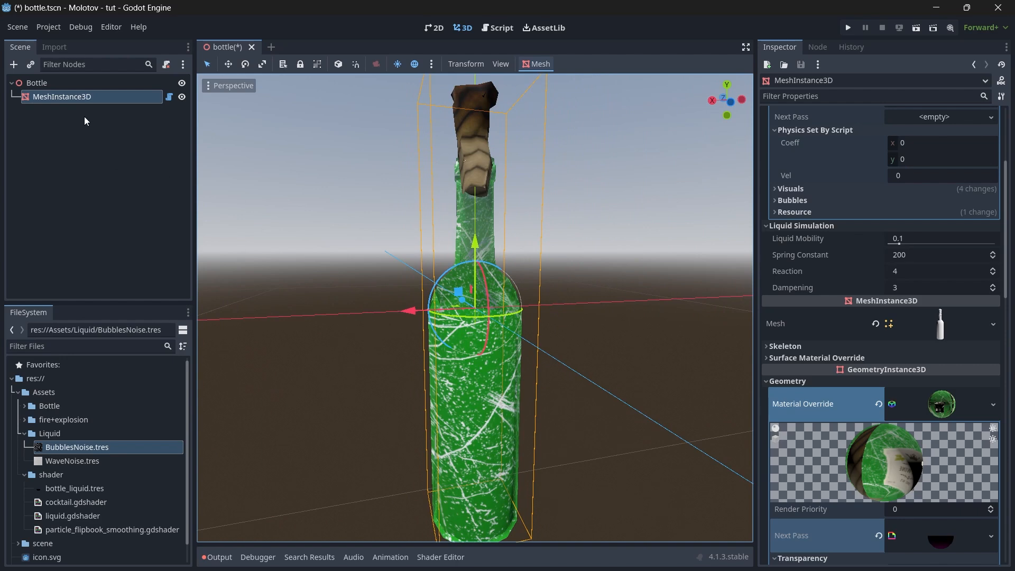
key(ctrl+s)
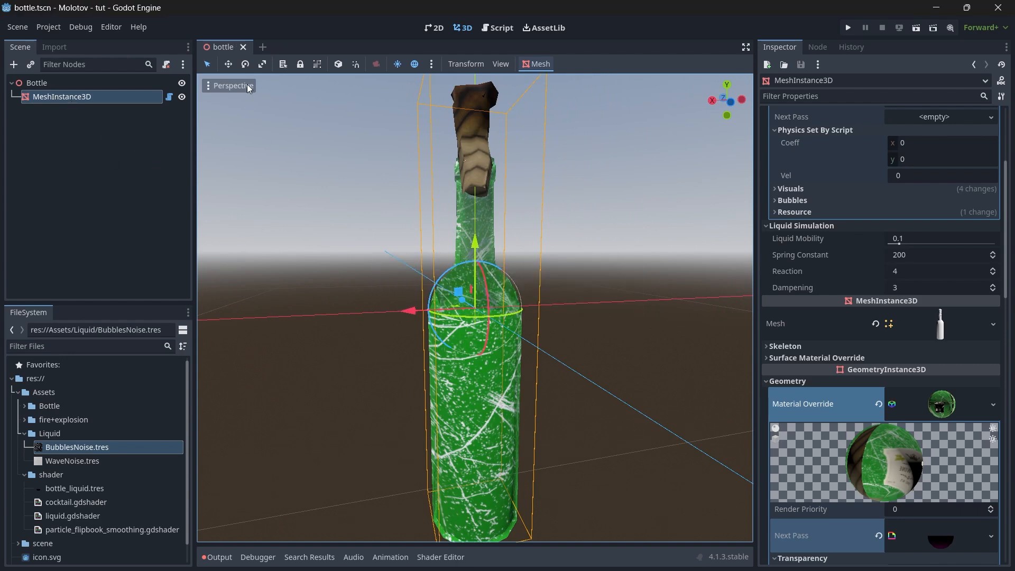
Close the bottle scene, filter the project files for "bottl" and reopen bottle.tscn
click(243, 48)
click(96, 347)
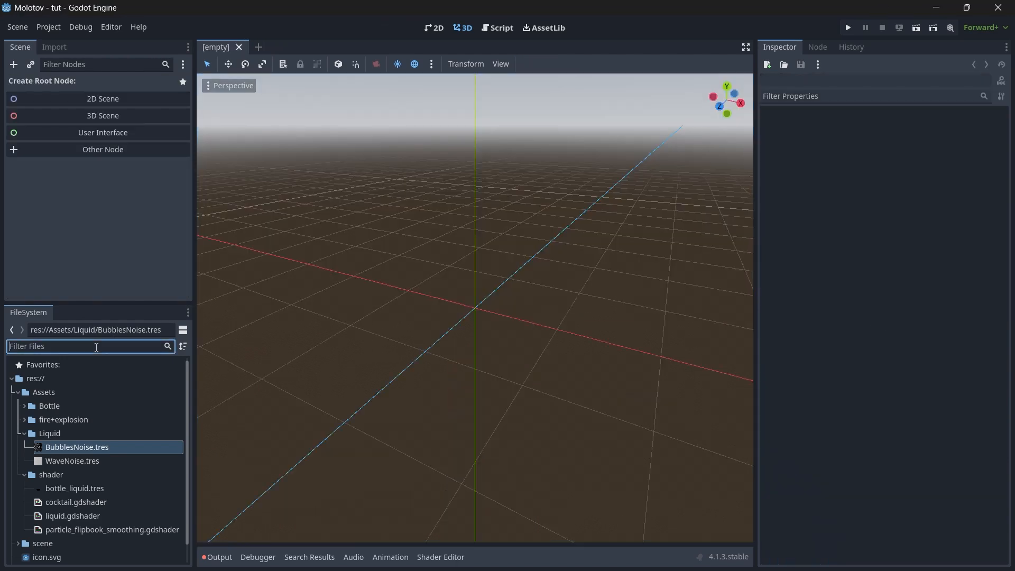
text(bottl)
double_click(71, 479)
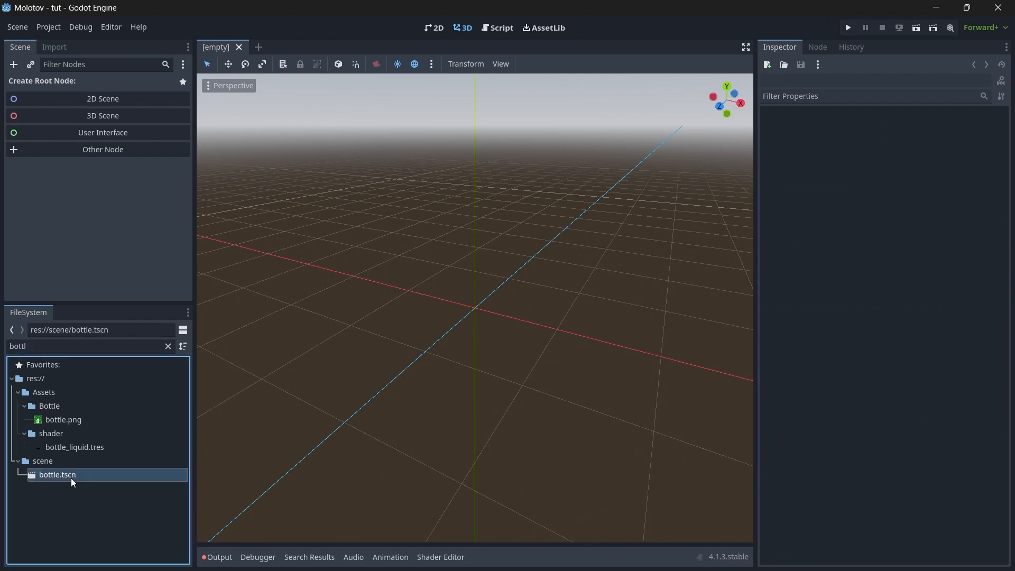
drag(416, 297, 433, 379)
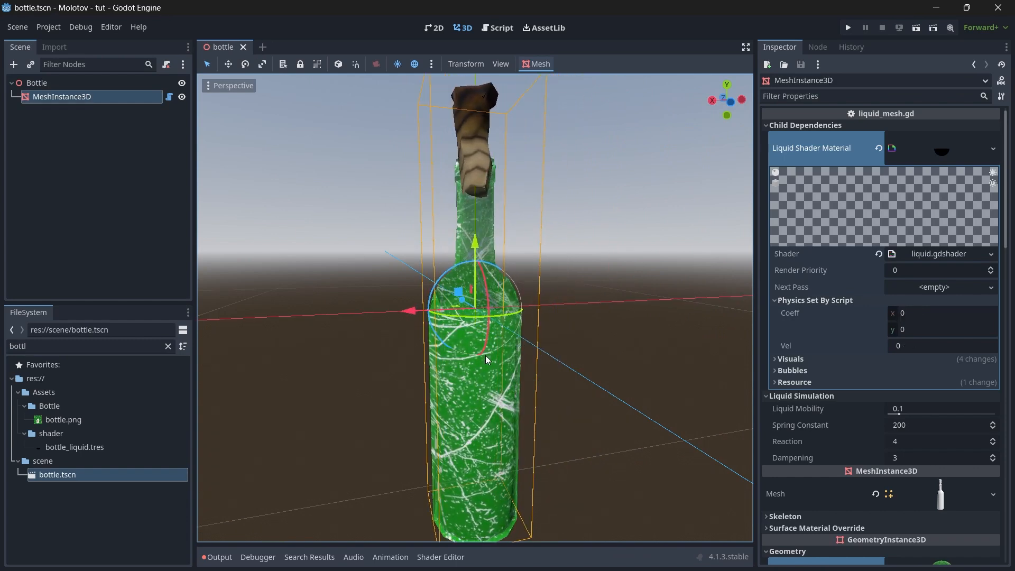
Inspect the bottle mesh's liquid_mesh.gd script and test the liquid by moving the mesh along the X axis in the 3D view
click(169, 96)
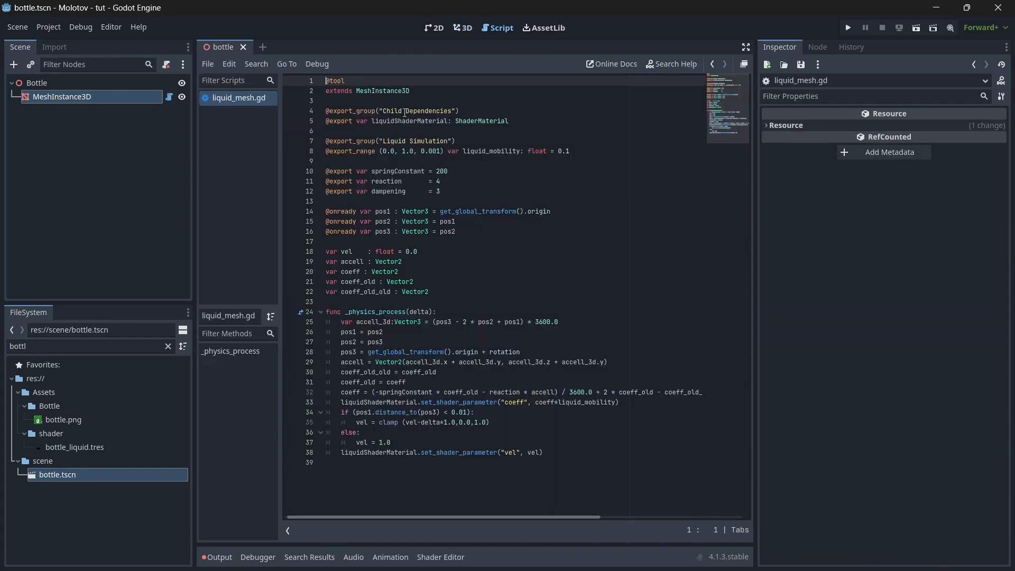
key(shift+Home)
click(469, 30)
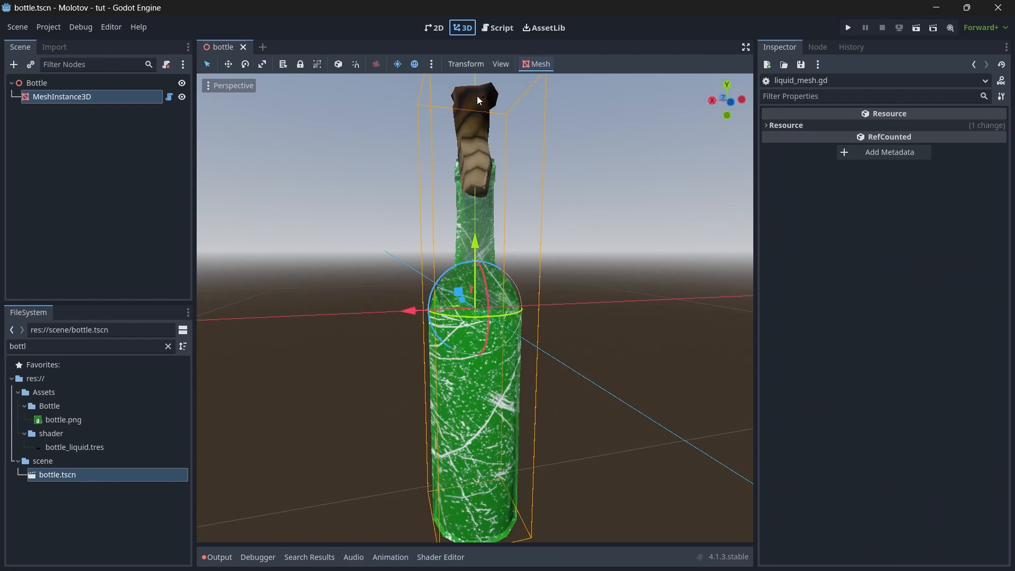
click(142, 111)
click(103, 99)
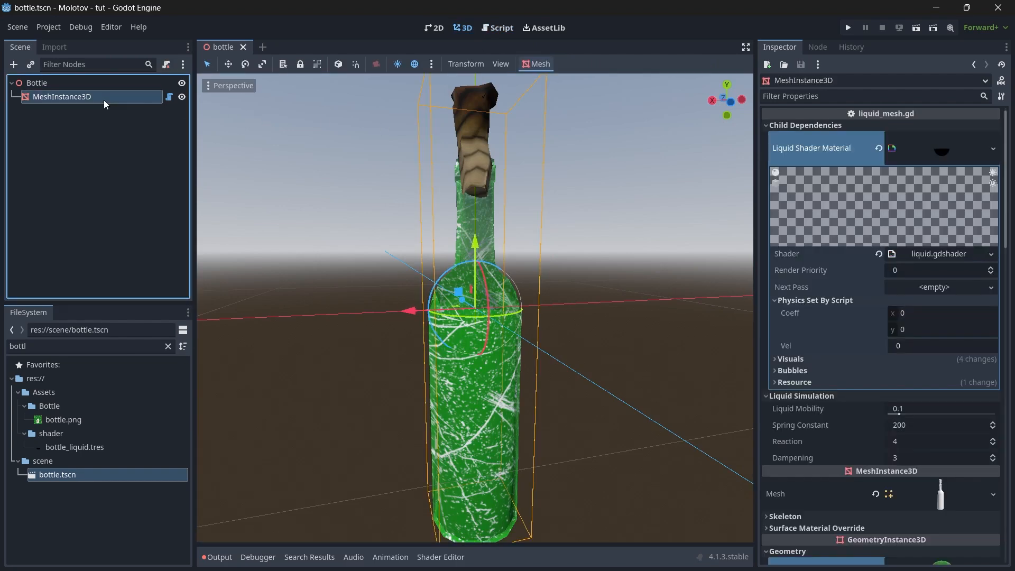
drag(413, 312, 424, 380)
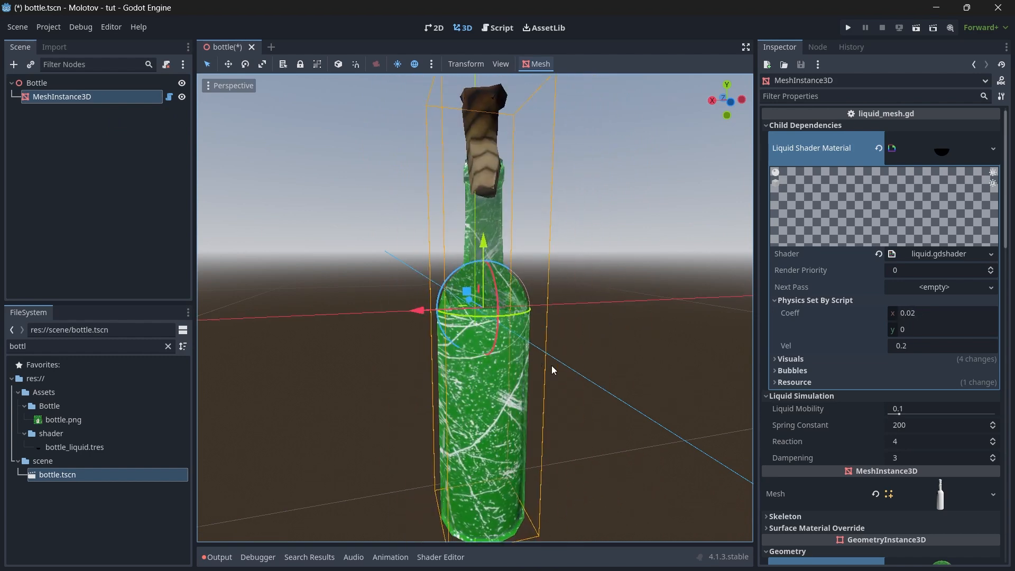
Set the liquid shader material's Foam Line to 1 and save the bottle scene
click(799, 358)
scroll(876, 442, down, 2)
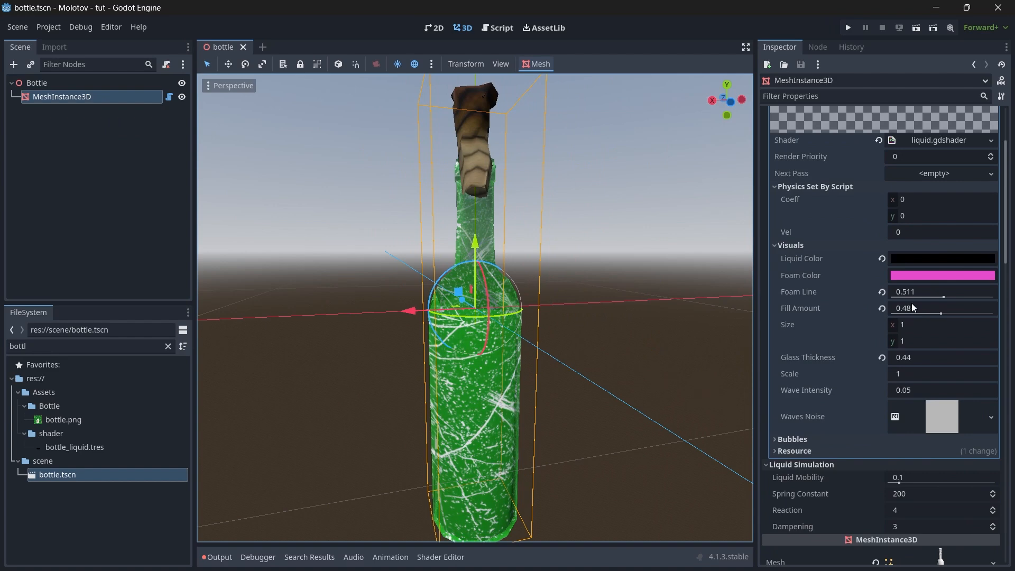
drag(944, 297, 995, 297)
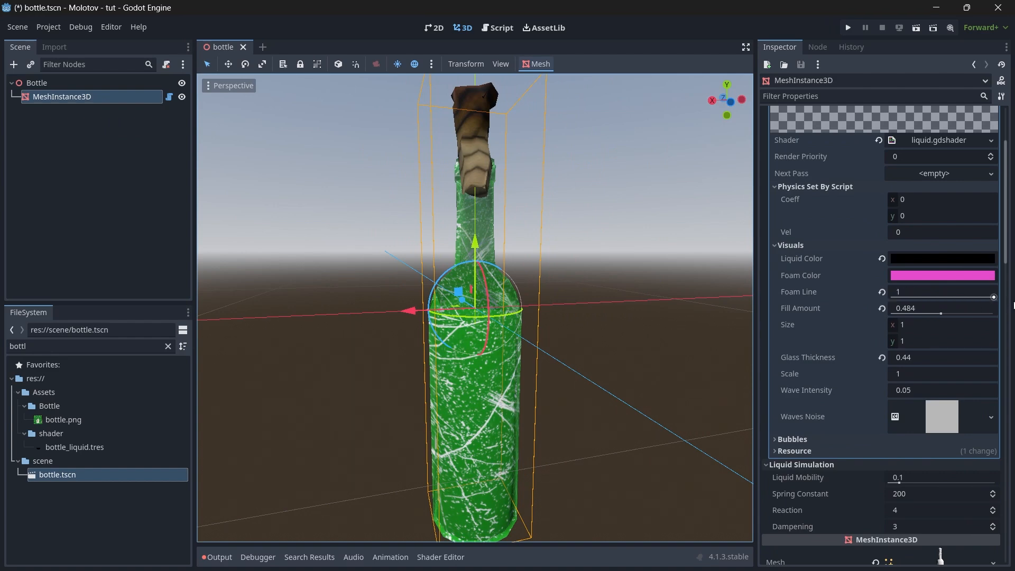
drag(706, 98, 548, 316)
key(ctrl+s)
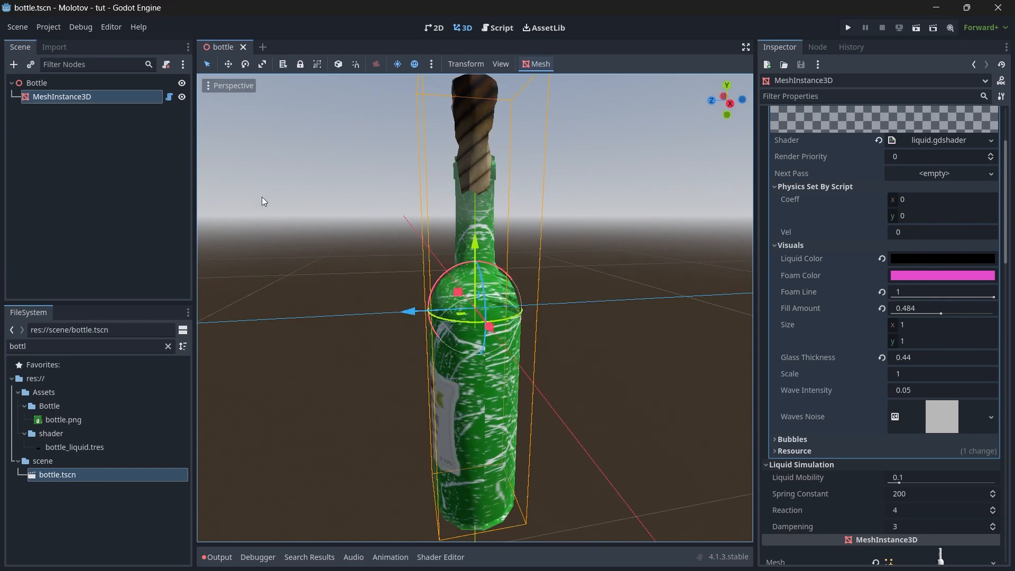
Add a Node3D as a child of the Bottle root and rename it Fire
click(41, 83)
key(ctrl+a)
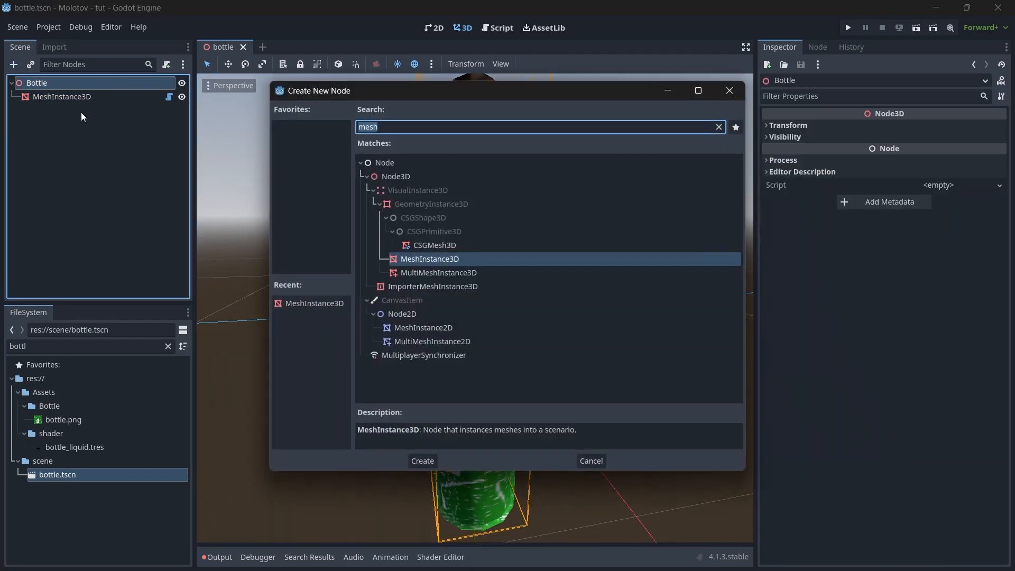
text(node3d)
key(Return)
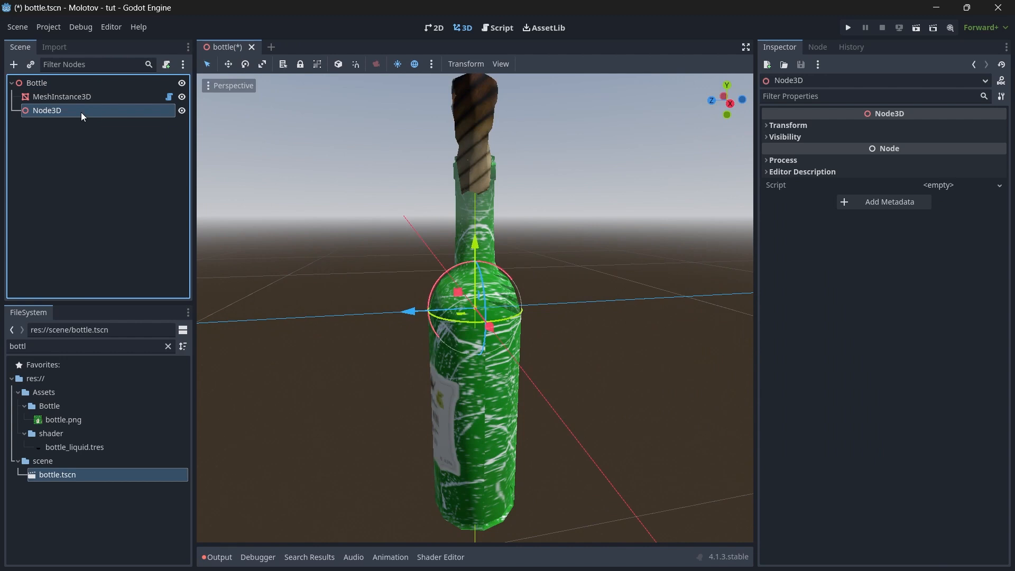
double_click(81, 112)
text(Fire)
key(Return)
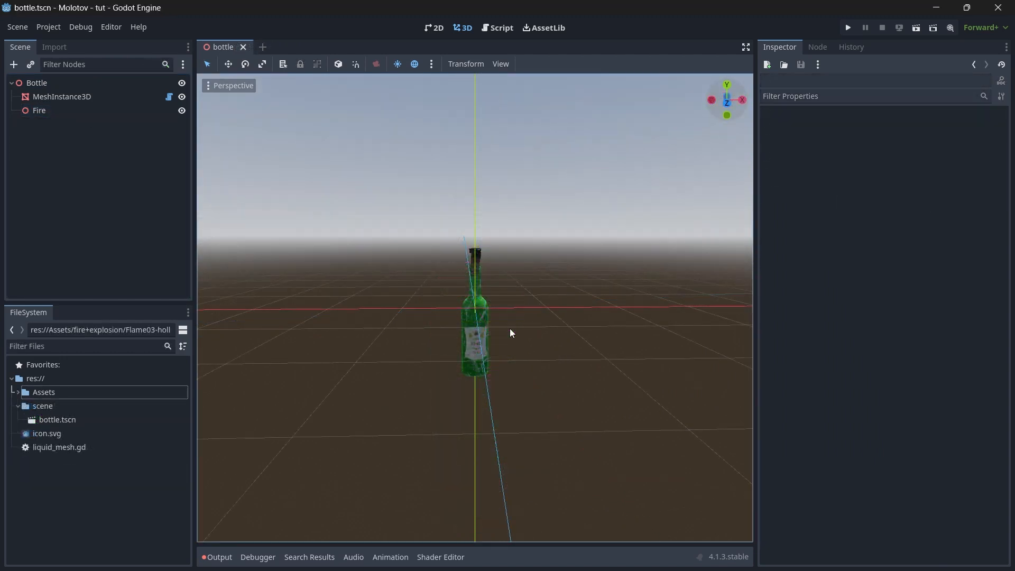
Add a GPUParticles3D node under Fire and give it a new ParticleProcessMaterial
click(38, 111)
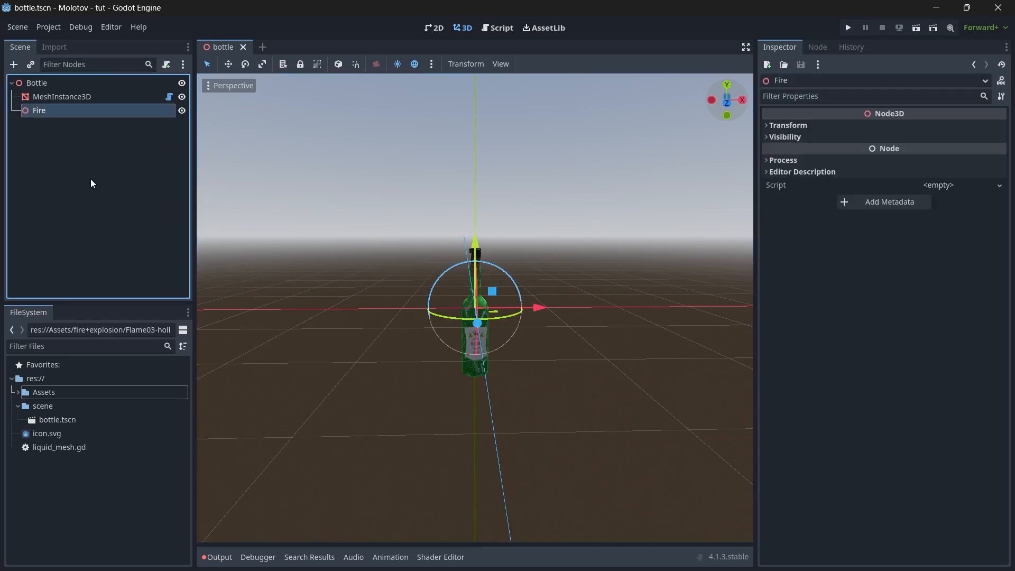
key(ctrl+a)
text(gpu)
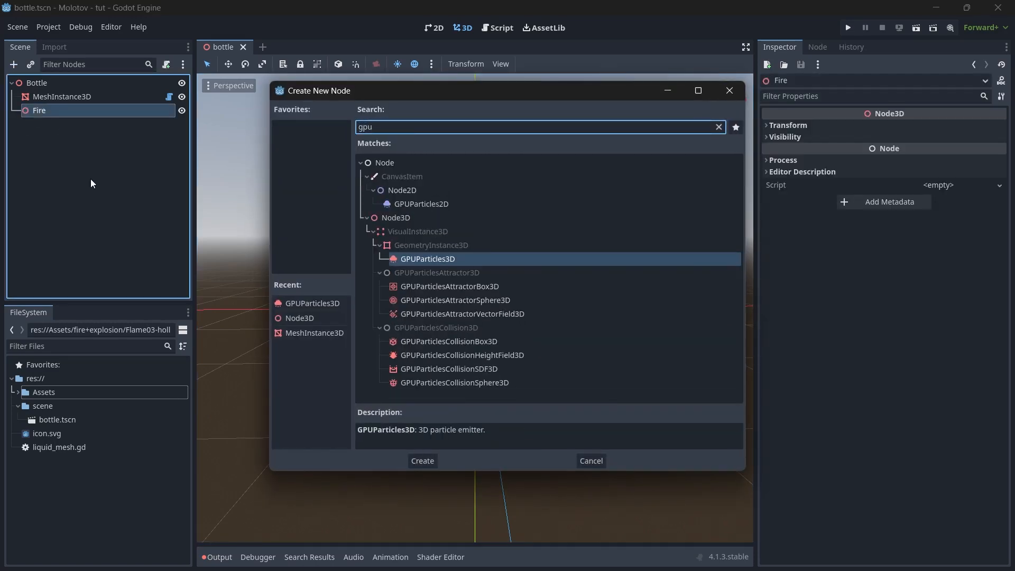
key(Return)
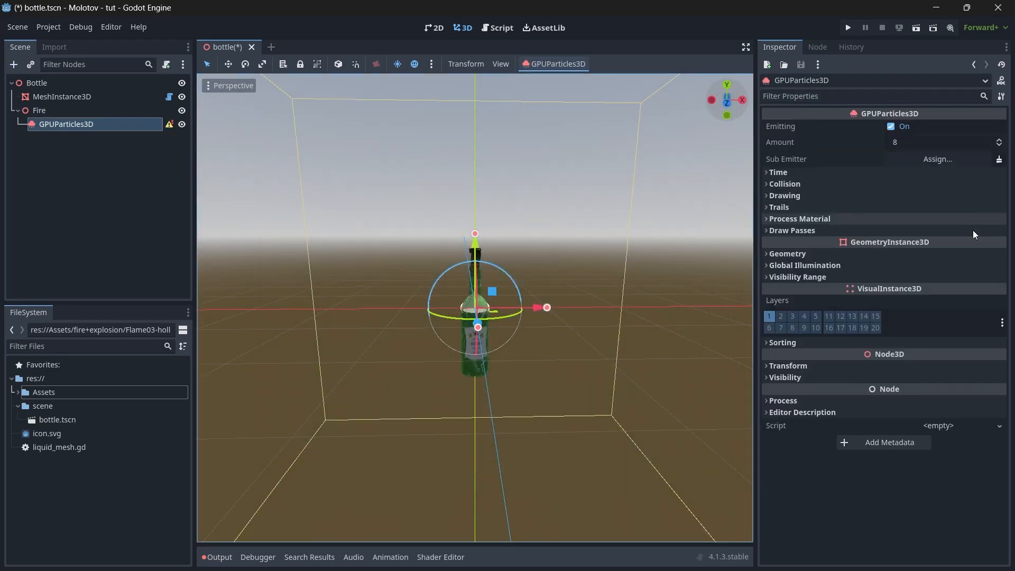
click(817, 224)
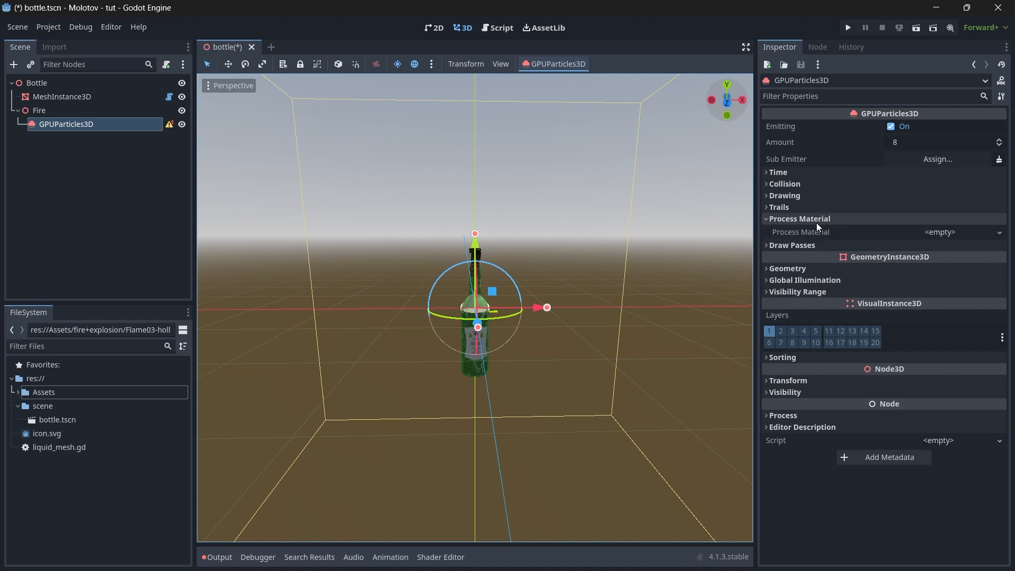
click(925, 237)
click(928, 264)
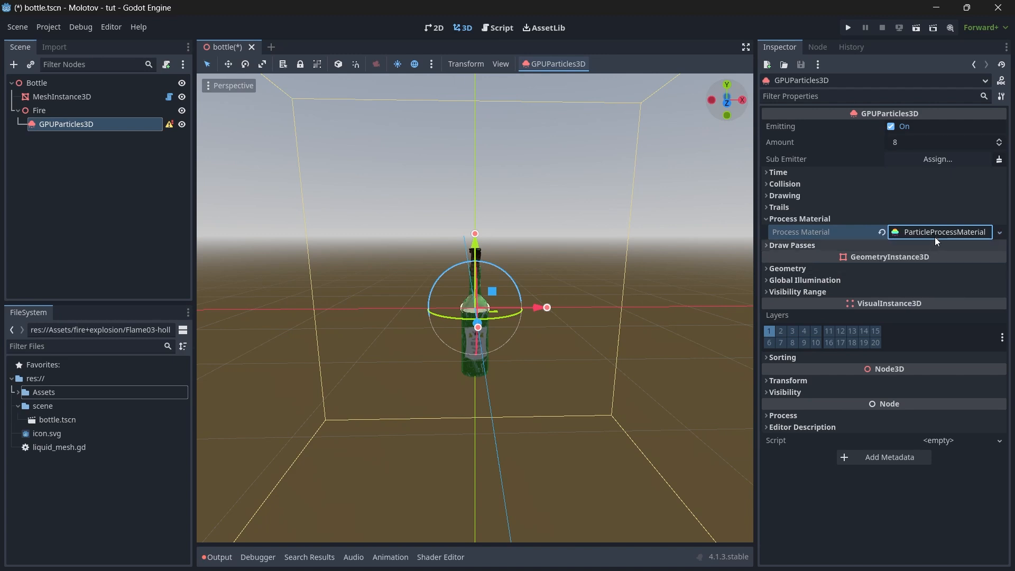
Assign a new PlaneMesh to the particles' draw Pass 1 and set its orientation to Face Z
click(830, 246)
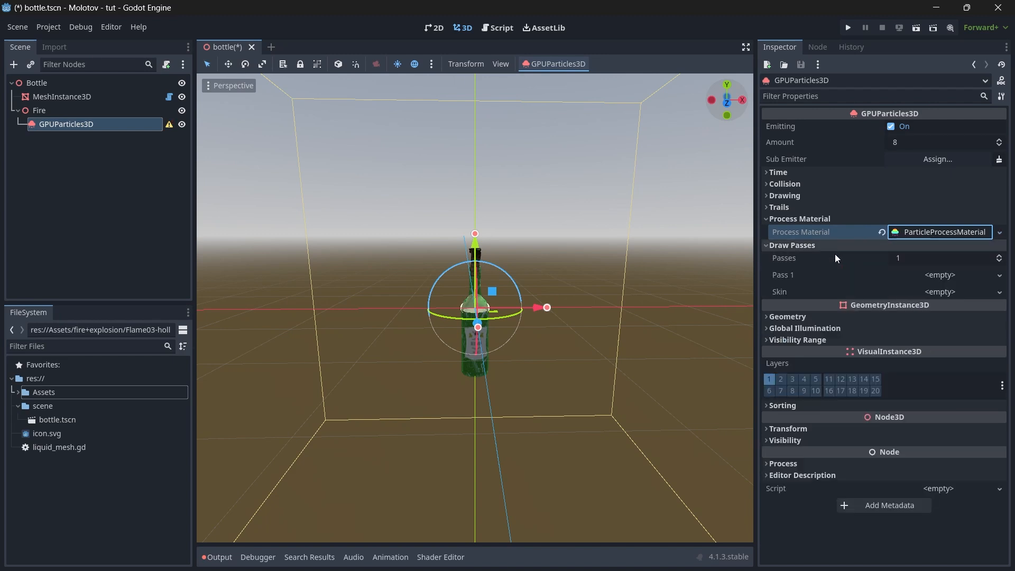
click(939, 275)
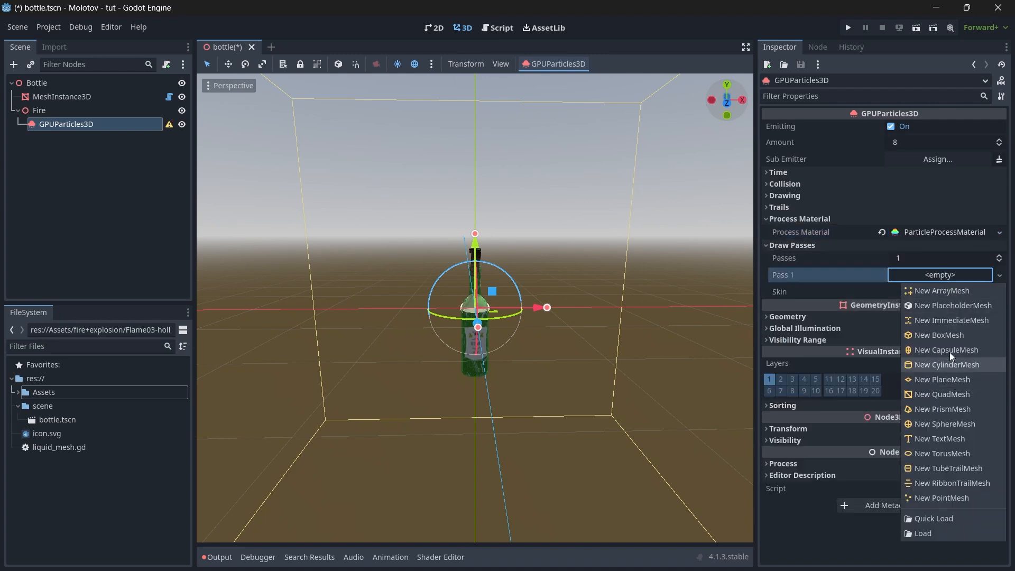
click(954, 379)
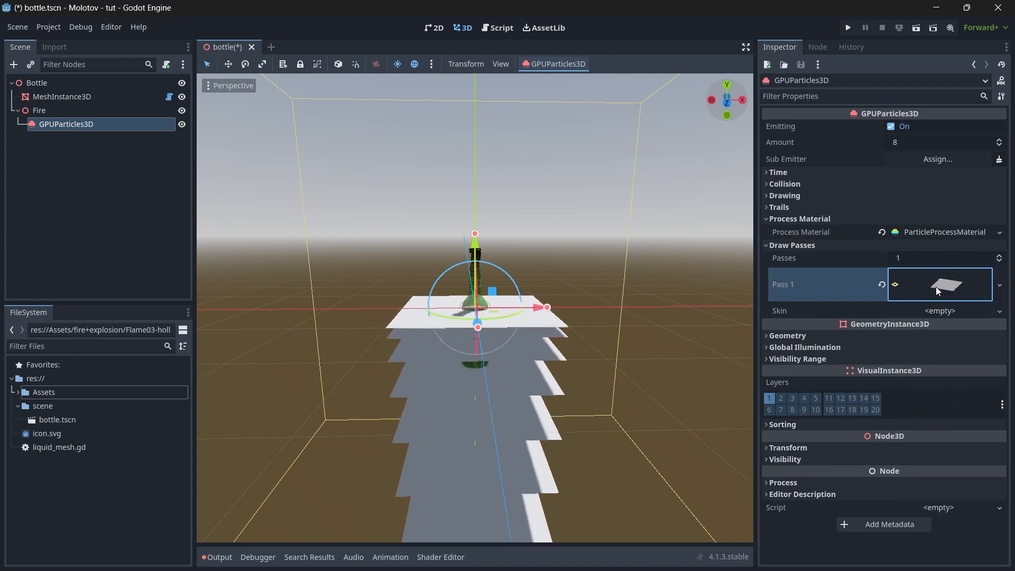
click(936, 285)
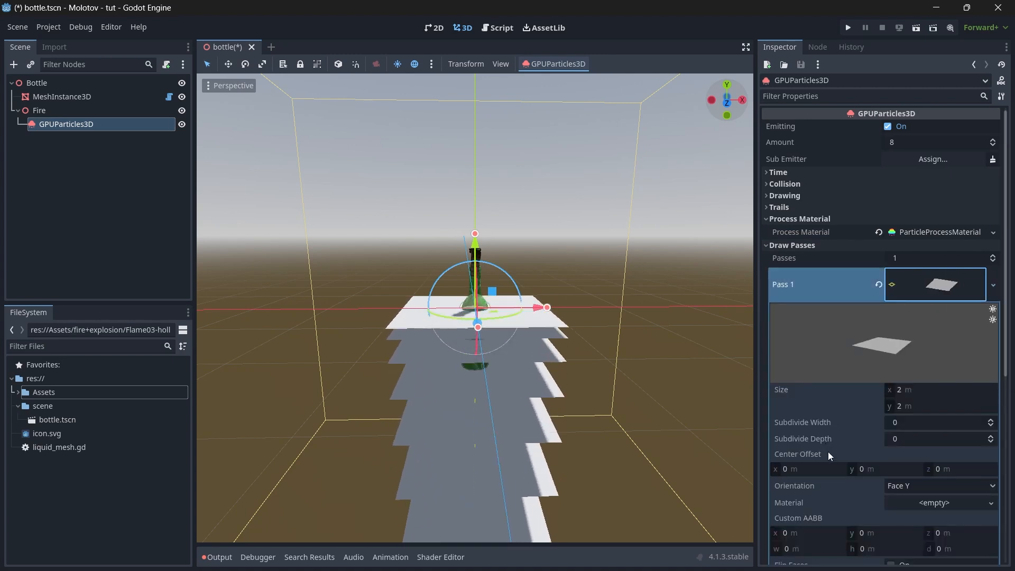
scroll(828, 451, down, 1)
click(905, 430)
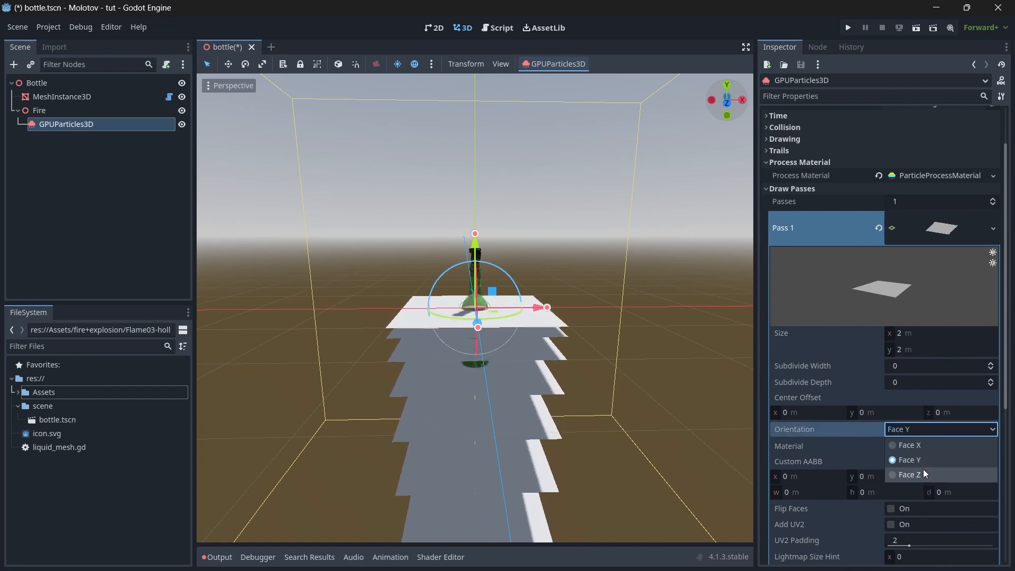
click(923, 472)
scroll(878, 419, down, 4)
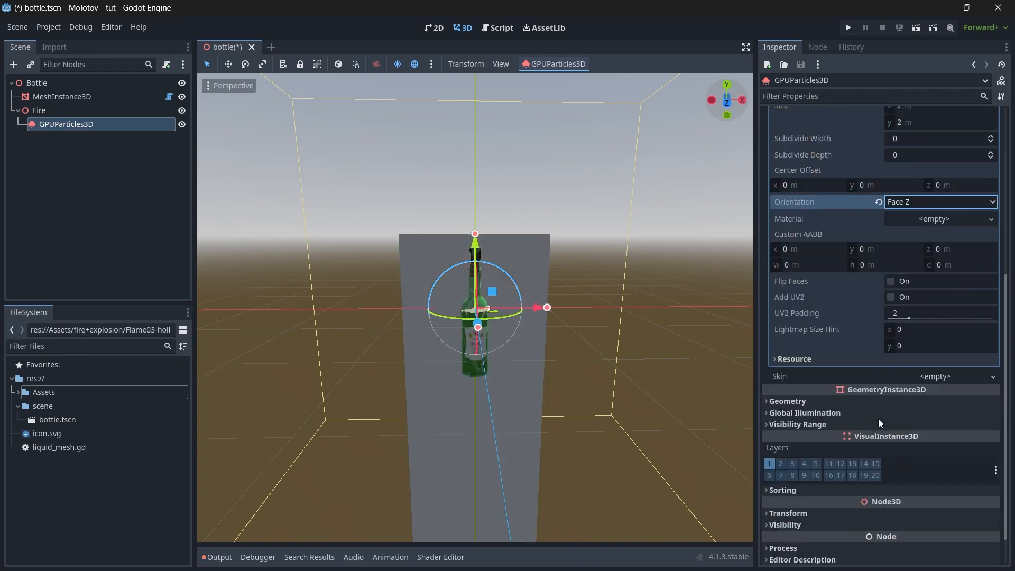
scroll(869, 373, up, 5)
click(789, 247)
Create a ShaderMaterial as the particles' Material Override and load particle_flipbook_smoothing.gdshader from Assets/shader as its shader
click(815, 268)
click(920, 282)
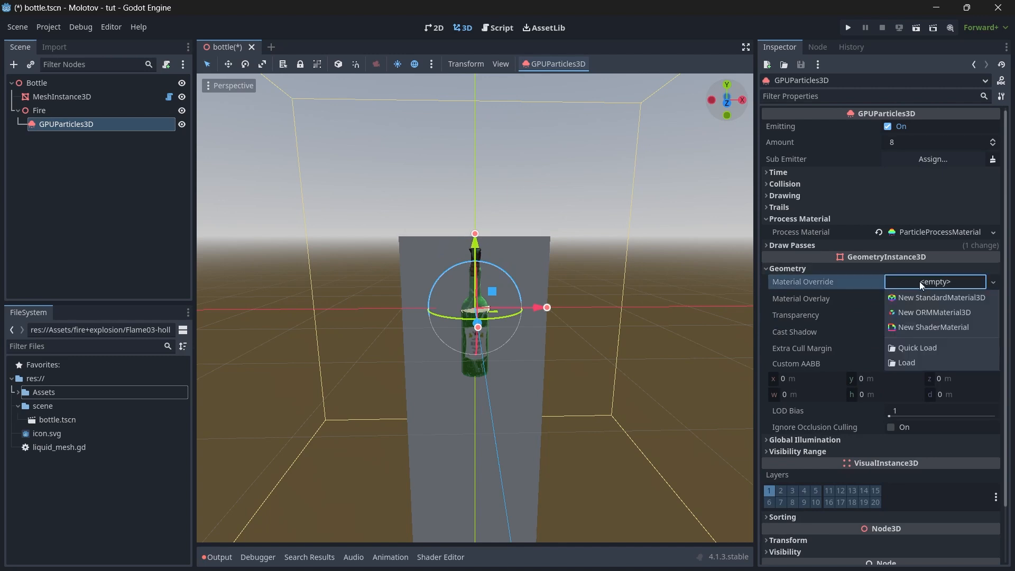
click(920, 327)
scroll(925, 327, down, 3)
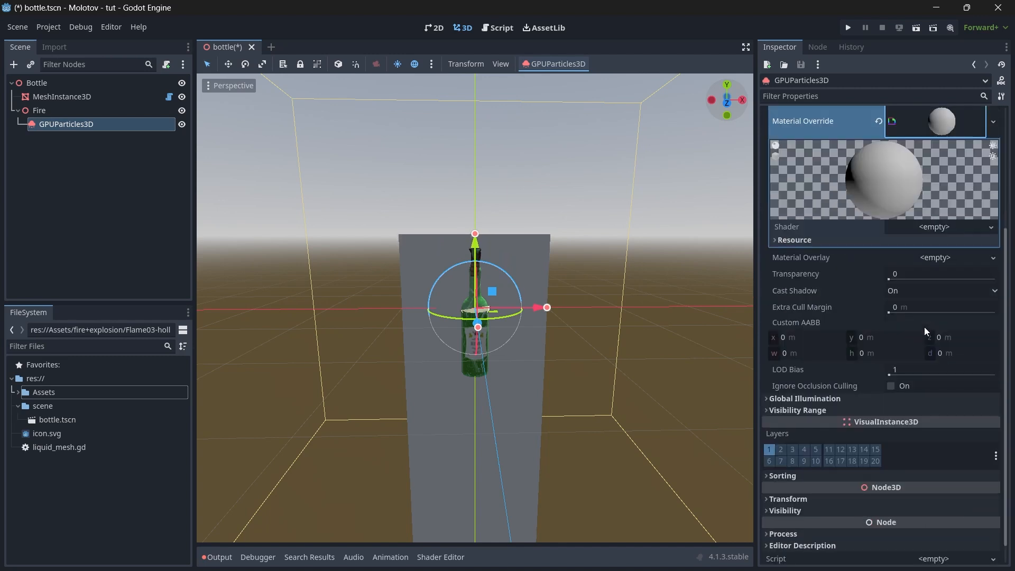
click(933, 227)
click(951, 277)
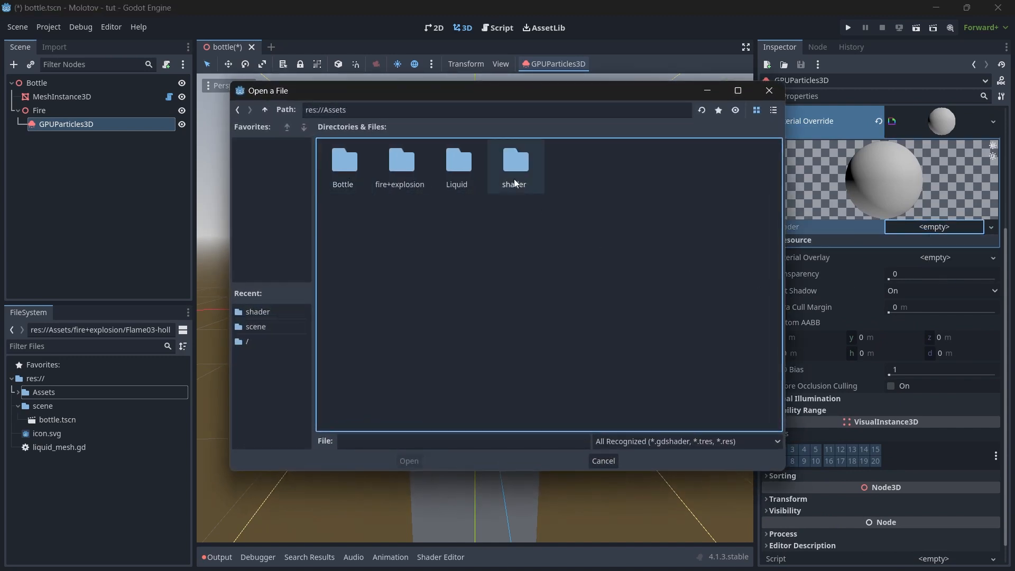
double_click(516, 182)
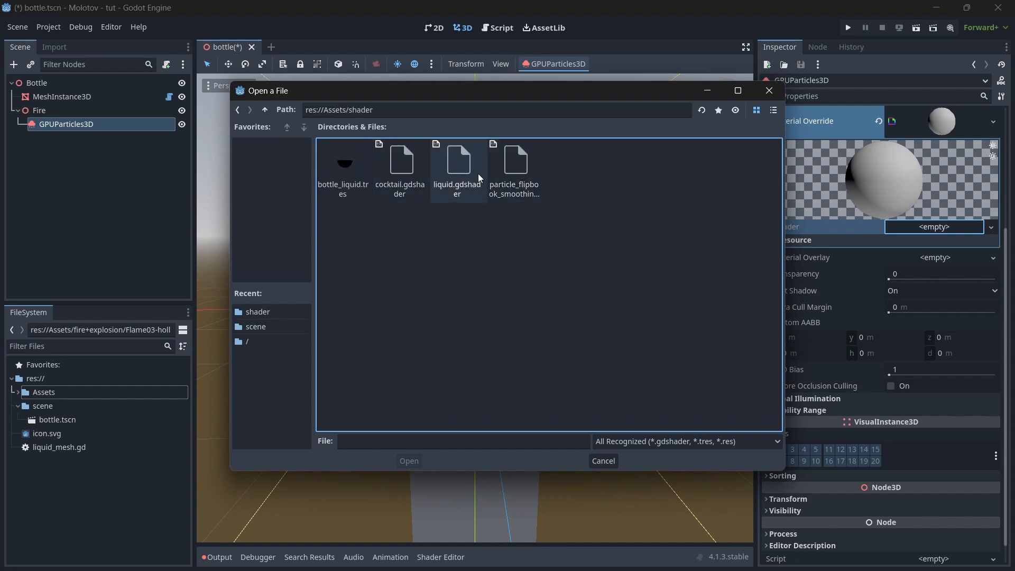
click(508, 183)
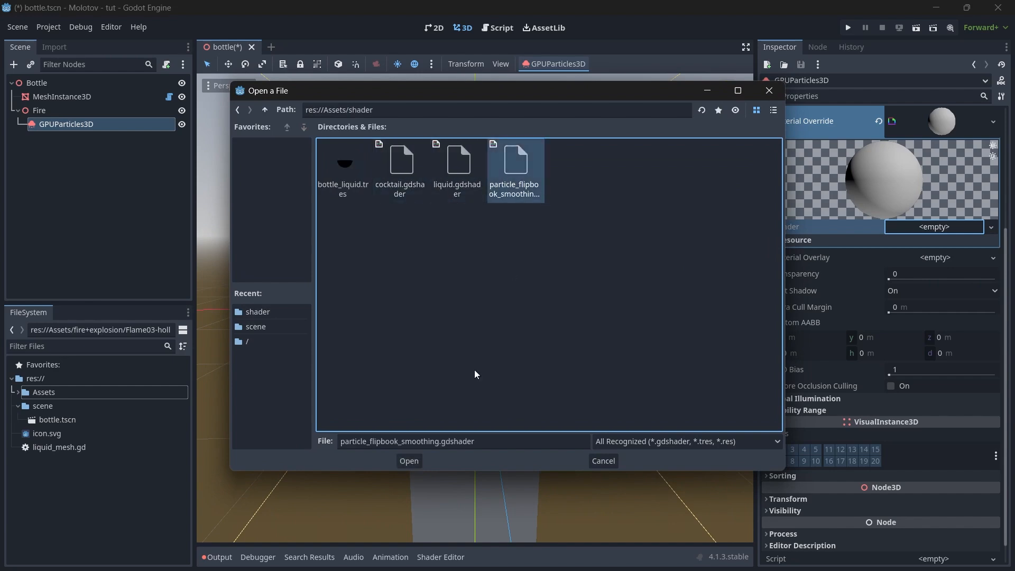
click(409, 461)
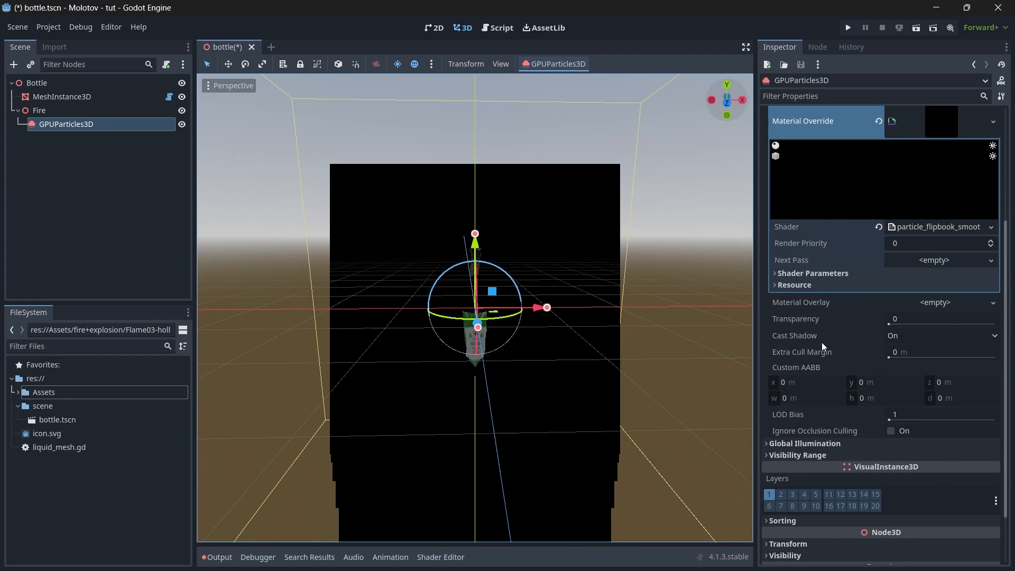
Assign Flame03-hollow_16x4.png from Assets/fire+explosion as the flipbook shader's Texture Albedo
click(846, 274)
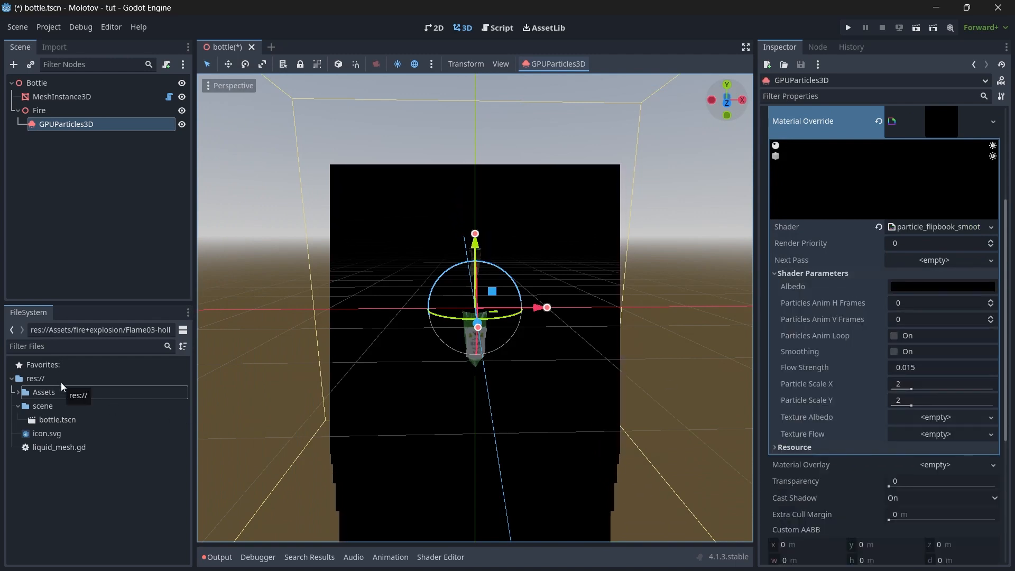
click(18, 392)
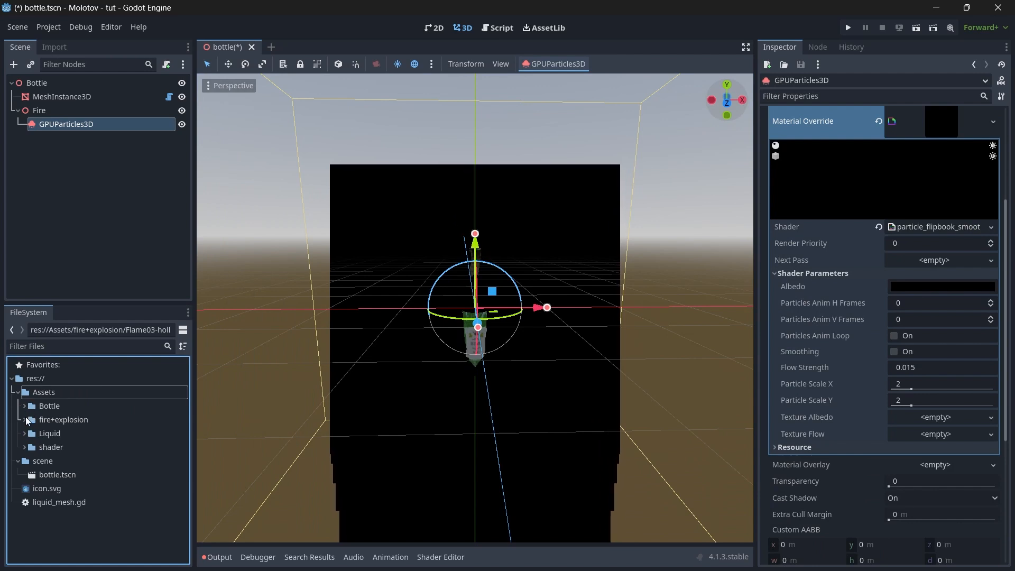
click(24, 419)
click(63, 459)
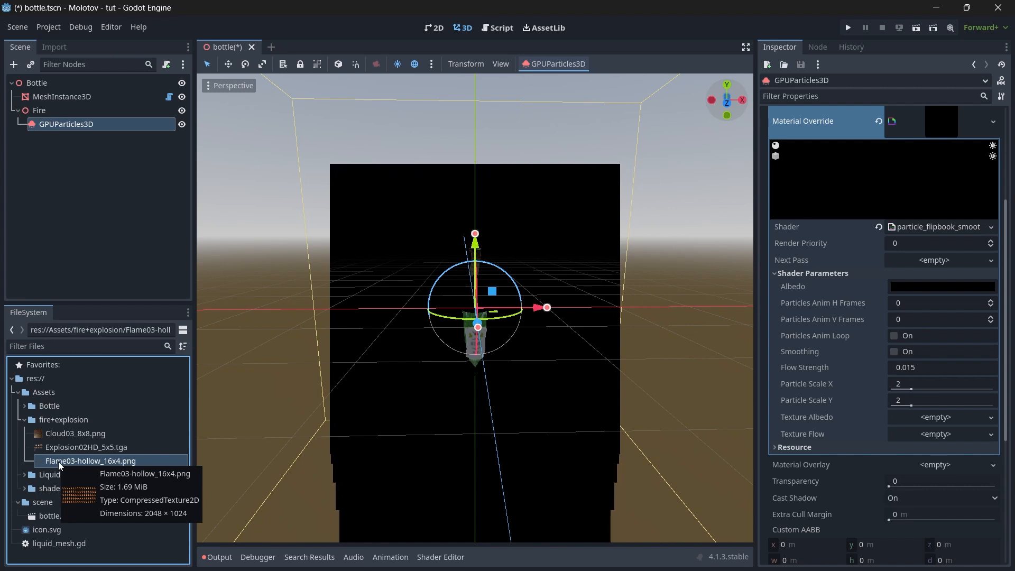
drag(59, 465, 665, 410)
drag(916, 420, 919, 420)
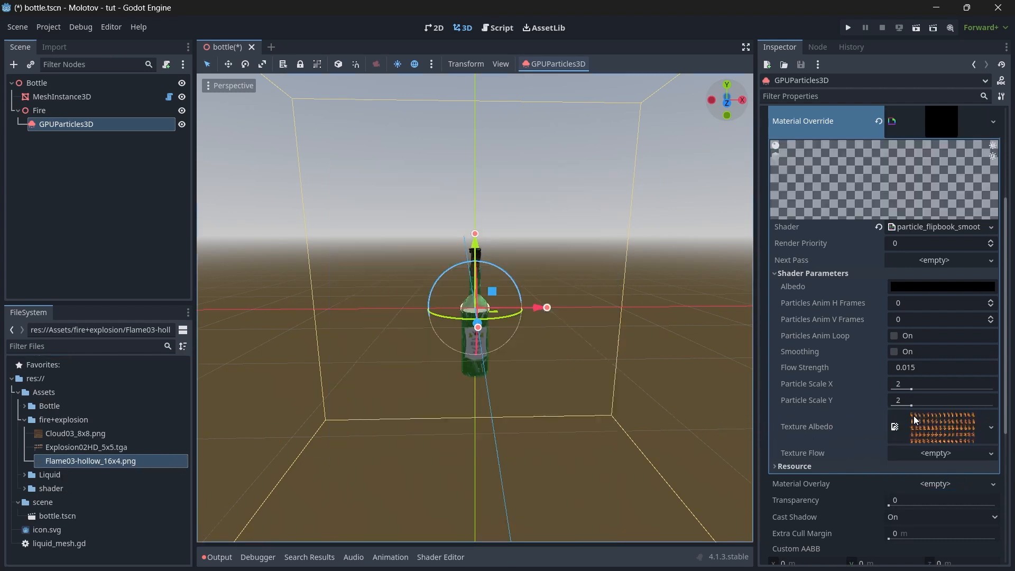
Check the flame sheet's frame grid and set Particles Anim H Frames to 16 and V Frames to 5
scroll(588, 344, up, 4)
scroll(589, 344, down, 3)
click(158, 459)
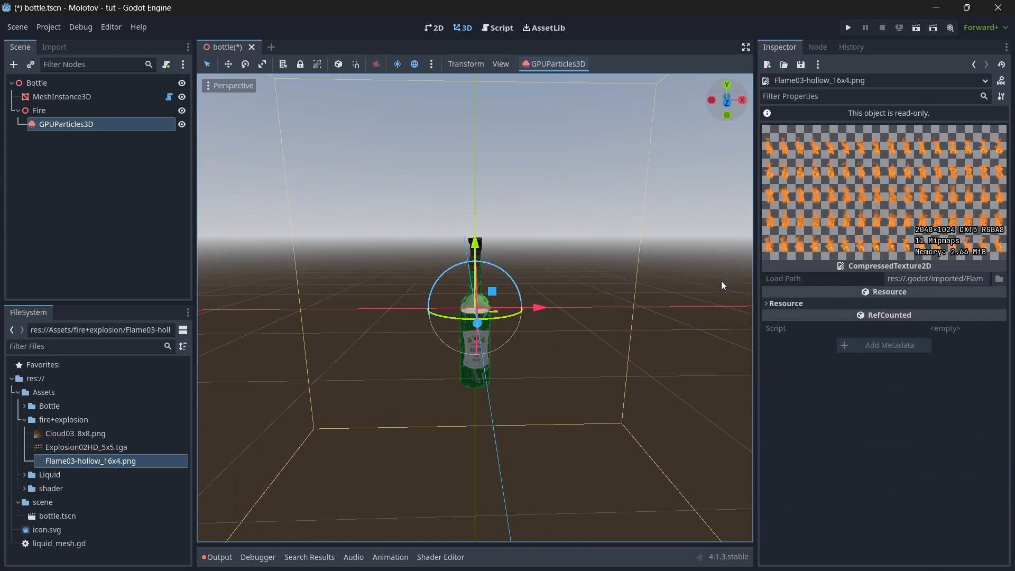
click(94, 125)
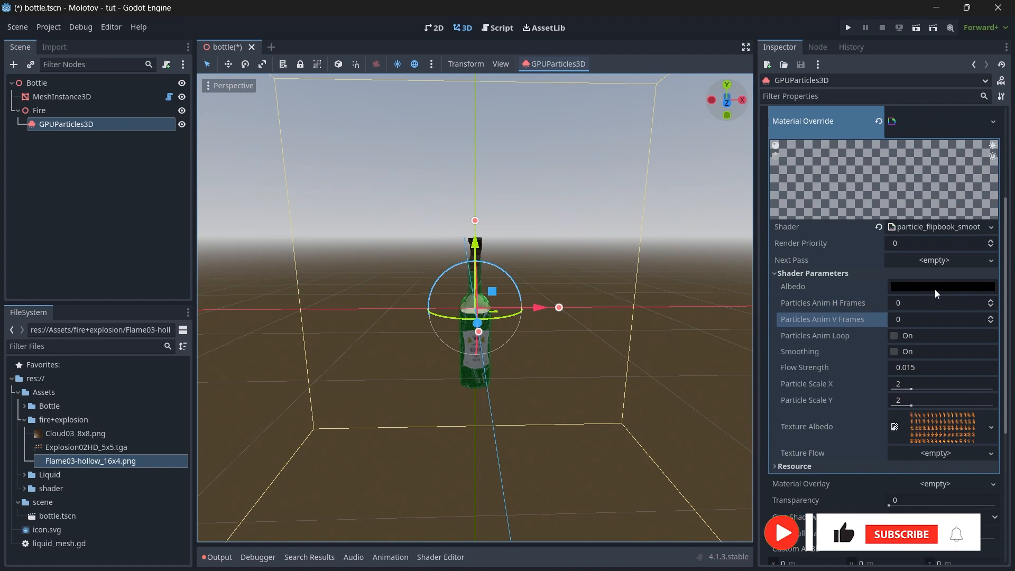
click(920, 300)
text(16)
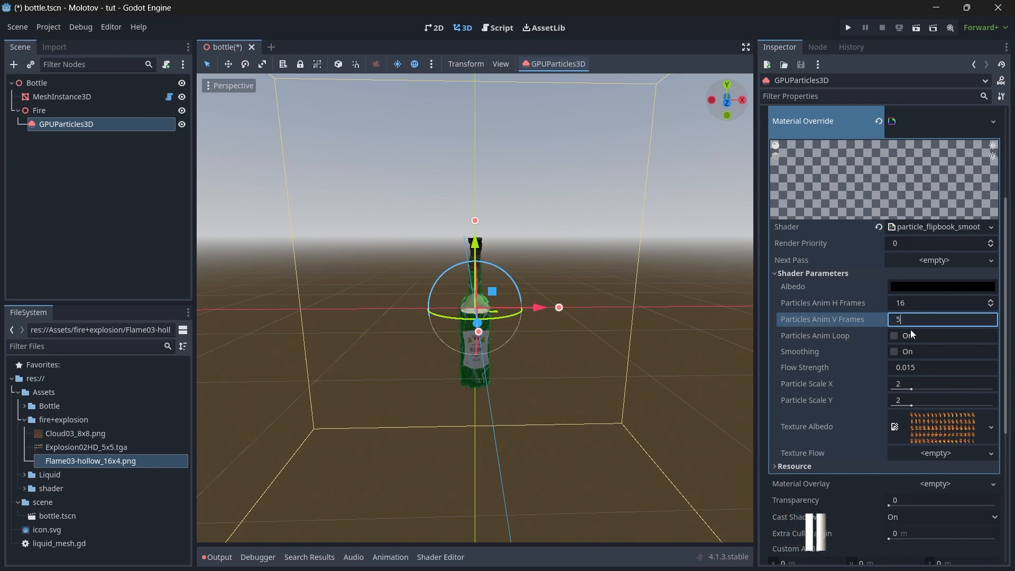
key(Return)
scroll(538, 289, down, 4)
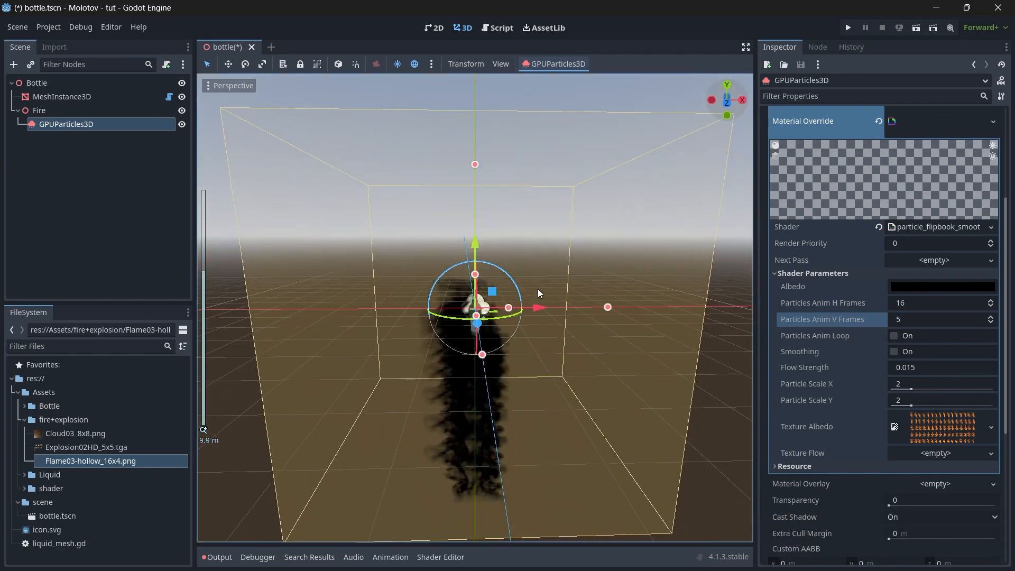
Set the flipbook shader's Albedo to white (ffffff) and turn on Particles Anim Loop
scroll(538, 289, up, 6)
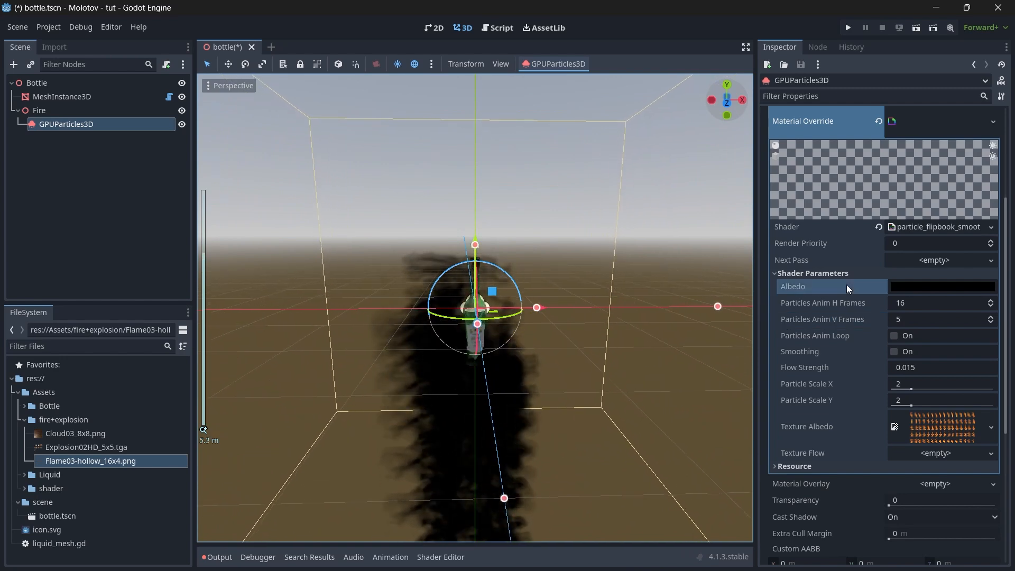
click(926, 287)
drag(1004, 310, 1005, 276)
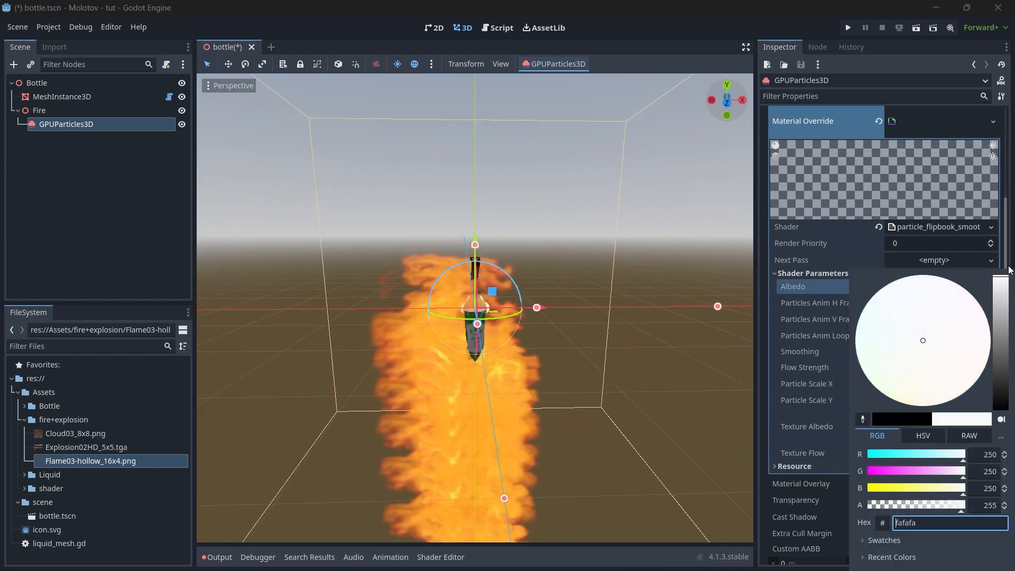
scroll(583, 335, down, 3)
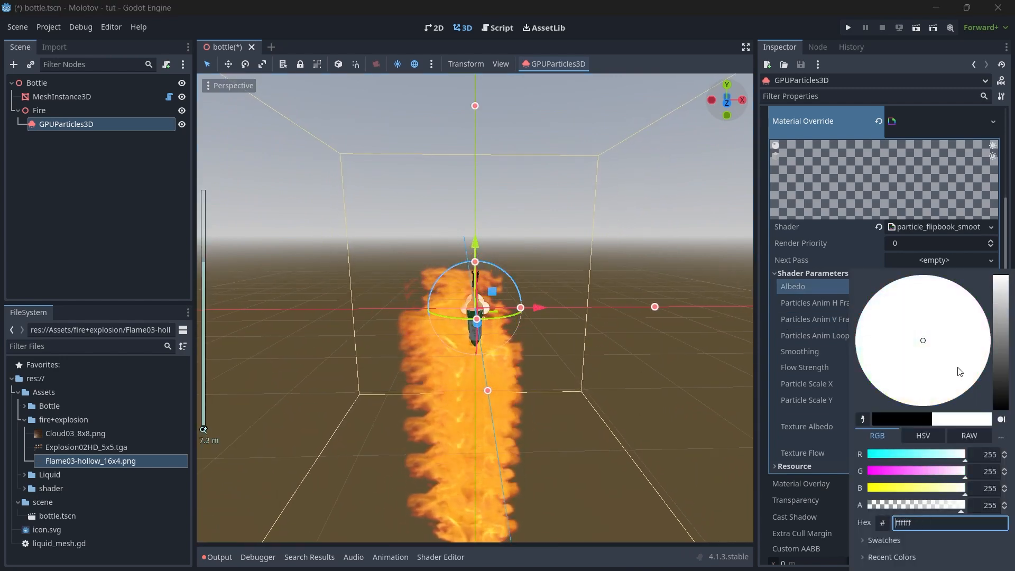
click(813, 287)
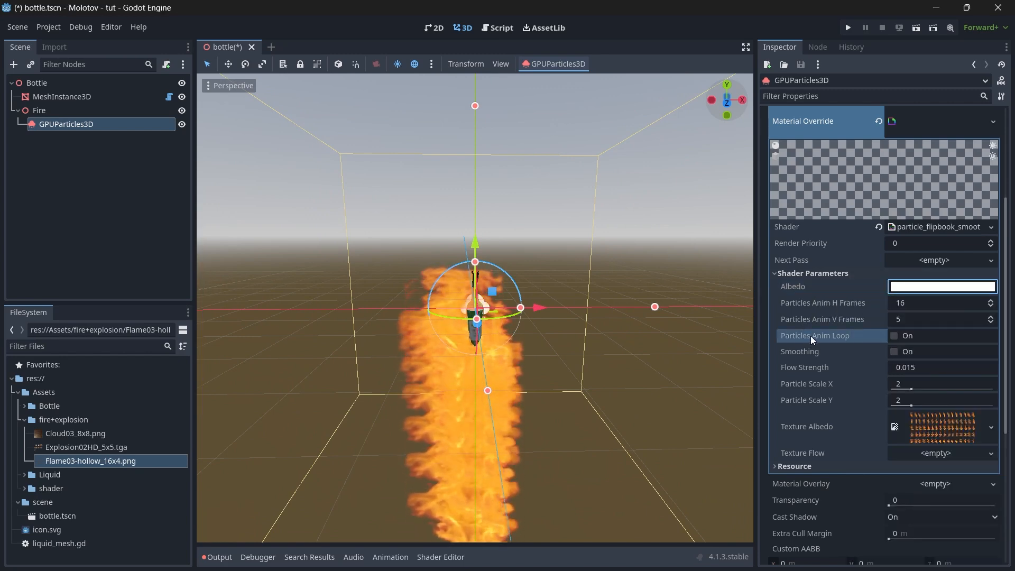
click(894, 335)
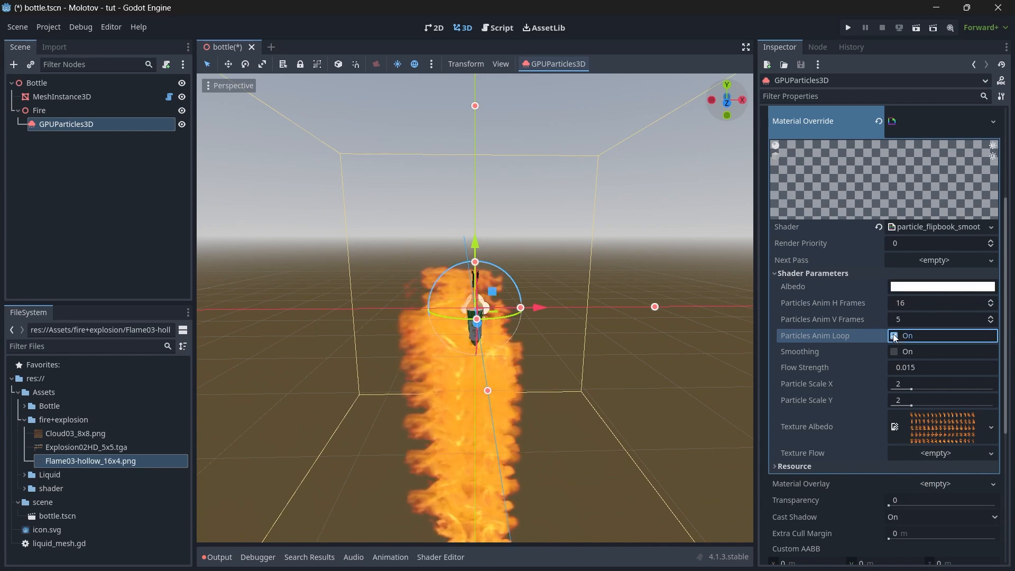
Set the process material's Emission Shape to Box with extents x 0.3, y 0, z 0.3
scroll(864, 284, up, 3)
click(811, 268)
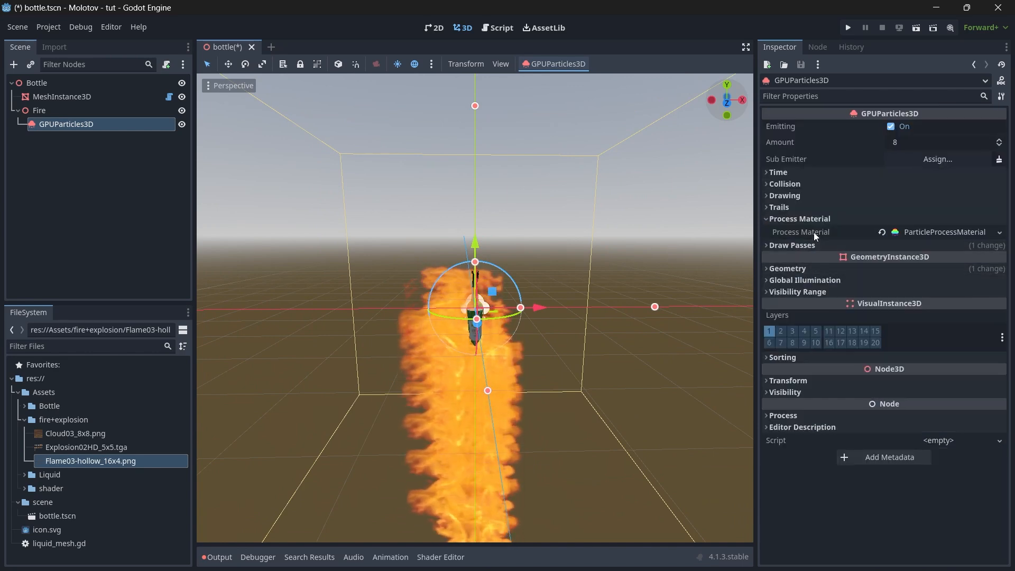
click(936, 232)
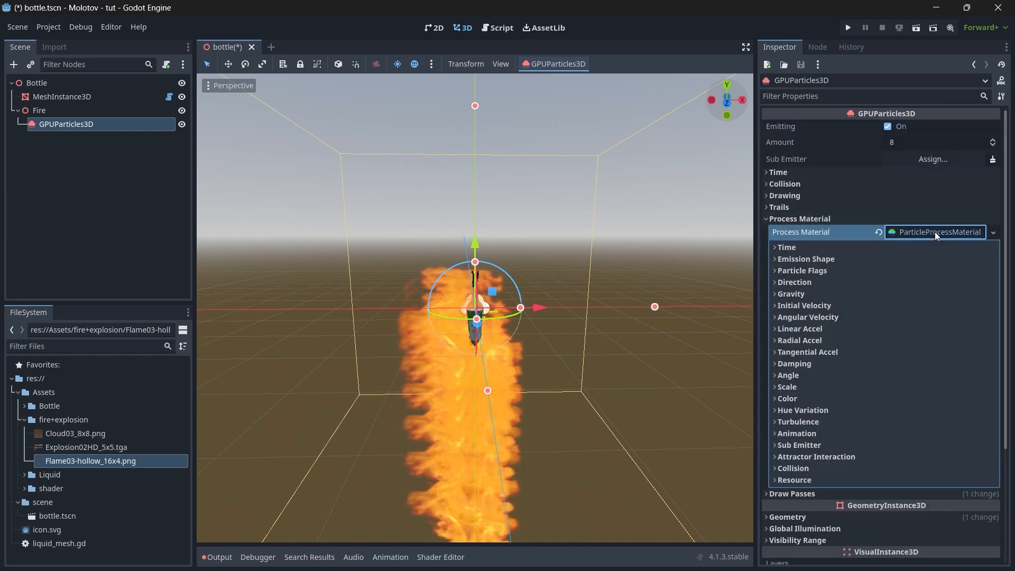
click(820, 258)
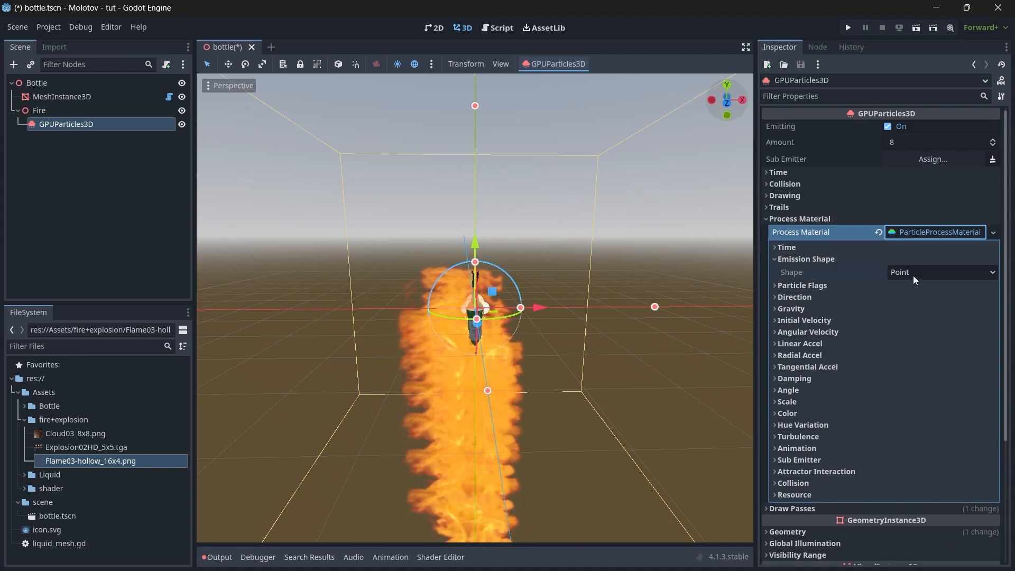
click(937, 275)
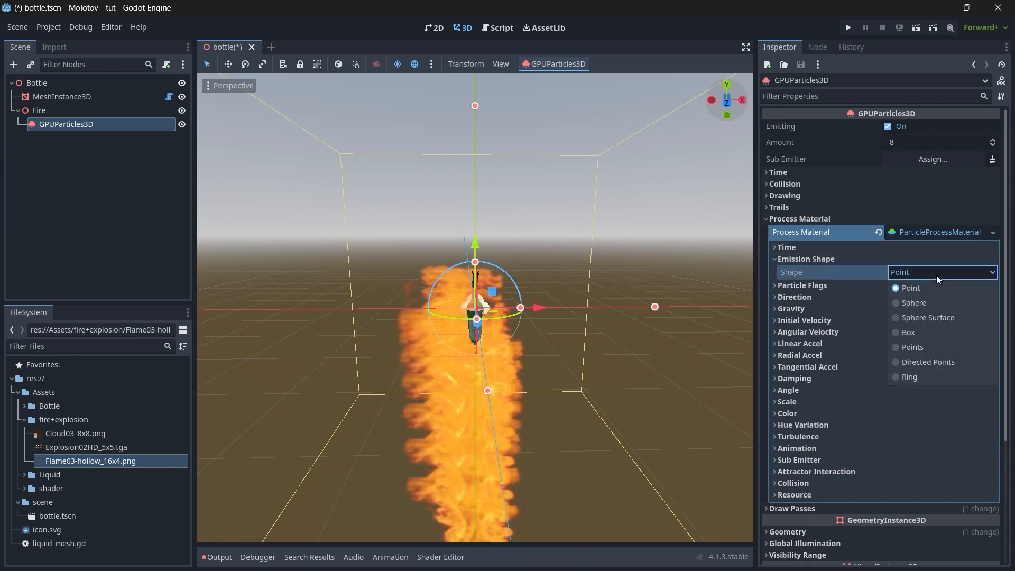
click(938, 338)
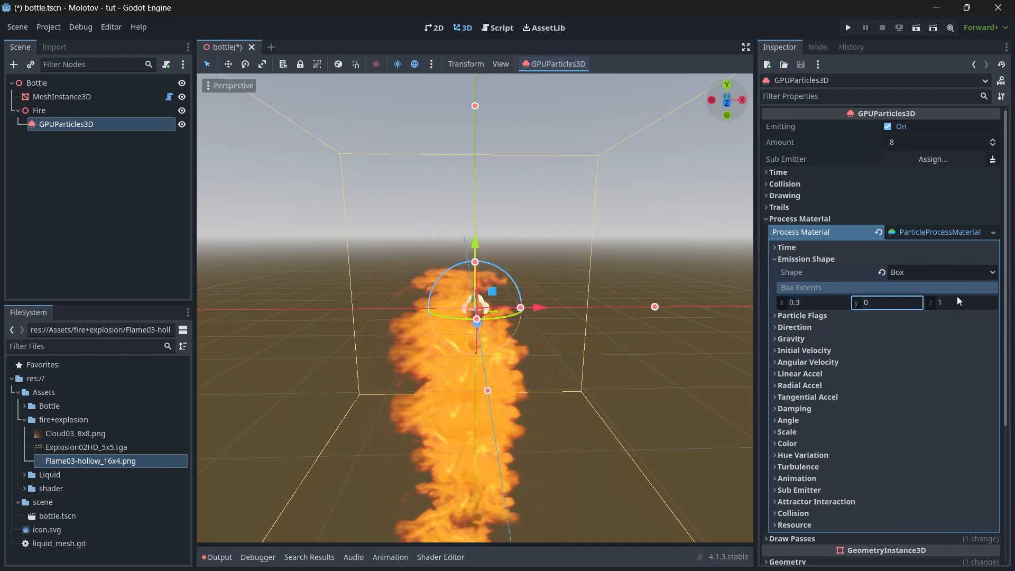
Set the particles' Direction to x 5, y 0, z 5 with Spread 180 and Flatness 1
click(814, 329)
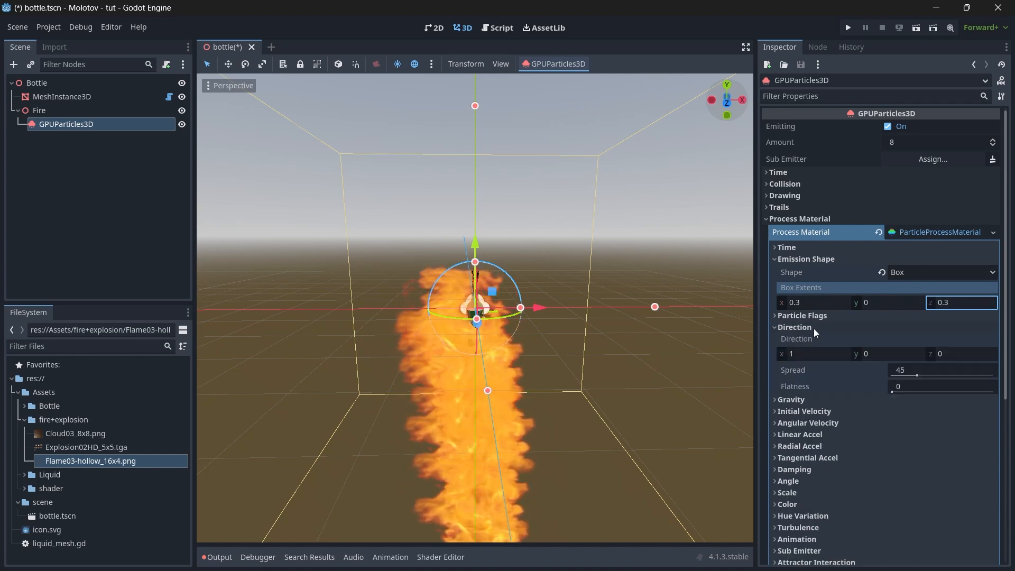
click(818, 354)
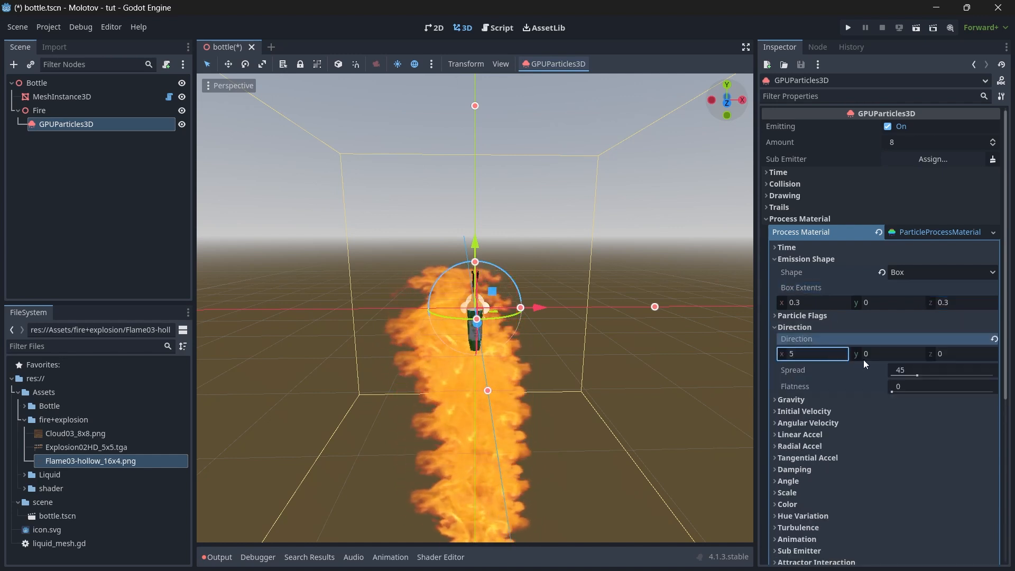
click(887, 356)
click(963, 353)
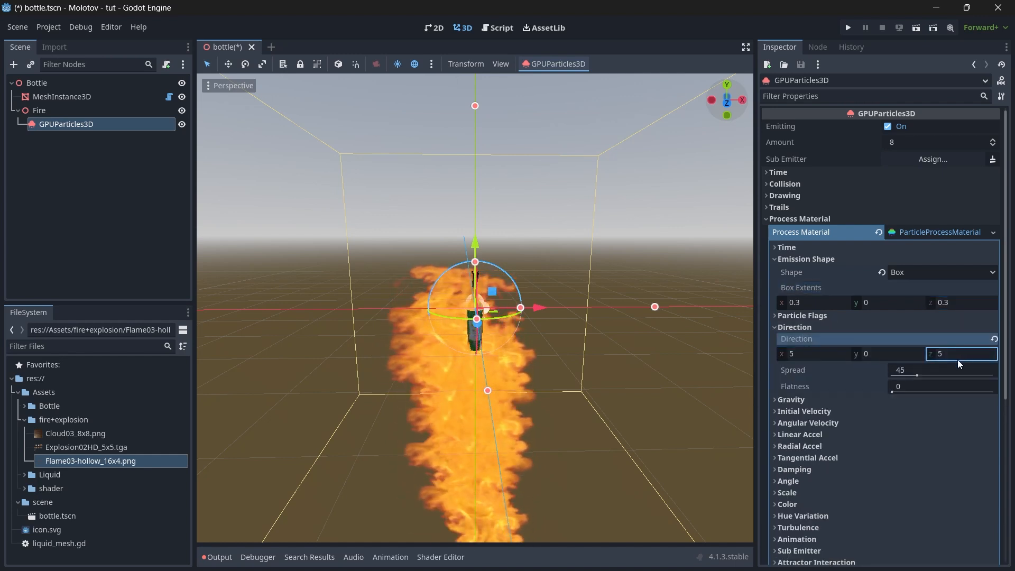
click(950, 368)
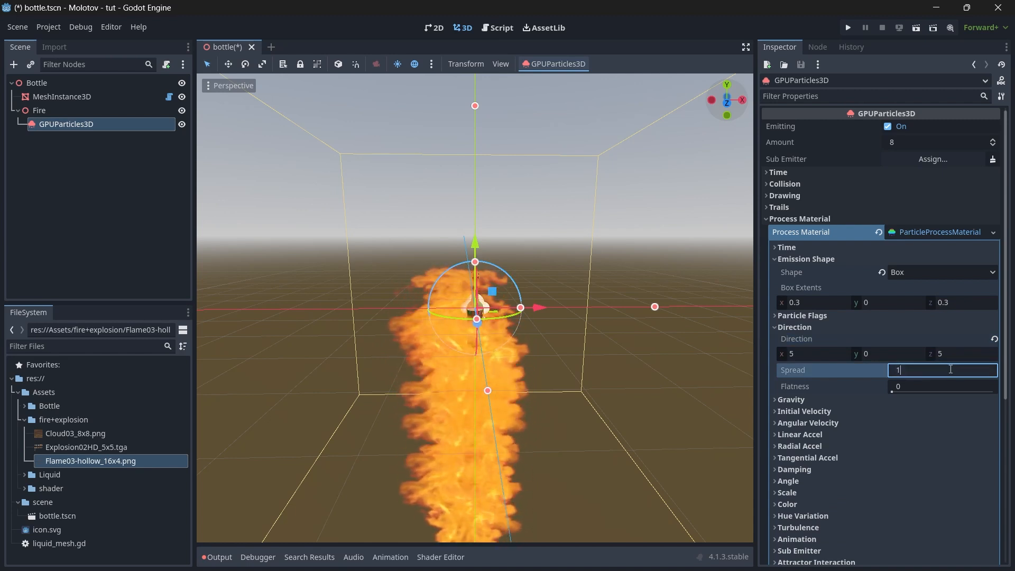
click(939, 386)
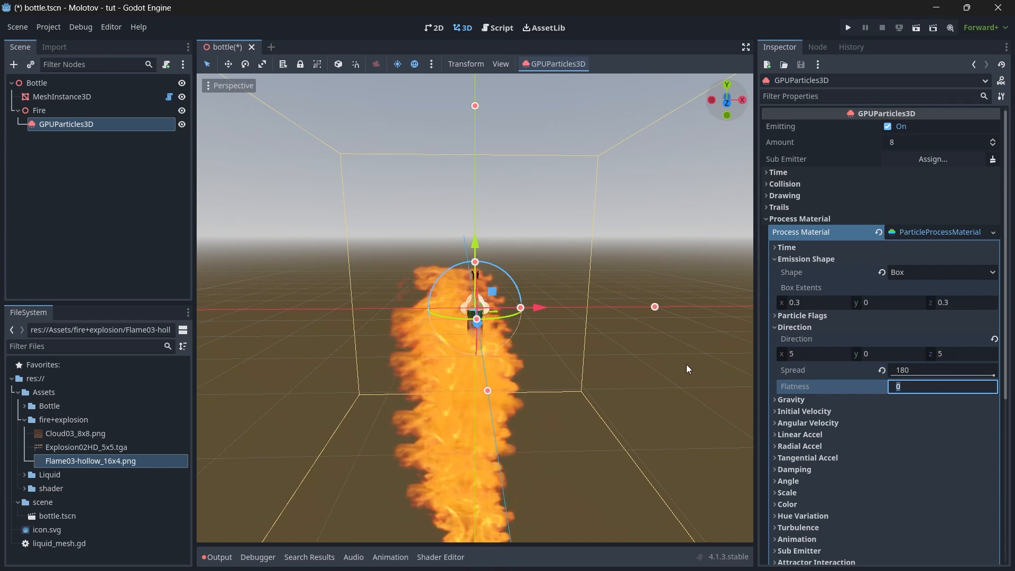
text(1)
key(Return)
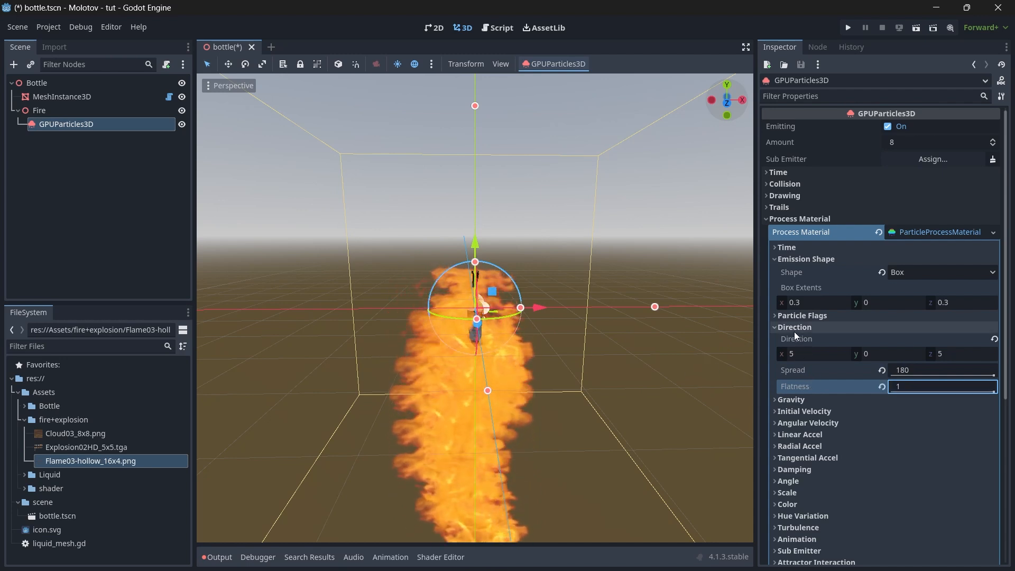
click(795, 331)
Set the process material's Gravity y component to -20
click(793, 340)
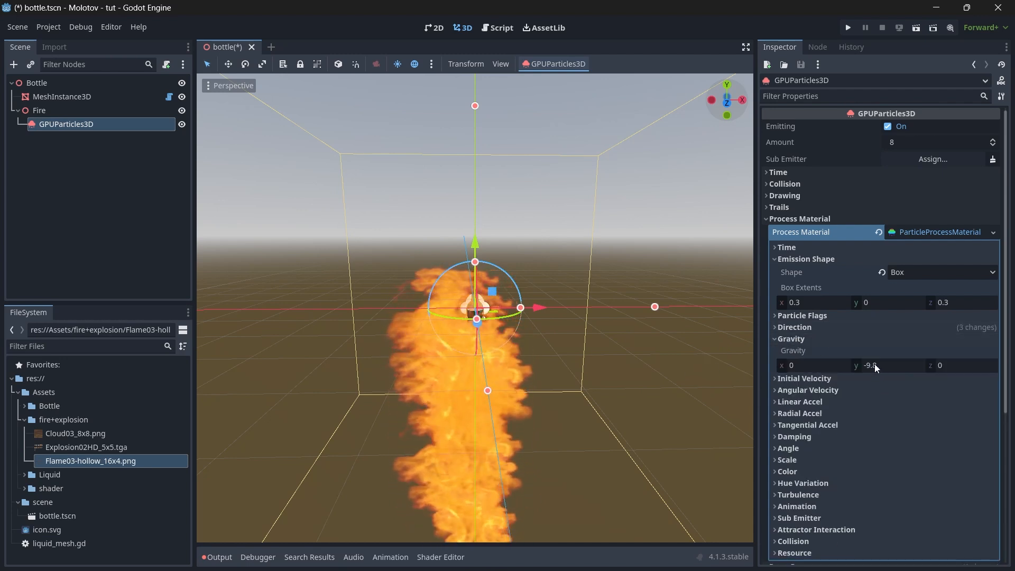
click(875, 366)
text(-20)
key(Return)
click(791, 339)
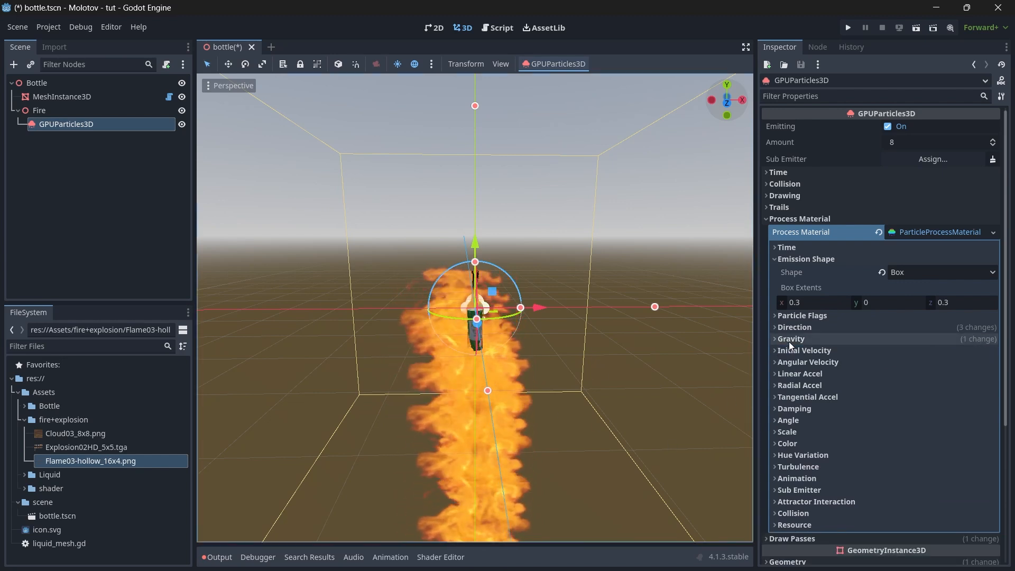
Set the particles' Initial Velocity to a minimum of 1 and a maximum of 10
click(790, 350)
click(944, 364)
text(1)
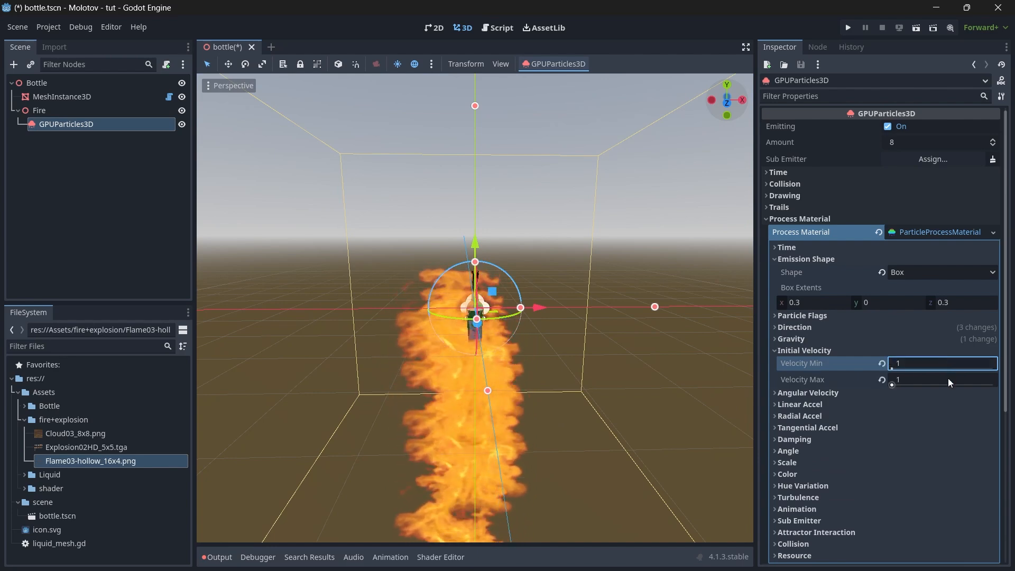
click(948, 380)
text(10)
key(Return)
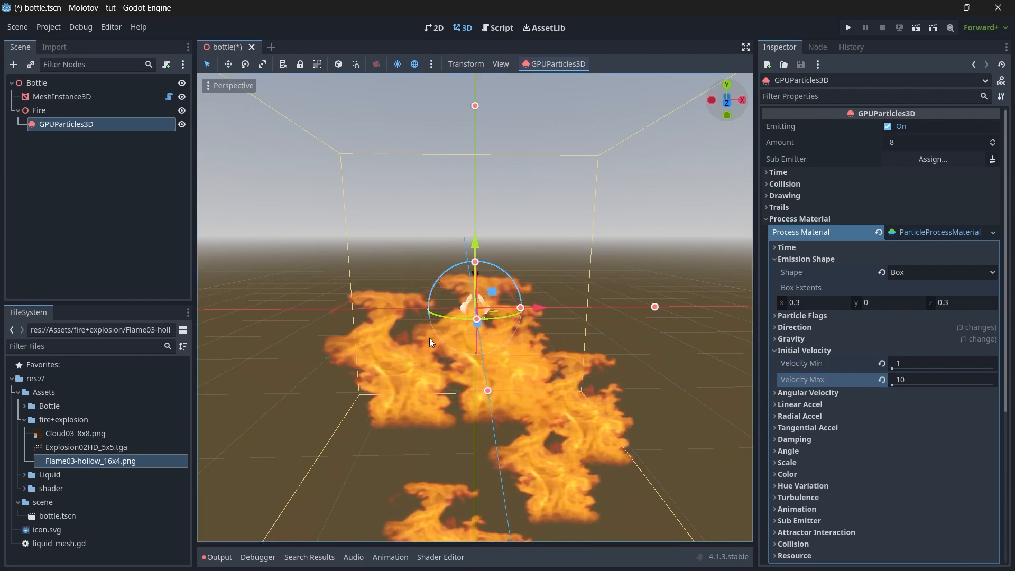
scroll(433, 360, down, 3)
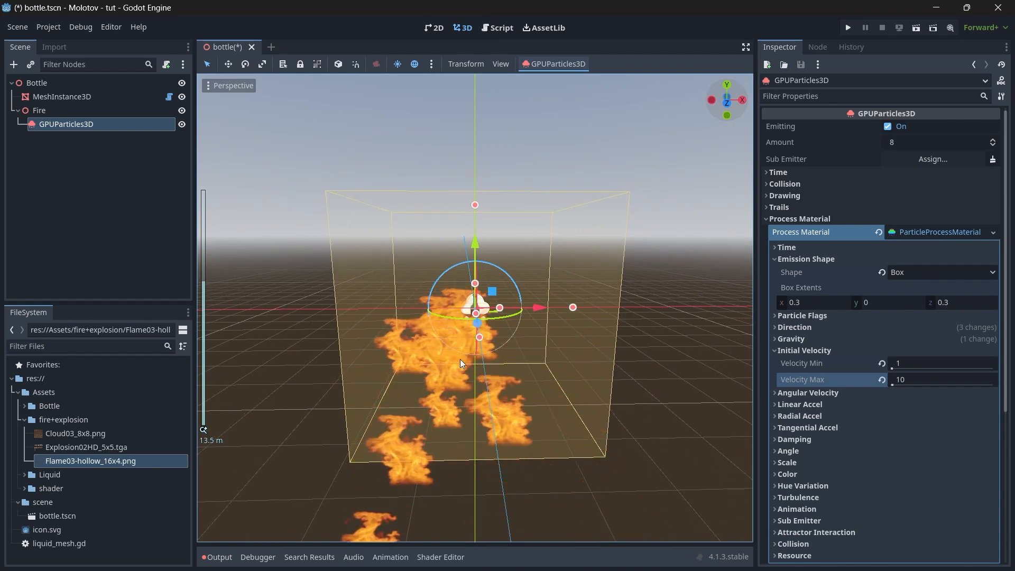
click(799, 351)
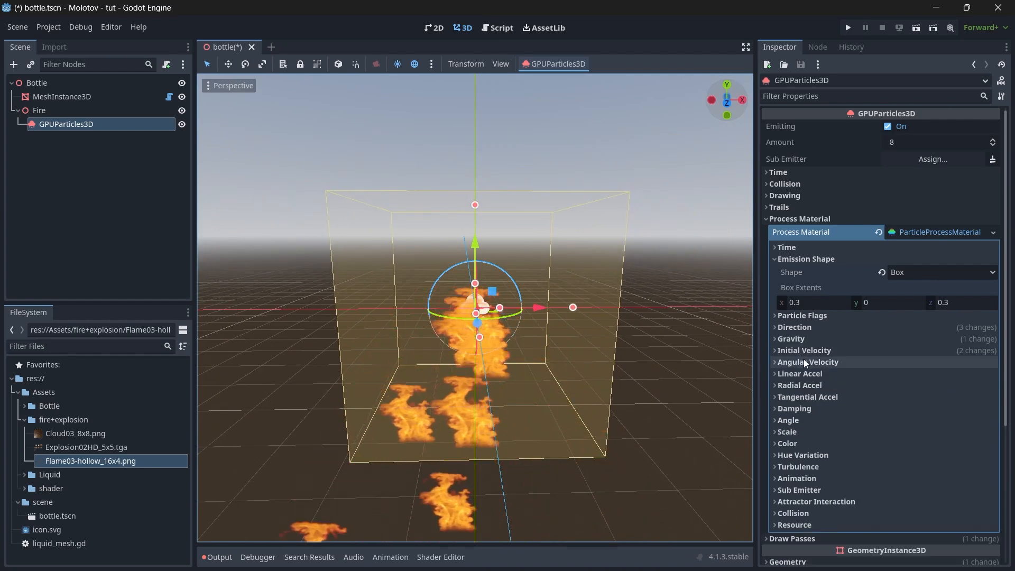
Set the particles' Damping Min to 0.2 and Damping Max to 0.3
click(798, 408)
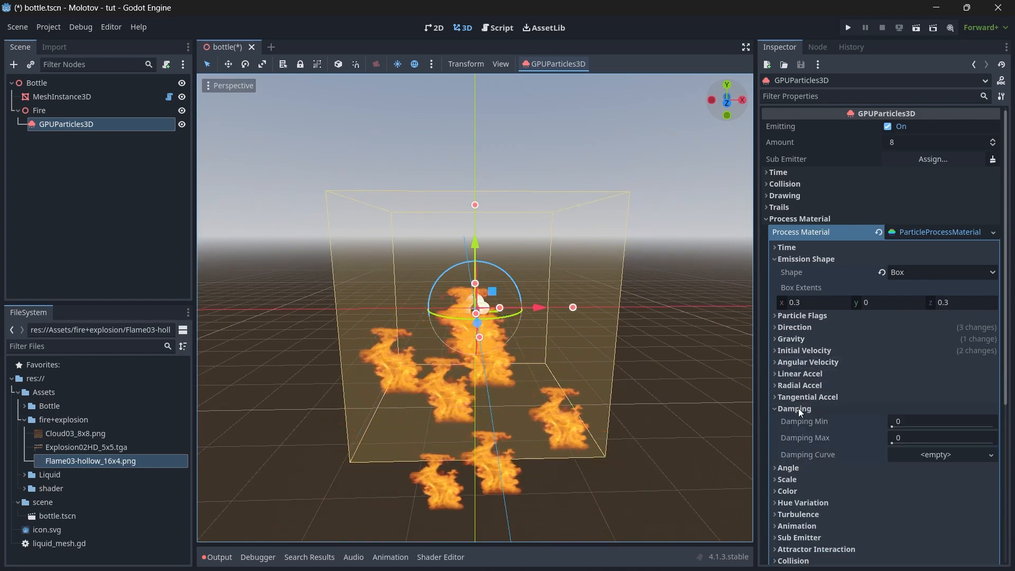
click(914, 422)
text(0.2)
click(924, 438)
text(0.3)
key(Return)
scroll(601, 396, up, 2)
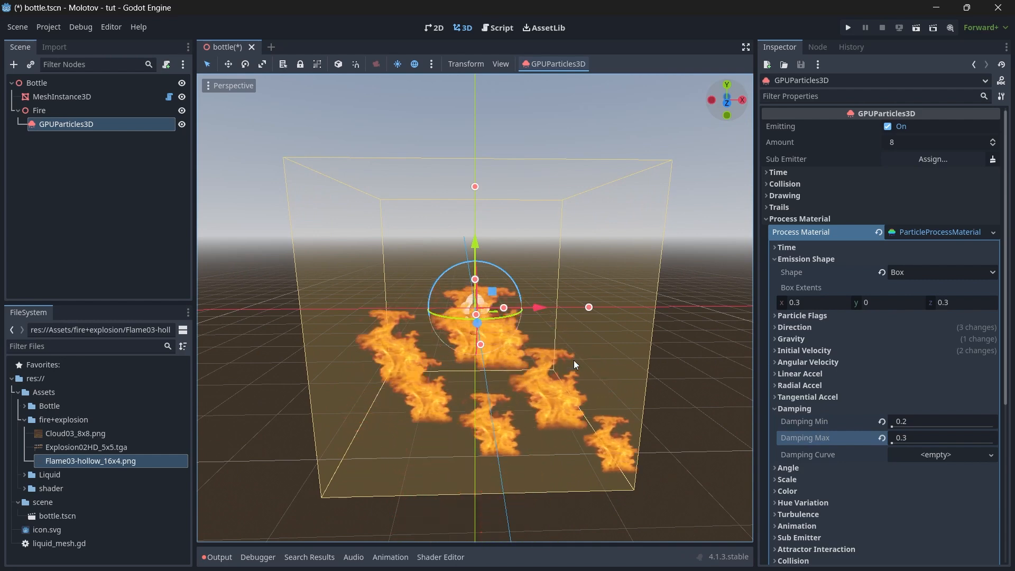
click(805, 408)
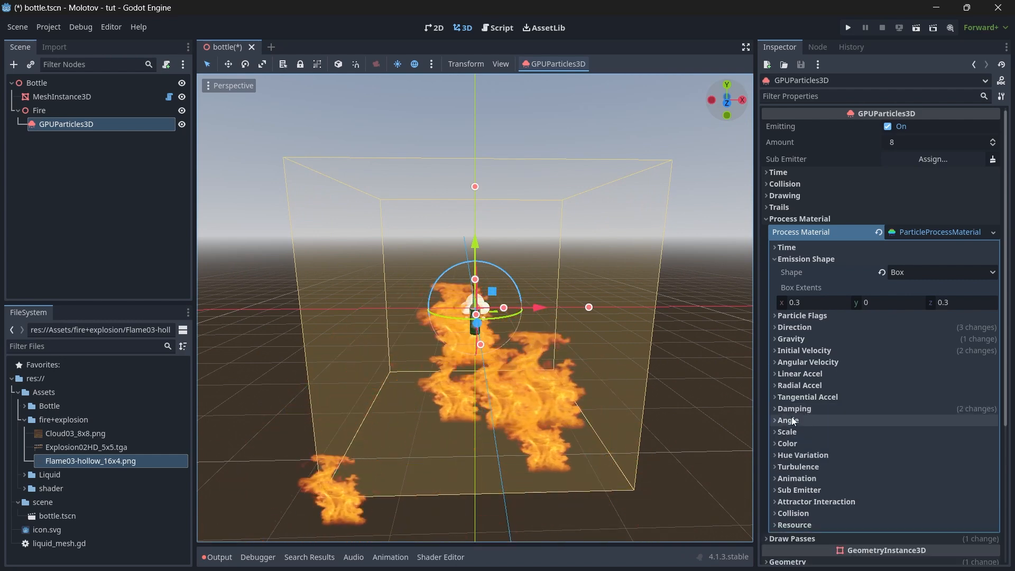
Set the particles' Angle Min to -10 and Angle Max to 10 degrees
click(789, 421)
click(906, 433)
text(-10)
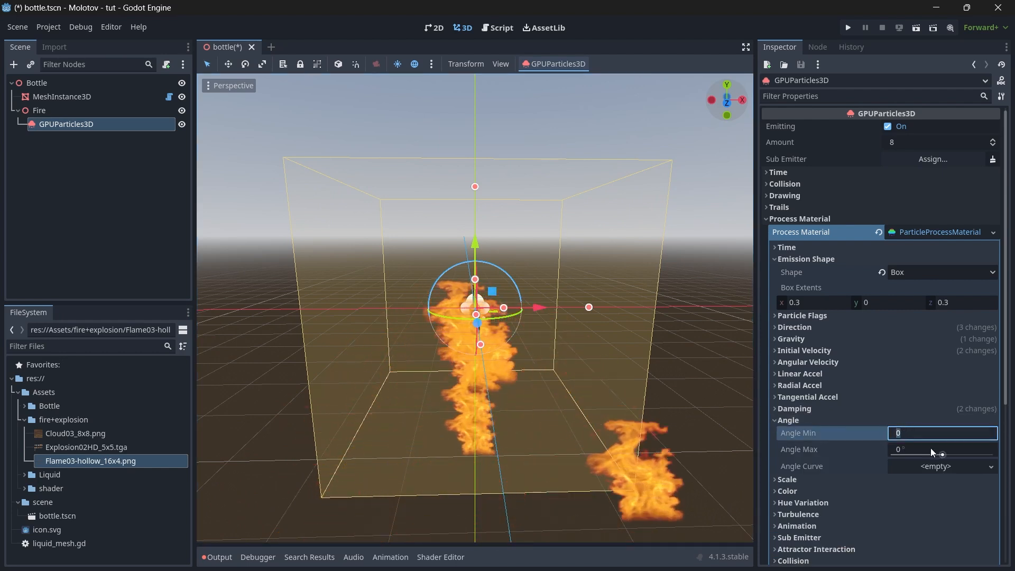
key(Return)
click(931, 448)
text(10)
key(Return)
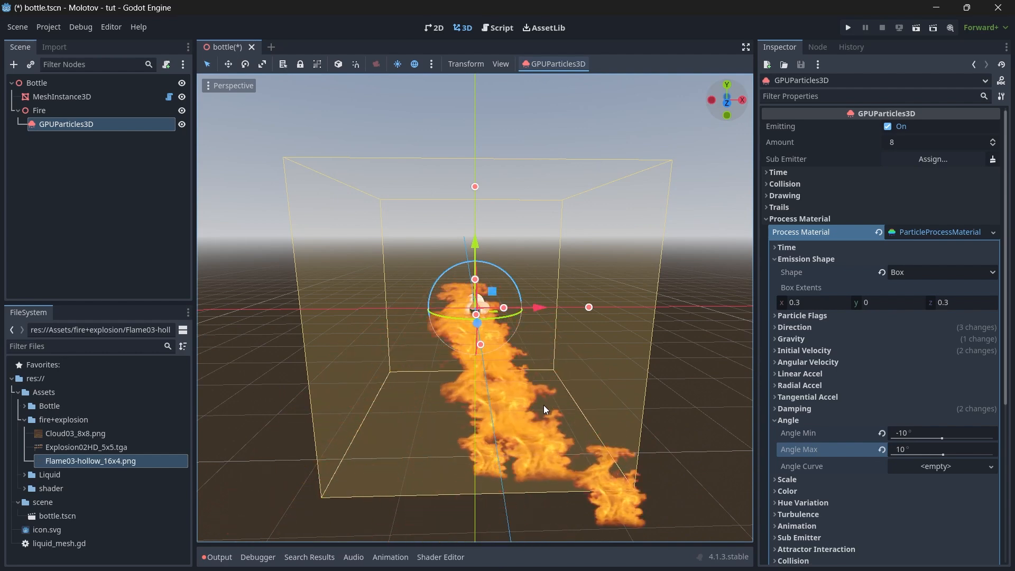
click(788, 433)
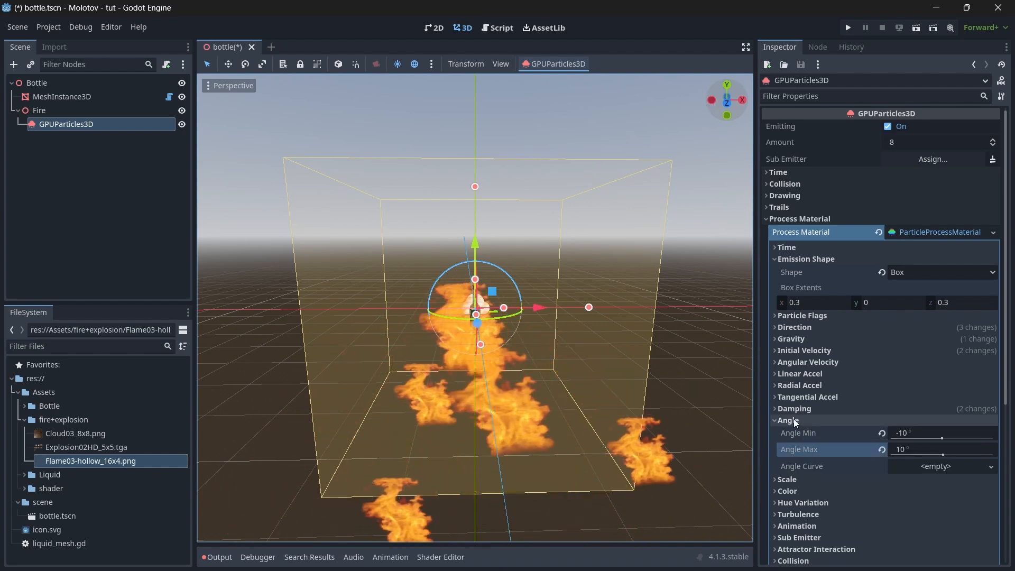
click(793, 420)
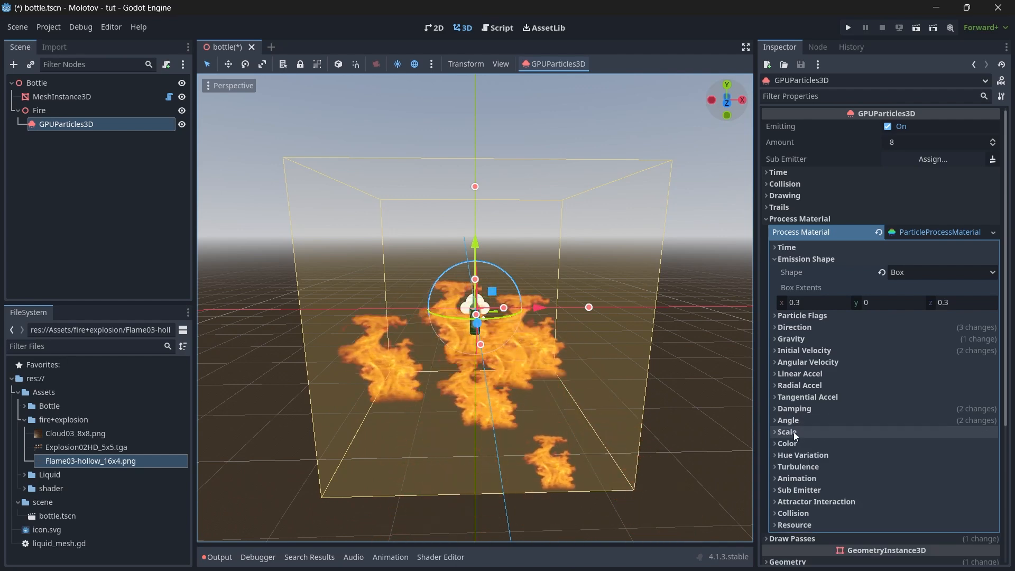
click(794, 432)
mouse_move(895, 449)
mouse_down()
mouse_move(896, 472)
mouse_move(958, 459)
mouse_move(883, 457)
mouse_up()
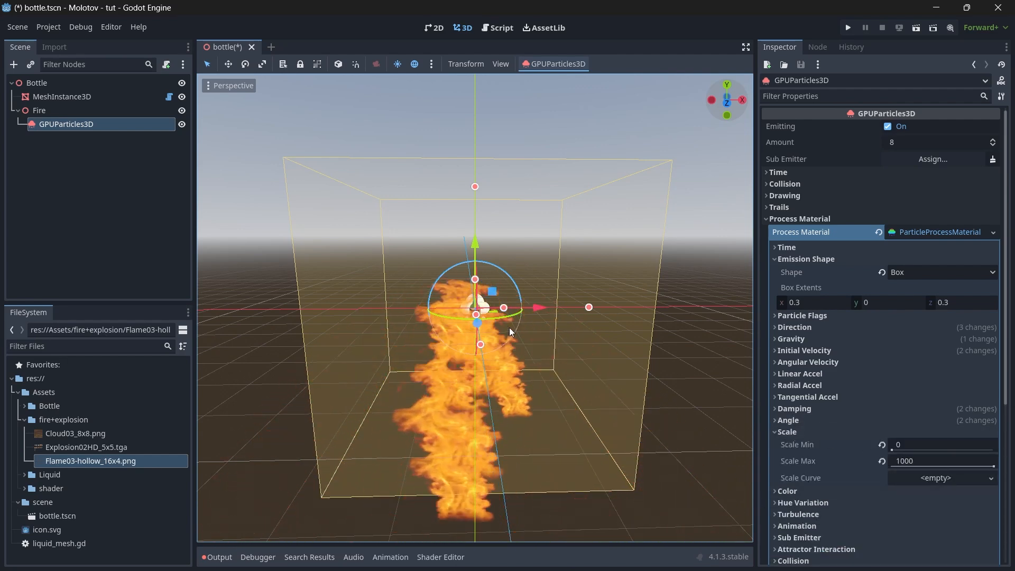
click(882, 445)
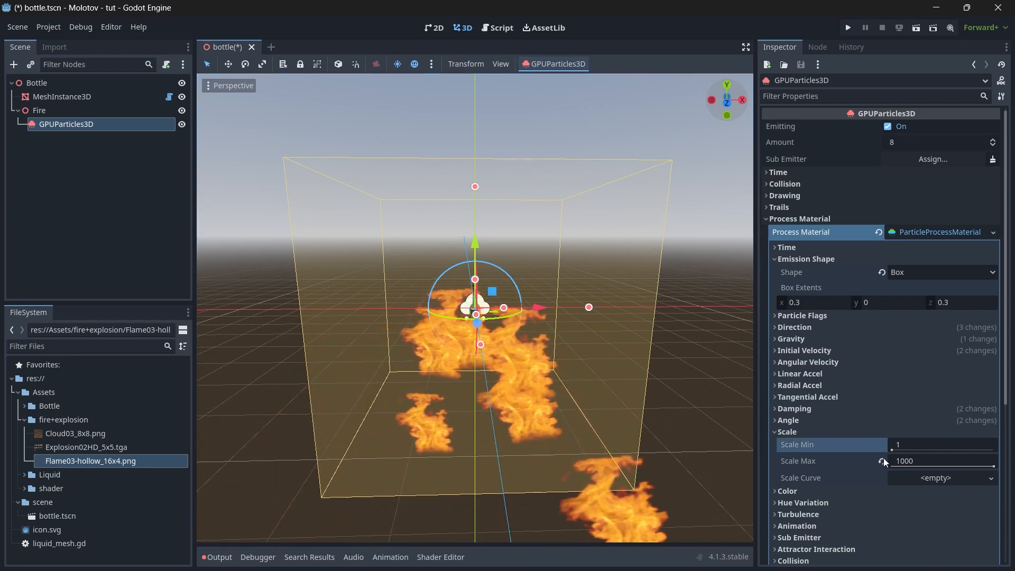
click(804, 433)
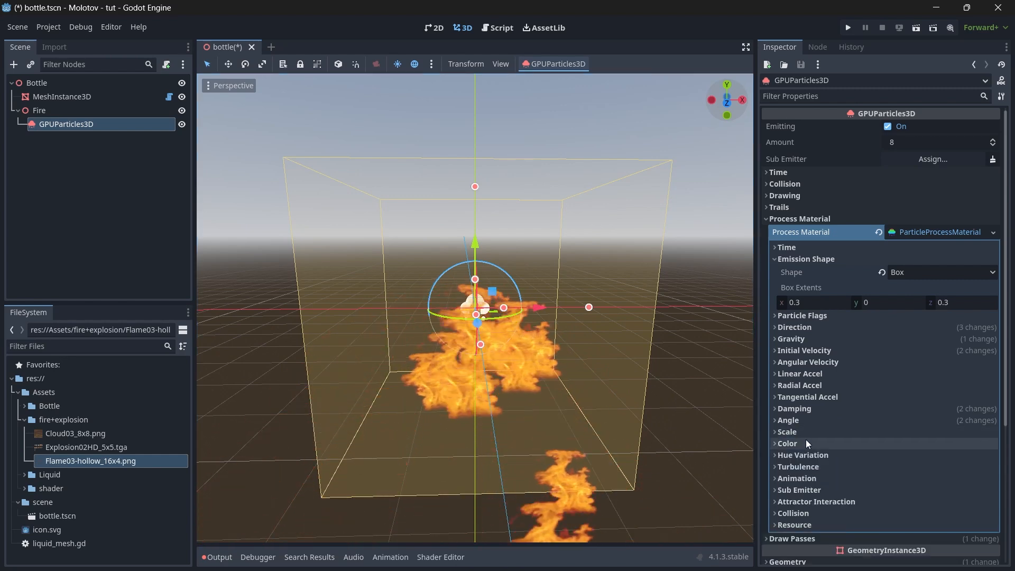
Set the particles' Animation Speed Min to 12 and Speed Max to 16
click(809, 478)
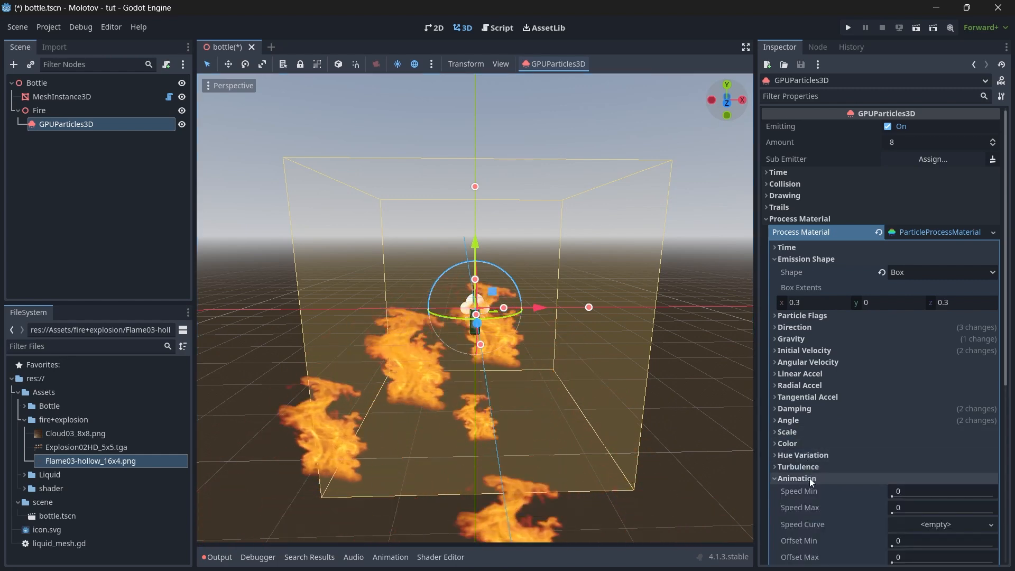
click(924, 493)
text(12)
key(Return)
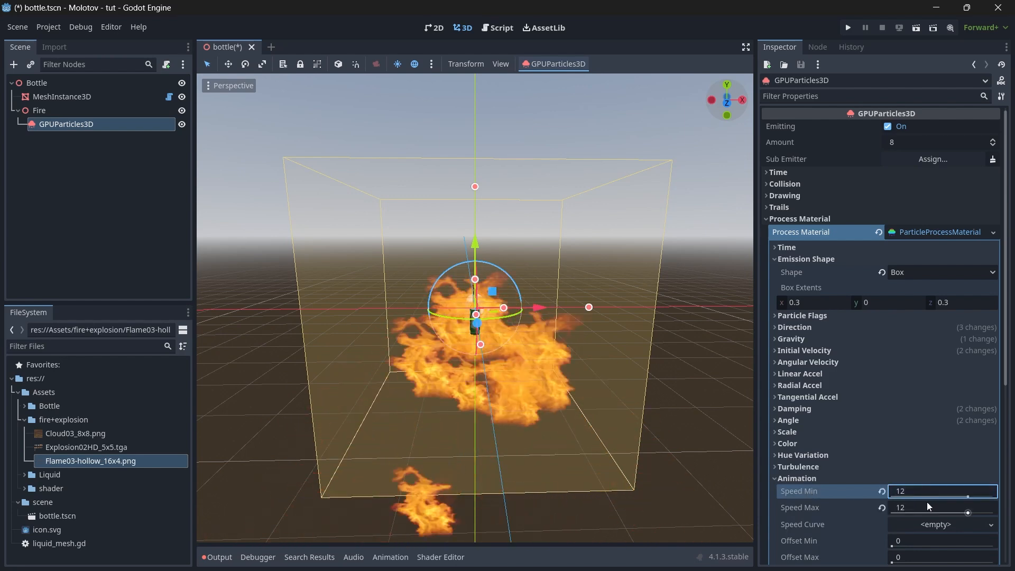
click(926, 506)
text(16)
key(Return)
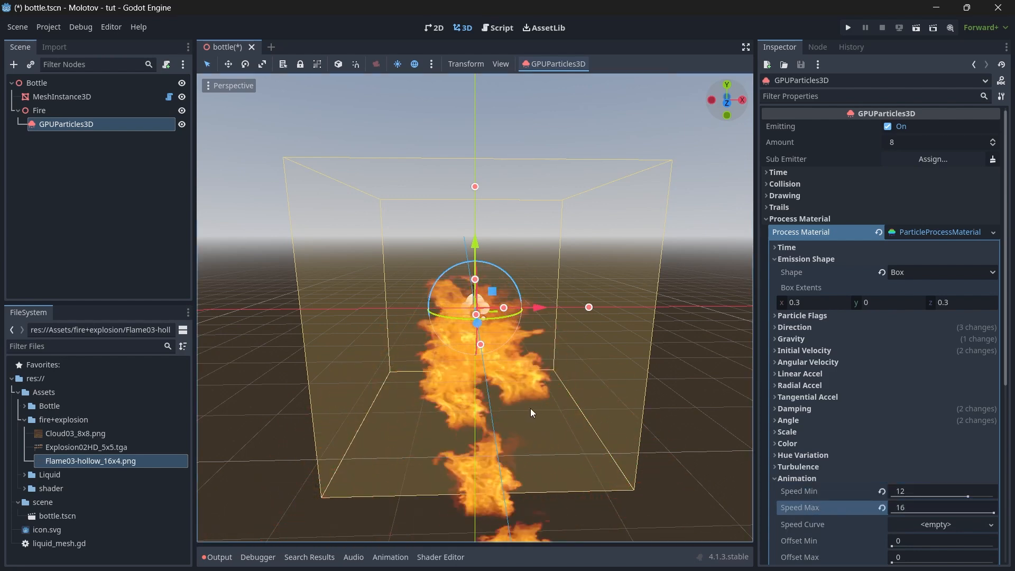
Assign a new gradient texture with a new gradient to the process material's Color Ramp and open the gradient for editing
scroll(542, 378, down, 3)
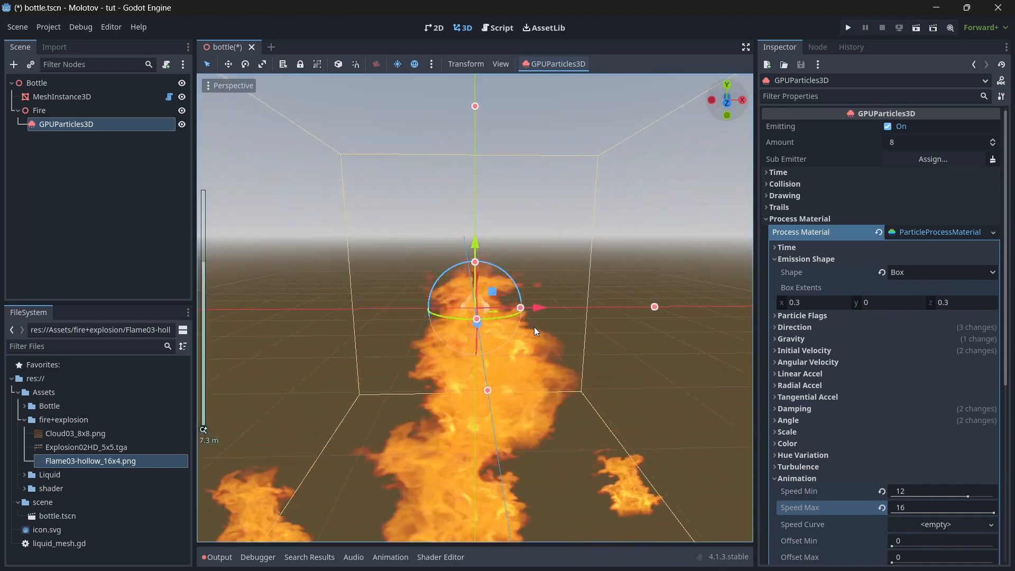
click(804, 478)
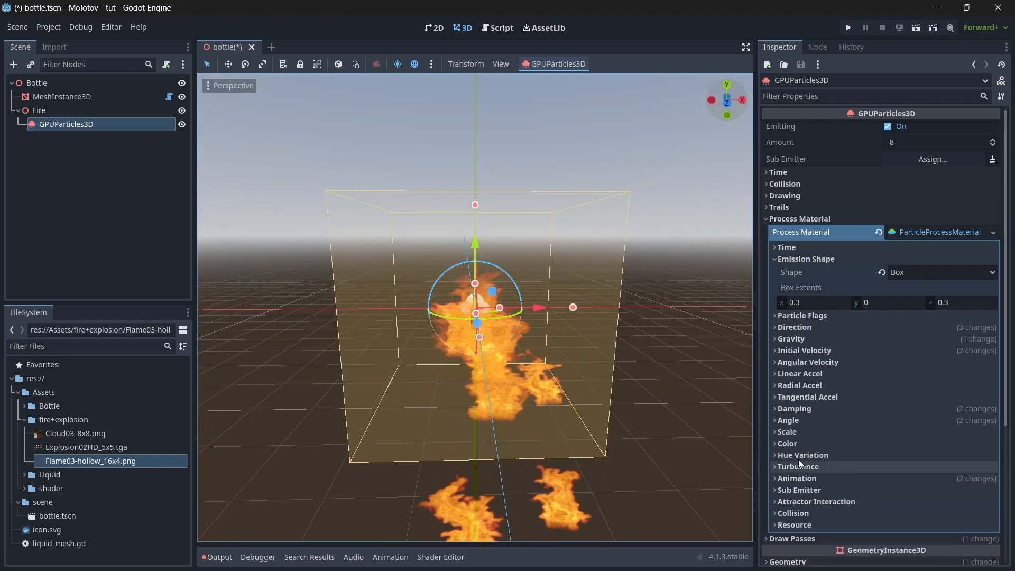
click(793, 445)
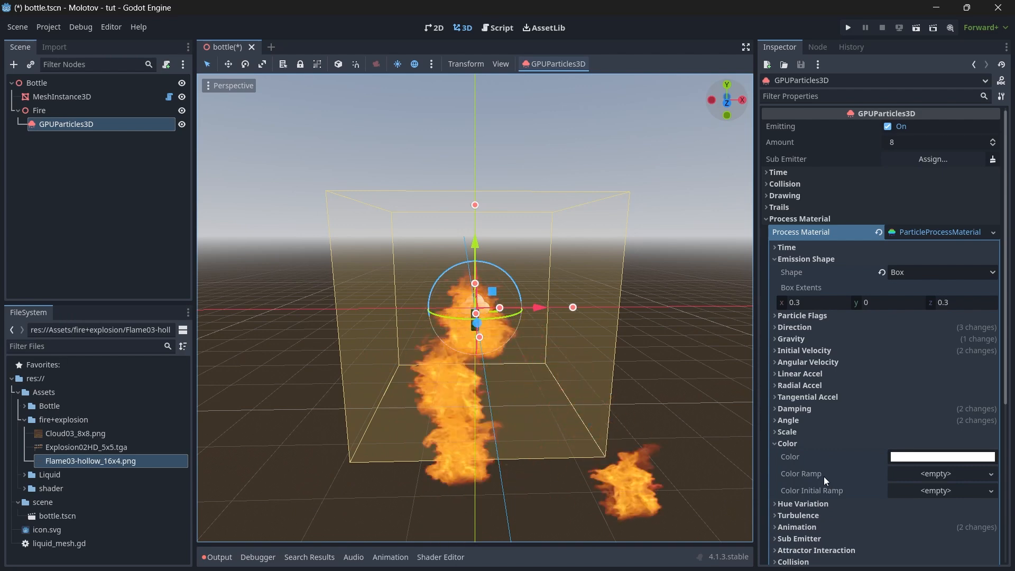
click(929, 474)
click(929, 490)
click(934, 472)
click(915, 489)
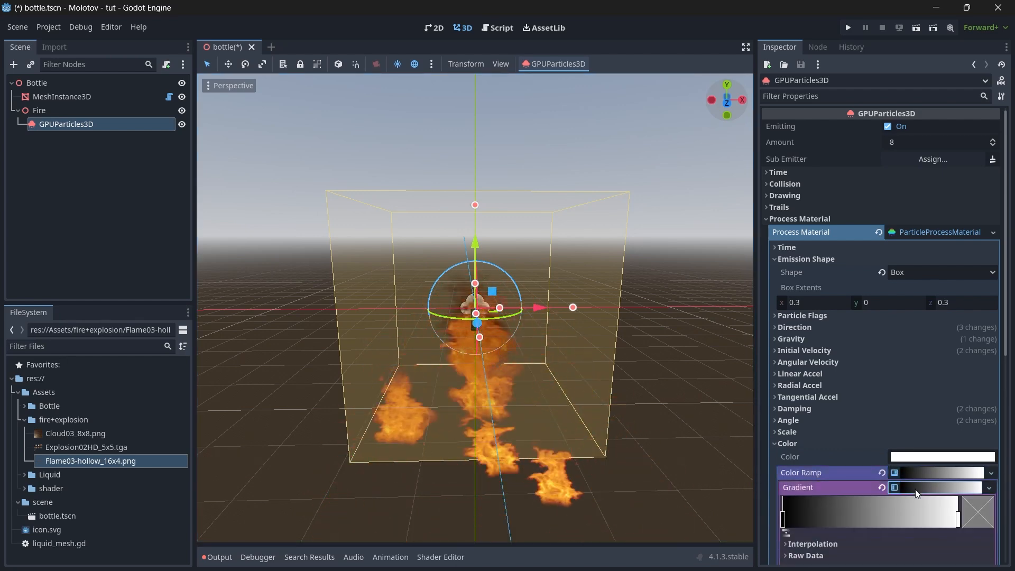
Make the first and last stops of the Color Ramp gradient fully transparent with alpha 0
click(959, 519)
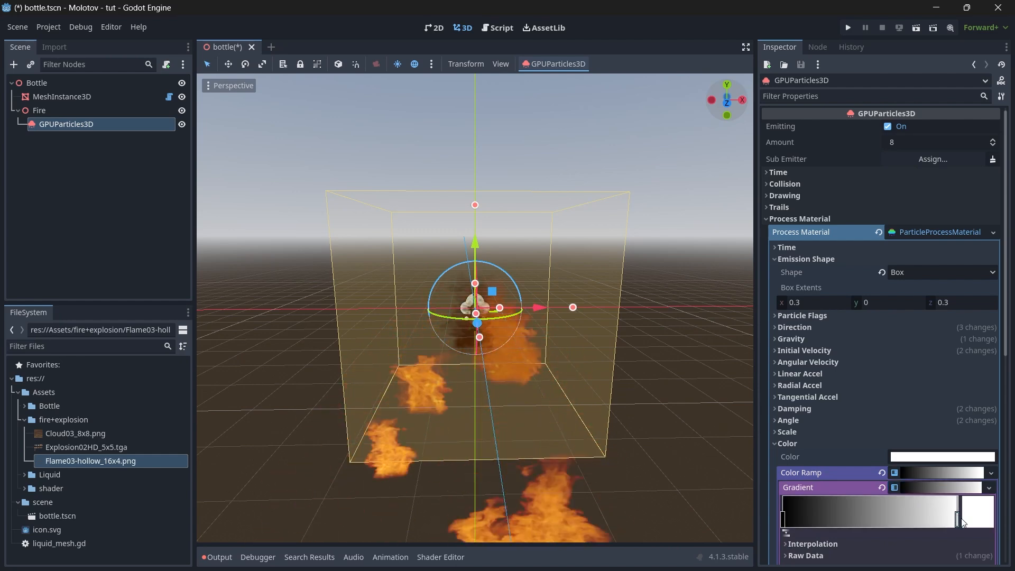
click(979, 511)
drag(897, 430, 739, 437)
click(784, 519)
click(978, 512)
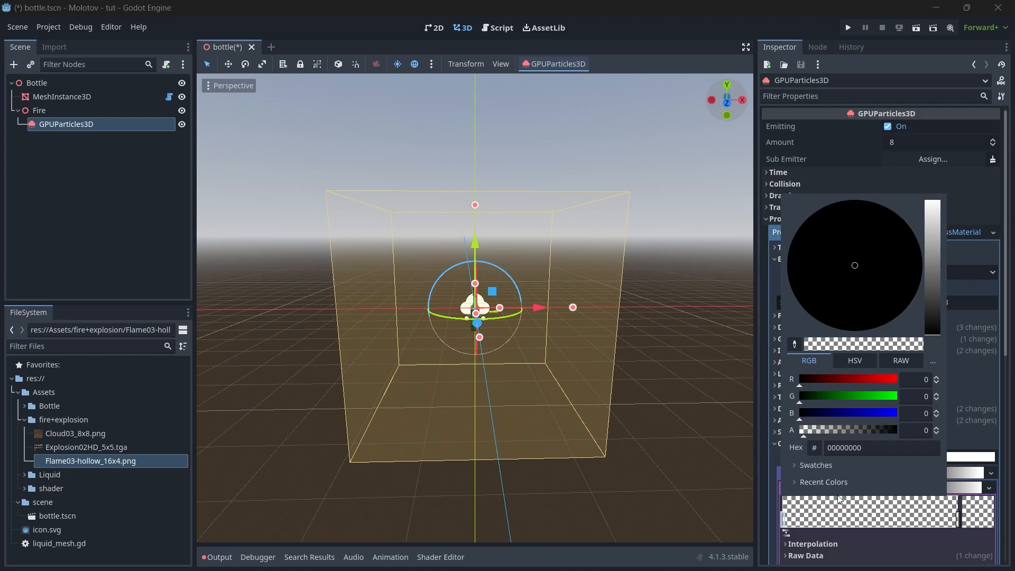
click(845, 513)
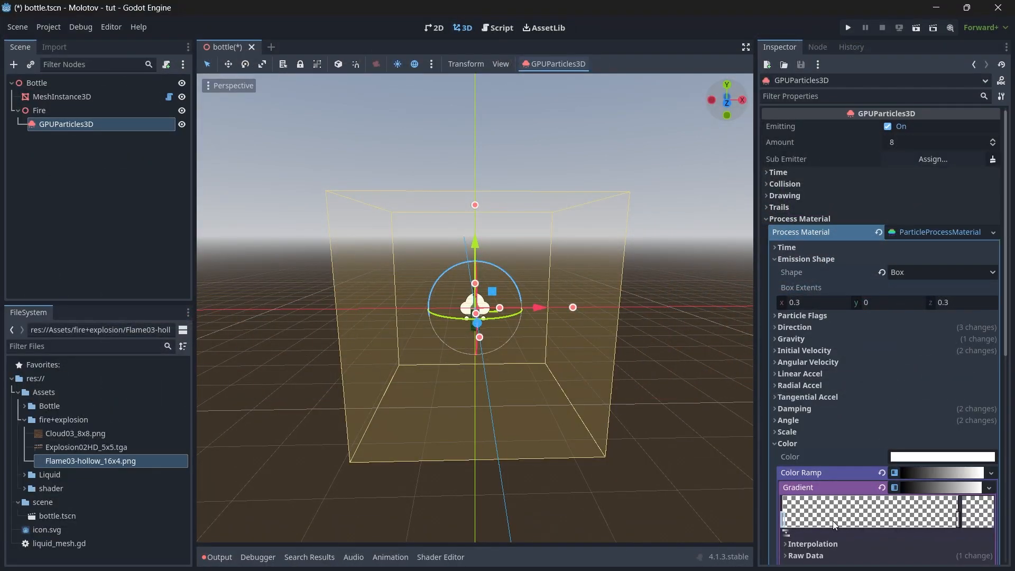
Add an opaque white stop to the gradient and place it shortly before the transparent end stop
click(871, 520)
click(979, 519)
drag(840, 428, 914, 431)
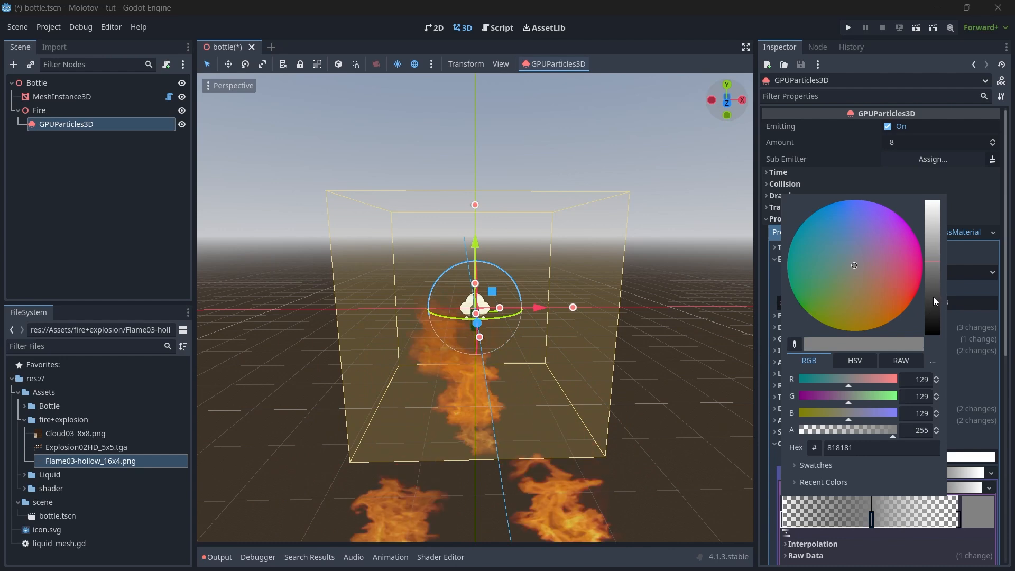
drag(933, 297, 933, 202)
click(873, 521)
drag(873, 521, 933, 523)
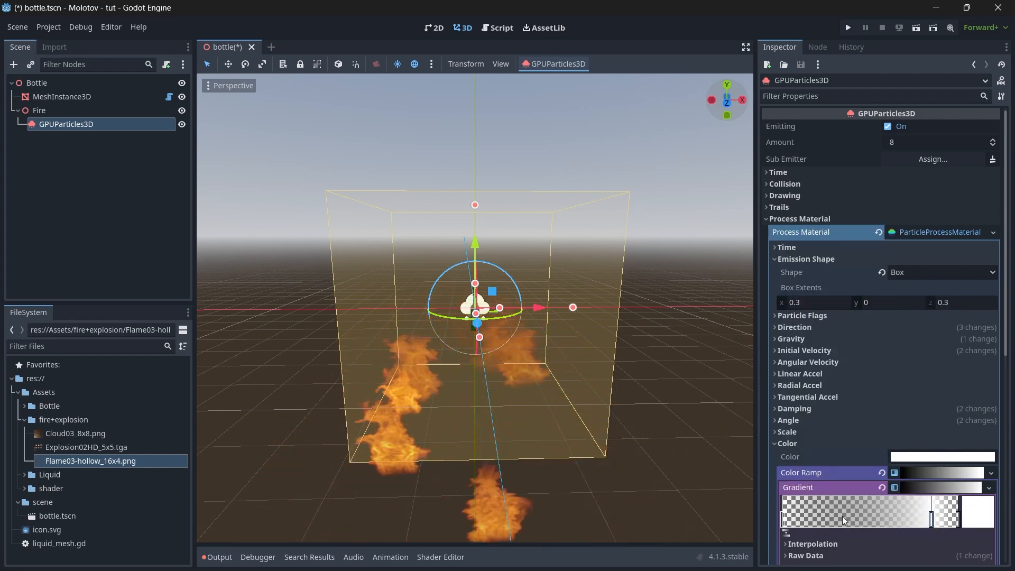
Add a second opaque white stop (ffffff) shortly after the gradient's transparent start stop
click(809, 522)
click(969, 516)
drag(933, 275, 928, 172)
drag(856, 430, 906, 425)
scroll(623, 398, down, 4)
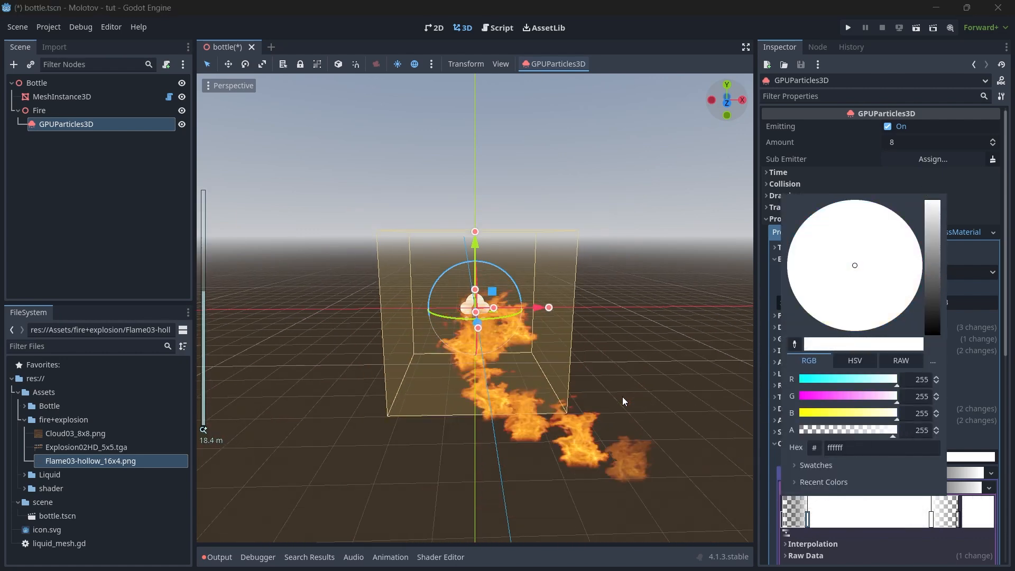
click(847, 507)
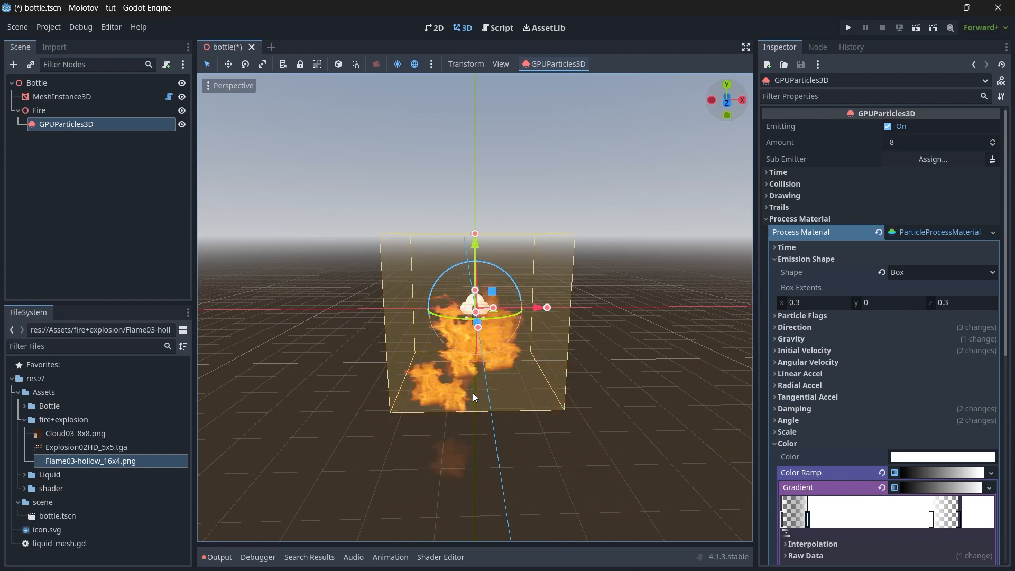
Shift the early white stop slightly later and add a light cyan stop (a0ffffc1) between it and the transparent start
drag(808, 525, 815, 524)
click(796, 521)
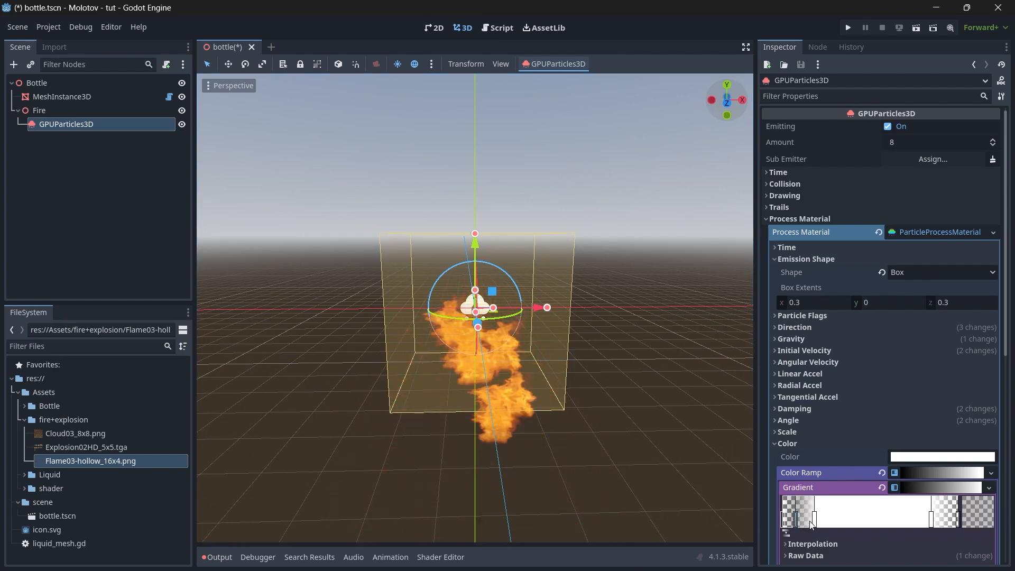
double_click(795, 520)
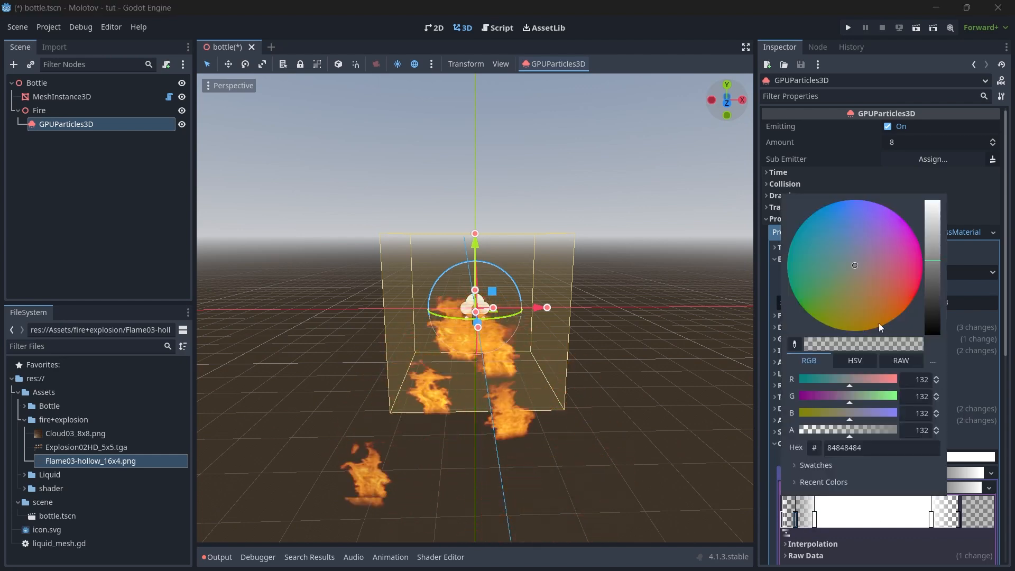
drag(935, 268, 927, 180)
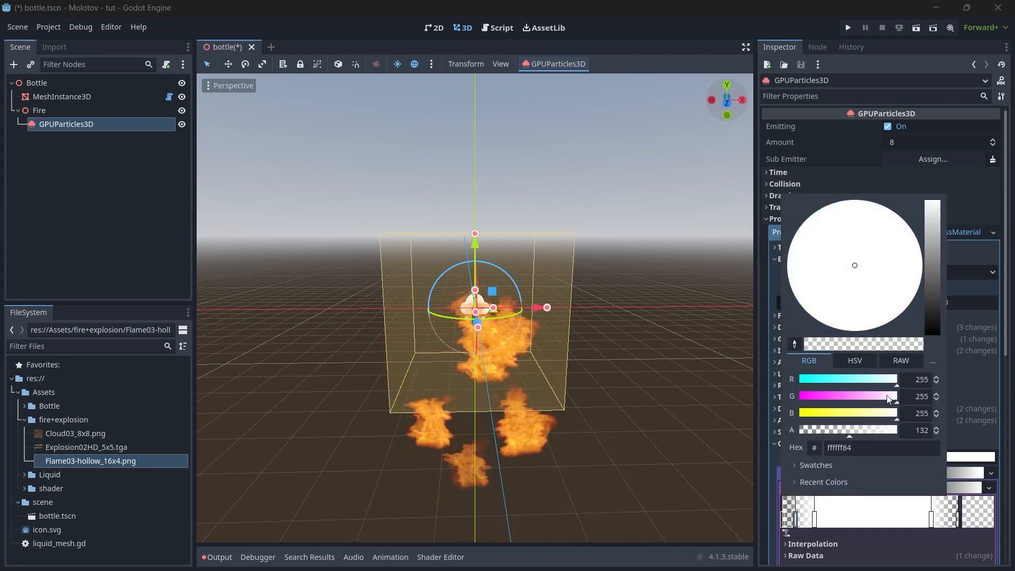
click(860, 379)
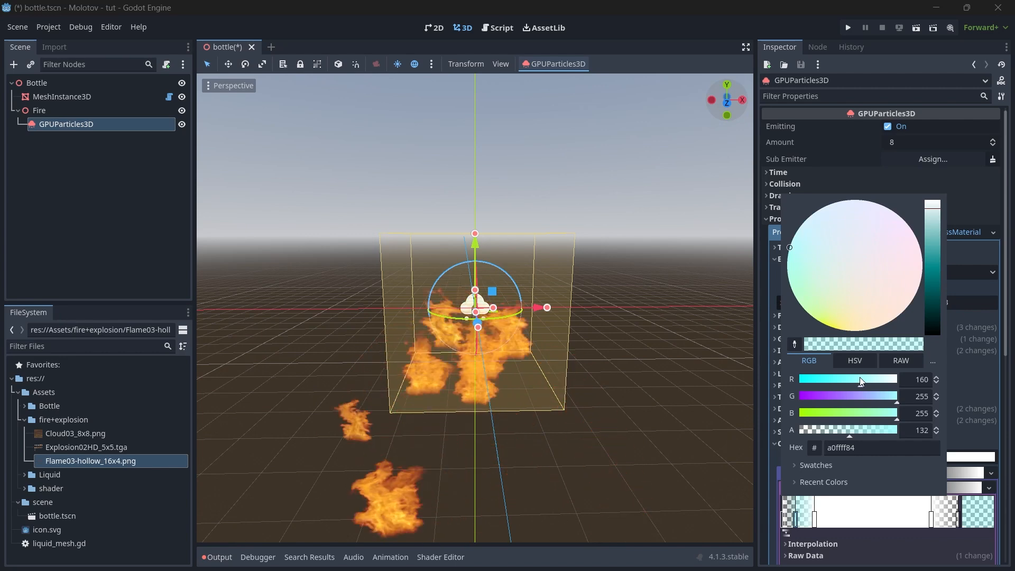
drag(852, 434, 872, 433)
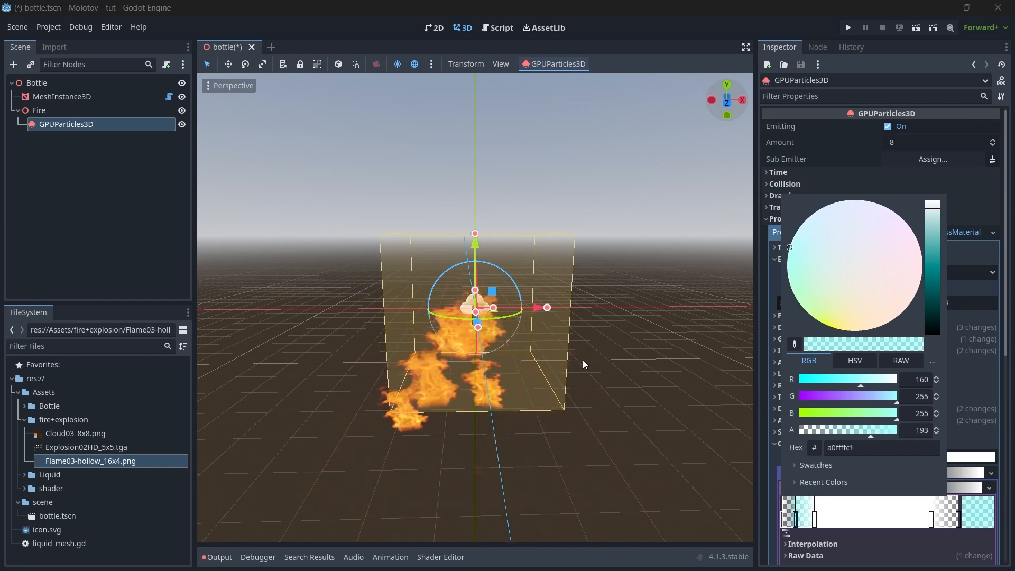
Fine-tune the gradient by moving the late white stop and the light cyan stop slightly further along
click(785, 521)
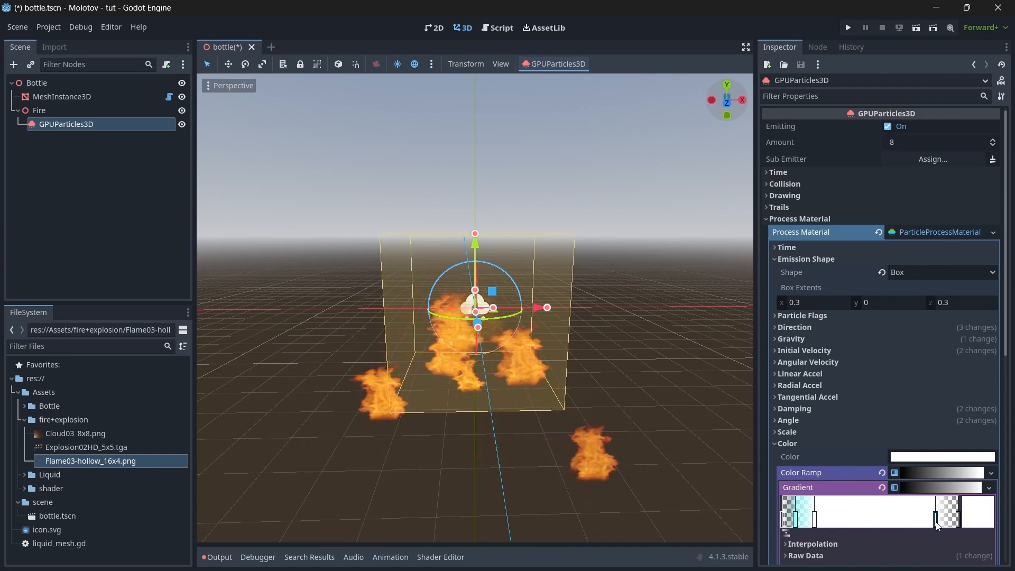
right_click(959, 519)
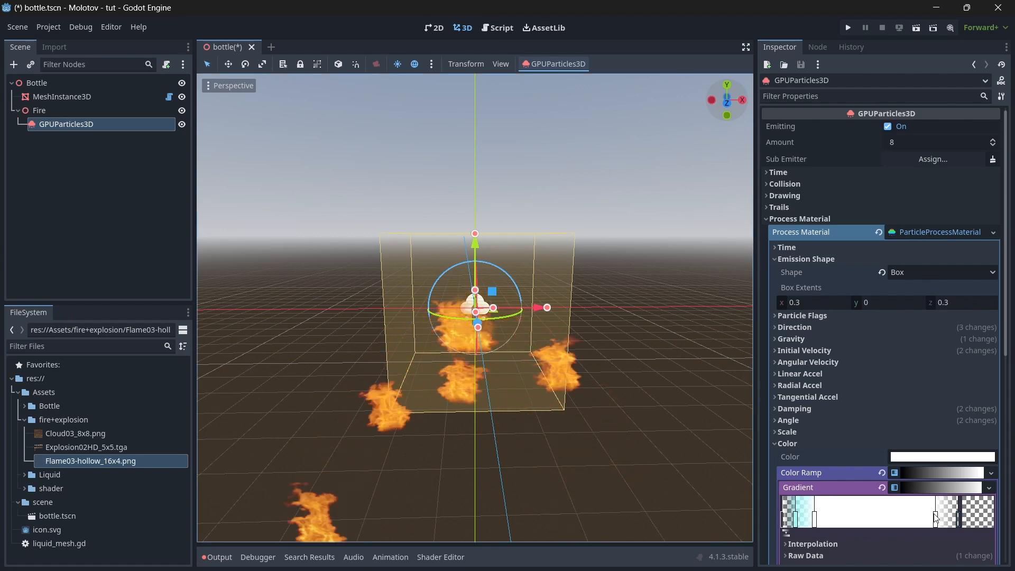
scroll(617, 427, up, 4)
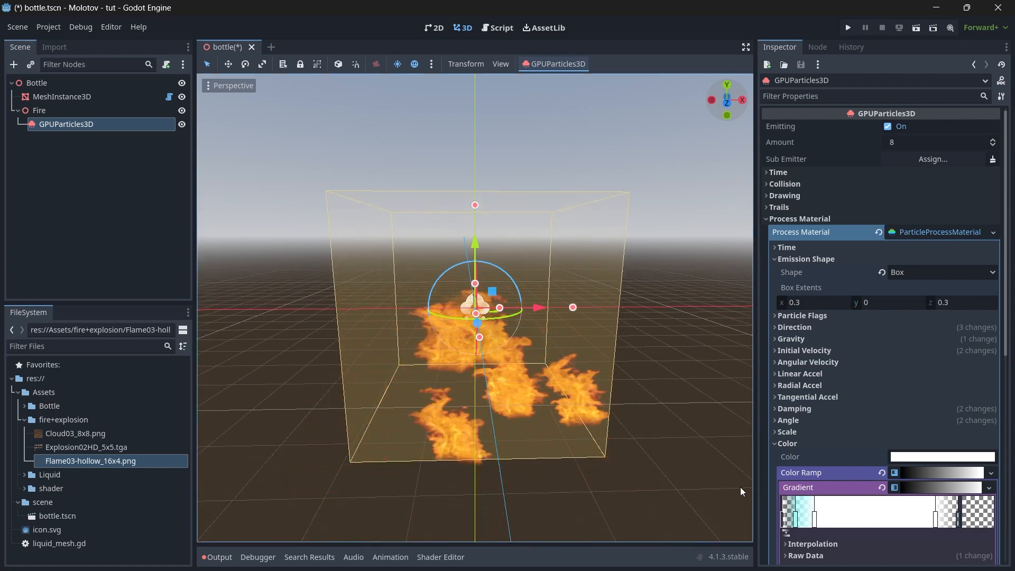
click(784, 520)
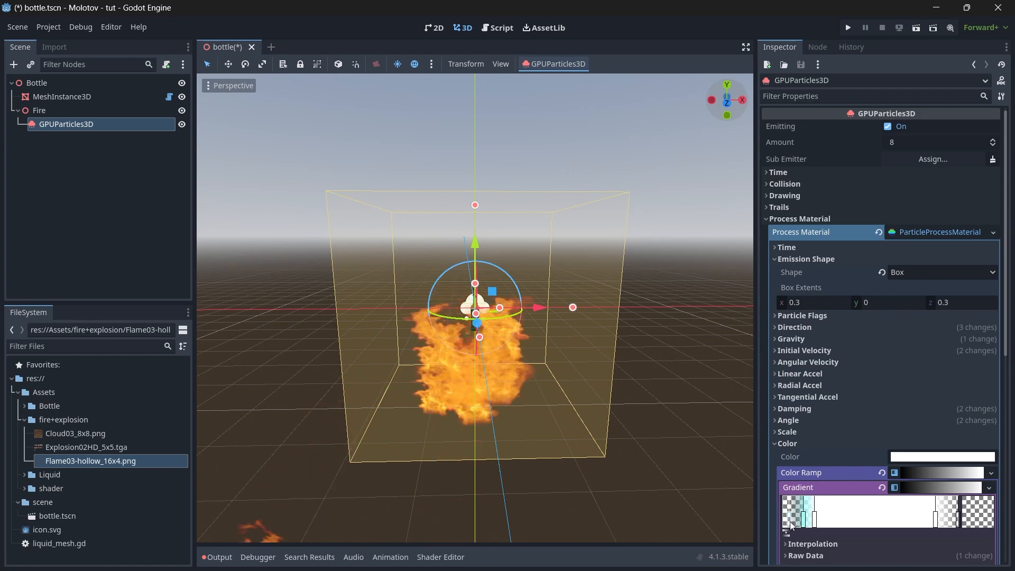
Set the particles' Lifetime to 15 s and Explosiveness to 1
click(795, 259)
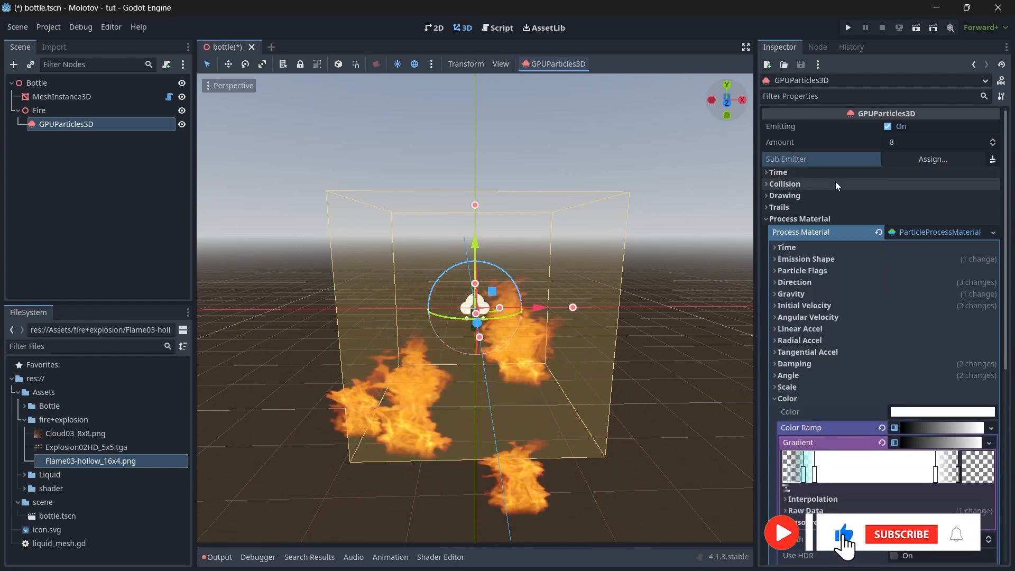
click(779, 172)
click(901, 184)
text(15)
key(Return)
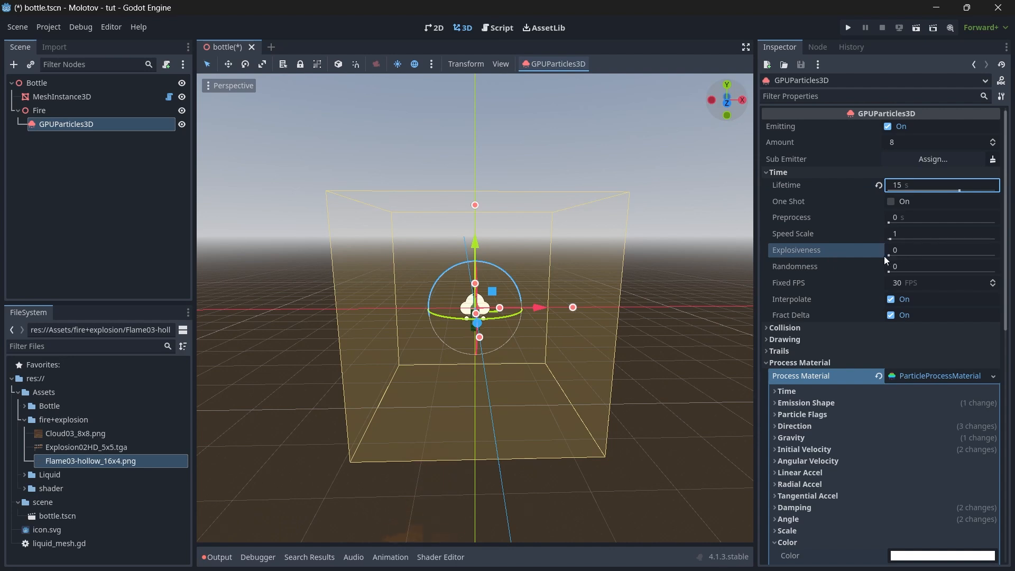
drag(895, 255, 997, 254)
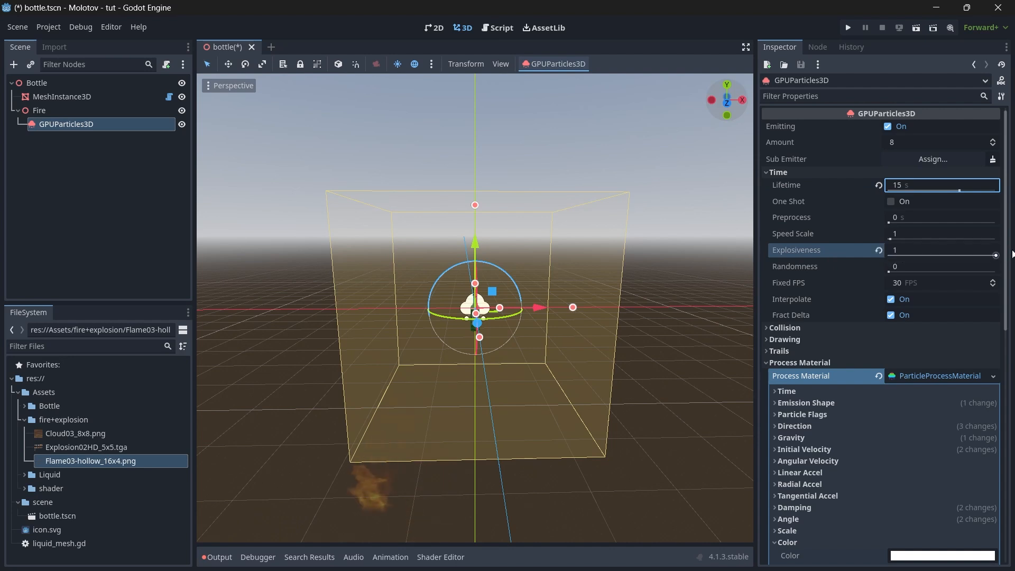
Set the particles' Fixed FPS to 60 and the Amount to 150
click(923, 284)
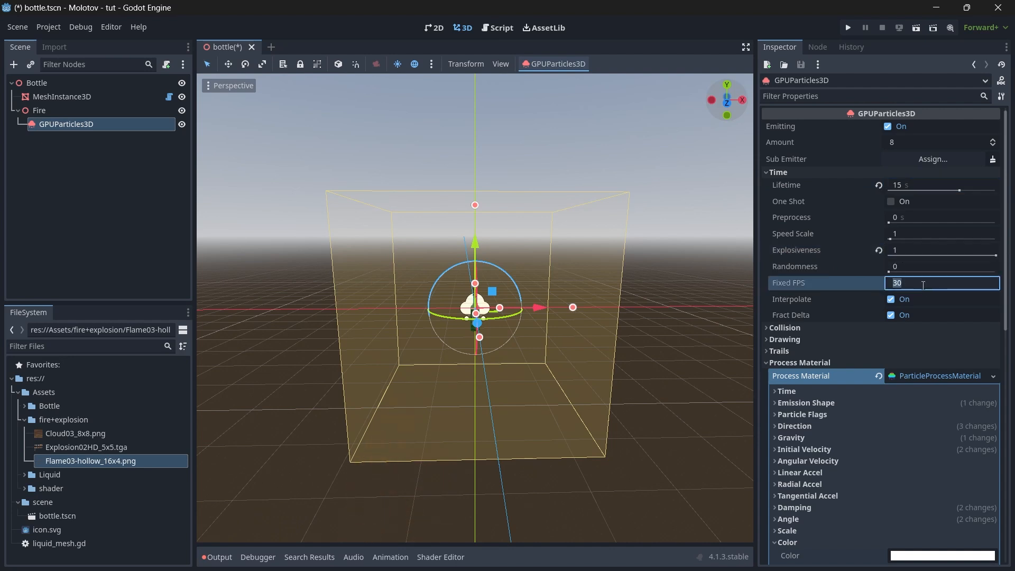
text(60)
key(Return)
click(906, 141)
key(Return)
Set the particles' Y gravity to 0, restart the emission and inspect how the fire burst spreads
scroll(633, 356, down, 2)
scroll(633, 356, down, 15)
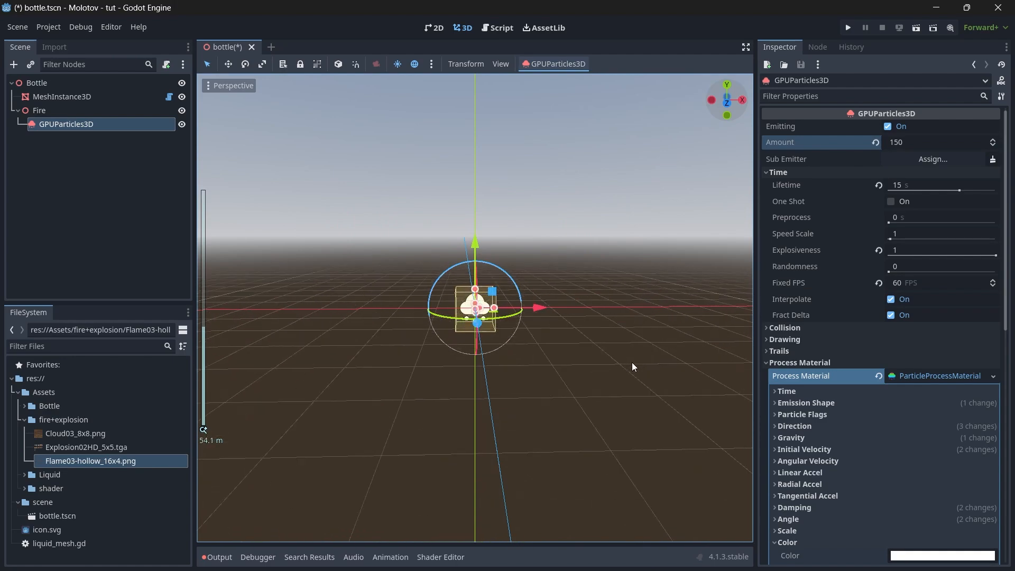
scroll(632, 363, up, 14)
drag(726, 101, 713, 160)
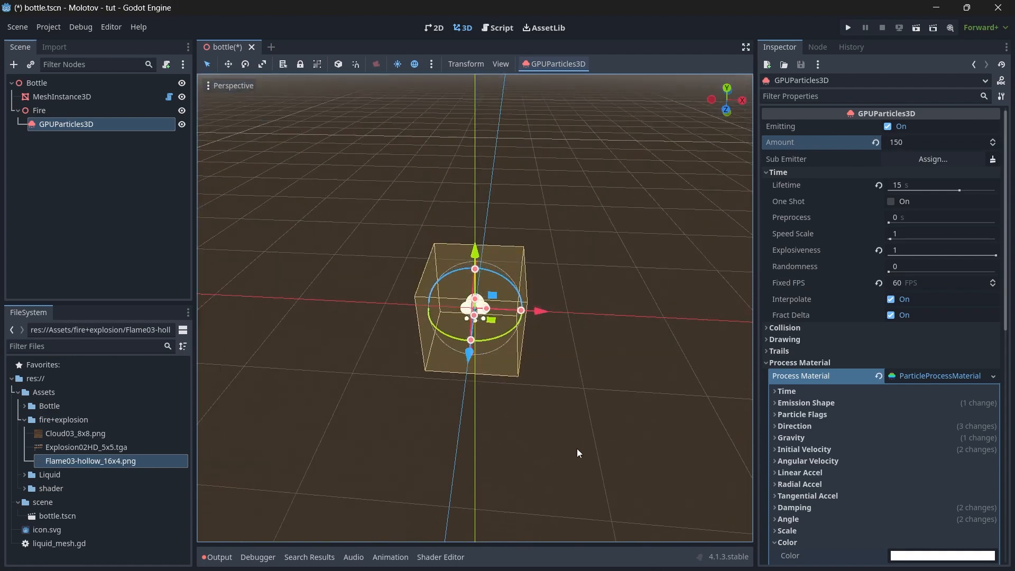
scroll(577, 453, down, 4)
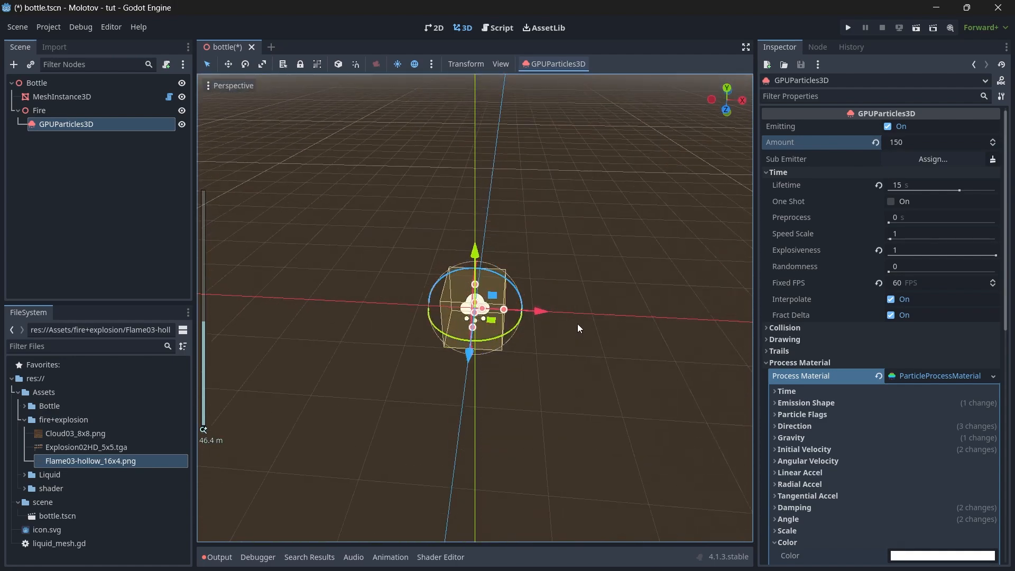
scroll(578, 325, up, 7)
drag(733, 119, 731, 100)
click(791, 437)
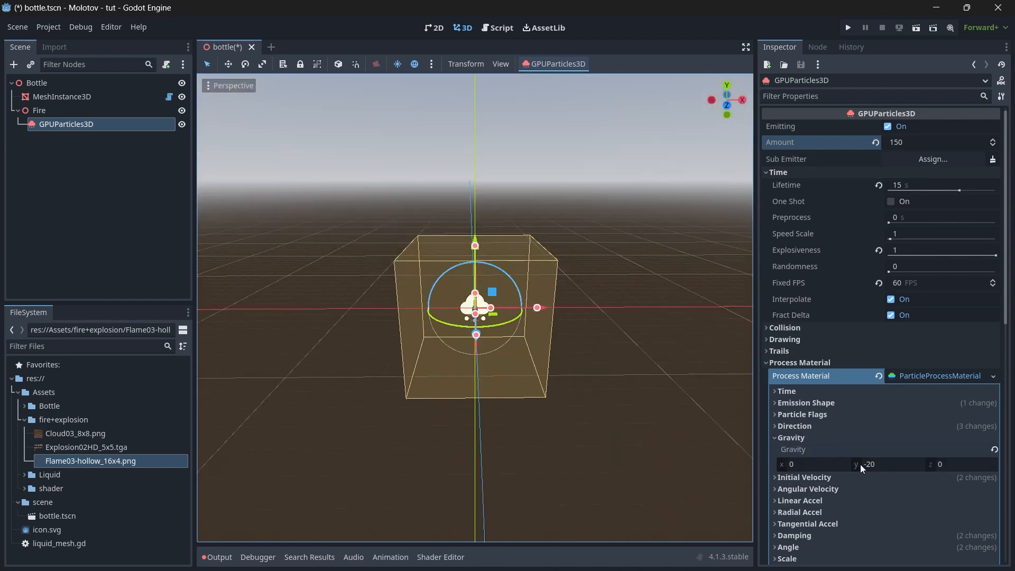
click(863, 465)
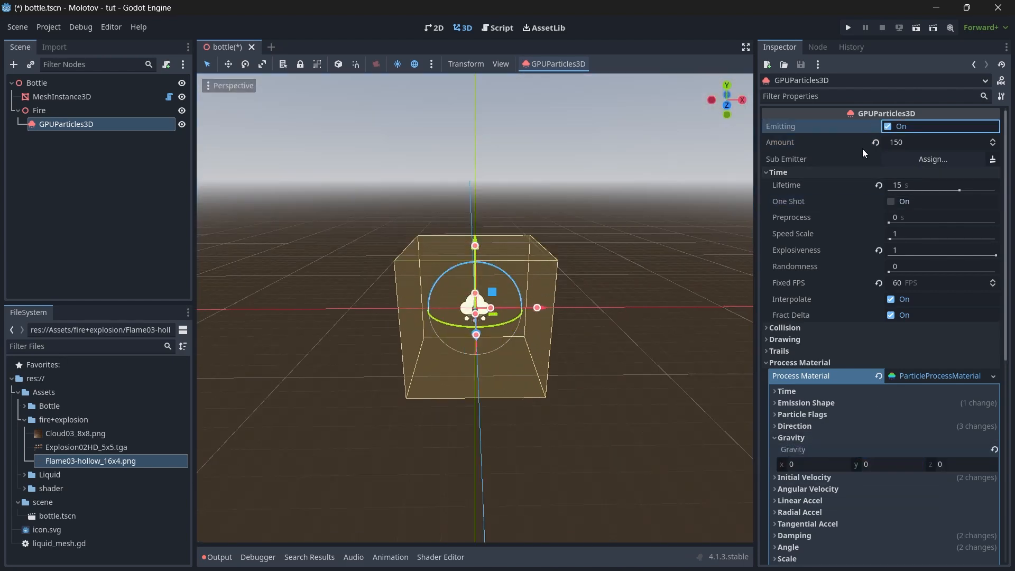
scroll(608, 376, up, 8)
scroll(609, 376, down, 3)
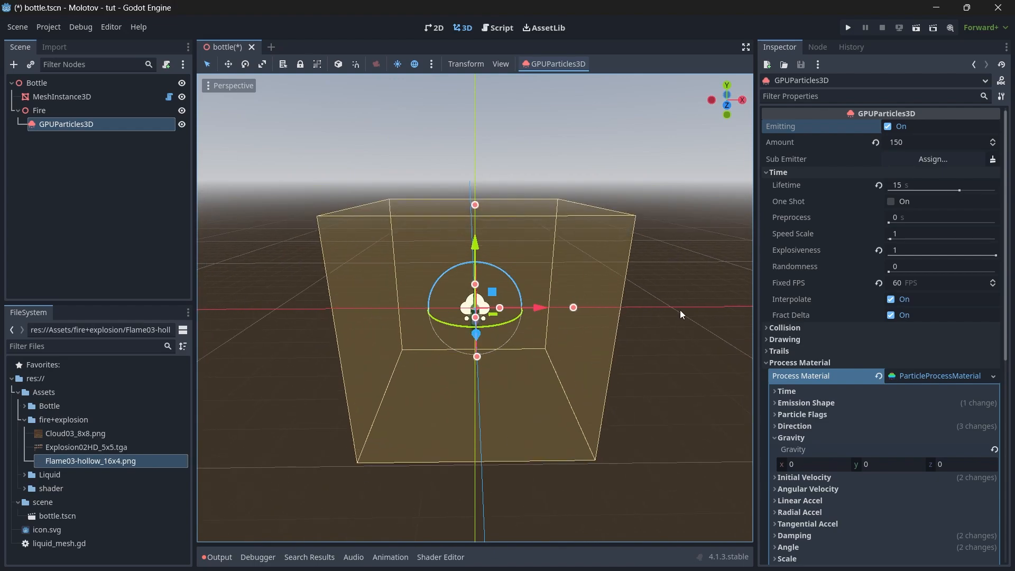
scroll(680, 310, down, 5)
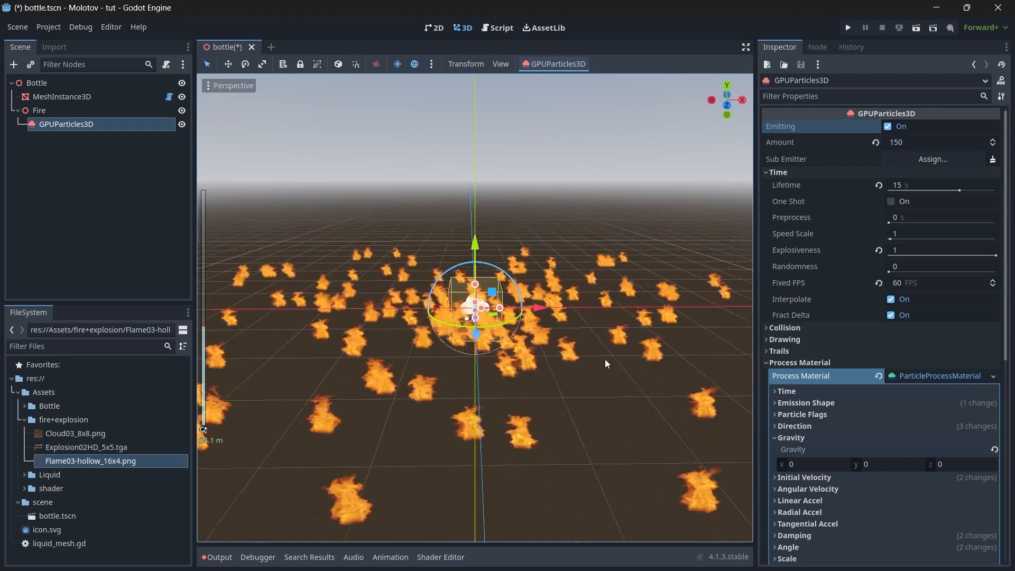
scroll(605, 360, up, 4)
Set the particles' Y gravity back to -20
click(878, 464)
text(-)
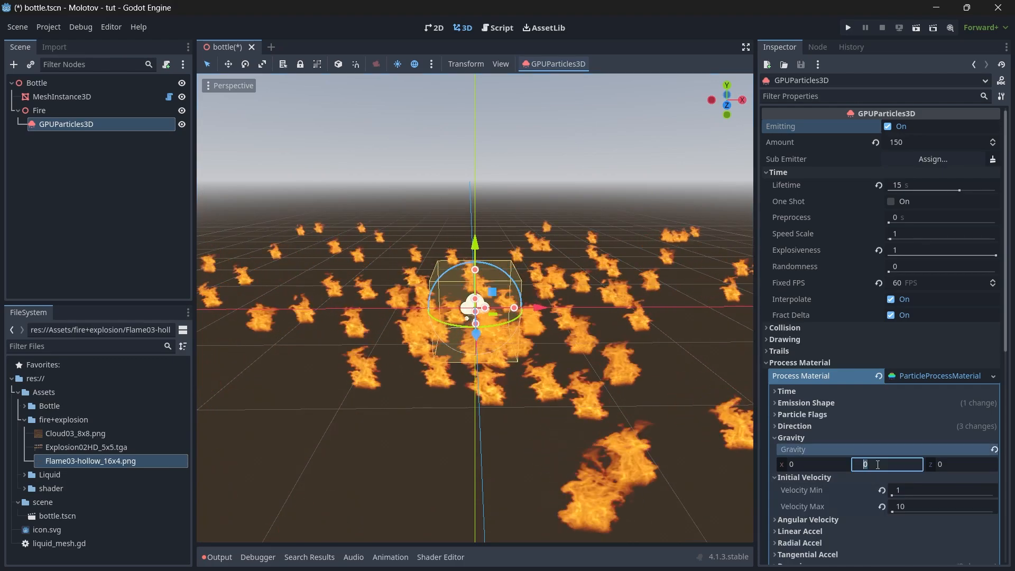
text(20)
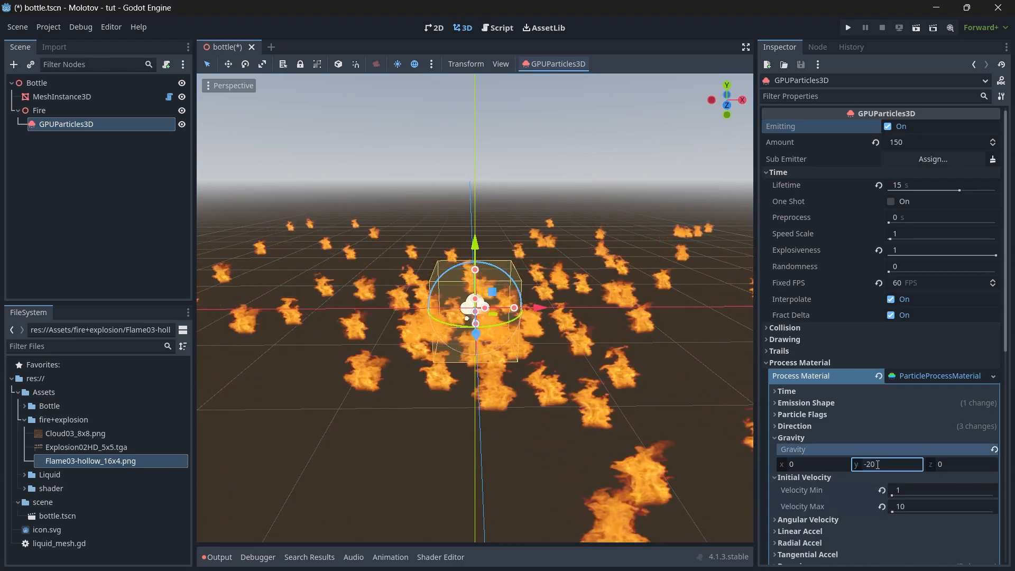
key(Return)
click(816, 439)
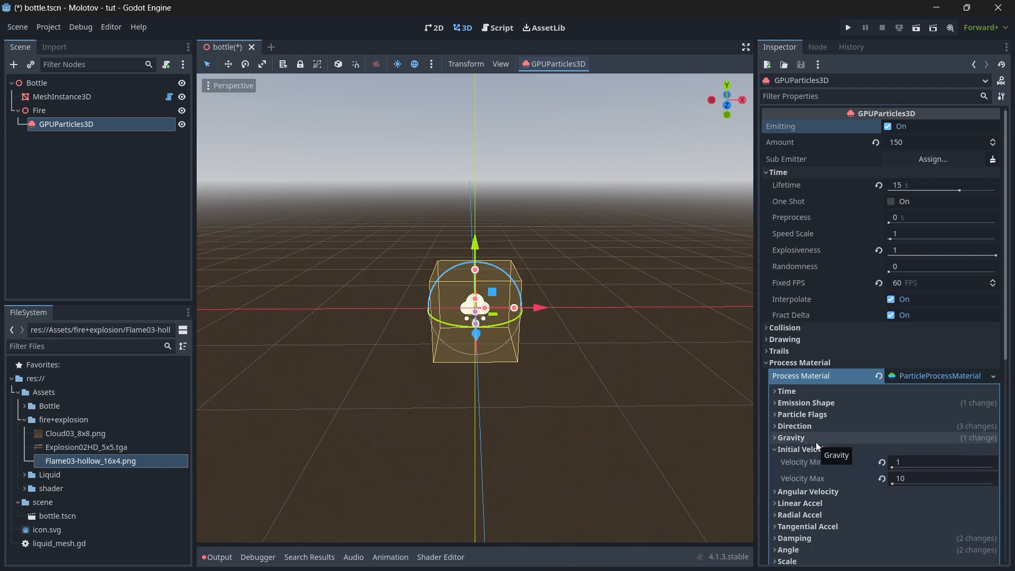
Enable One Shot for the fire particles and switch Emitting off
click(892, 201)
click(888, 126)
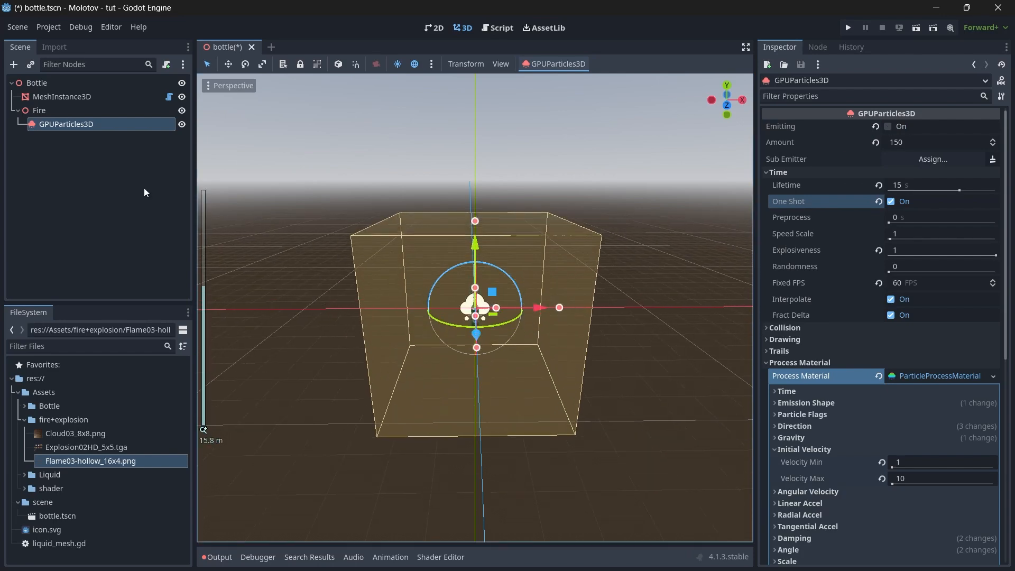
Rename the existing GPUParticles3D node under Fire to "fire"
click(74, 125)
click(74, 125)
text(fire)
key(Return)
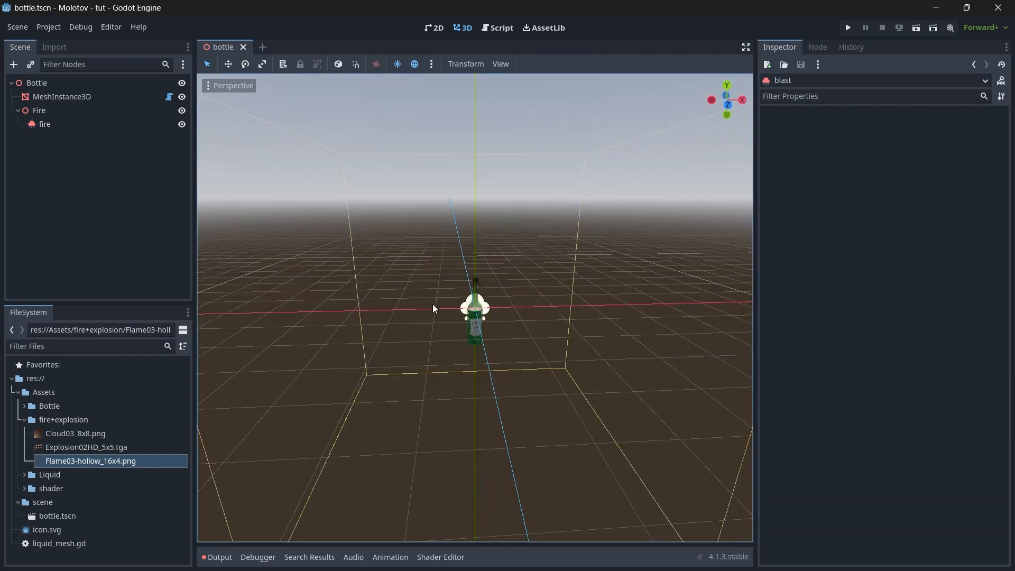
Add a second GPUParticles3D node as a child of Fire and name it "blast"
click(62, 108)
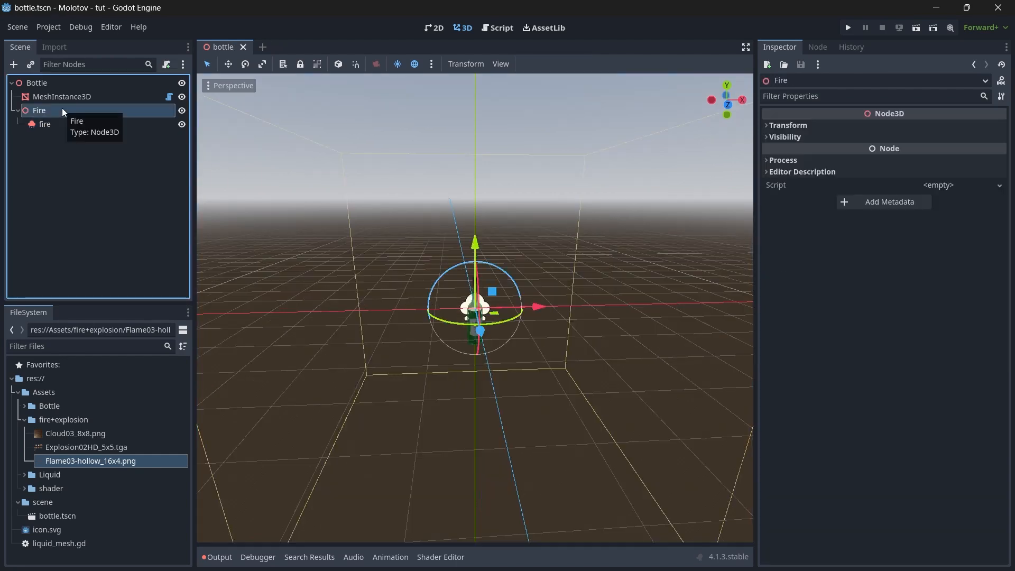
key(ctrl+a)
text(gpu)
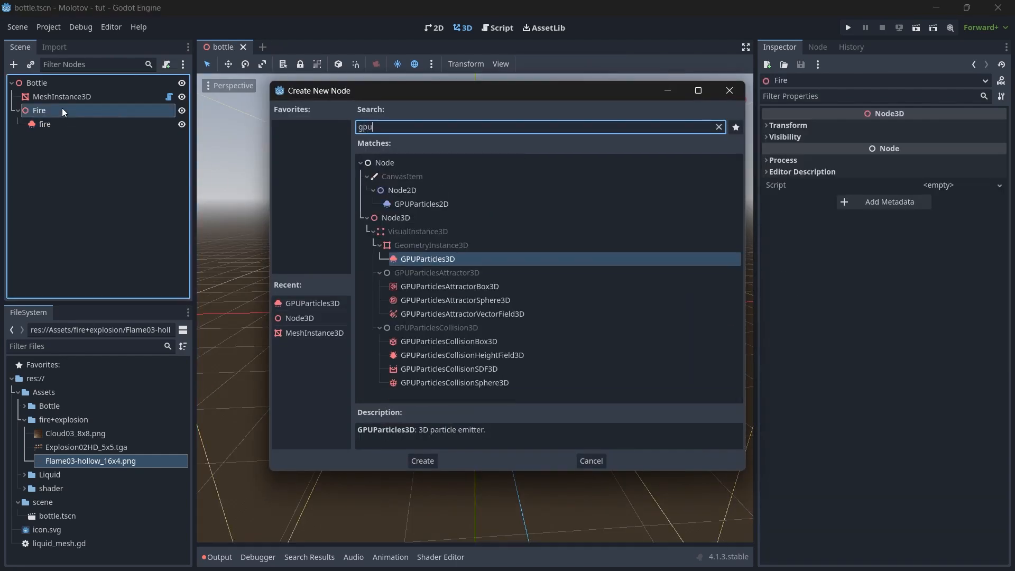
key(Return)
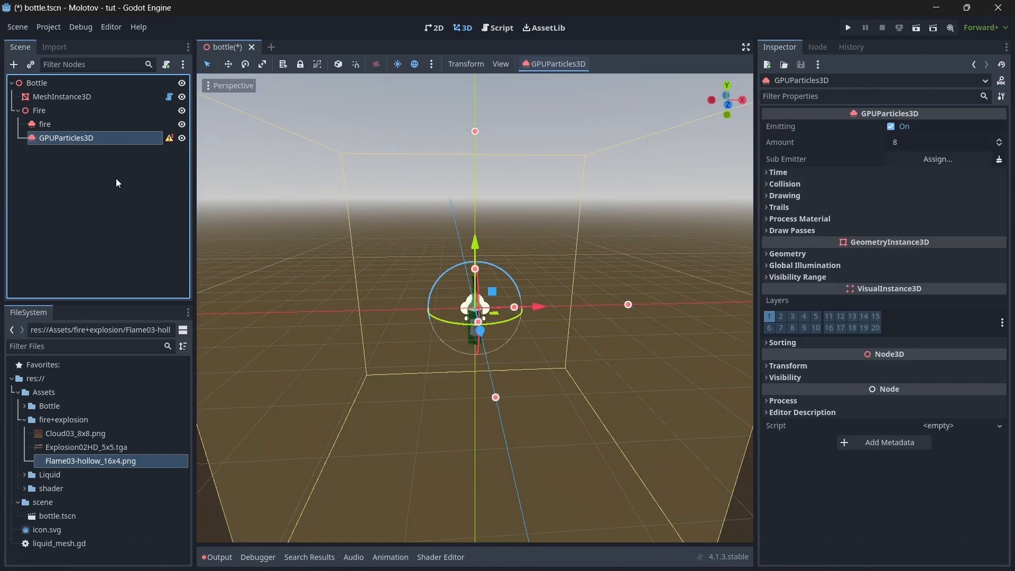
double_click(75, 138)
text(blast)
key(Return)
Give the blast particles a new ParticleProcessMaterial with a Sphere emission shape of radius 2
click(810, 219)
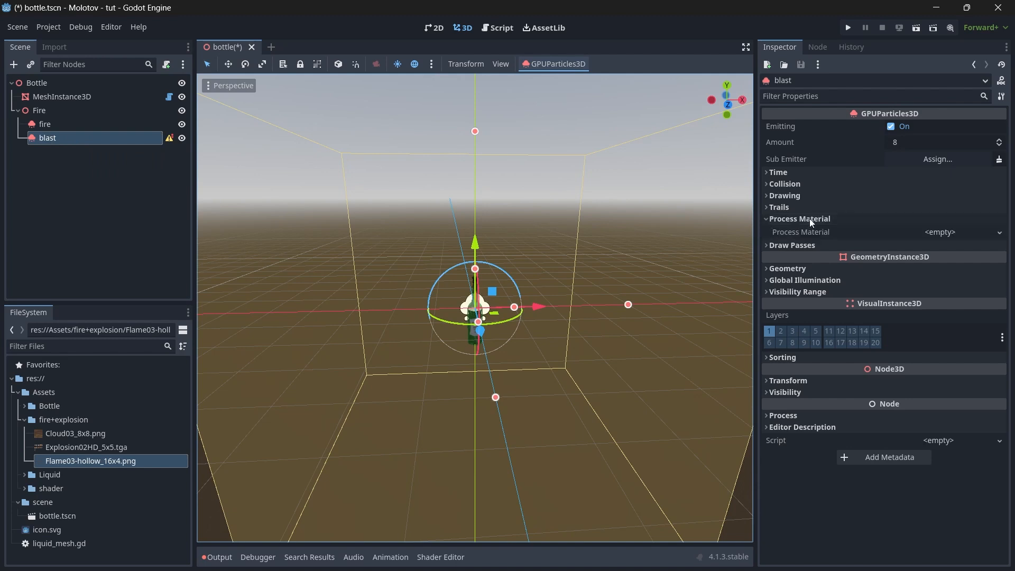
click(931, 232)
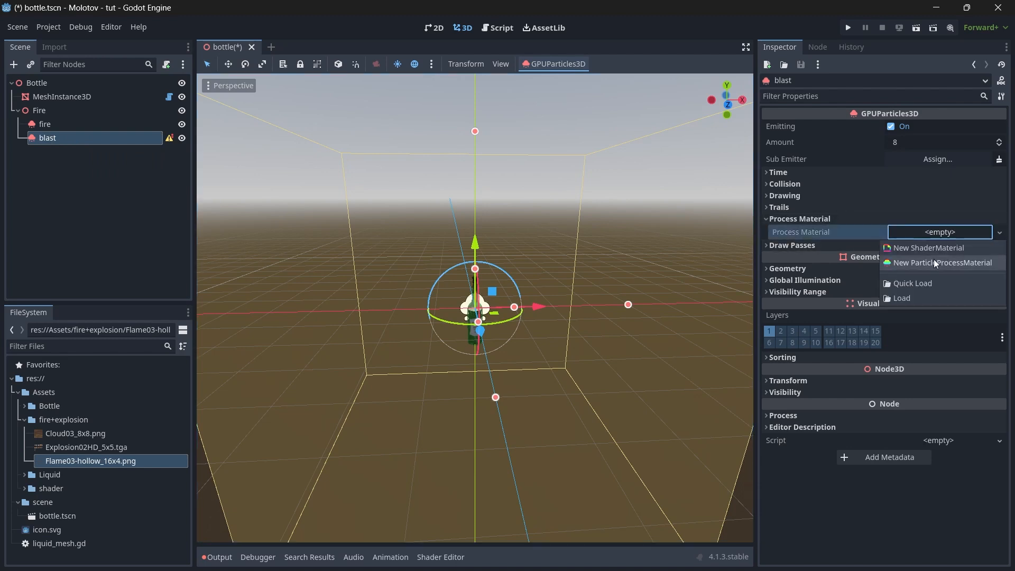
click(934, 262)
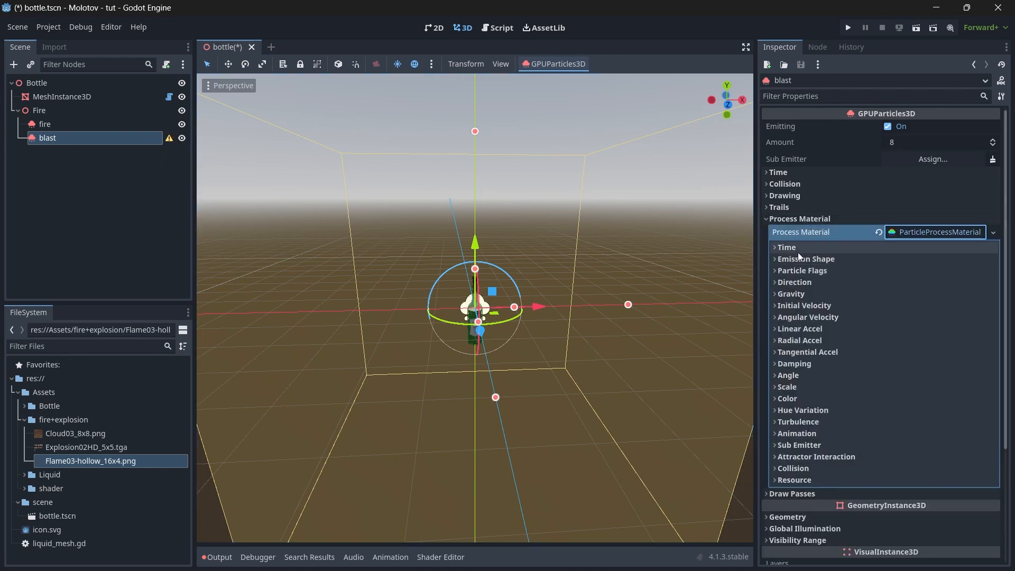
click(800, 259)
click(940, 273)
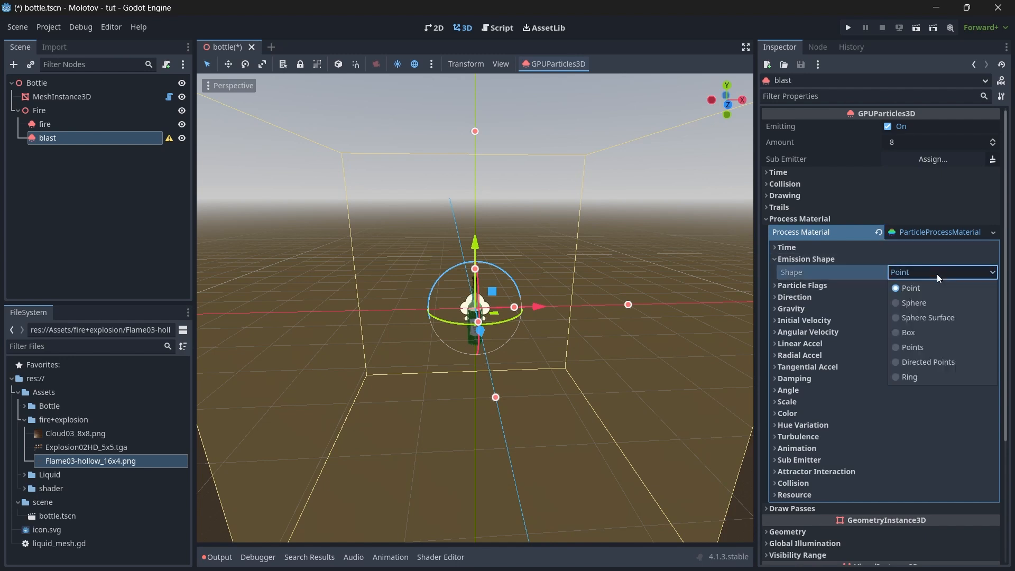
click(926, 303)
click(913, 289)
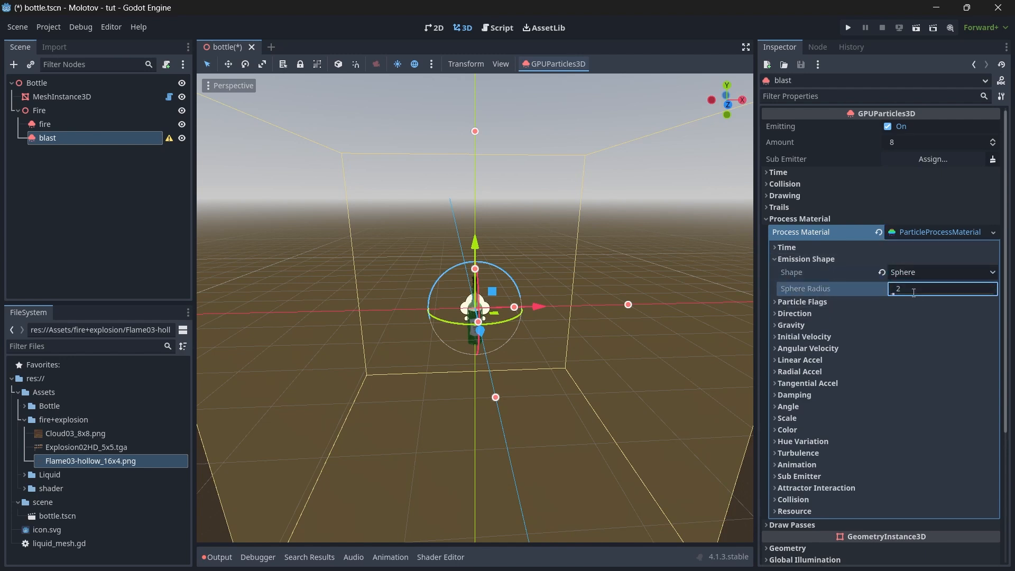
key(Return)
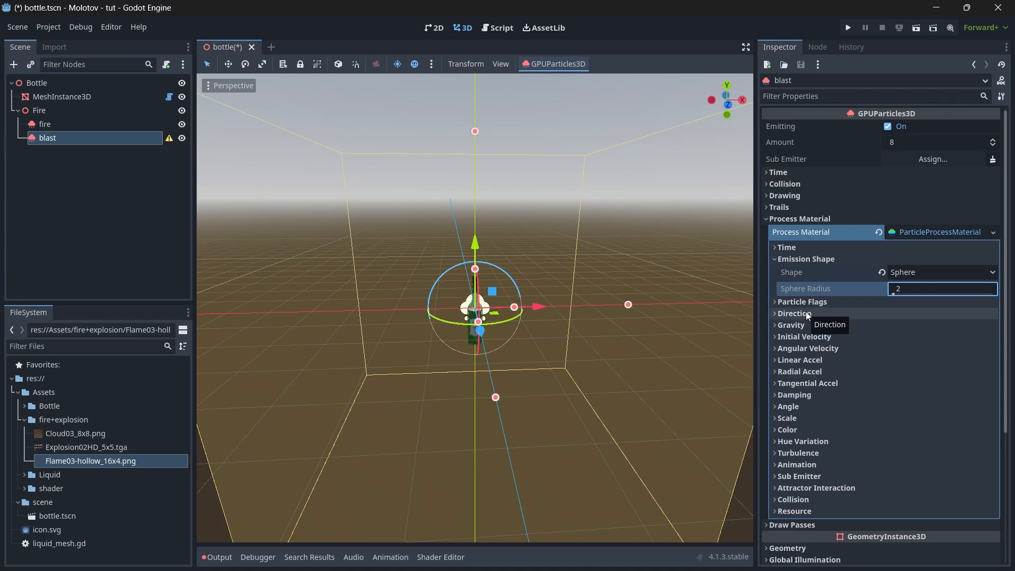
Set the blast particles' direction to 5, 5, 5 with a Spread of 180 and a Flatness of 1
click(852, 313)
click(806, 338)
text(5)
click(893, 344)
text(5)
click(951, 341)
text(5)
click(951, 350)
text(1)
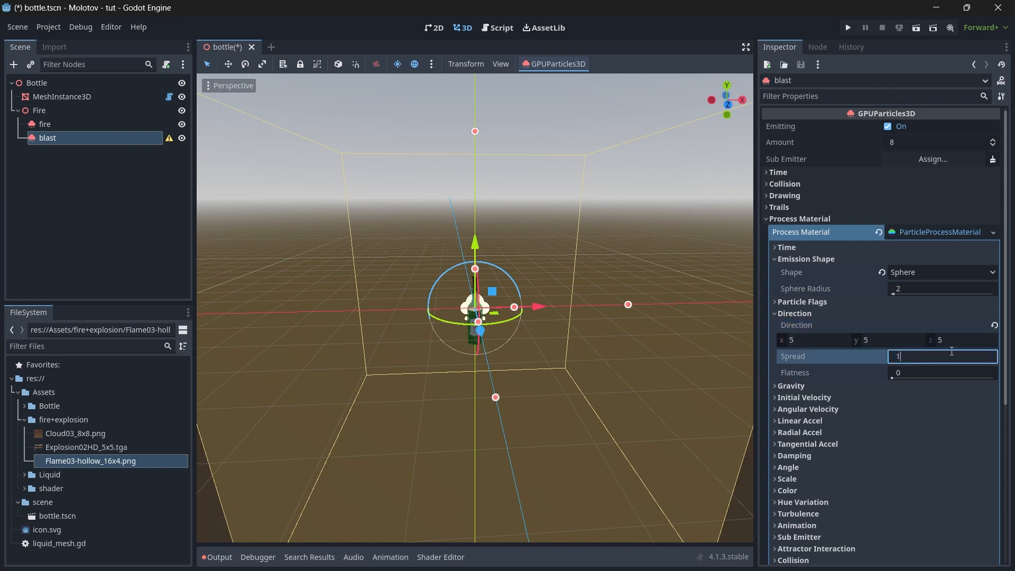
text(80)
click(958, 370)
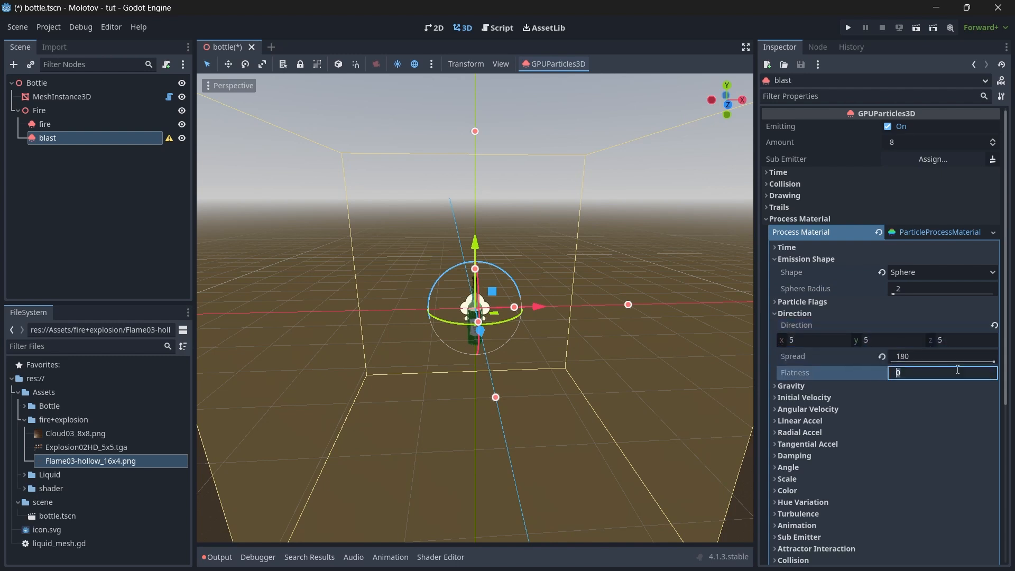
text(1)
key(Return)
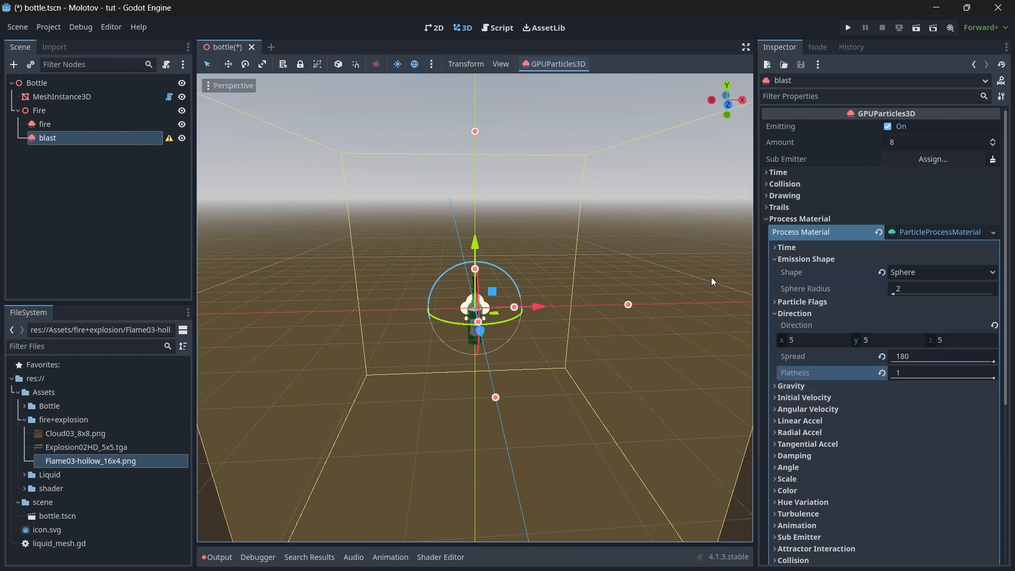
Set the blast particles' Y gravity to 0
click(787, 310)
click(798, 324)
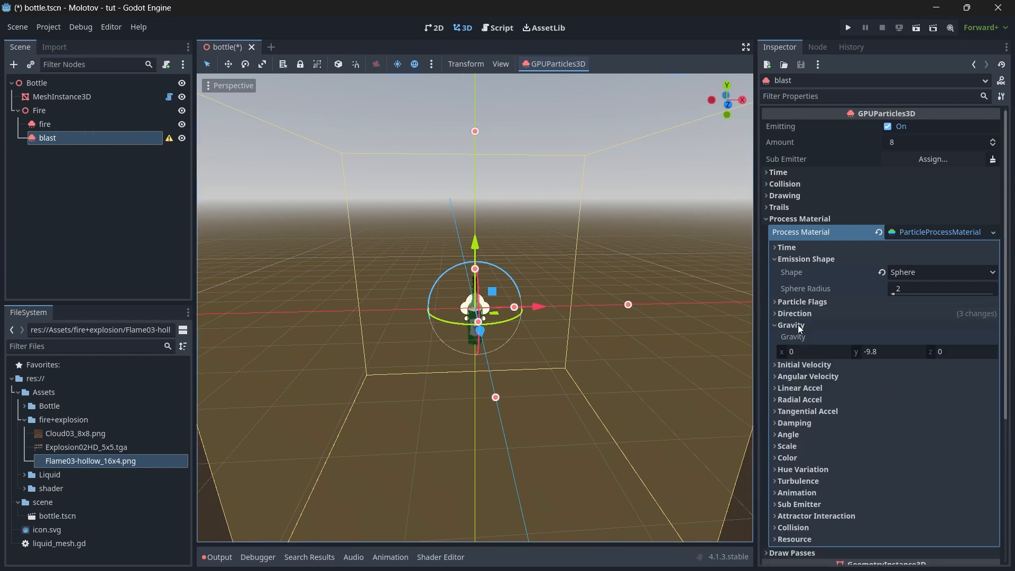
click(885, 350)
text(0)
key(Return)
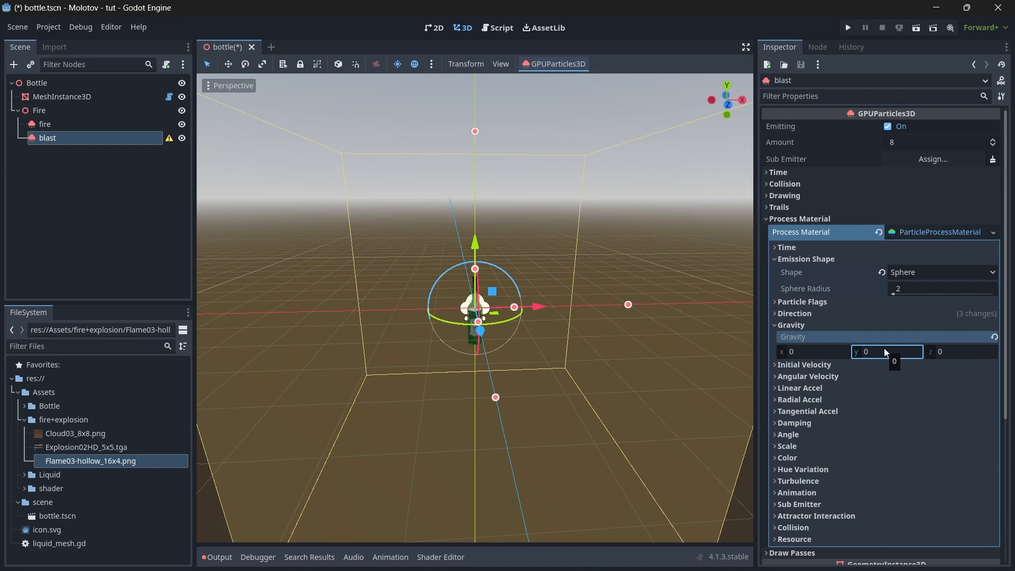
click(782, 324)
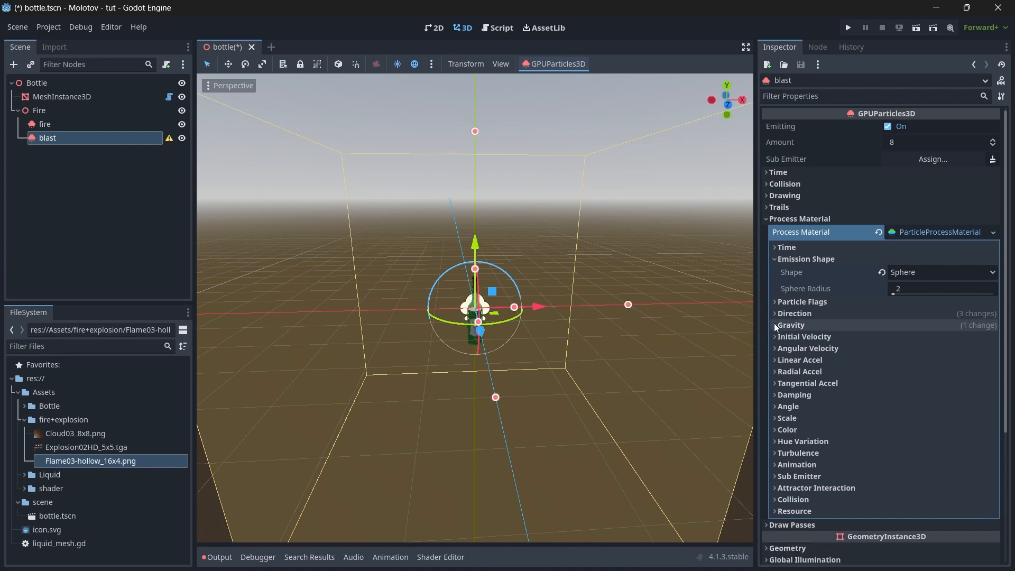
Set the blast particles' Damping Min to 0.2 and Damping Max to 0.5
click(821, 395)
click(914, 409)
text(.2)
click(926, 425)
text(.5)
key(Return)
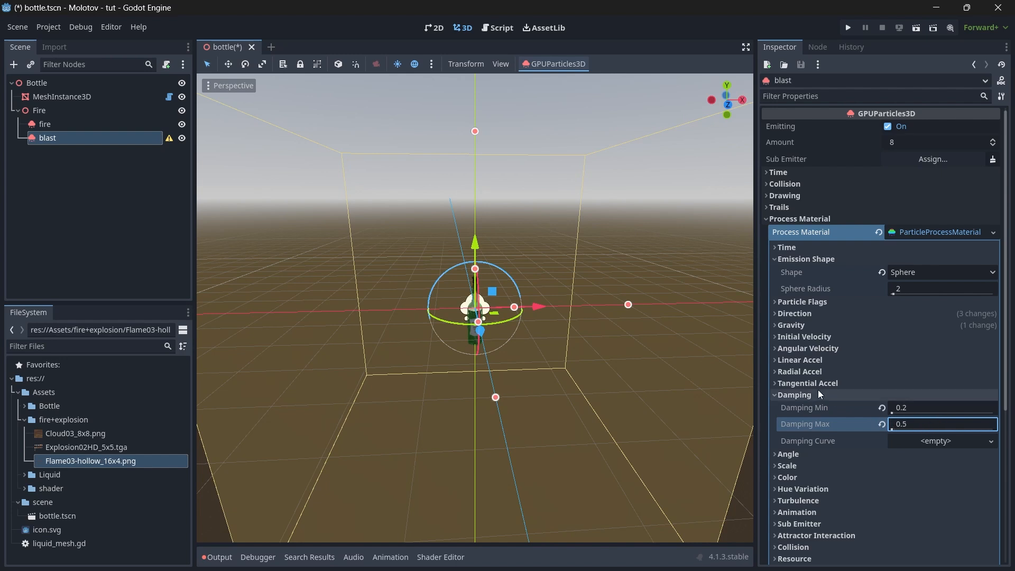
click(815, 394)
Set the blast particles' Angle Min to -10 and Angle Max to 1
click(846, 406)
click(920, 421)
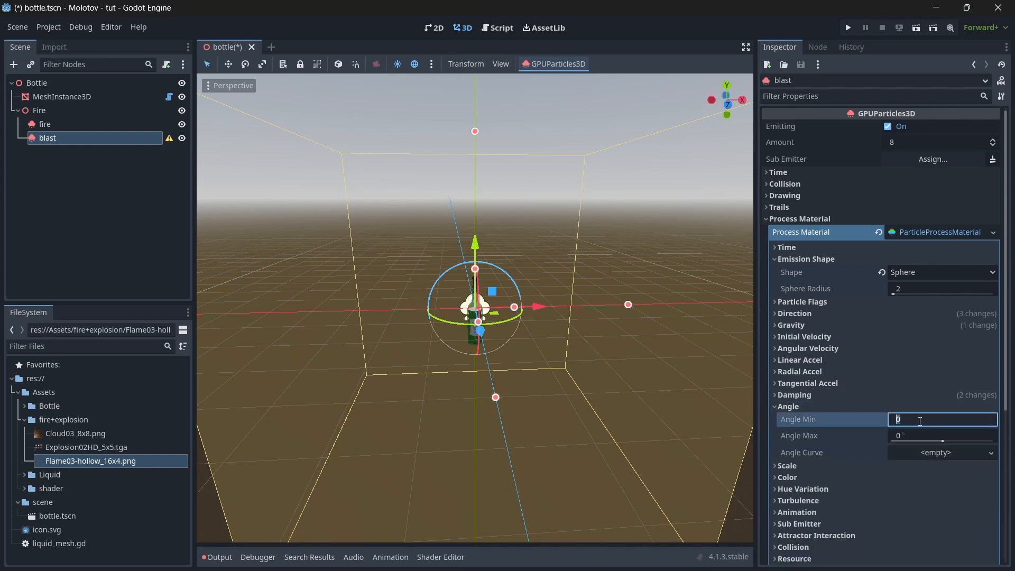
text(-10)
click(914, 437)
text(1)
key(Return)
click(826, 407)
Assign a new GradientTexture1D as the blast particles' Color Ramp and open its gradient for editing
click(830, 430)
click(936, 460)
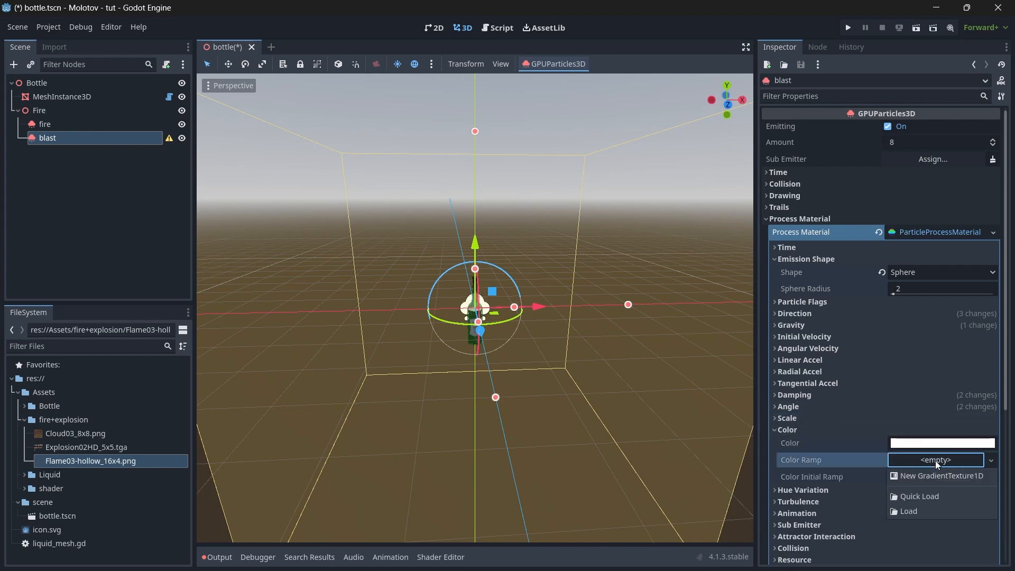
click(936, 475)
click(923, 474)
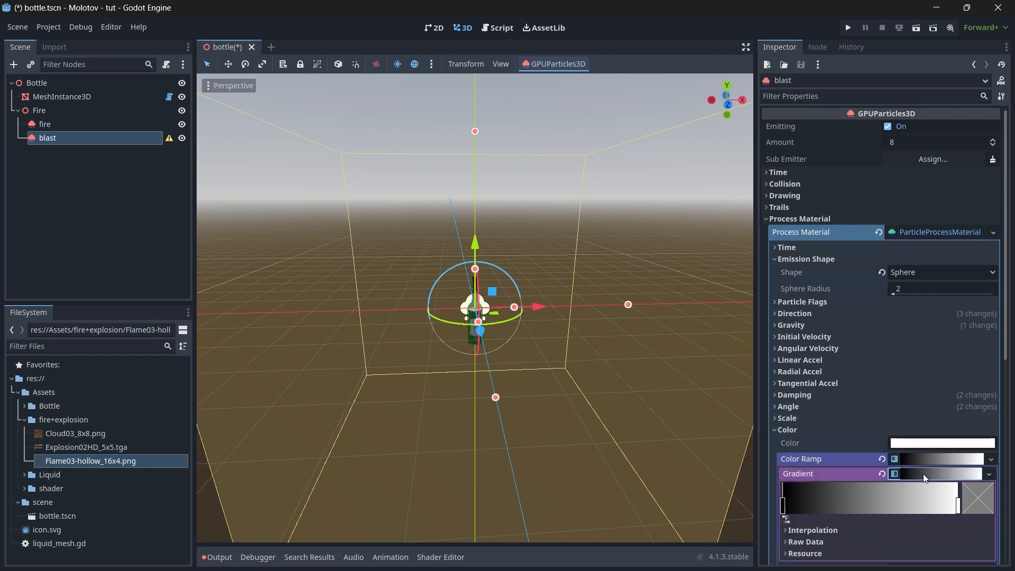
Make the color ramp gradient white between two inner stops, with fully transparent stops at both ends
click(785, 507)
right_click(784, 506)
drag(854, 506, 804, 509)
click(939, 507)
double_click(959, 506)
drag(895, 417, 796, 419)
click(917, 506)
click(970, 501)
drag(889, 415, 798, 418)
Shift the gradient's two inner white stops slightly inward to lengthen the fades, and close the color ramp
click(801, 507)
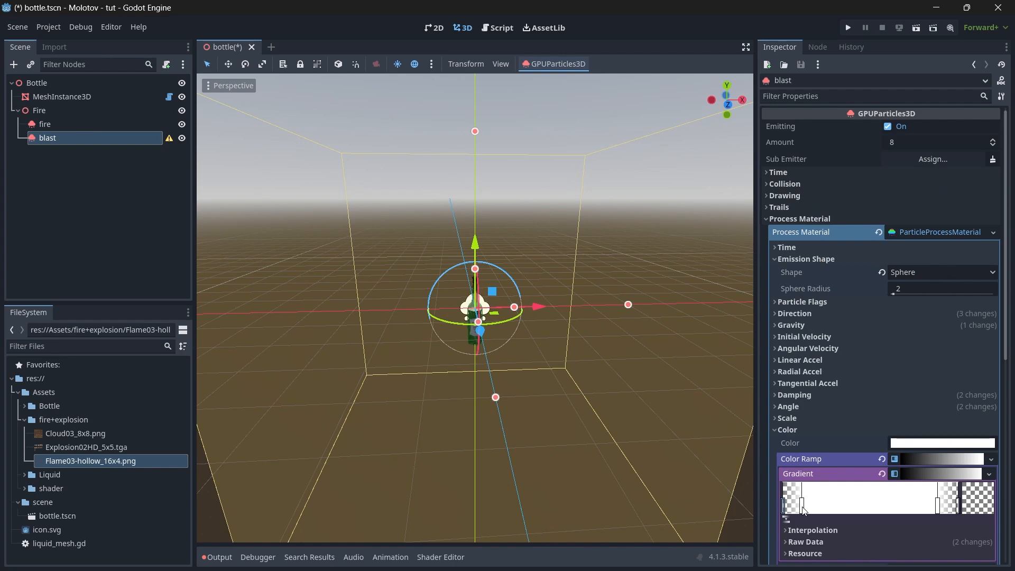
drag(802, 507, 805, 507)
drag(939, 507, 935, 506)
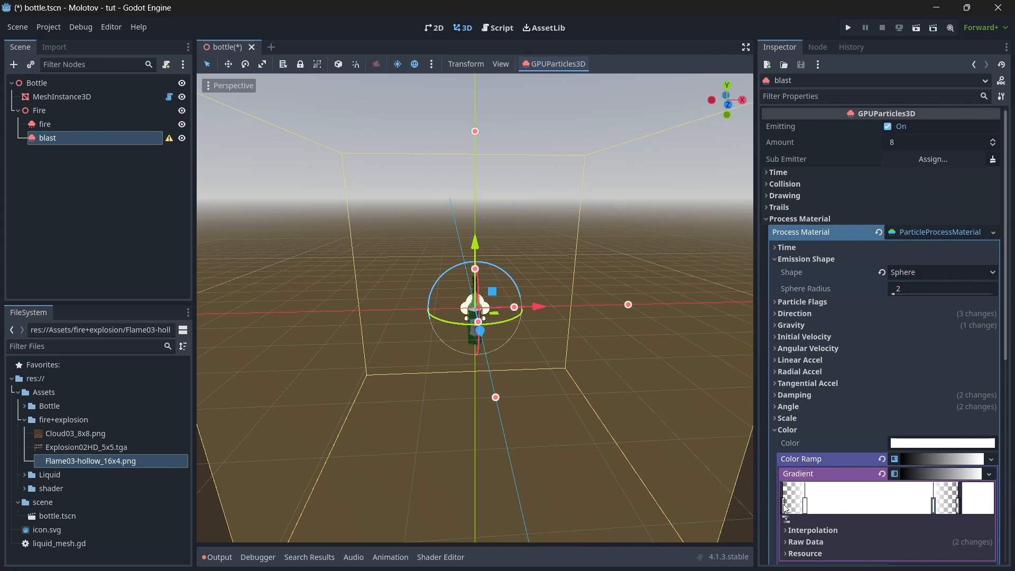
click(785, 506)
click(941, 460)
Set the blast particles' animation Speed Min and Speed Max to 1.5
scroll(897, 400, down, 3)
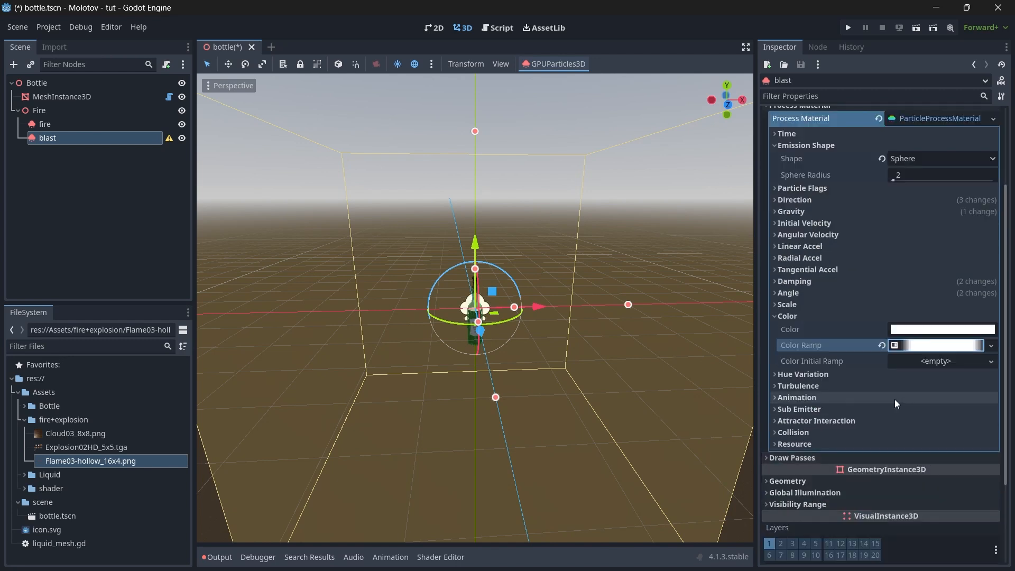
click(835, 397)
click(911, 411)
text(1.5)
click(947, 427)
text(1.5)
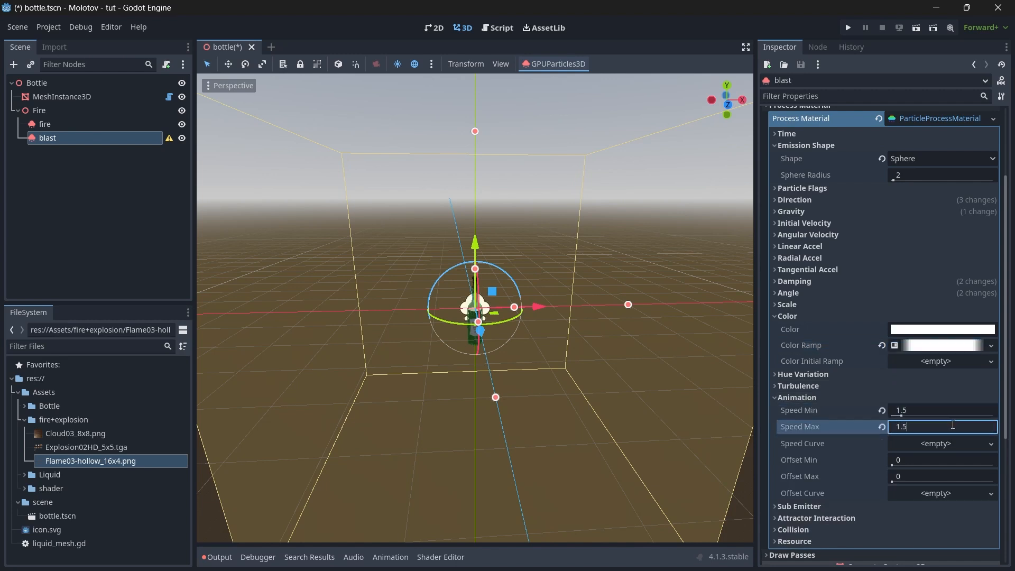
click(794, 396)
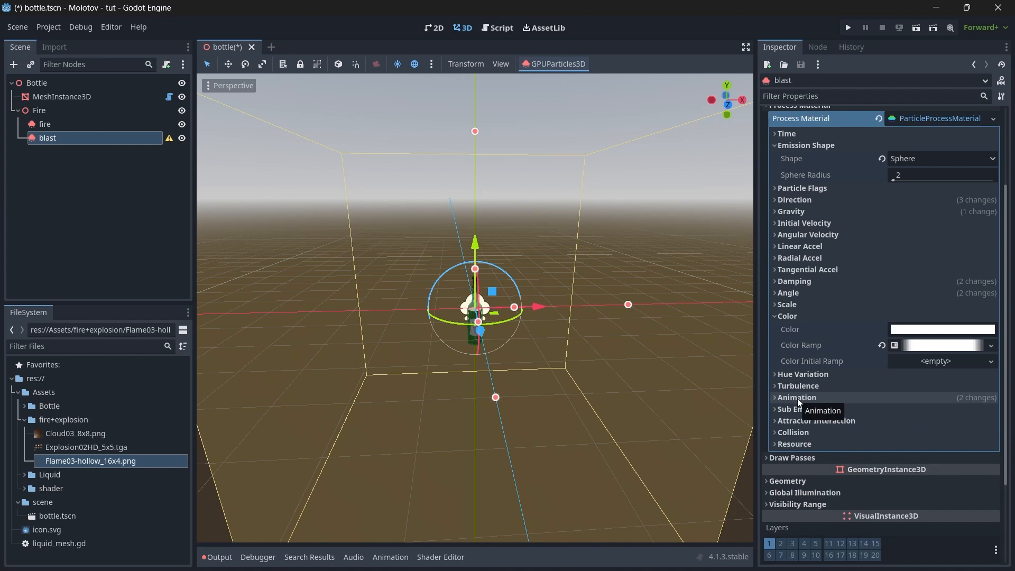
Assign a new PlaneMesh to draw Pass 1 of the blast particles and orient it to Face Z
click(798, 459)
click(925, 485)
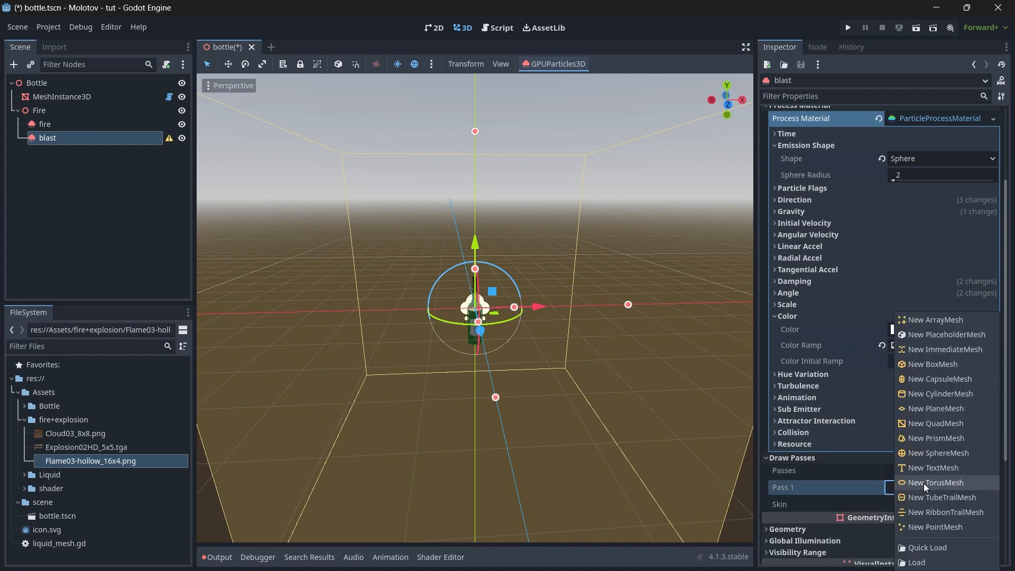
click(940, 408)
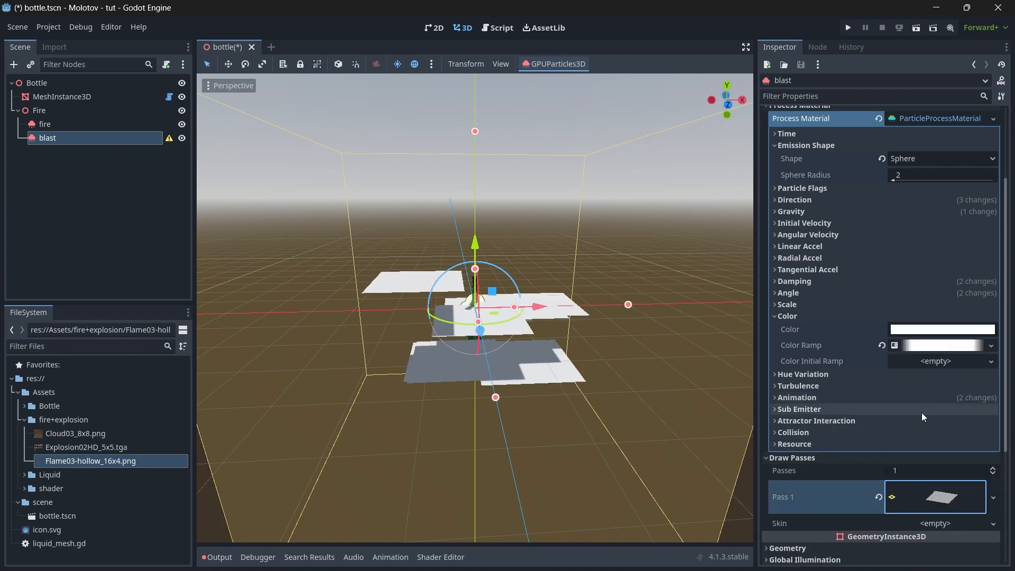
scroll(918, 437, down, 3)
click(922, 394)
scroll(928, 439, down, 4)
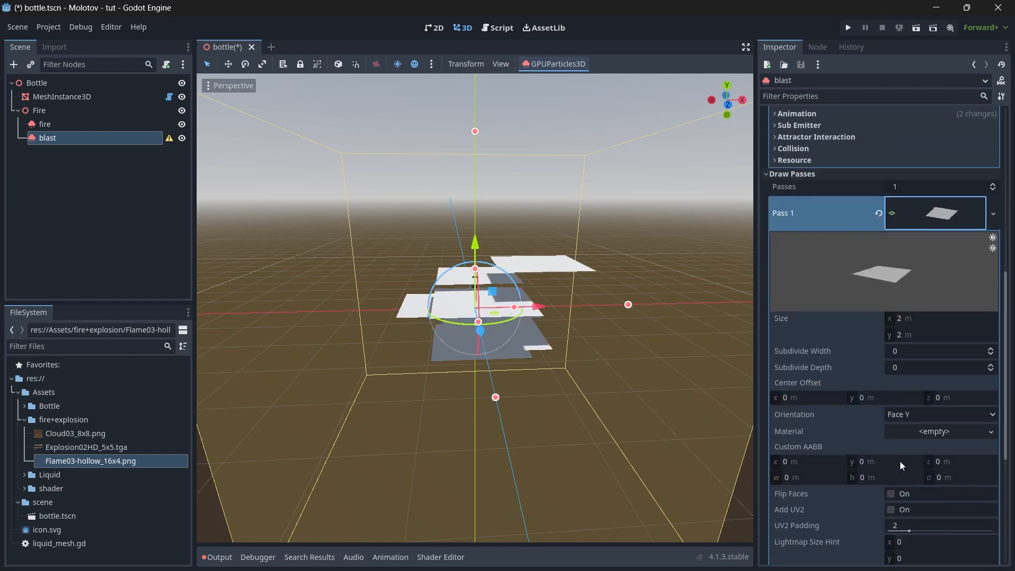
click(910, 415)
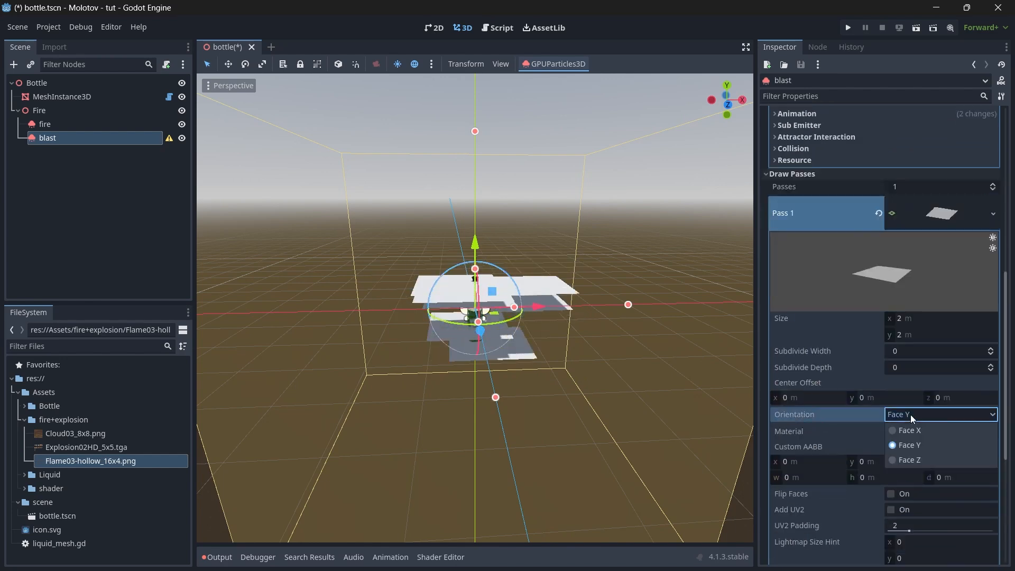
click(918, 457)
Override the blast geometry's material with a new ShaderMaterial that loads particle_flipbook_smoothing.gdshader from Assets/shader
scroll(856, 414, down, 5)
click(789, 367)
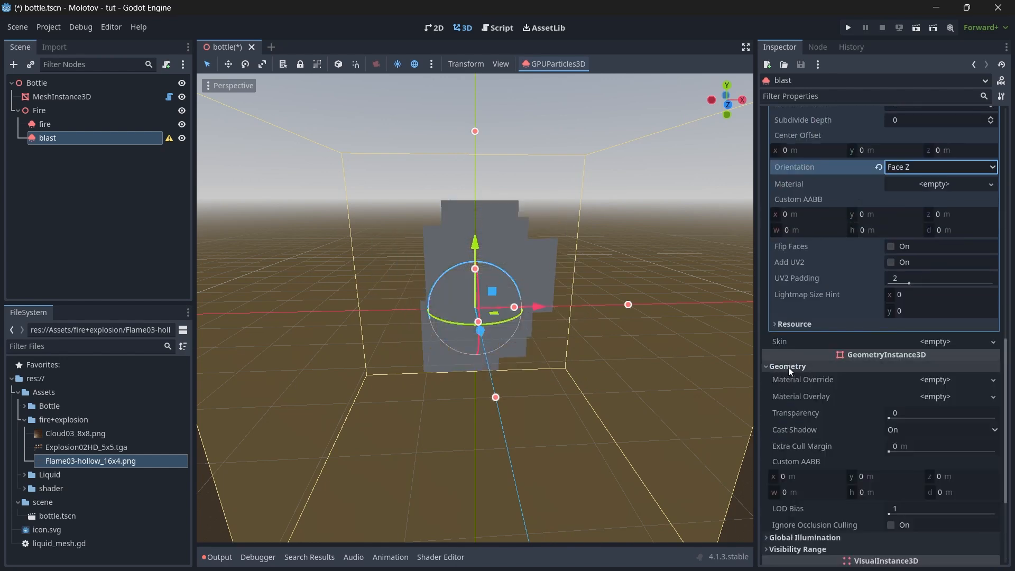
click(924, 379)
click(930, 424)
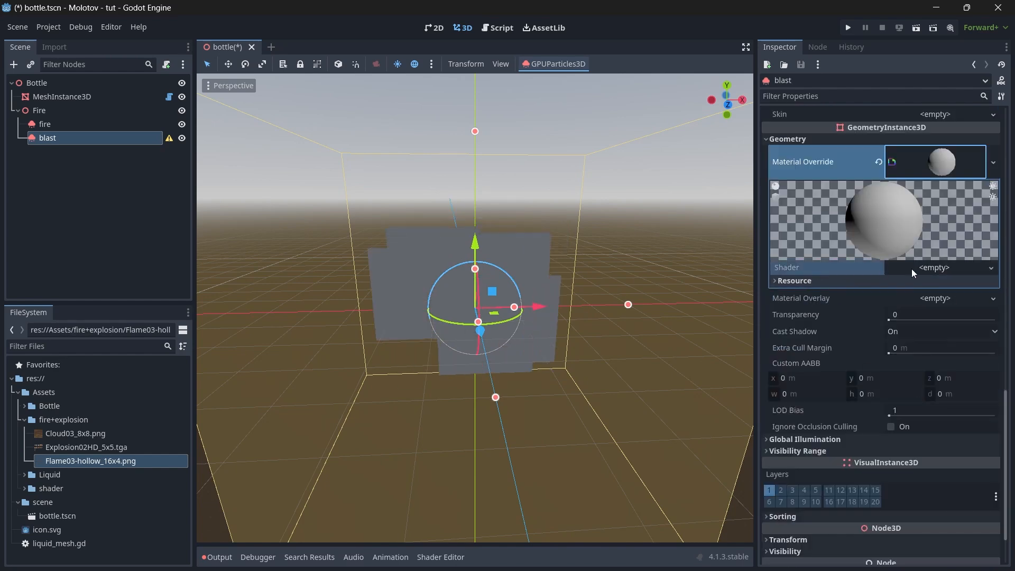
click(911, 269)
click(940, 318)
double_click(323, 169)
double_click(500, 177)
click(519, 179)
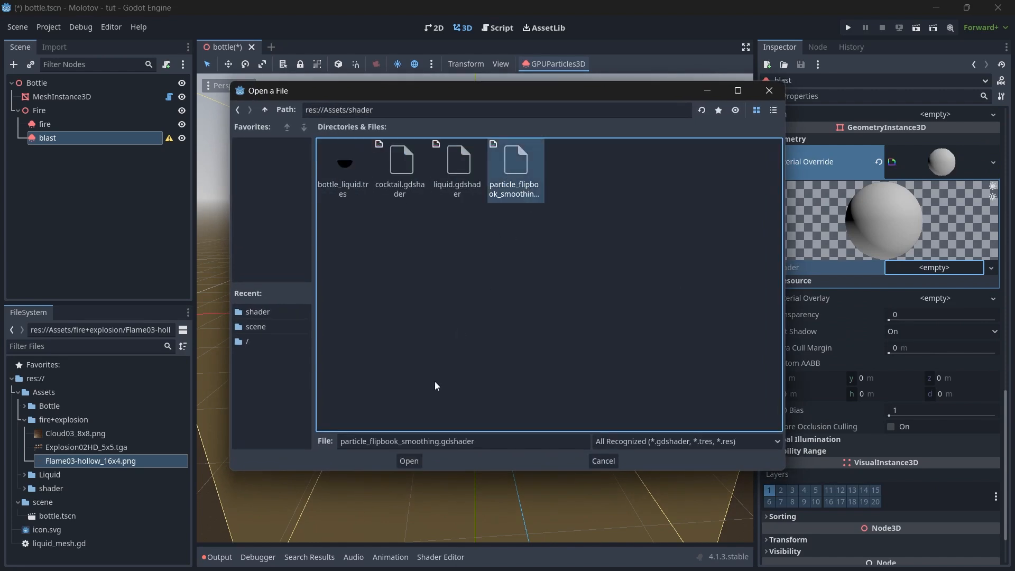
click(410, 461)
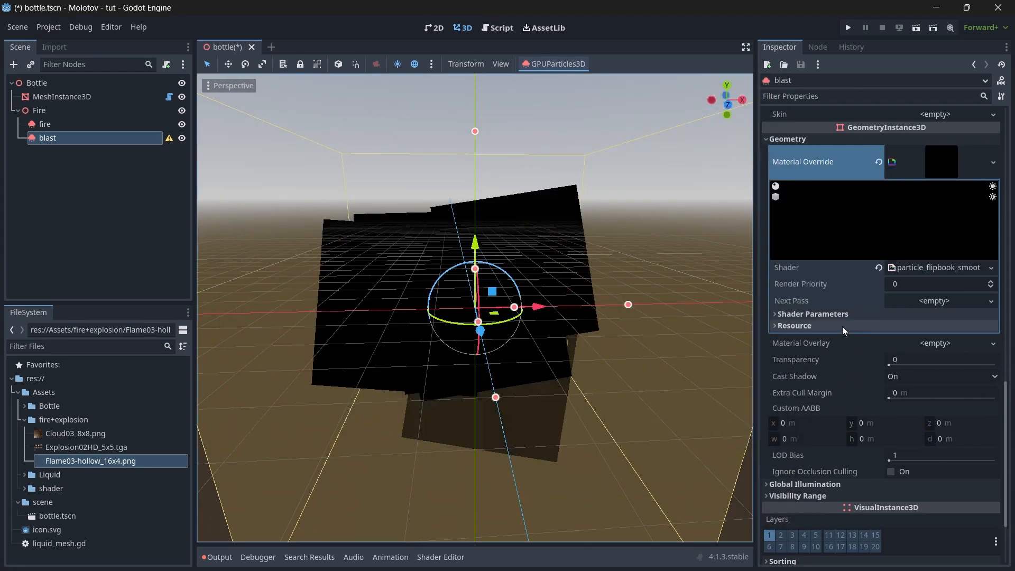
Assign Explosion02HD_5x5.tga as the Texture Albedo in the blast material's shader parameters
click(109, 448)
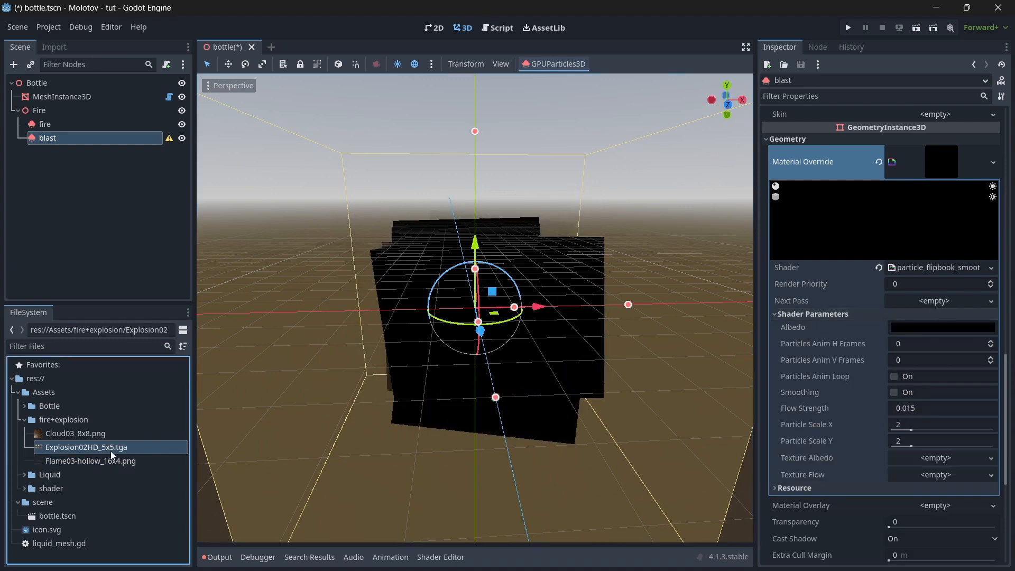
drag(74, 448, 906, 458)
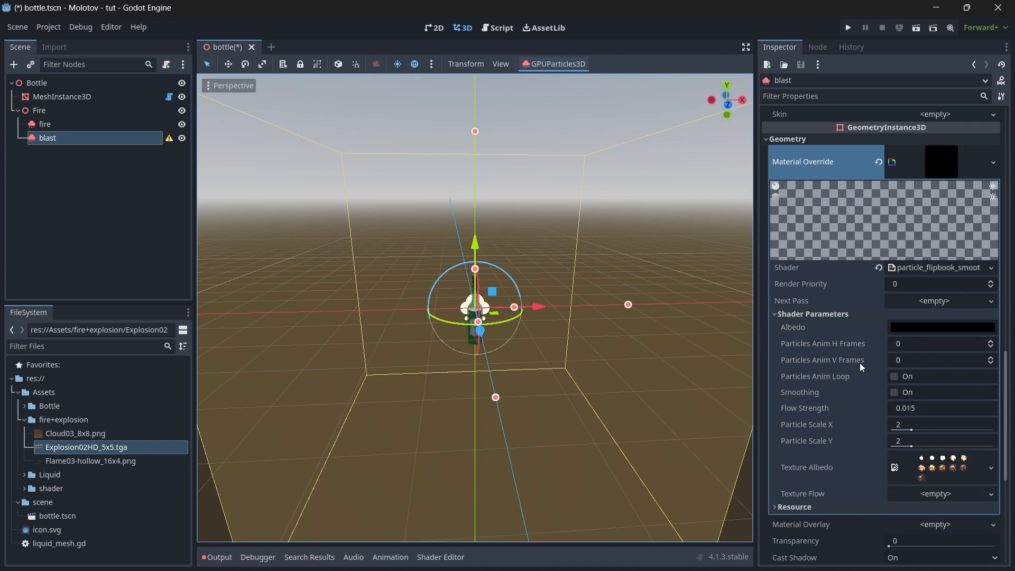
Set the blast shader's Particles Anim H Frames to 5 and Particles Anim V Frames to 3
click(913, 342)
text(5)
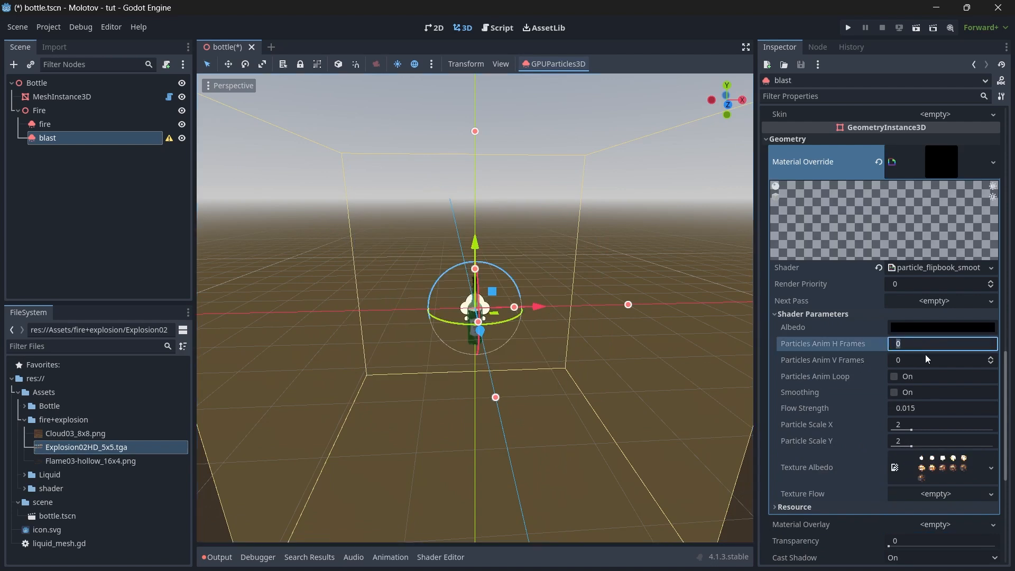
click(925, 364)
text(3)
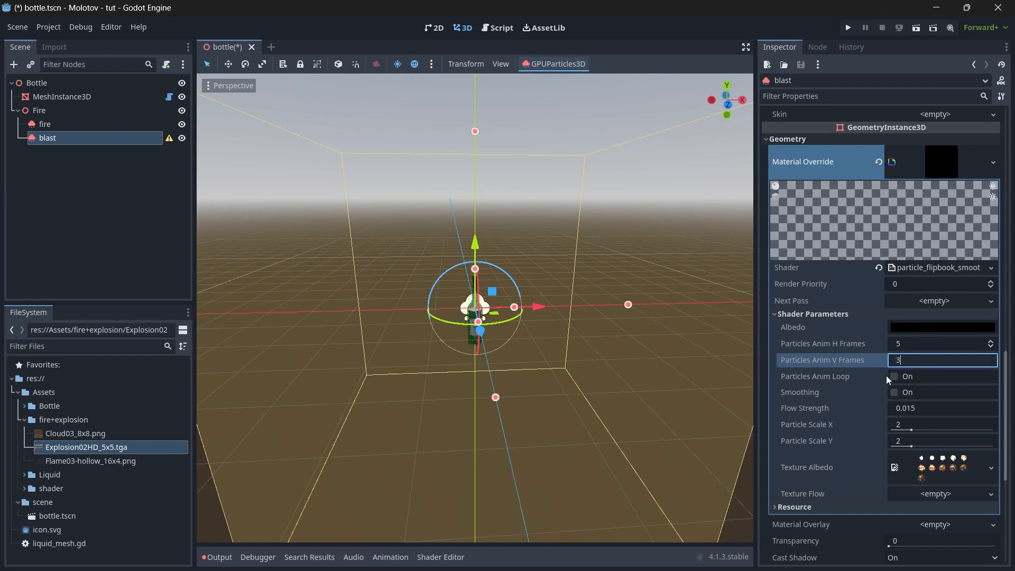
key(Return)
Change the blast shader's Albedo colour to white (ffffff)
click(910, 328)
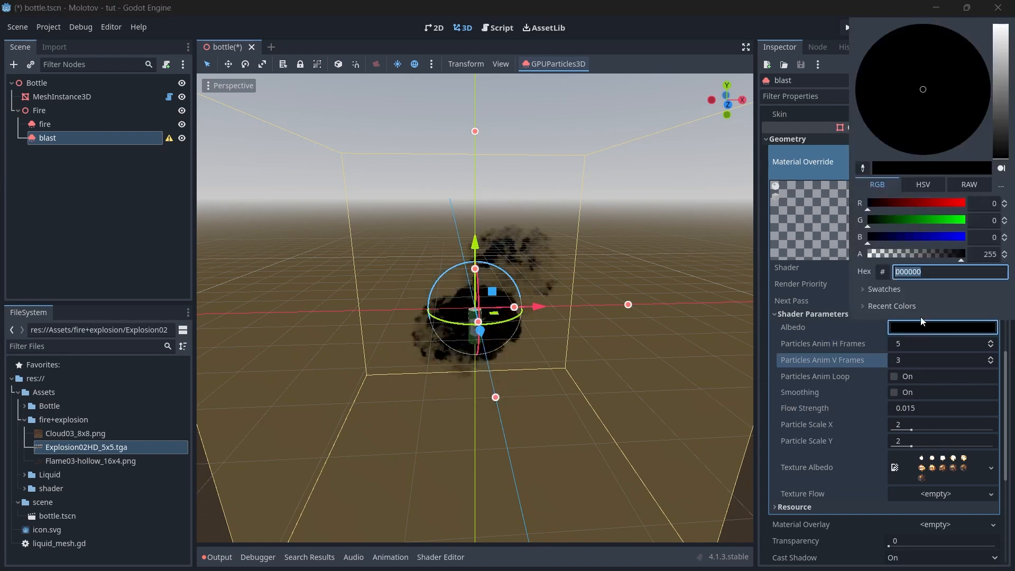
drag(993, 135, 1006, 5)
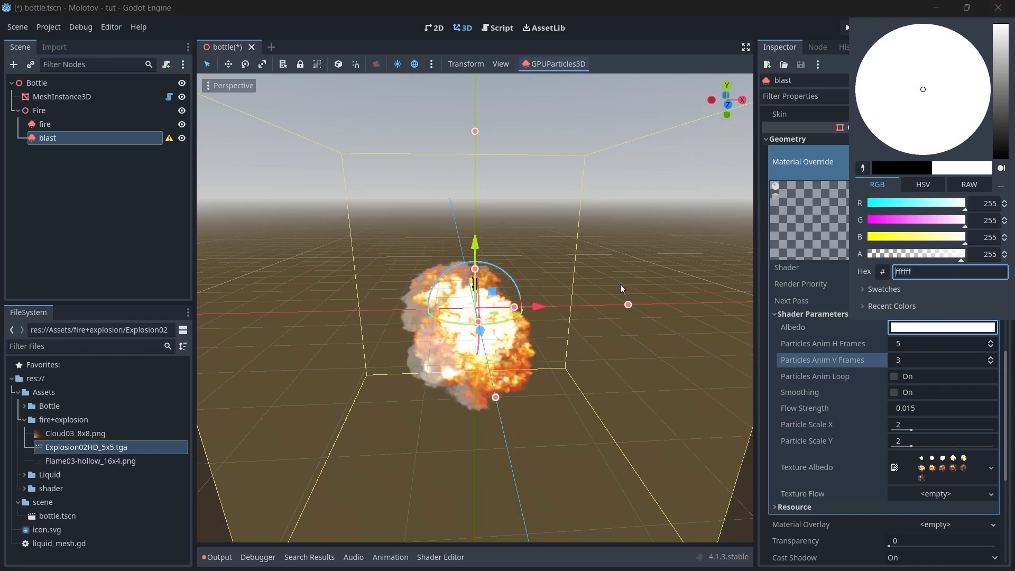
scroll(622, 289, up, 3)
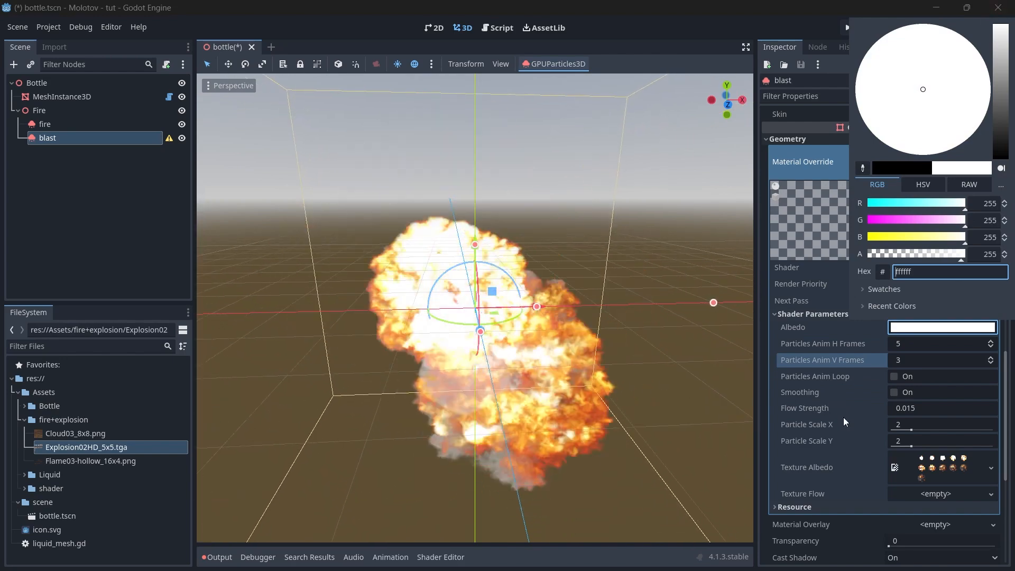
click(844, 418)
Set the blast shader's Particle Scale X and Particle Scale Y to 3
click(953, 425)
text(3)
key(Return)
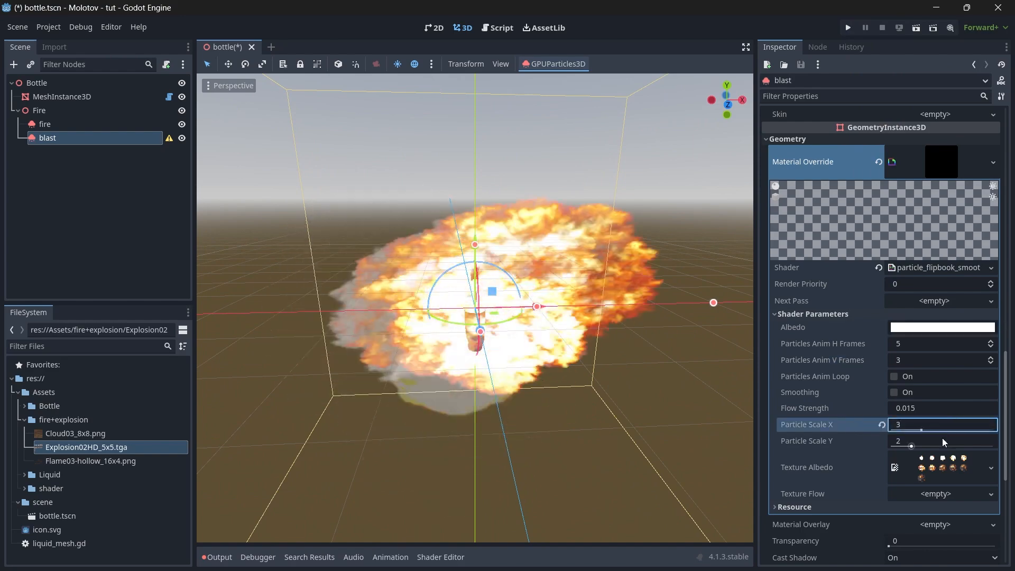
click(943, 440)
text(3)
key(Return)
Reduce the blast particles' Amount to 2 and expand their Time settings
scroll(704, 408, down, 3)
scroll(933, 370, down, 10)
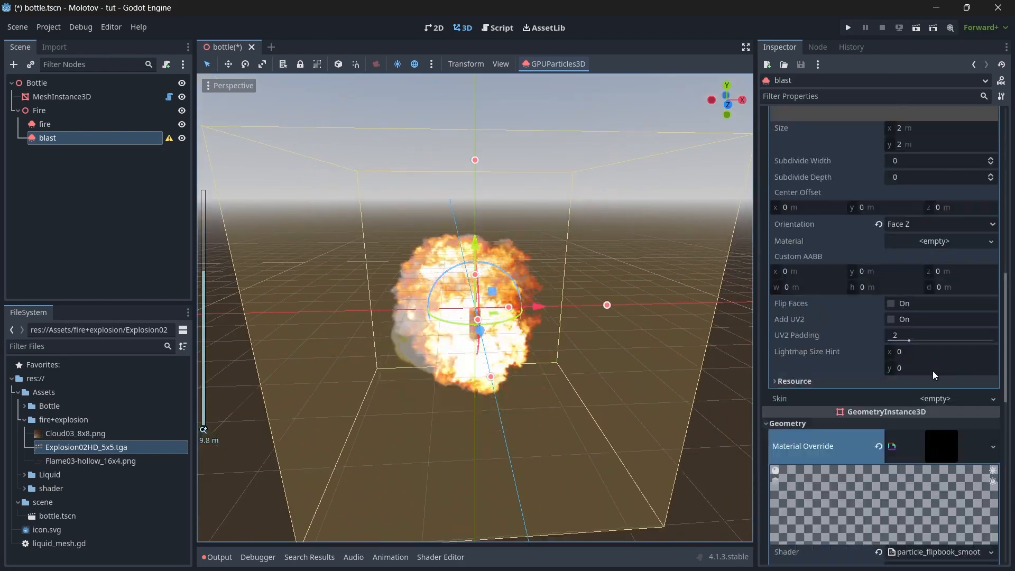
scroll(933, 370, up, 15)
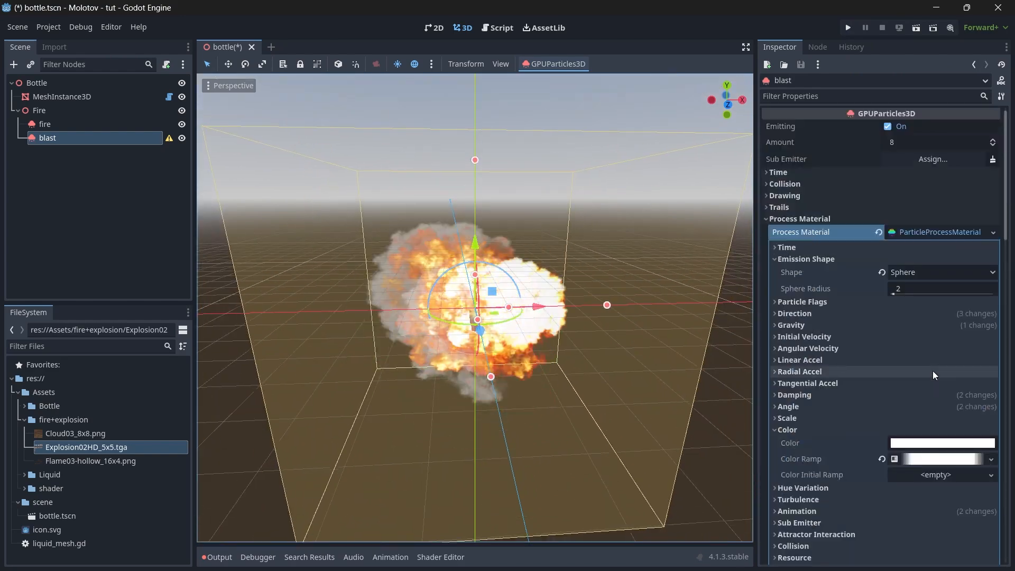
click(805, 172)
click(911, 141)
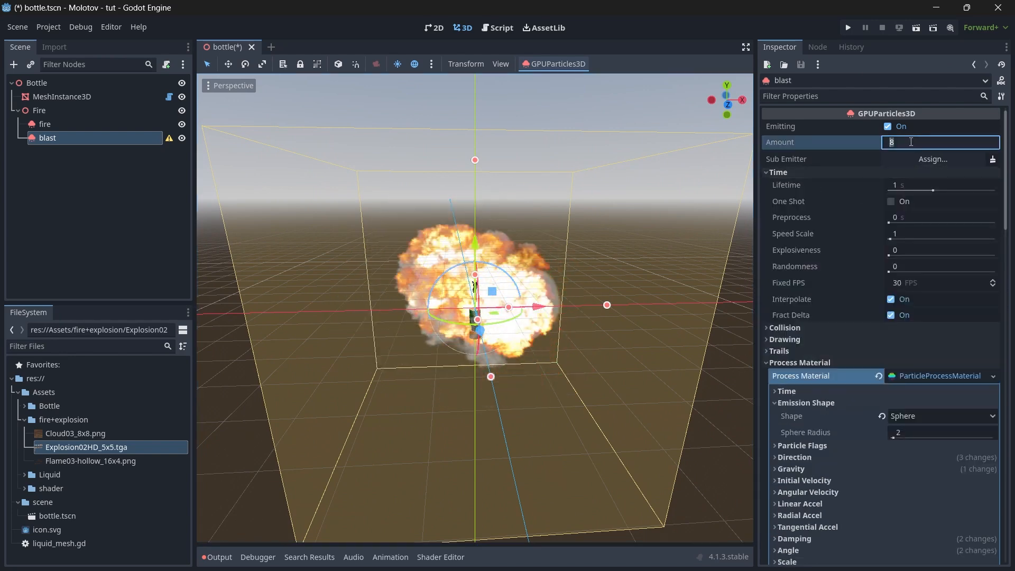
text(2)
key(Return)
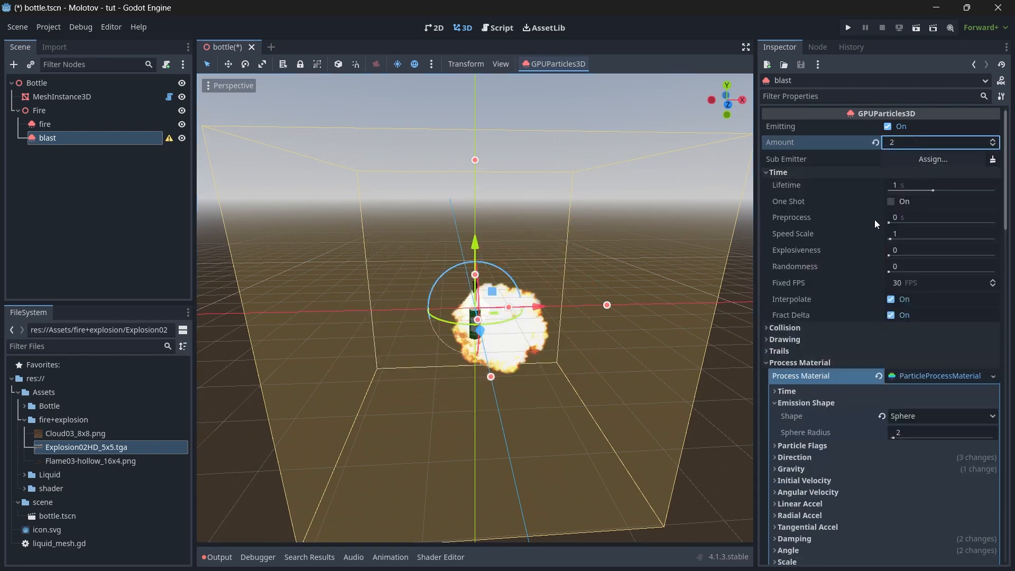
Set the blast particles' Explosiveness to 1 and Fixed FPS to 60
click(905, 249)
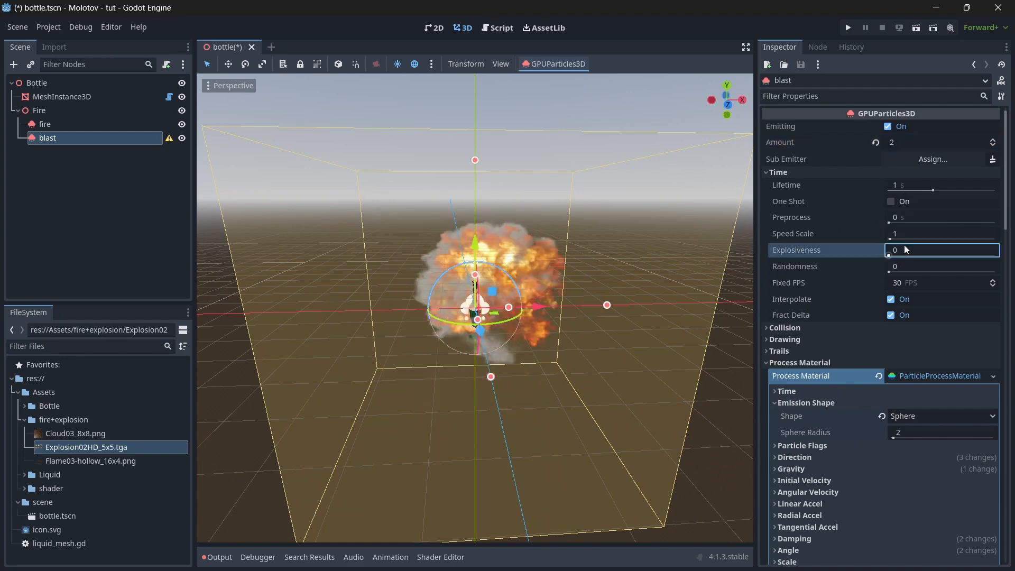
text(1)
key(Return)
click(920, 282)
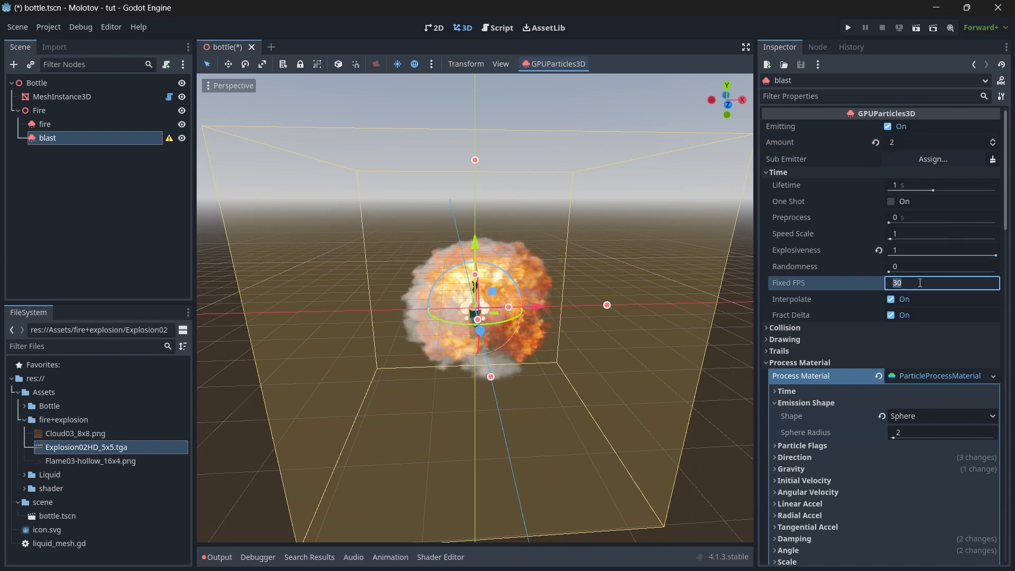
text(60)
key(Return)
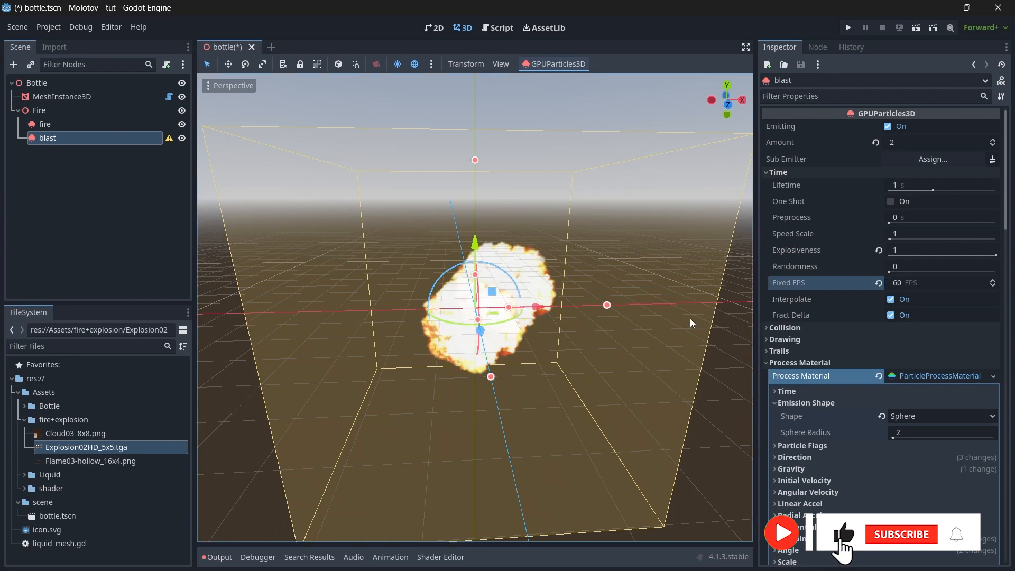
Check the explosion around the bottle with the blast node deselected and reselected, and save the scene
scroll(712, 322, up, 2)
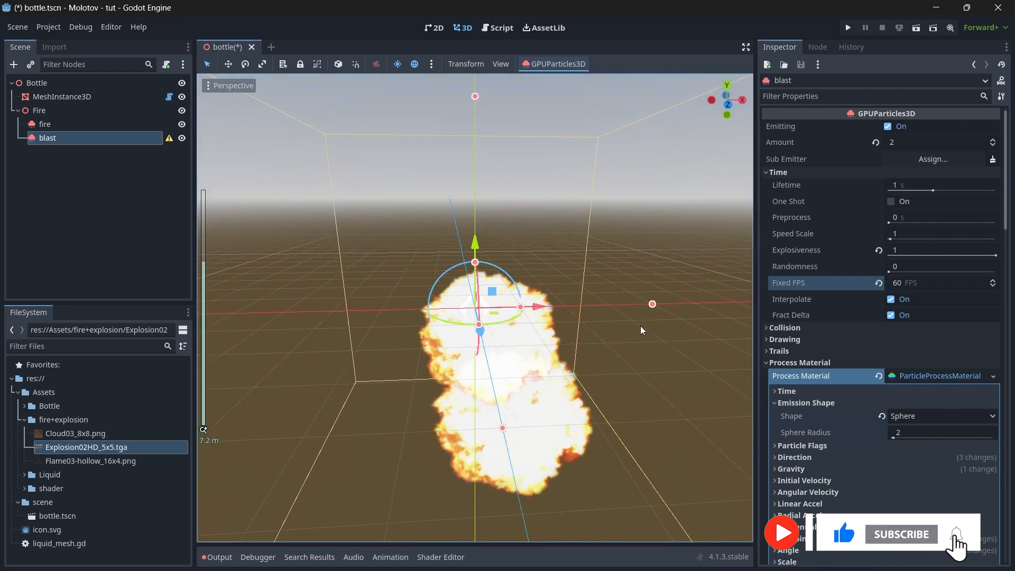
drag(736, 113, 767, 113)
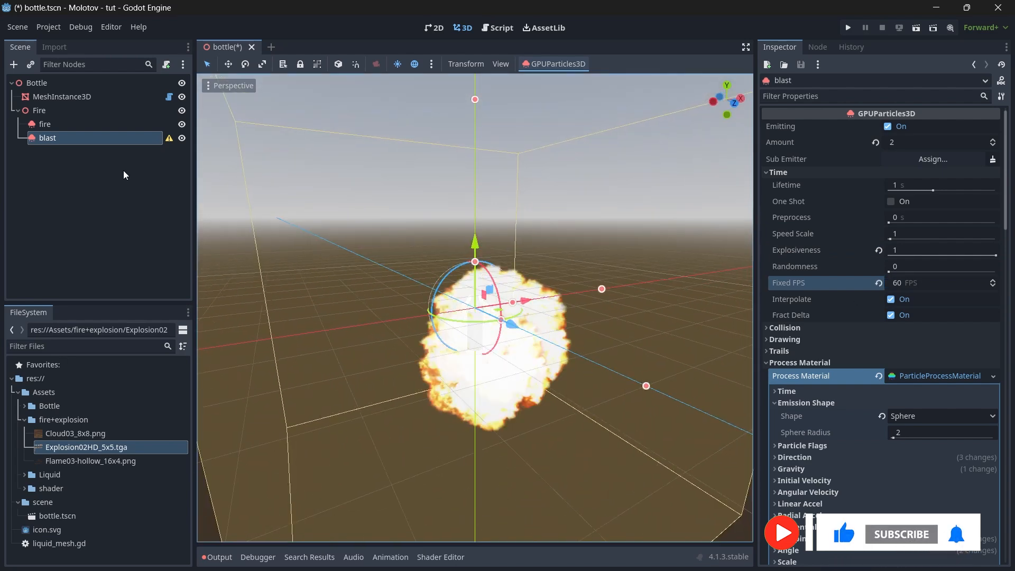
click(139, 176)
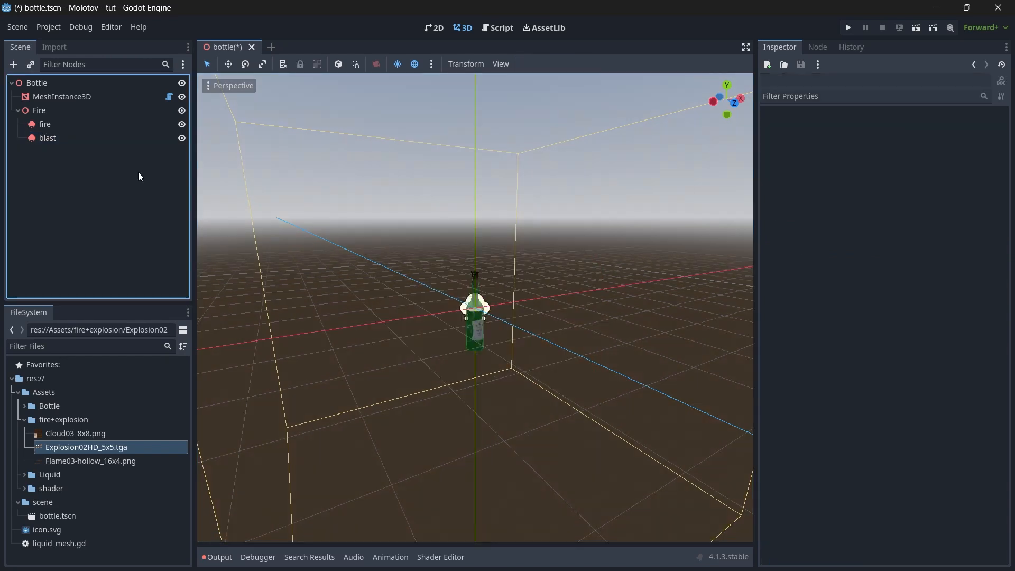
click(59, 138)
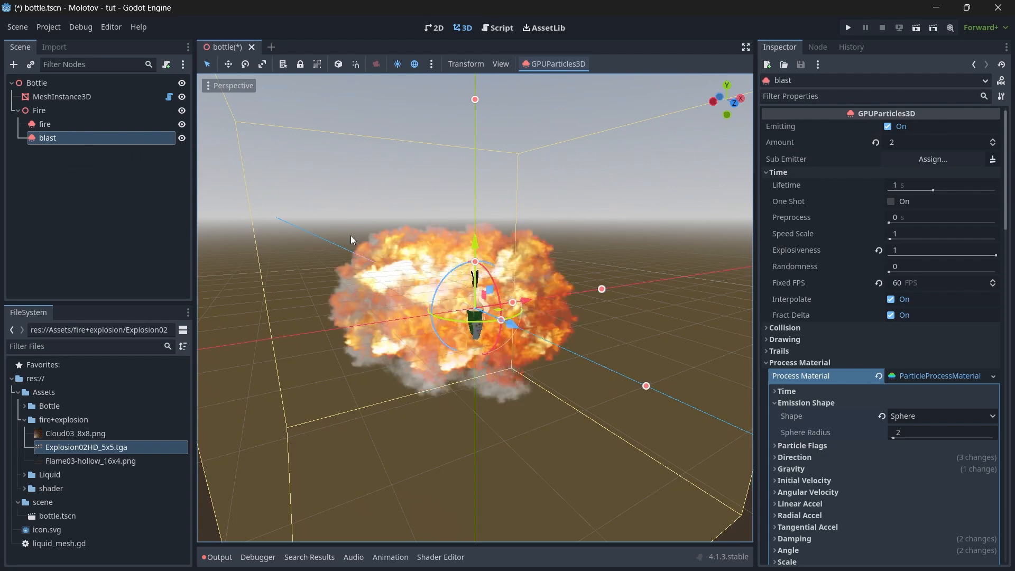
key(ctrl+s)
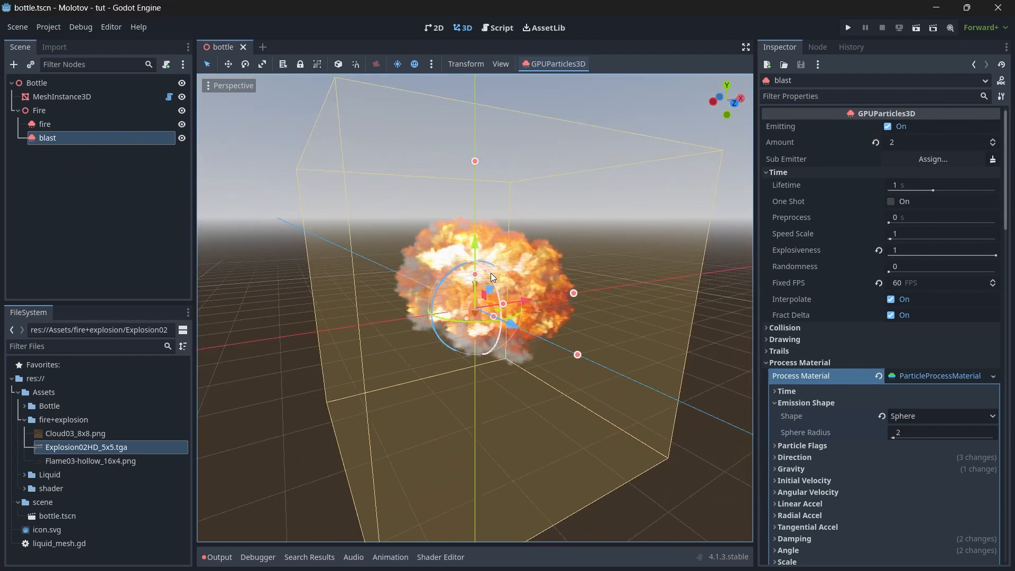
Enable One Shot for the blast particles and toggle their Emitting option
click(893, 201)
click(893, 129)
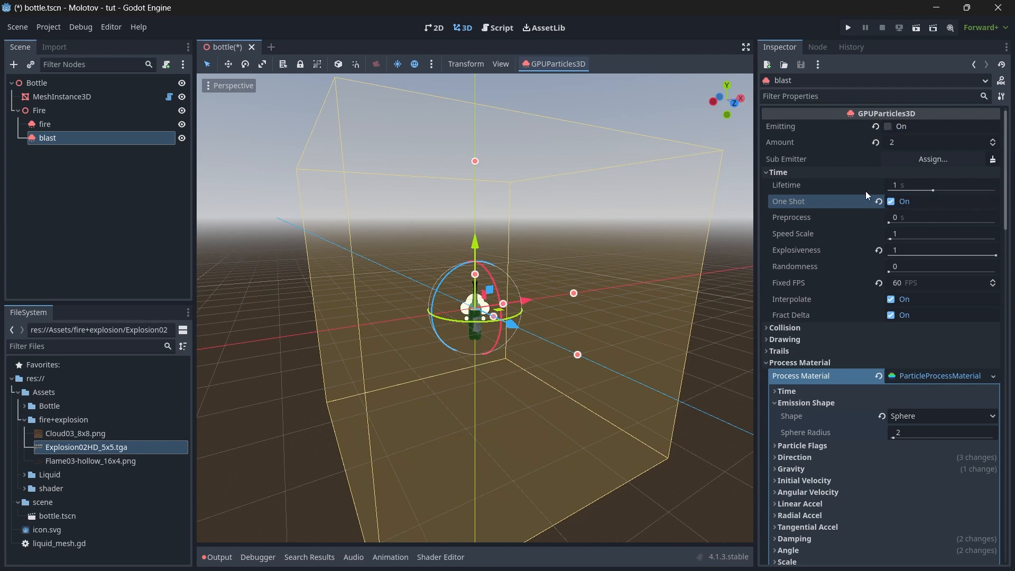
middle_drag(729, 154, 636, 163)
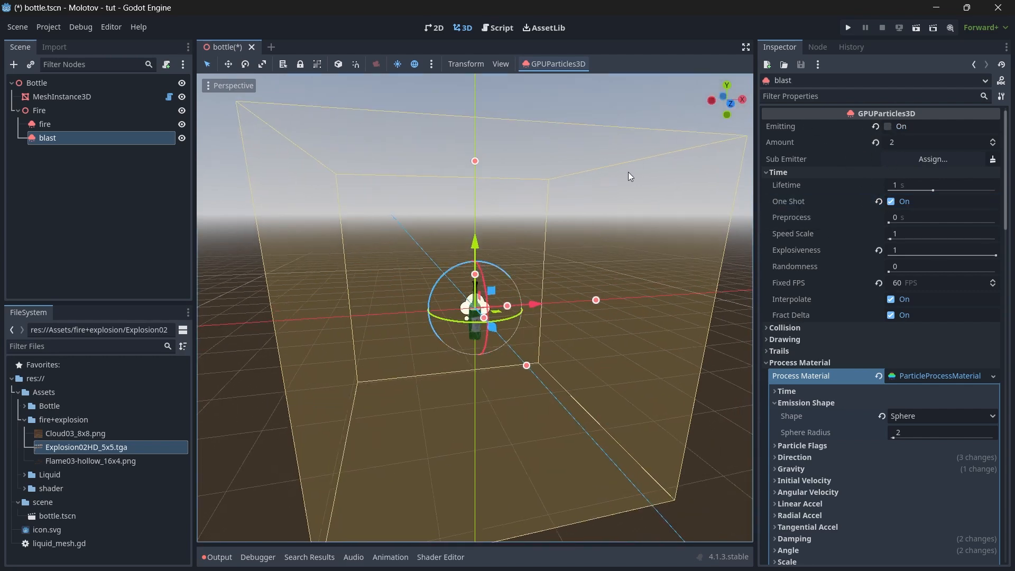
scroll(317, 262, up, 2)
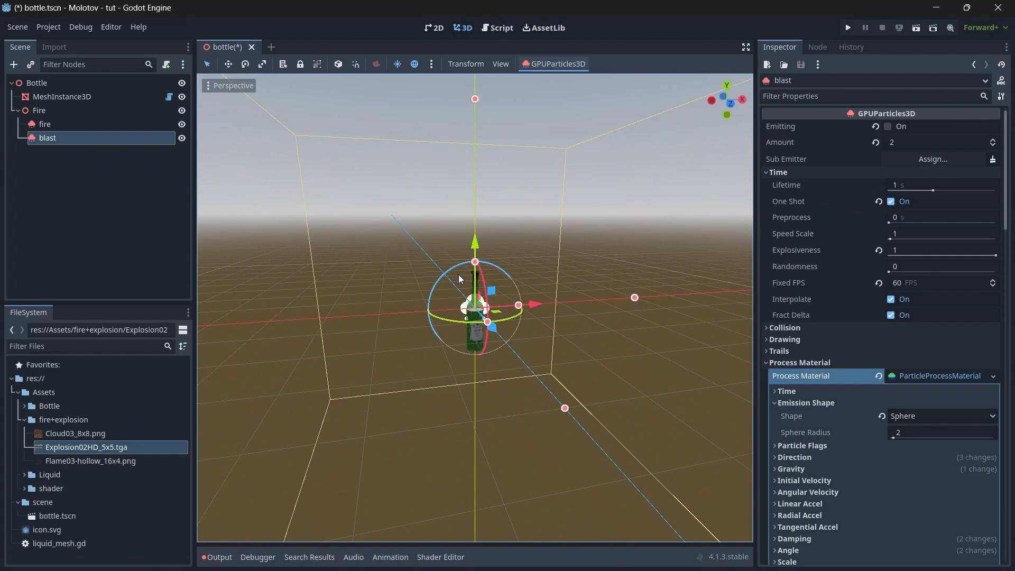
Add a GPUParticles3D node as a child of the blast node and keep it selected
key(ctrl+a)
text(gpu)
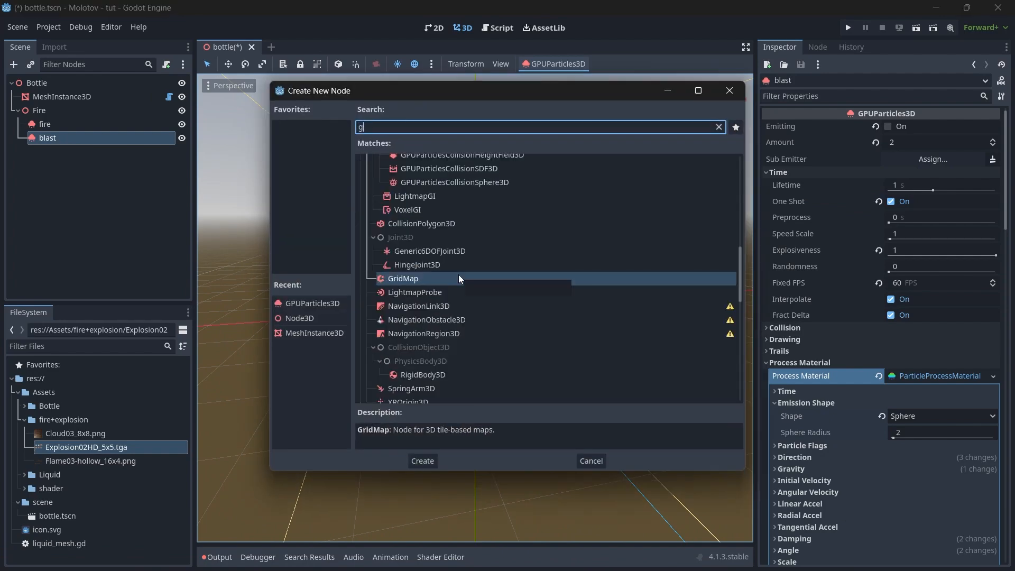
key(Return)
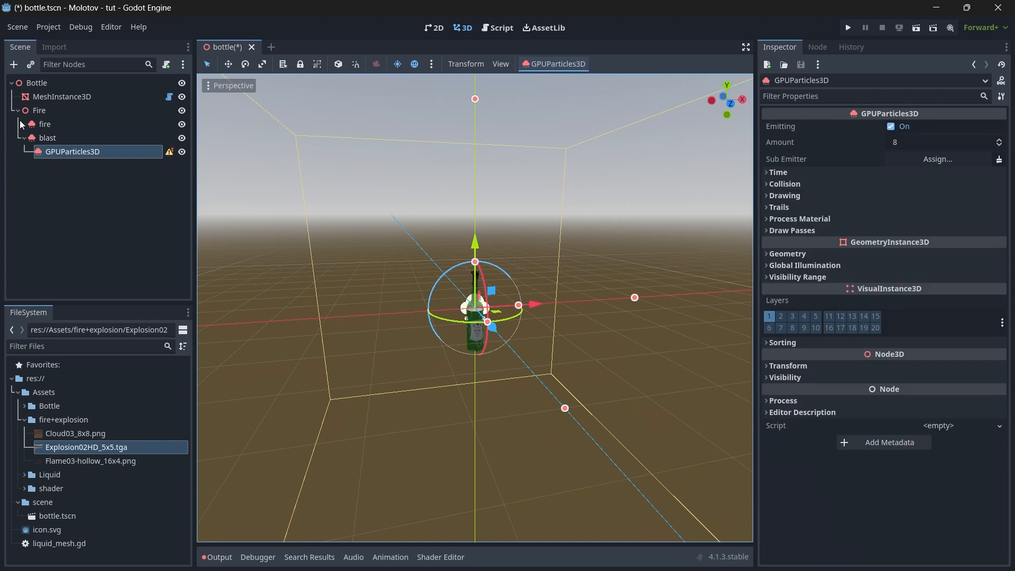
click(45, 137)
click(56, 149)
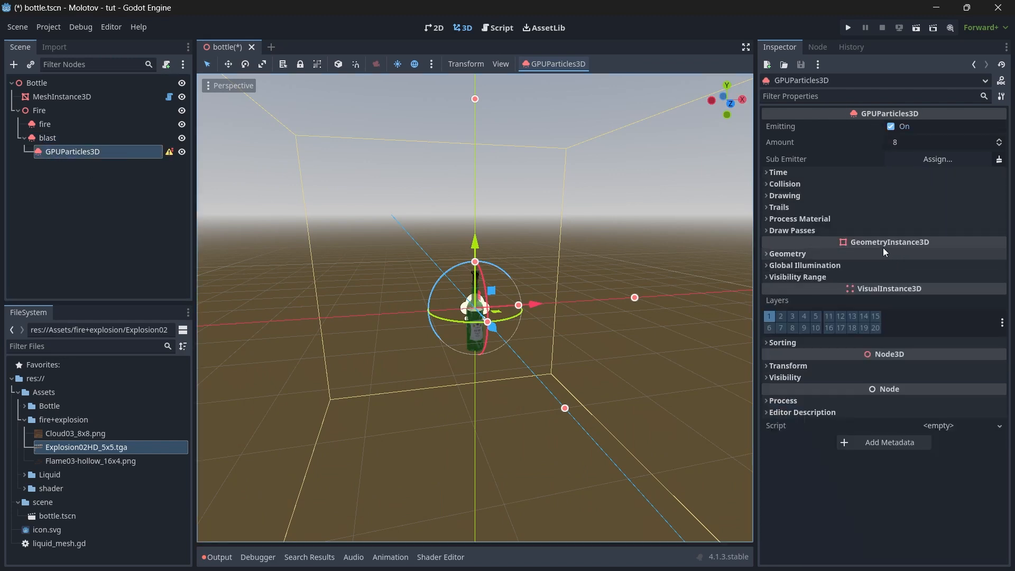
Assign a new ParticleProcessMaterial to the new GPUParticles3D node and open its settings
click(855, 219)
click(923, 232)
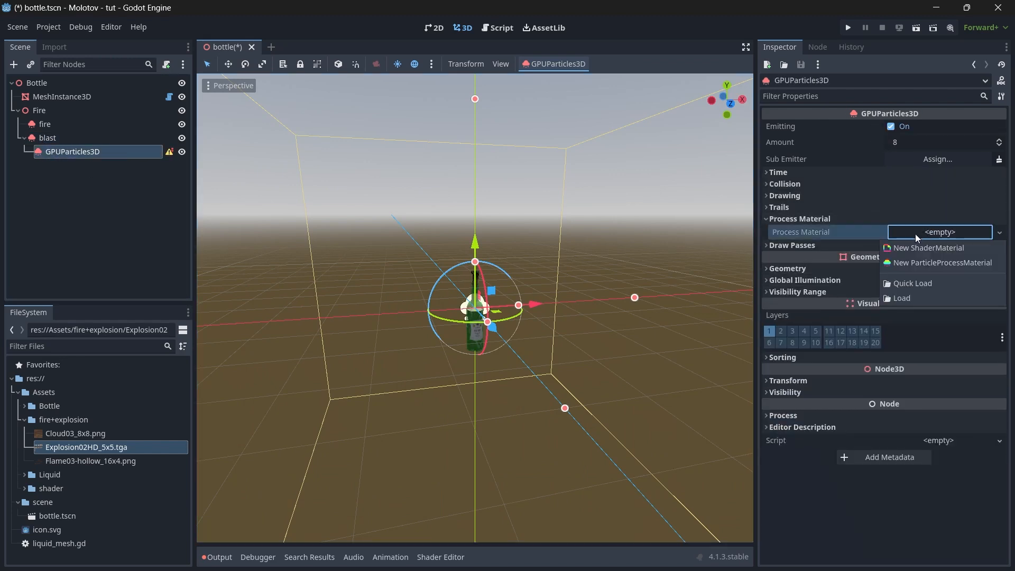
click(916, 261)
click(938, 236)
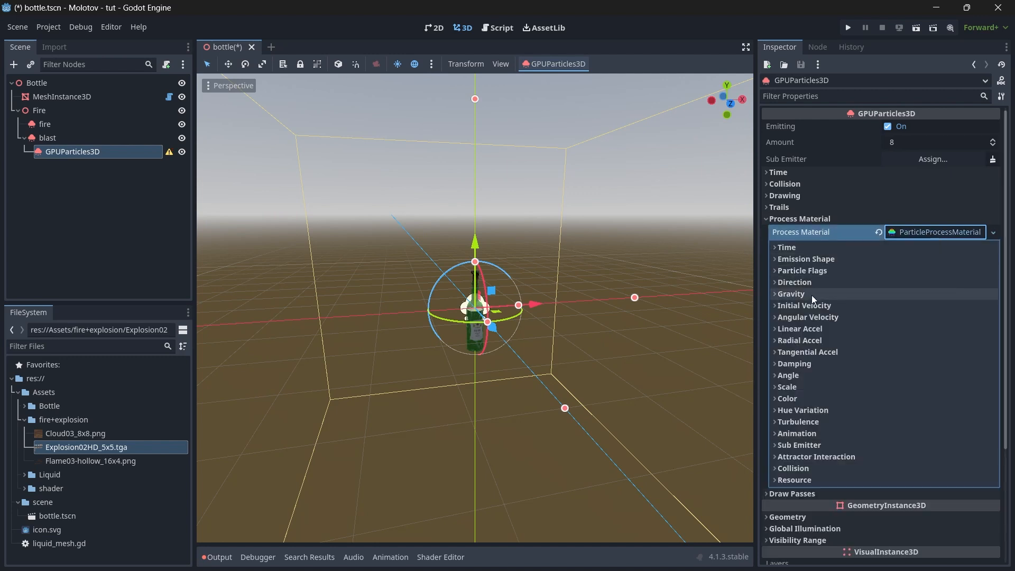
Set the new particles' Direction to x 5, y 100, z 5 in the process material
click(822, 262)
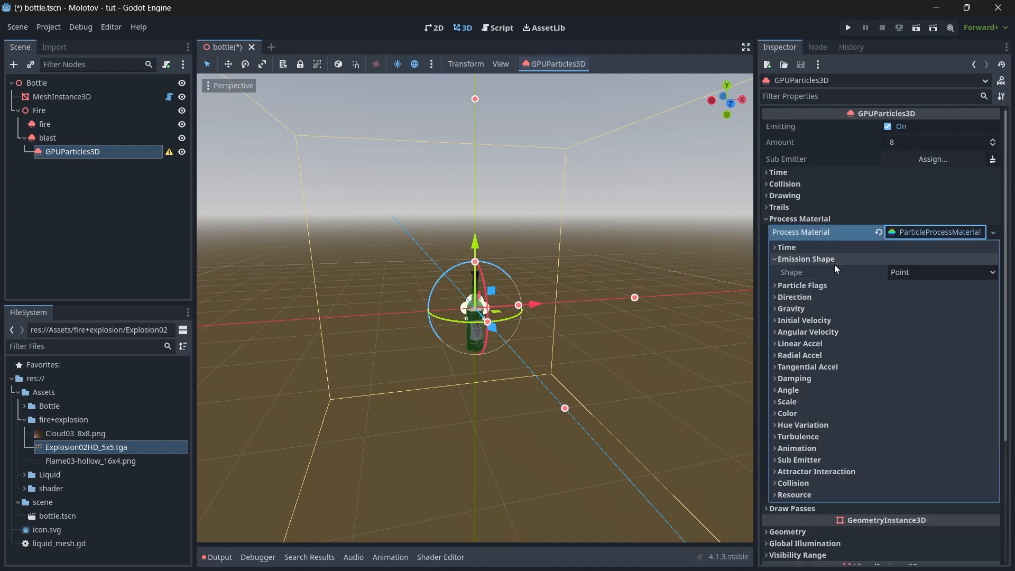
click(825, 259)
click(811, 282)
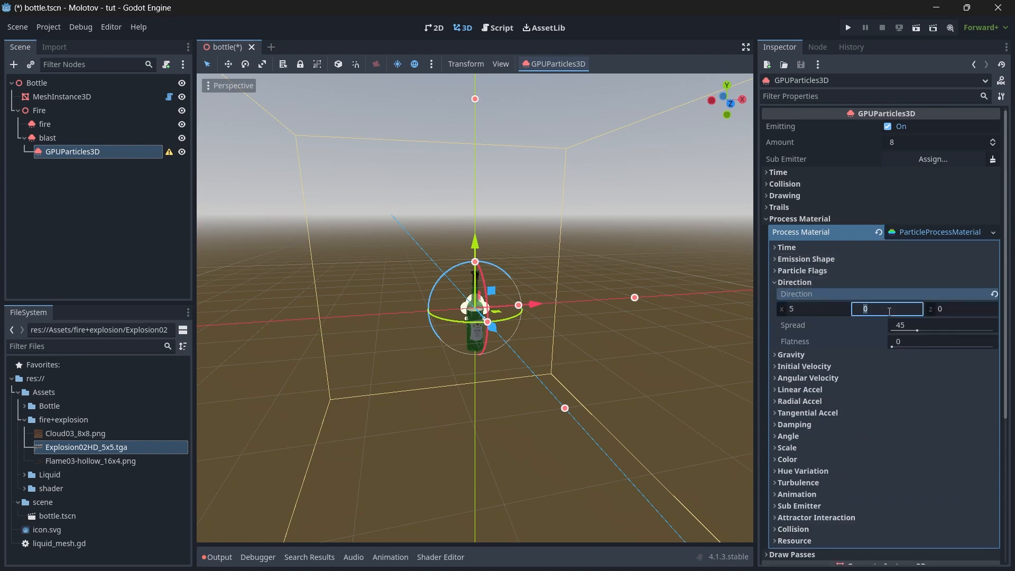
click(945, 313)
text(5)
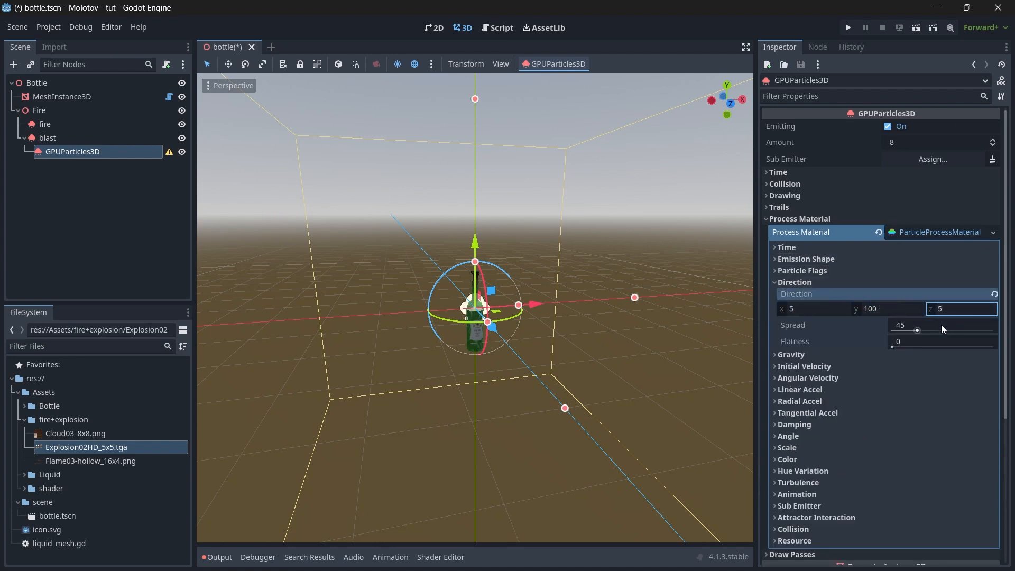
click(821, 283)
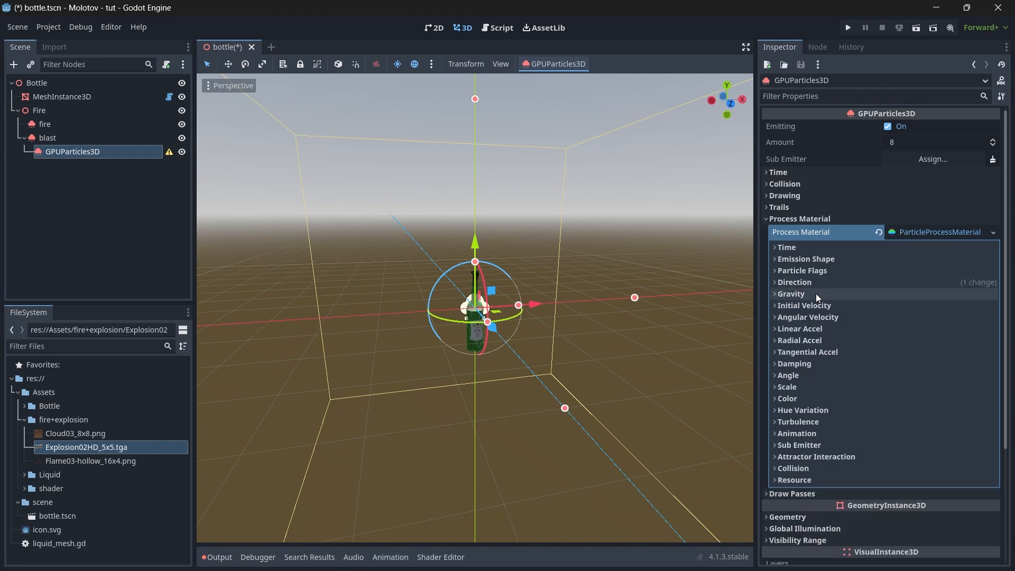
Set the new particles' Initial Velocity, with Velocity Min at 5 and a new Velocity Max
click(819, 294)
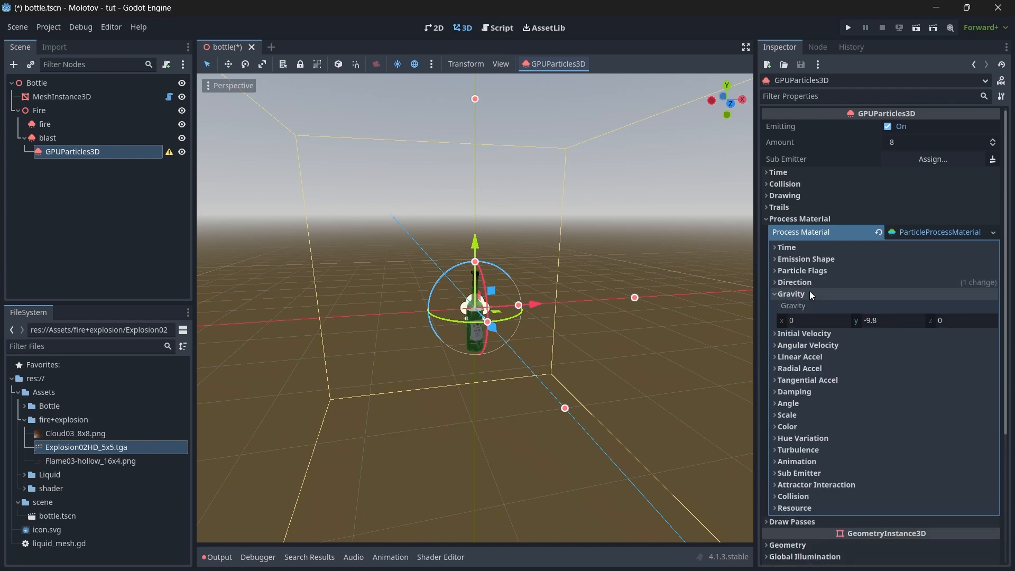
click(810, 294)
click(808, 305)
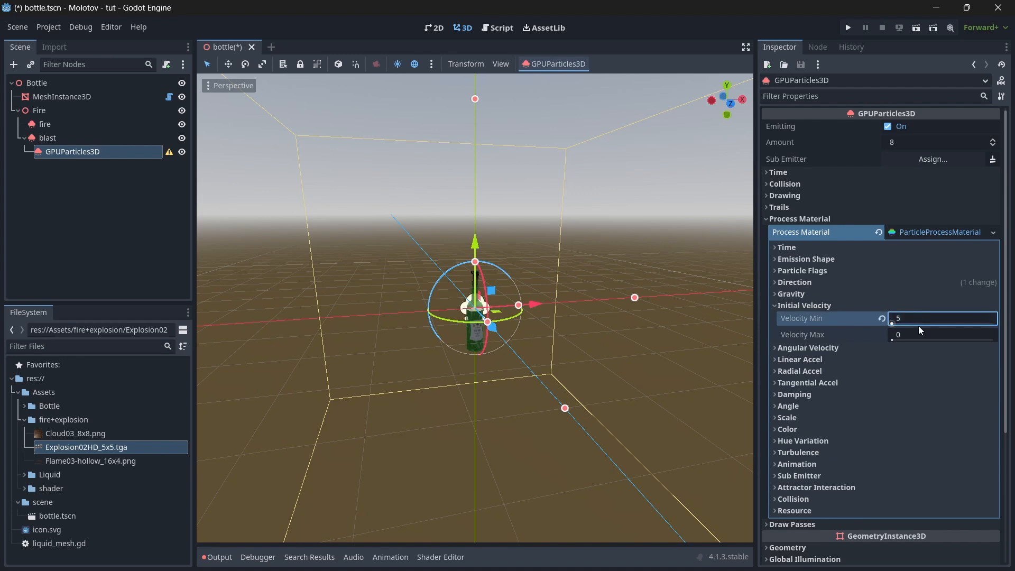
click(922, 333)
click(836, 304)
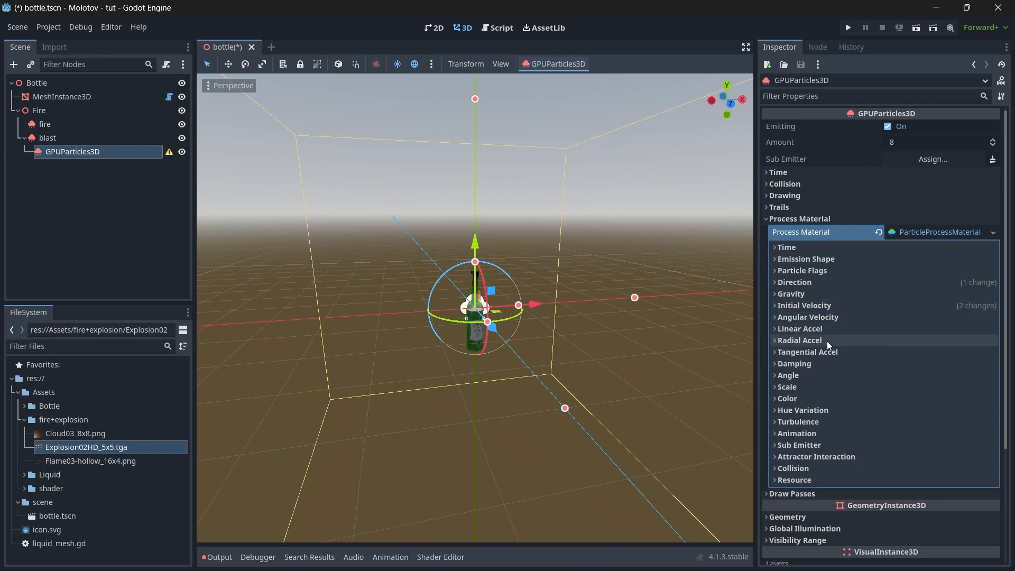
Set the new particles' Angle Max to 720 degrees
click(809, 375)
click(922, 389)
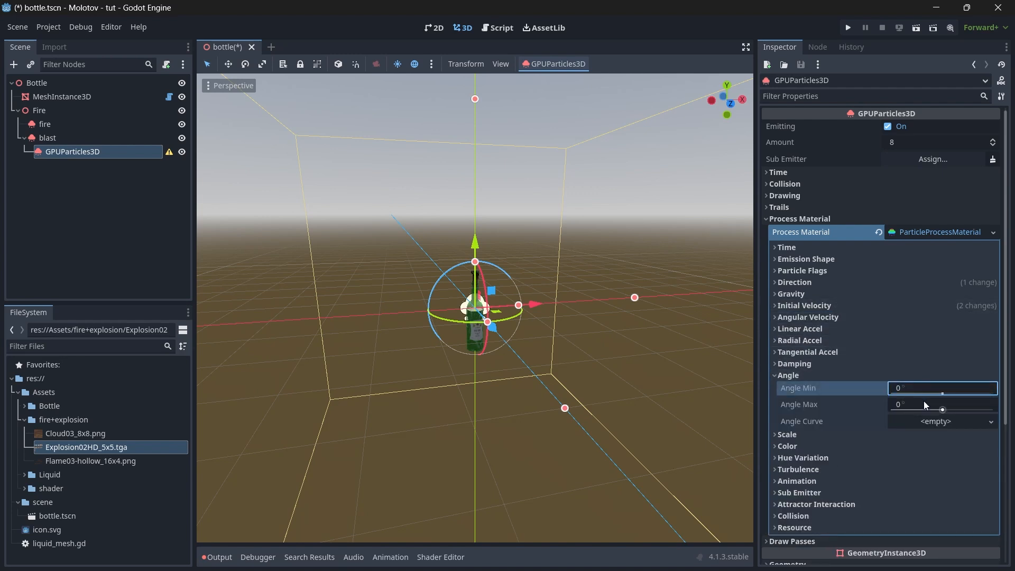
click(925, 402)
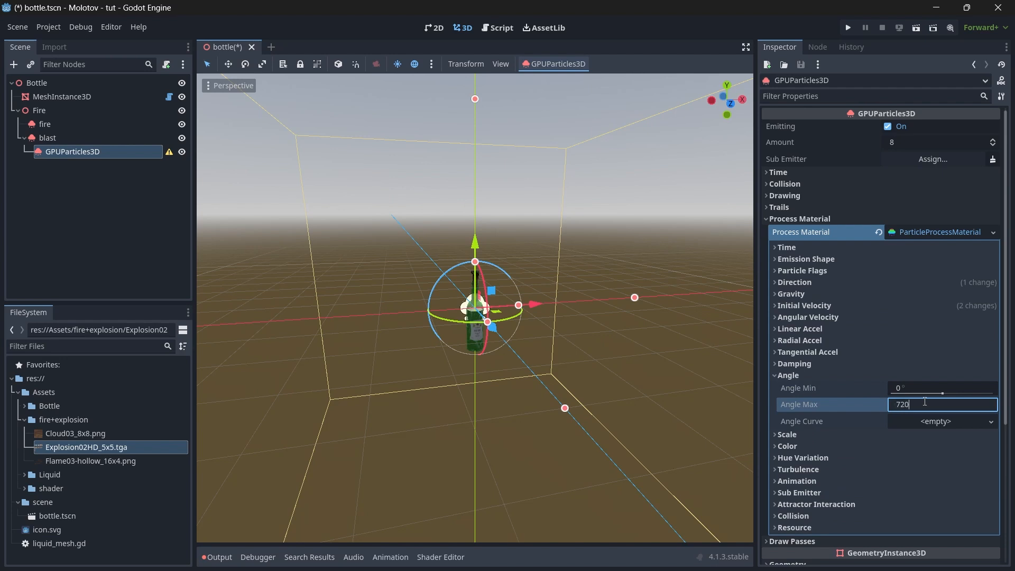
Assign a new gradient texture to the Color Ramp of the new particles' process material and open its gradient
click(845, 374)
click(822, 397)
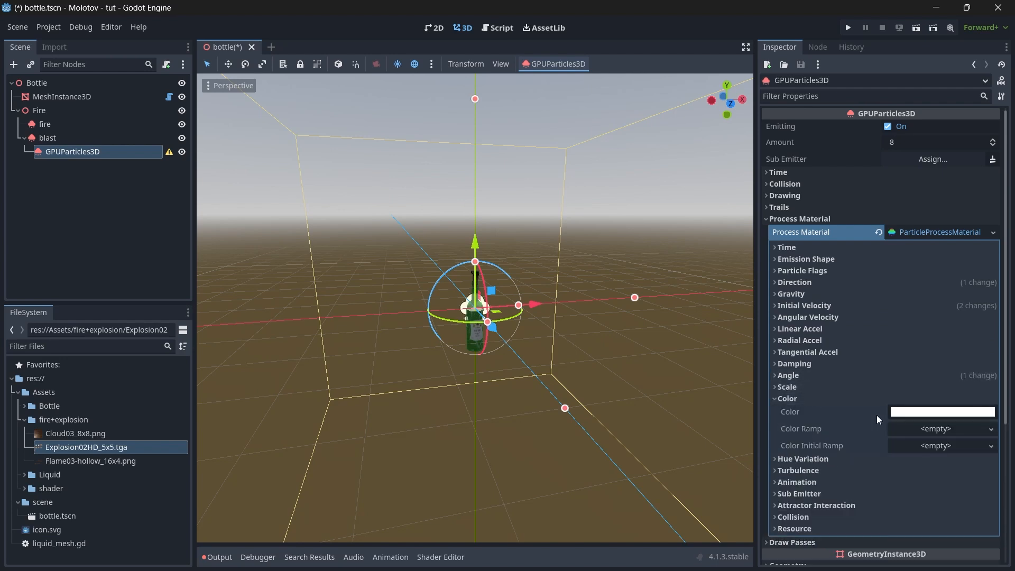
click(934, 428)
click(932, 445)
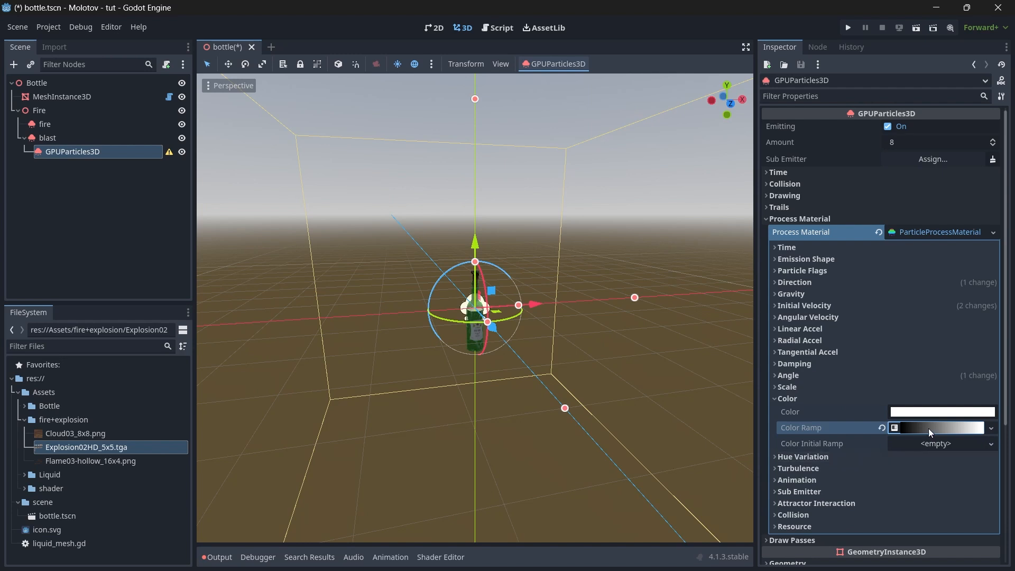
click(929, 430)
click(918, 444)
Make the color ramp gradient white, with an opaque stop in the middle and end stops at alpha 0
drag(784, 475, 740, 464)
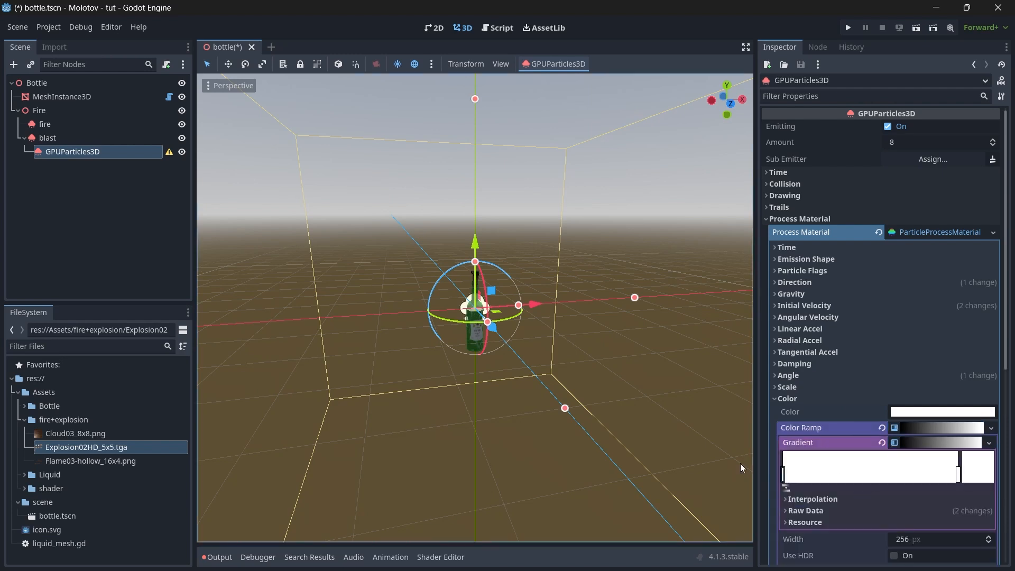
double_click(959, 474)
drag(846, 386, 744, 402)
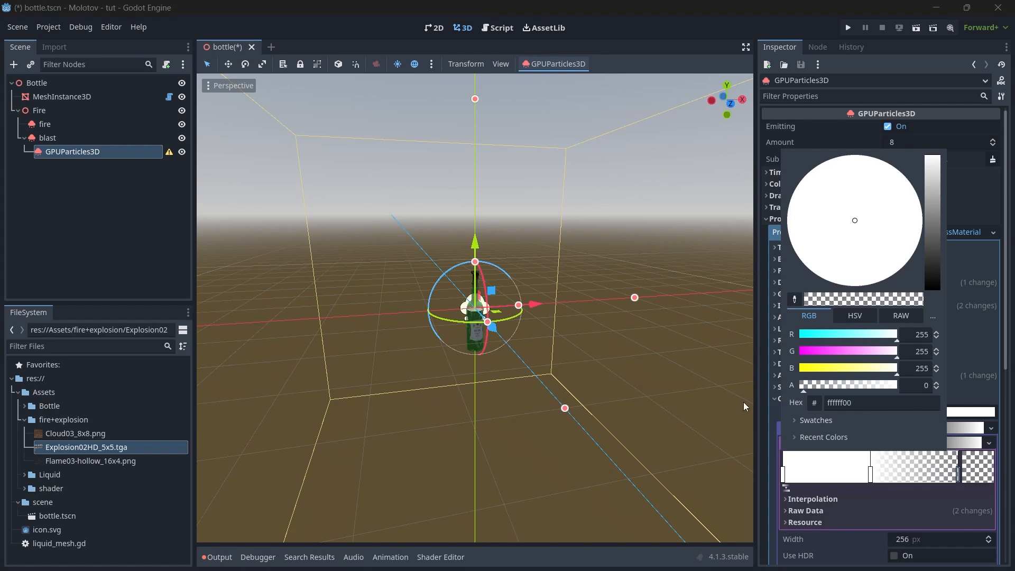
click(785, 476)
click(969, 470)
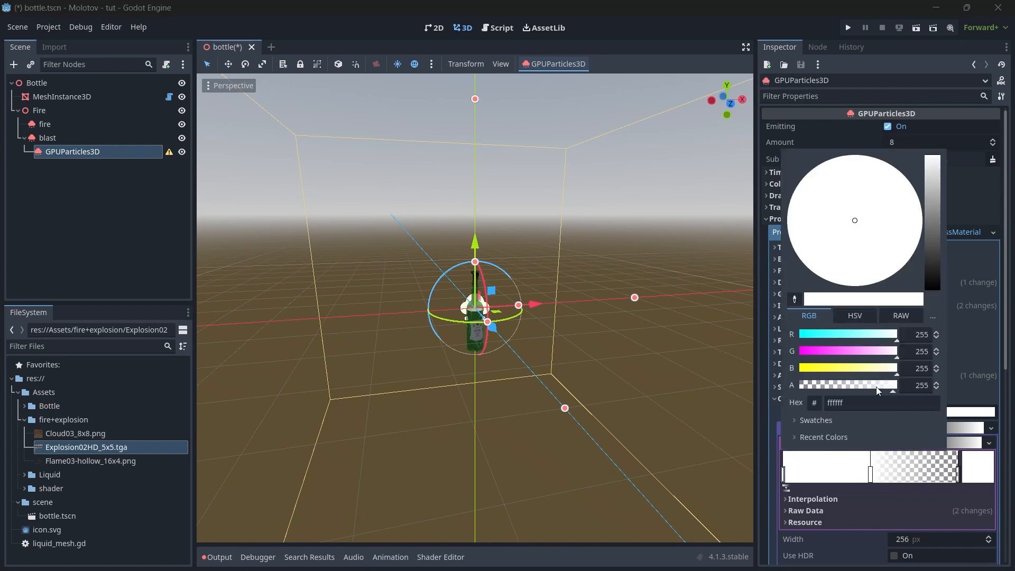
drag(877, 389, 759, 403)
click(871, 470)
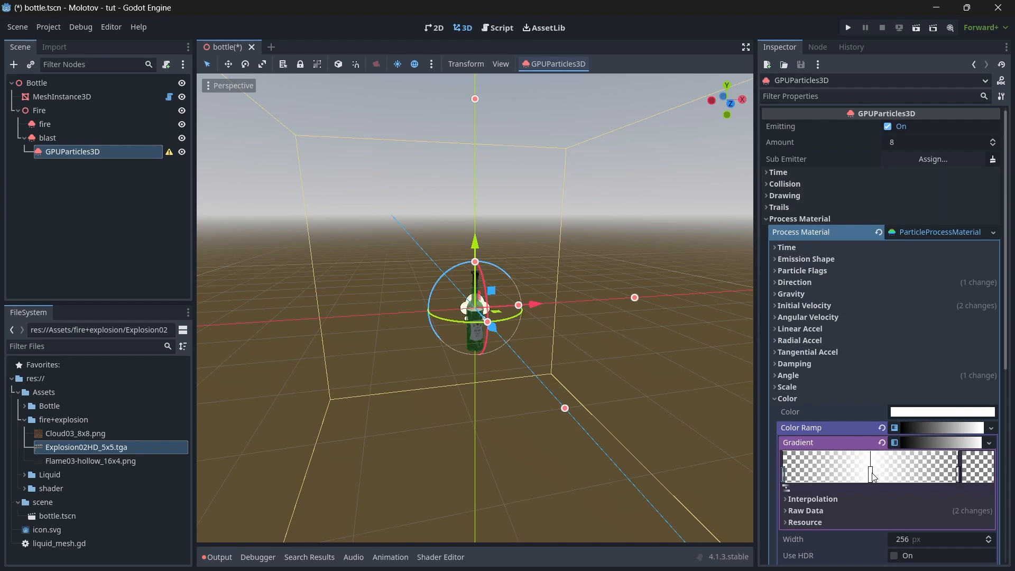
Assign a new PlaneMesh to draw pass 1 of the new particles and set its Orientation to Face Z
scroll(872, 475, down, 2)
click(789, 287)
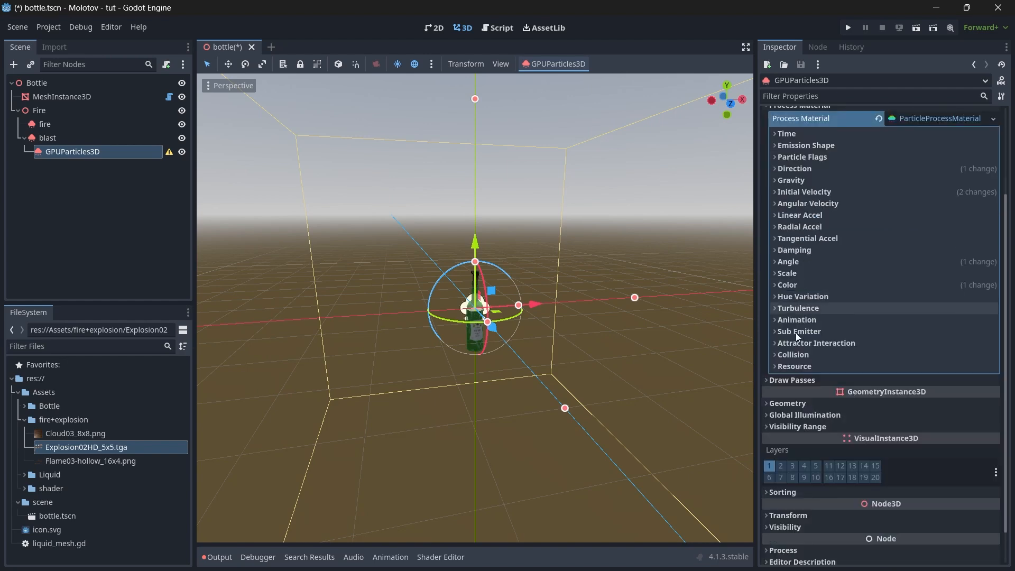
click(790, 380)
click(927, 410)
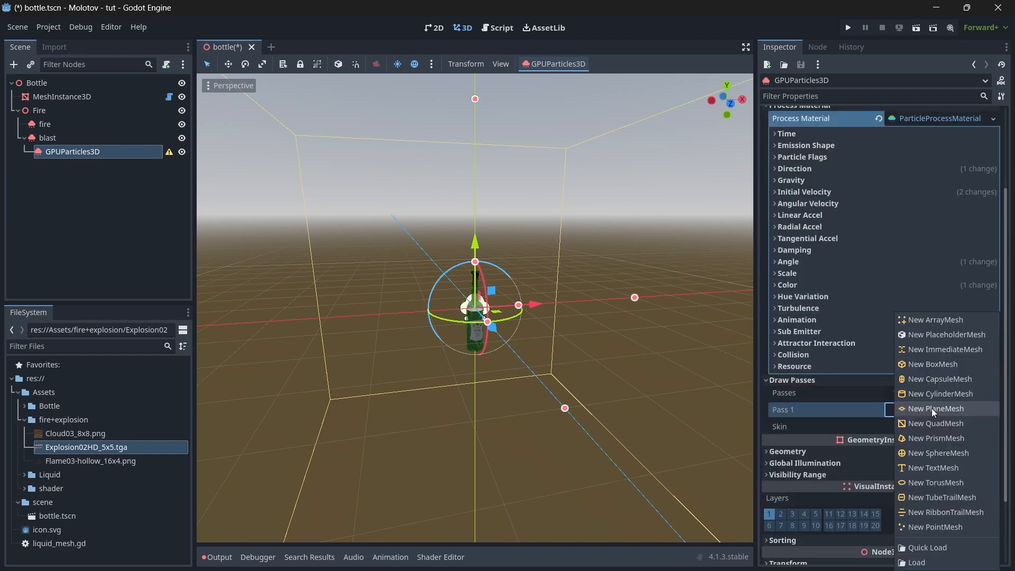
click(940, 408)
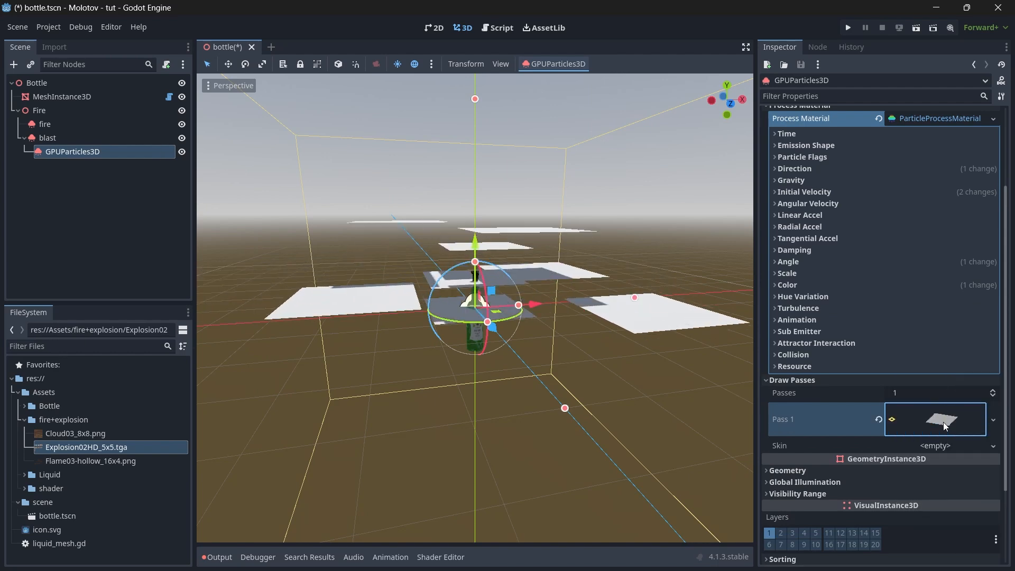
click(920, 415)
scroll(917, 416, down, 2)
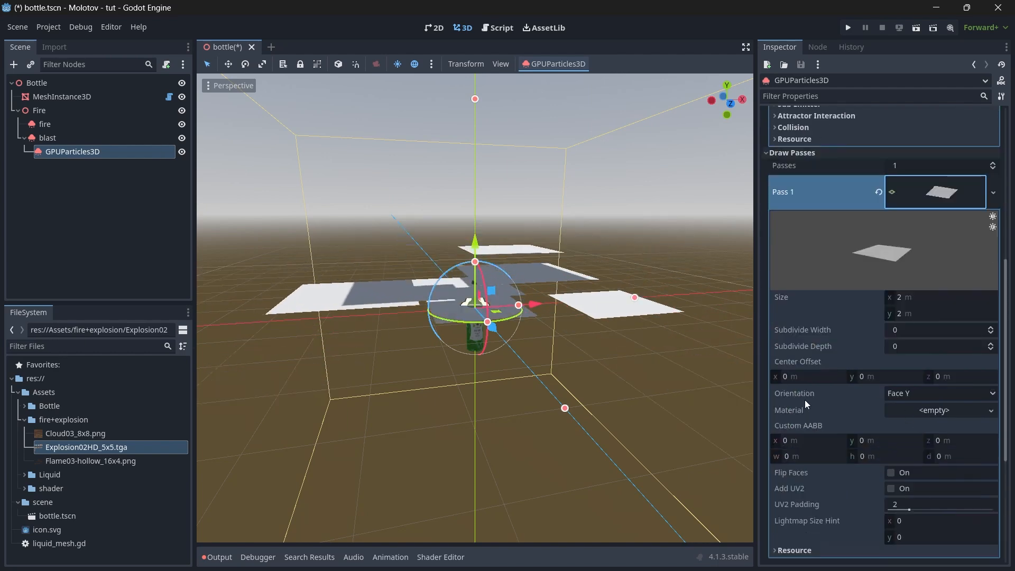
click(913, 395)
click(919, 435)
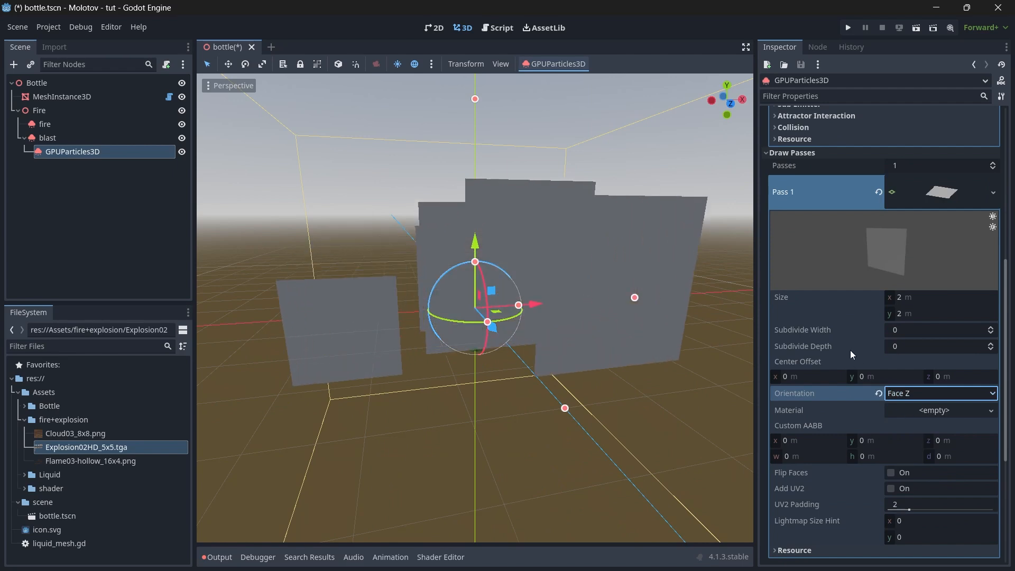
Give the new particles a new ShaderMaterial as their geometry Material Override
scroll(849, 346, up, 6)
click(804, 323)
click(788, 367)
click(924, 381)
click(929, 424)
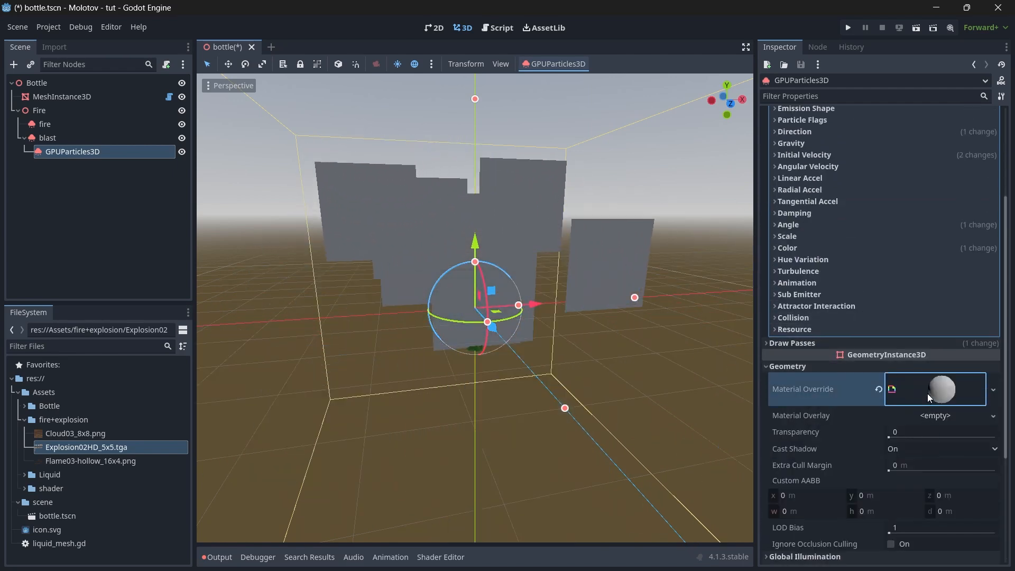
Load the existing particle flipbook shader from the project's shader folder into the new ShaderMaterial
click(934, 325)
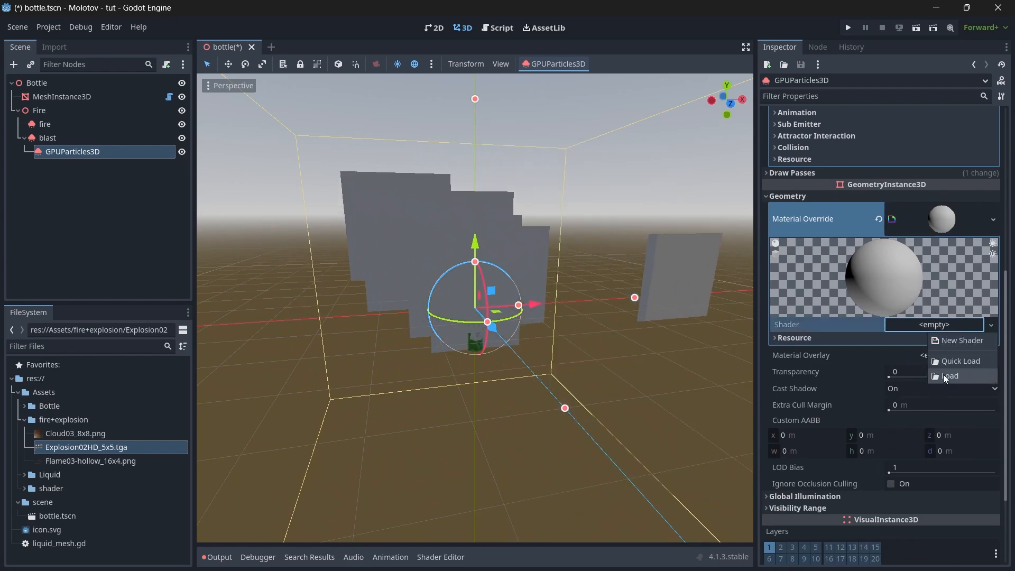
click(945, 376)
double_click(354, 172)
double_click(504, 170)
double_click(504, 171)
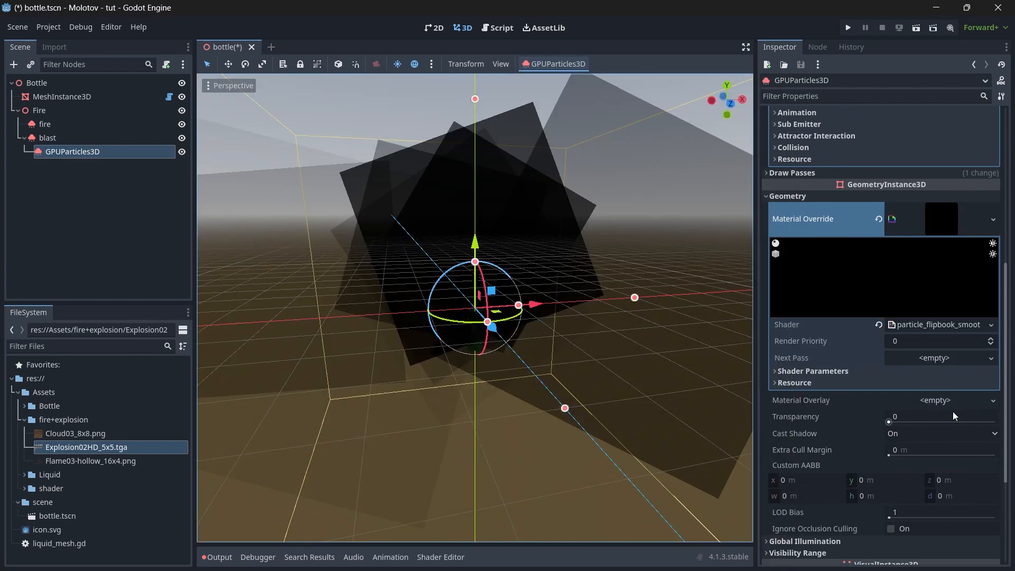
Set the shader's Albedo color to ffffff in the new particles' shader parameters
click(845, 323)
click(889, 335)
click(947, 279)
text(ffffff)
key(Return)
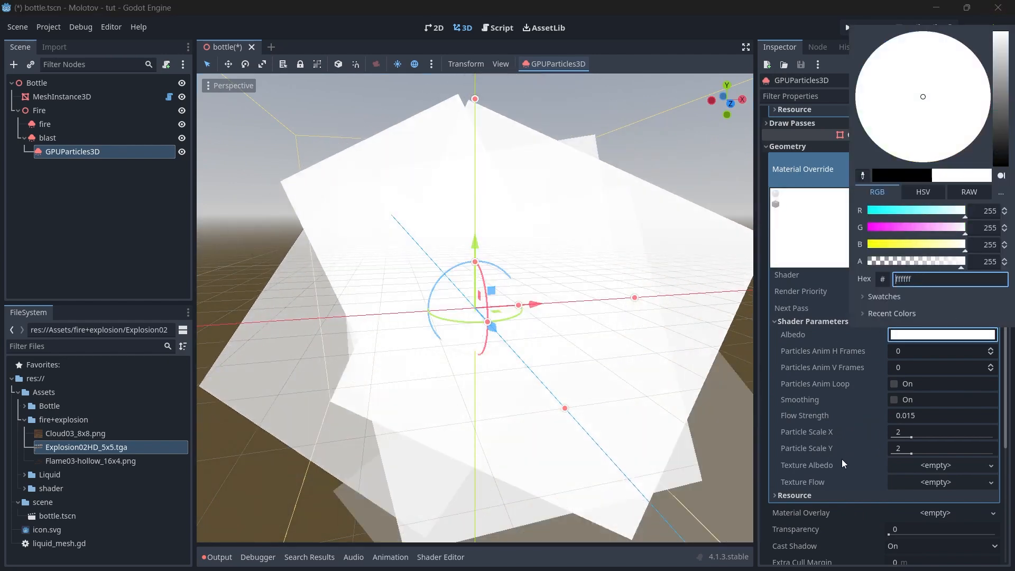
Use Cloud03_8x8.png as the shader's Texture Albedo and set Particles Anim H Frames and V Frames to 8 each
click(843, 467)
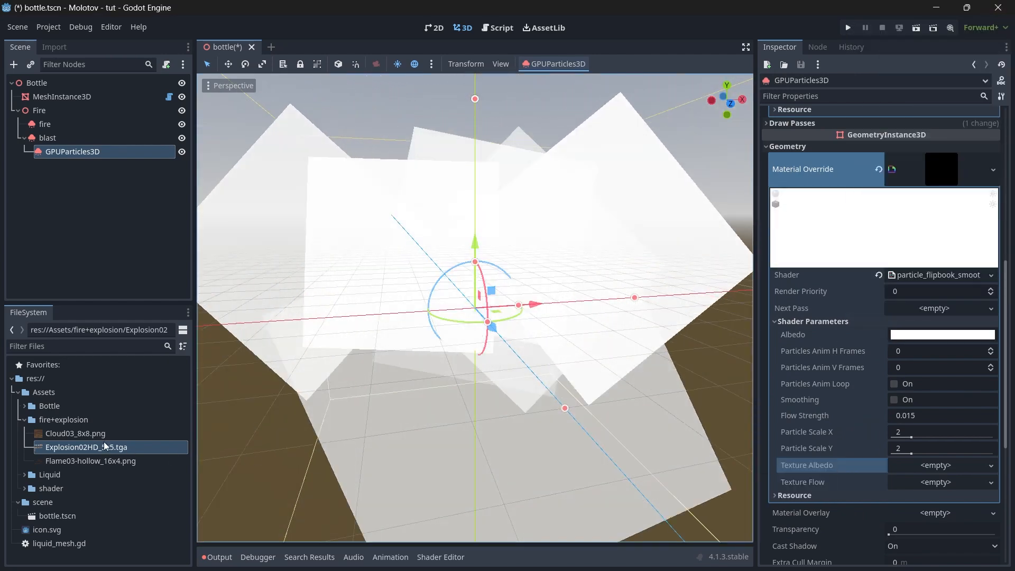
drag(74, 436, 893, 473)
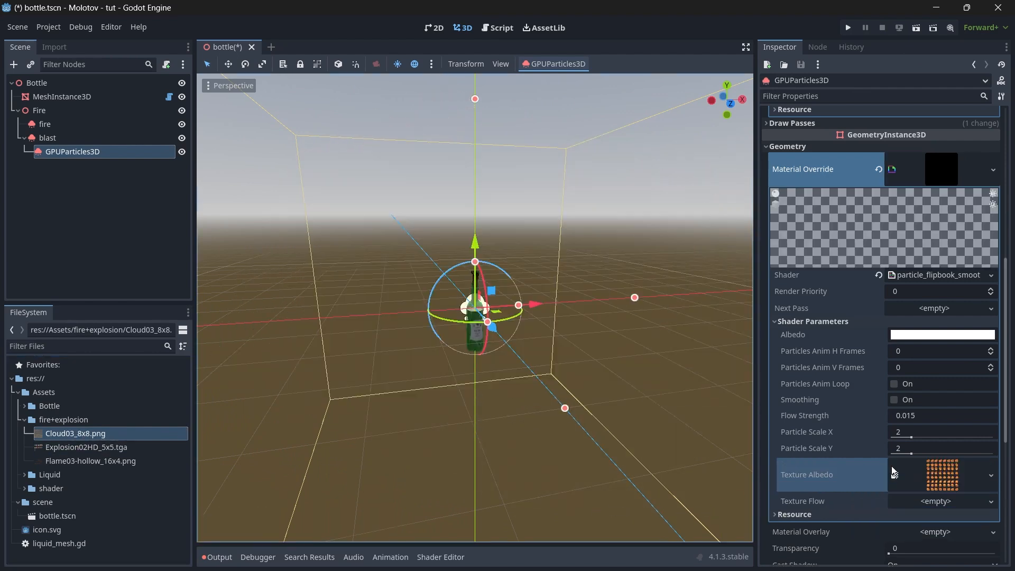
click(922, 354)
click(927, 353)
text(8)
click(931, 367)
text(8)
scroll(631, 363, down, 4)
scroll(633, 347, down, 2)
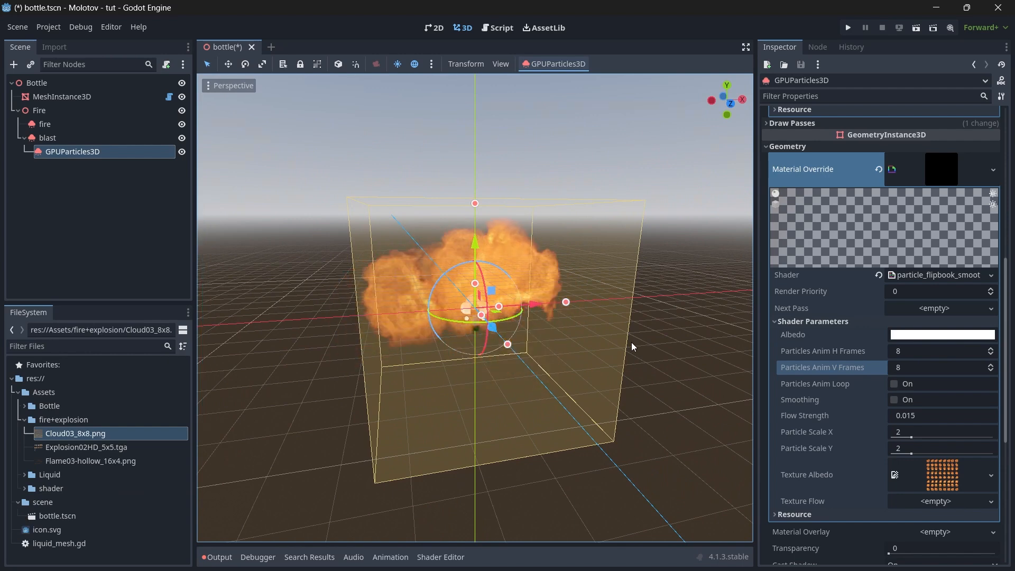
Set Particle Scale X and Particle Scale Y to 1 in the new particles' shader parameters
click(900, 432)
text(1)
click(939, 448)
text(1)
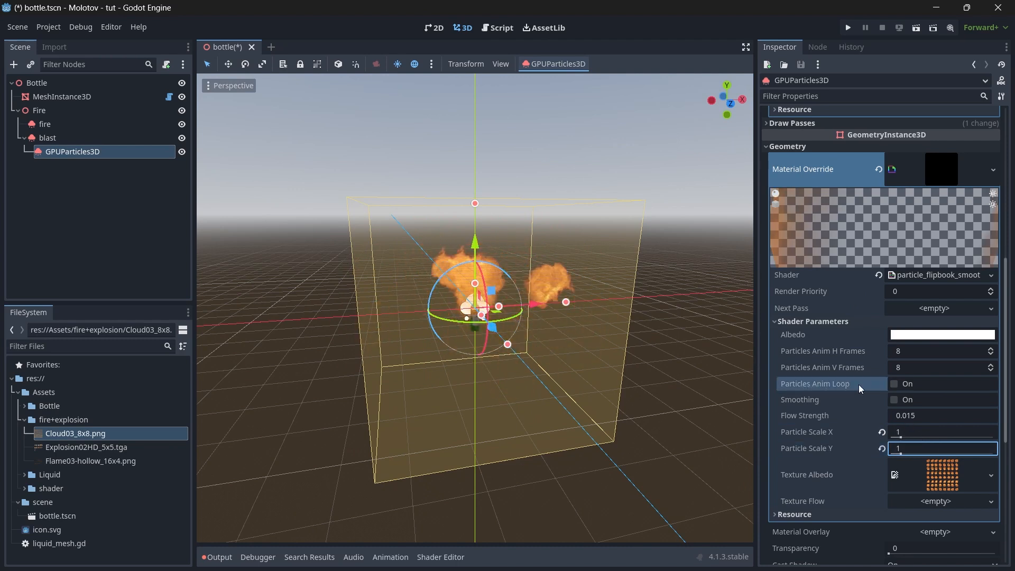
Enable Particles Anim Loop in the shader parameters of both the new particles and the blast node
click(893, 384)
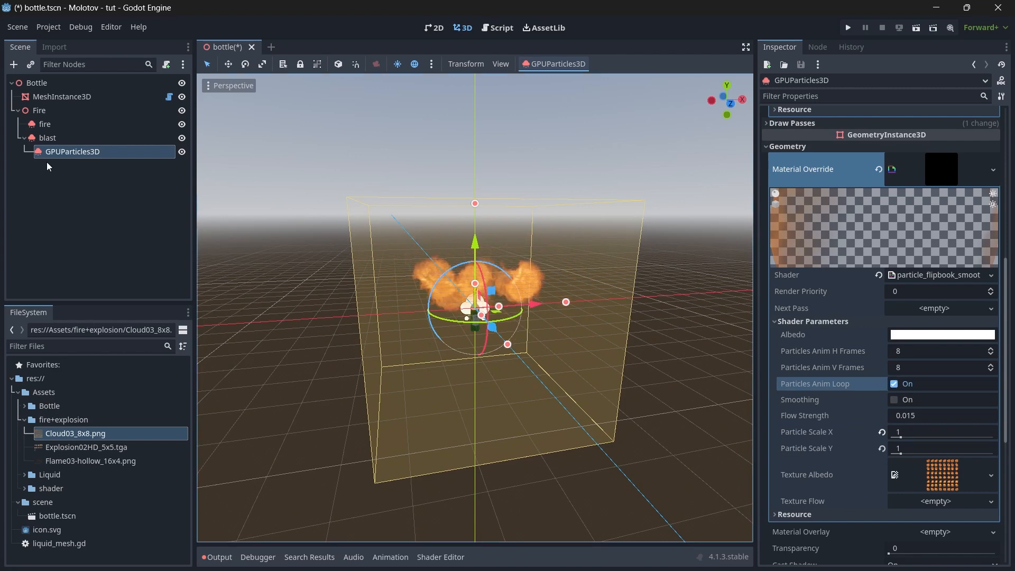
click(53, 140)
scroll(833, 390, down, 10)
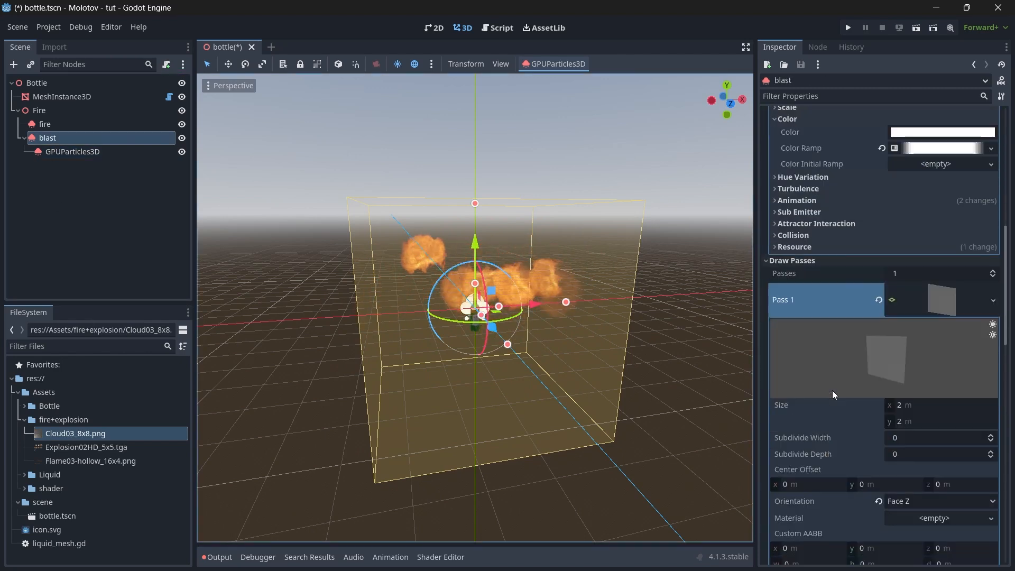
scroll(833, 392, down, 5)
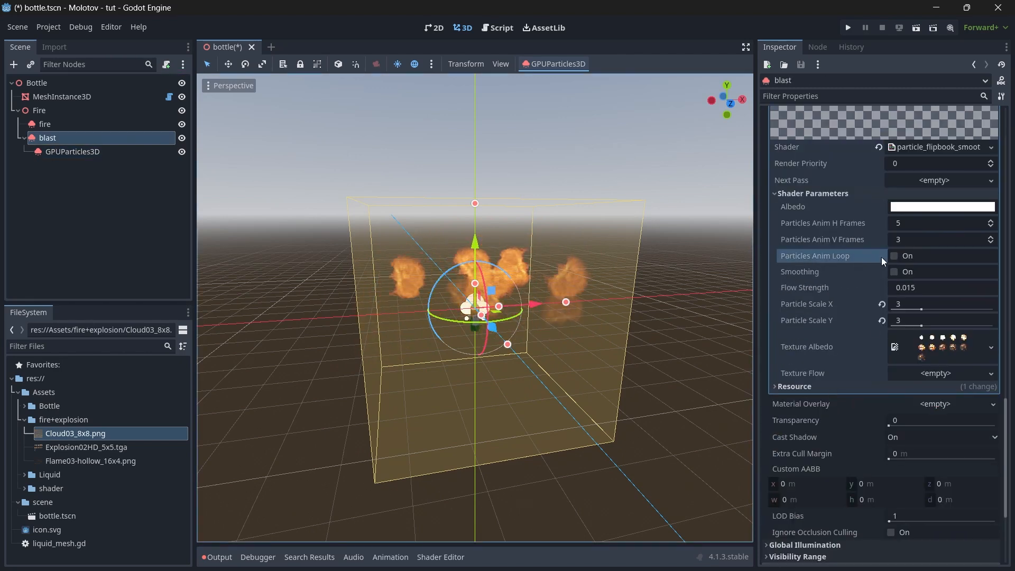
Set the Explosiveness of the blast's child particles to 1 and their Speed Scale to 2.5
click(72, 152)
scroll(849, 283, up, 12)
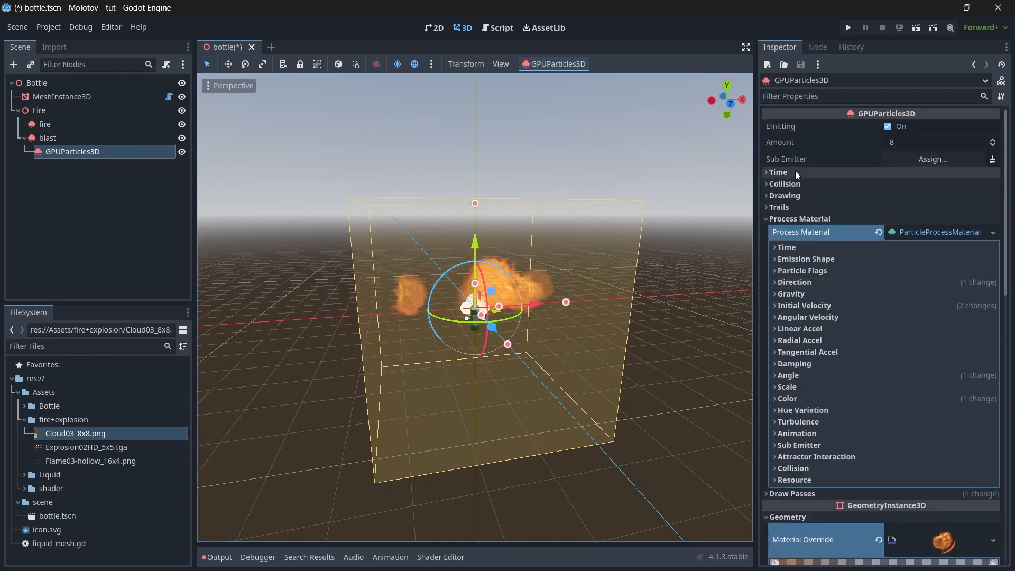
click(798, 172)
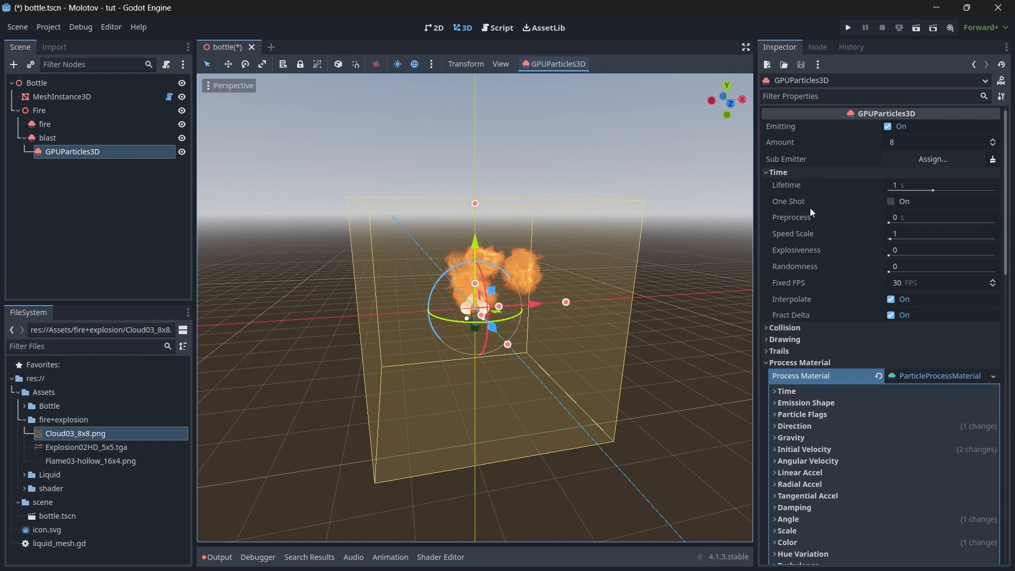
click(929, 249)
text(1)
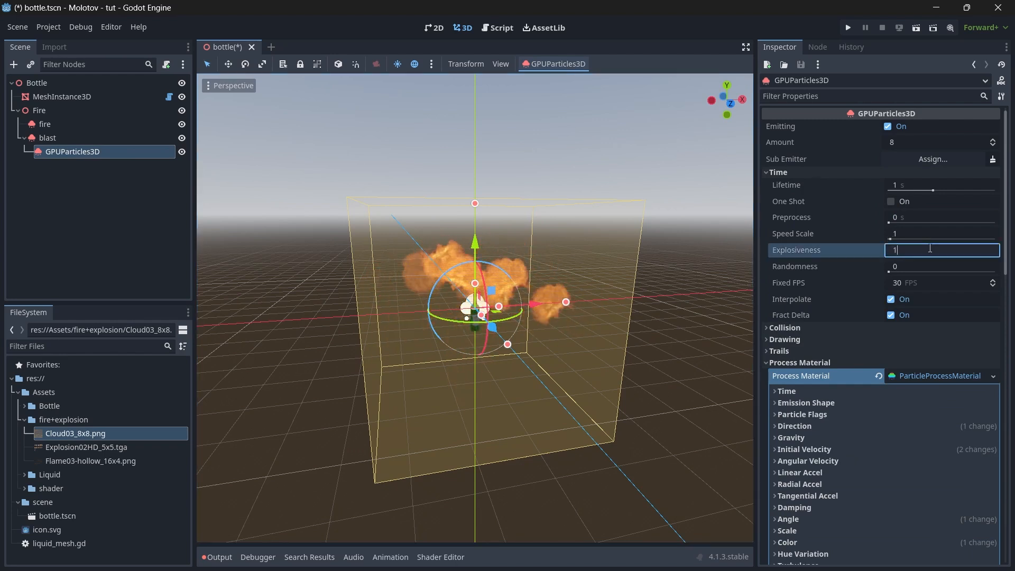
click(932, 235)
text(2.5)
key(Return)
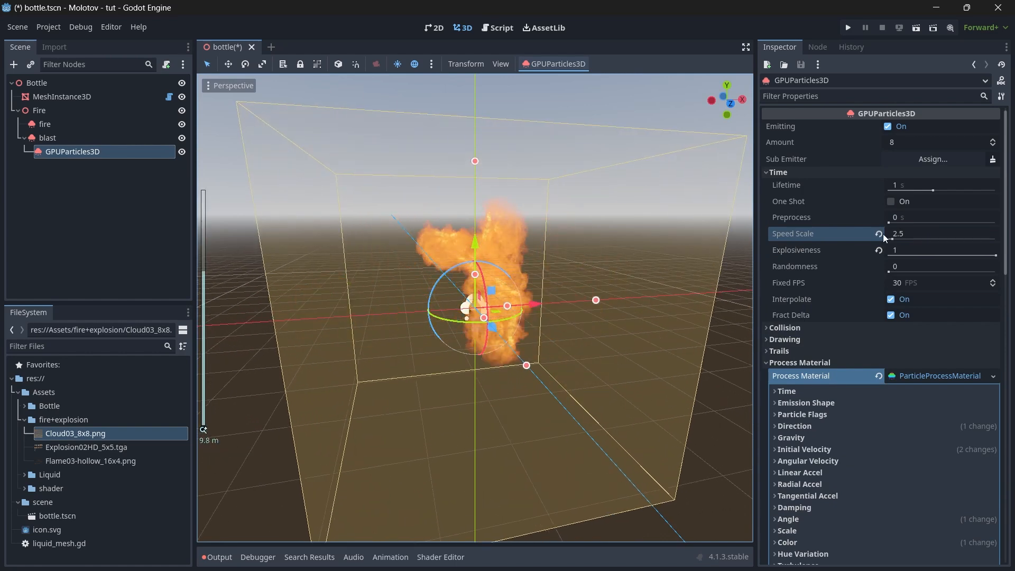
Set the child particles' Fixed FPS to 60 and their Amount to 50
click(909, 284)
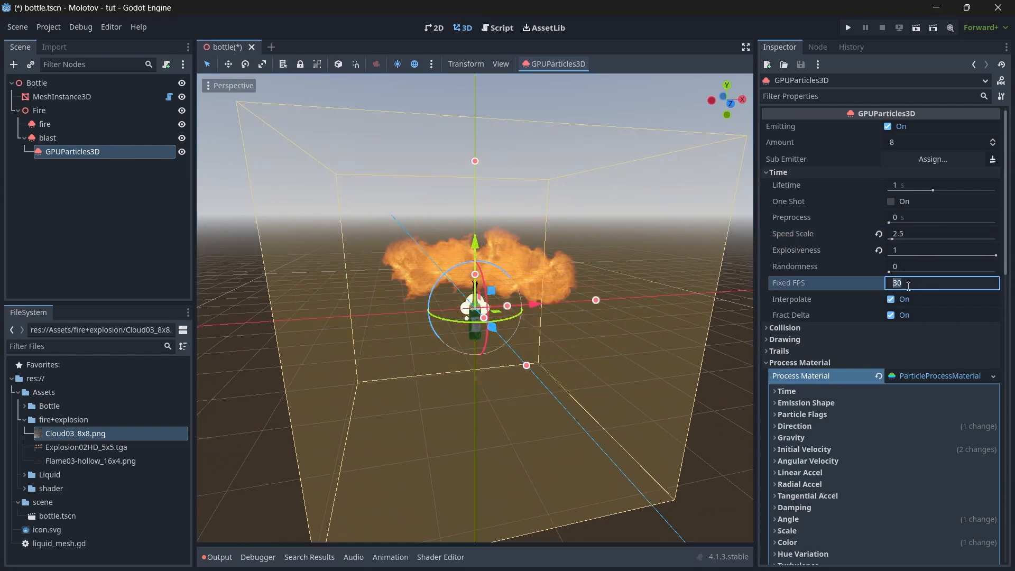
text(60)
key(Return)
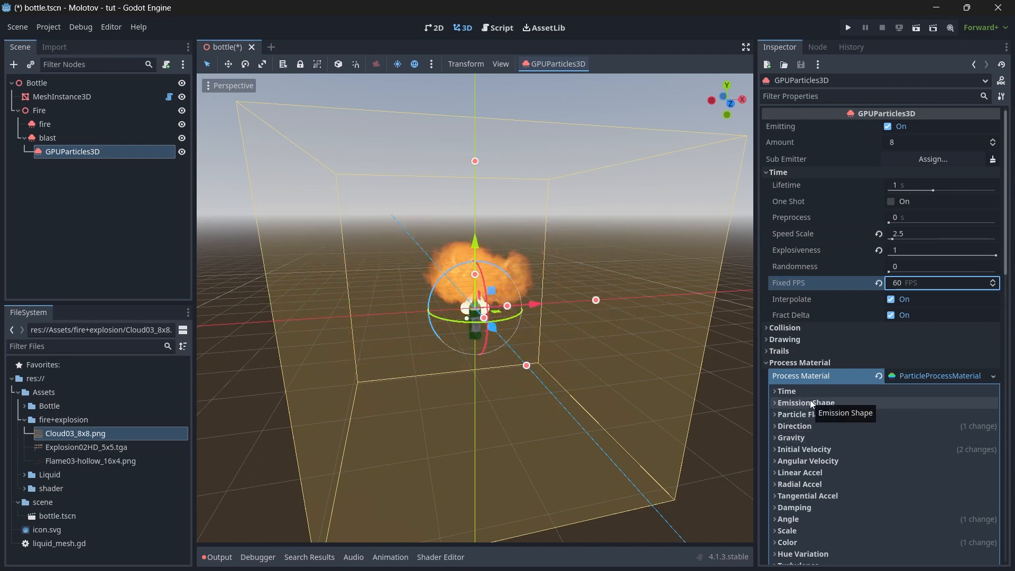
click(912, 141)
text(50)
key(Return)
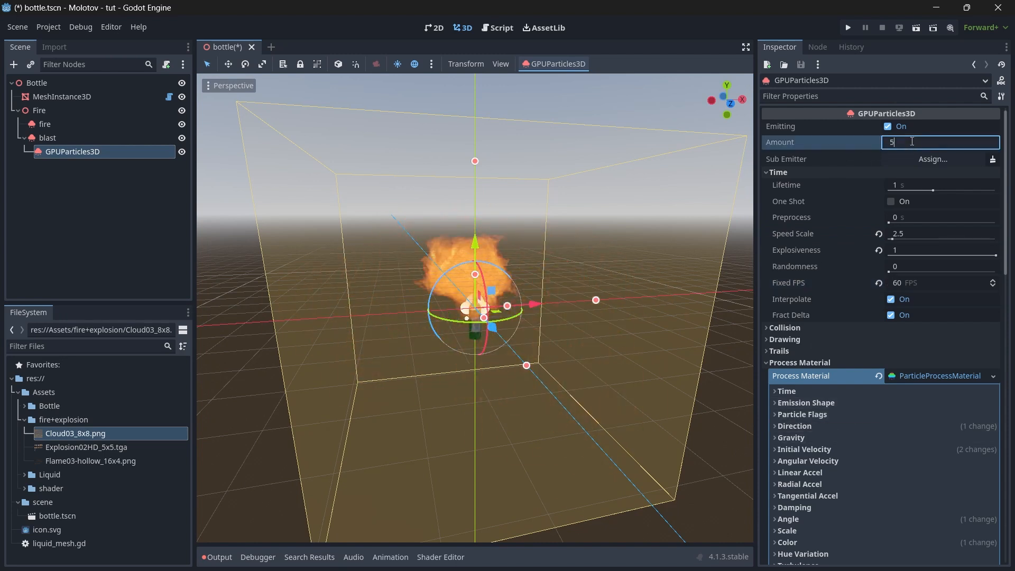
Save the bottle scene
scroll(405, 227, down, 5)
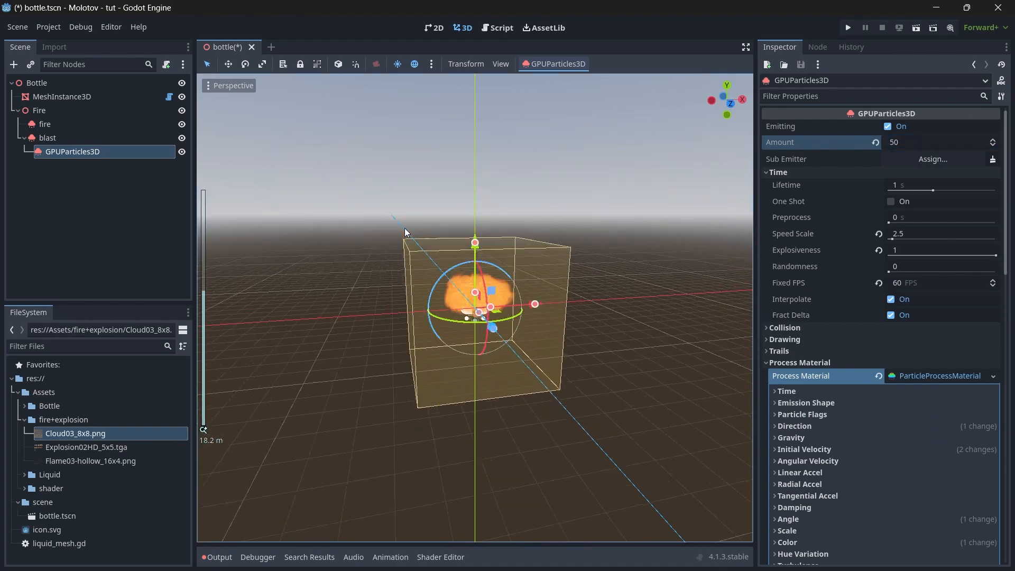
scroll(405, 227, up, 3)
drag(741, 93, 659, 205)
key(ctrl+s)
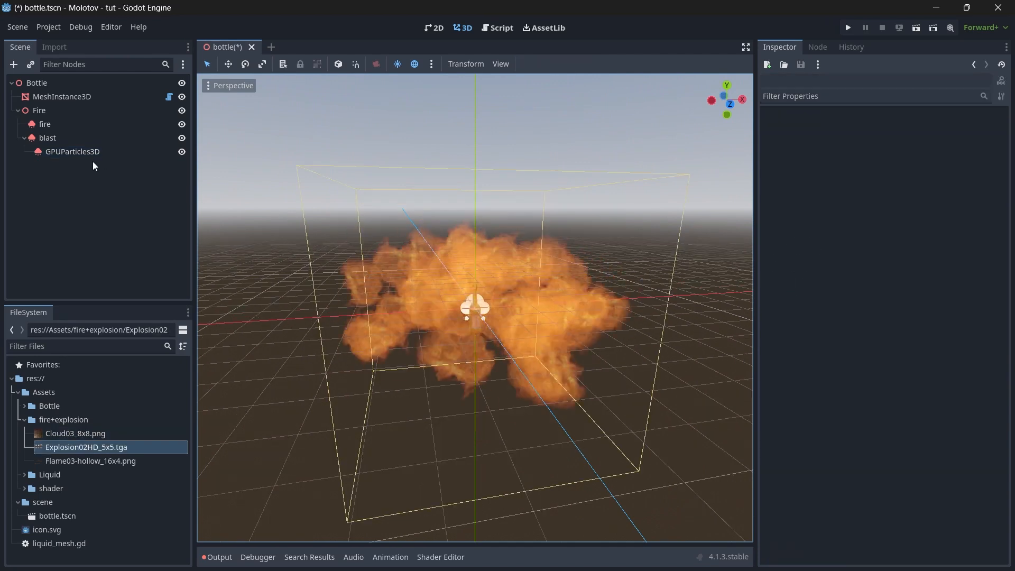
Enable One Shot for the blast's child GPUParticles3D node
click(77, 151)
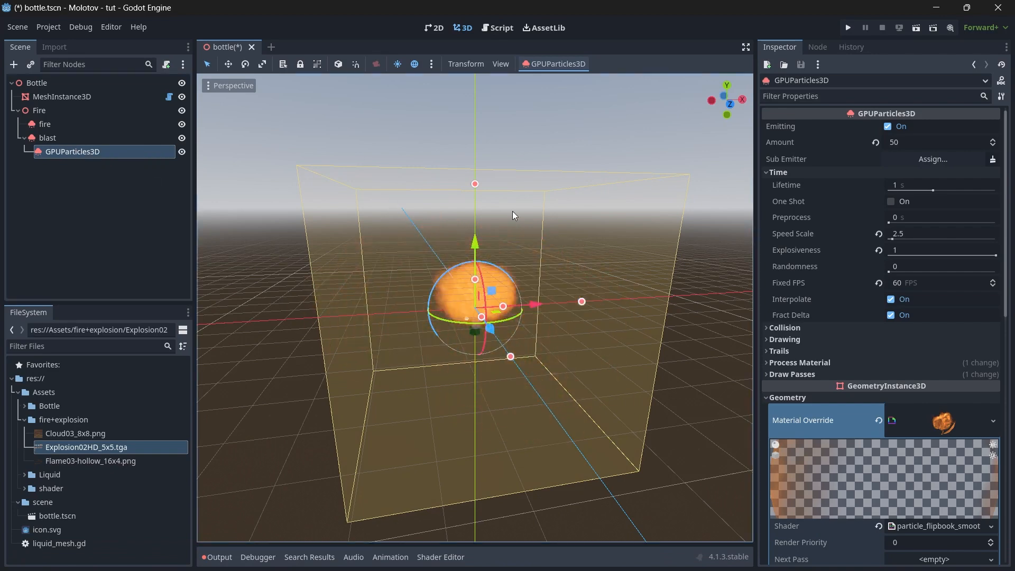
click(891, 201)
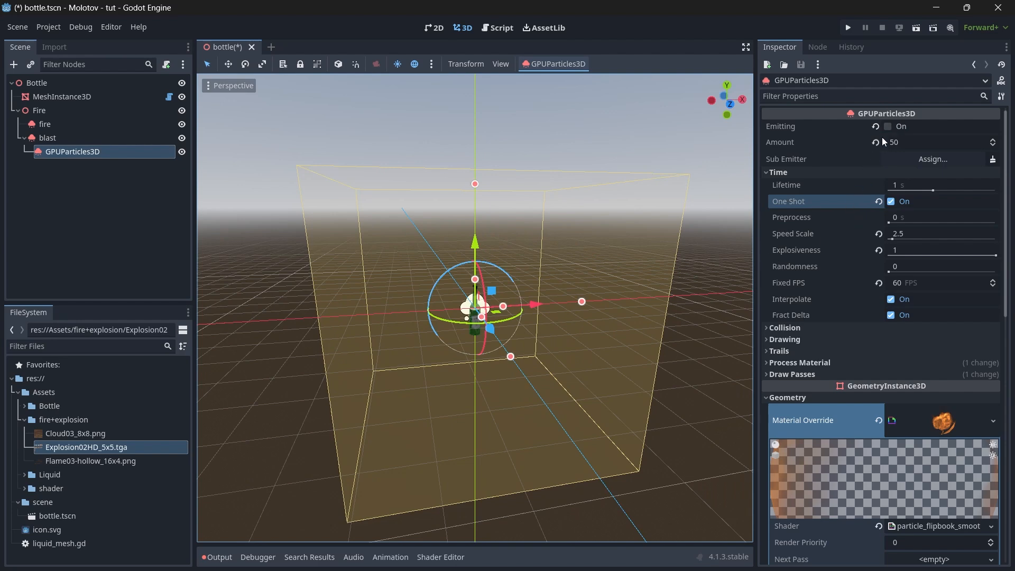
click(770, 172)
Add a second GPUParticles3D node as a child of the blast node
click(108, 125)
click(89, 138)
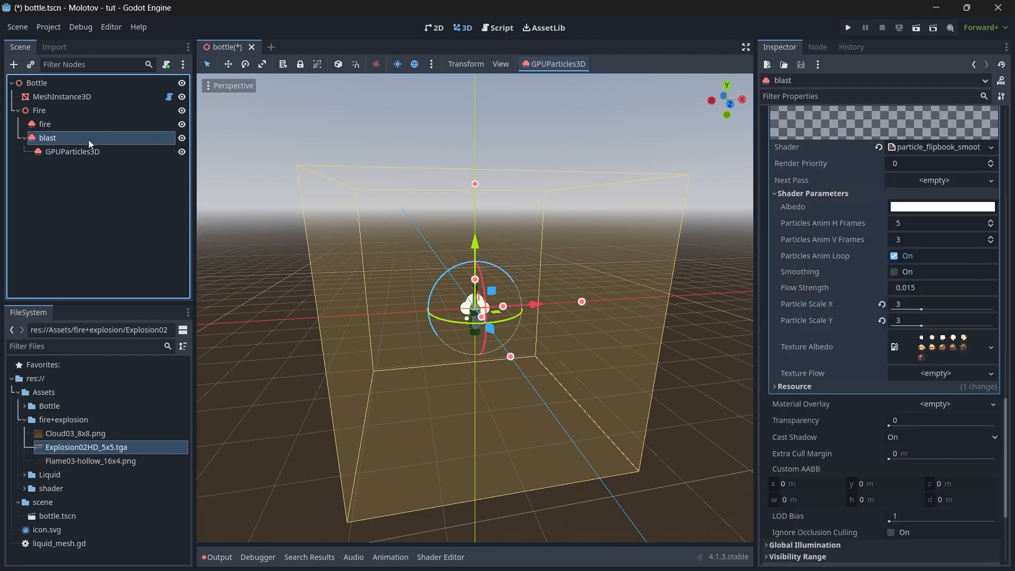
key(ctrl+a)
key(Return)
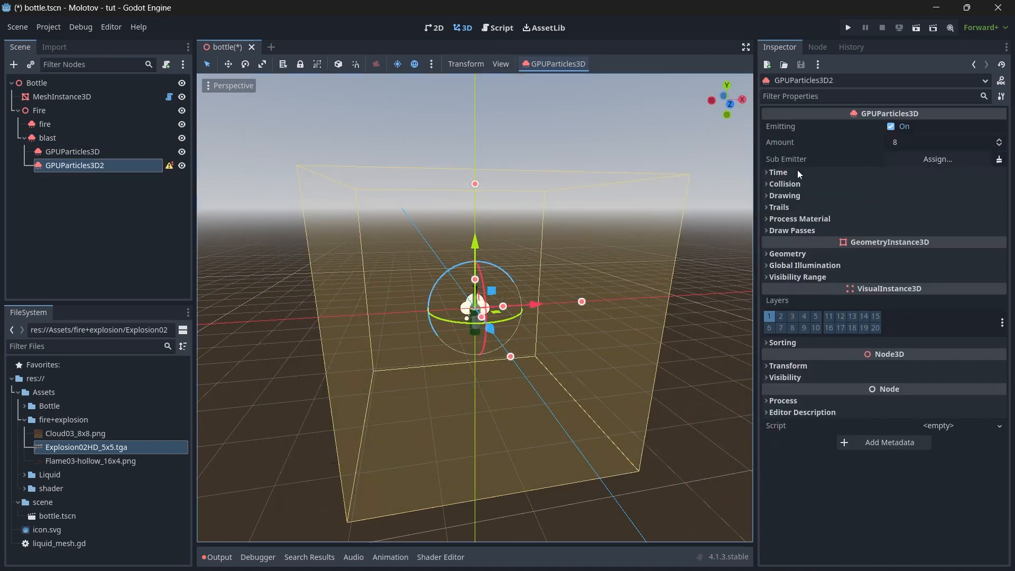
Assign a new ParticleProcessMaterial to the blast's second child GPUParticles3D node
click(847, 218)
click(962, 236)
click(952, 262)
click(935, 234)
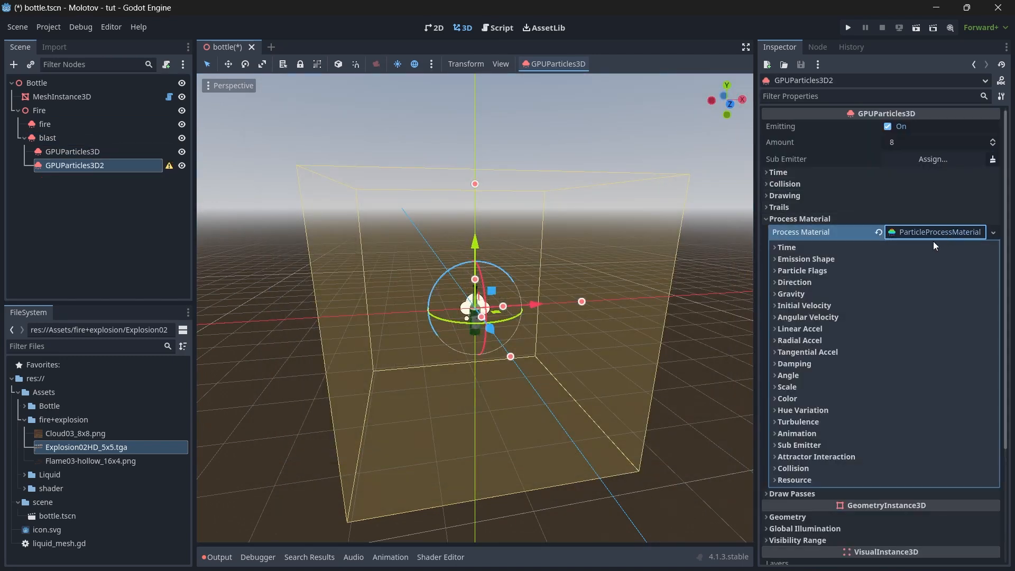
Set the process material's Direction to 5, 100, 5 and its Spread to 70
click(791, 282)
click(813, 309)
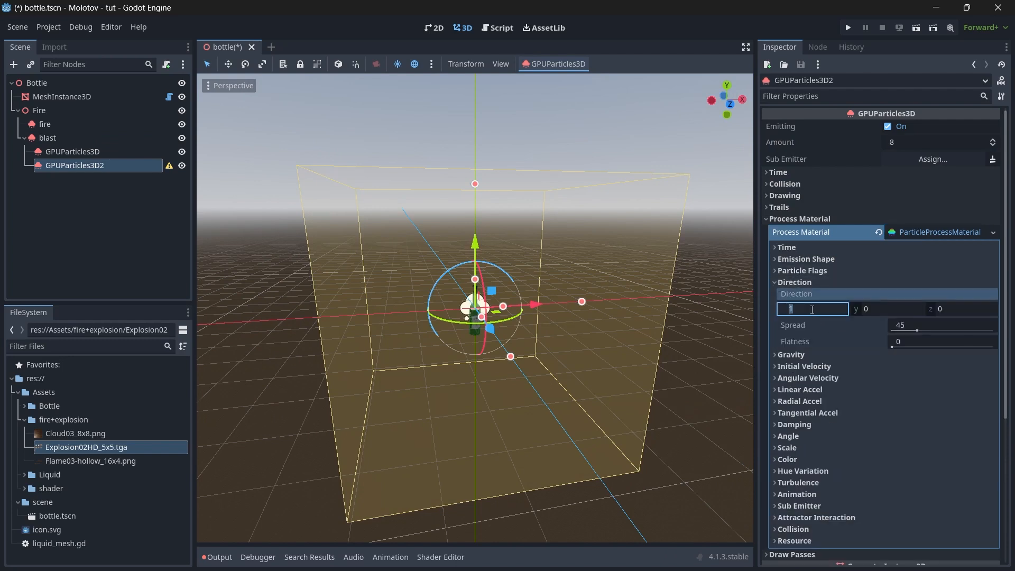
text(5)
click(884, 310)
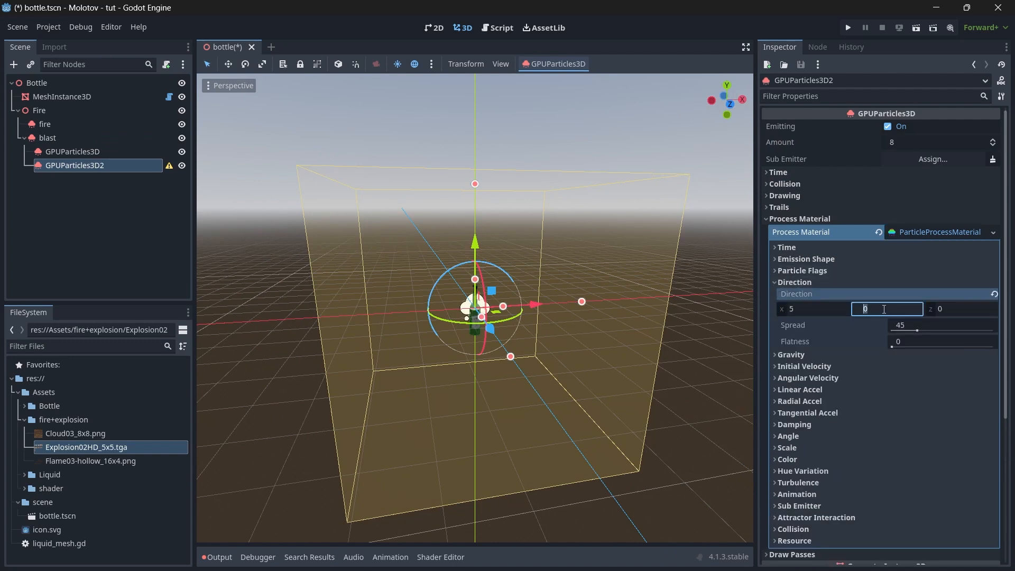
text(100)
click(958, 312)
click(951, 323)
text(70)
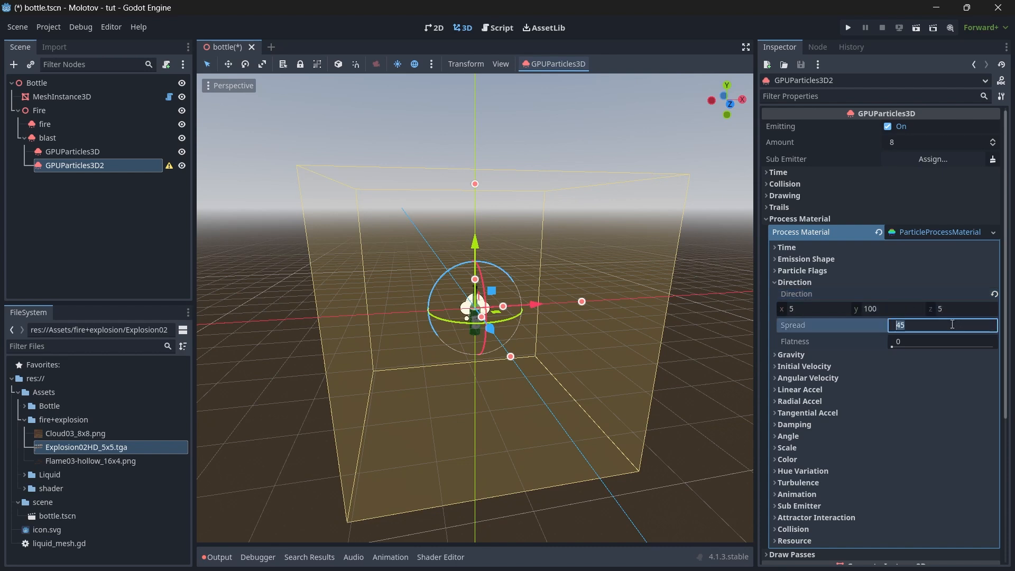
key(Return)
click(818, 286)
Change the process material's Y gravity and set its initial velocity to 7 minimum and 10 maximum
click(808, 294)
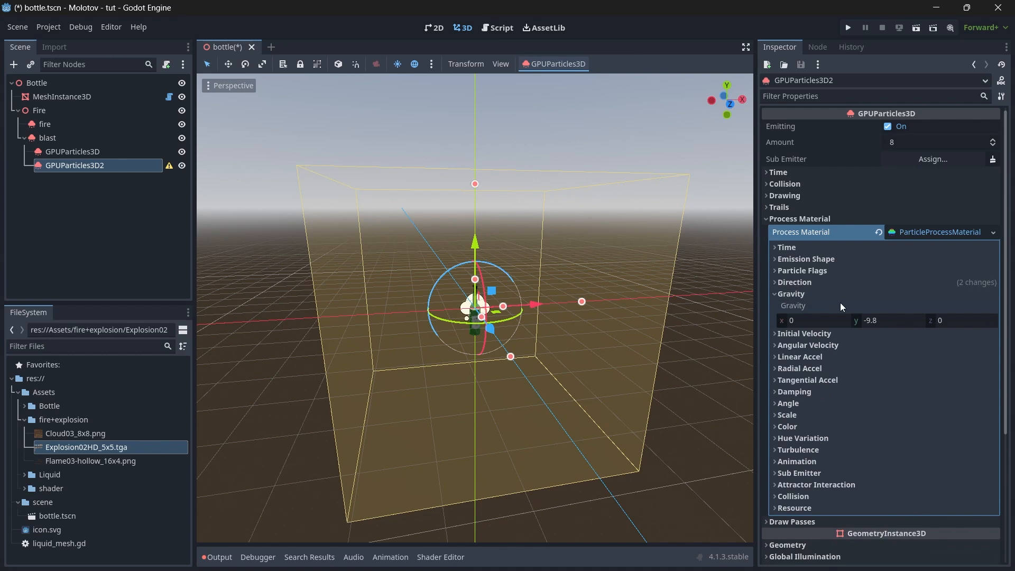
click(887, 320)
click(804, 295)
click(808, 305)
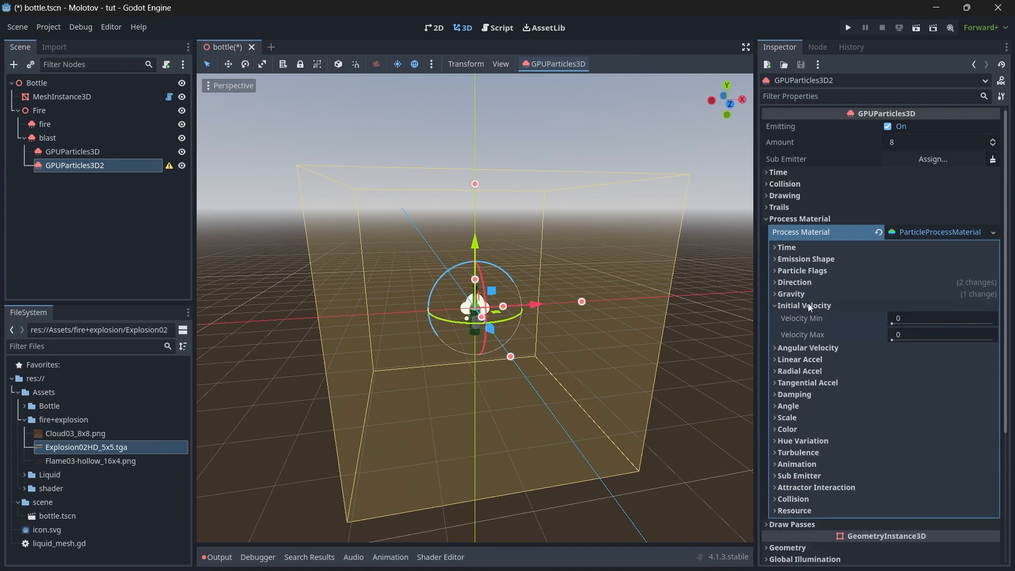
click(918, 319)
text(7)
key(Tab)
text(10)
click(804, 305)
Set the process material's minimum damping to 0.2 and change its maximum damping as well
click(794, 364)
click(931, 376)
text(0.2)
click(932, 394)
click(794, 364)
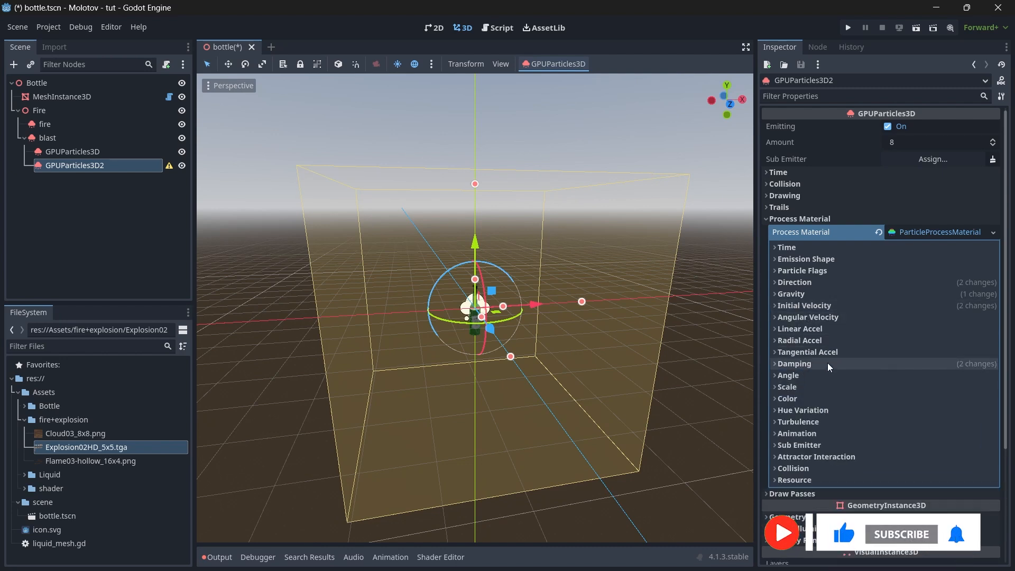
Set the particles' Angle Max to 720 degrees
click(797, 377)
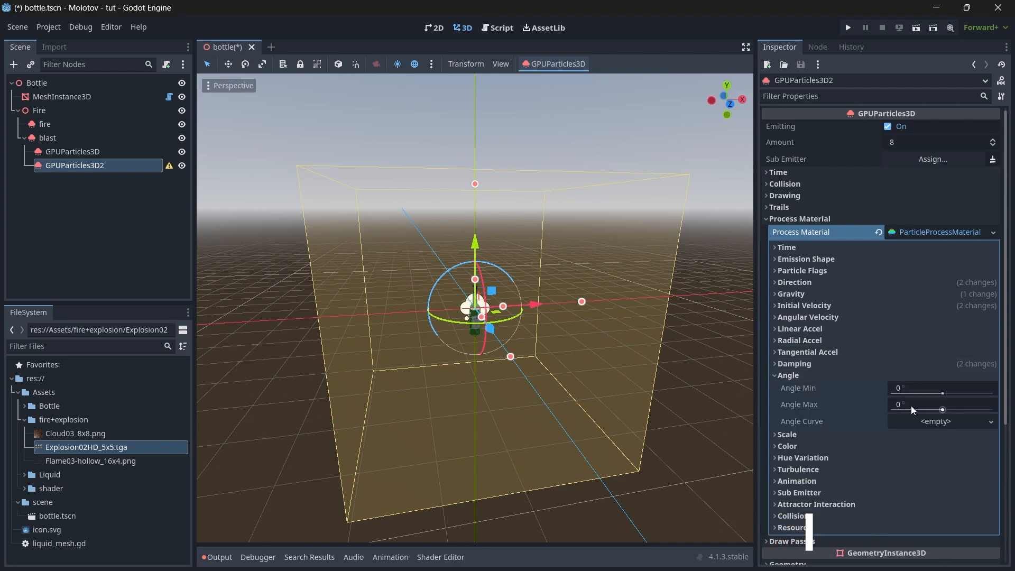
click(909, 405)
text(720)
key(Return)
click(801, 377)
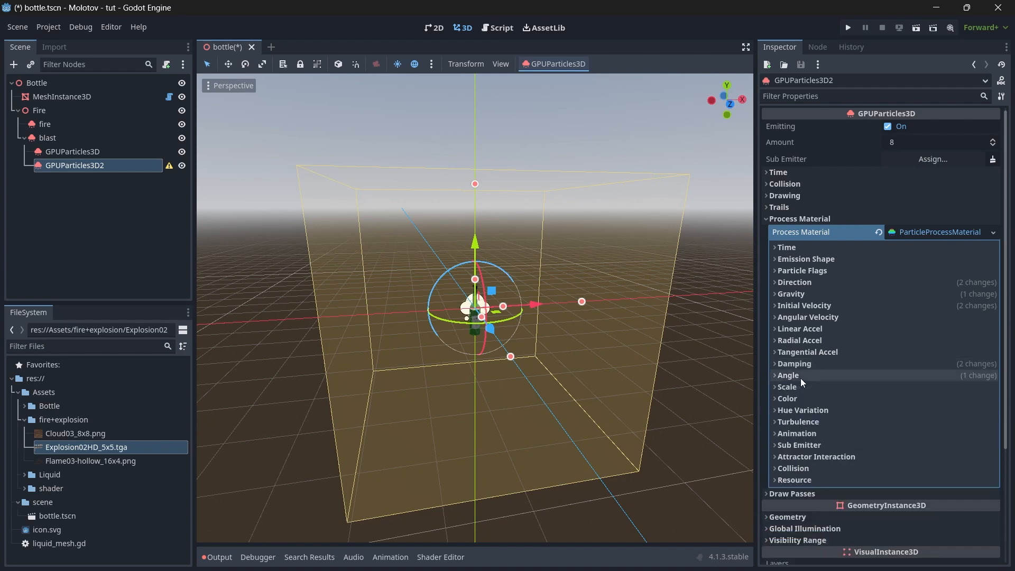
Add a new GradientTexture1D as the Color Ramp, with three white stops in its gradient
click(810, 399)
click(921, 429)
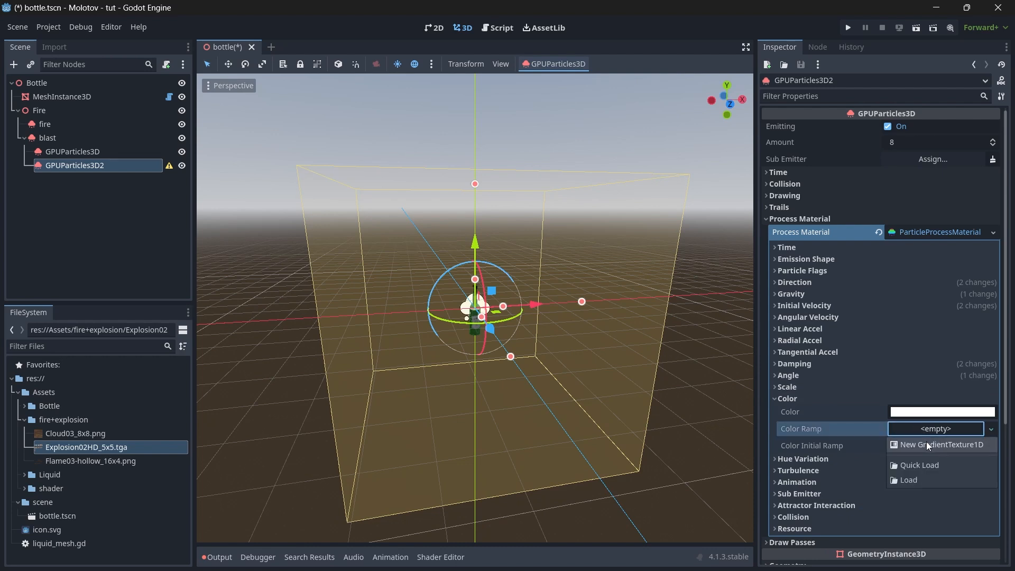
click(926, 442)
click(925, 443)
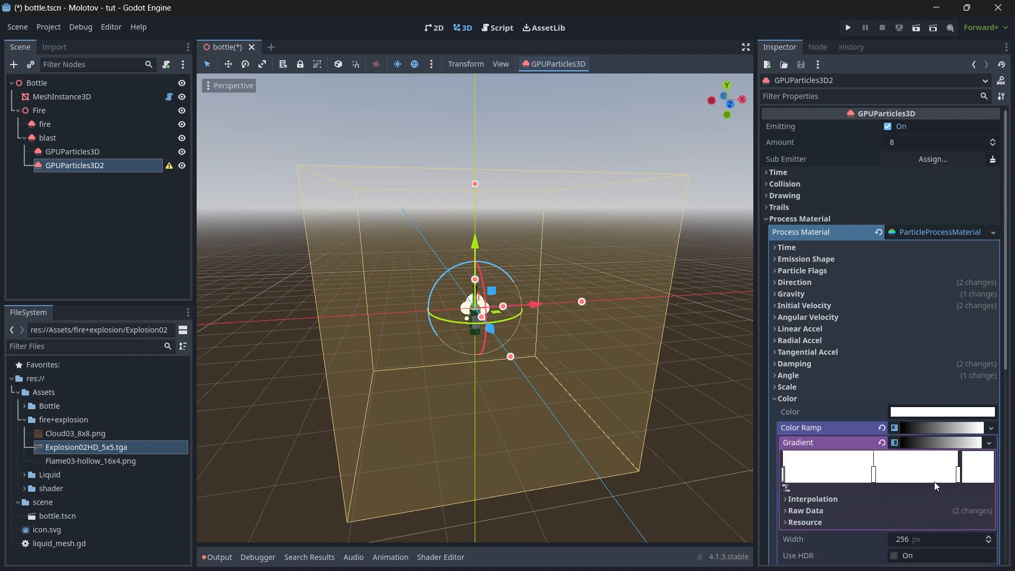
Make the first and last stops of the Color Ramp gradient fully transparent white (ffffff00)
click(983, 467)
drag(879, 390, 753, 389)
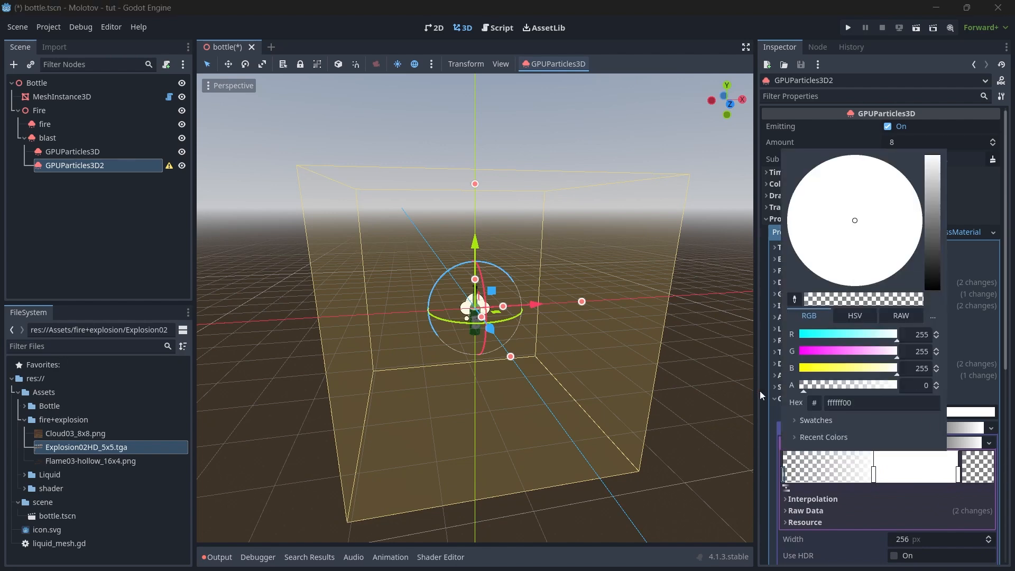
click(972, 474)
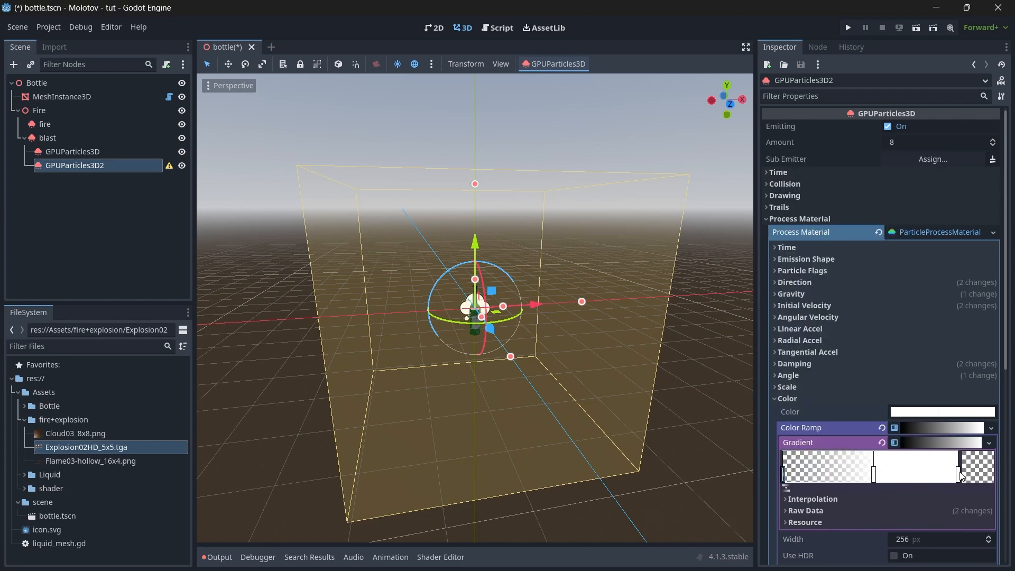
click(960, 474)
click(974, 471)
drag(868, 382, 770, 388)
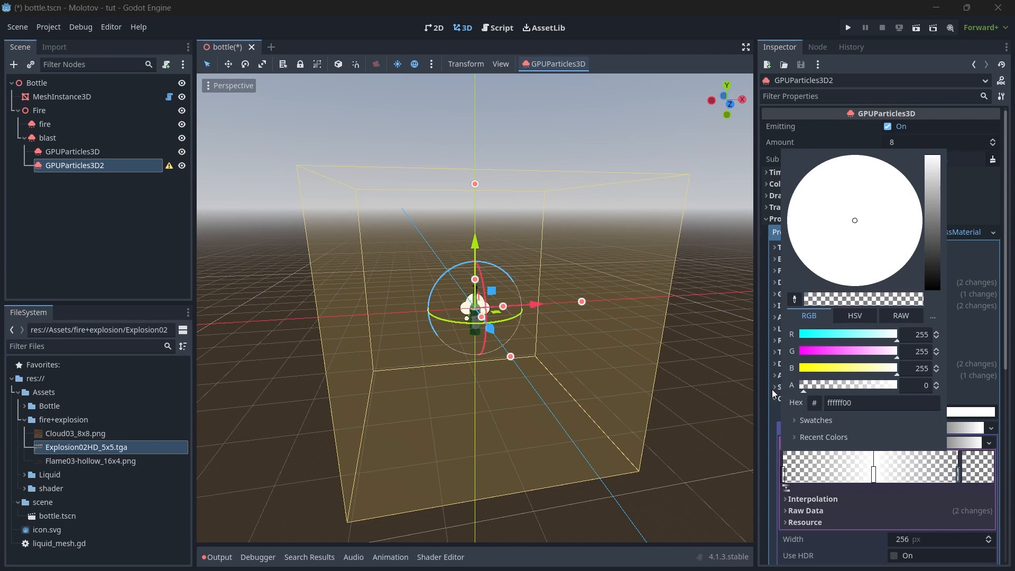
click(874, 476)
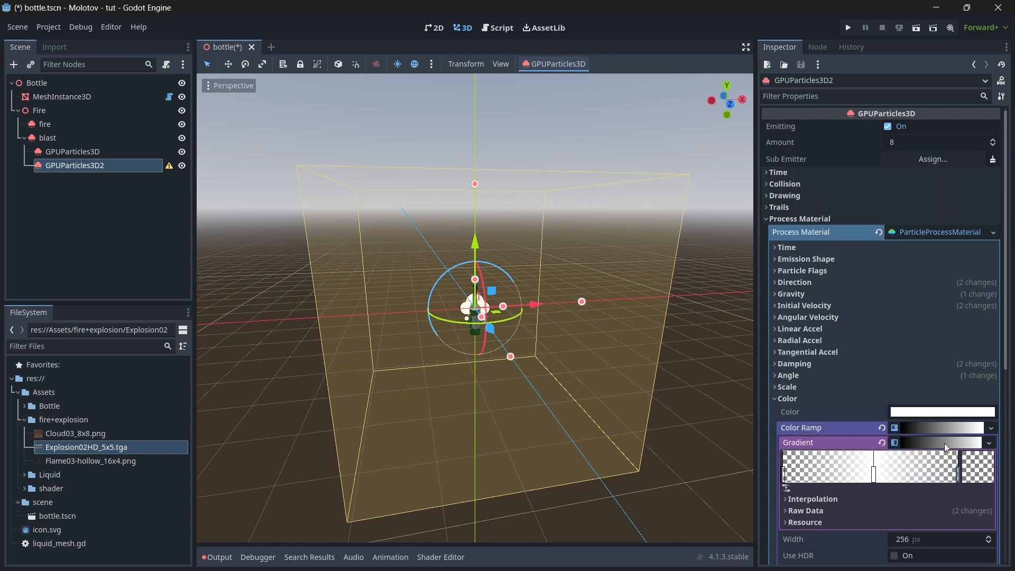
click(941, 428)
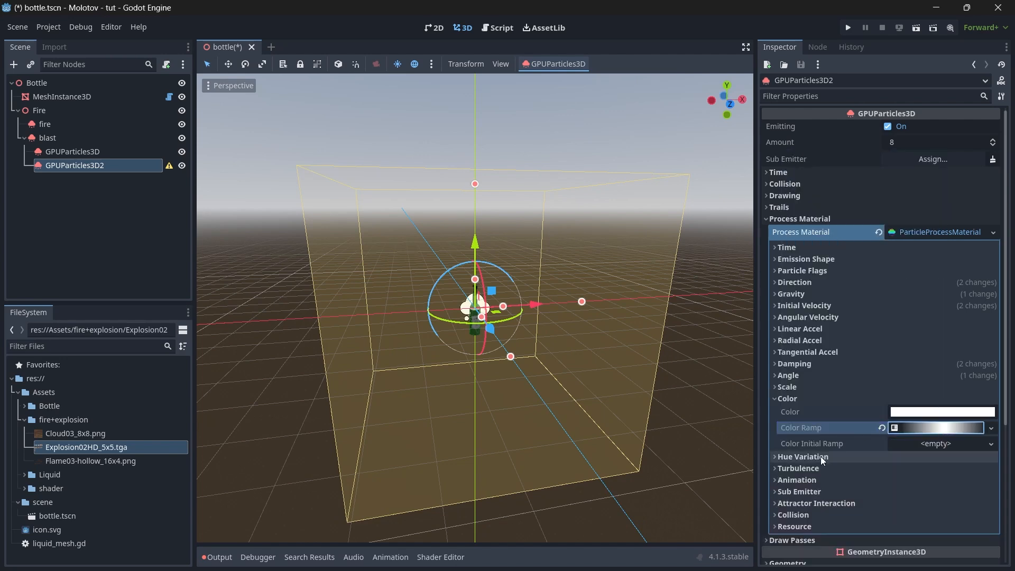
Assign a new PlaneMesh to draw Pass 1 and set its Orientation to Face Z
scroll(821, 455, down, 4)
click(792, 370)
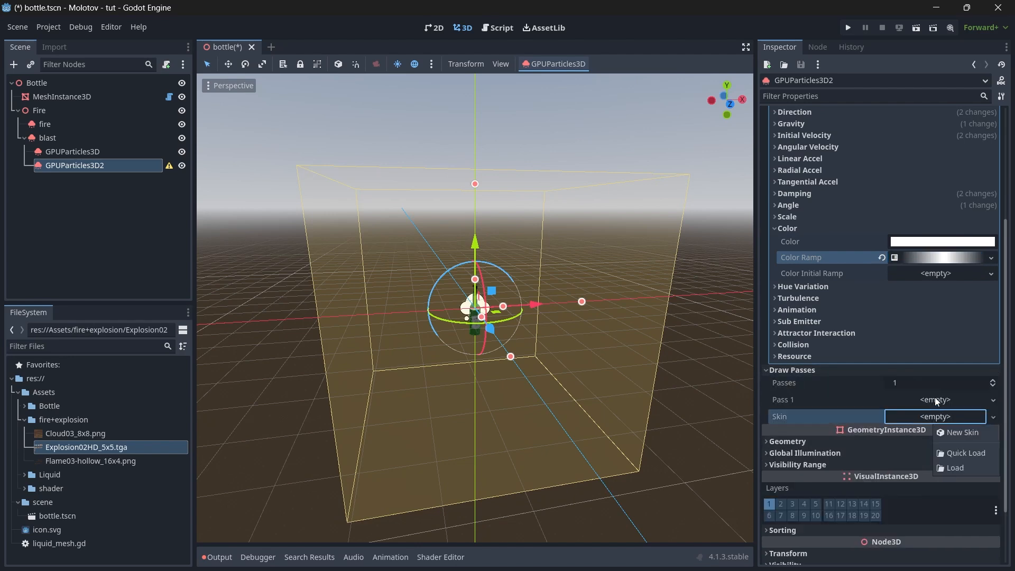
click(935, 400)
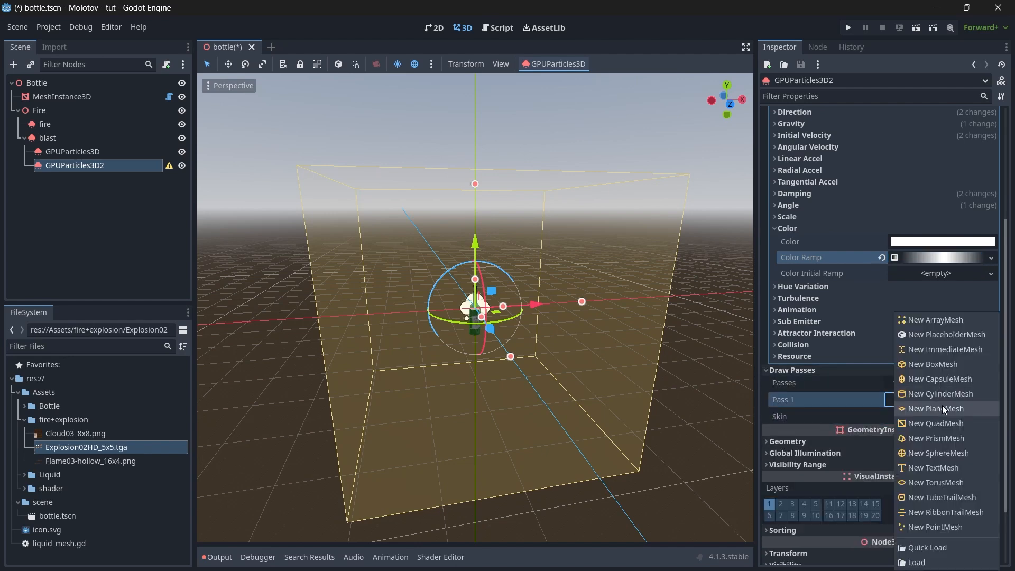
click(942, 405)
scroll(910, 424, down, 4)
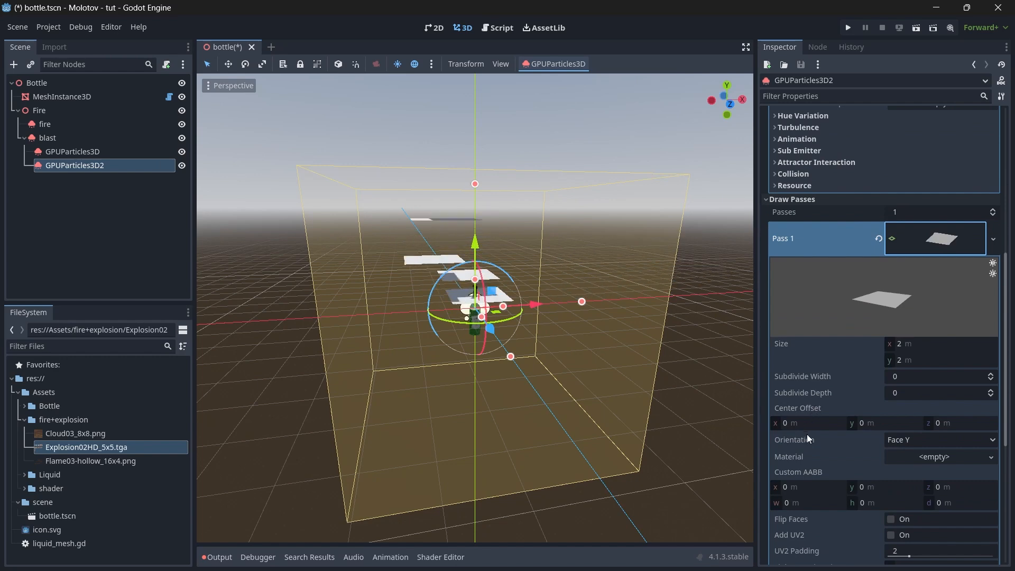
click(922, 442)
click(925, 481)
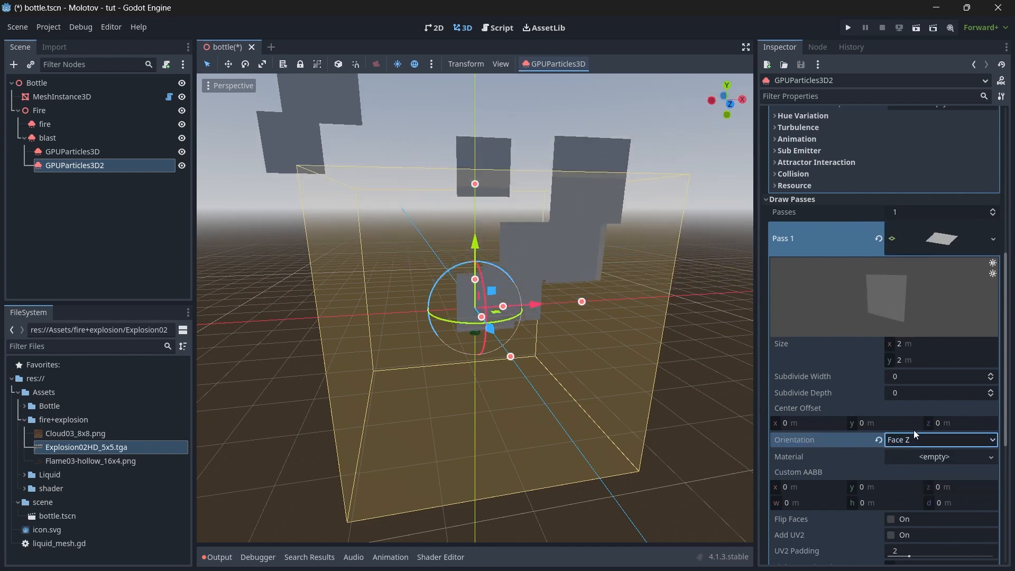
Create a new StandardMaterial3D as the particles' geometry Material Override
scroll(913, 434, down, 6)
click(798, 370)
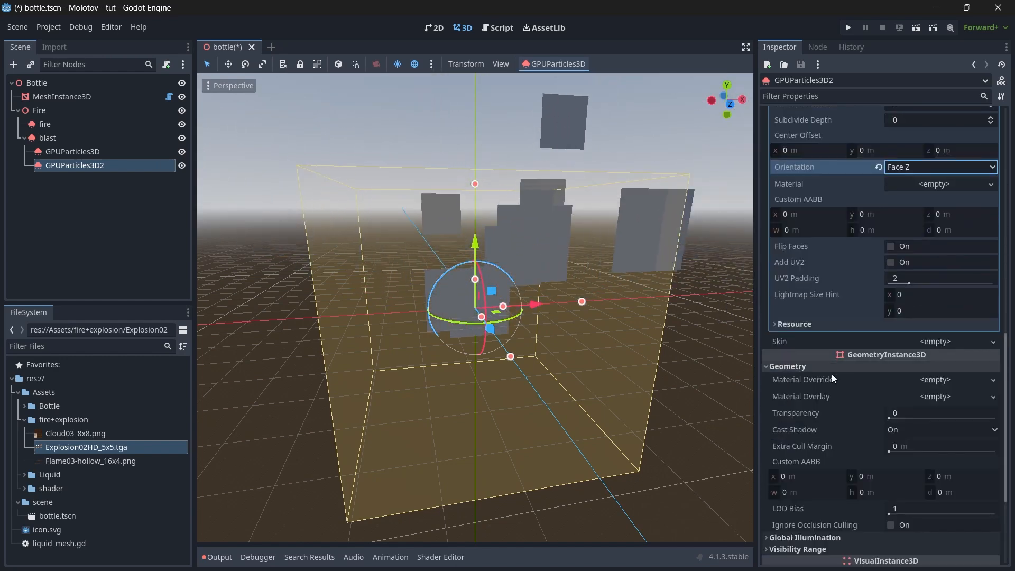
click(935, 380)
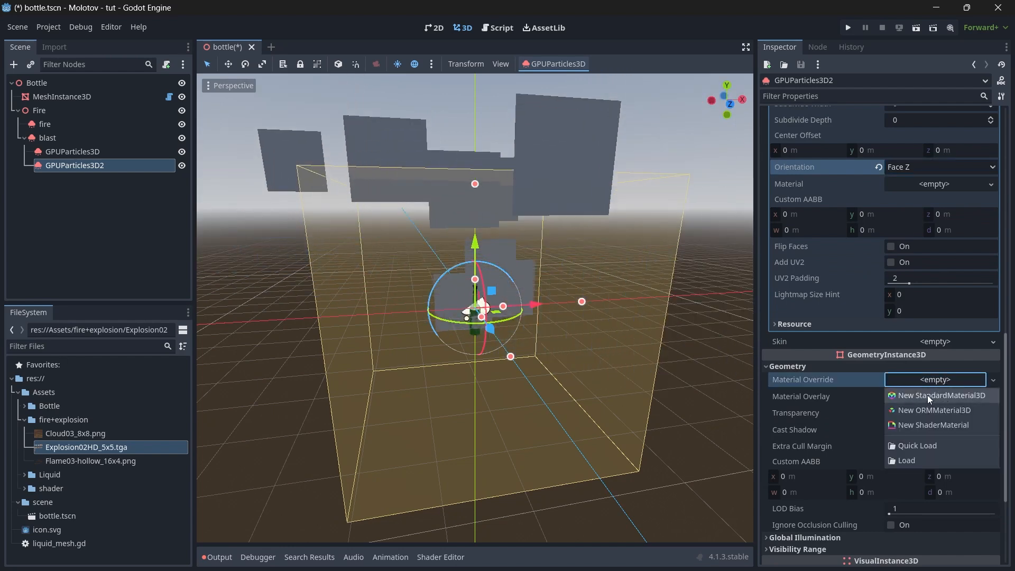
click(927, 395)
Set the override material's albedo colour to orange ff8f5c
scroll(931, 391, down, 5)
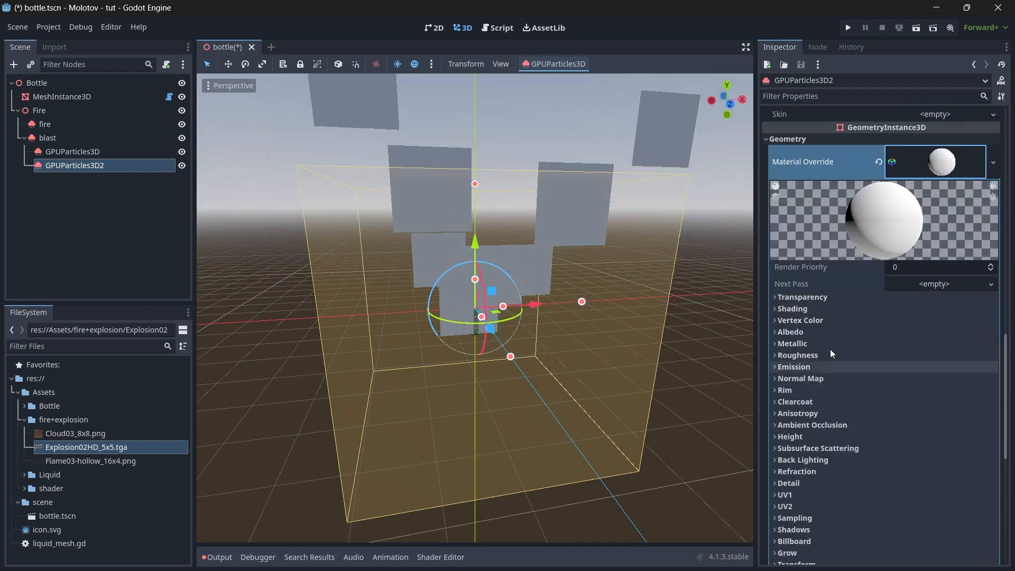
click(796, 332)
click(918, 345)
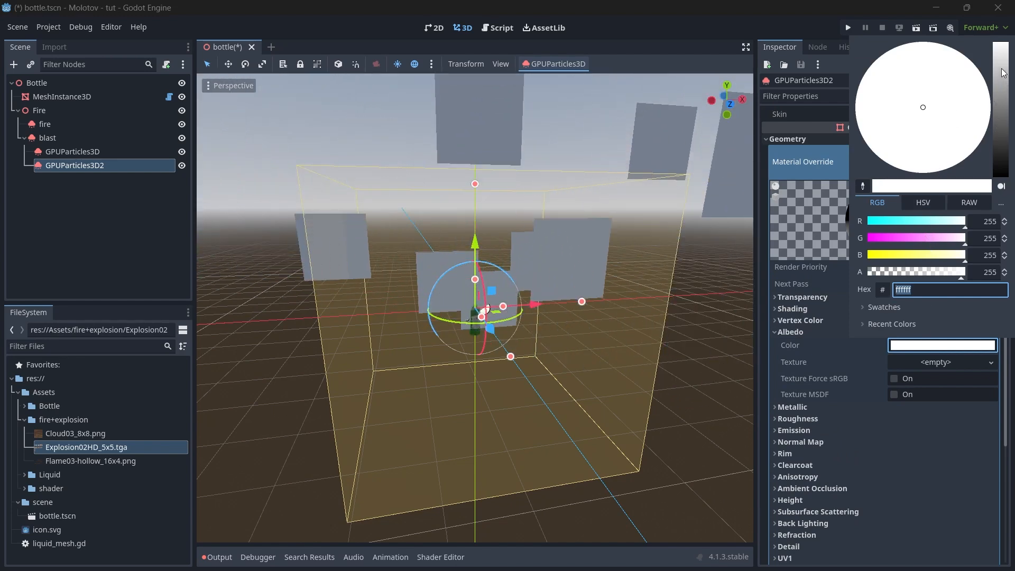
drag(947, 239, 902, 257)
mouse_move(906, 238)
mouse_down()
mouse_move(961, 237)
mouse_move(922, 235)
mouse_up()
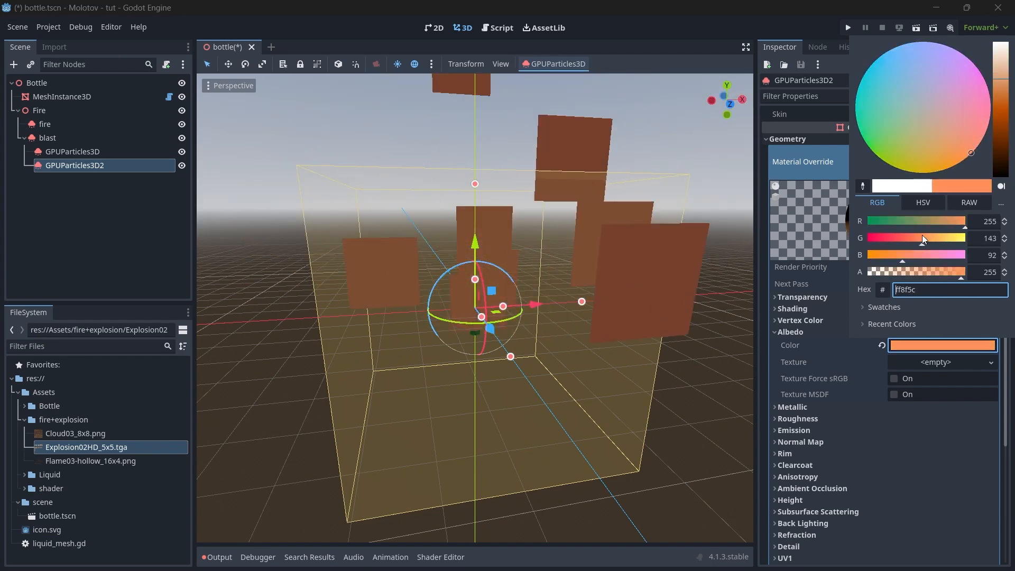
click(952, 343)
click(953, 344)
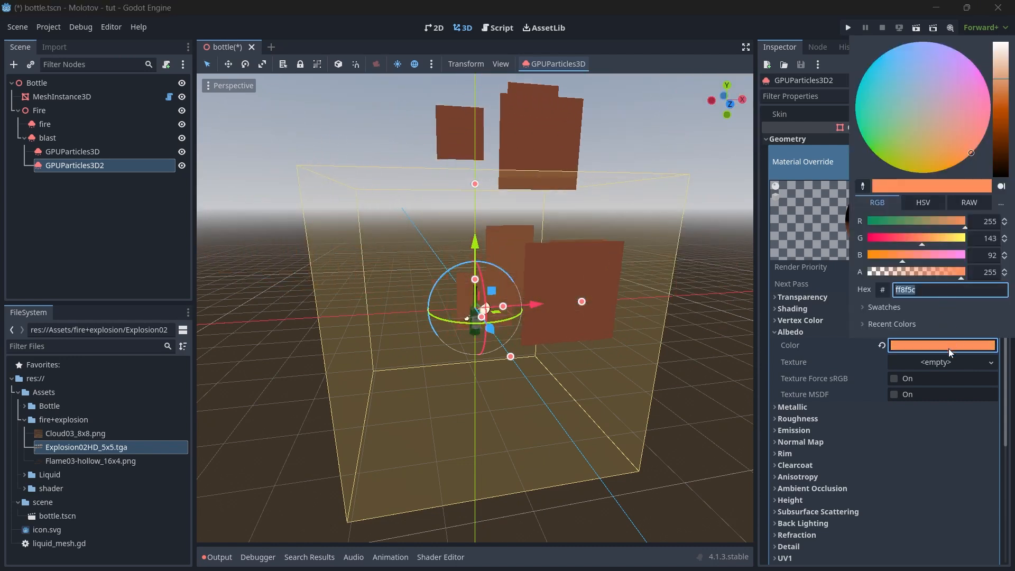
click(949, 345)
Set the override material's Cull Mode to Disabled and its Shading Mode to Unshaded
click(800, 300)
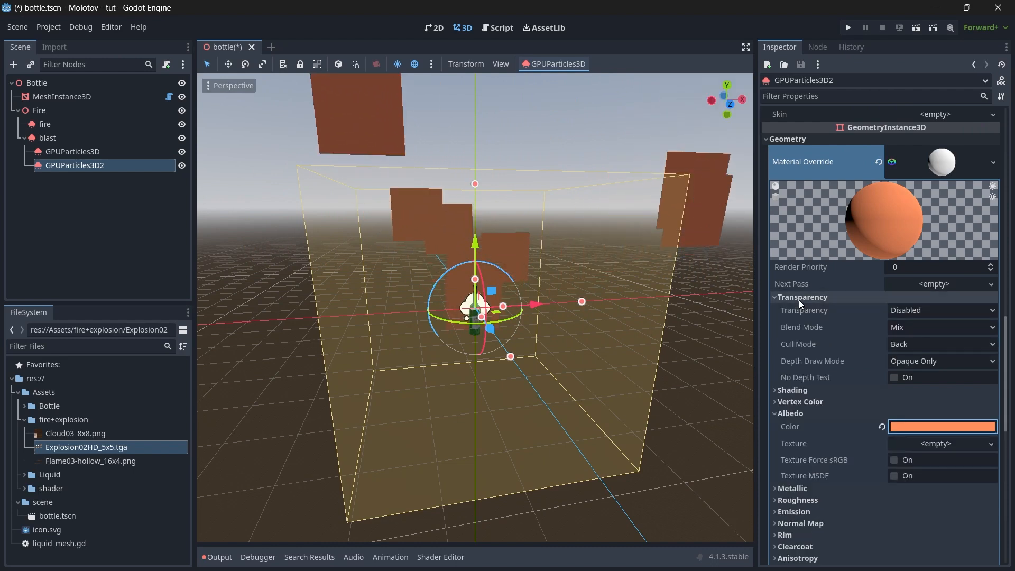
click(894, 345)
click(922, 387)
click(810, 391)
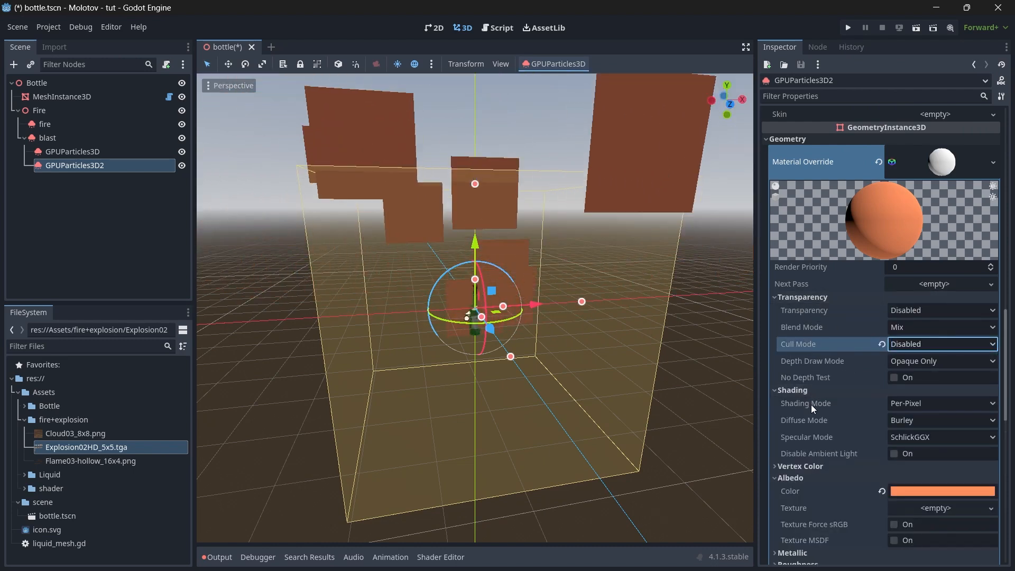
click(903, 404)
click(916, 423)
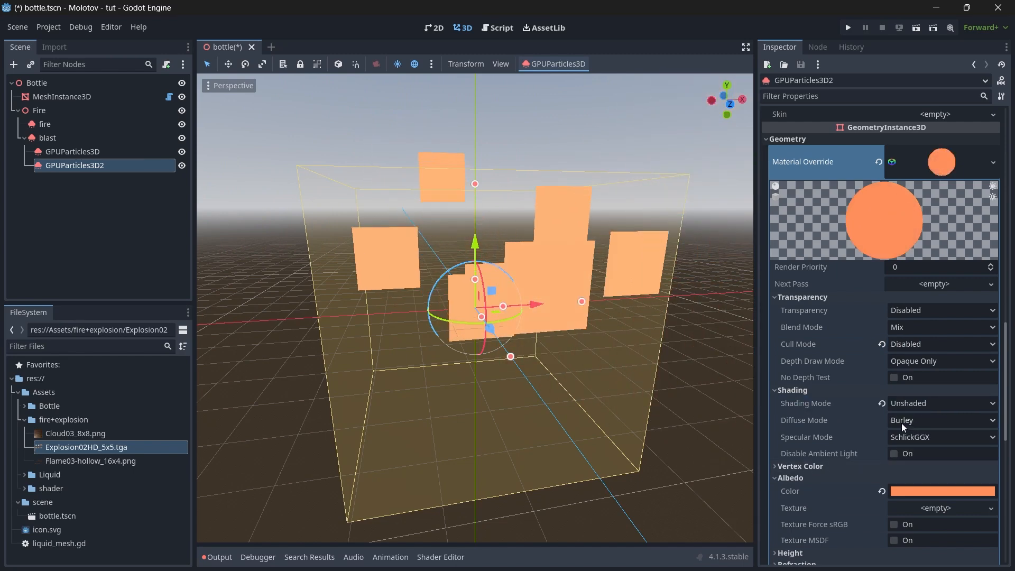
click(807, 390)
click(802, 297)
click(799, 330)
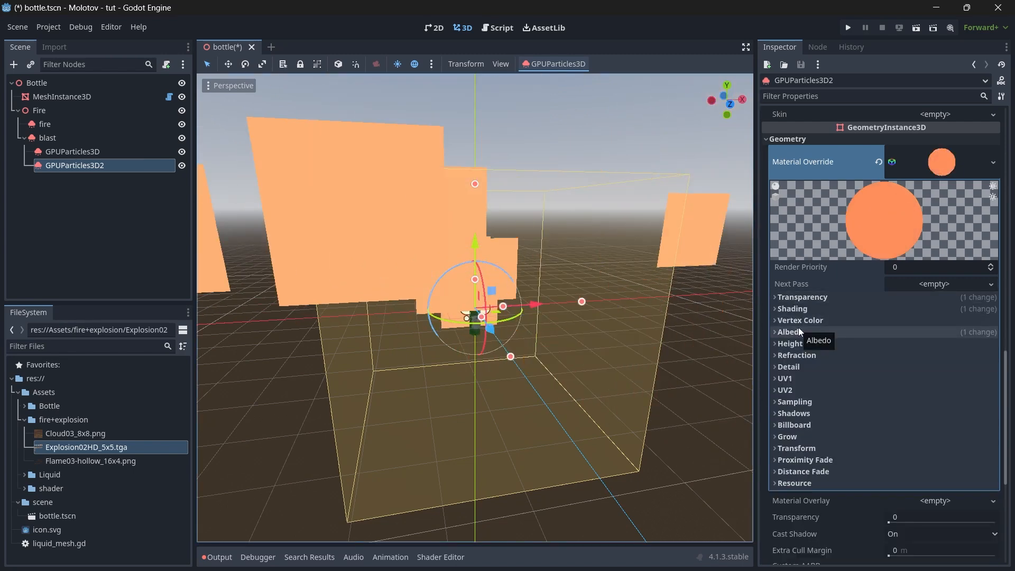
Set the override material's Billboard mode to Particle Billboard
click(785, 426)
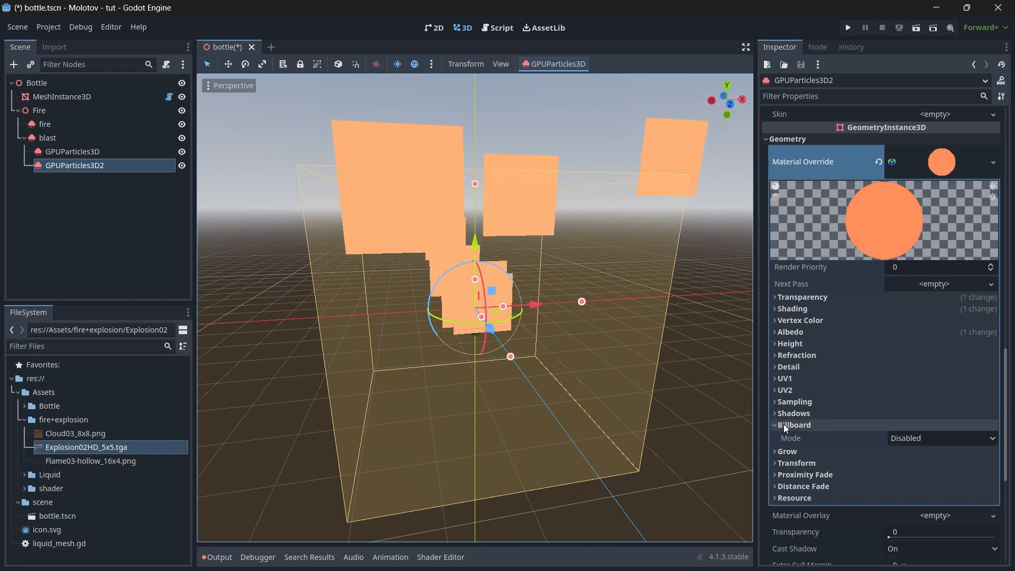
click(916, 439)
click(919, 498)
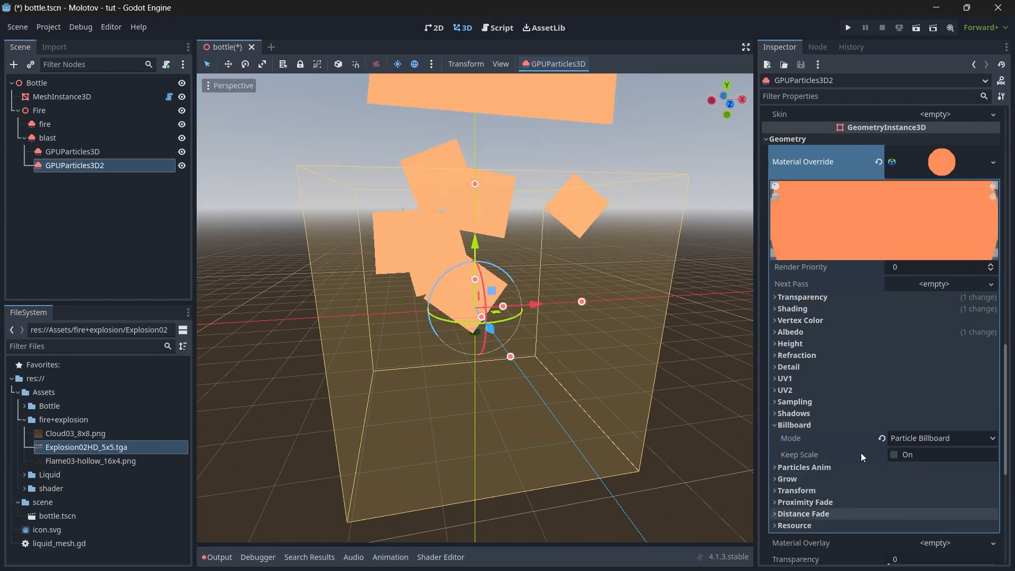
click(820, 425)
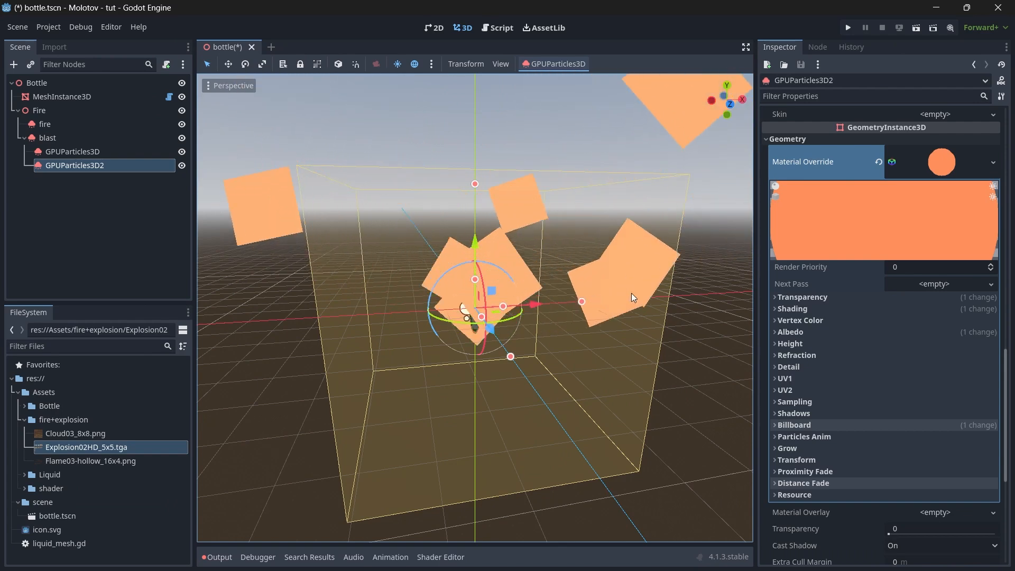
Set the size of the particles' Draw Pass 1 mesh to 0.1 m by 0.1 m
scroll(897, 366, up, 10)
scroll(897, 366, up, 4)
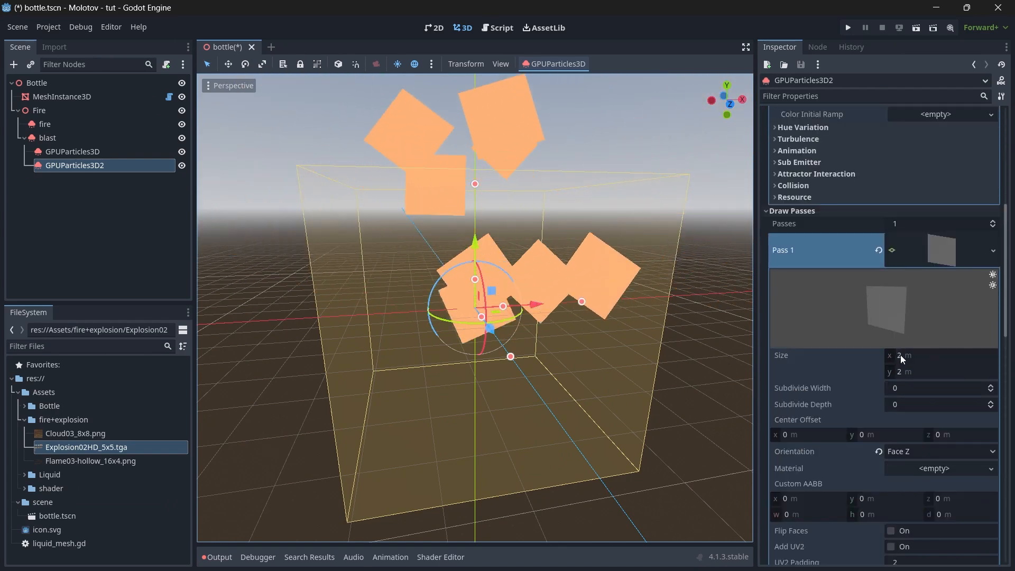
click(912, 356)
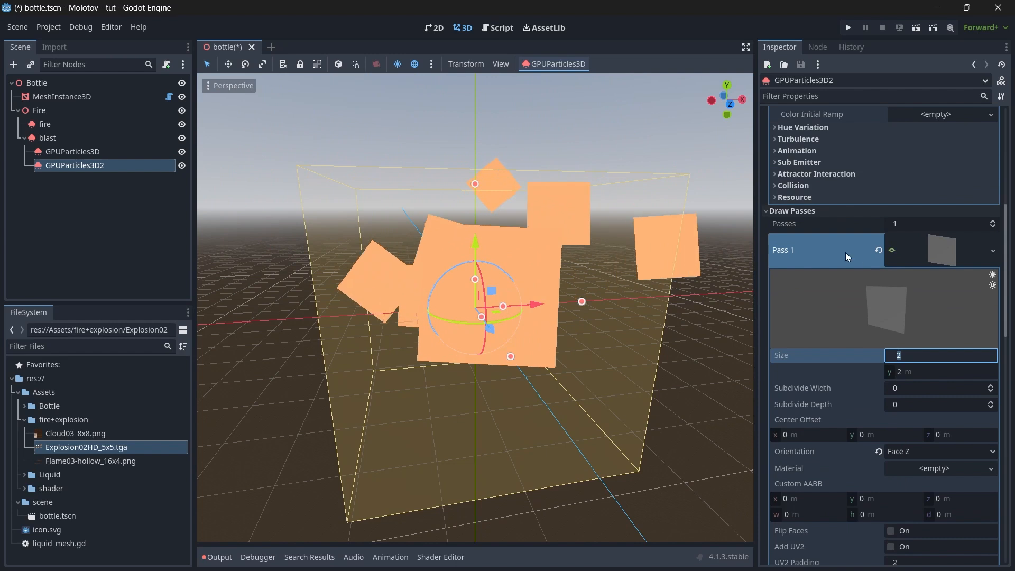
text(0.1)
key(Return)
click(915, 373)
text(0.1)
key(Return)
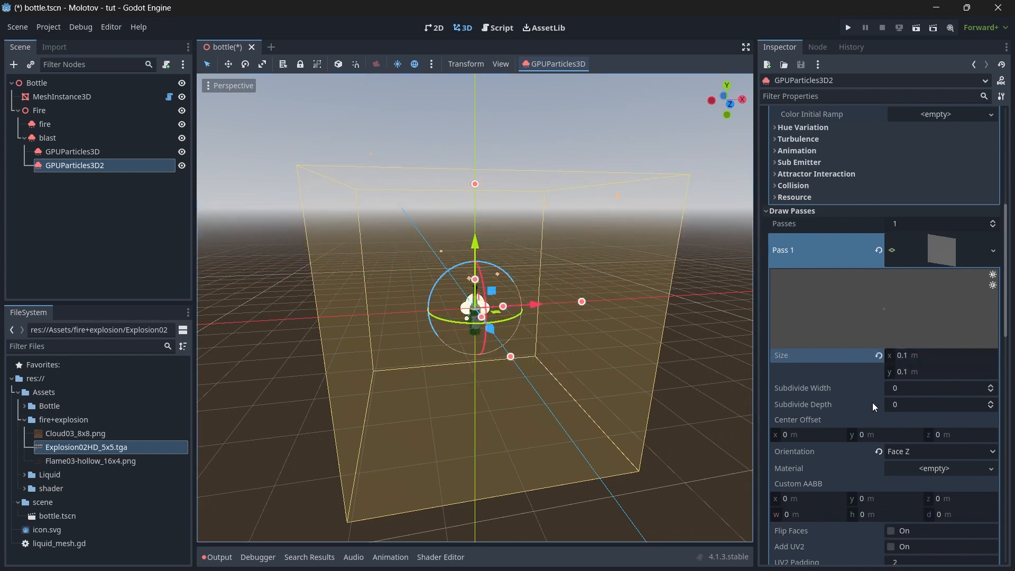
Set the GPUParticles3D2 emitter's Explosiveness to 1 and its Speed Scale to 3
scroll(931, 368, up, 6)
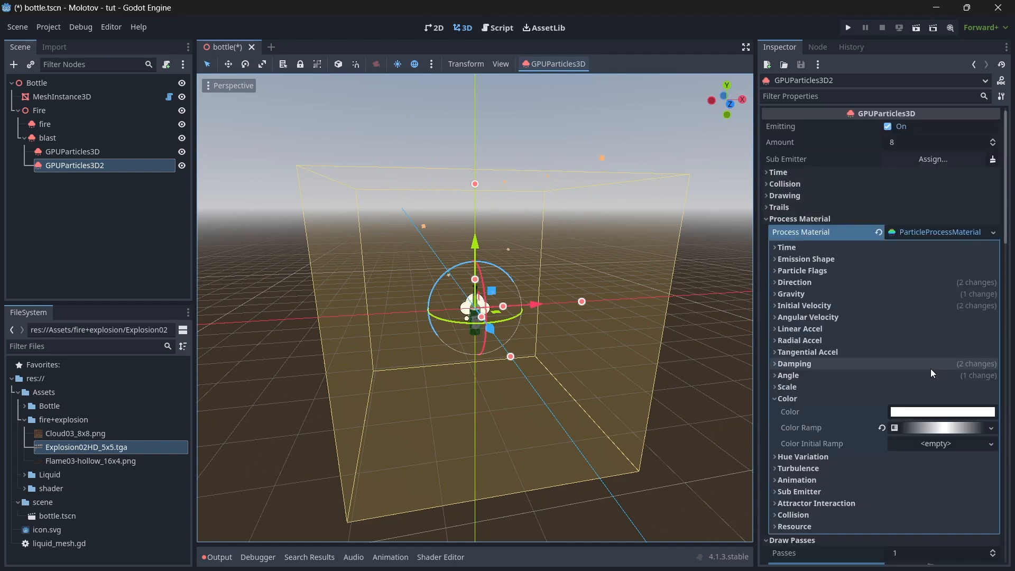
click(782, 174)
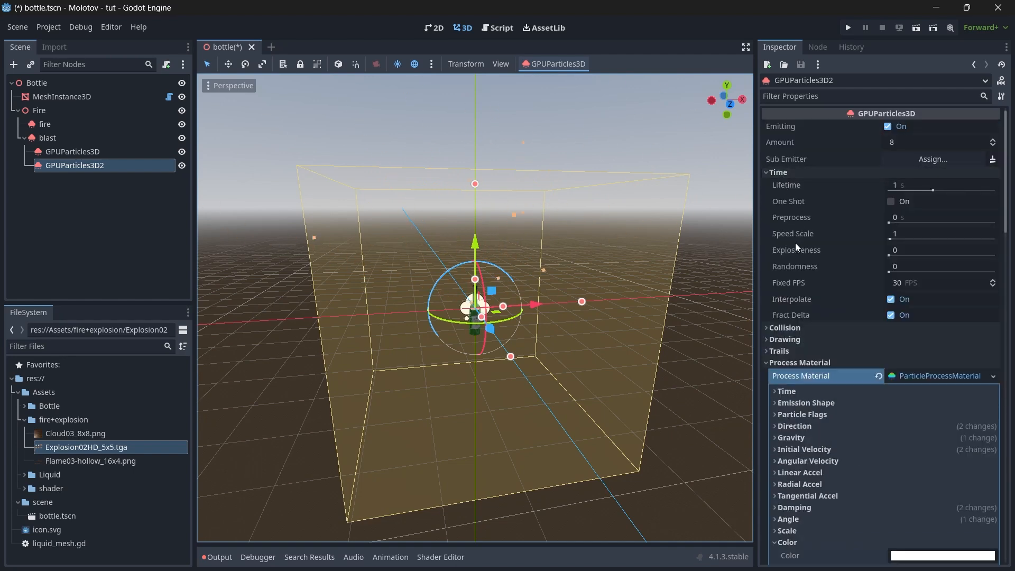
drag(913, 258, 996, 256)
click(912, 237)
text(3)
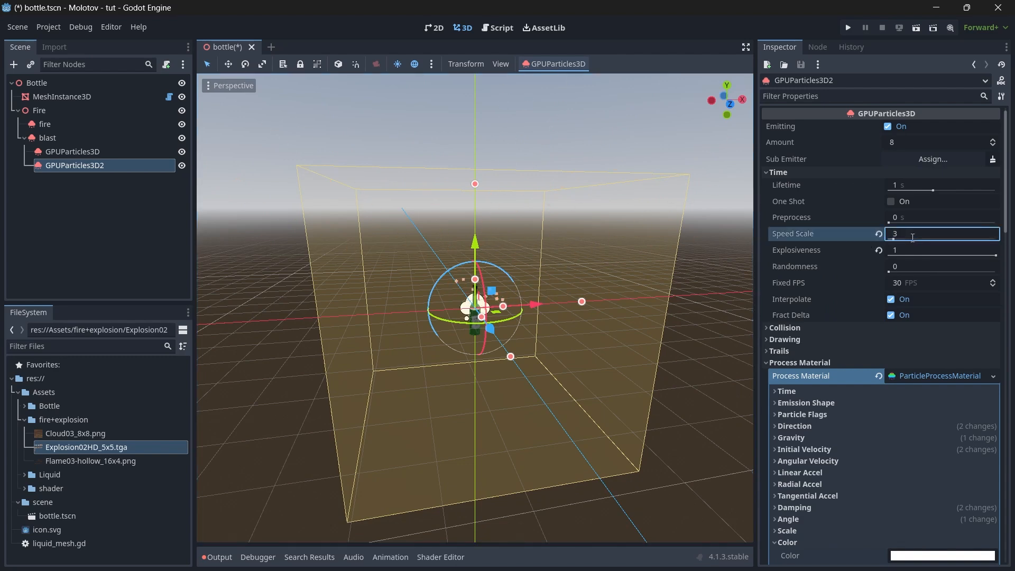
key(Return)
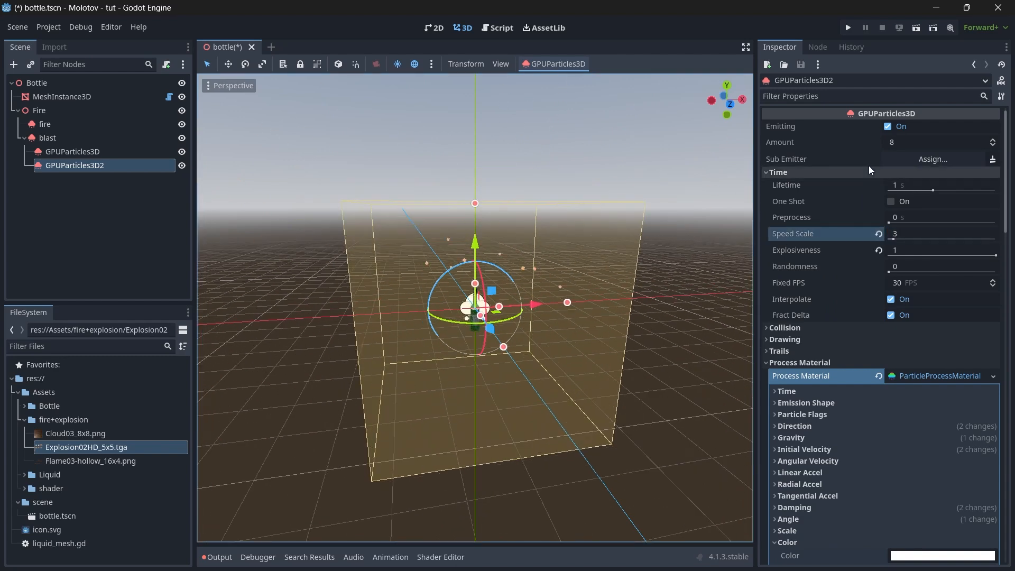
Set the emitter's Amount to 50 with One Shot enabled, and save the scene
click(903, 145)
text(50)
key(Return)
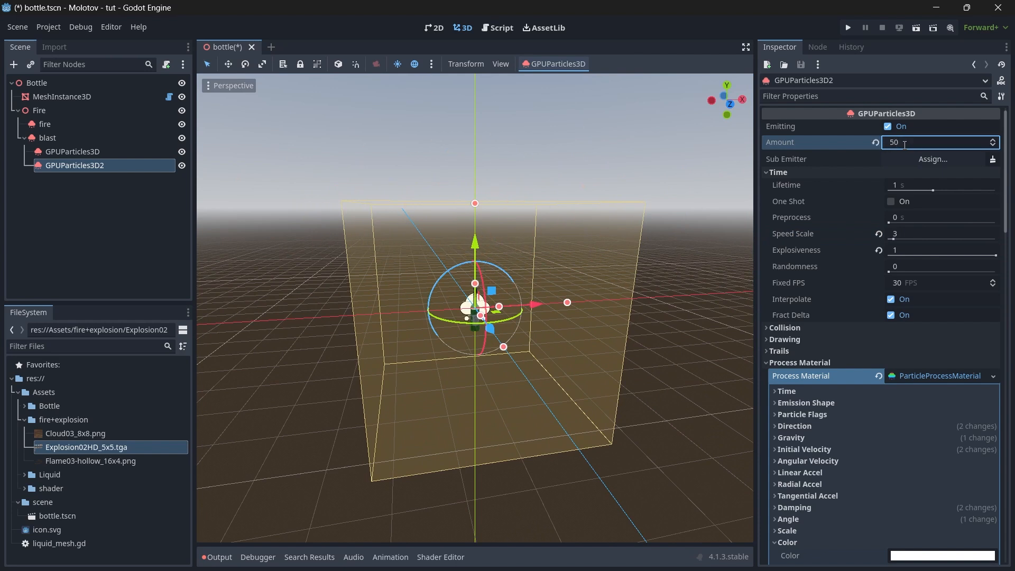
click(892, 201)
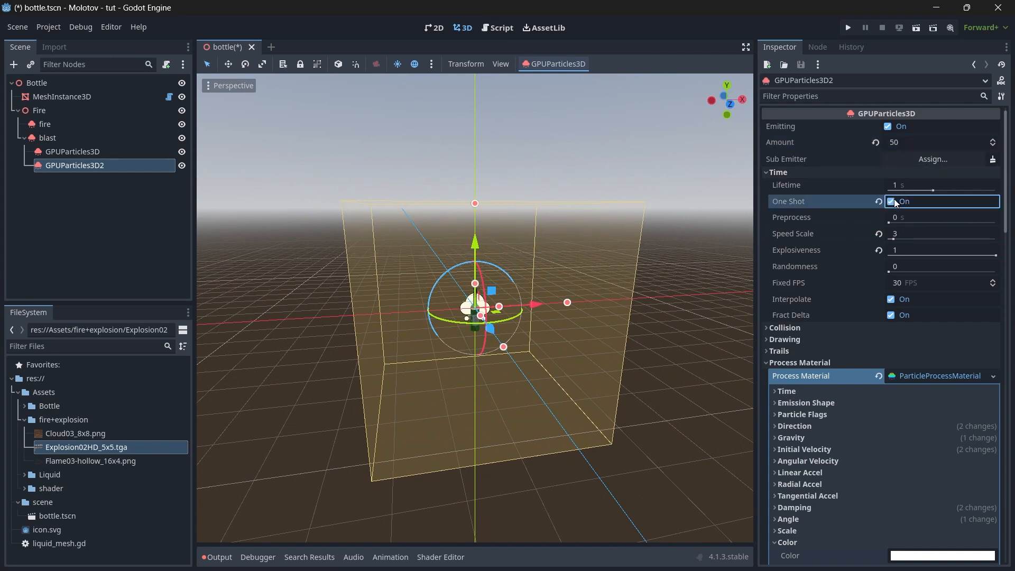
key(ctrl+s)
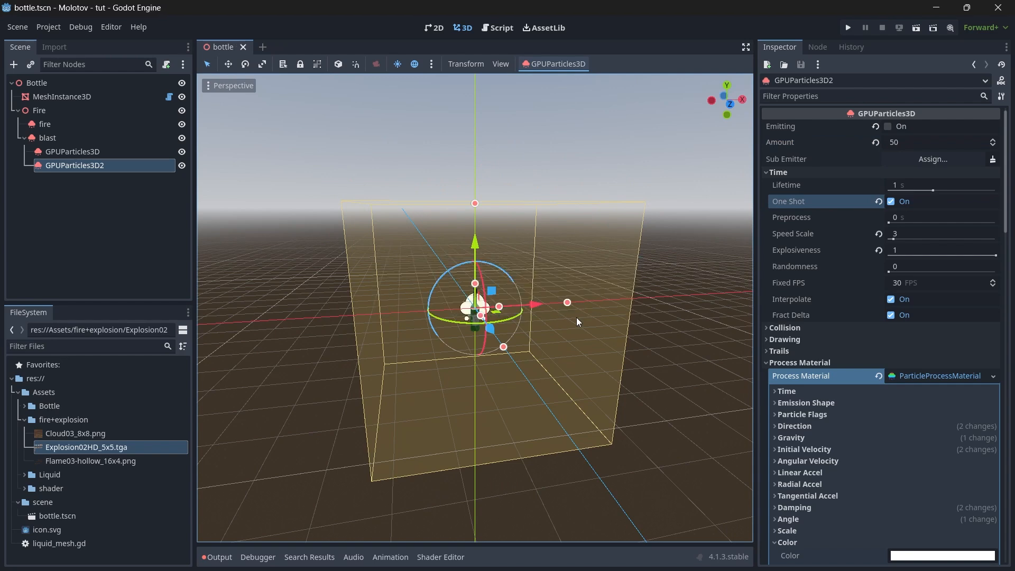
Set the emitter's Lifetime to 0.5 s and its Fixed FPS to 60, and save the scene
click(923, 187)
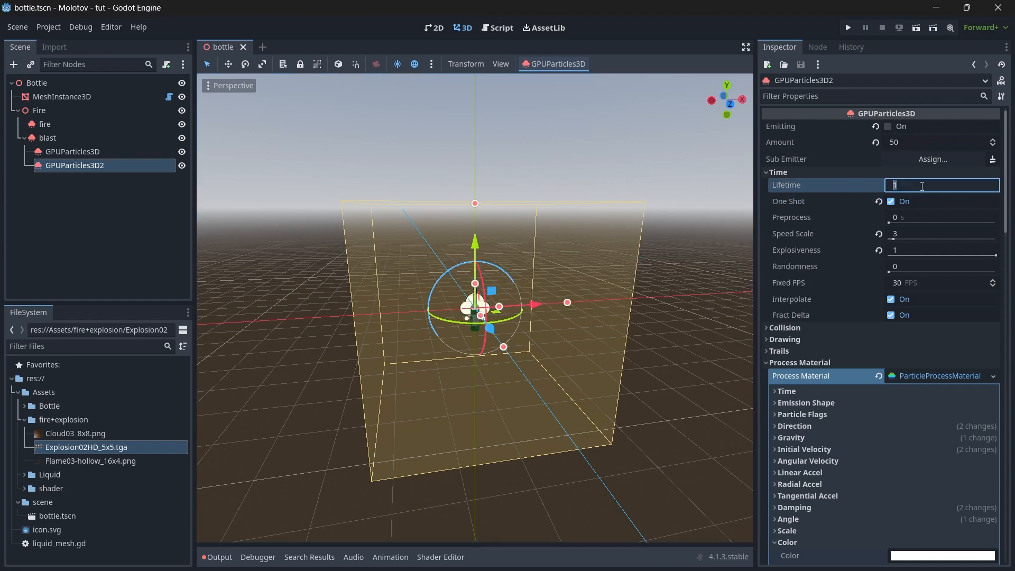
text(0.5)
key(Return)
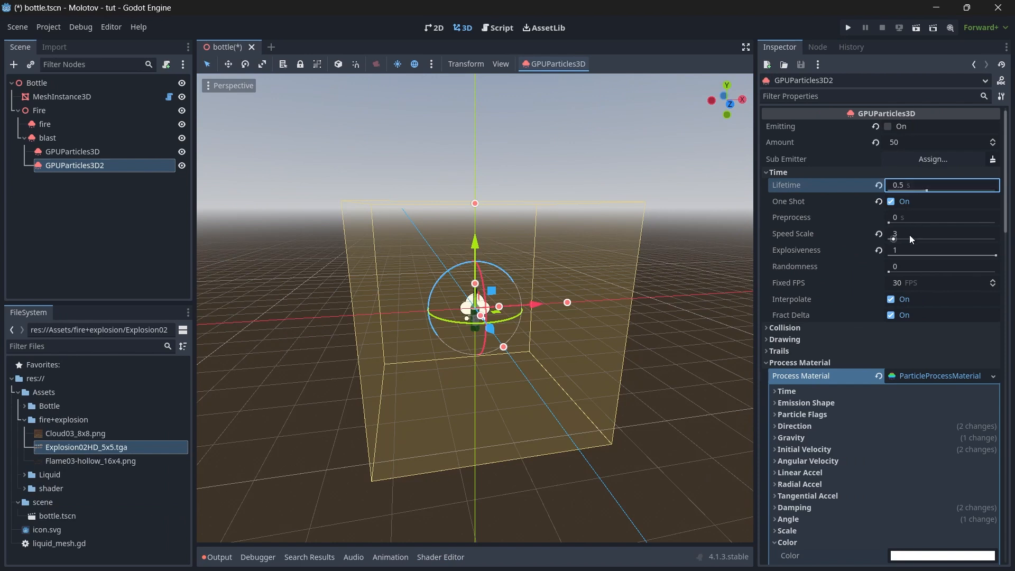
click(903, 284)
text(60)
key(ctrl+s)
middle_drag(618, 274, 598, 291)
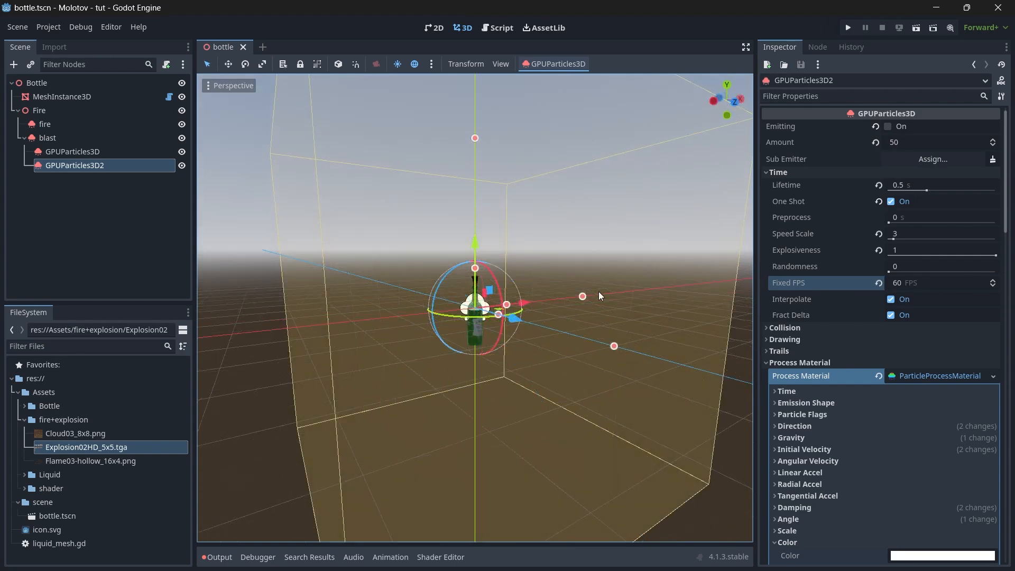
scroll(599, 291, up, 2)
click(58, 202)
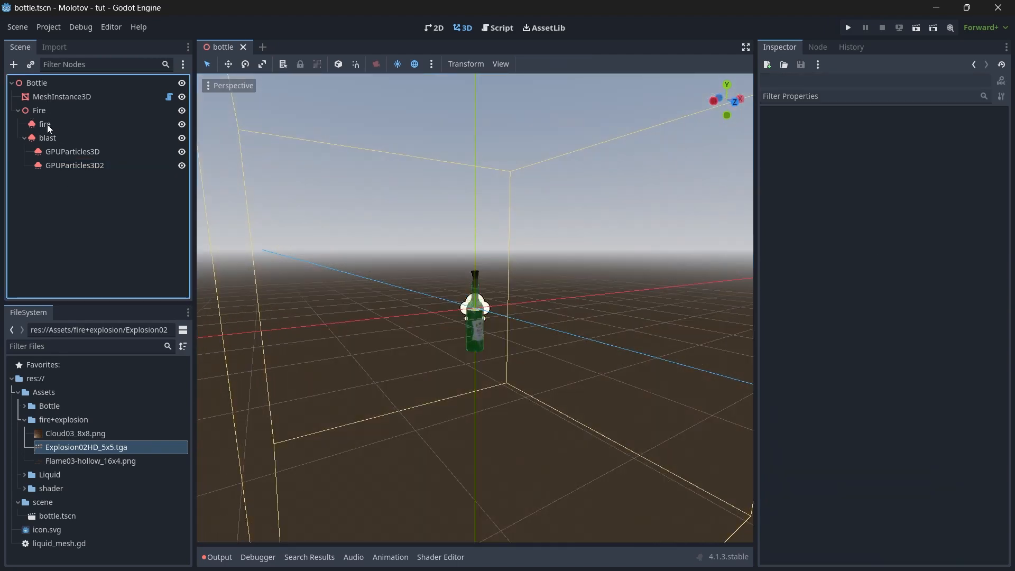
click(25, 138)
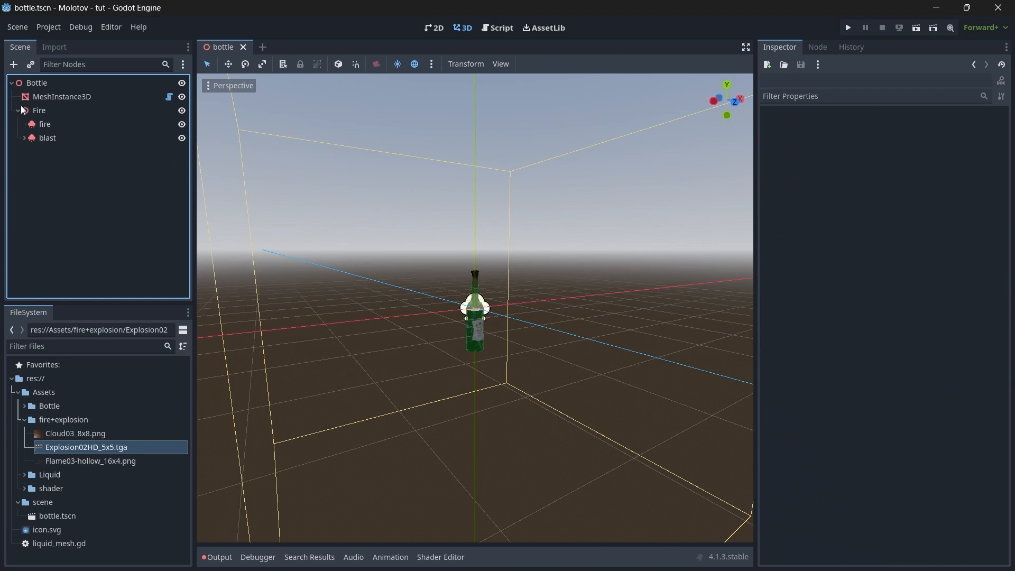
click(18, 113)
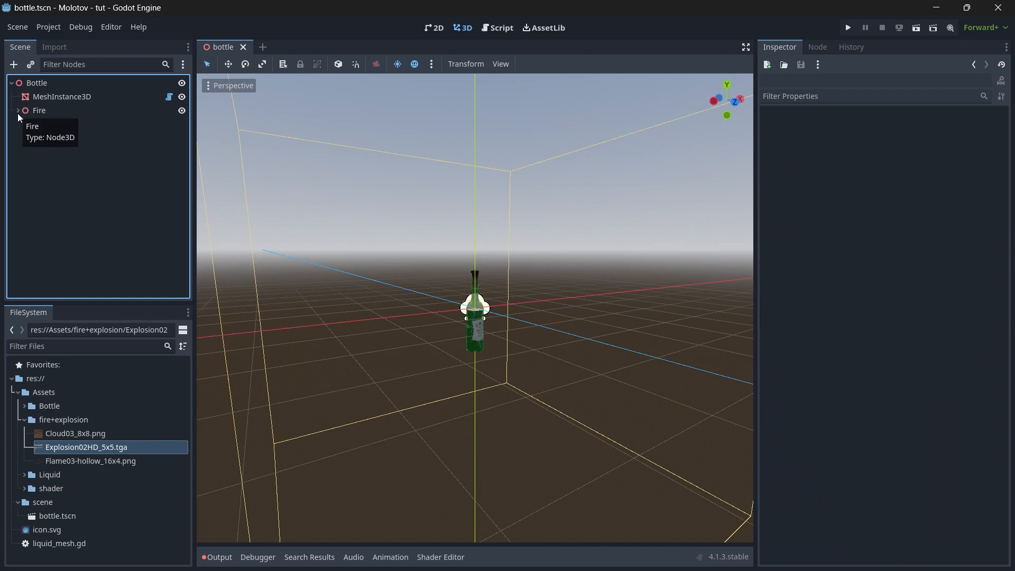
click(17, 111)
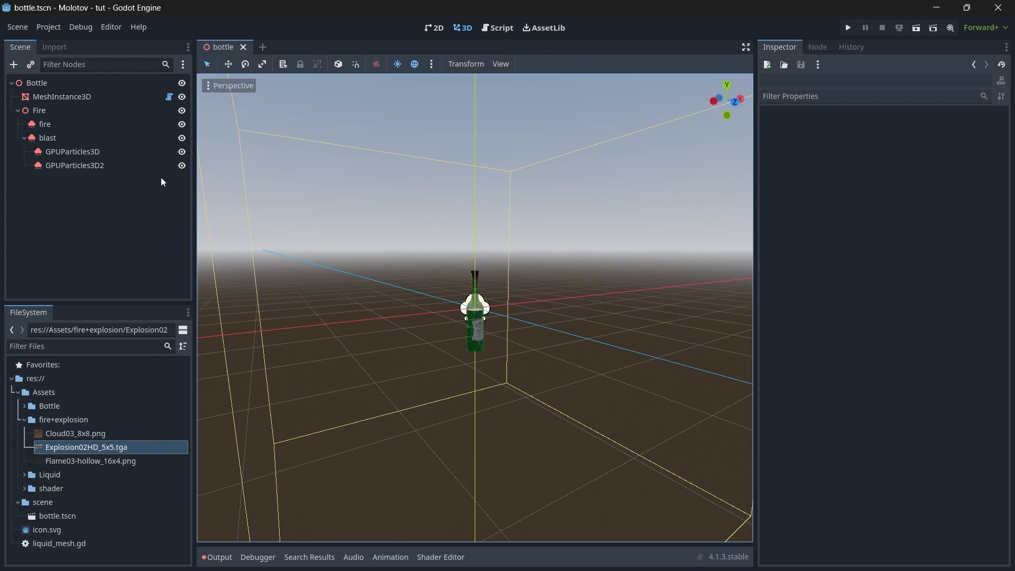
Select the Bottle root node and bring up its available node actions
click(37, 85)
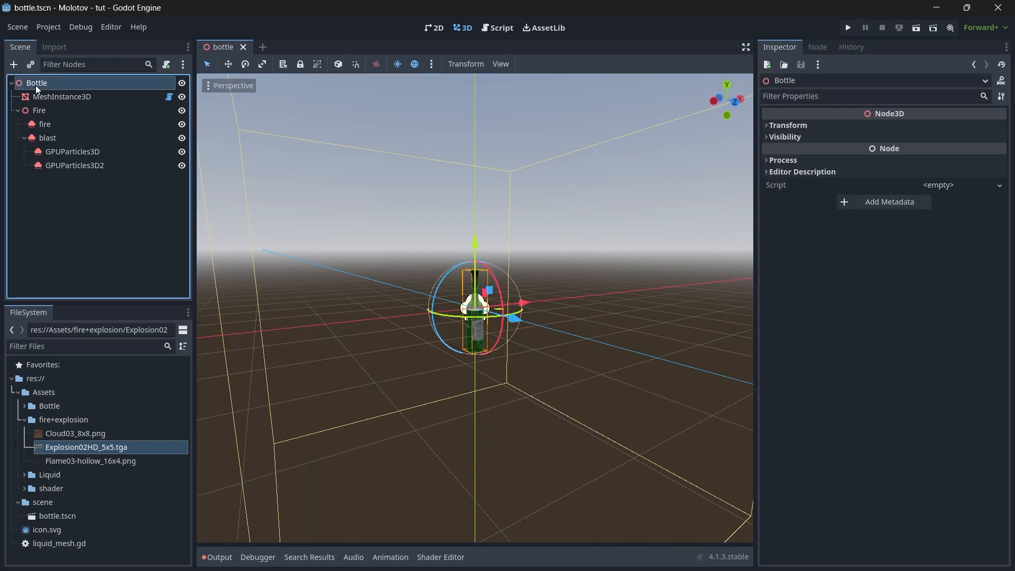
right_click(36, 85)
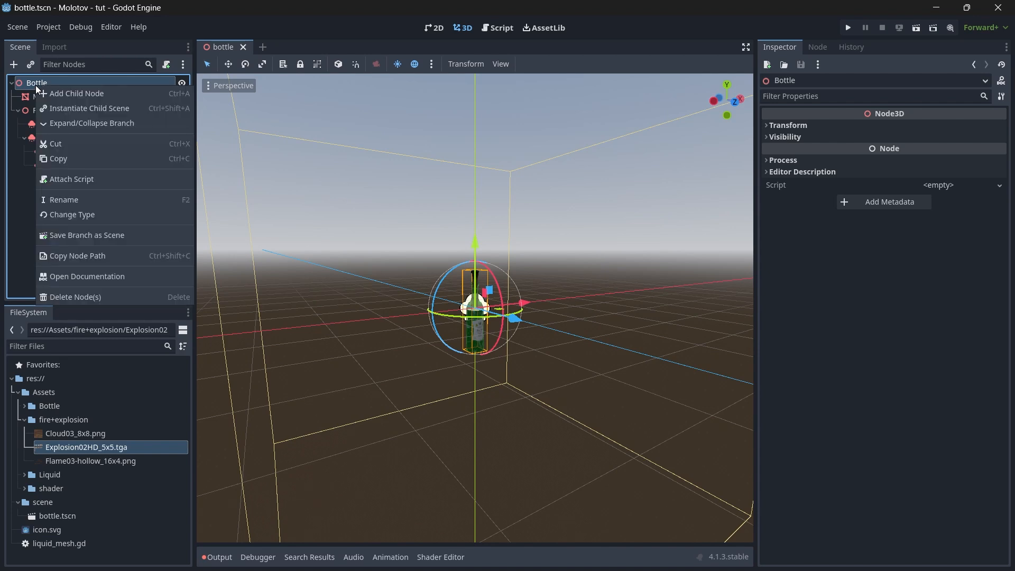
Change the type of the root Bottle node to RigidBody3D
click(112, 214)
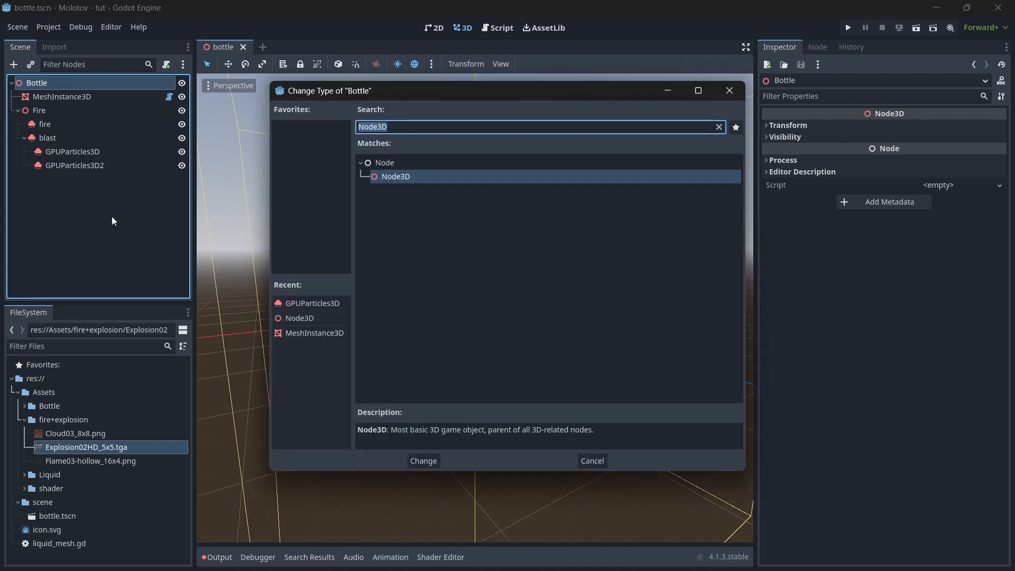
text(rigid)
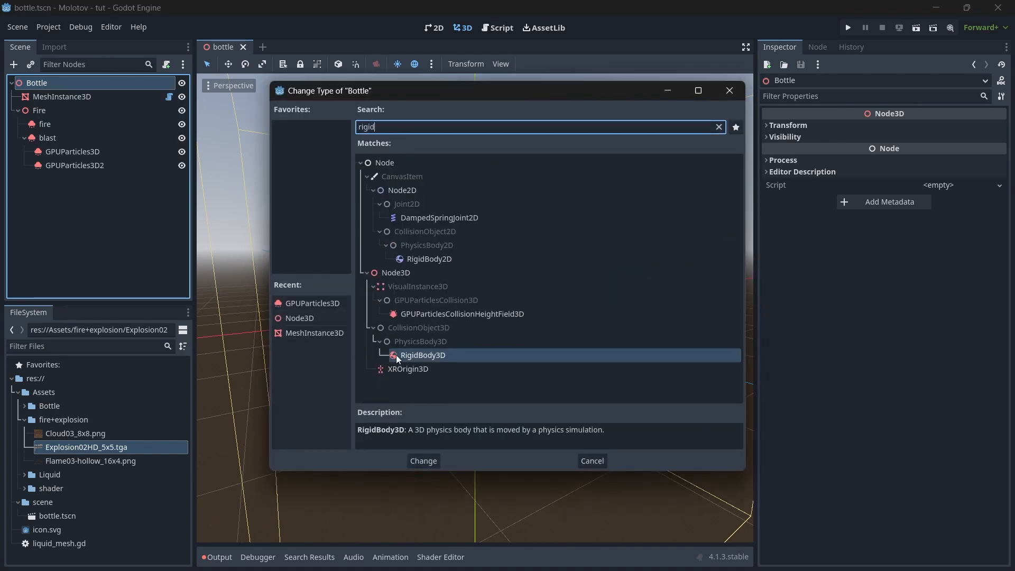
click(426, 456)
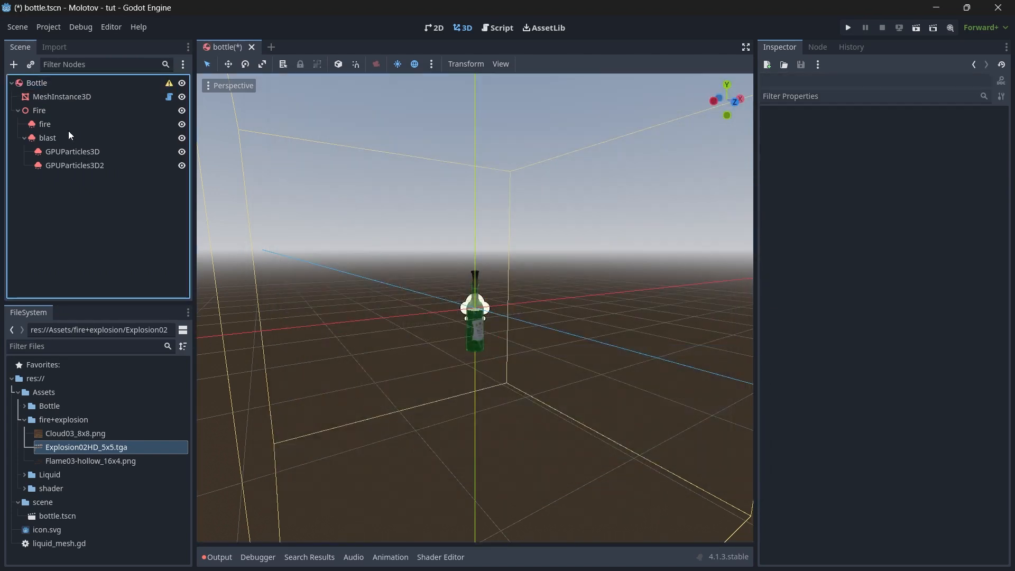
Save the scene and add a CollisionShape3D child to the Bottle node
click(53, 86)
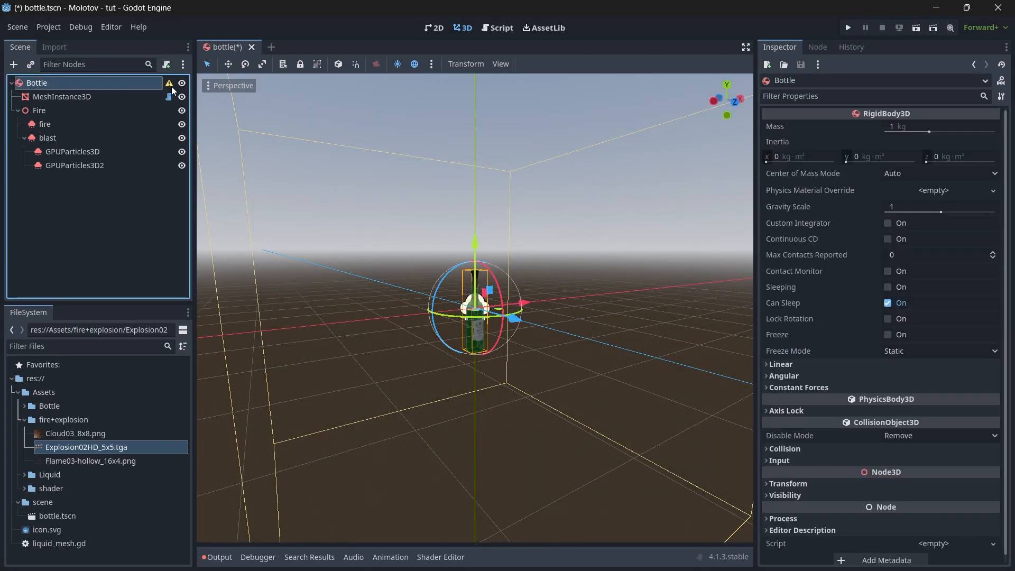
click(18, 110)
key(ctrl+s)
key(KP_1)
key(ctrl+a)
text(colli)
key(Return)
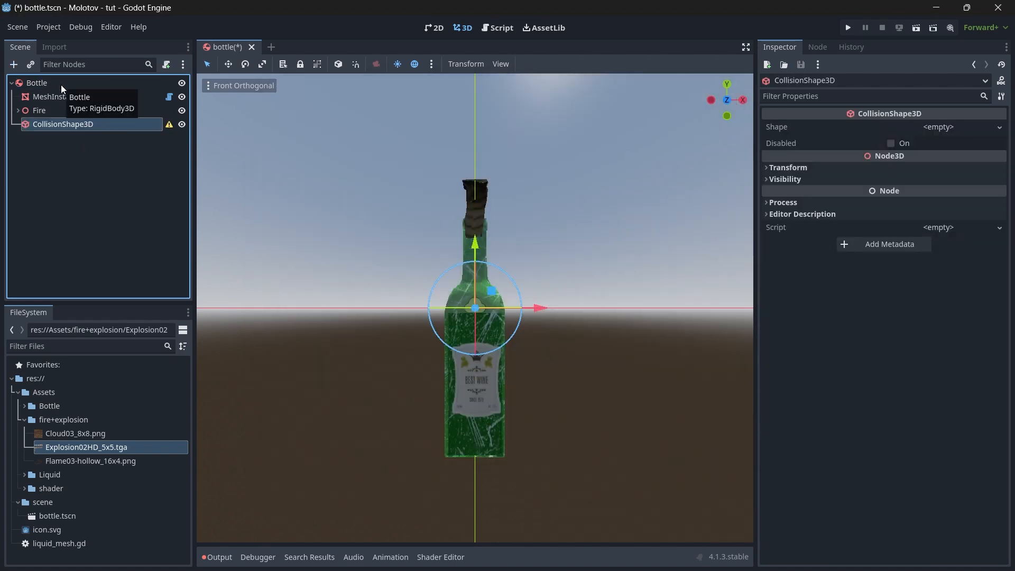
Give the collision shape a BoxShape3D about 0.36 wide, stretch it to the bottle's height and shift it slightly down to enclose the bottle
click(939, 126)
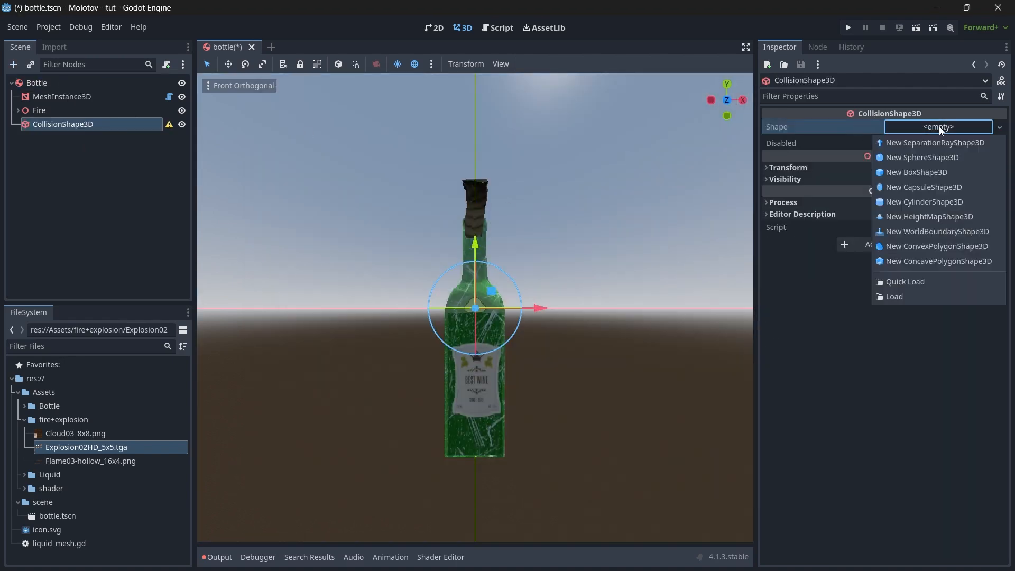
click(912, 172)
drag(554, 308, 503, 309)
drag(475, 229, 476, 183)
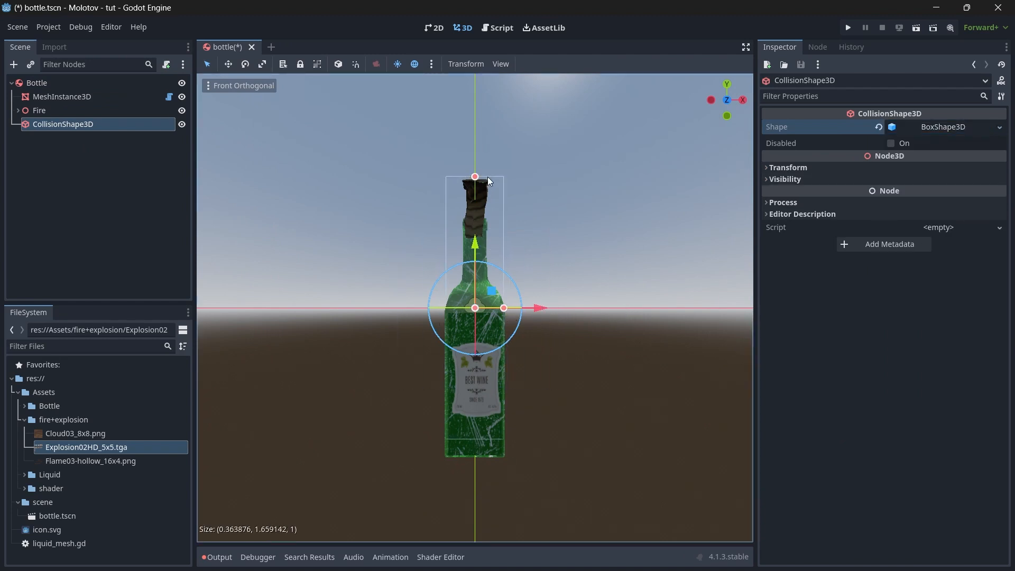
mouse_move(474, 244)
mouse_down()
mouse_move(475, 255)
mouse_move(478, 191)
mouse_move(476, 250)
mouse_up()
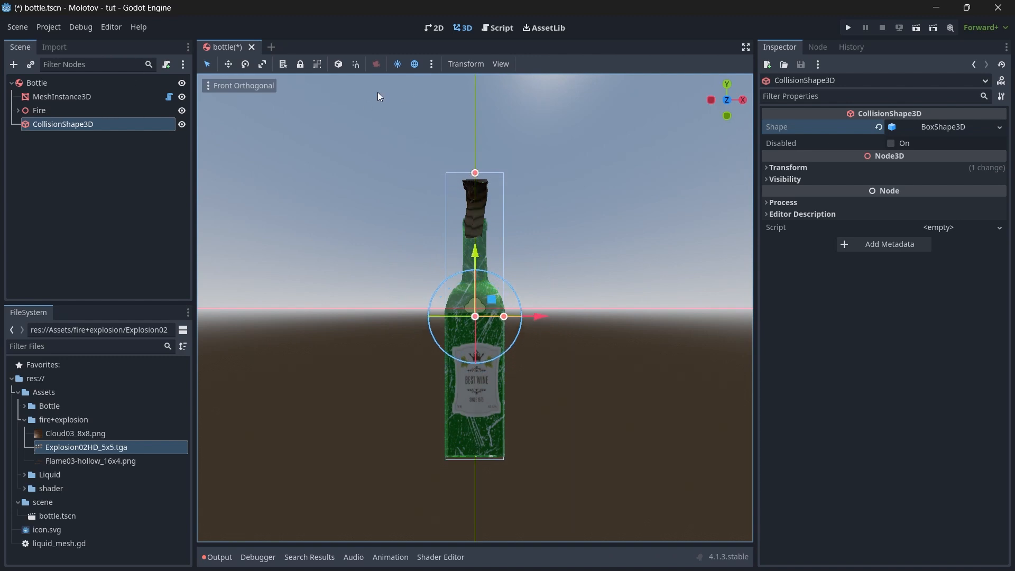
Try generating a simplified convex collision sibling from the bottle's MeshInstance3D and delete the resulting collision shape
click(57, 155)
click(48, 102)
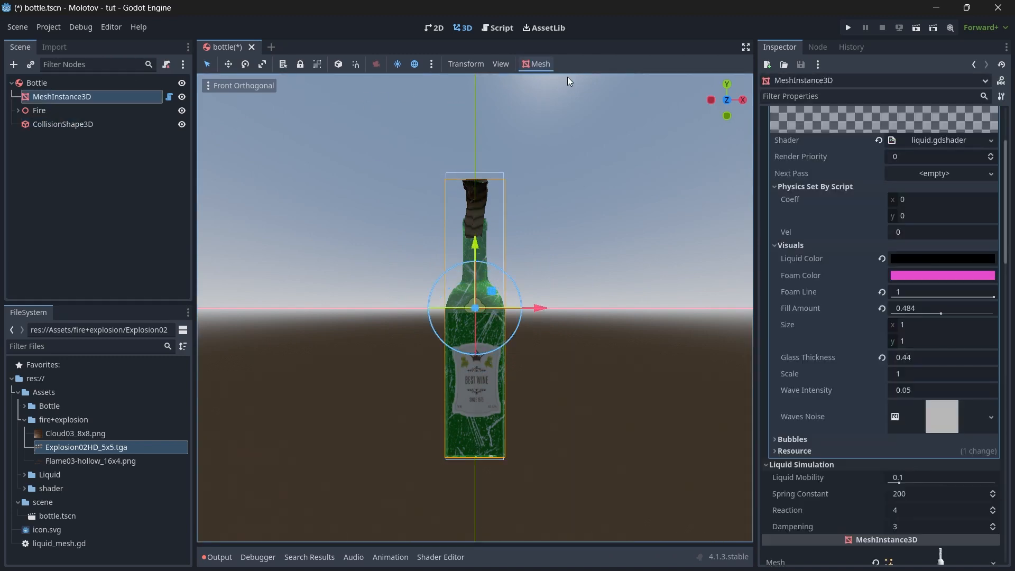
click(536, 64)
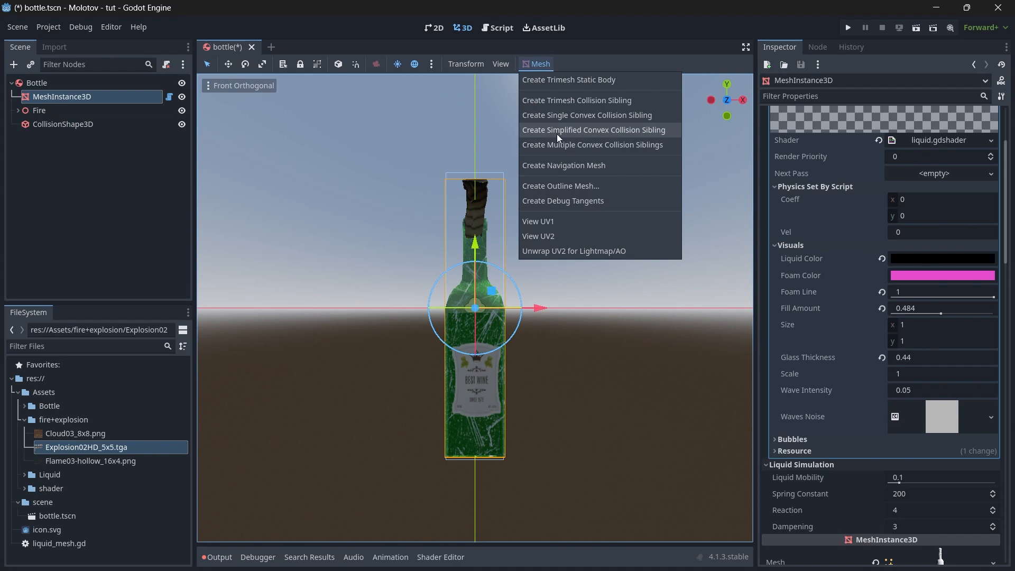
click(622, 130)
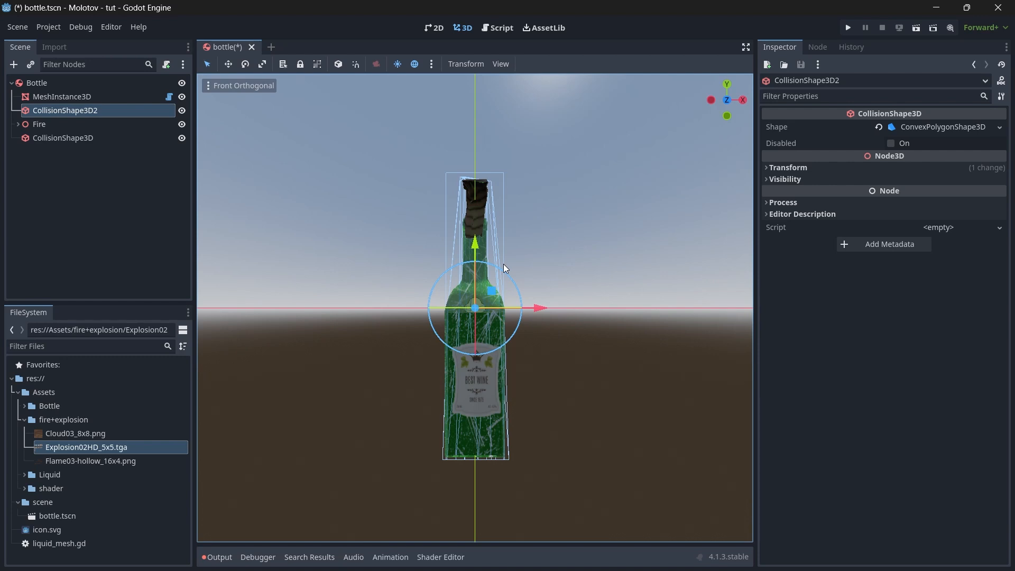
key(Delete)
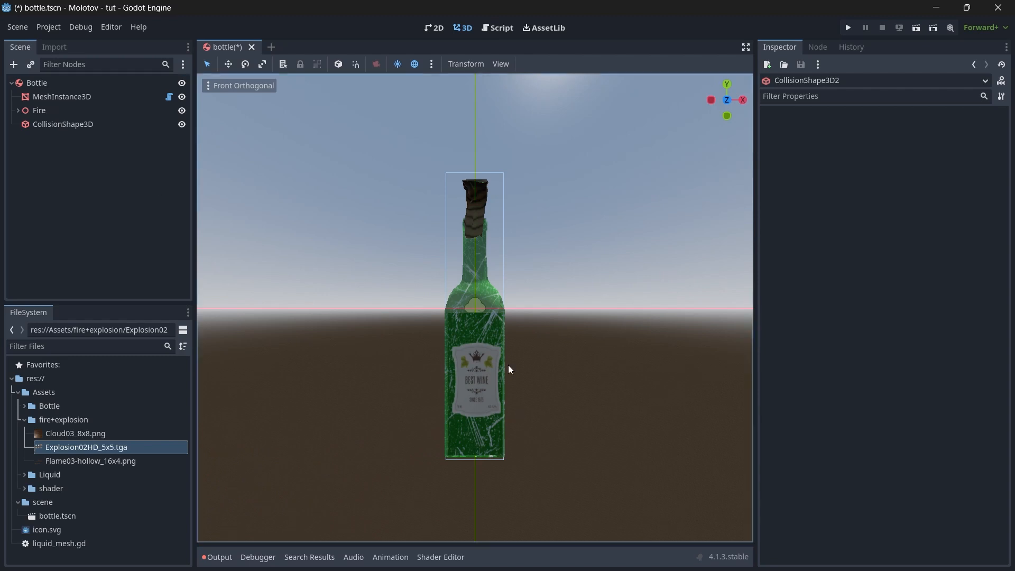
Narrow the depth of the CollisionShape3D's box from the side view so it fits the bottle
click(94, 127)
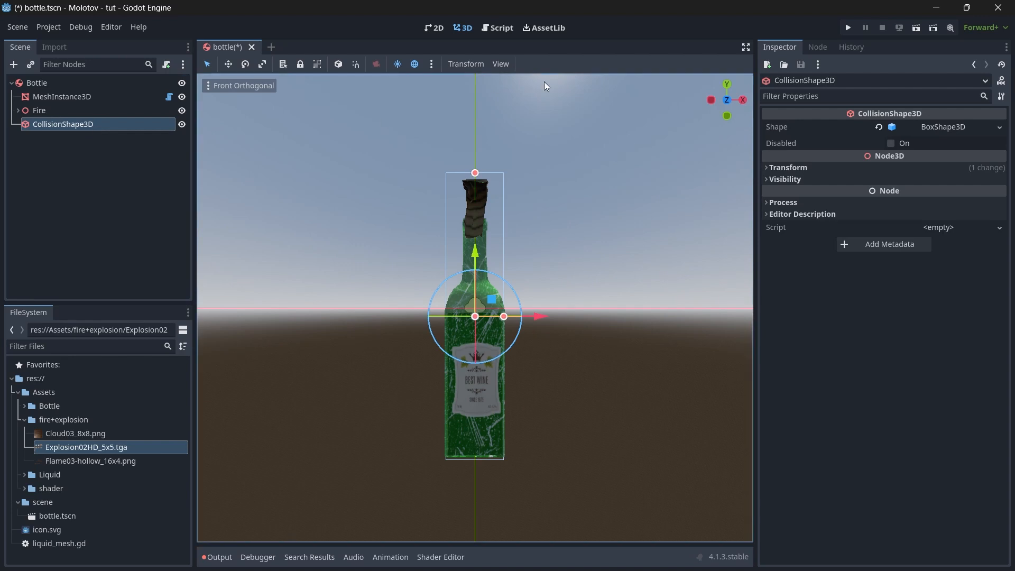
click(742, 100)
drag(406, 340, 444, 339)
click(157, 186)
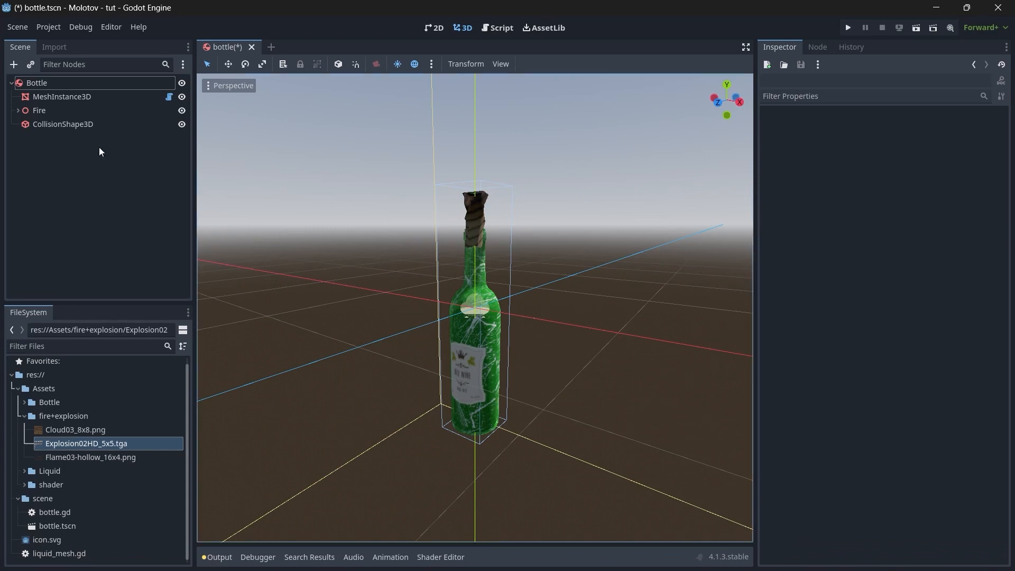
Attach the existing script res://scene/bottle.gd to the Bottle node
click(42, 85)
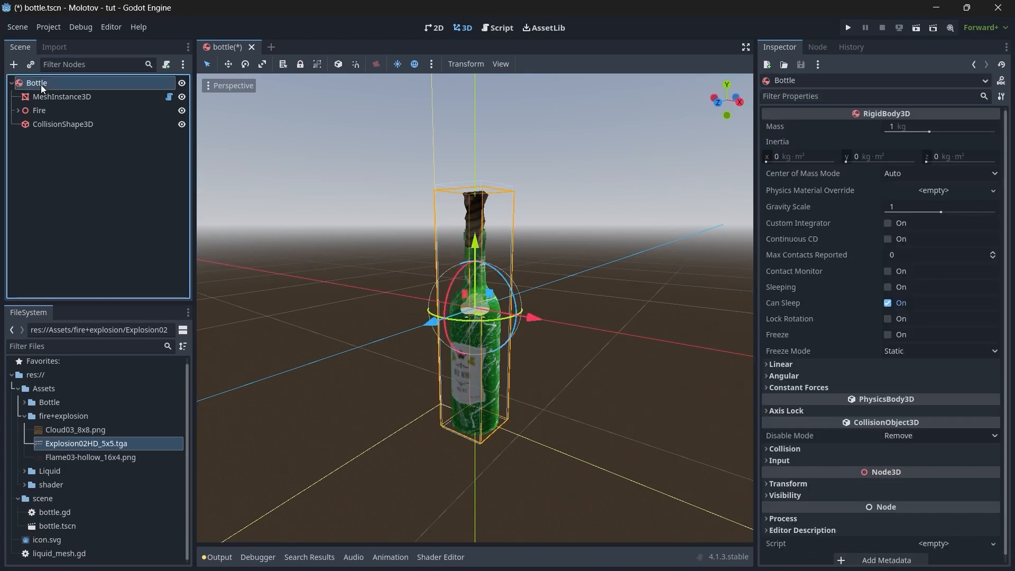
click(166, 65)
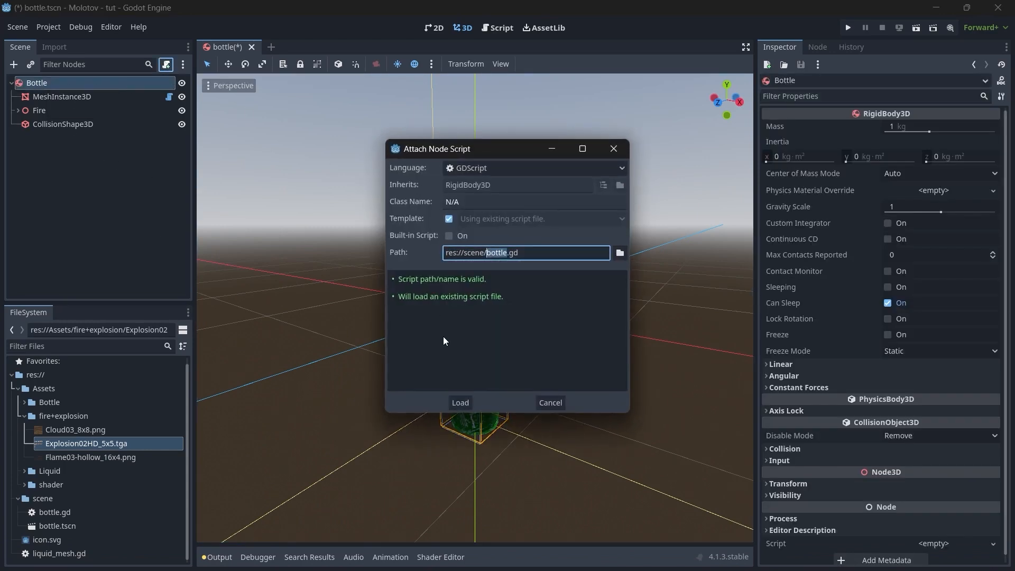
click(467, 404)
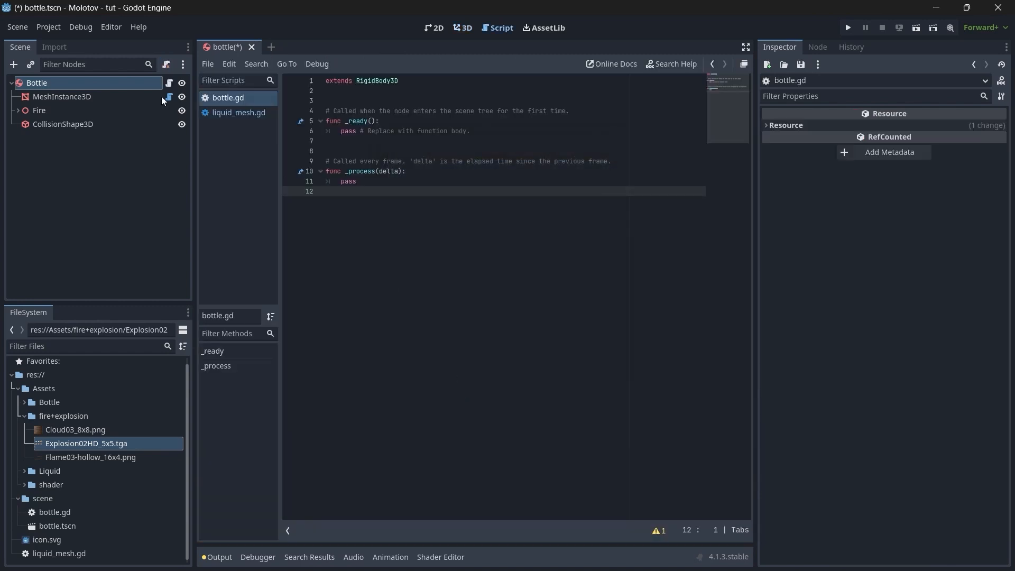
Set the Bottle rigid body's Max Contacts Reported to 1 and enable its Contact Monitor
click(464, 28)
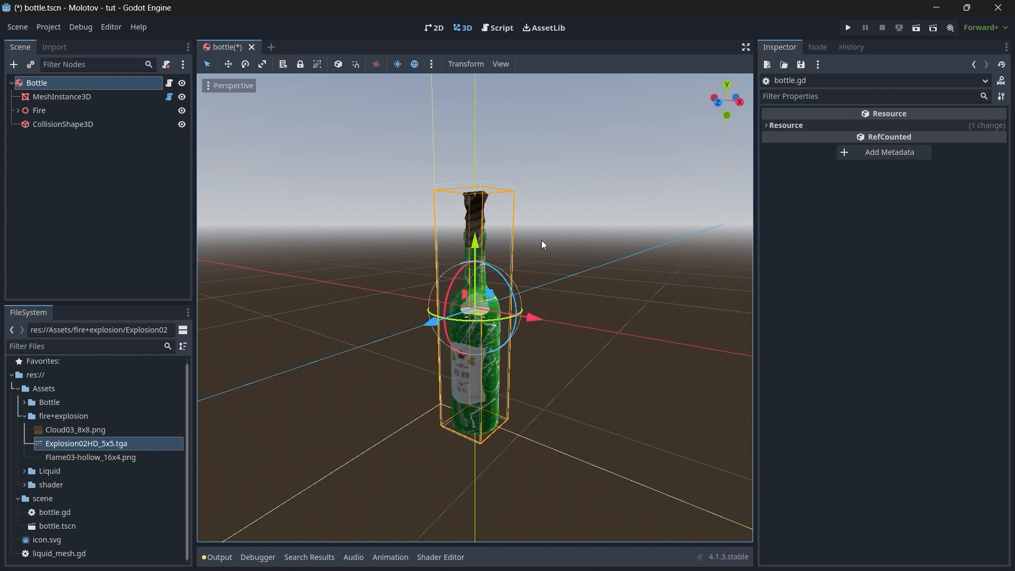
click(62, 83)
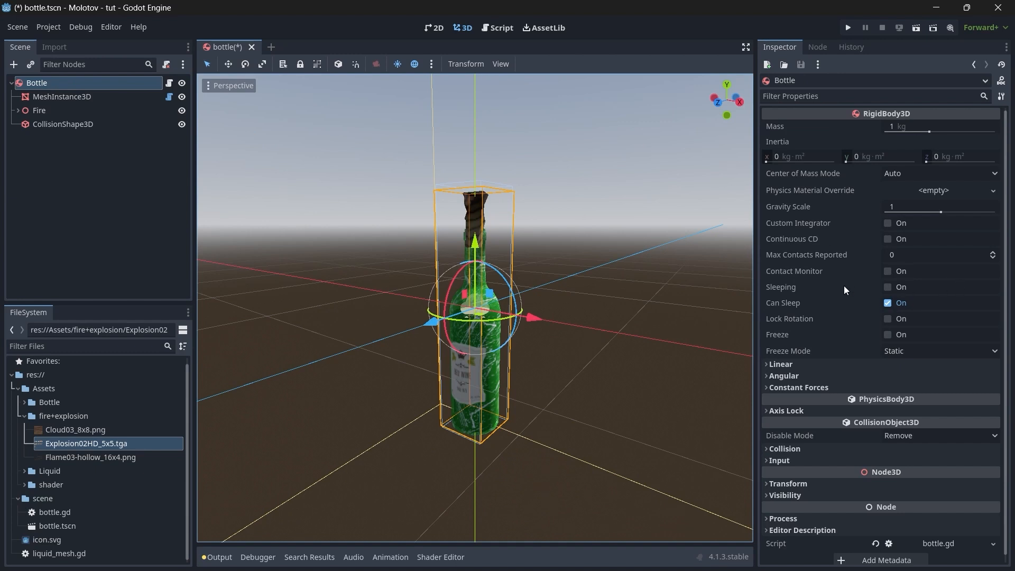
click(931, 255)
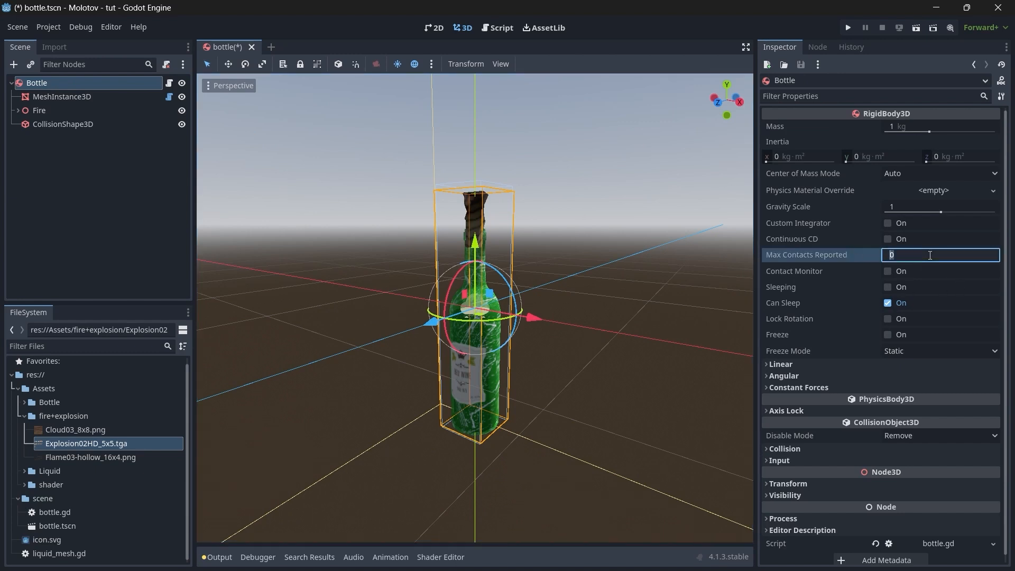
text(1)
key(Return)
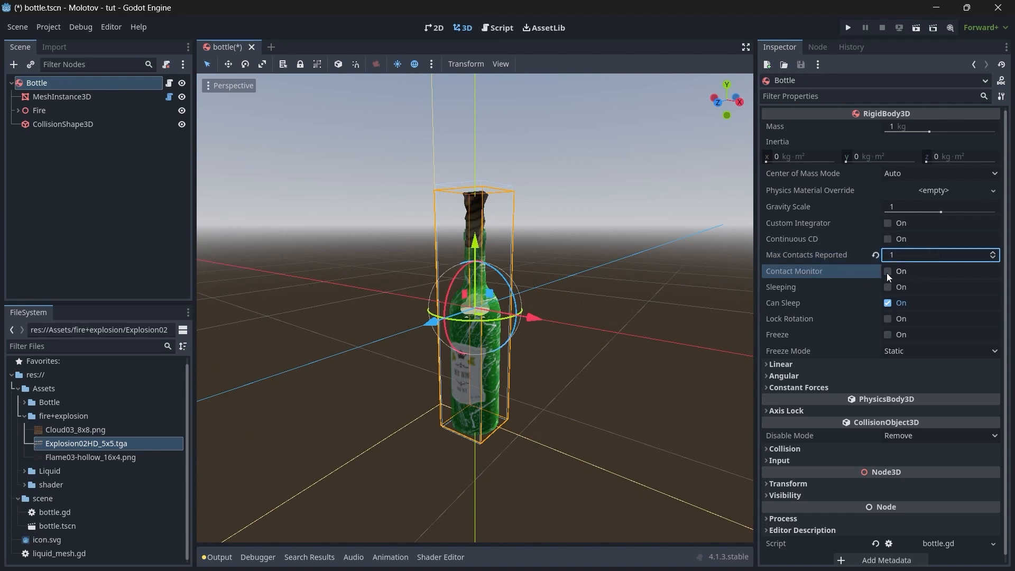
click(888, 272)
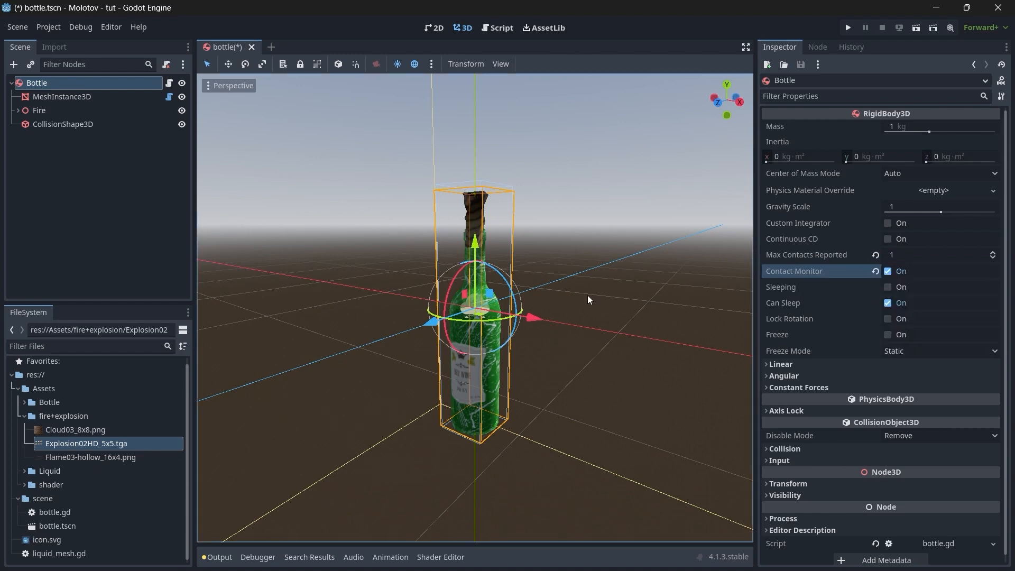
Connect the Bottle's body_entered signal to its own script with the receiver method _on_body_entered
click(816, 48)
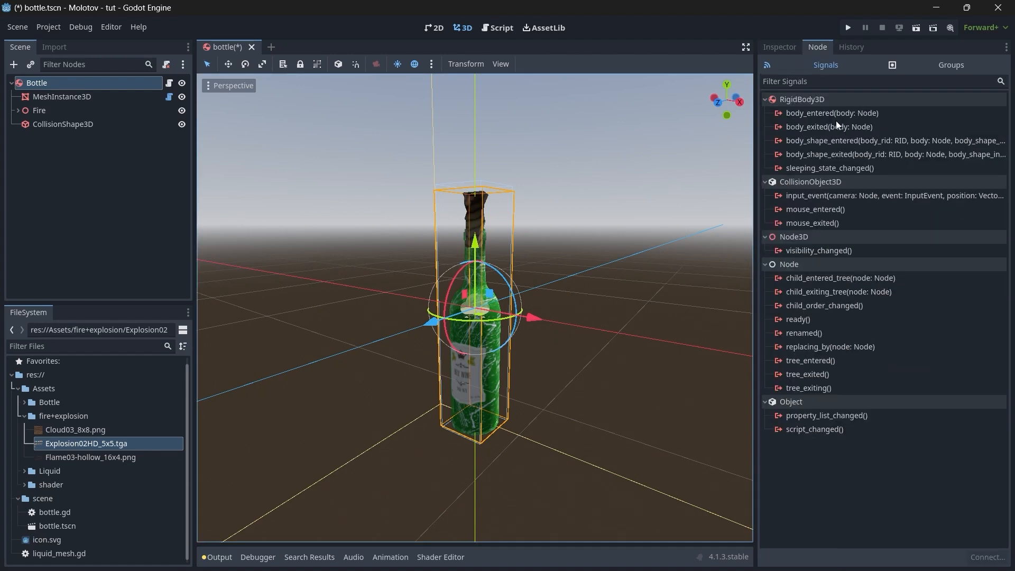
click(821, 114)
right_click(821, 115)
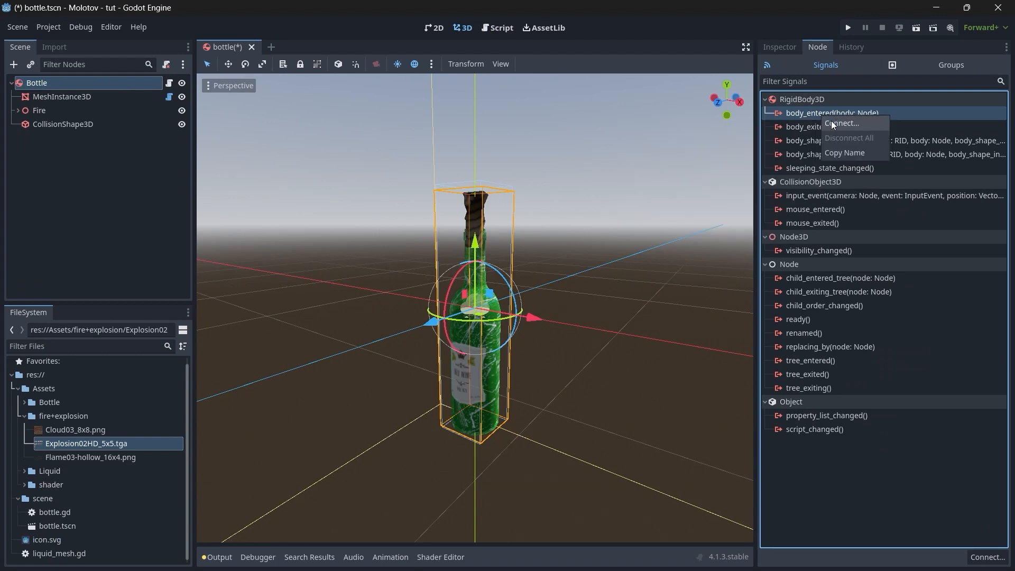
click(841, 123)
click(421, 236)
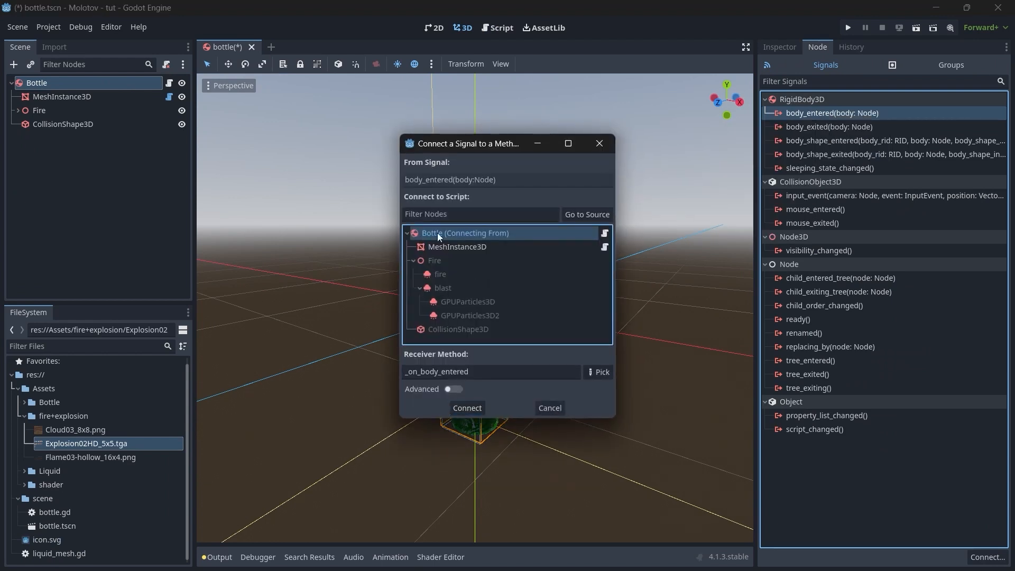
click(471, 408)
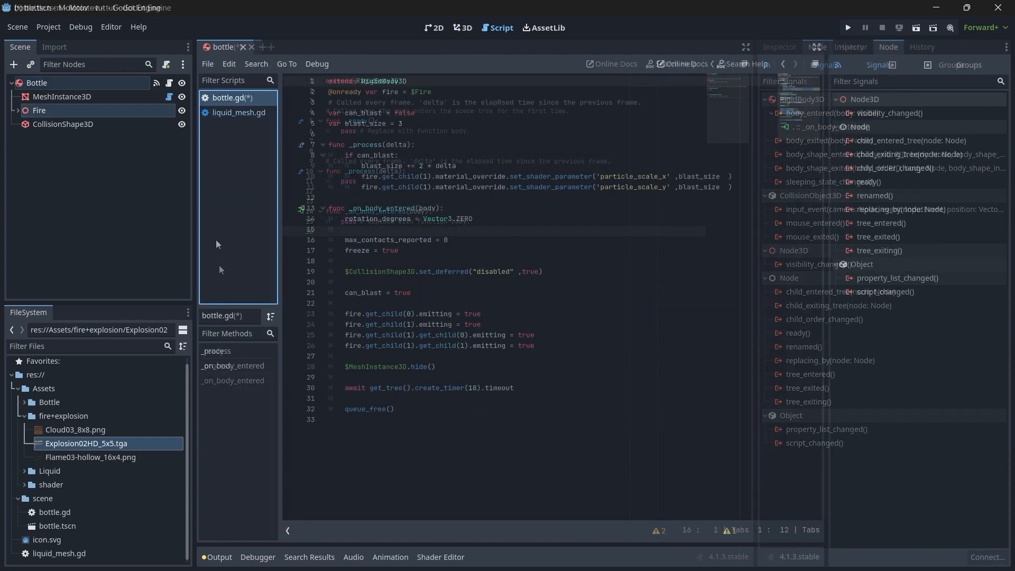
click(416, 83)
key(Down)
key(Right)
key(Right)
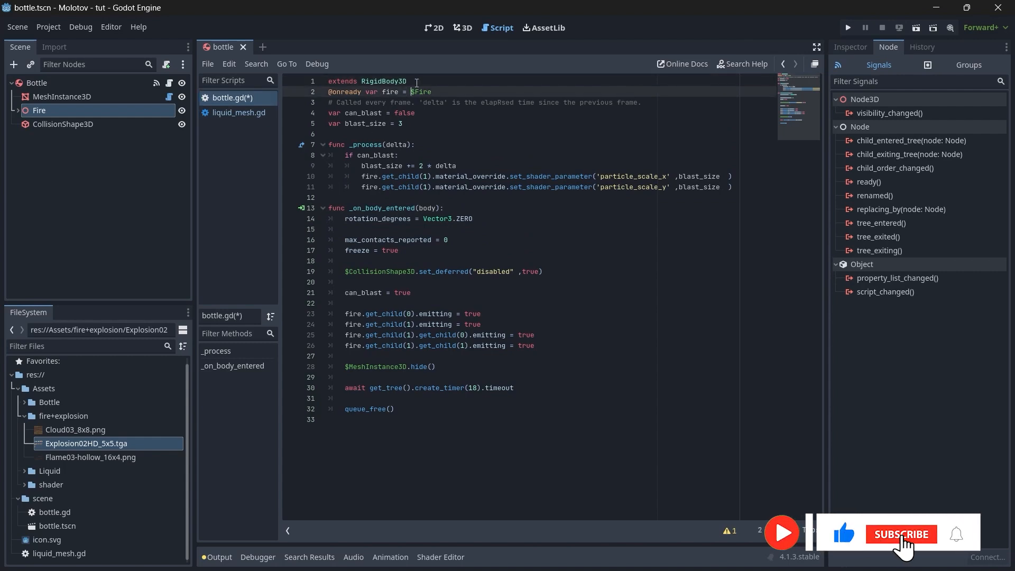
key(ctrl+shift+Right)
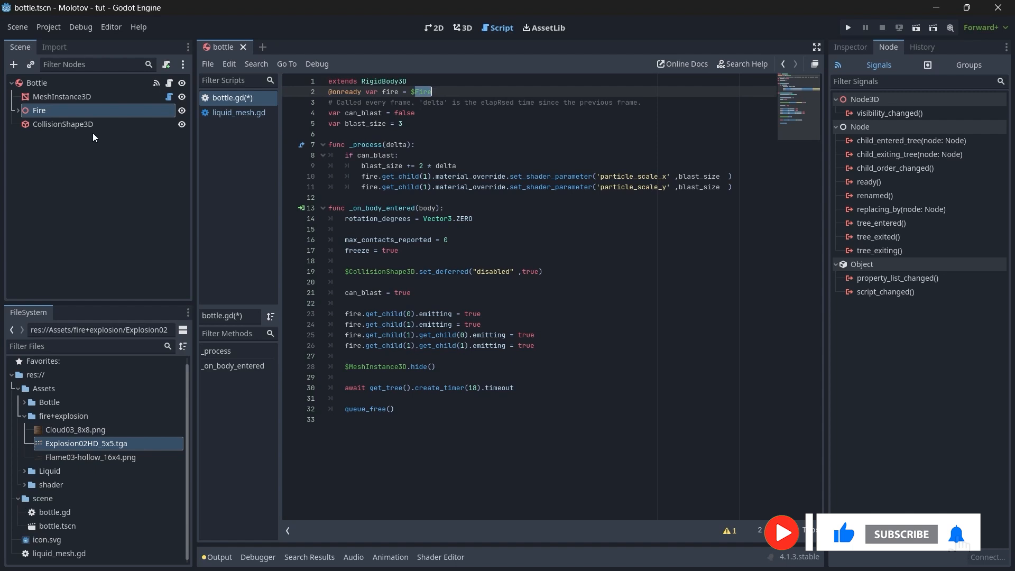
click(42, 112)
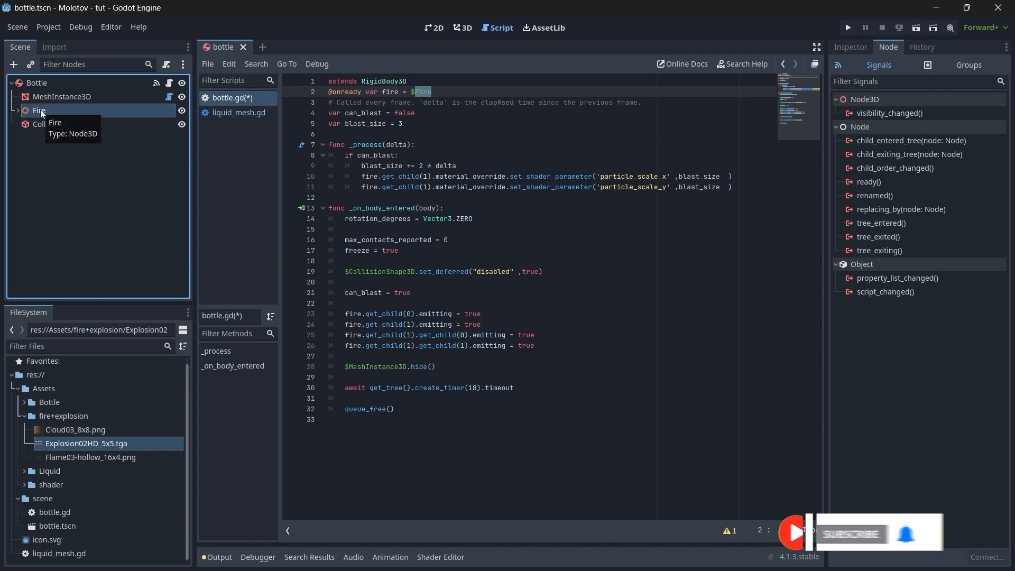
Examine the line in _on_body_entered of bottle.gd that resets rotation_degrees to Vector3.ZERO
click(489, 218)
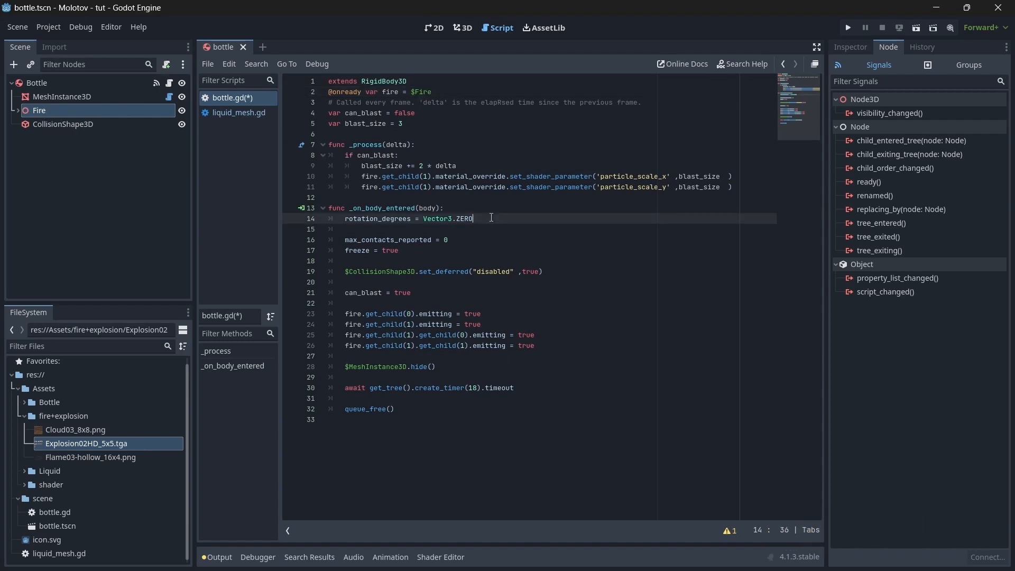
click(491, 207)
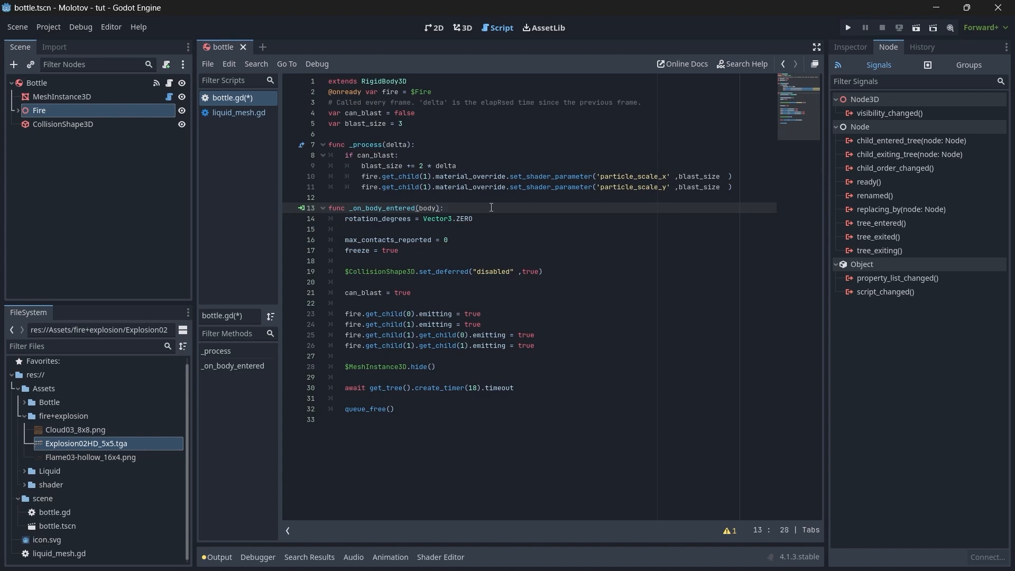
key(Down)
key(Home)
key(ctrl+shift+Right)
key(ctrl+shift+Right)
key(ctrl+shift+Right)
key(ctrl+shift+Right)
key(ctrl+shift+Right)
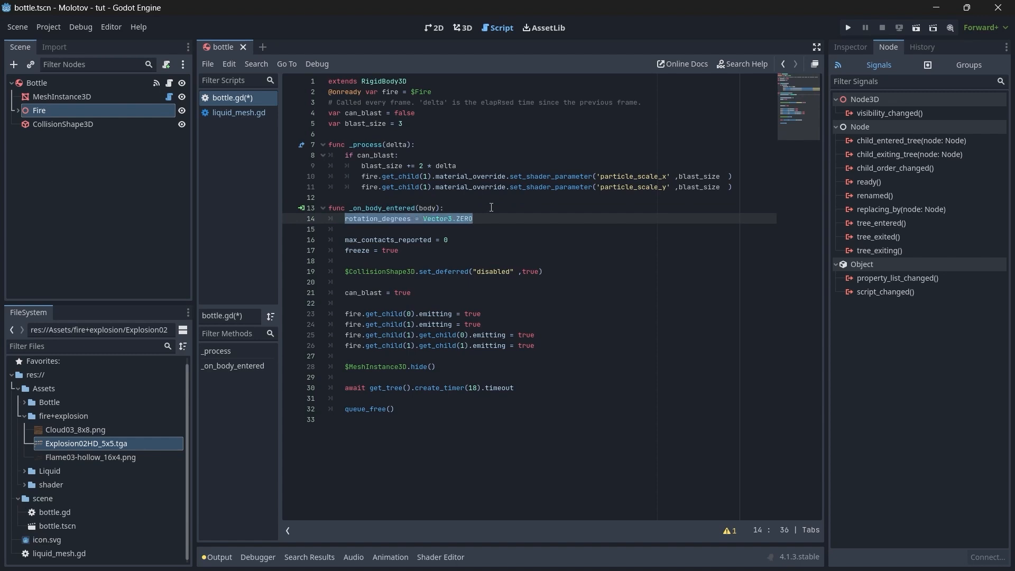
Examine the max_contacts_reported and freeze assignments in the _on_body_entered function
key(Down)
key(Down)
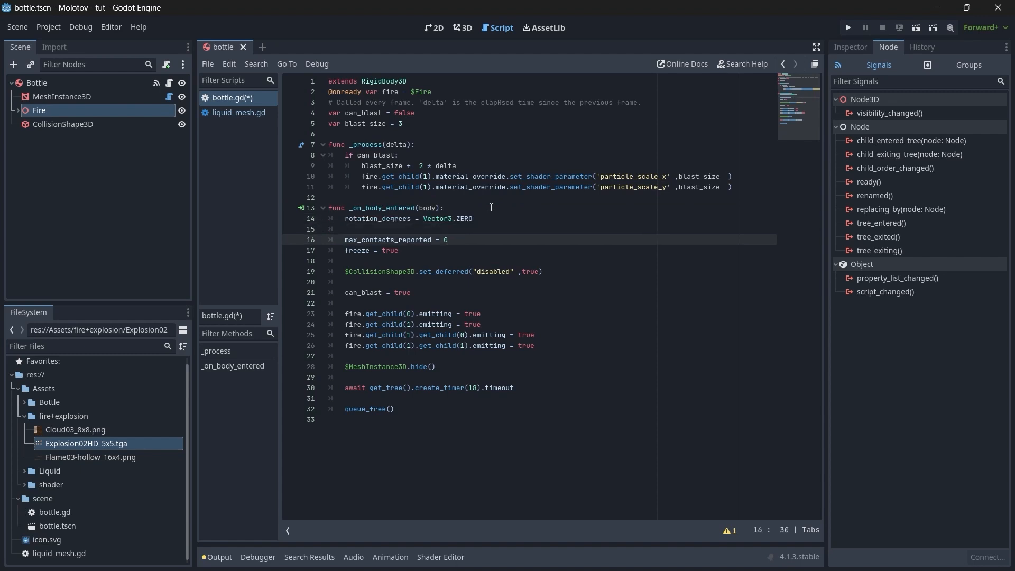
key(ctrl+shift+Left)
key(ctrl+shift+Left)
key(ctrl+shift+Left)
key(ctrl+shift+Left)
key(End)
key(shift+Home)
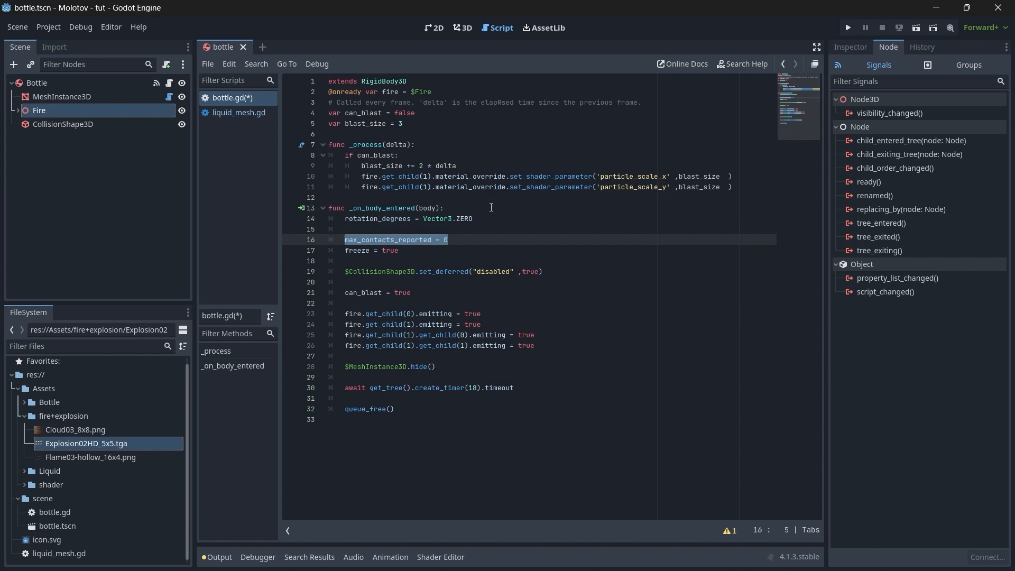
key(Down)
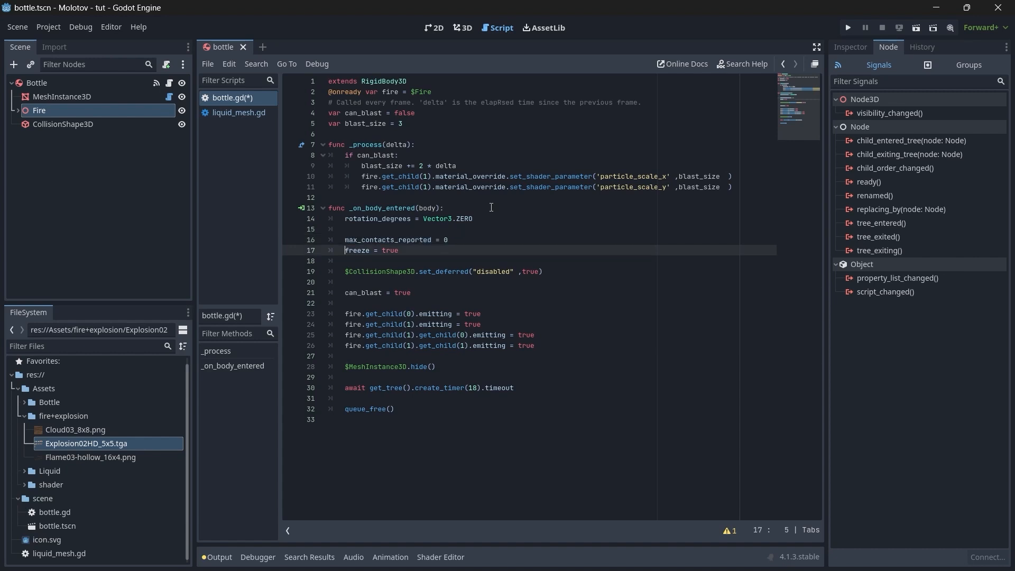
key(ctrl+shift+Right)
key(ctrl+shift+Right)
Examine the set_deferred call that disables CollisionShape3D and the can_blast assignment in _on_body_entered
key(Down)
key(Down)
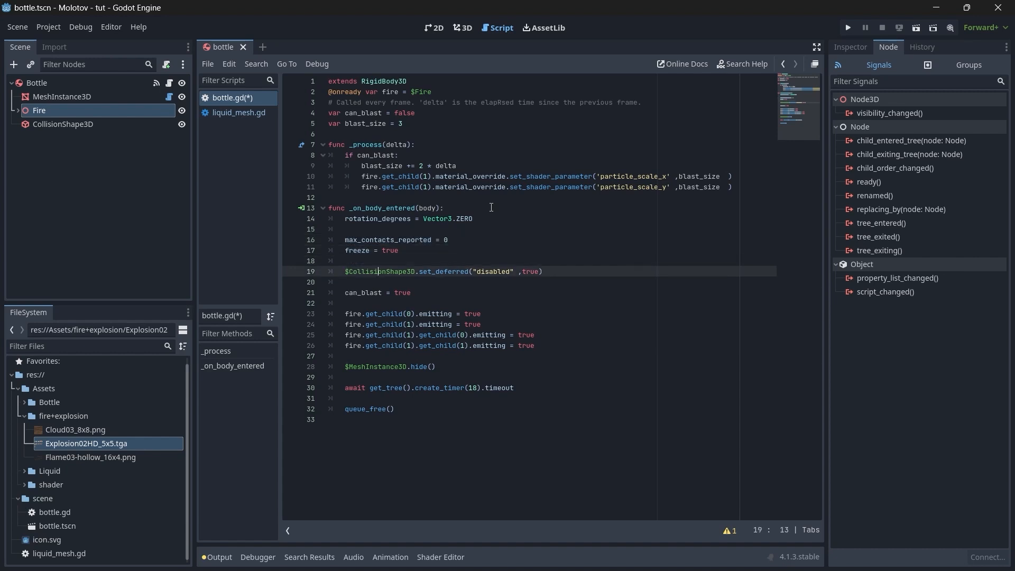
key(ctrl+shift+Right)
key(ctrl+shift+Right)
key(ctrl+shift+Right)
key(ctrl+shift+Right)
key(ctrl+shift+Right)
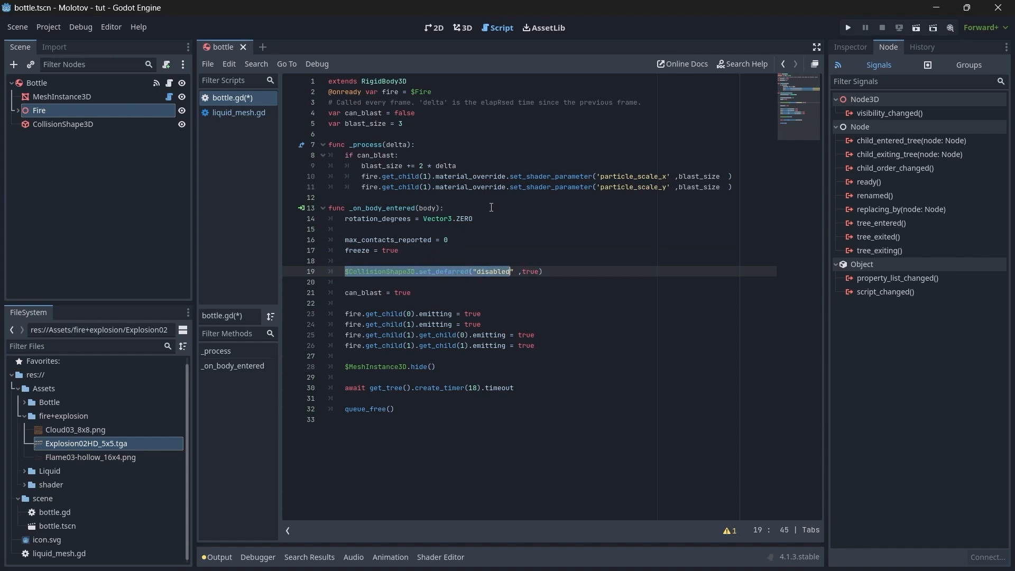
key(Down)
key(Down)
key(ctrl+shift+Left)
key(ctrl+shift+Left)
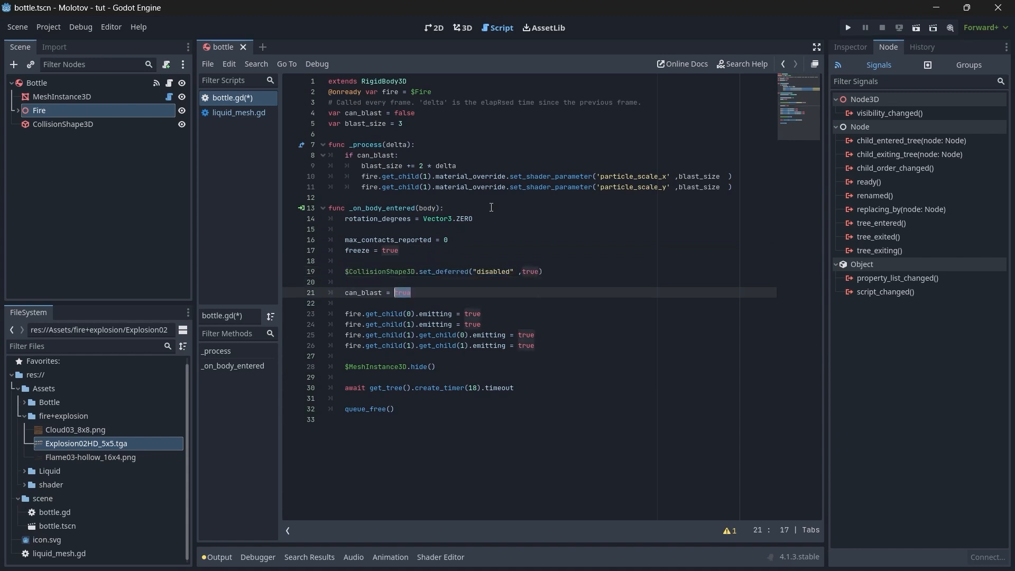
key(ctrl+shift+Left)
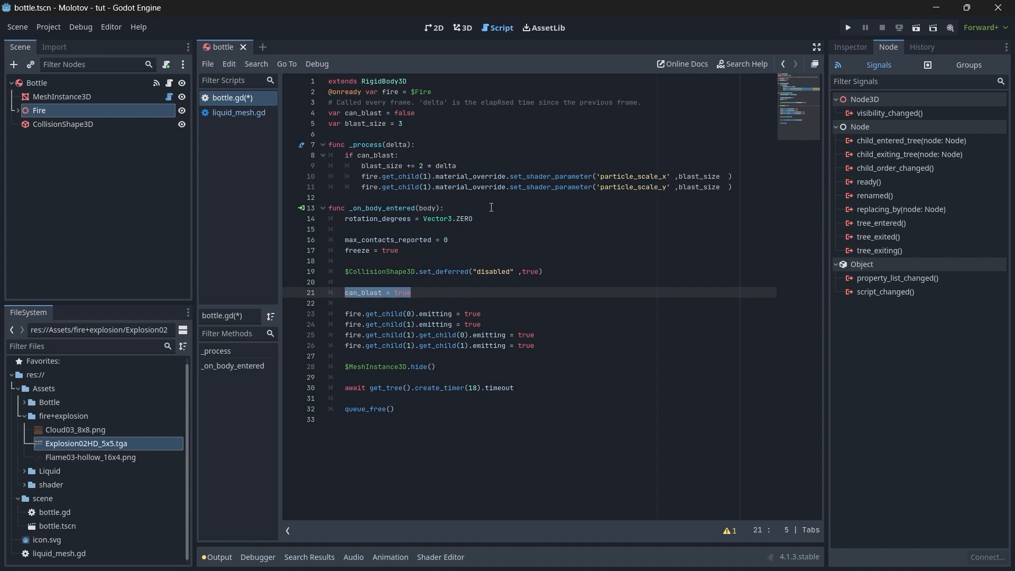
Examine the four fire.get_child lines in _on_body_entered that switch on particle emission
key(Down)
key(Down)
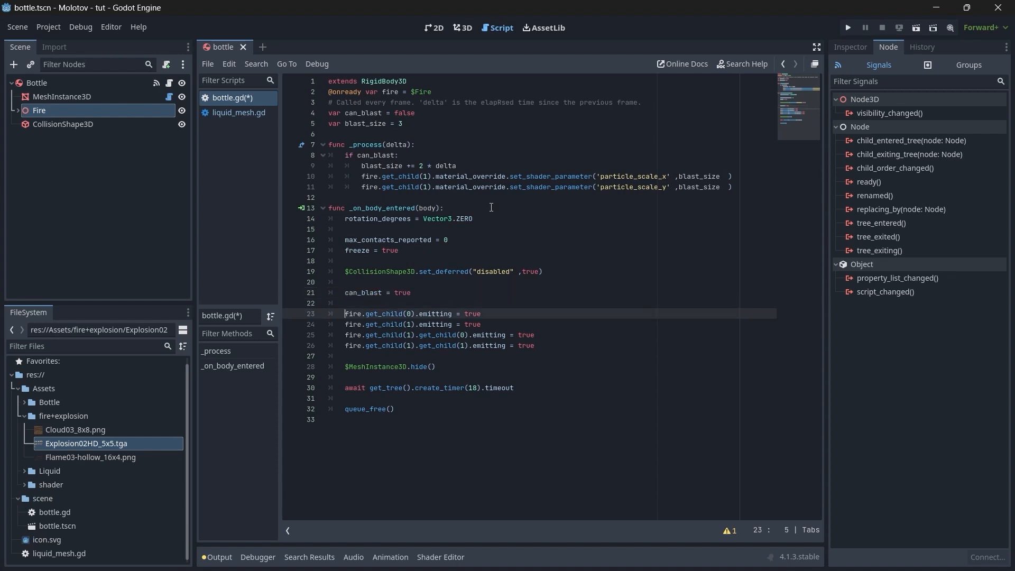
key(ctrl+shift+Right)
key(ctrl+shift+Right)
key(ctrl+shift+Right)
key(ctrl+shift+Right)
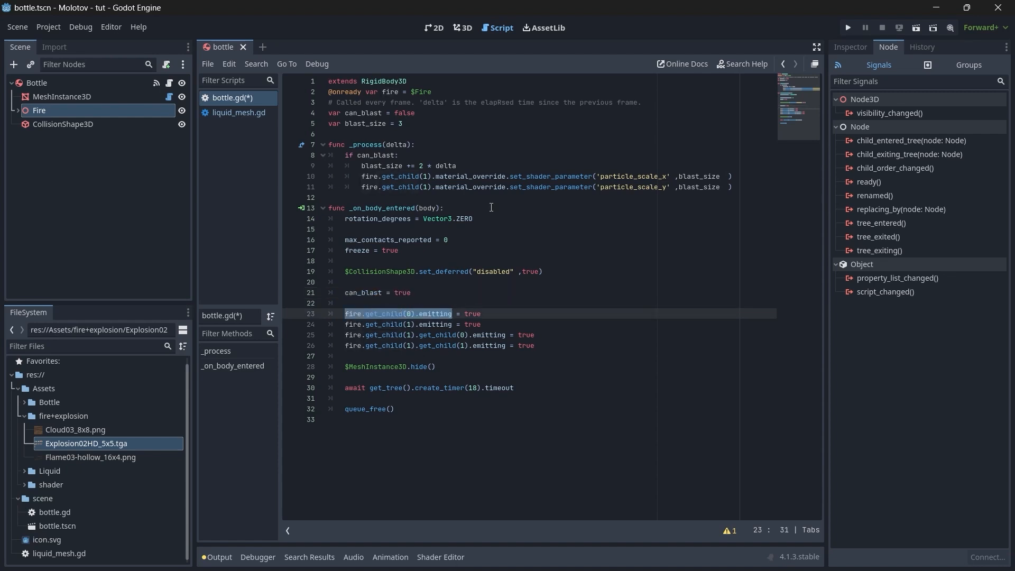
key(shift+Down)
key(shift+Down)
key(shift+Down)
key(Left)
key(ctrl+Right)
key(ctrl+Right)
key(ctrl+Right)
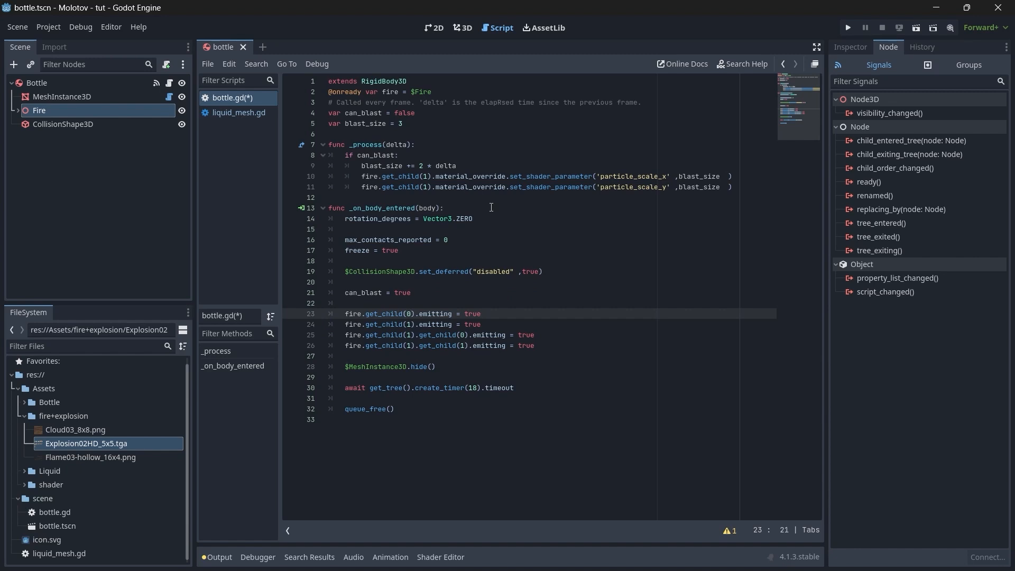
Expand the Fire node and compare its fire, blast and nested GPUParticles3D children with the get_child indices in the script
click(17, 110)
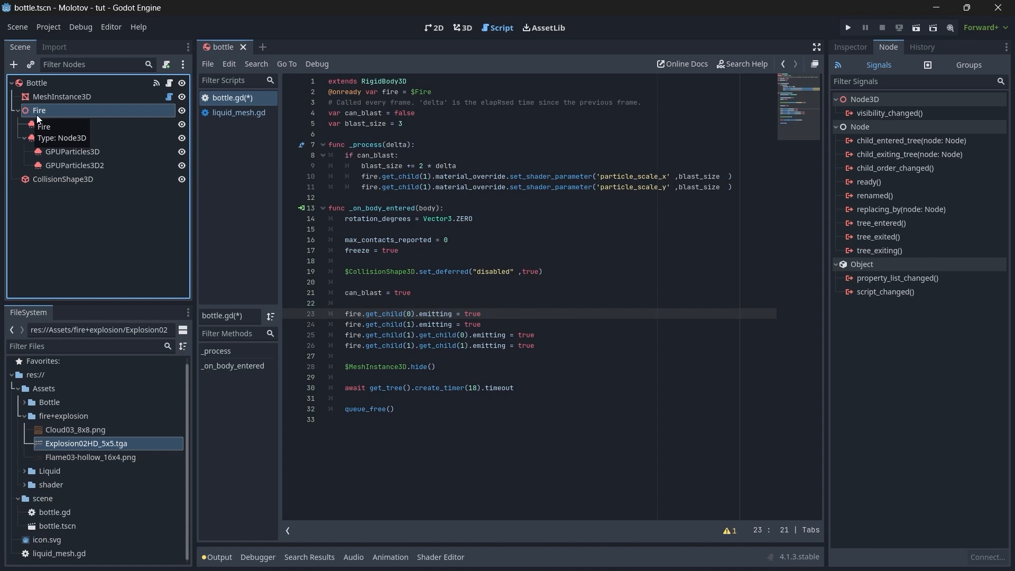
click(35, 126)
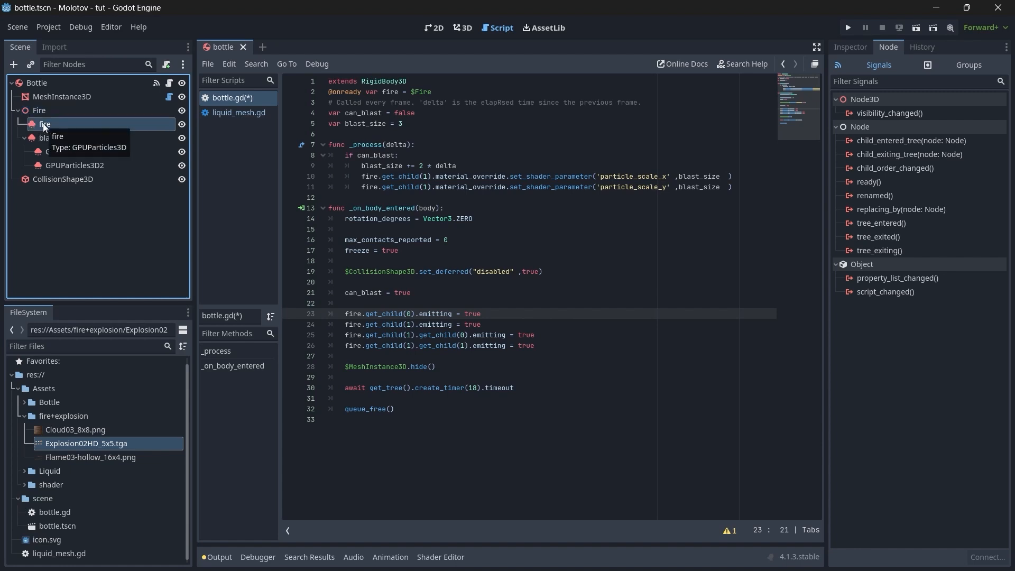
click(42, 136)
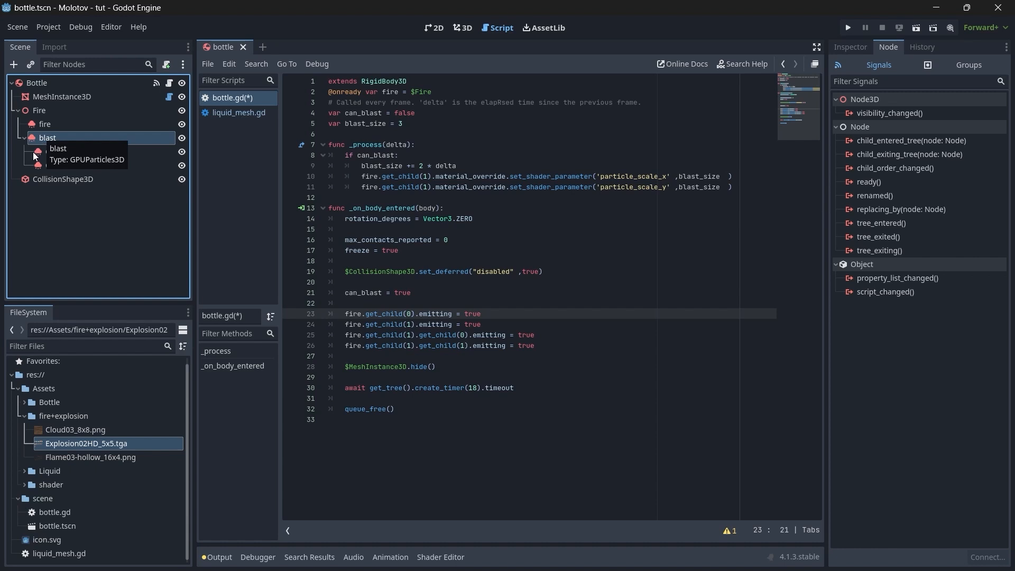
click(42, 152)
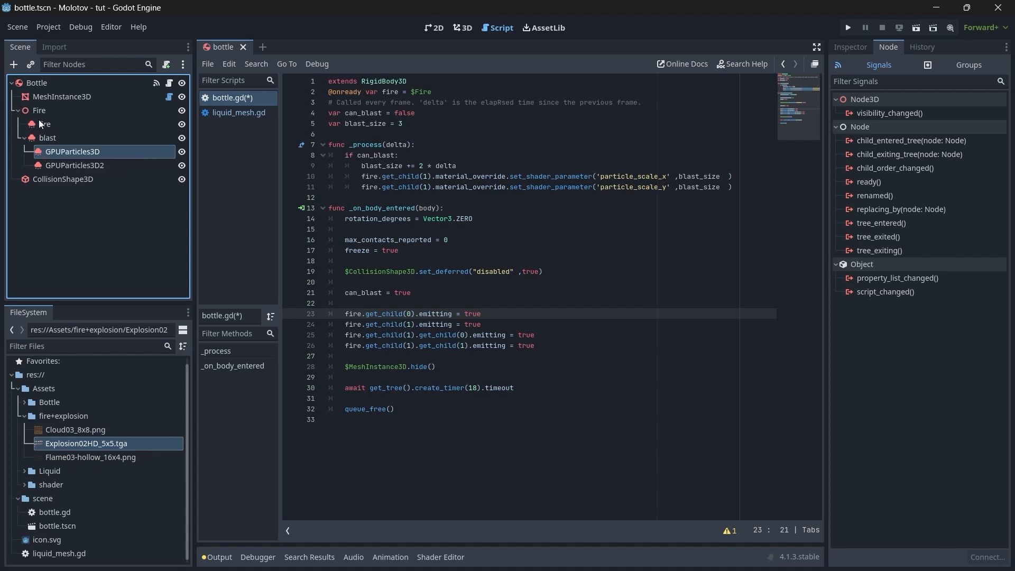
click(44, 137)
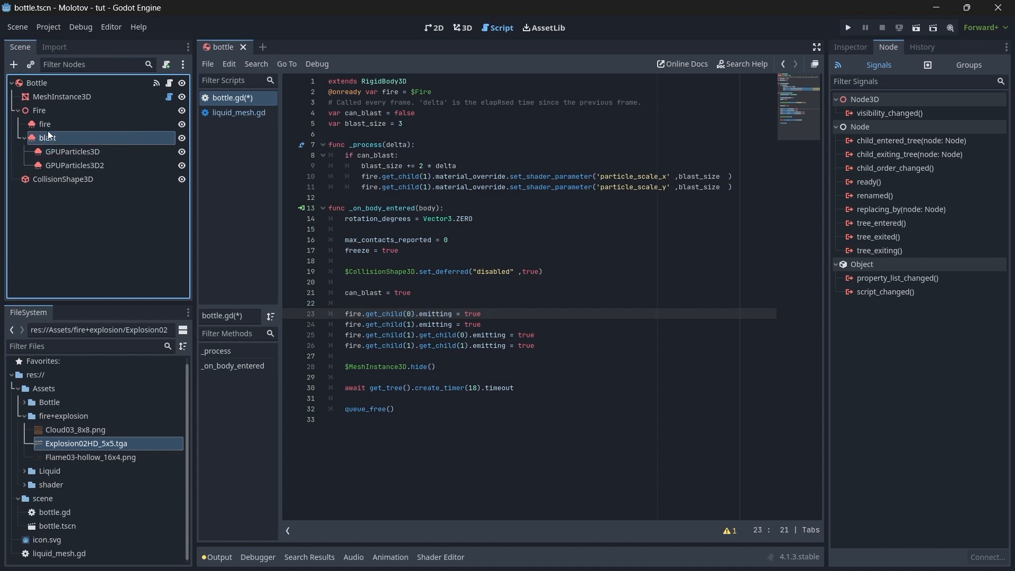
click(61, 150)
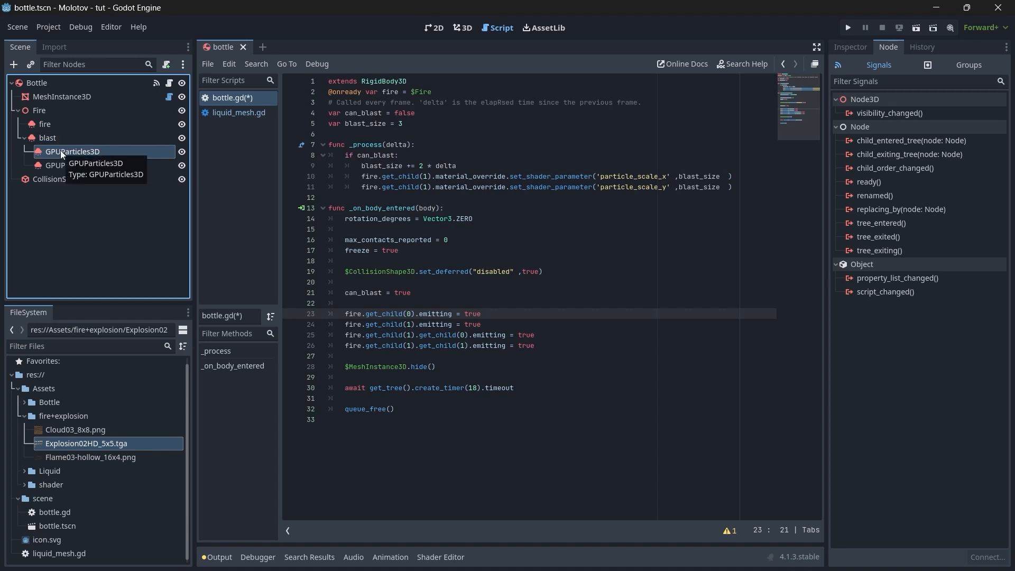
click(429, 324)
key(Down)
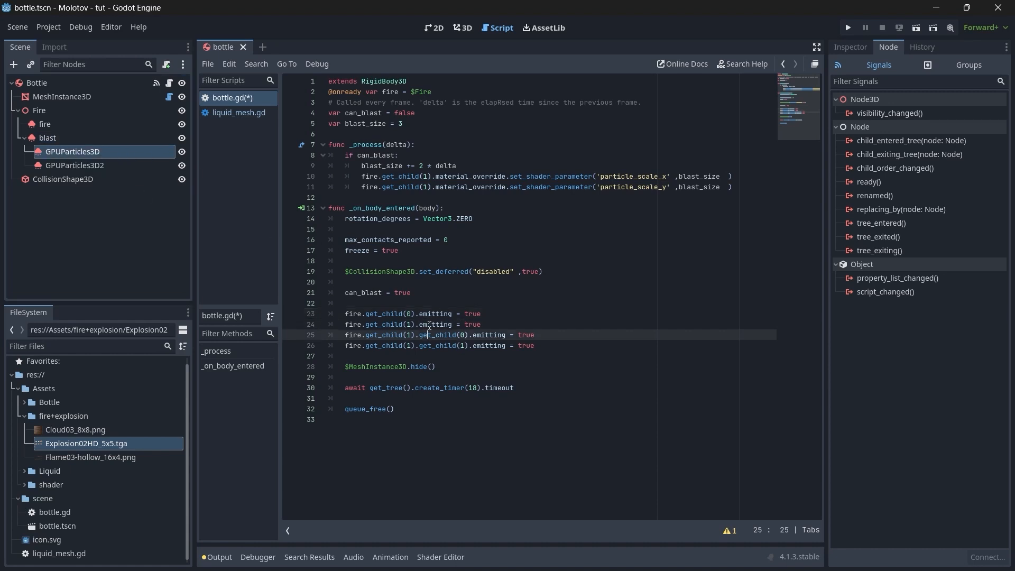
key(Down)
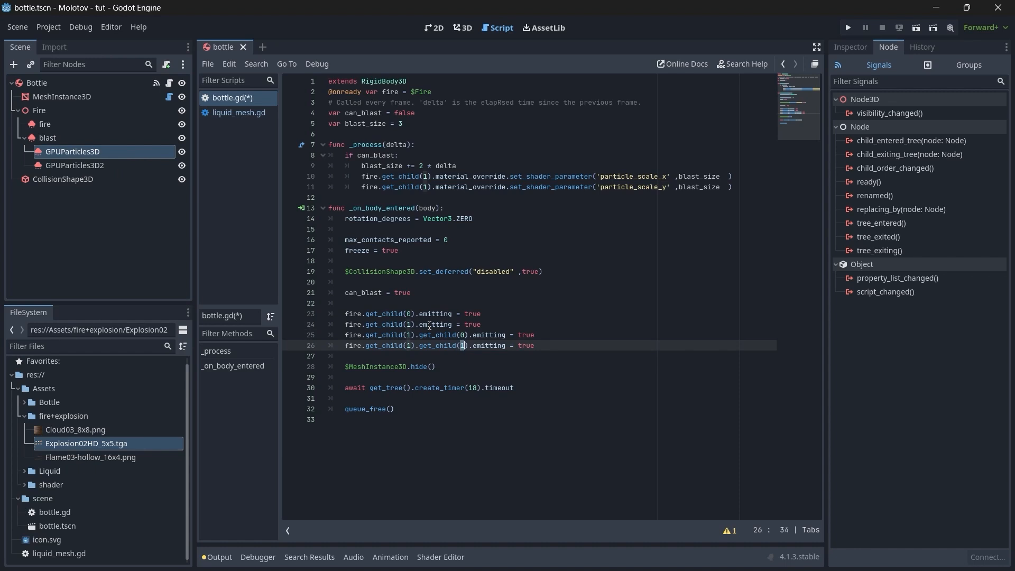
Examine the closing lines of _on_body_entered: the MeshInstance3D hide call, the awaited timer and queue_free
key(Down)
key(Down)
key(ctrl+shift+Left)
key(ctrl+shift+Left)
key(ctrl+shift+Left)
key(Down)
key(Down)
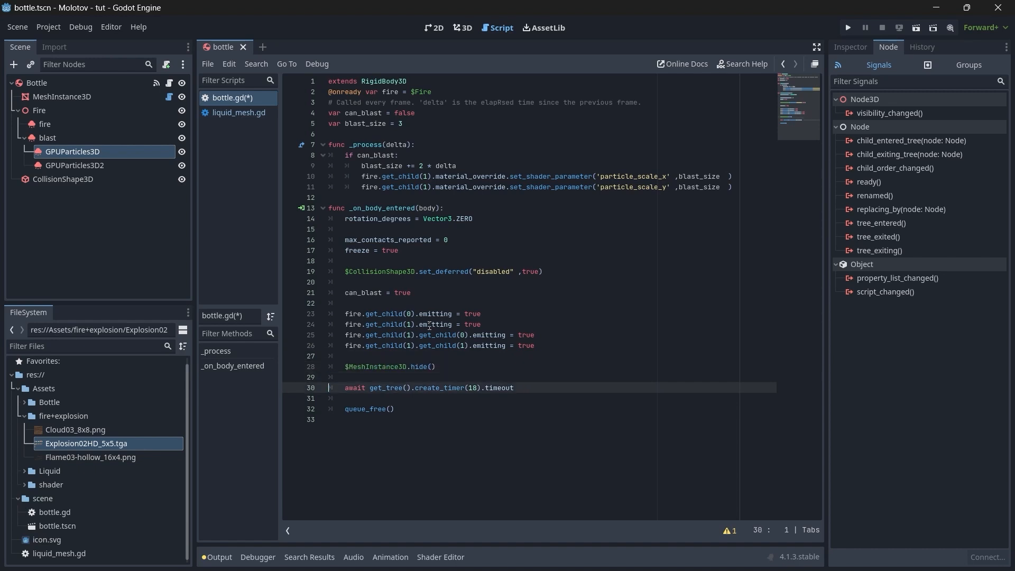
key(ctrl+shift+Right)
key(ctrl+shift+Right)
key(ctrl+shift+Right)
key(ctrl+shift+Right)
key(ctrl+shift+Right)
key(ctrl+shift+Right)
key(ctrl+shift+Right)
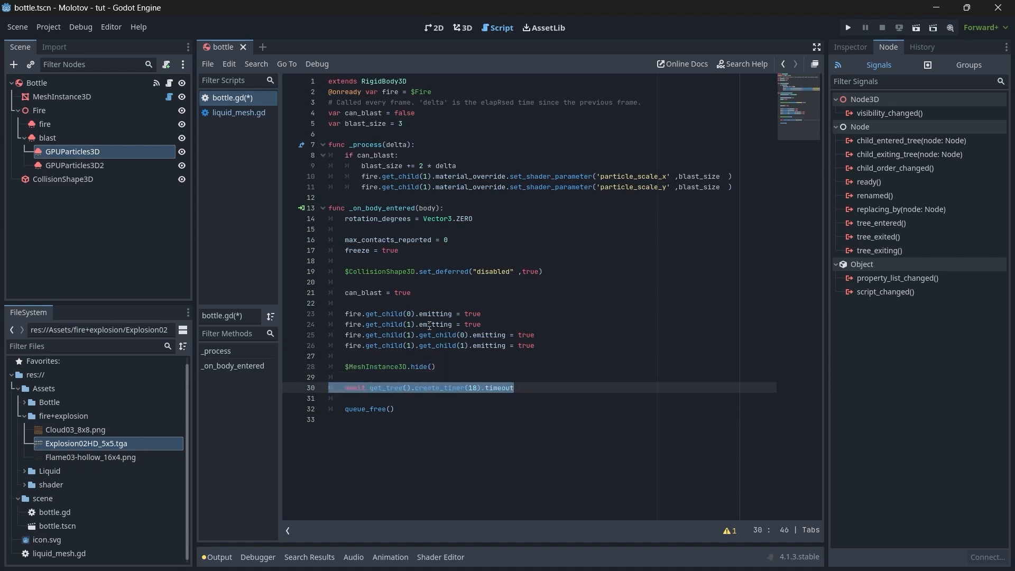
key(Down)
key(Down)
key(ctrl+shift+Left)
key(ctrl+shift+Left)
key(ctrl+shift+Left)
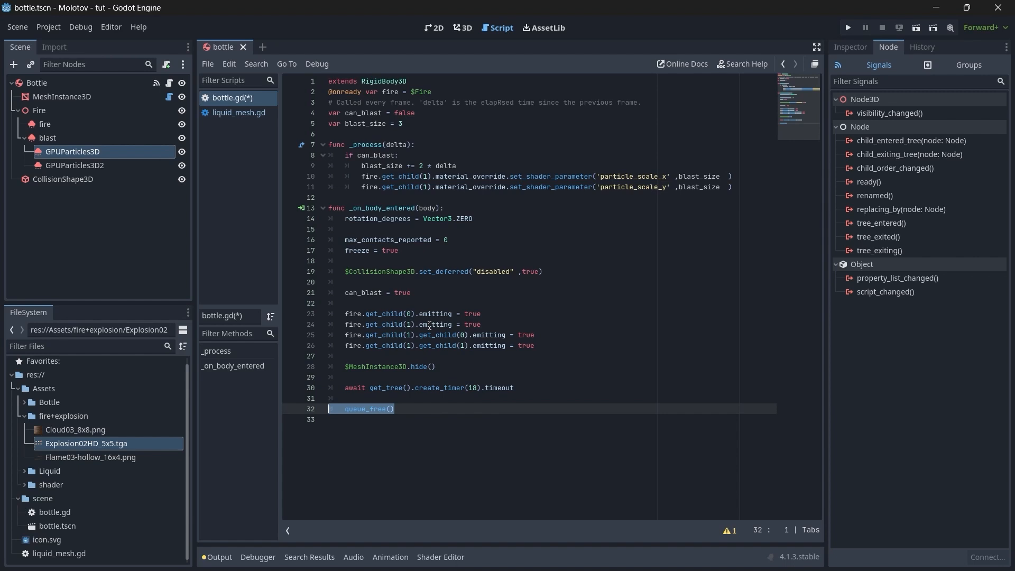
Go back up to the _process function and examine the particle_scale_x shader parameter that blast_size drives
key(Up)
key(Up)
key(Up)
key(Up)
key(Up)
key(Up)
key(Up)
key(Up)
key(Up)
key(Up)
key(Up)
key(Up)
key(Up)
key(Up)
key(Up)
key(Up)
key(Up)
key(Up)
key(Up)
key(Up)
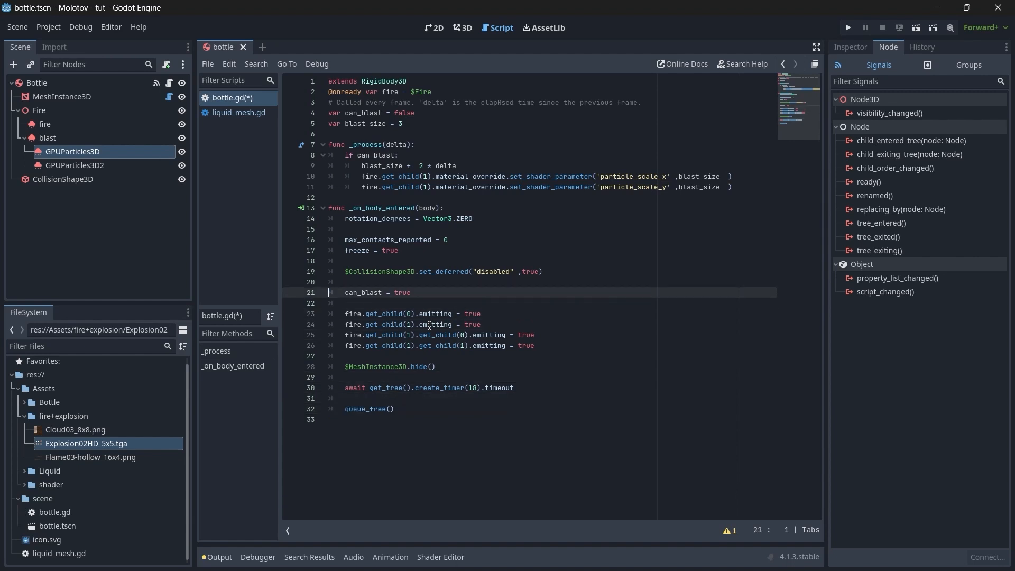
double_click(633, 176)
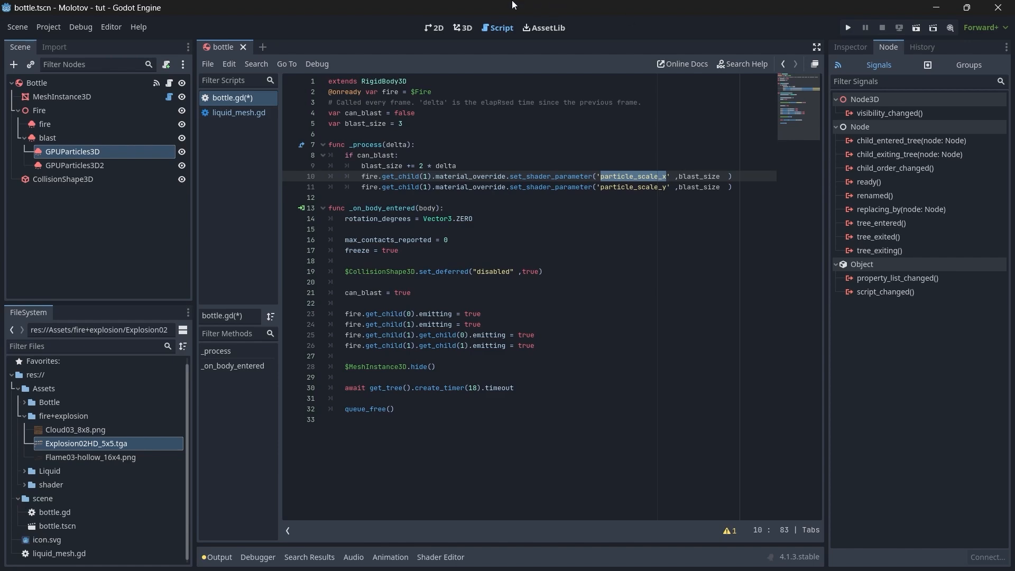
Switch on Emitting for the blast particles to preview the explosion in the 3D view
click(463, 28)
click(42, 139)
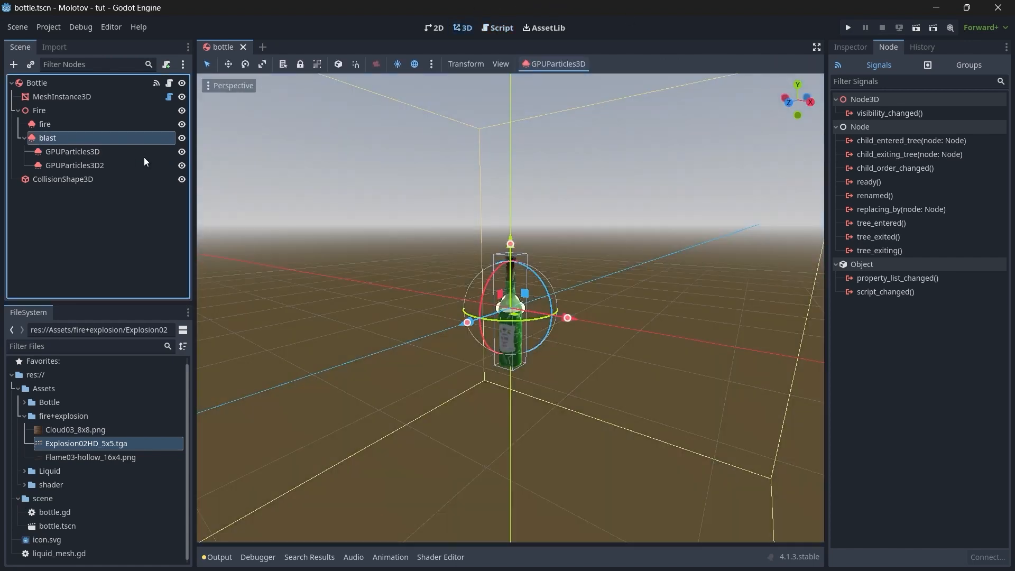
click(849, 47)
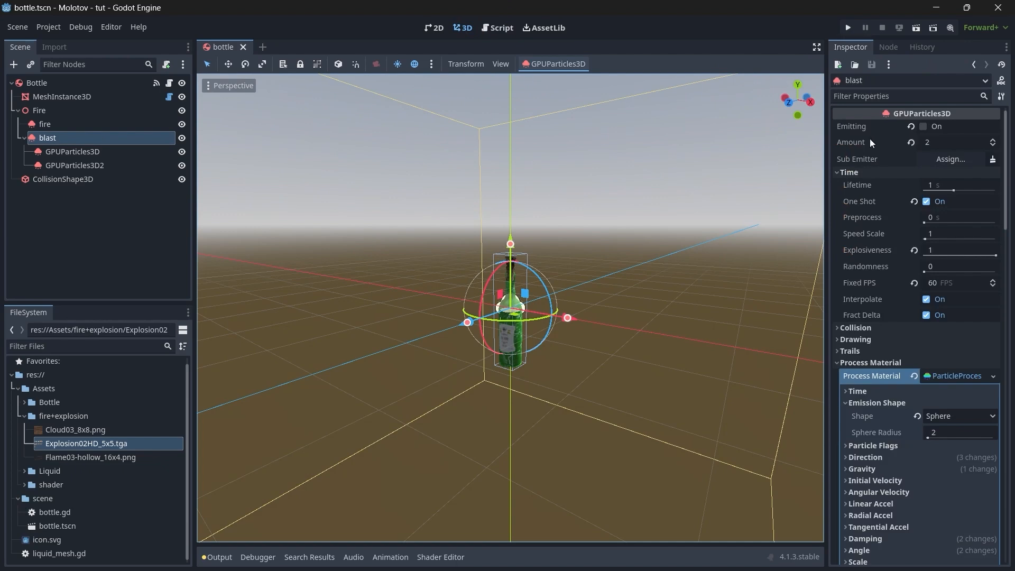
click(923, 127)
scroll(570, 334, down, 2)
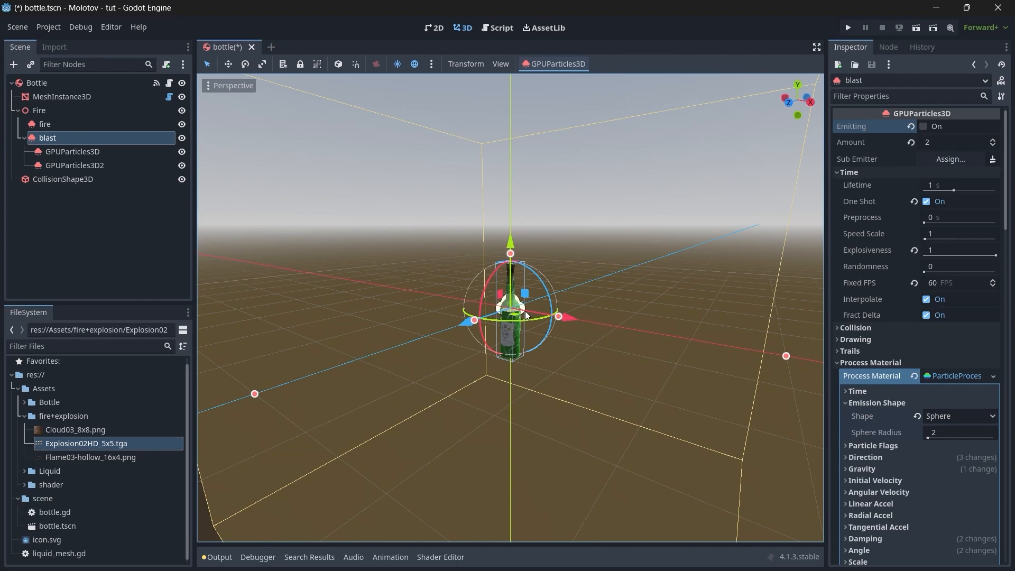
Compare the script's scale parameters with Particle Scale X and Y in the blast node's Material Override, widening the property view
click(497, 28)
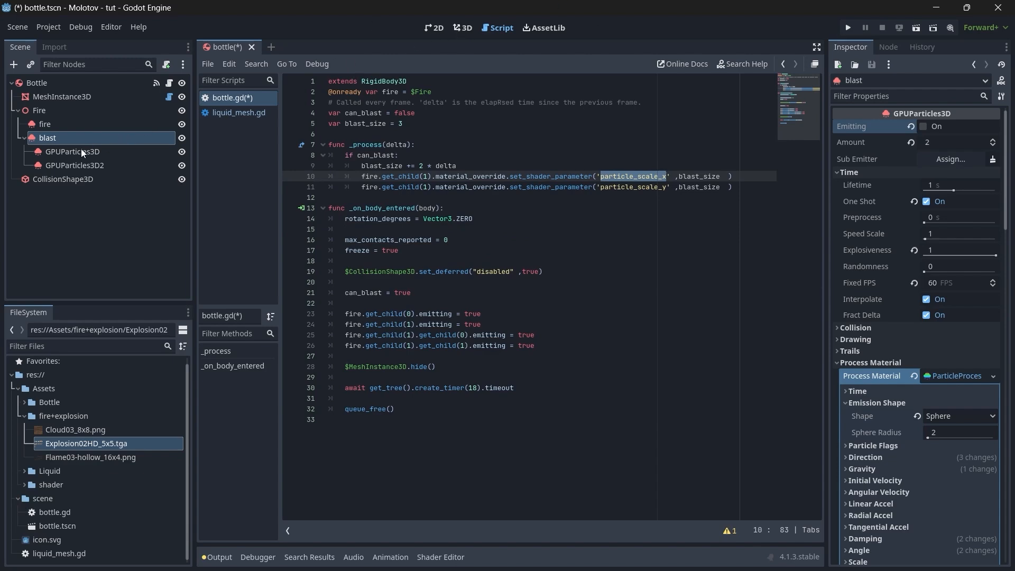
click(52, 137)
key(F2)
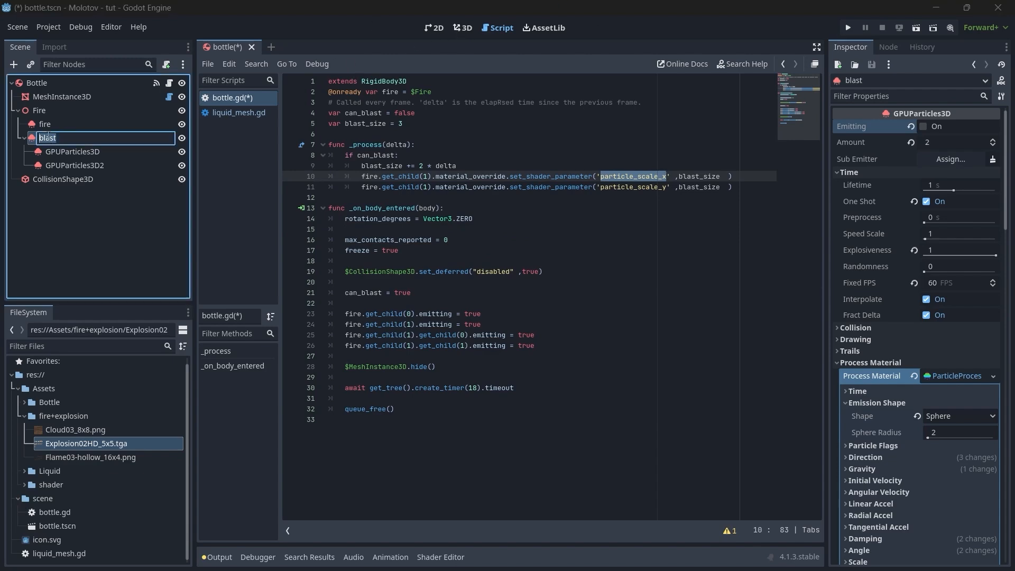
click(841, 48)
scroll(868, 327, down, 15)
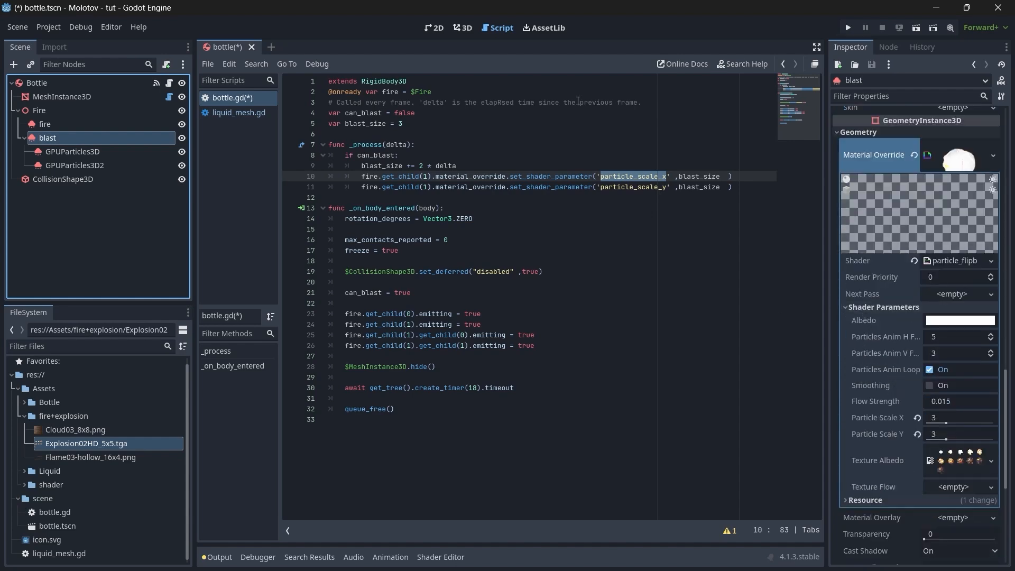
click(466, 30)
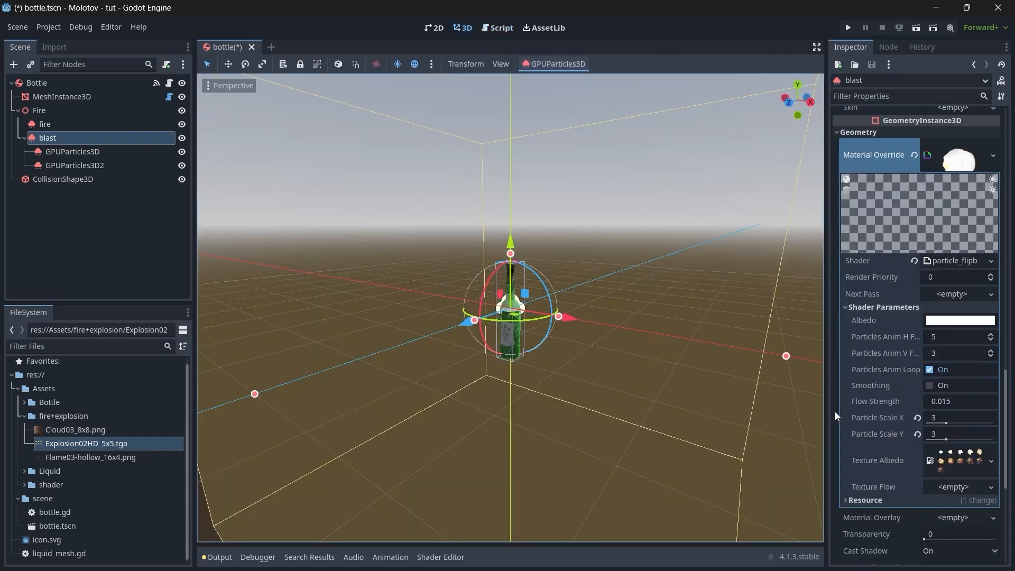
drag(828, 410, 801, 413)
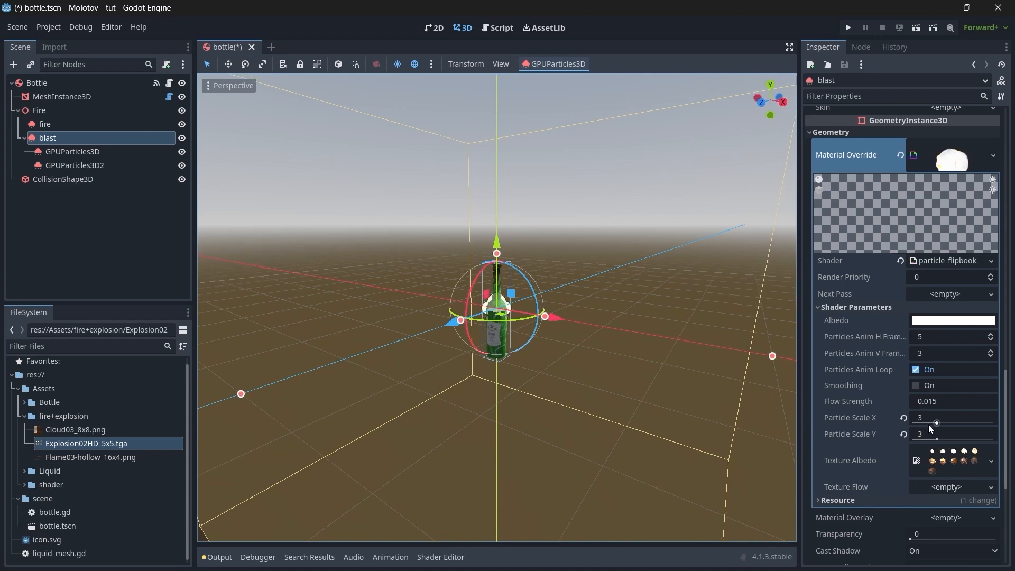
scroll(885, 361, up, 10)
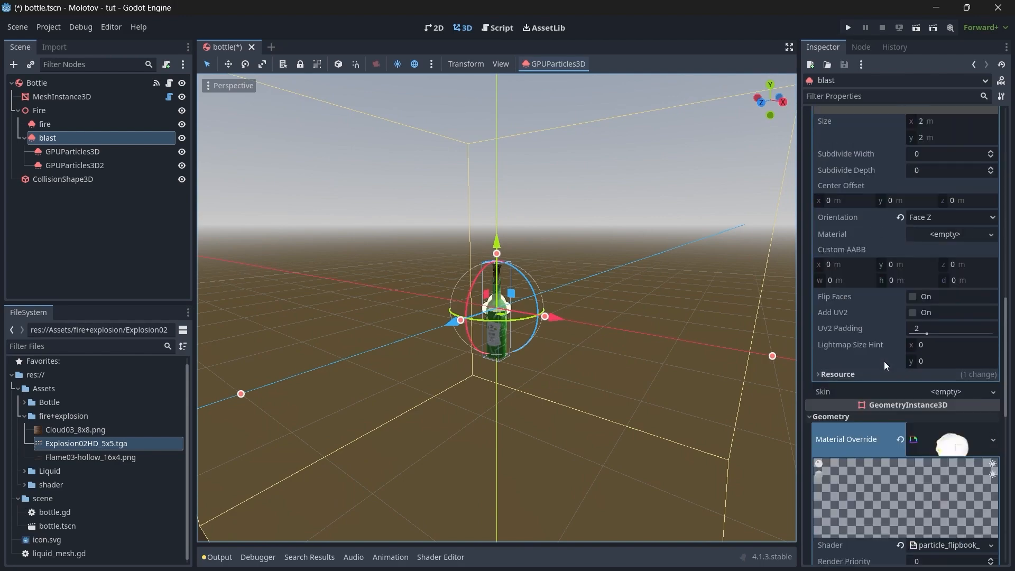
Preview the emitting blast at larger Particle Scale X and Y values, ending with both scales set to 3
click(909, 126)
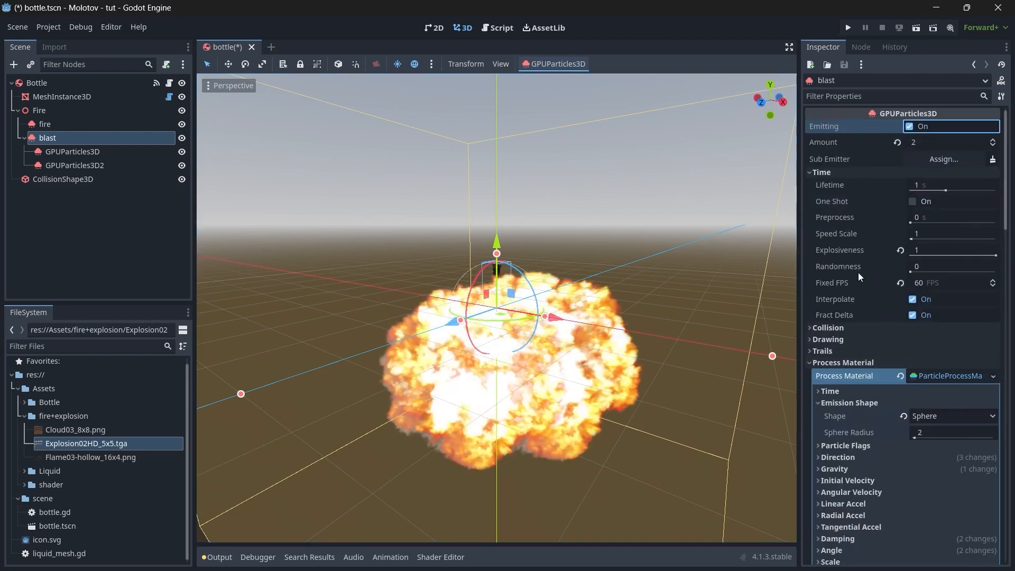
scroll(862, 311, down, 10)
scroll(862, 311, up, 5)
drag(937, 370, 958, 386)
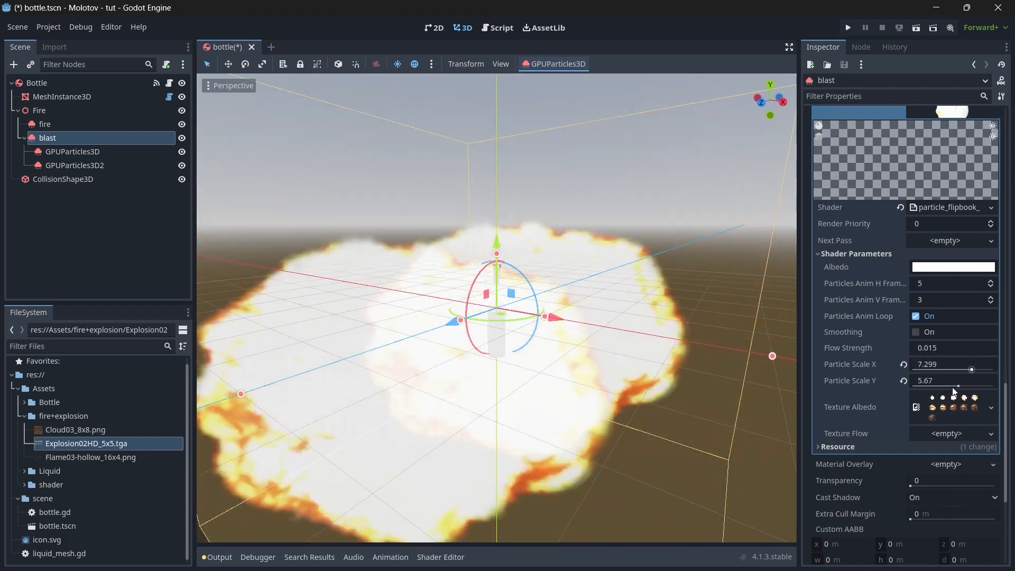
click(947, 365)
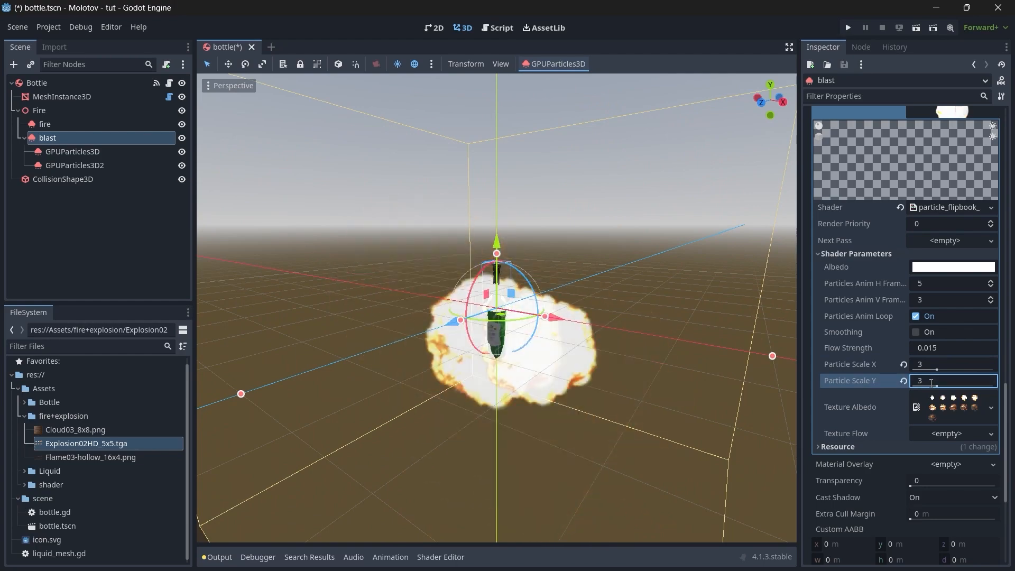
scroll(932, 384, up, 12)
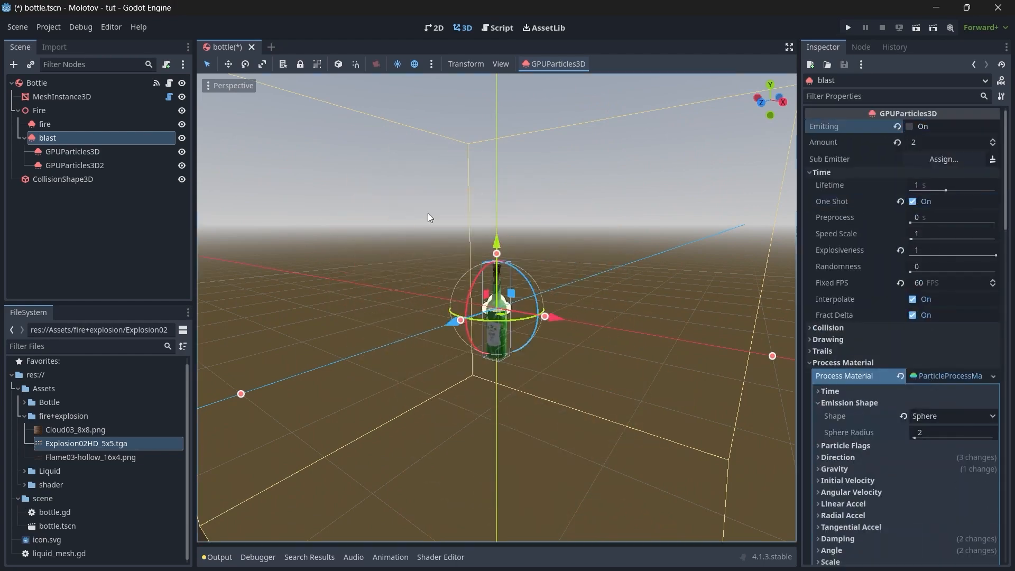
Collapse the Fire branch and add an Area3D node as a child of the Bottle root
click(18, 111)
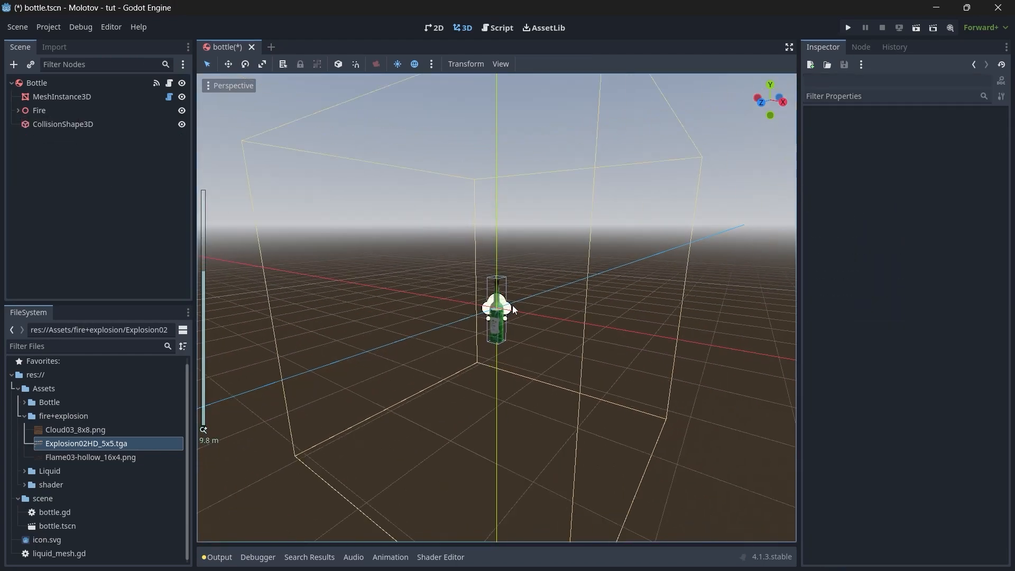
click(52, 82)
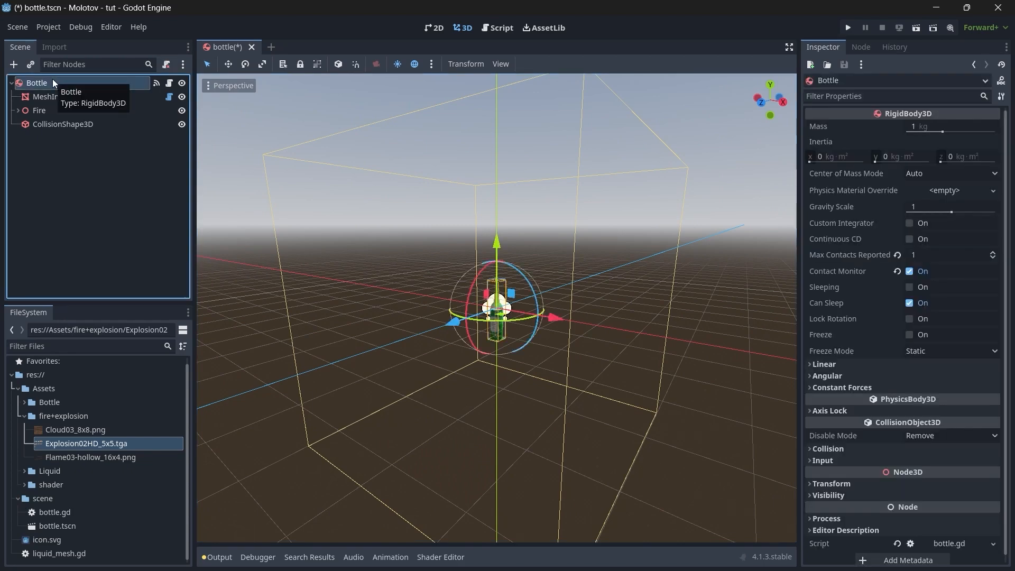
key(ctrl+a)
text(area)
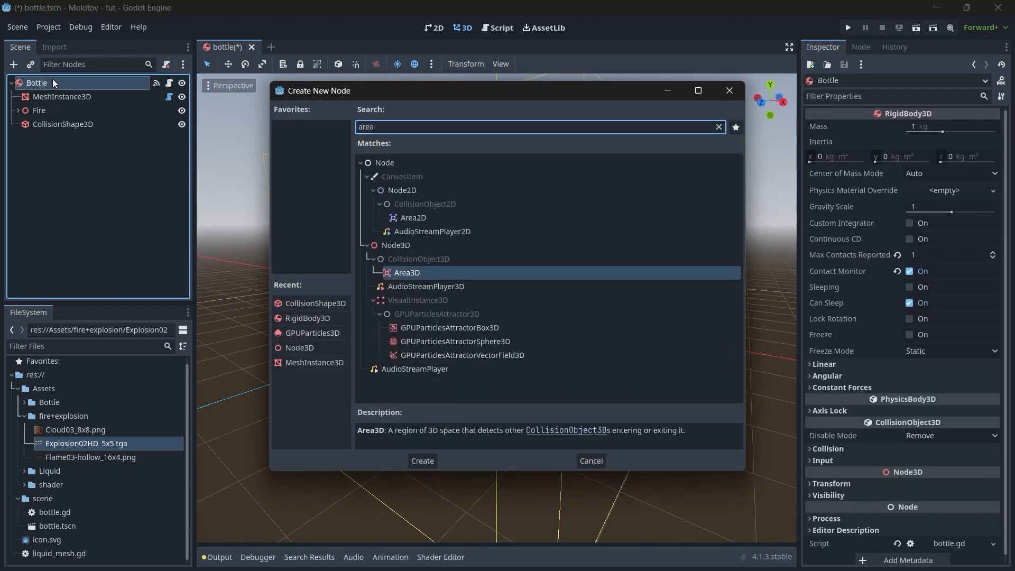
key(Return)
Add a CollisionShape3D under the Area3D and assign it a new BoxShape3D
key(ctrl+a)
text(col)
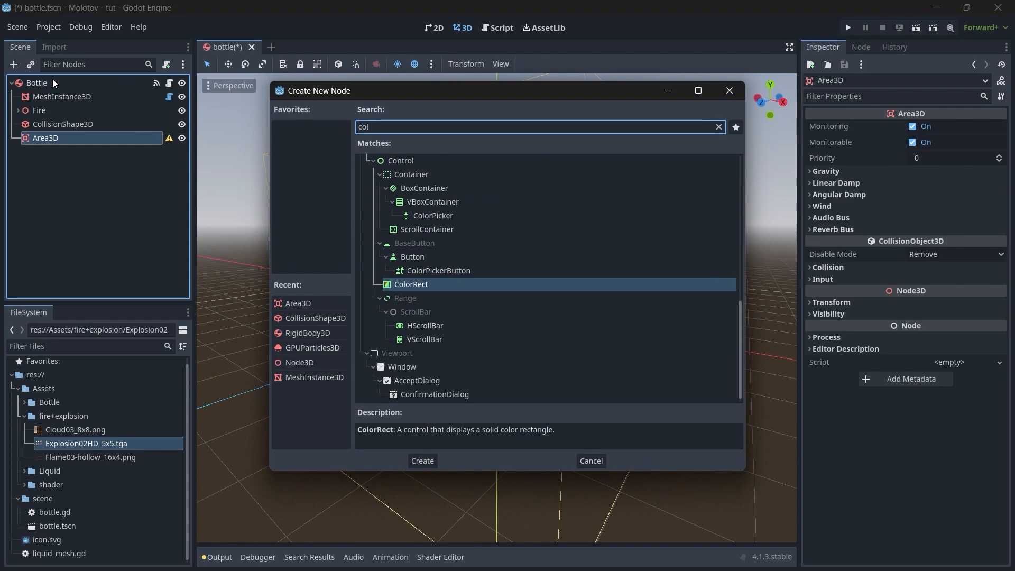
text(lis)
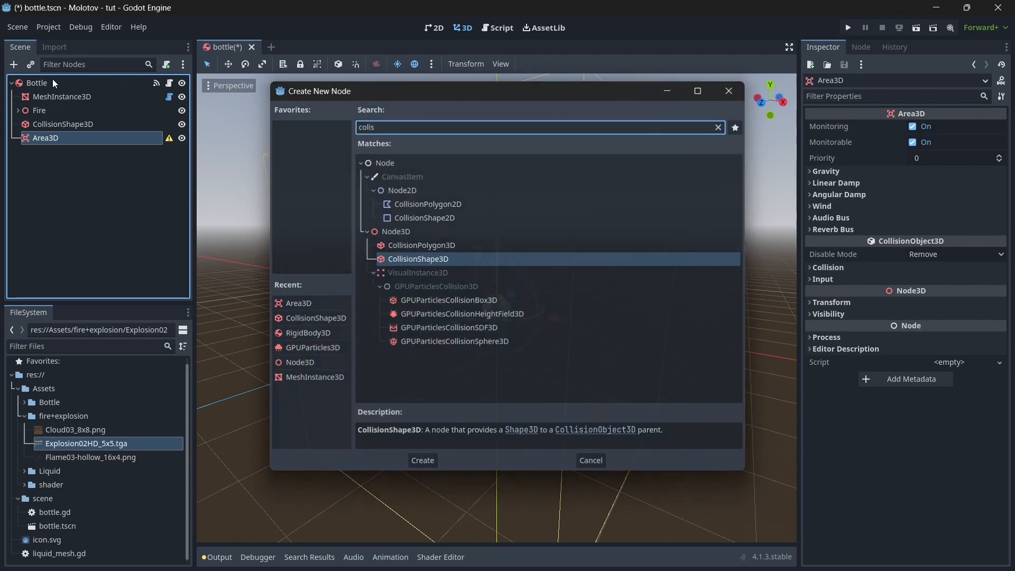
key(Return)
click(944, 131)
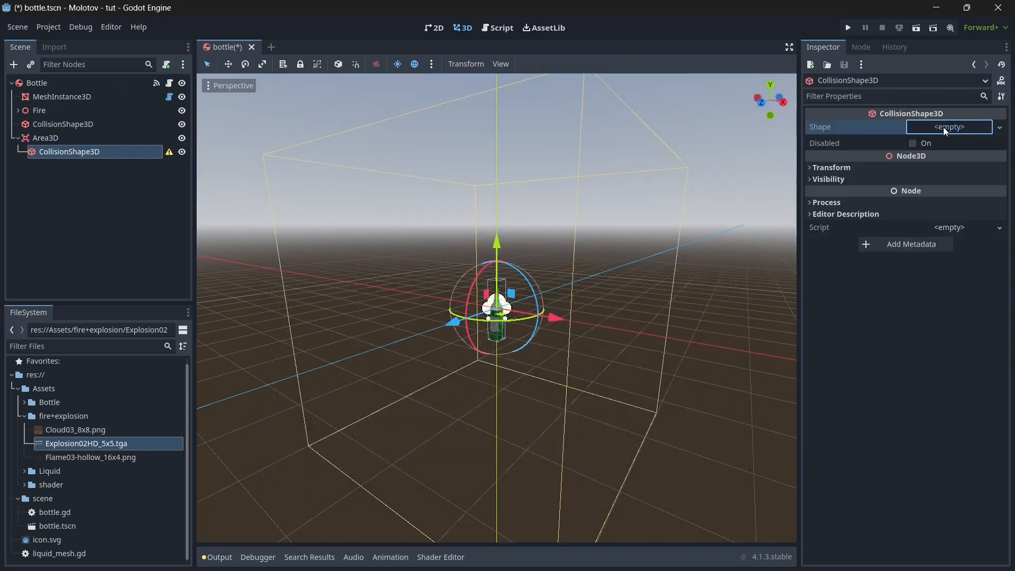
click(922, 168)
Enlarge the Area3D's box shape along all three axes so it surrounds the bottle and the explosion's bounding box
key(KP_3)
drag(484, 309, 499, 211)
drag(756, 101, 902, 144)
drag(510, 310, 666, 306)
click(765, 105)
drag(497, 173, 497, 133)
key(KP_3)
drag(368, 306, 322, 306)
middle_drag(324, 307, 419, 356)
scroll(419, 355, down, 2)
key(KP_3)
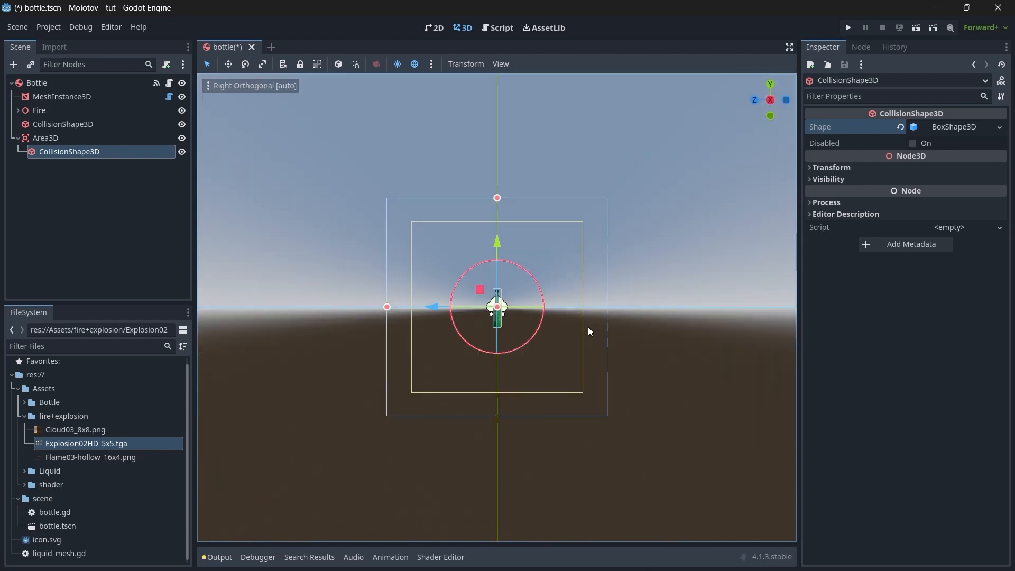
middle_drag(599, 364, 633, 332)
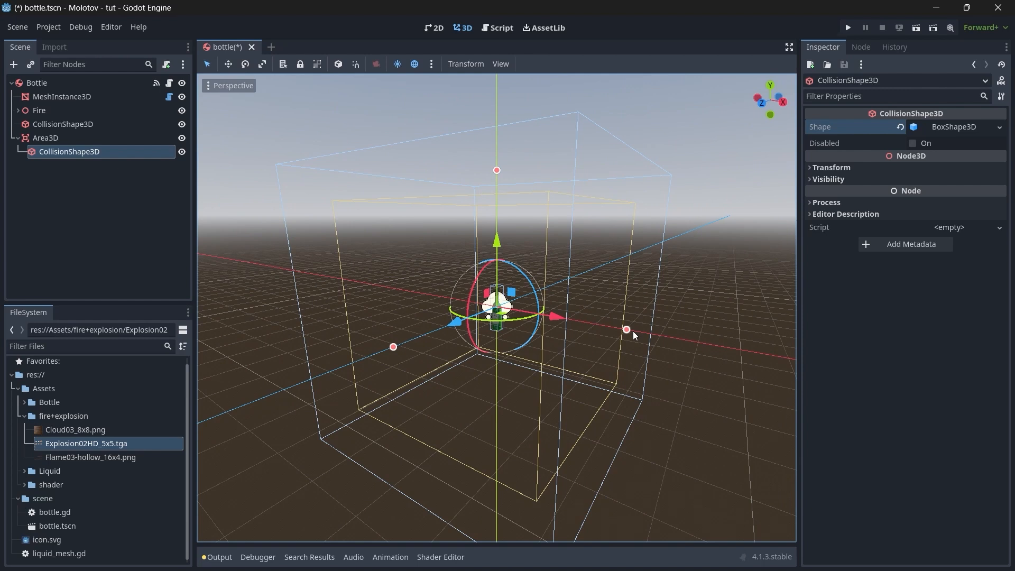
Connect the Area3D's body_entered signal to the Bottle script with the receiver method _on_area_3d_body_entered
click(74, 139)
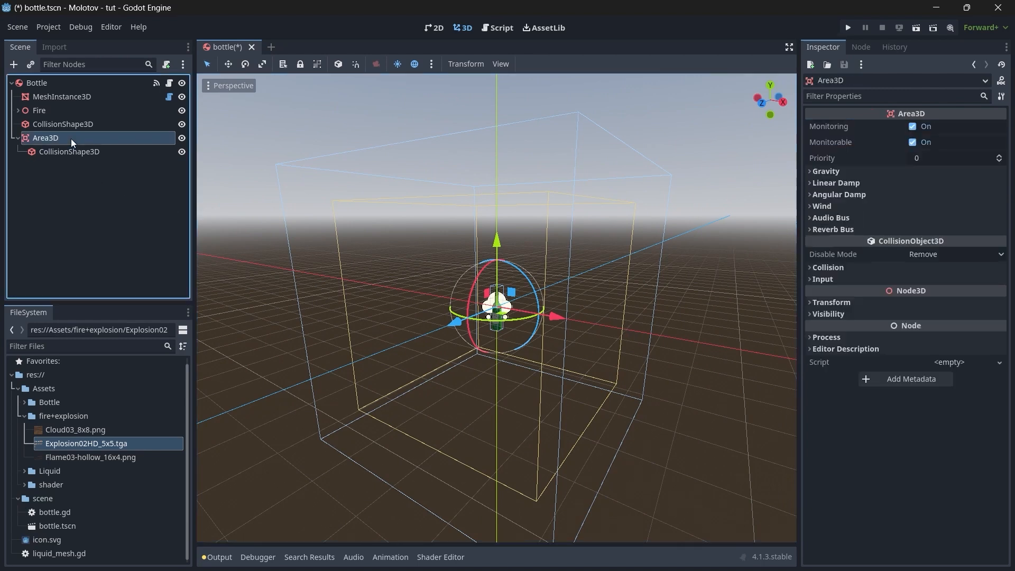
click(857, 49)
click(870, 169)
right_click(870, 170)
click(878, 180)
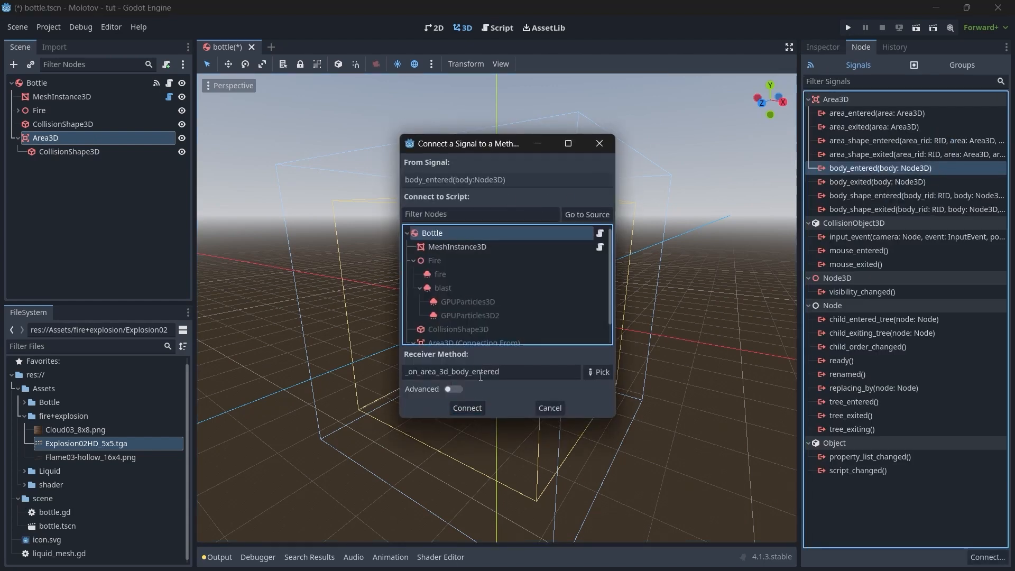
click(466, 408)
In _on_area_3d_body_entered, subtract 30 from body.health when body.is_in_group("enemy") is true
click(507, 441)
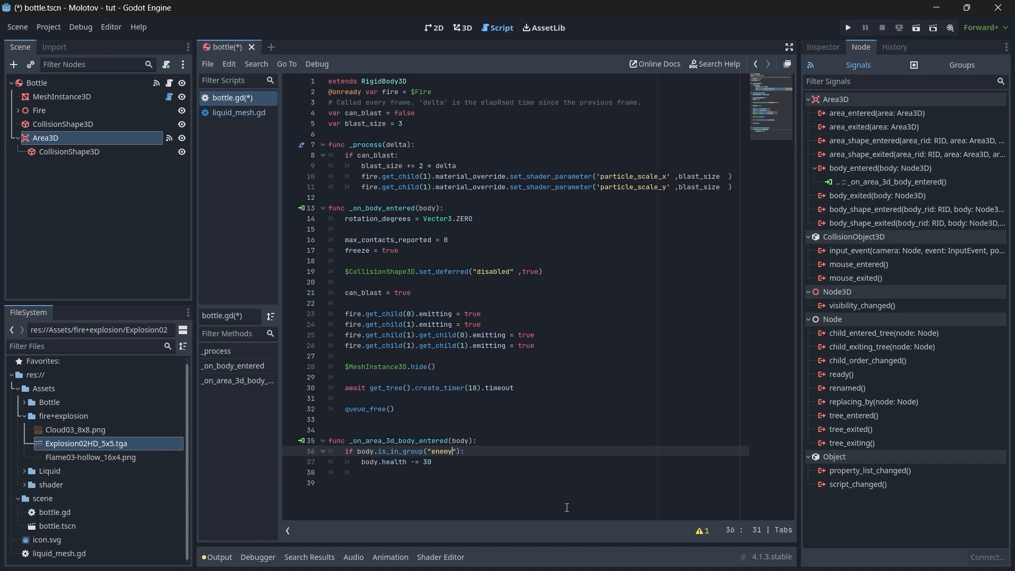
key(Down)
key(shift+Left)
key(shift+Left)
key(shift+Left)
key(shift+Left)
key(shift+Left)
key(shift+Left)
key(shift+Left)
key(shift+Left)
key(End)
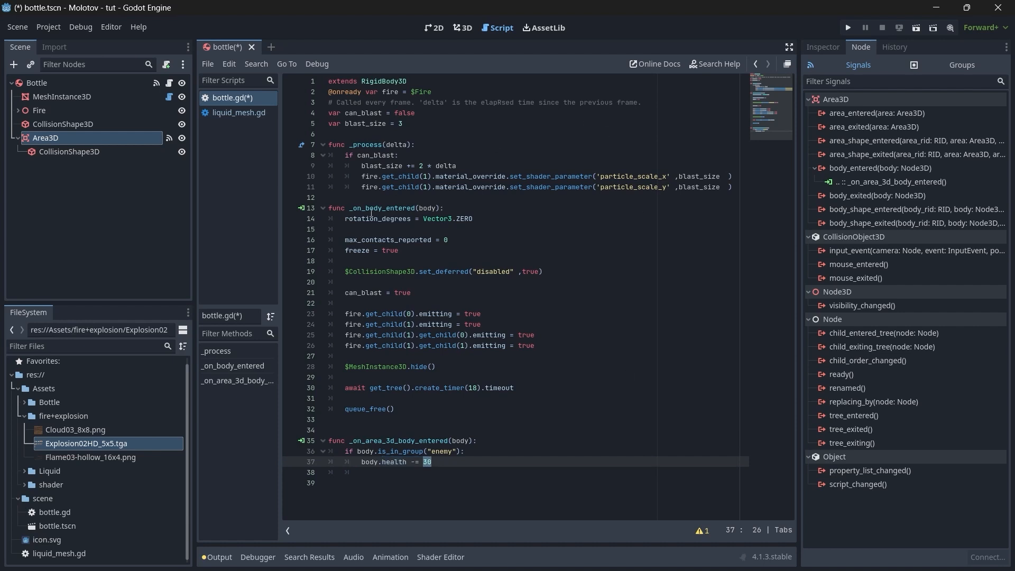
Start a new scene with a RigidBody3D as its root node
click(146, 203)
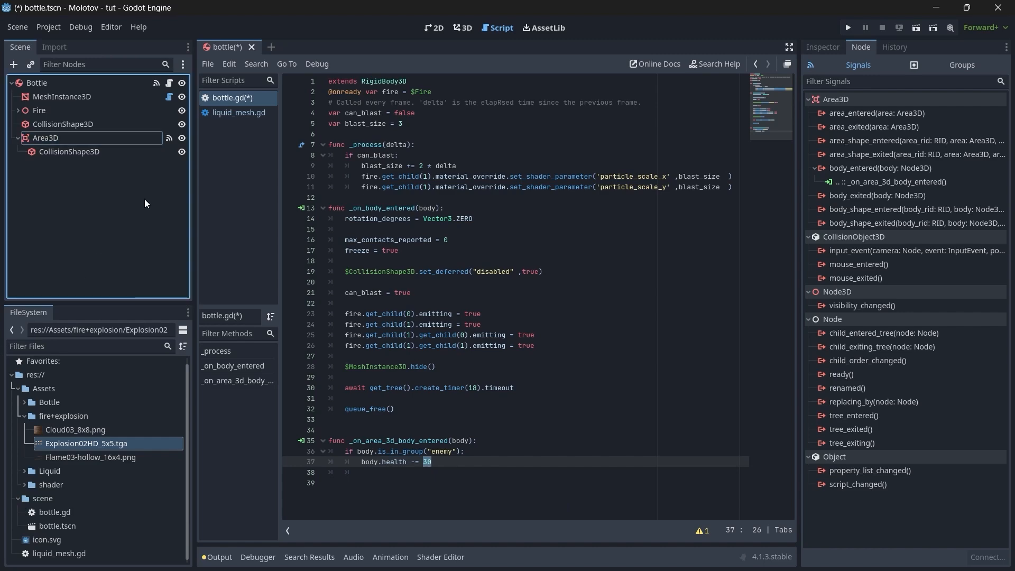
click(278, 47)
click(117, 152)
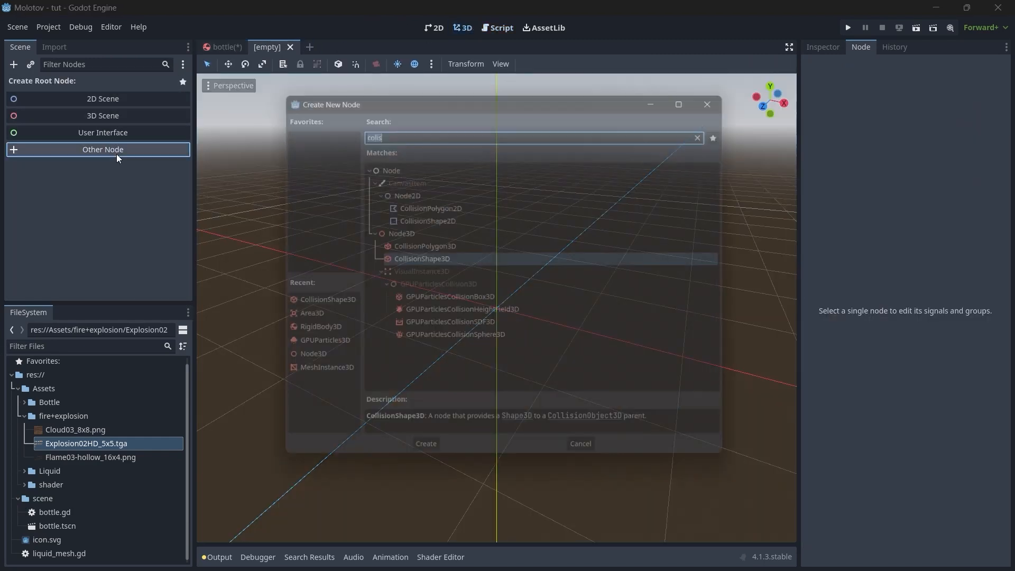
text(rigid)
key(Return)
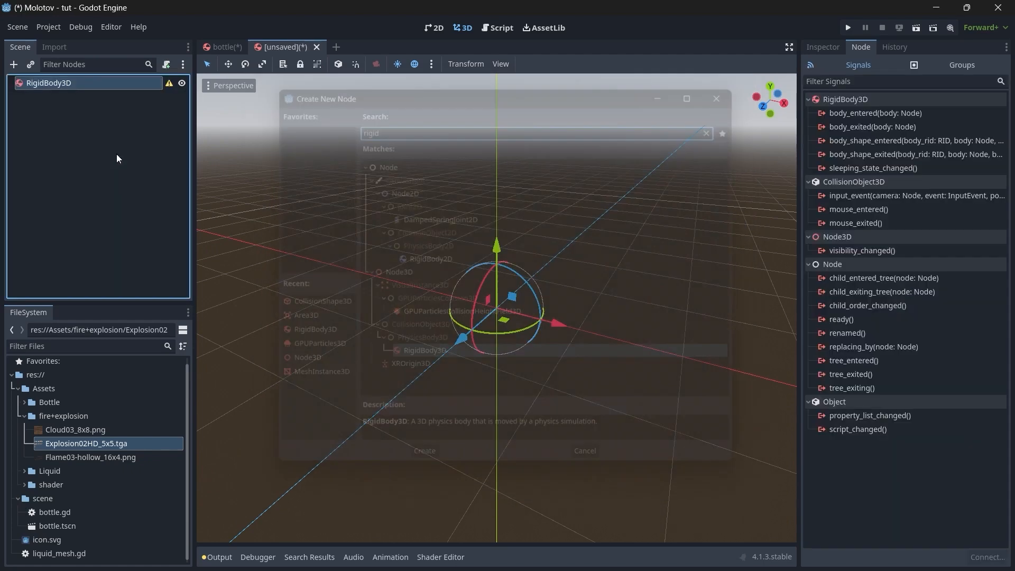
Add a MeshInstance3D under the RigidBody3D and assign it a new CapsuleMesh
key(ctrl+a)
text(mes)
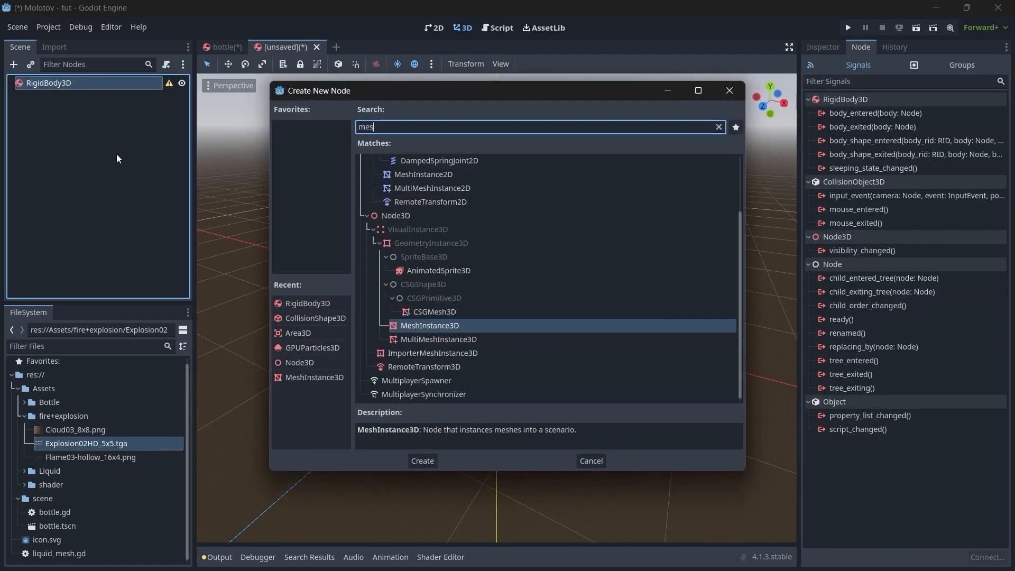
key(Return)
click(763, 106)
click(978, 128)
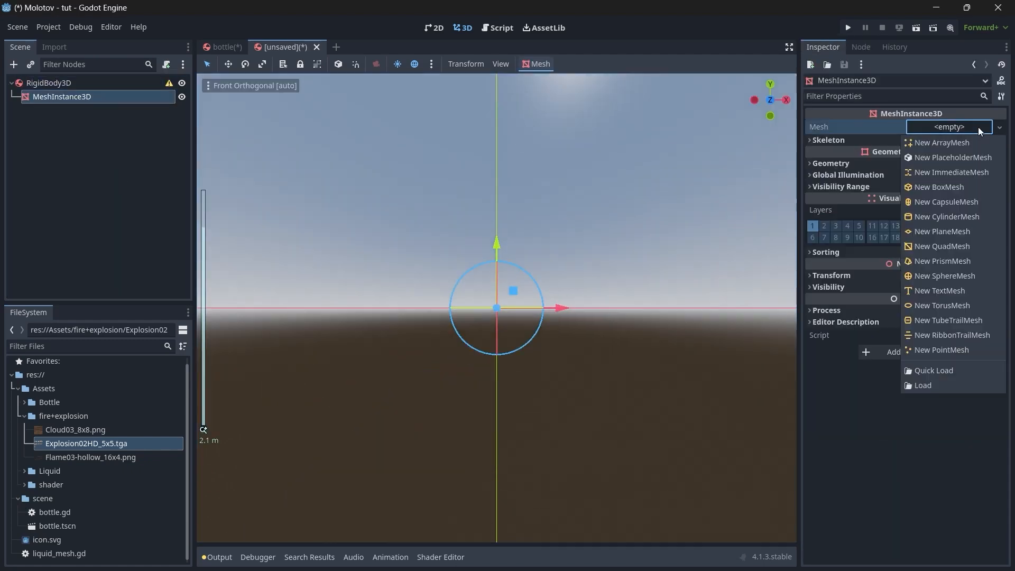
click(956, 210)
drag(762, 112, 766, 106)
Give the capsule mesh a new Material Override with the yellow albedo color ffff4f
click(831, 194)
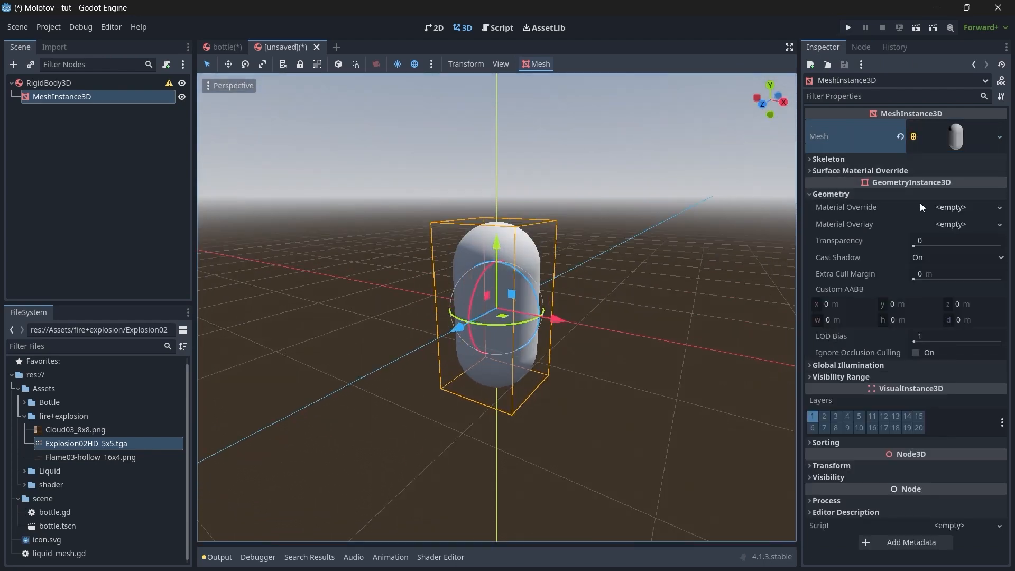
click(946, 207)
click(941, 214)
click(941, 212)
click(834, 159)
click(953, 173)
click(899, 400)
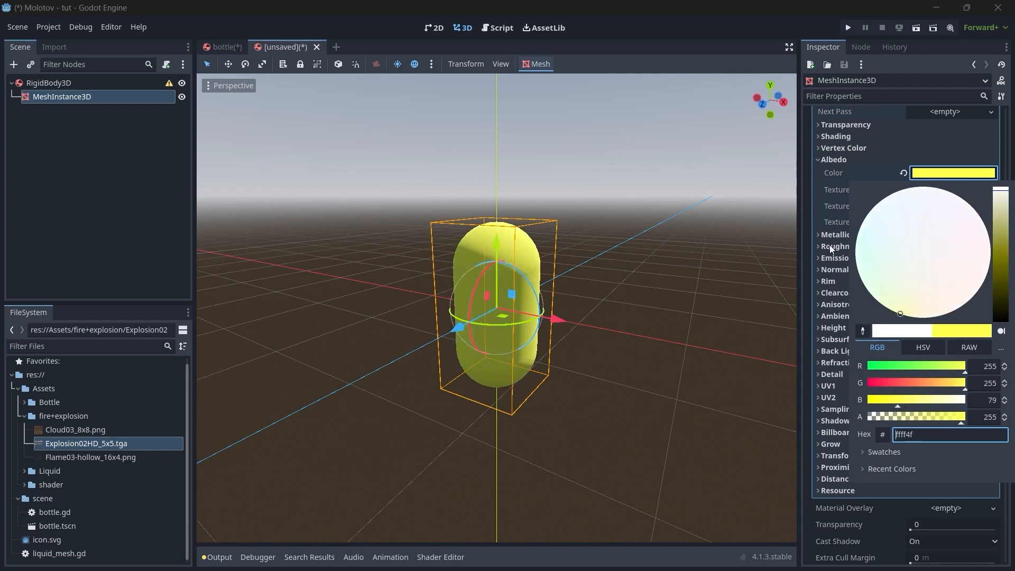
key(Escape)
middle_drag(582, 138, 556, 79)
click(532, 64)
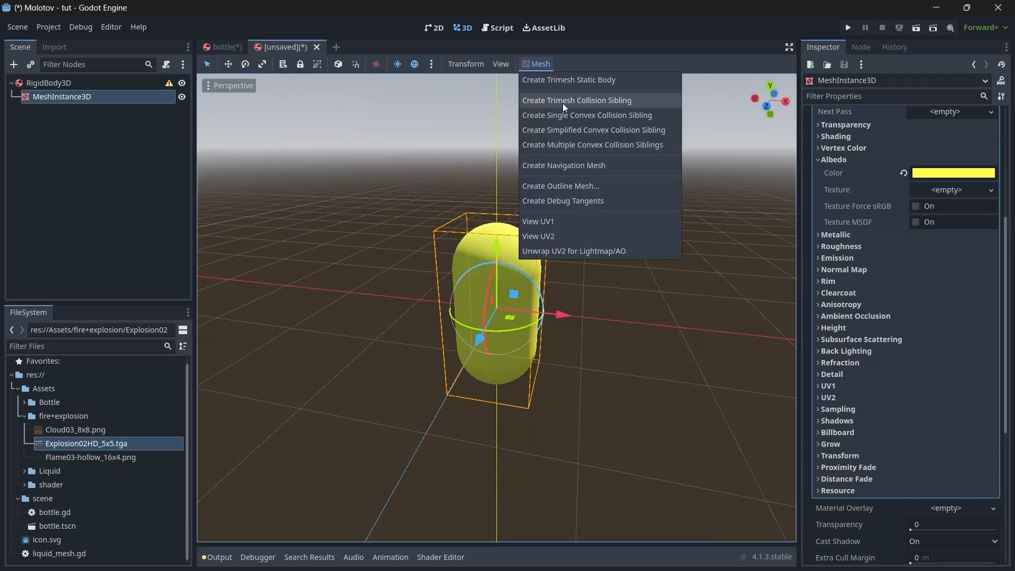
click(569, 115)
key(ctrl+z)
Add a CollisionShape3D under the RigidBody3D root and assign it a new CapsuleShape3D
click(71, 84)
key(ctrl+a)
text(collision)
key(Return)
click(947, 127)
click(934, 157)
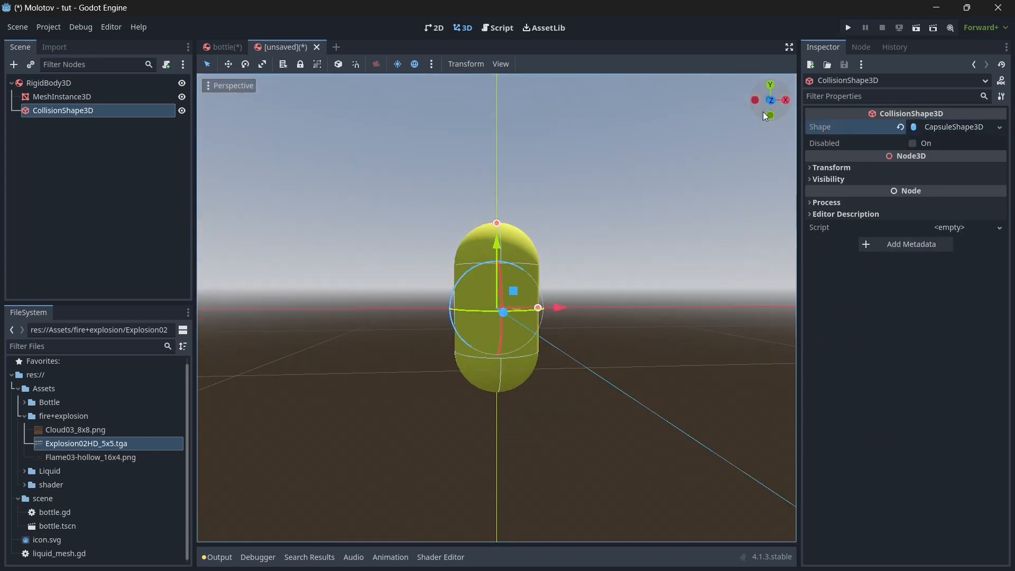
drag(772, 100, 761, 106)
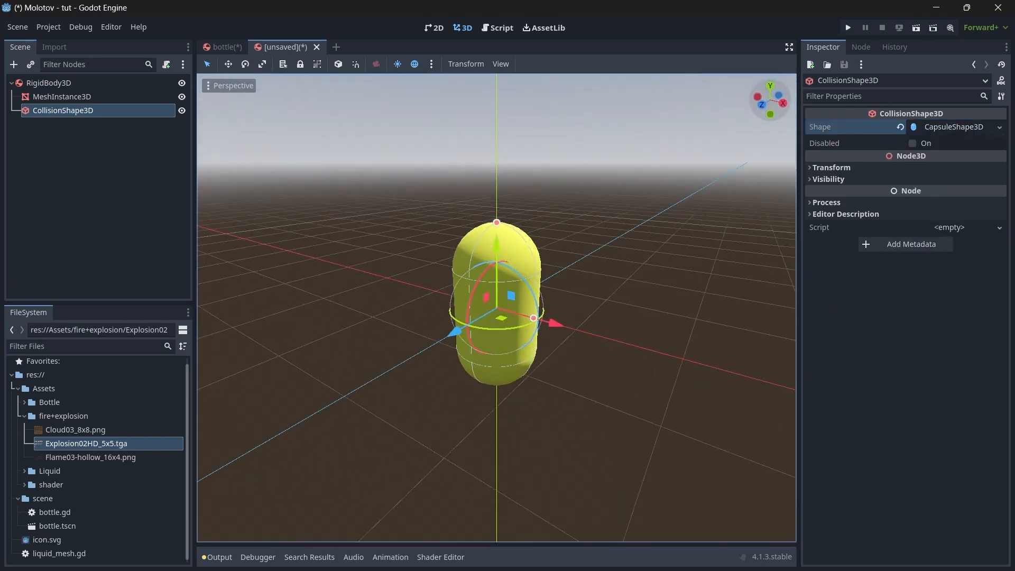
Save the new scene as enemy.tscn in the scene folder
click(21, 140)
key(ctrl+s)
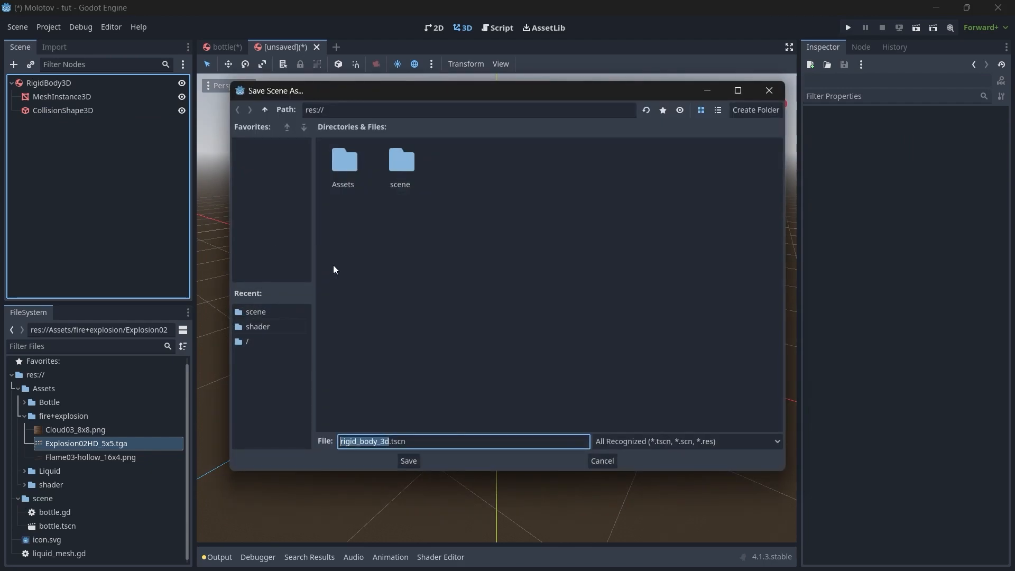
double_click(392, 168)
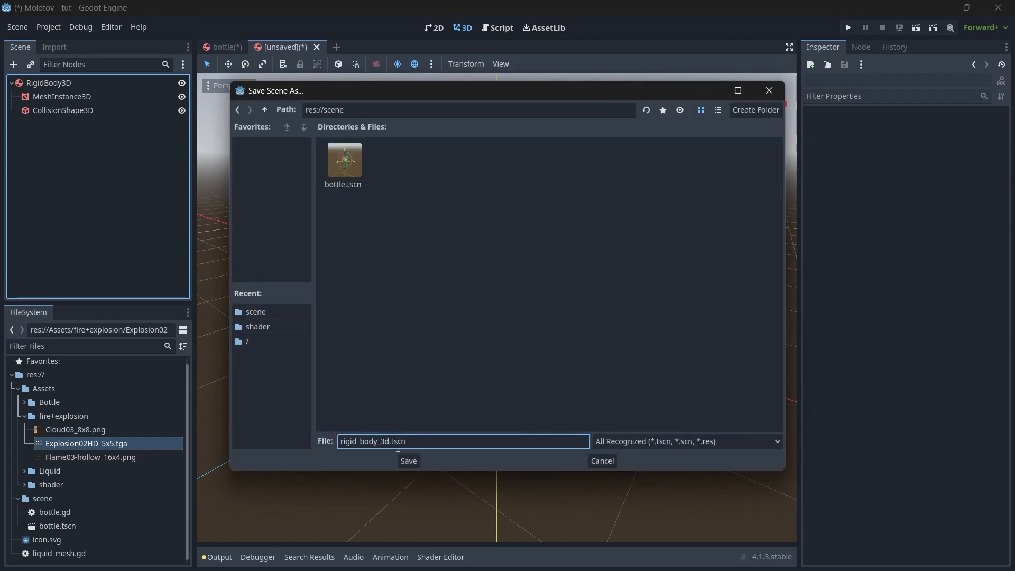
key(shift+Home)
text(e)
key(Return)
Attach an enemy.gd script to the RigidBody3D root that declares health = 100 and calls queue_free() in _process when health <= 0
click(42, 78)
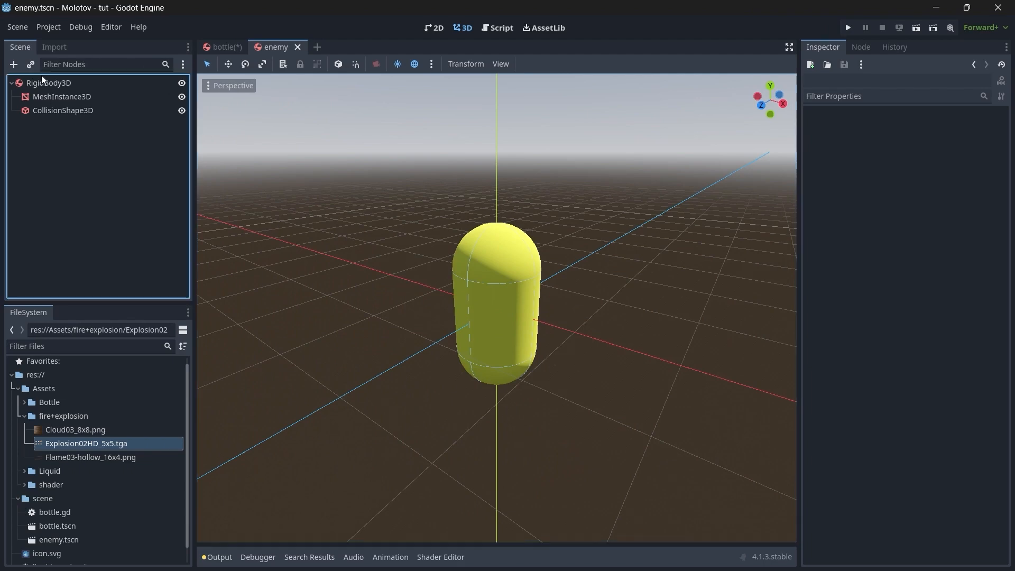
click(460, 401)
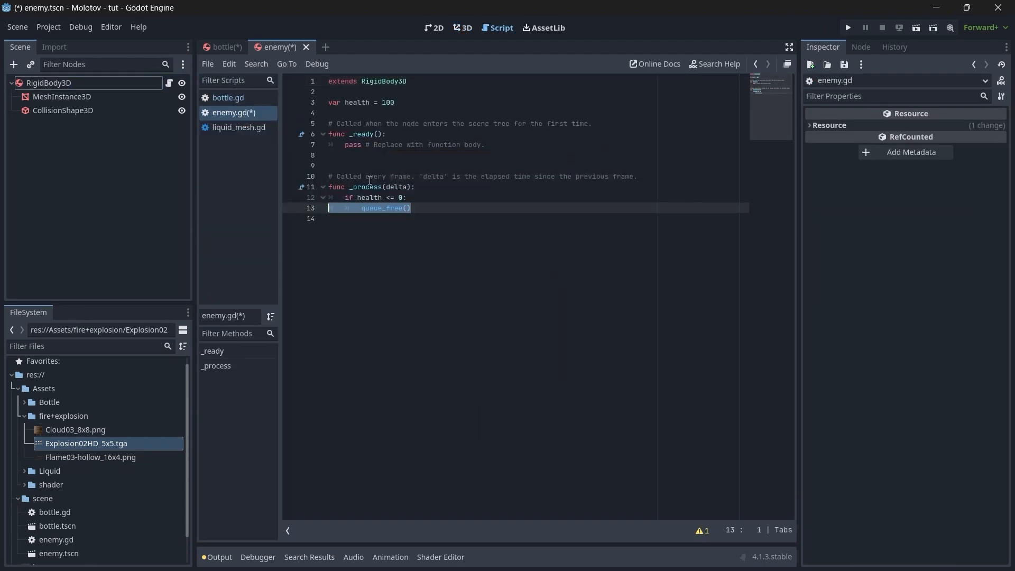
Examine the enemy script's health variable and the health check with its queue_free() call in _process
click(434, 101)
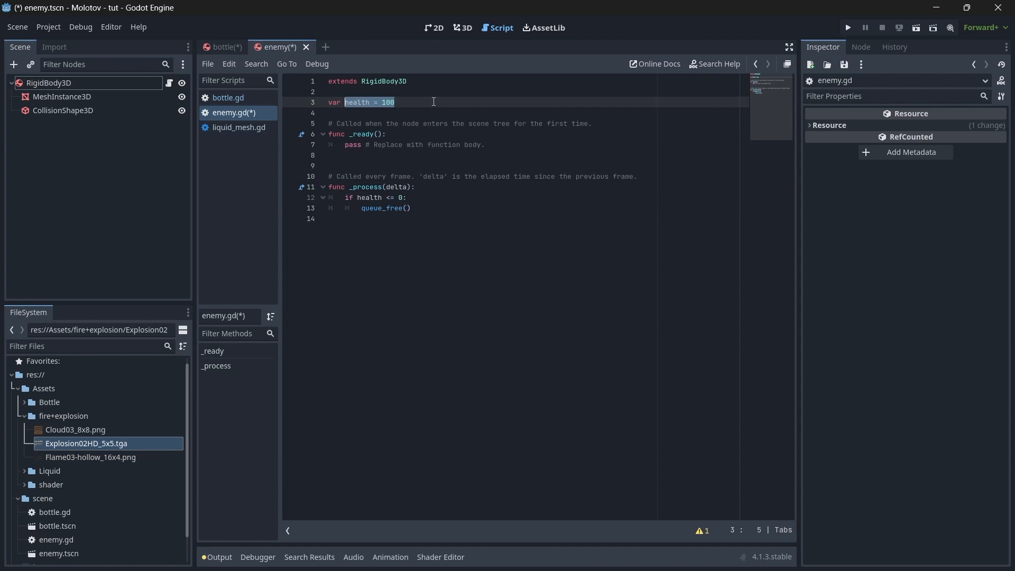
click(434, 102)
key(Down)
key(Down)
key(Down)
key(Down)
key(Down)
key(Down)
key(Down)
key(Down)
key(Down)
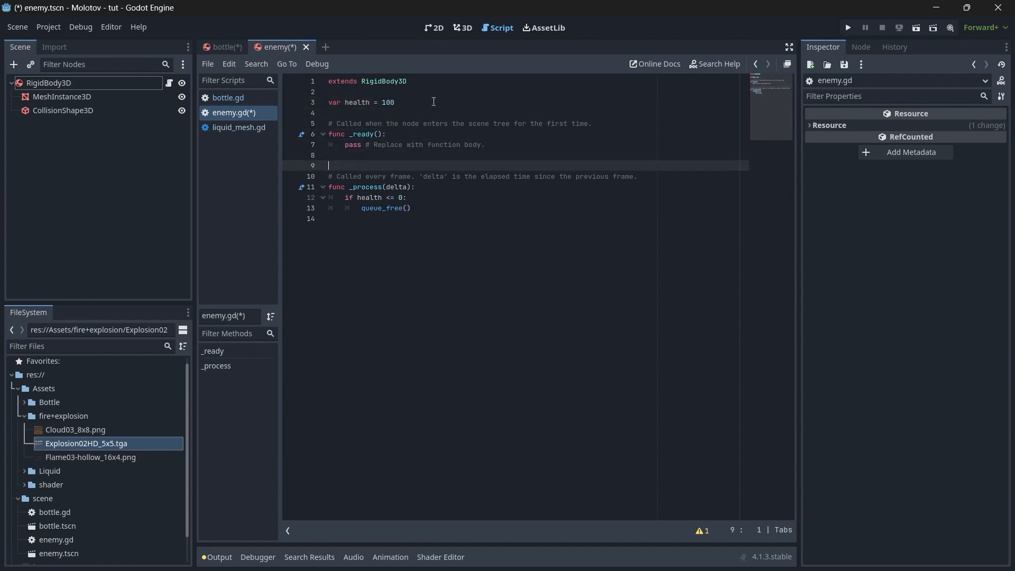
key(ctrl+shift+Right)
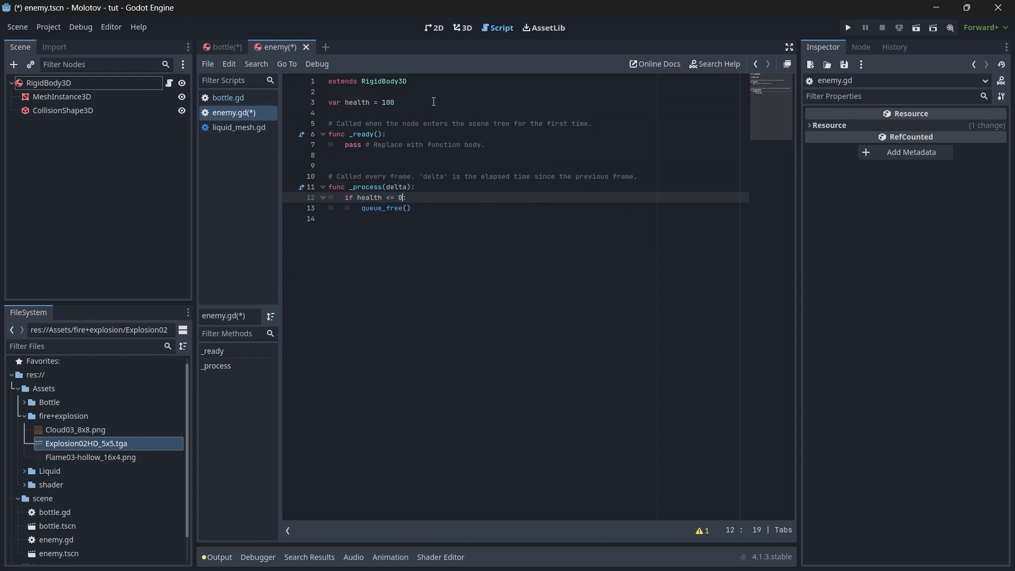
key(Down)
key(ctrl+Left)
key(ctrl+shift+Right)
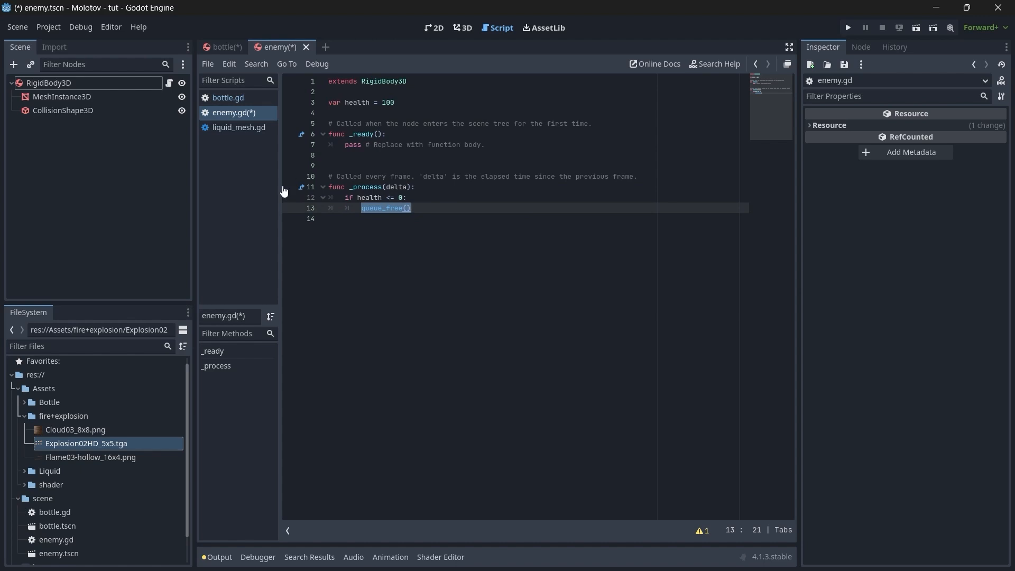
click(257, 204)
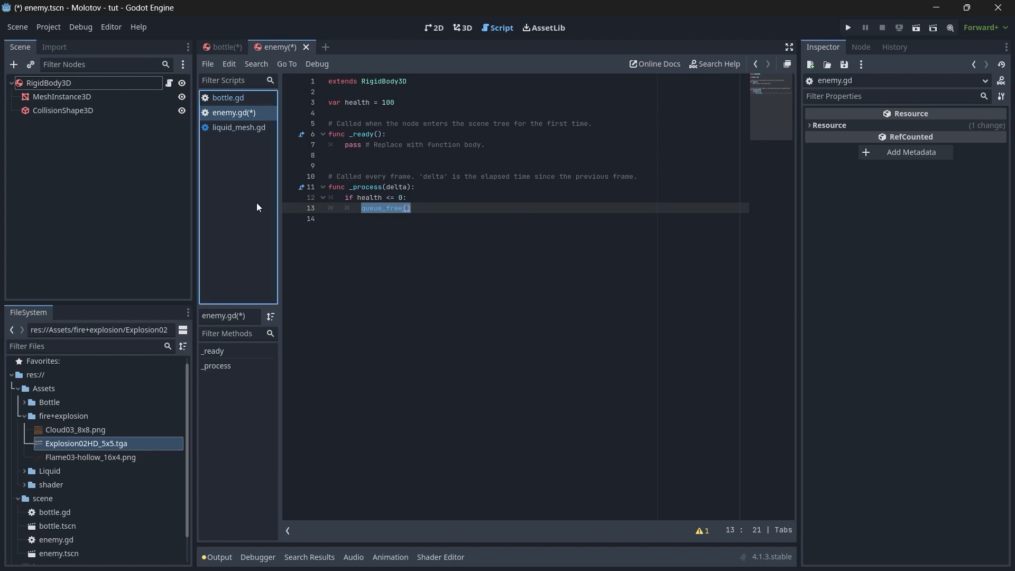
Add the enemy scene's RigidBody3D root to a new group named enemy
click(33, 85)
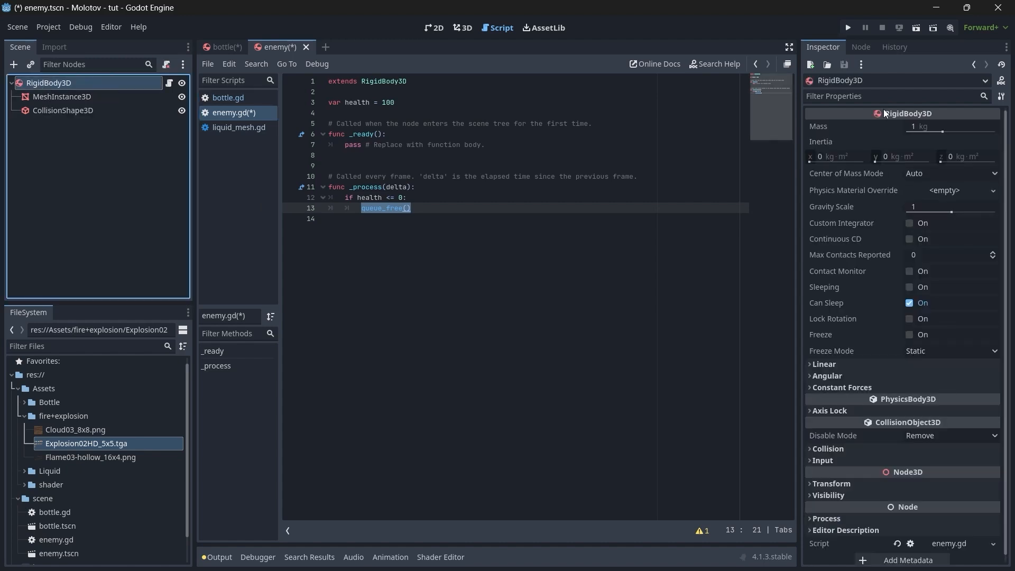
click(862, 47)
click(963, 64)
click(931, 98)
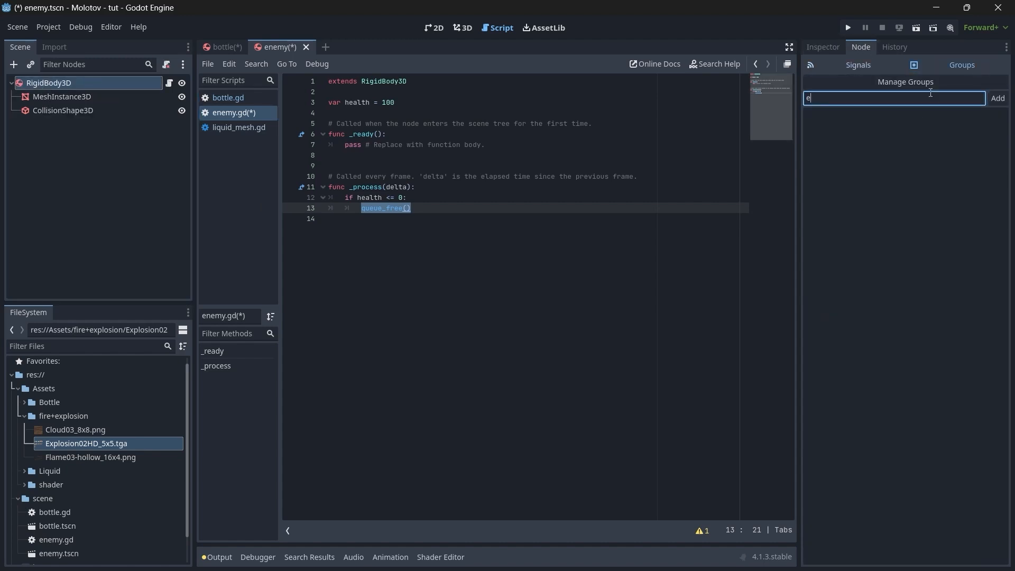
text(enemy)
key(Return)
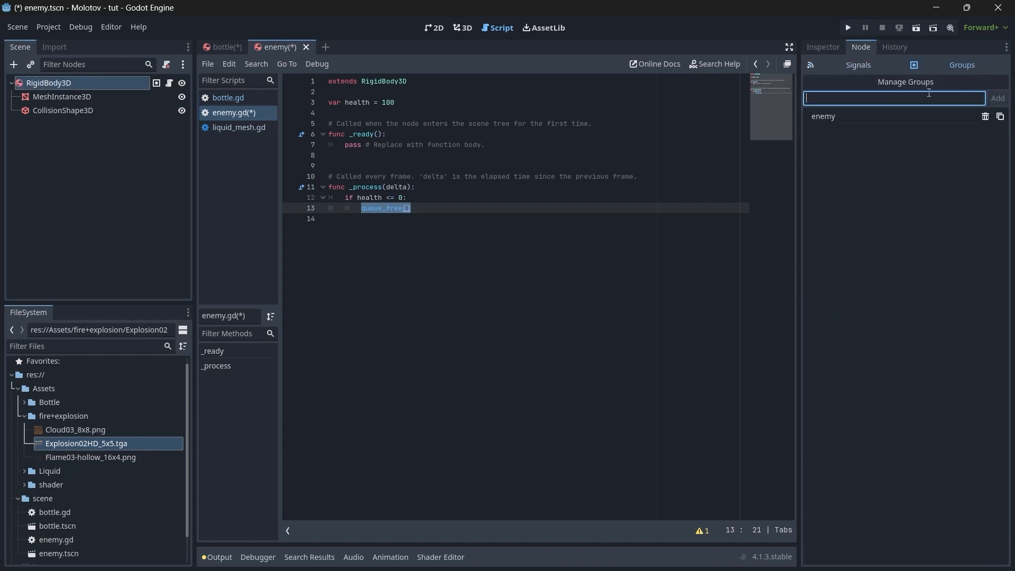
click(856, 118)
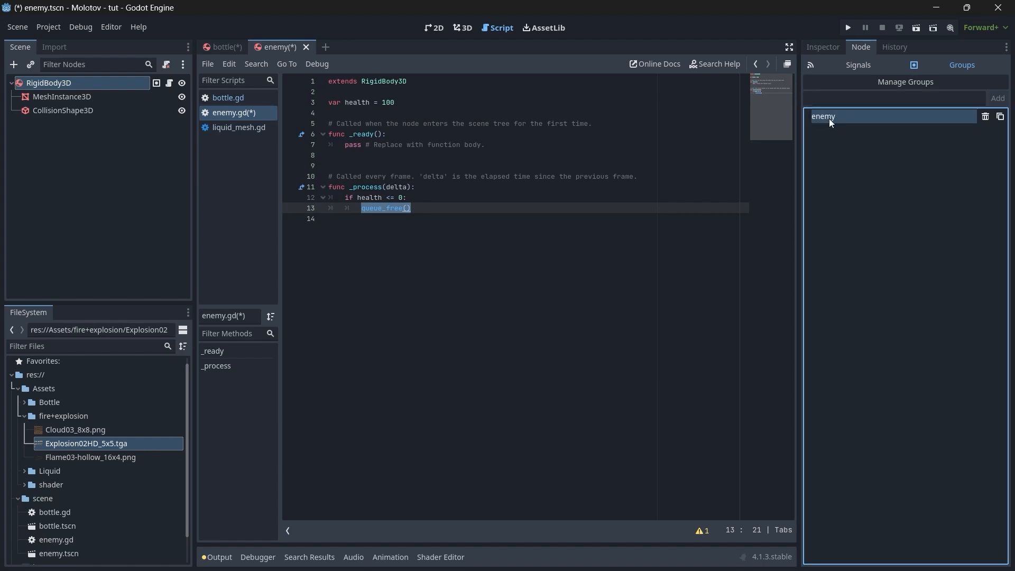
Check the group name tested by _on_area_3d_body_entered in bottle.gd
click(244, 98)
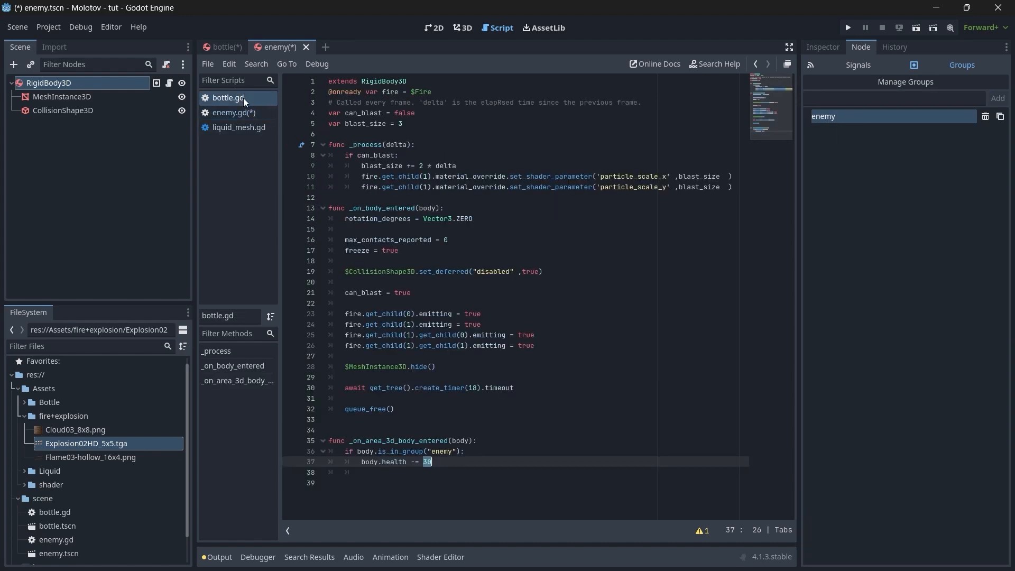
click(451, 485)
double_click(442, 451)
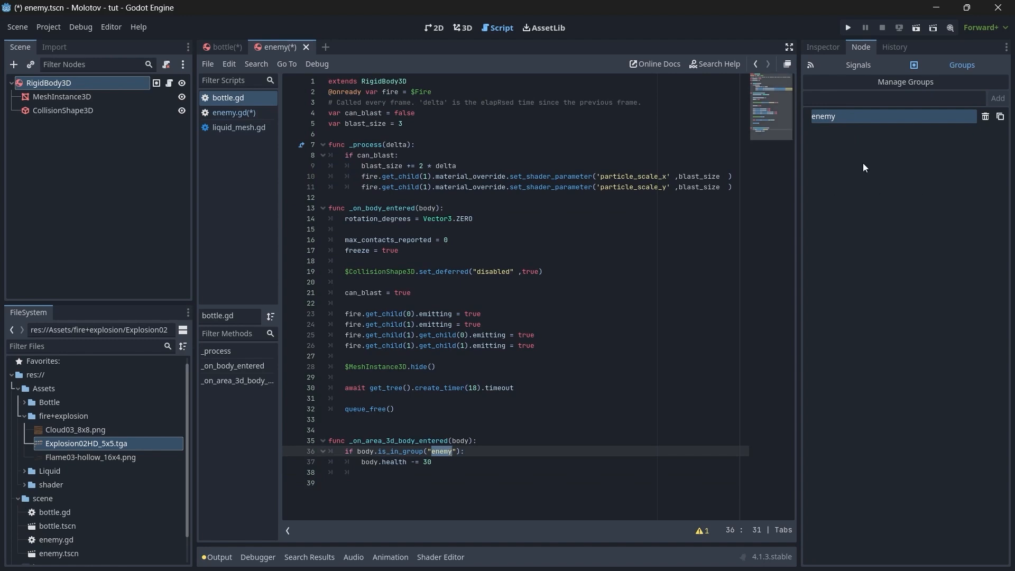
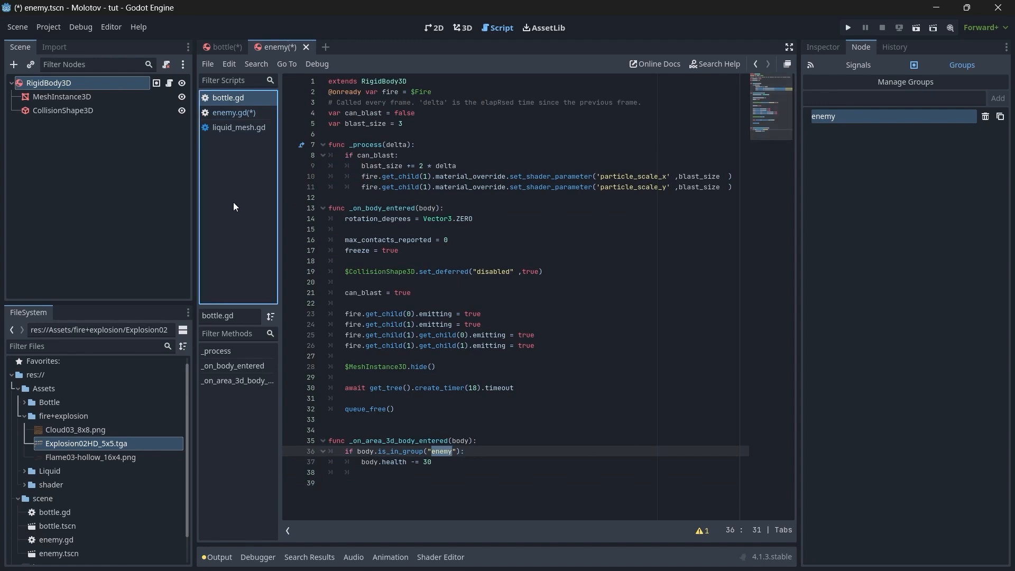
Save the enemy scene in the 3D workspace and switch to the bottle scene
click(461, 29)
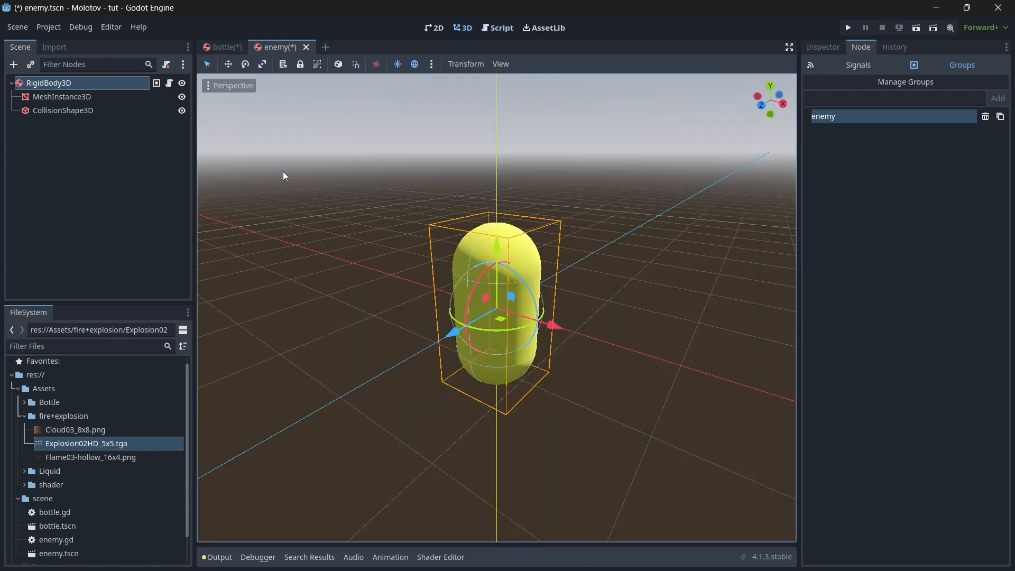
key(ctrl+s)
click(228, 46)
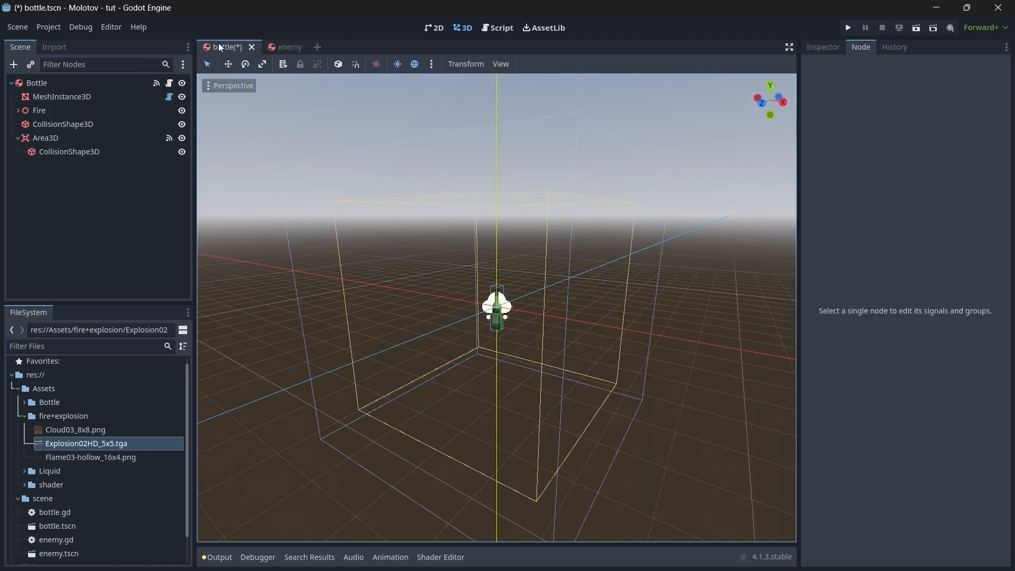
Create a new scene with a StaticBody3D root and a MeshInstance3D child
click(318, 46)
click(125, 150)
text(static)
key(Return)
key(ctrl+a)
text(mesh)
key(Return)
Assign a BoxMesh to the MeshInstance3D and set its X and Z size to 500 m for the ground
click(535, 65)
click(97, 99)
click(823, 47)
click(964, 128)
click(934, 157)
click(951, 137)
click(835, 256)
text(500)
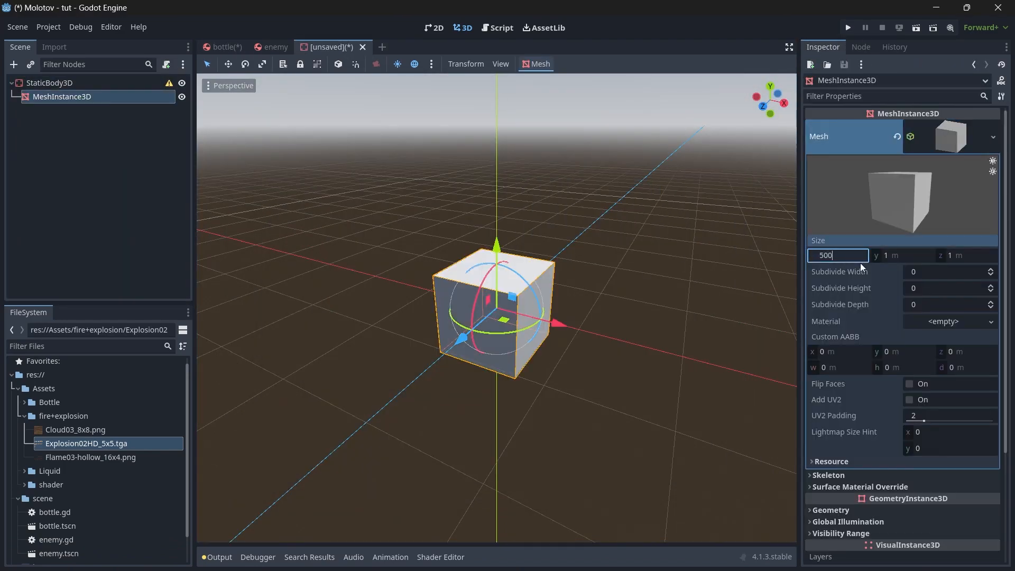
key(Tab)
key(Tab)
text(500)
Give the ground mesh a new StandardMaterial3D as material override and expand its Albedo settings
scroll(688, 280, down, 8)
scroll(891, 259, down, 3)
click(843, 366)
click(945, 380)
click(945, 396)
click(945, 393)
scroll(846, 339, down, 5)
click(834, 275)
Copy the grid image from the Molotov source project into the Molotov - tut project folder
key(alt+Tab)
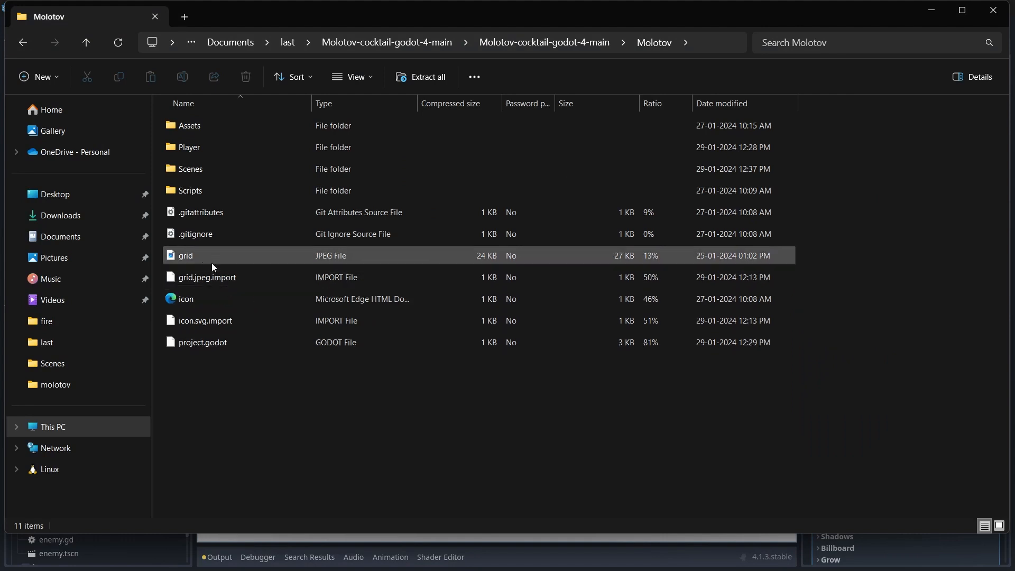
click(200, 259)
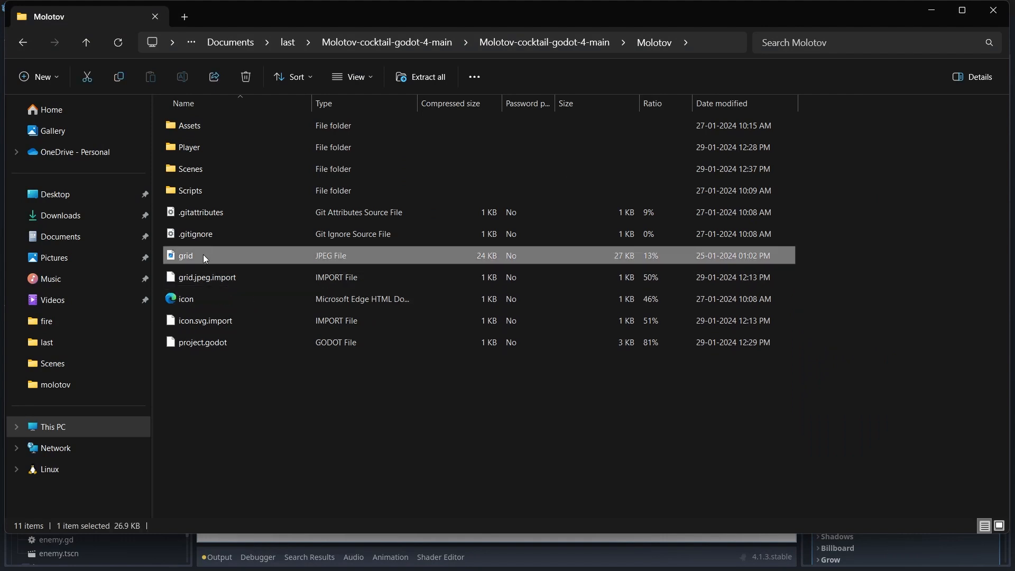
key(alt+Tab)
key(alt+Tab)
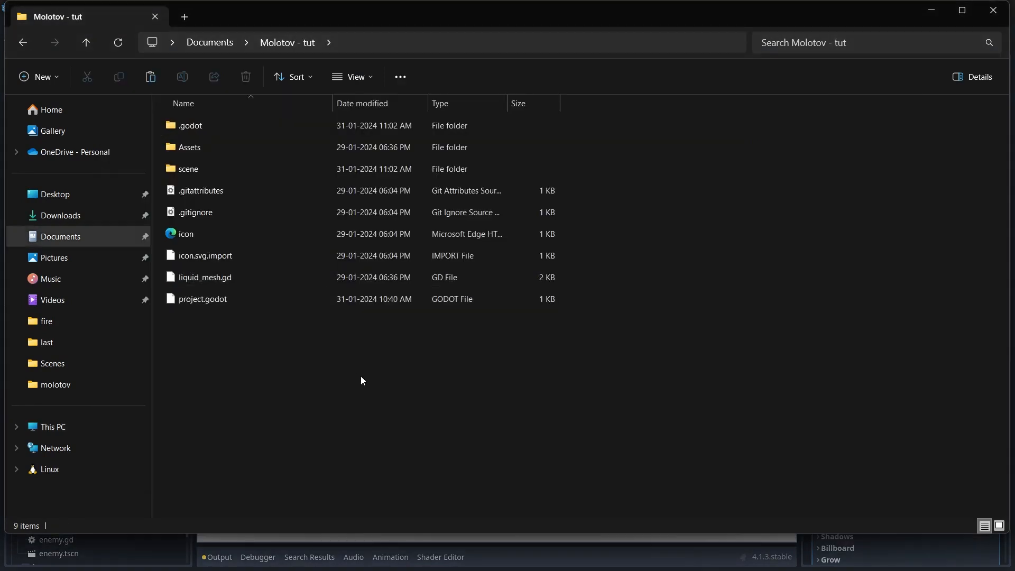
key(ctrl+v)
key(alt+Tab)
key(alt+Tab)
Use grid.jpeg as the ground material's albedo texture and set its UV1 scale to 30
drag(48, 526, 938, 307)
scroll(868, 296, down, 7)
click(828, 165)
click(828, 154)
click(841, 180)
text(30)
scroll(555, 222, up, 12)
Generate a collision shape sibling from the ground mesh
click(152, 157)
click(62, 97)
click(600, 62)
click(560, 110)
click(53, 83)
key(ctrl+a)
text(ST)
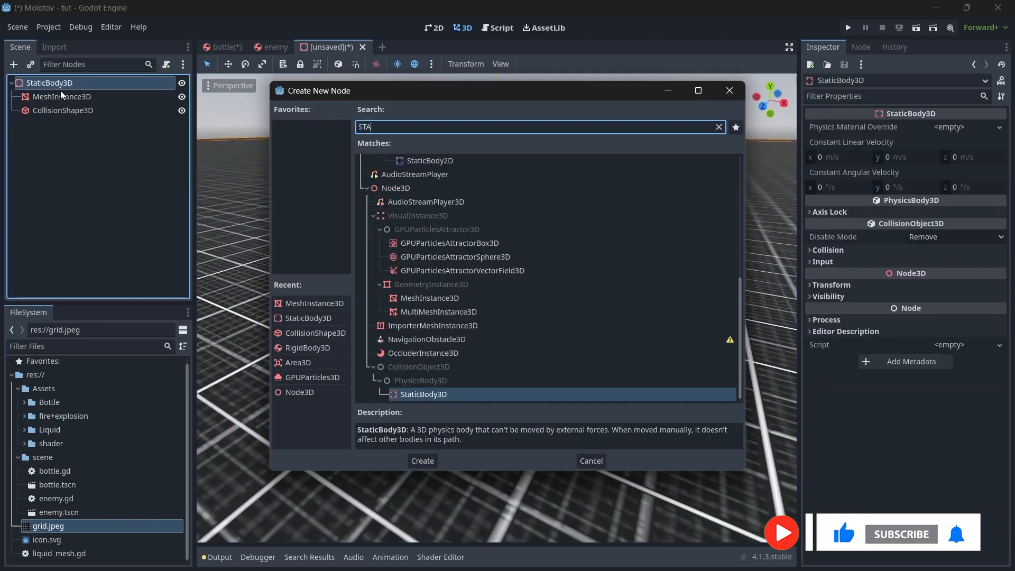
key(Return)
key(Delete)
key(Return)
Add a second MeshInstance3D under the StaticBody3D root
click(55, 84)
key(ctrl+a)
text(mesh)
key(Return)
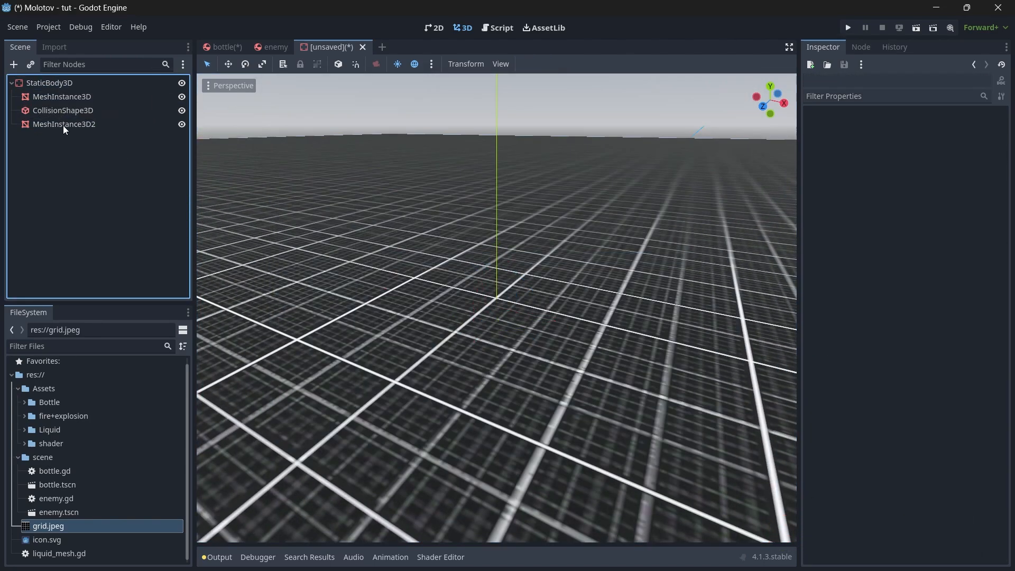
Rename the first mesh instance as ground and its collision shape as ground coll
double_click(62, 96)
text(ground)
key(Return)
double_click(72, 111)
text(ground coll)
key(Return)
Assign a TorusMesh with 30 rings to MeshInstance3D2, raise it above the ground and scale it to 5
click(74, 125)
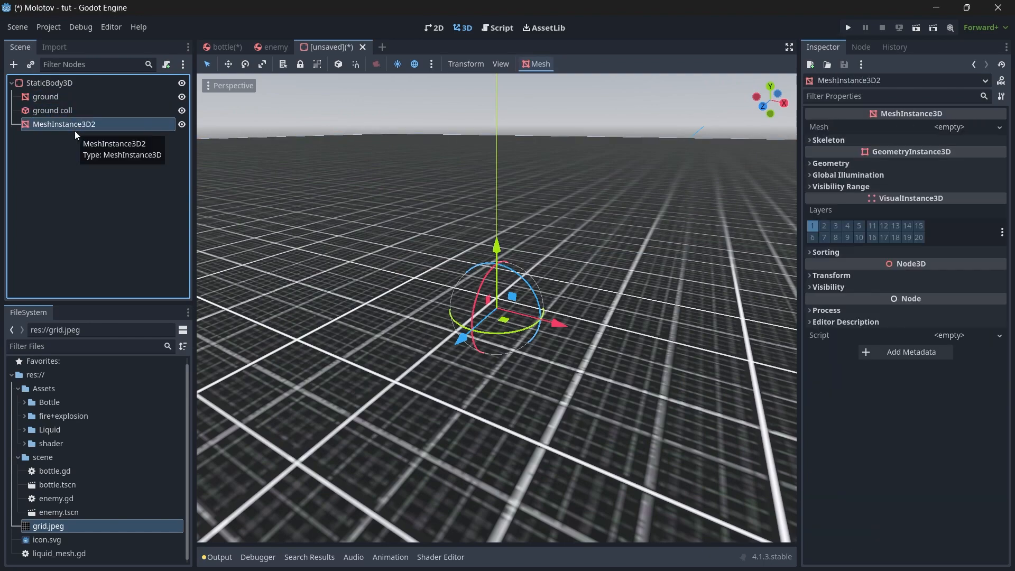
click(958, 127)
click(954, 274)
drag(497, 244, 495, 175)
click(956, 137)
mouse_move(950, 247)
mouse_down()
mouse_move(971, 267)
mouse_move(953, 247)
mouse_up()
click(932, 275)
text(30)
key(Return)
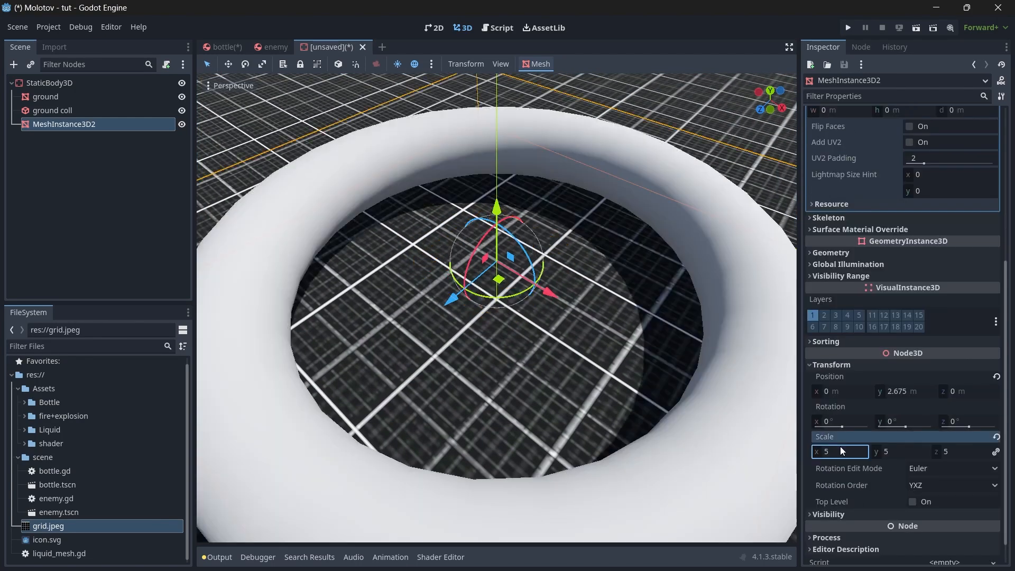
Stand the torus upright by setting its X rotation to 90°
scroll(497, 307, down, 3)
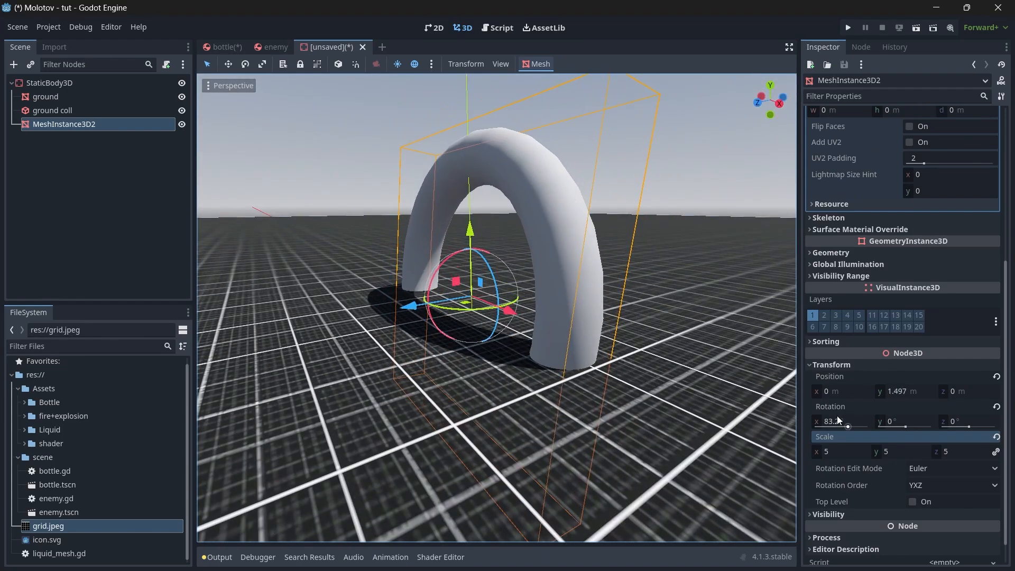
click(841, 420)
text(90)
key(Return)
Give the torus a material override with the grid.jpeg albedo texture, a light blue tint and denser UV1 tiling
click(834, 254)
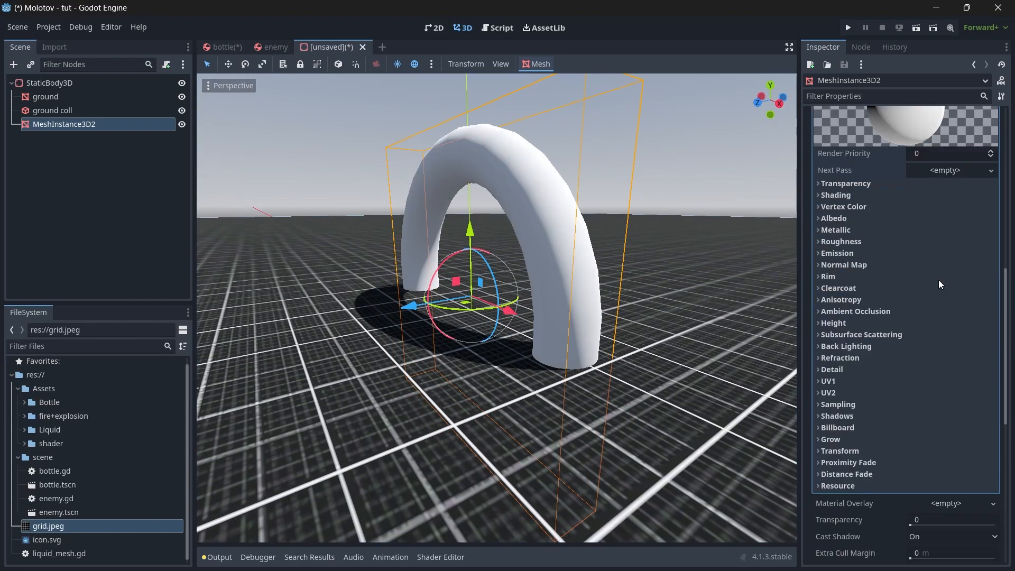
click(834, 218)
drag(66, 528, 945, 247)
click(939, 232)
click(920, 289)
click(948, 236)
scroll(864, 389, down, 2)
click(829, 350)
drag(873, 367, 899, 367)
click(829, 350)
Move the torus slightly down and away from the origin, and create a trimesh static body for it
drag(470, 230, 471, 249)
drag(409, 324, 613, 333)
click(540, 63)
click(576, 83)
Rename MeshInstance3D2 as ring and collapse its children in the scene tree
double_click(57, 127)
text(ring)
key(Return)
click(18, 124)
Add another MeshInstance3D under the StaticBody3D root and assign it a PlaneMesh
click(49, 82)
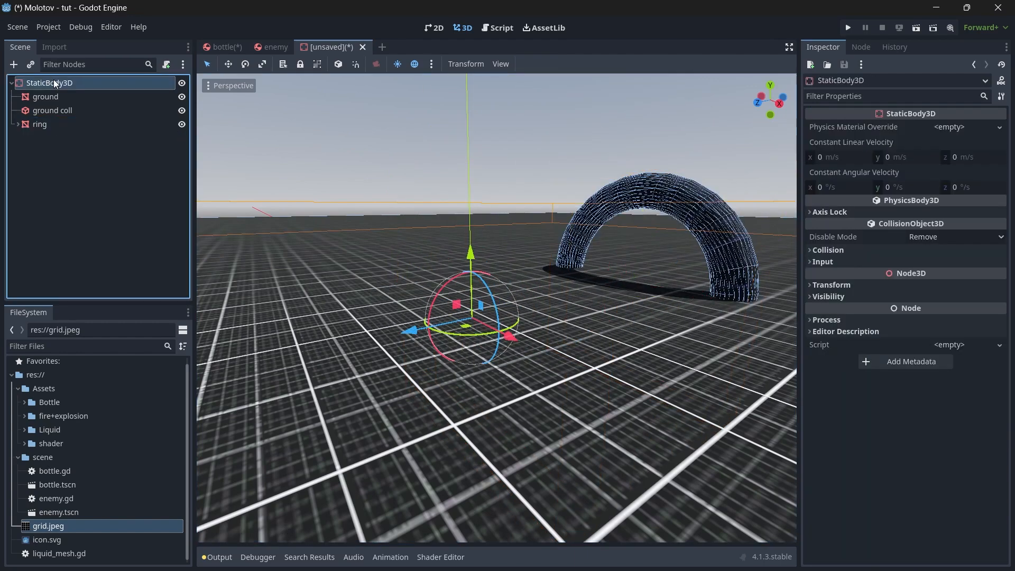
key(ctrl+a)
key(Return)
click(950, 127)
click(958, 233)
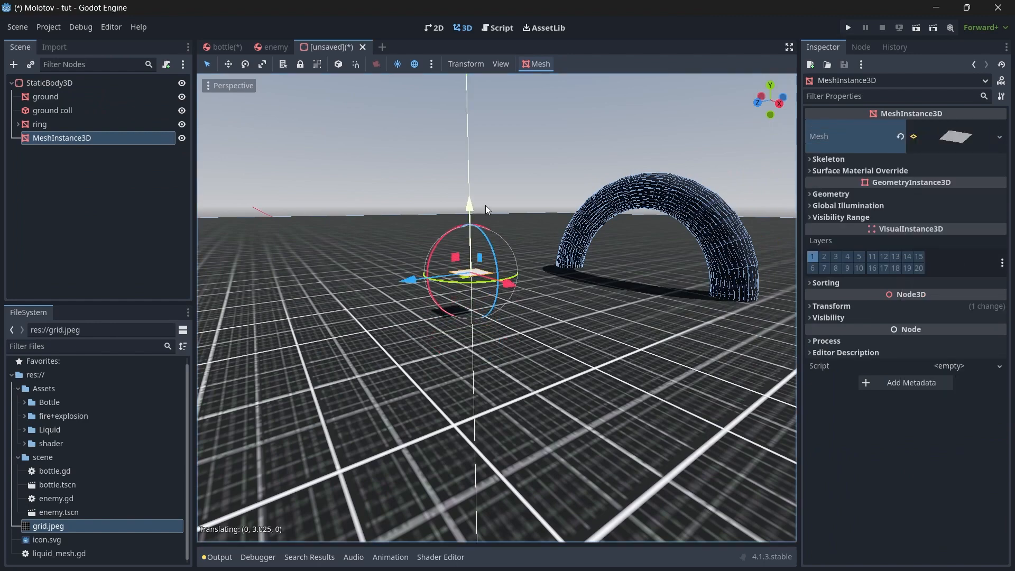
Set the plane mesh's size to 20 × 20 m
click(951, 137)
click(940, 241)
text(10)
key(Tab)
text(10)
click(945, 243)
text(20)
key(Return)
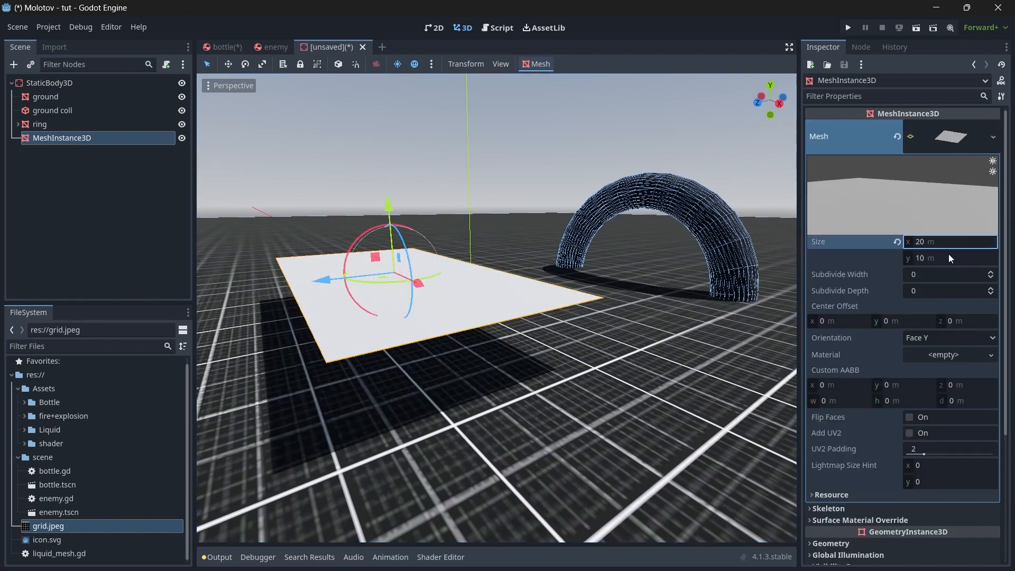
click(953, 259)
text(20)
key(Return)
Tilt the plane into a slope and replace its mesh with a BoxMesh
drag(345, 270, 268, 214)
middle_drag(721, 113, 691, 132)
click(994, 139)
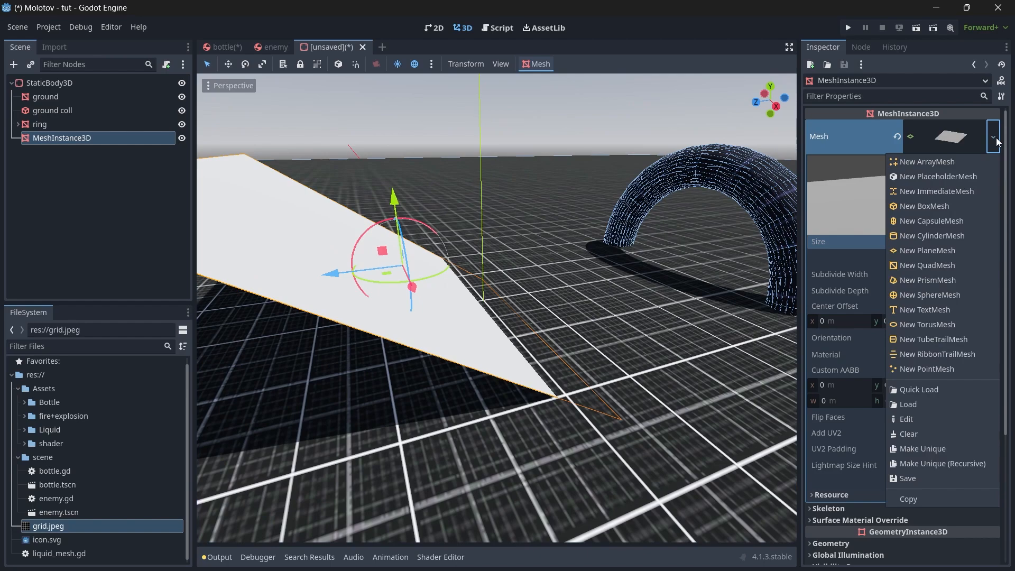
click(935, 207)
Set the sloped box mesh's X and Z size to 50 m
click(841, 255)
text(50)
key(Return)
click(961, 258)
text(50)
Set the sloped box's X and Z size to 30 m and reposition it on the ground away from the ring
scroll(675, 199, down, 10)
drag(392, 303, 275, 317)
click(841, 255)
text(30)
click(955, 255)
text(30)
middle_drag(520, 311, 471, 272)
drag(494, 318, 524, 249)
Give the sloped box a StandardMaterial3D override with the grid.jpeg albedo texture and a magenta albedo colour, ff31ff
scroll(918, 348, down, 5)
click(920, 366)
click(944, 381)
click(943, 391)
click(835, 333)
drag(48, 526, 952, 370)
click(935, 346)
click(890, 237)
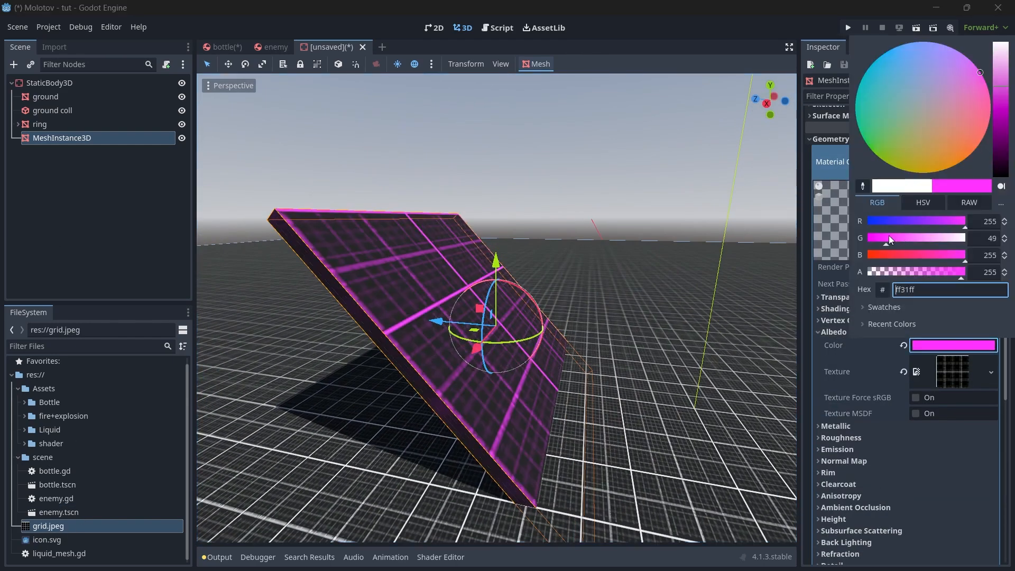
scroll(905, 370, down, 10)
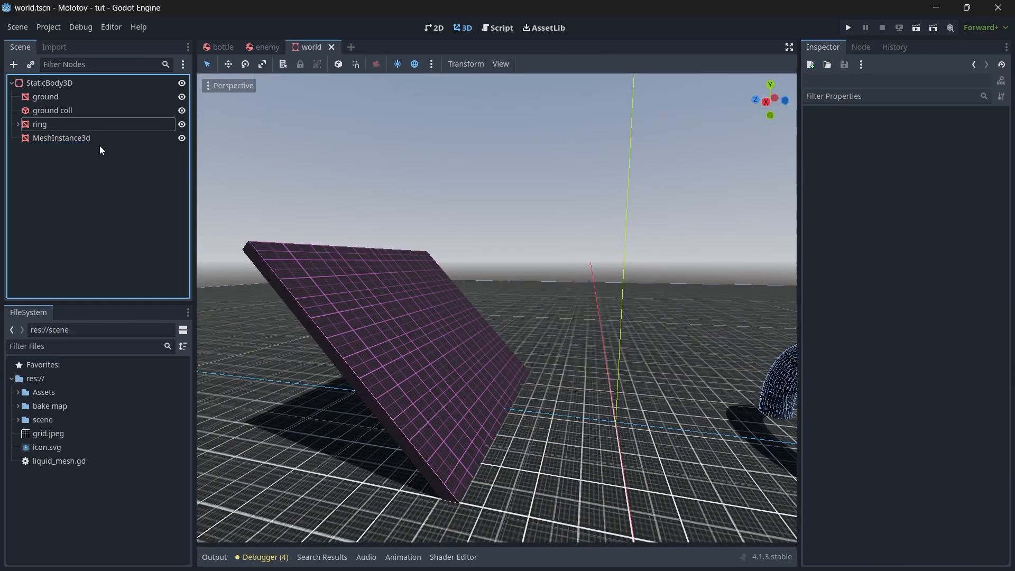
Rename the sloped box's mesh instance as wall and save the world scene
click(101, 138)
key(F2)
text(wall)
key(Return)
scroll(475, 310, down, 4)
key(ctrl+s)
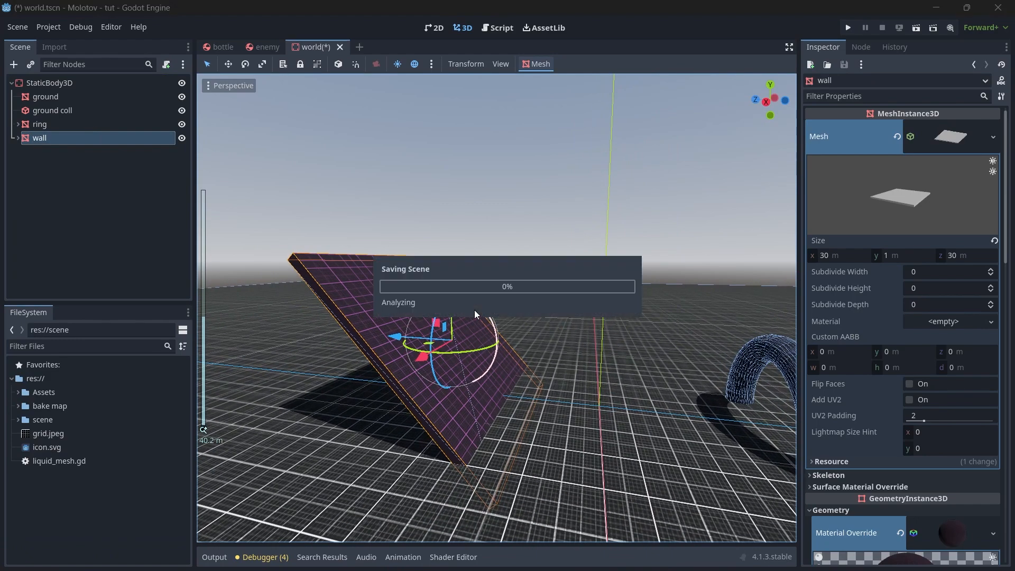
Copy the Player folder from the Molotov project in File Explorer into the Molotov - tut folder and select the StaticBody3D root in Godot
key(alt+Tab)
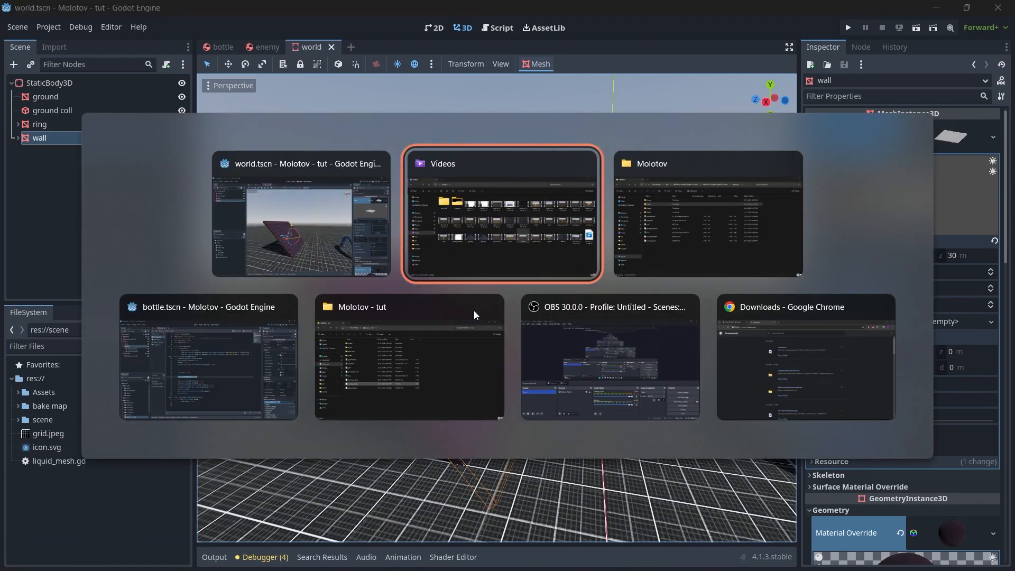
key(alt+Tab)
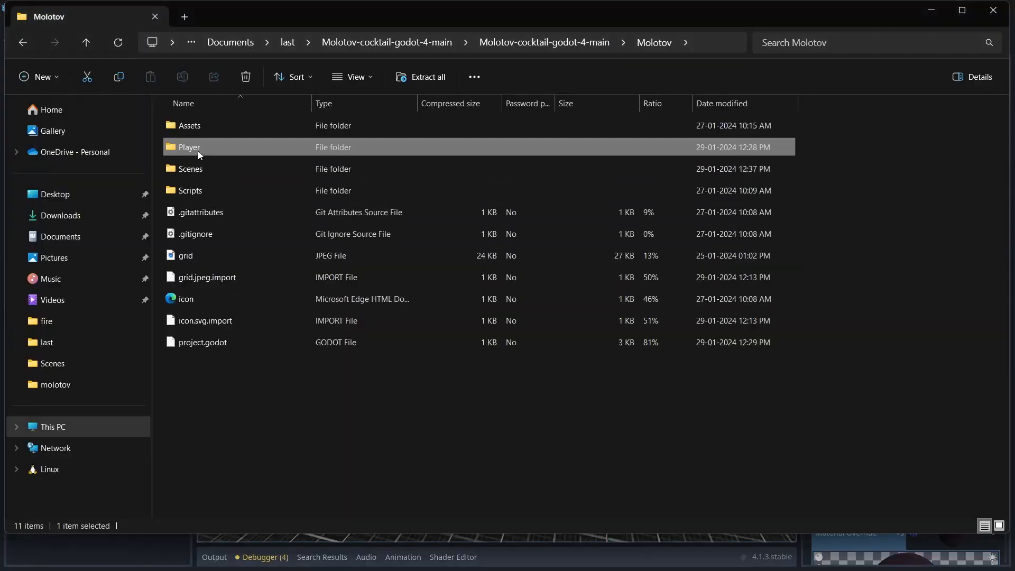
right_click(193, 147)
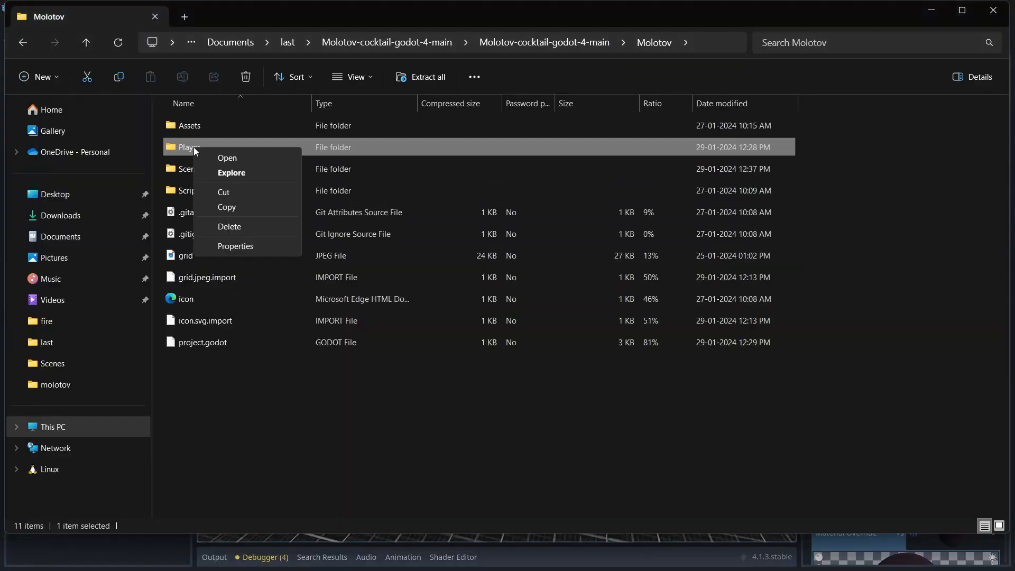
click(224, 208)
key(alt+Tab)
key(alt+Tab)
key(alt+Tab)
key(alt+Tab)
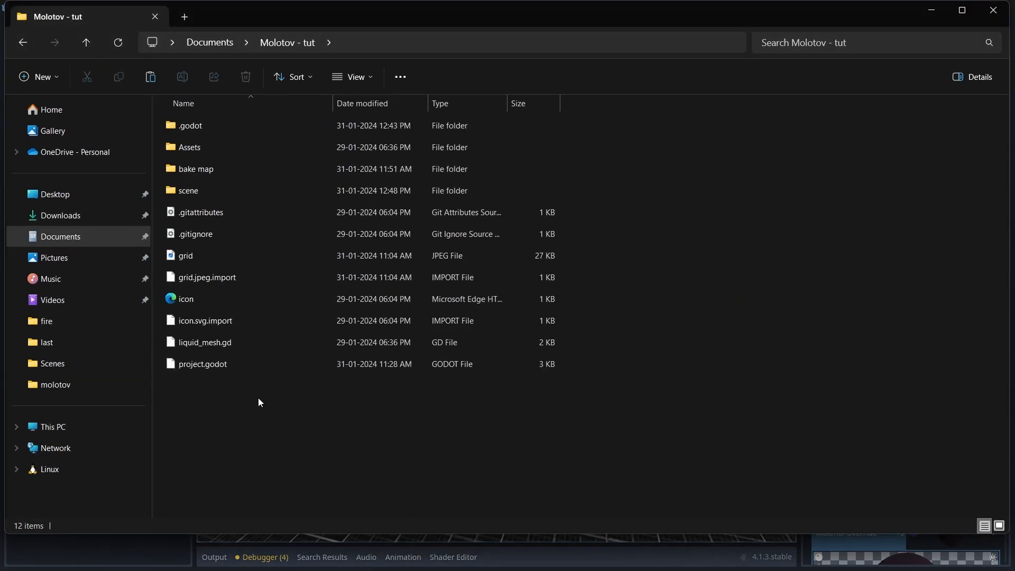
right_click(259, 402)
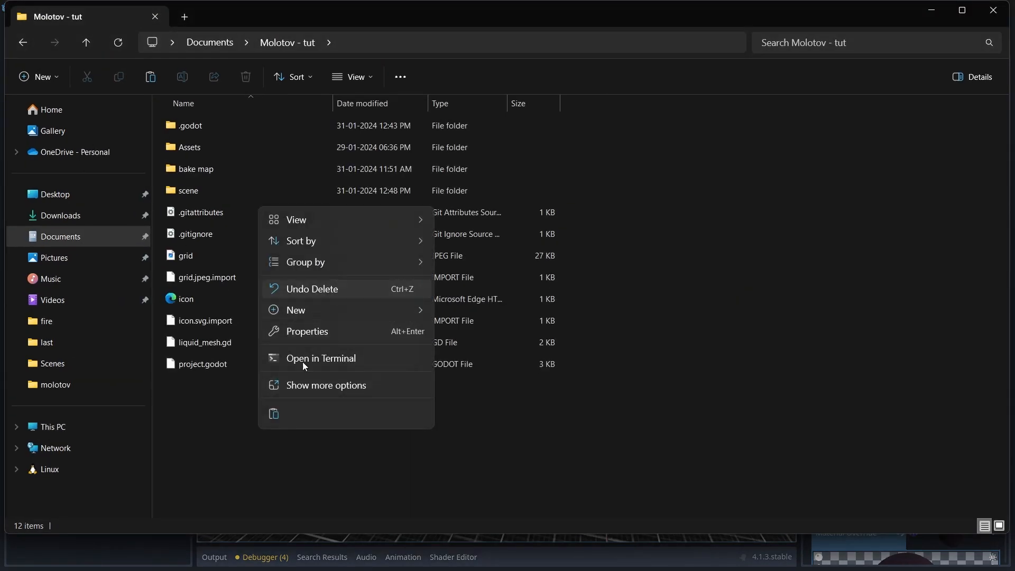
click(271, 404)
key(alt+Tab)
key(alt+Tab)
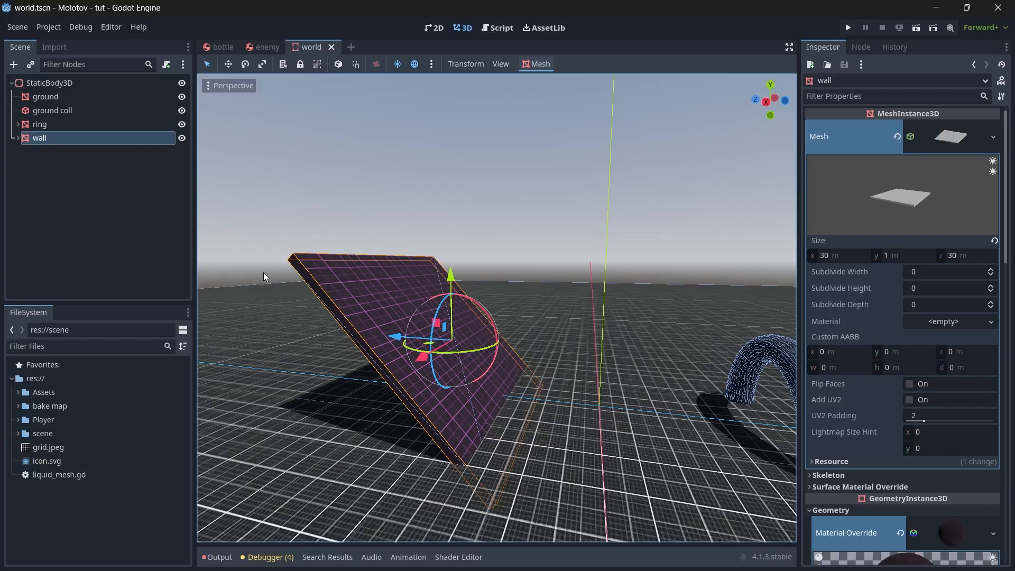
click(61, 83)
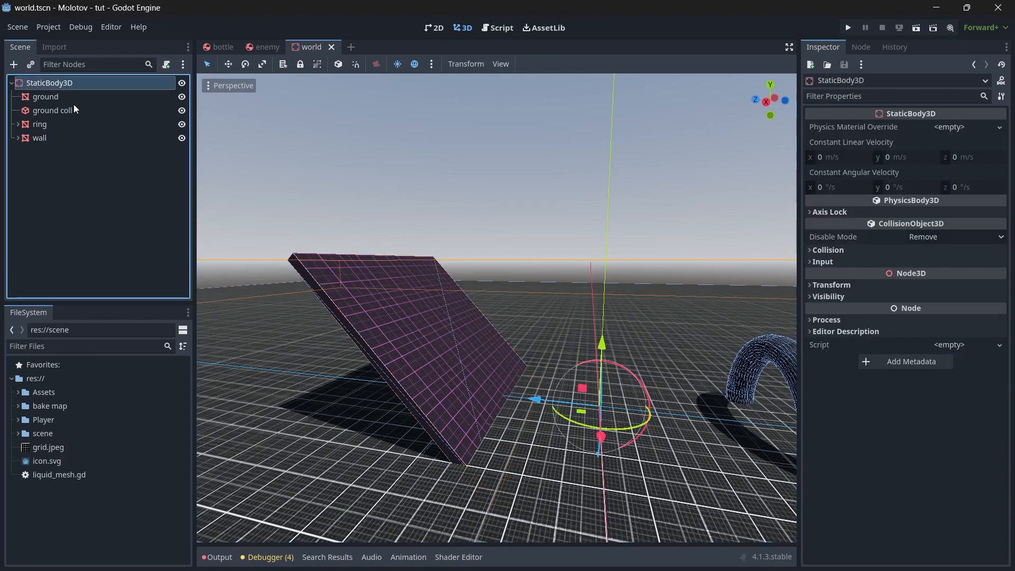
key(ctrl+a)
text(player)
key(Escape)
Instantiate the player scene as a child of the StaticBody3D root and enable Editable Children on it
key(ctrl+shift+a)
text(player)
key(Return)
key(w)
right_drag(497, 309, 450, 292)
right_click(64, 157)
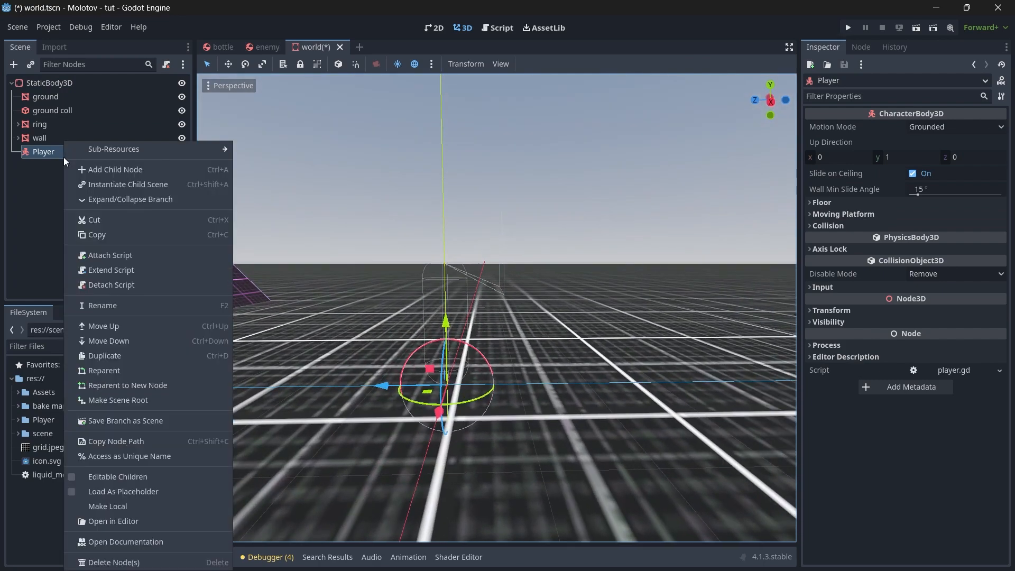
click(119, 475)
Add a Node3D child named point under the player's Camera
click(55, 180)
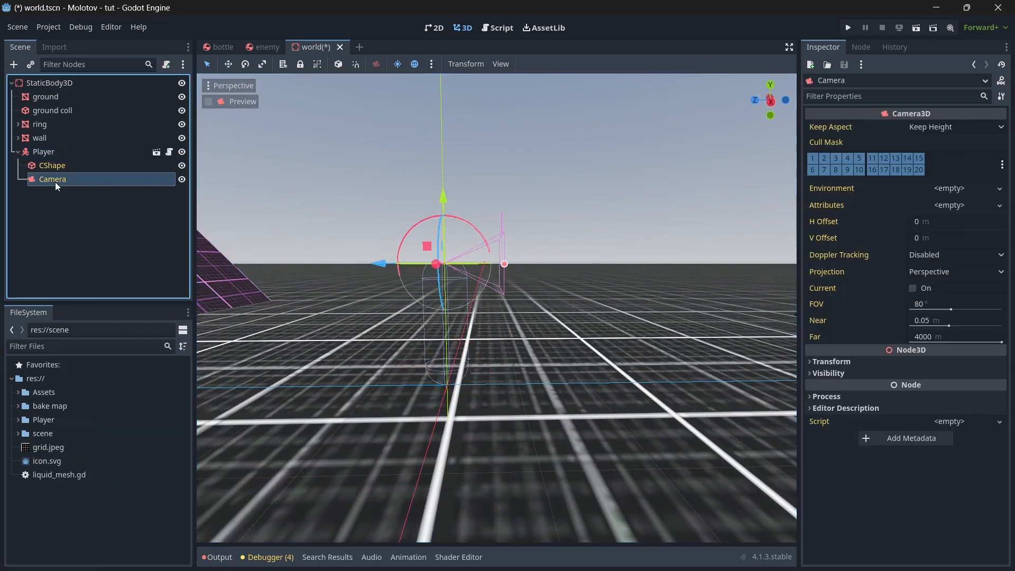
key(ctrl+a)
text(node3d)
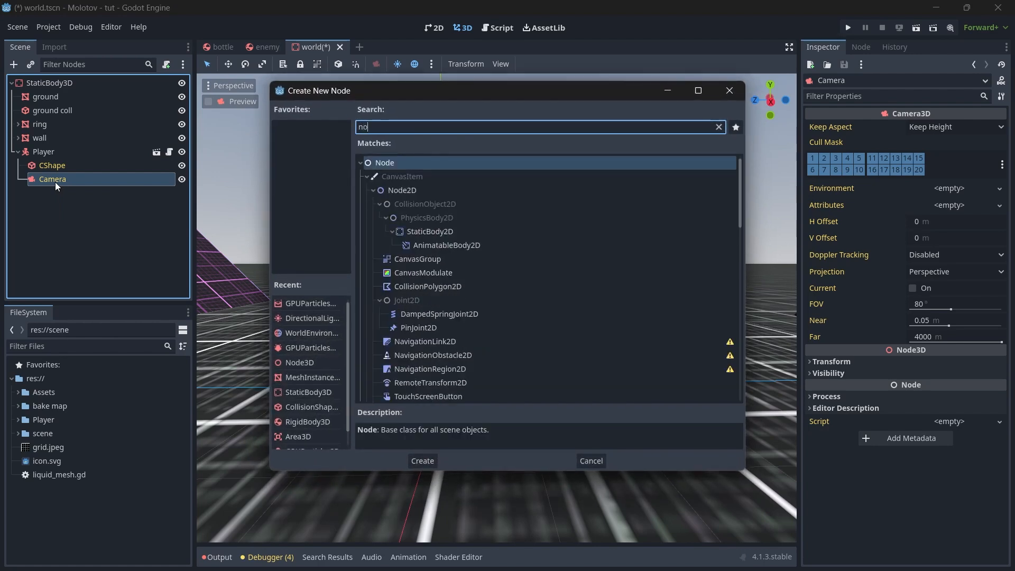
key(Return)
double_click(62, 194)
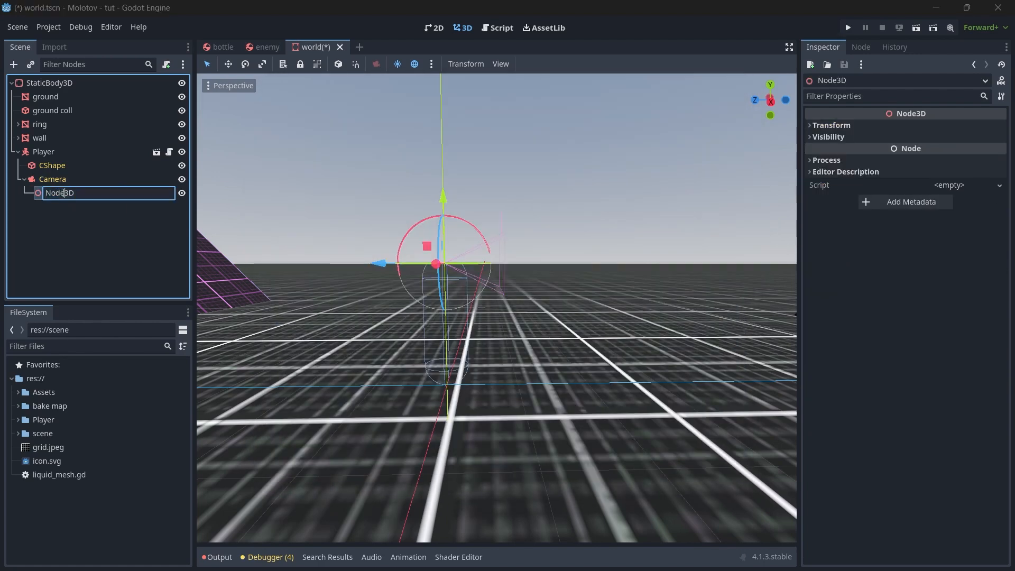
key(Return)
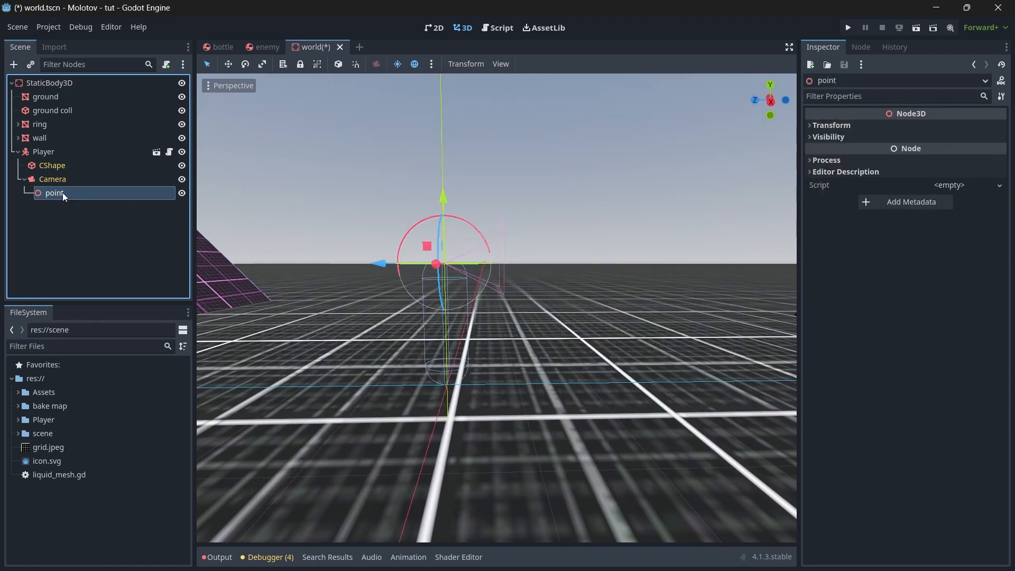
Instantiate the bottle scene under the player's Camera and move it about 2.06 m in front of the camera along Z
click(50, 179)
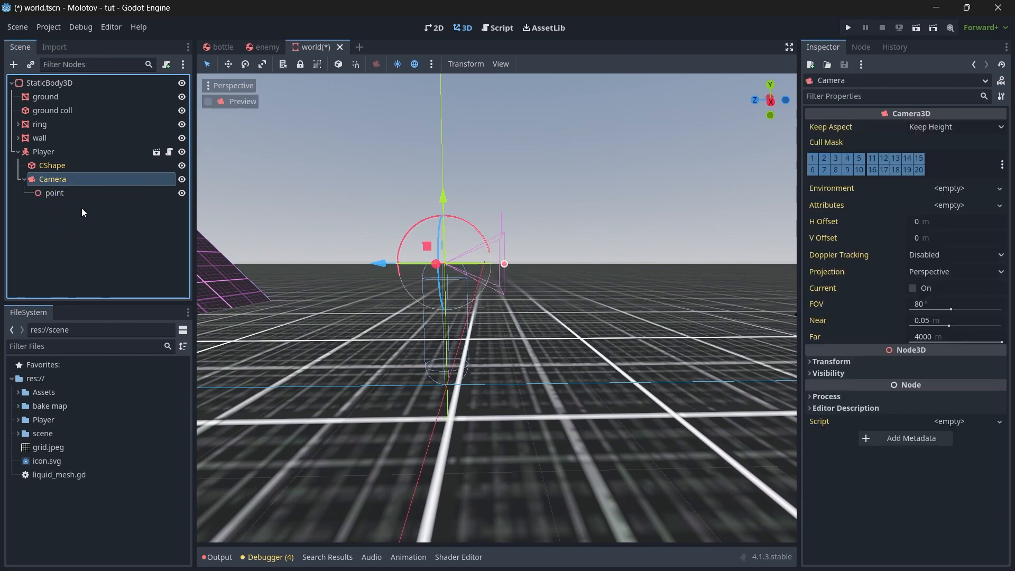
key(ctrl+shift+a)
text(bott)
key(Return)
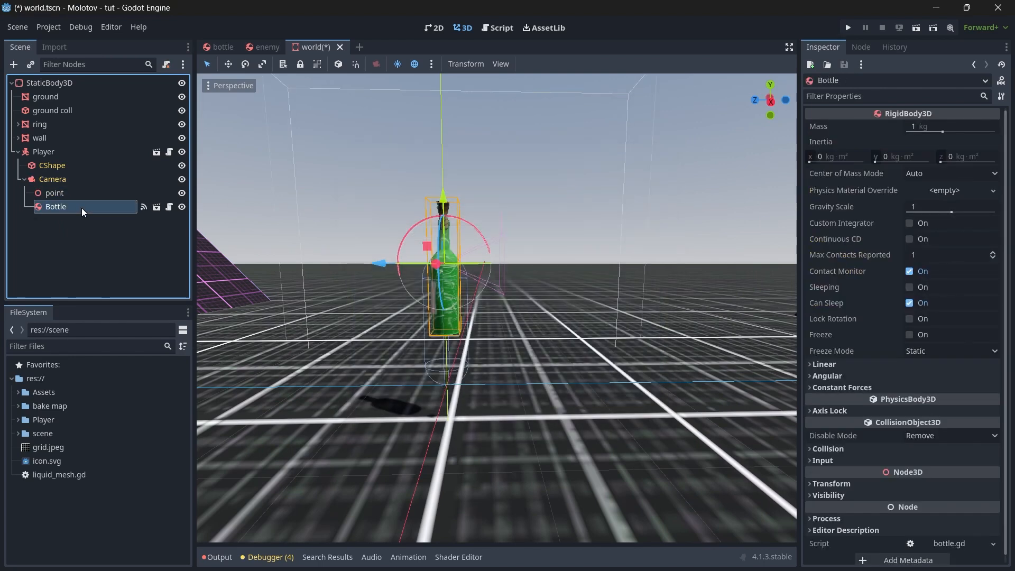
drag(379, 265, 532, 274)
Preview the player's camera view and shift the Bottle sideways to an X position of about 1.295 m
click(37, 177)
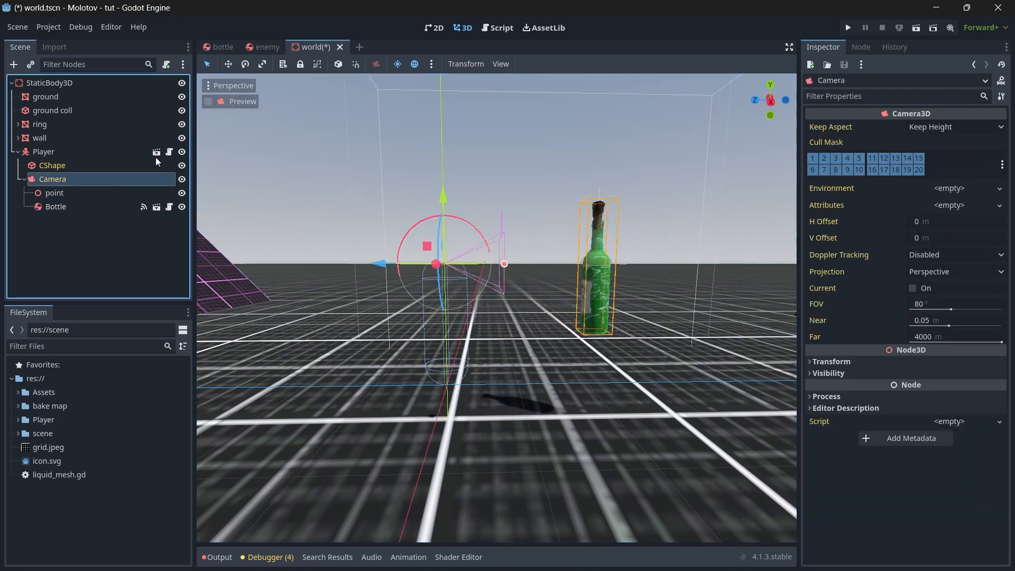
click(261, 101)
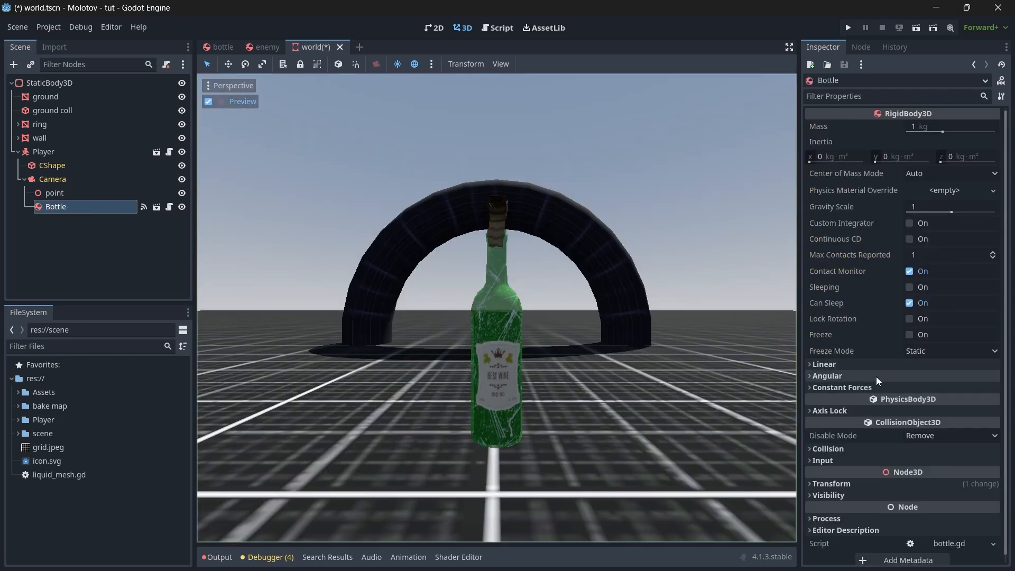
scroll(876, 376, down, 1)
click(830, 478)
drag(833, 505, 889, 505)
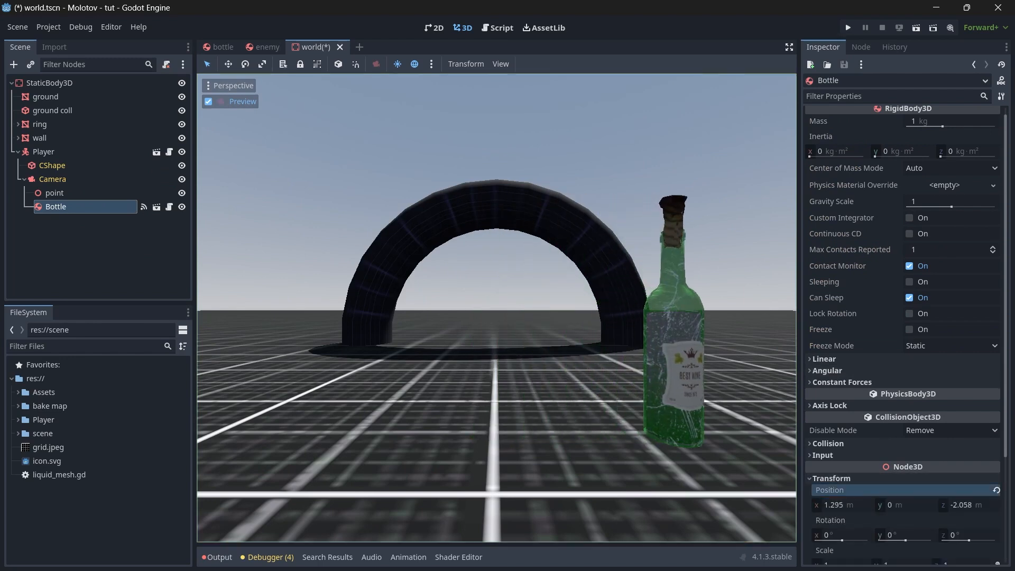
Give the point node the same position as the Bottle: X 1.295 m and Z -2.058 m
click(832, 506)
click(68, 193)
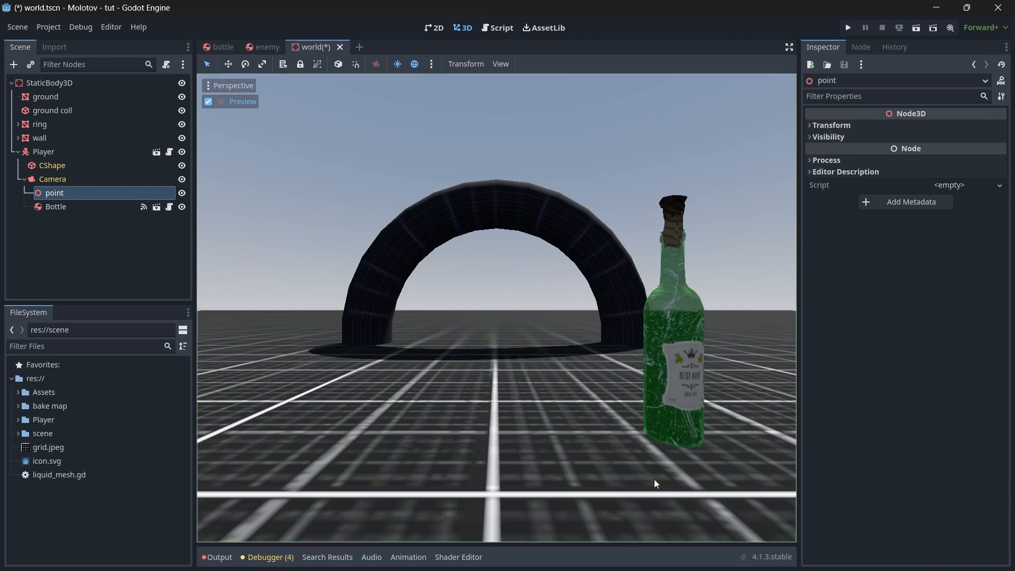
click(857, 125)
click(65, 207)
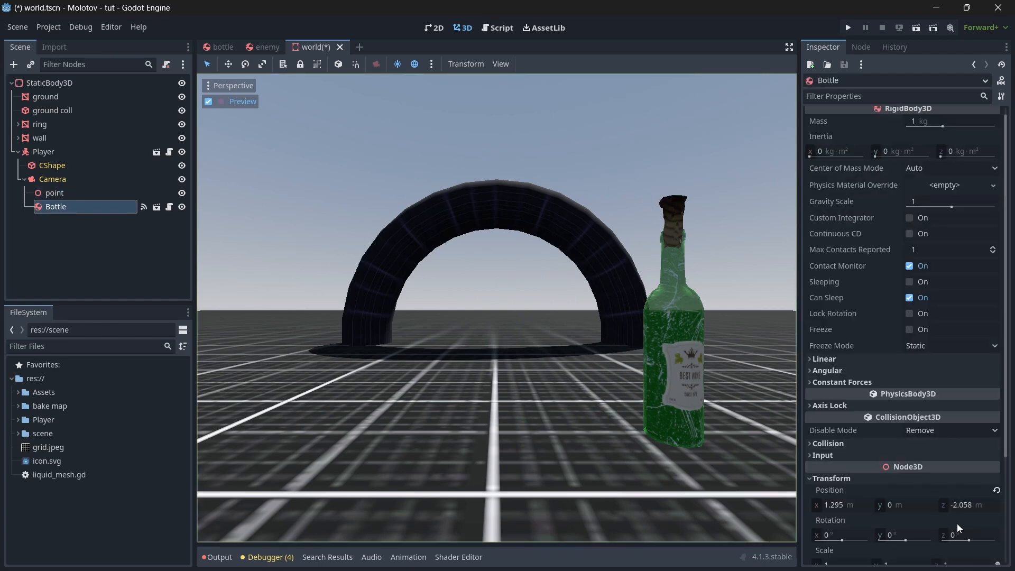
click(64, 196)
click(970, 156)
text(-2.058)
click(646, 170)
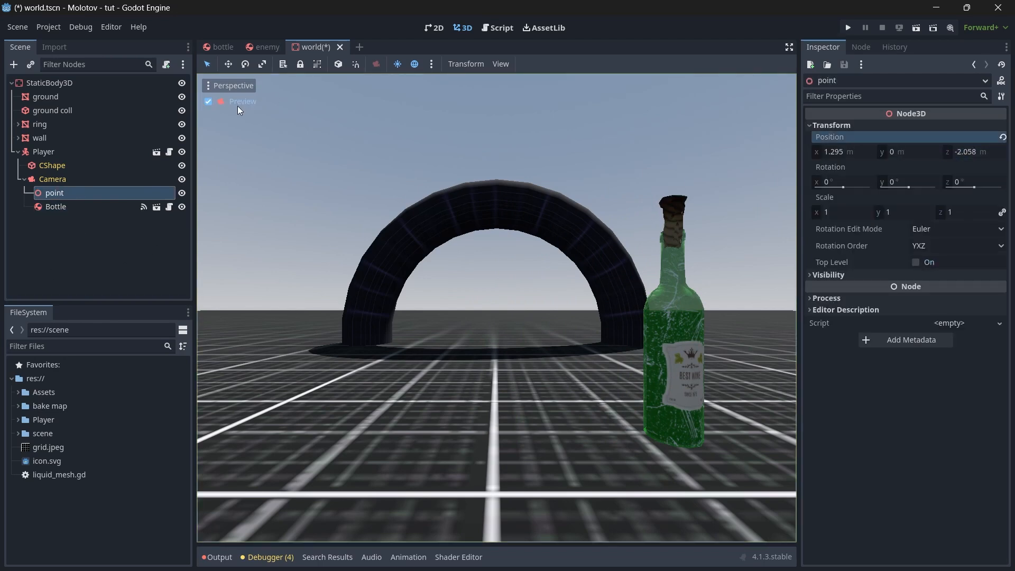
Leave the camera preview, move the point node ahead of the bottle to about Z -2.908 m, and save the scene
click(238, 106)
drag(582, 263, 398, 321)
key(KP_3)
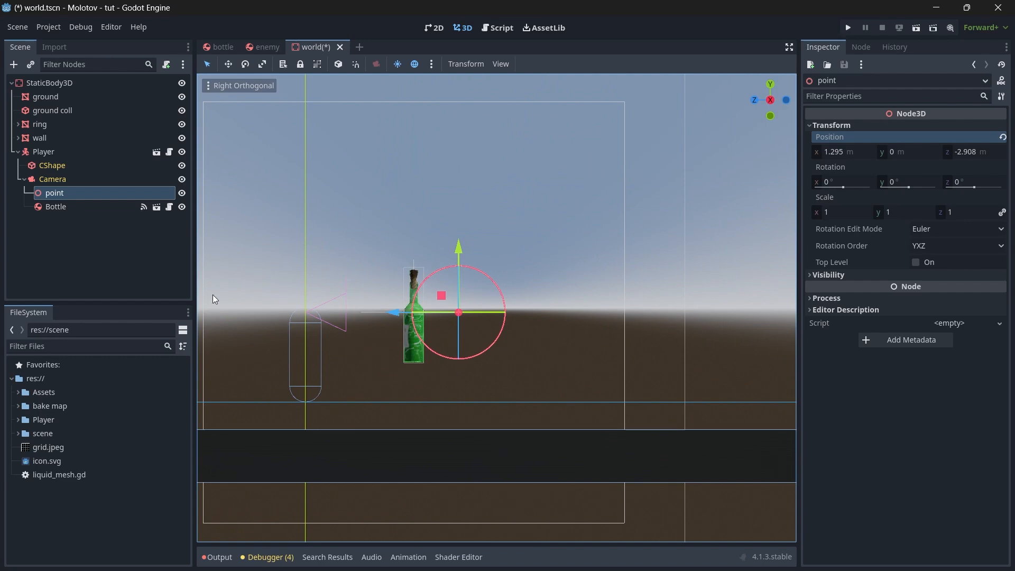
click(148, 271)
key(ctrl+s)
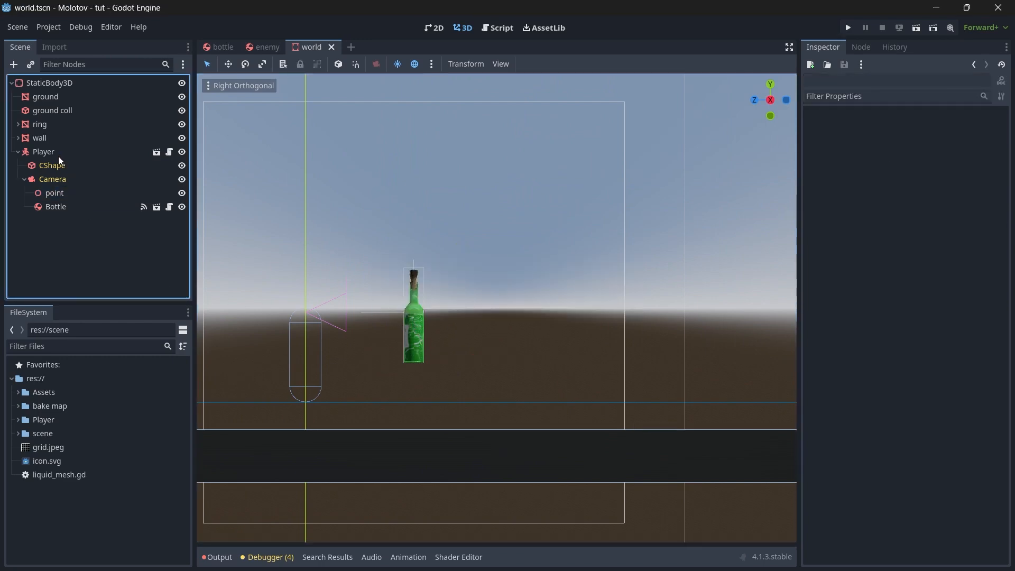
Open the Player node's player.gd script and look through its functions down to the input actions used in _walk
click(58, 153)
click(169, 153)
scroll(602, 498, up, 6)
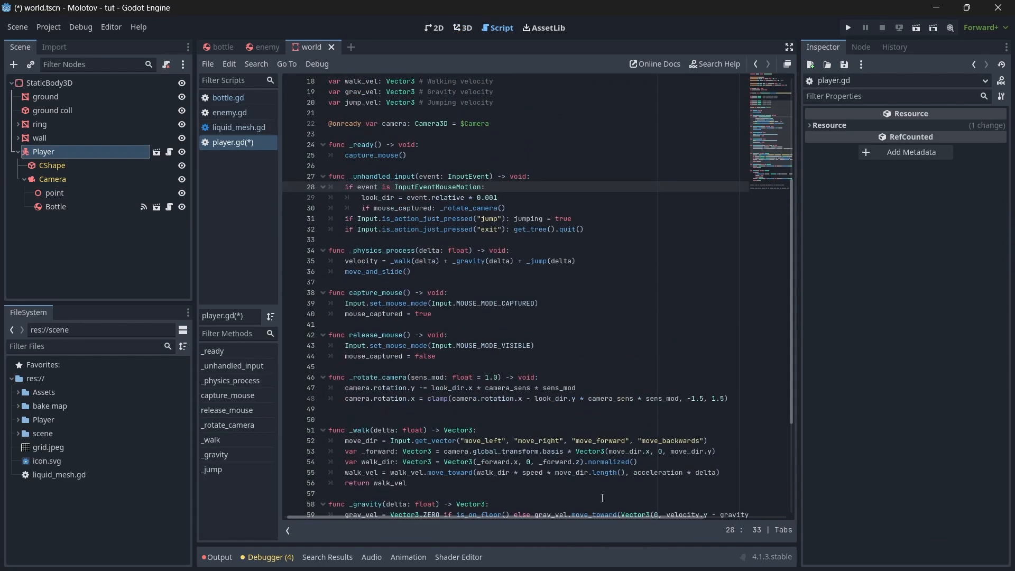
scroll(602, 497, down, 5)
click(602, 495)
click(602, 441)
click(604, 345)
click(605, 314)
click(604, 321)
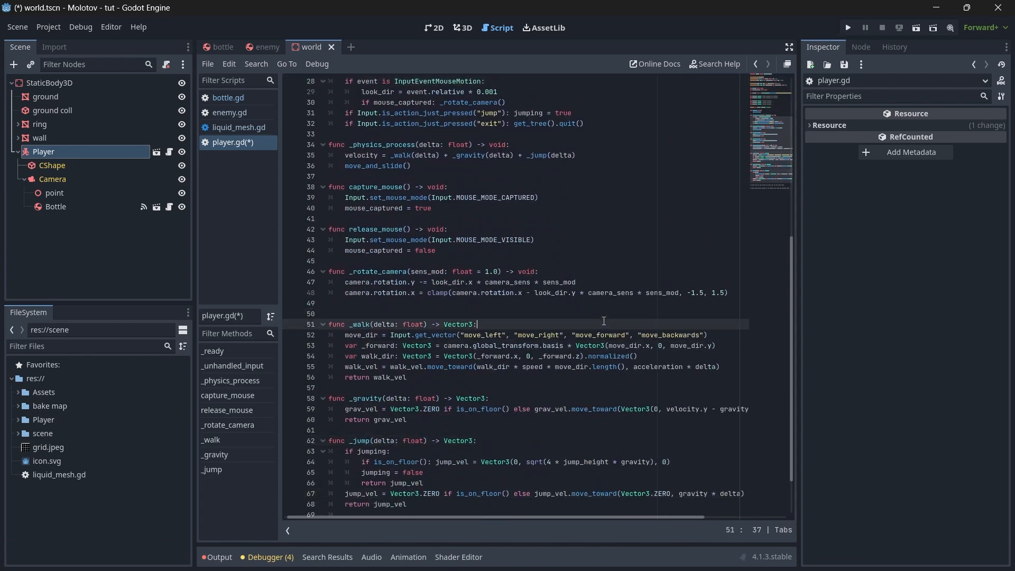
Add a move_left action, named as in the _walk function, to the project's Input Map and bind it to the A key
key(Down)
key(ctrl+d)
key(ctrl+c)
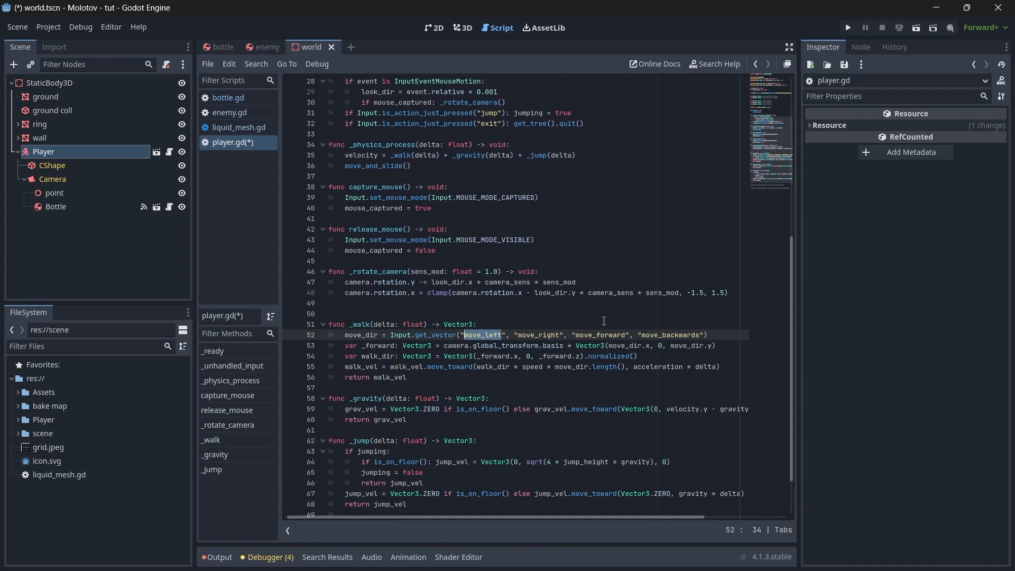
click(48, 27)
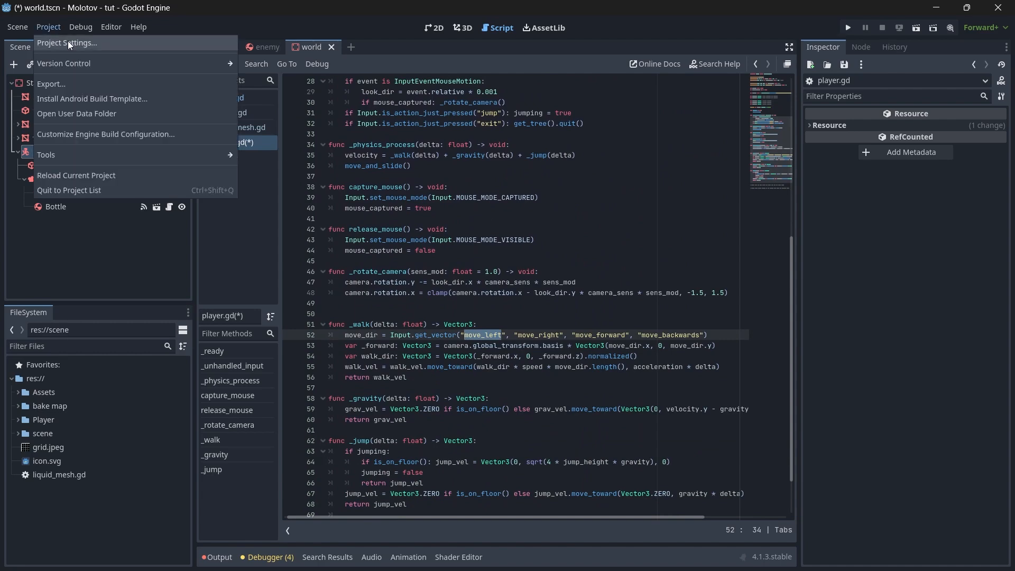
click(69, 41)
click(220, 128)
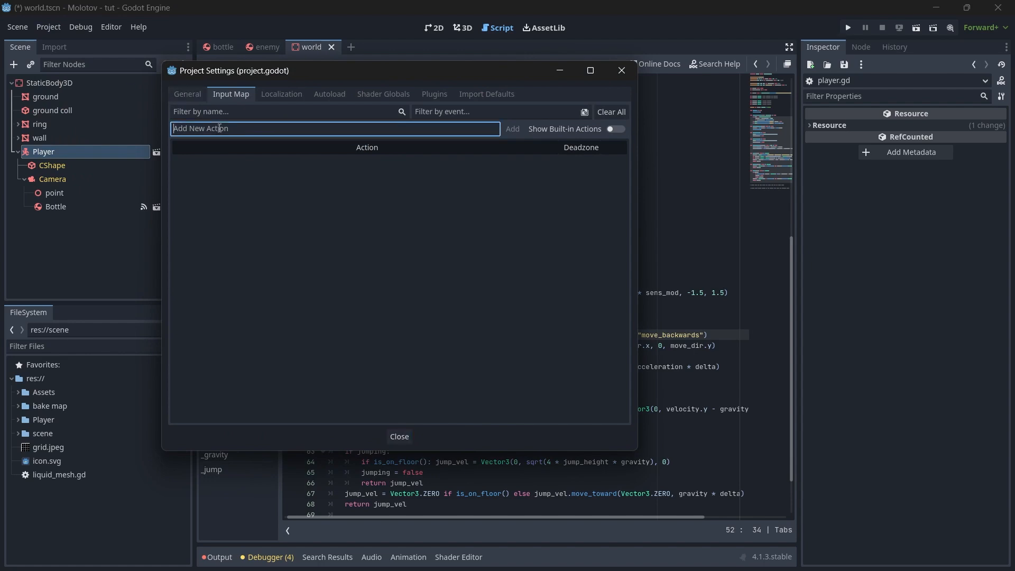
key(ctrl+v)
click(513, 133)
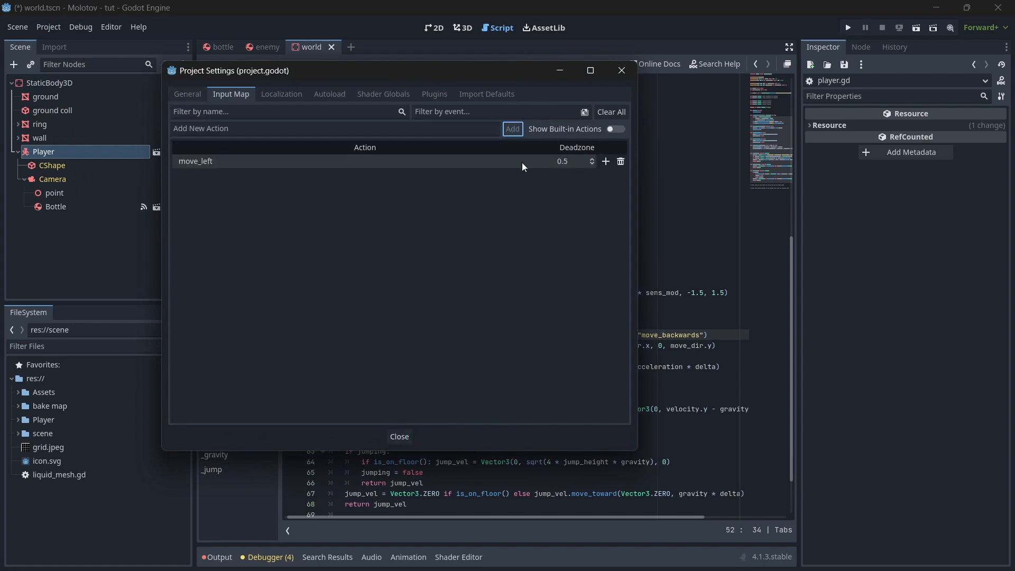
click(606, 161)
key(a)
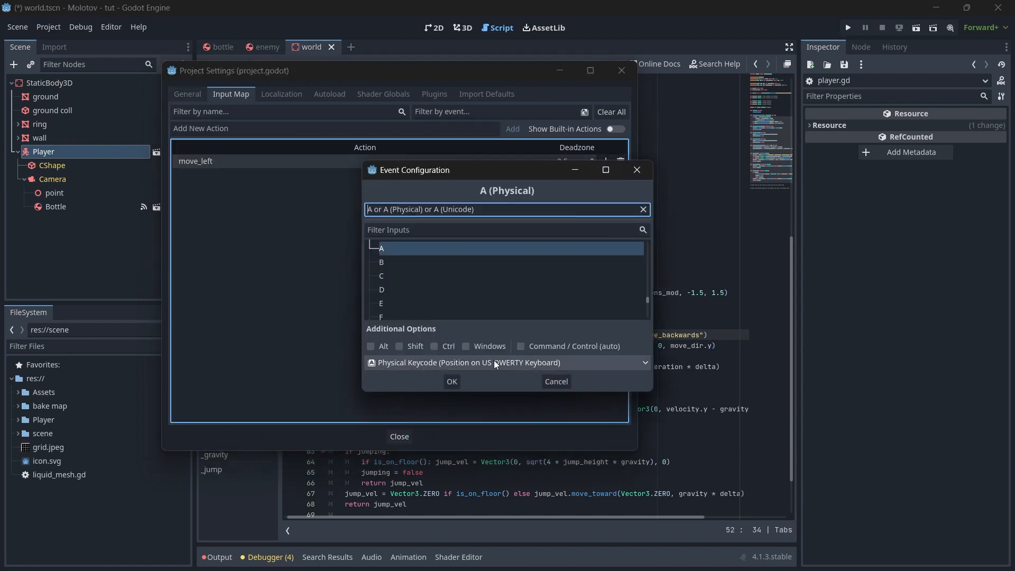
click(452, 380)
click(398, 437)
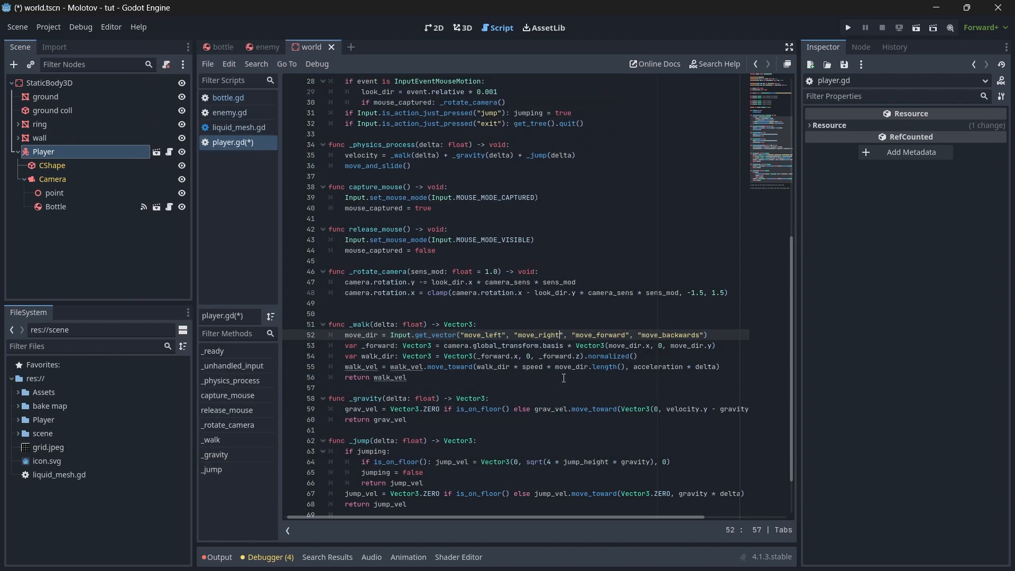
Add a move_right action, using the name from the _walk function, to the Input Map and bind it to the D key
double_click(539, 335)
key(ctrl+c)
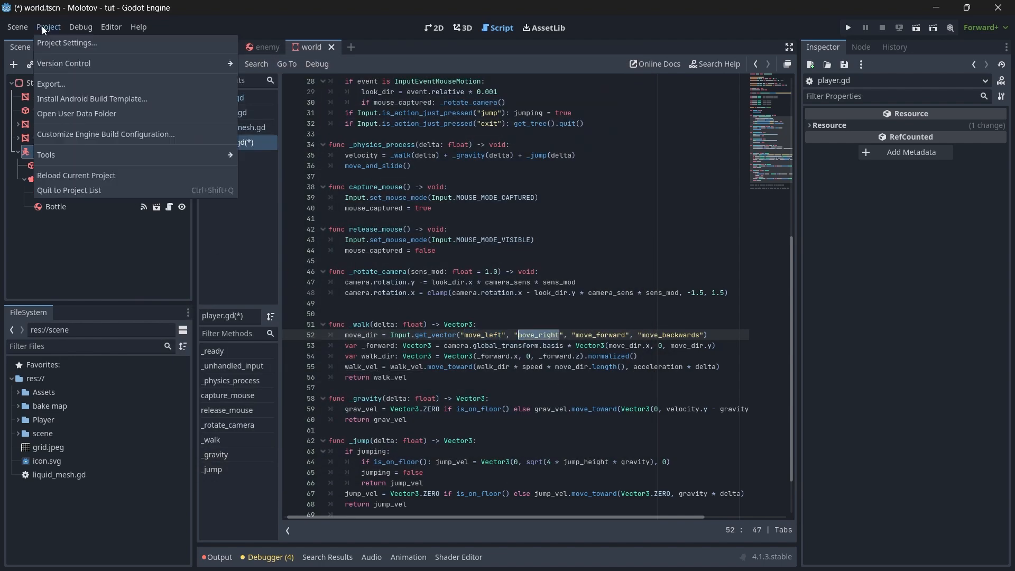
click(43, 27)
click(68, 45)
click(339, 128)
key(ctrl+v)
key(Return)
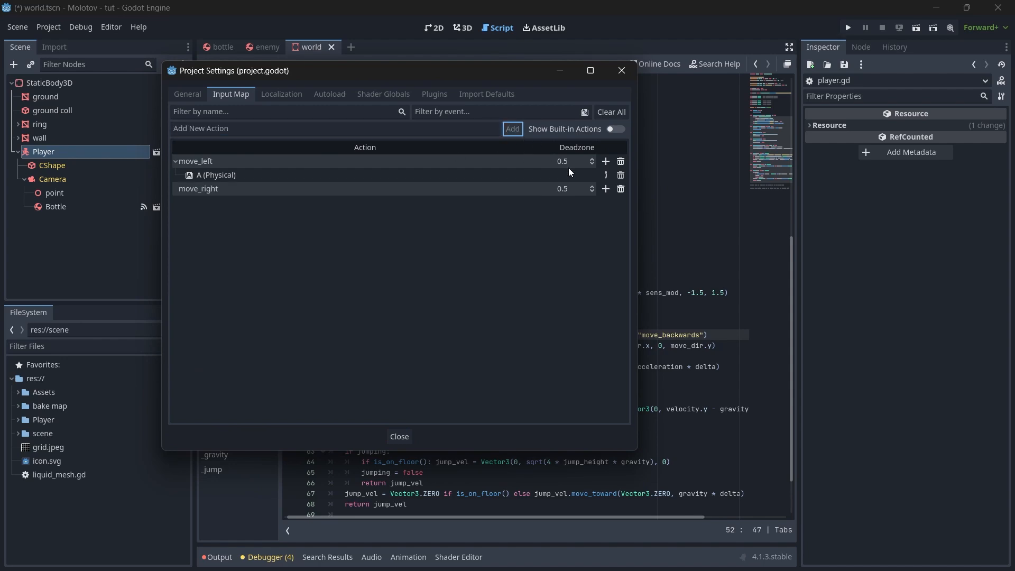
click(606, 189)
key(d)
click(447, 380)
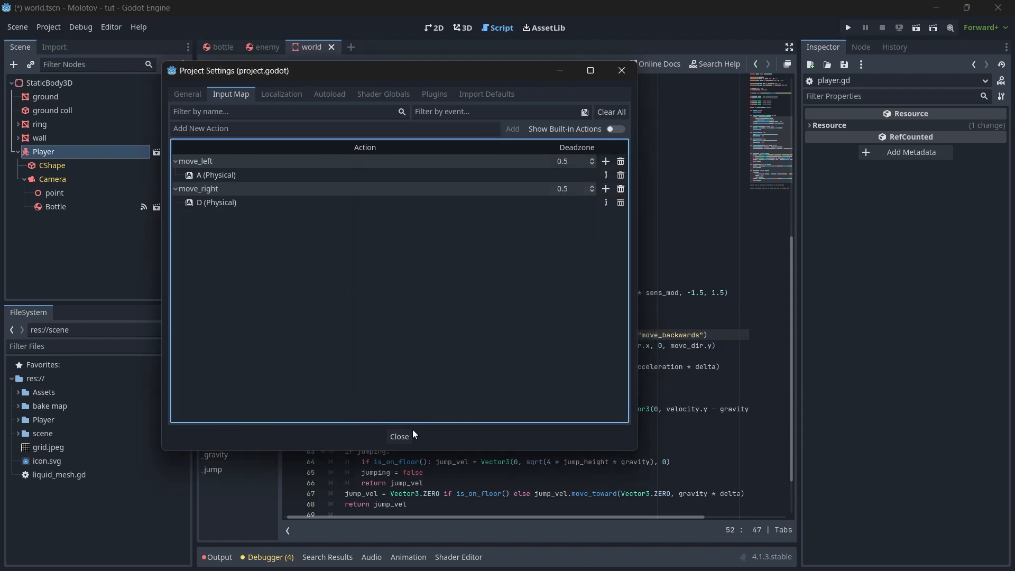
click(400, 436)
Add a move_forward action, using the name from the _walk function, to the Input Map and bind it to the W key
key(Right)
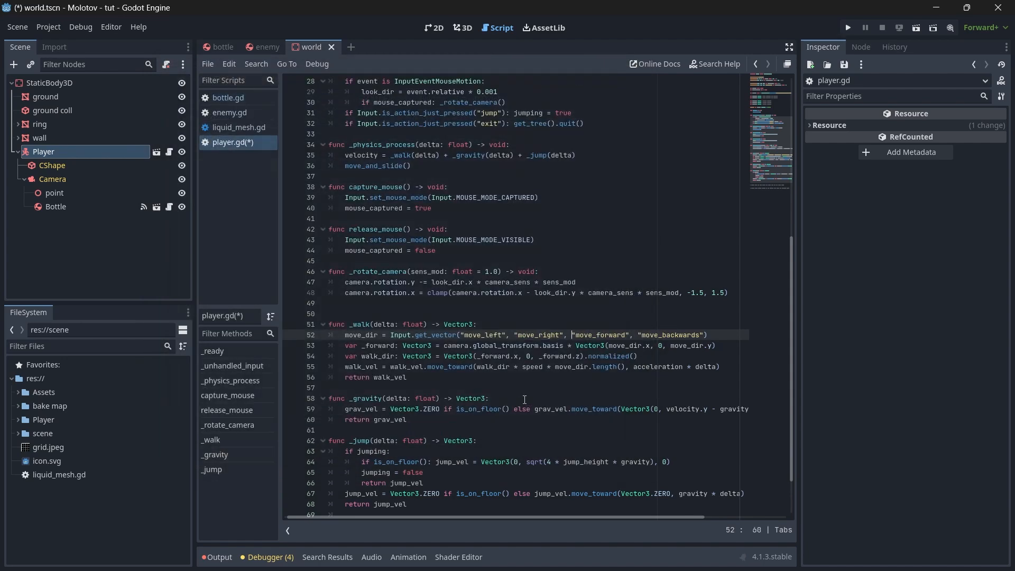
key(Right)
key(ctrl+shift+Right)
key(ctrl+c)
click(48, 27)
click(58, 40)
click(333, 129)
key(ctrl+v)
click(514, 129)
click(606, 217)
key(w)
click(452, 382)
click(399, 436)
Add a move_backwards action, using the name from the _walk function, to the Input Map and bind it to the S key
key(Right)
key(Right)
key(Right)
key(ctrl+shift+Right)
key(ctrl+c)
click(48, 27)
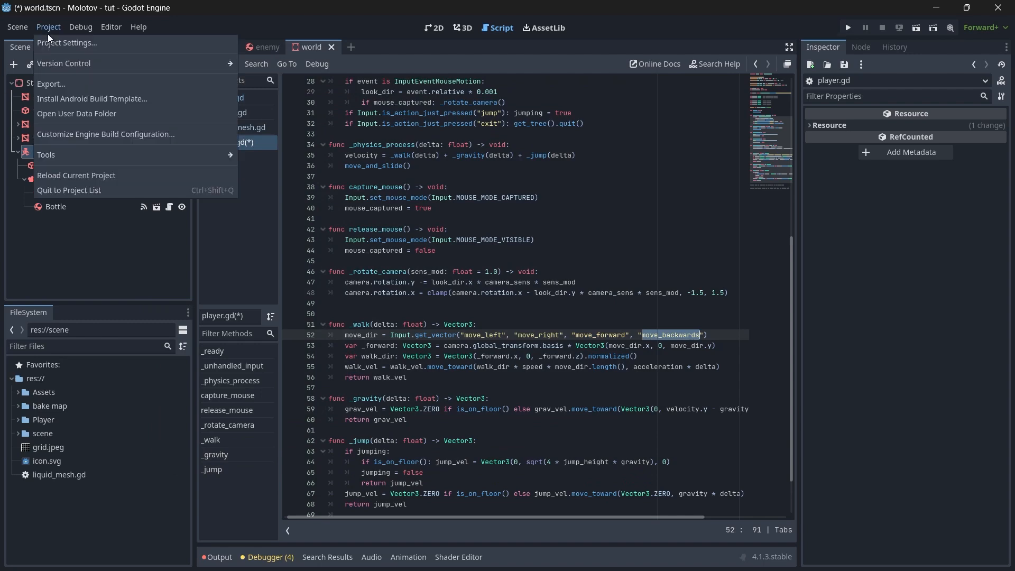
click(58, 40)
click(478, 127)
key(ctrl+v)
click(513, 129)
click(607, 244)
key(s)
click(450, 380)
click(412, 436)
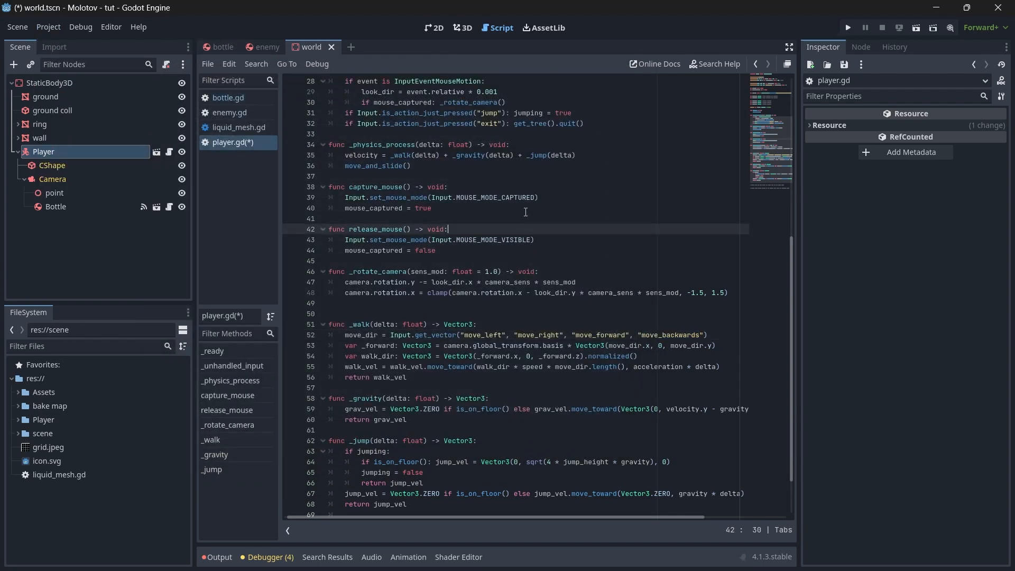
Add a jump action, named as in the input-handling function, to the Input Map and bind it to the Space key
click(482, 93)
key(Down)
key(Down)
key(ctrl+shift+Right)
click(53, 45)
click(49, 30)
click(59, 43)
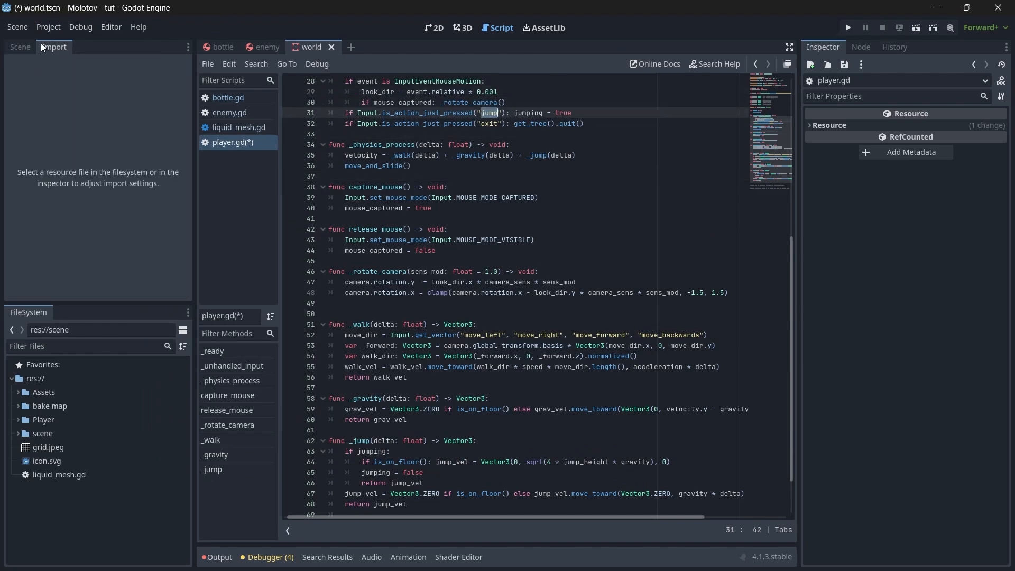
click(254, 128)
key(ctrl+v)
click(513, 128)
click(606, 271)
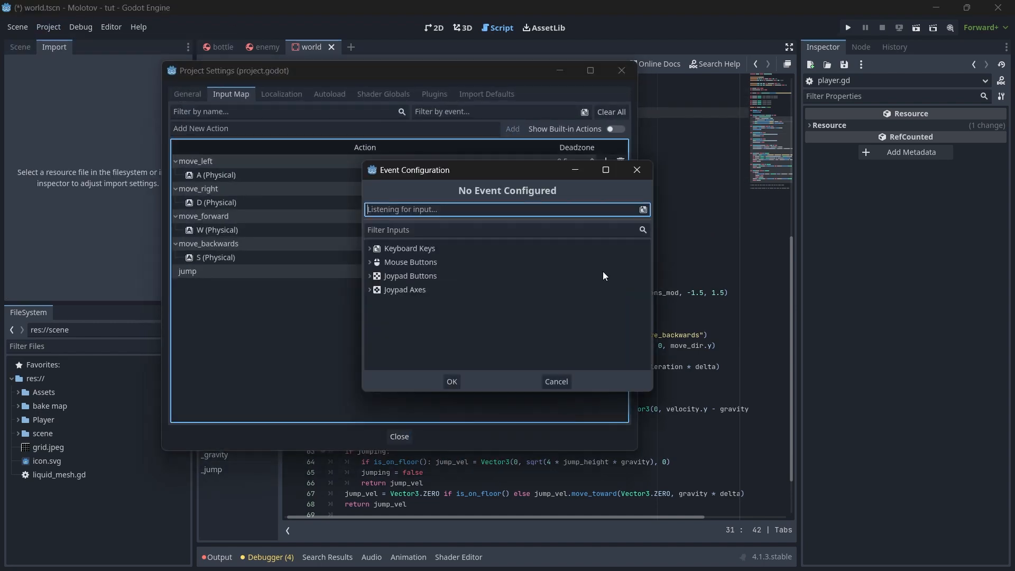
key(space)
click(452, 382)
click(400, 437)
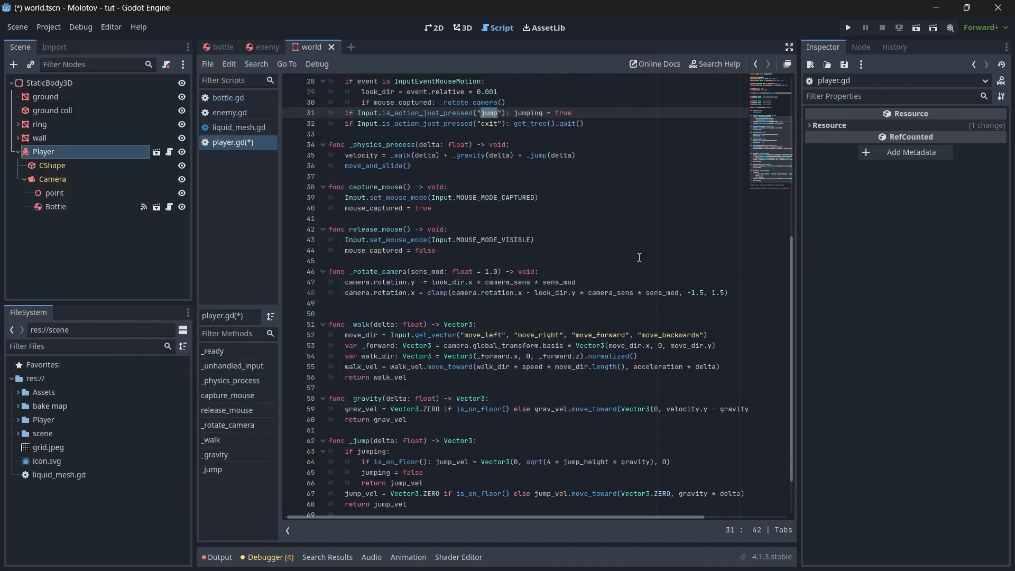
Add an exit action, named as in the input-handling function, to the Input Map and bind it to the Q key
key(Down)
key(ctrl+shift+Left)
click(49, 27)
click(65, 42)
click(286, 128)
key(ctrl+v)
text(q)
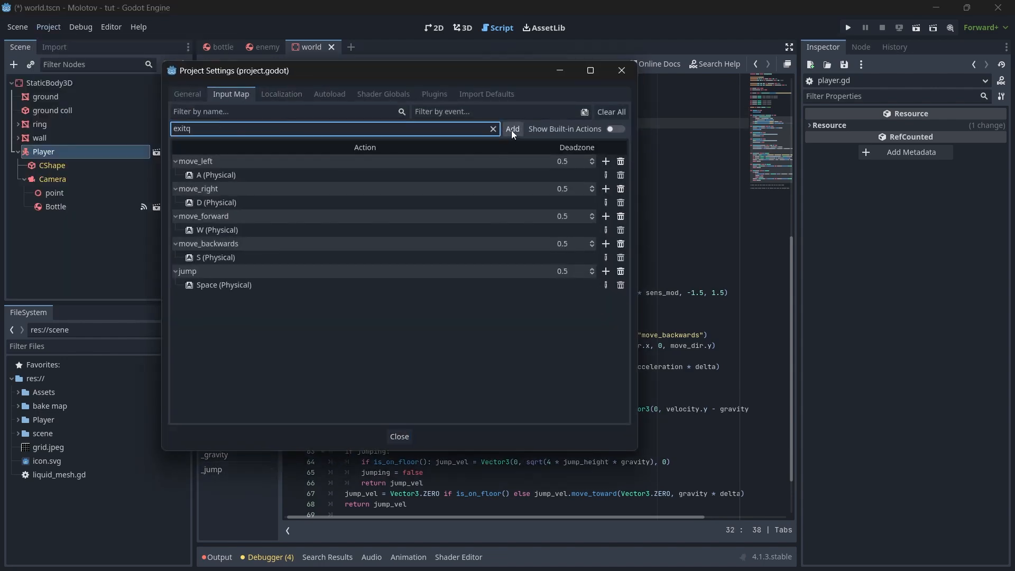
key(BackSpace)
click(512, 129)
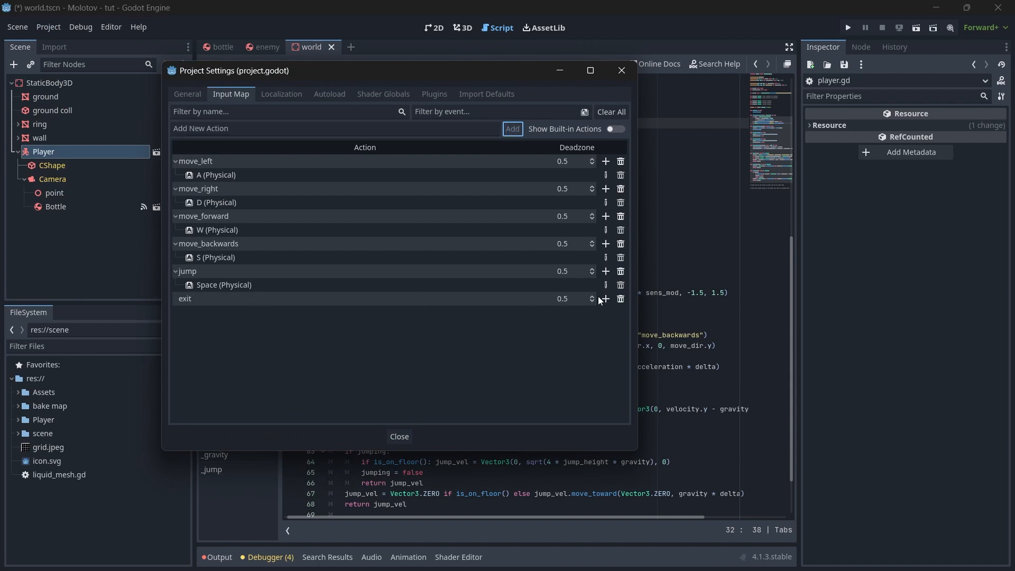
click(606, 299)
key(q)
click(453, 380)
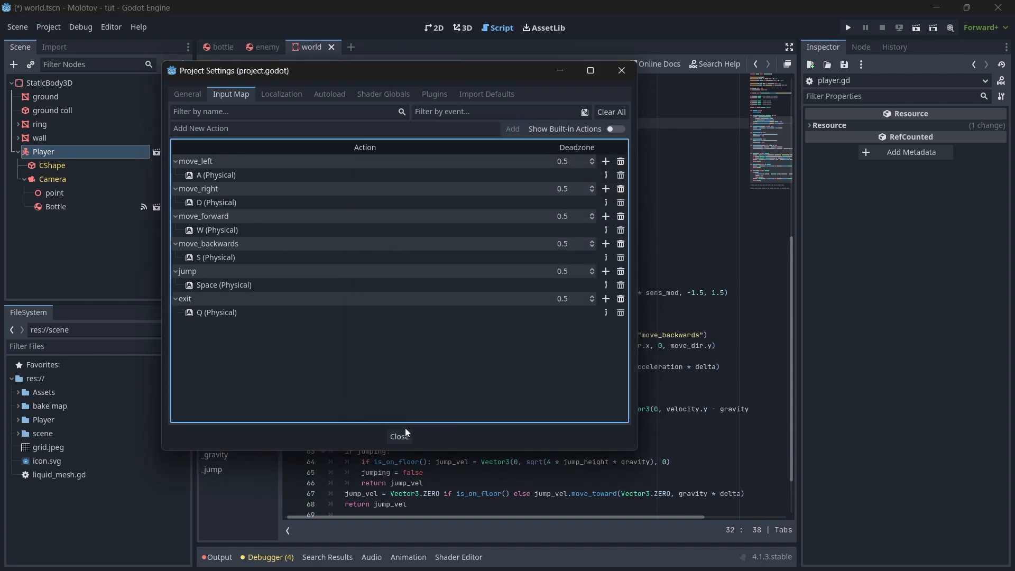
Add a throw action to the Input Map, bind it to the T key, and close the project settings
click(473, 134)
text(throw)
key(Return)
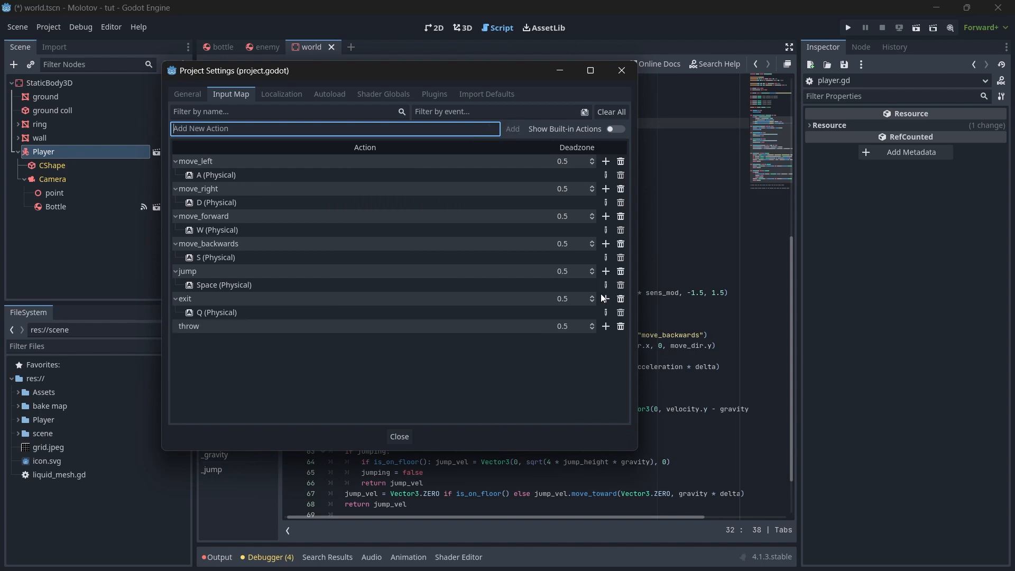
click(606, 326)
key(t)
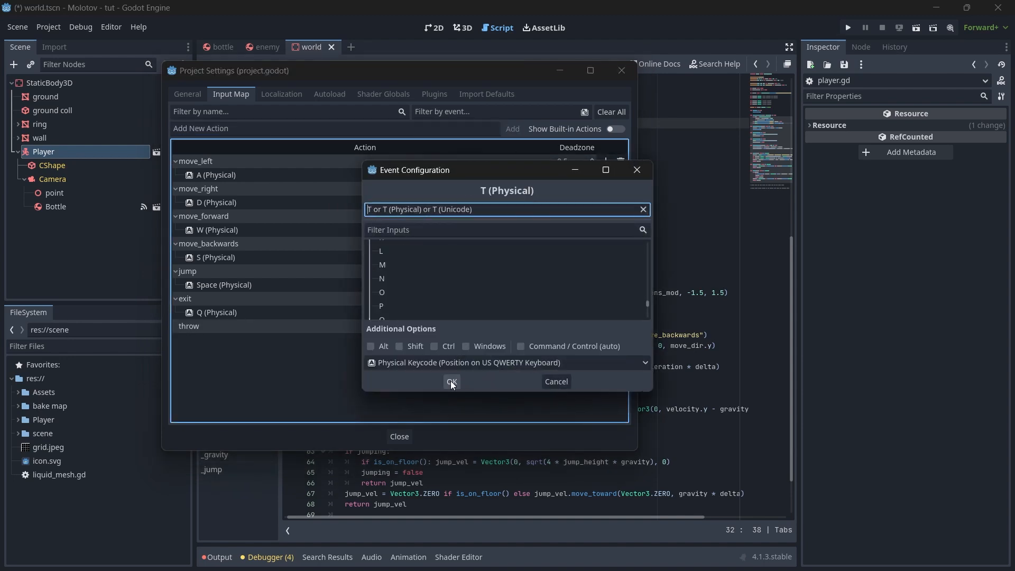
click(451, 381)
click(398, 436)
Restore the removed bottle preload variable and _process throwing code at the end of player.gd by undoing the last edits
click(478, 492)
key(ctrl+z)
key(ctrl+z)
key(ctrl+z)
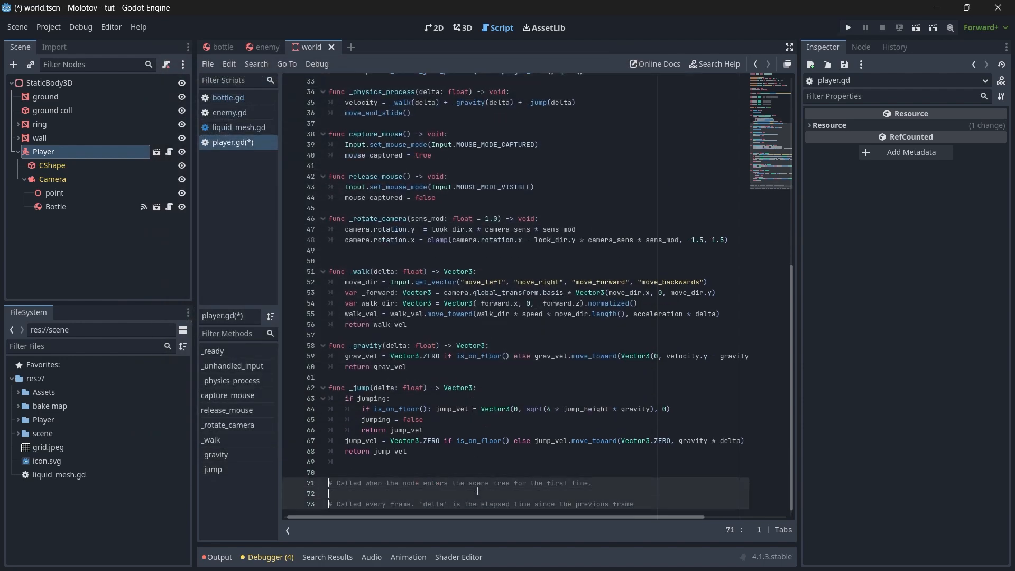
ctrl+scroll(536, 422, up, 2)
key(Up)
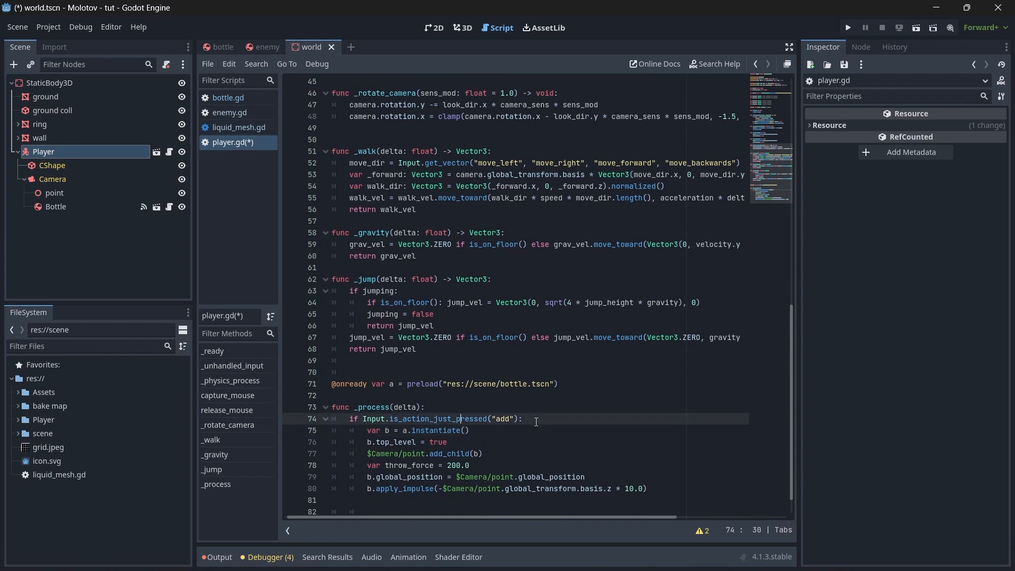
Re-enter the path in the preload call of variable a as res://scene/bottle.tscn
click(561, 385)
key(ctrl+shift+Left)
key(ctrl+shift+Left)
key(ctrl+shift+Left)
key(ctrl+shift+Left)
key(ctrl+shift+Left)
key(ctrl+shift+Left)
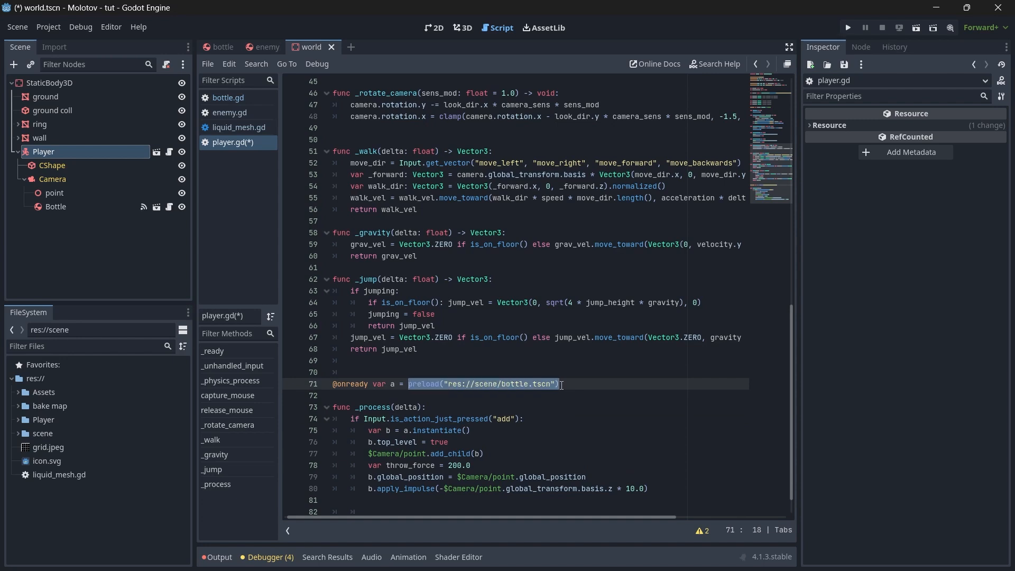
key(ctrl+Right)
key(Right)
key(Right)
key(ctrl+shift+Right)
key(ctrl+shift+Right)
key(ctrl+shift+Right)
key(ctrl+shift+Right)
key(ctrl+shift+Right)
key(ctrl+shift+Right)
key(ctrl+shift+Right)
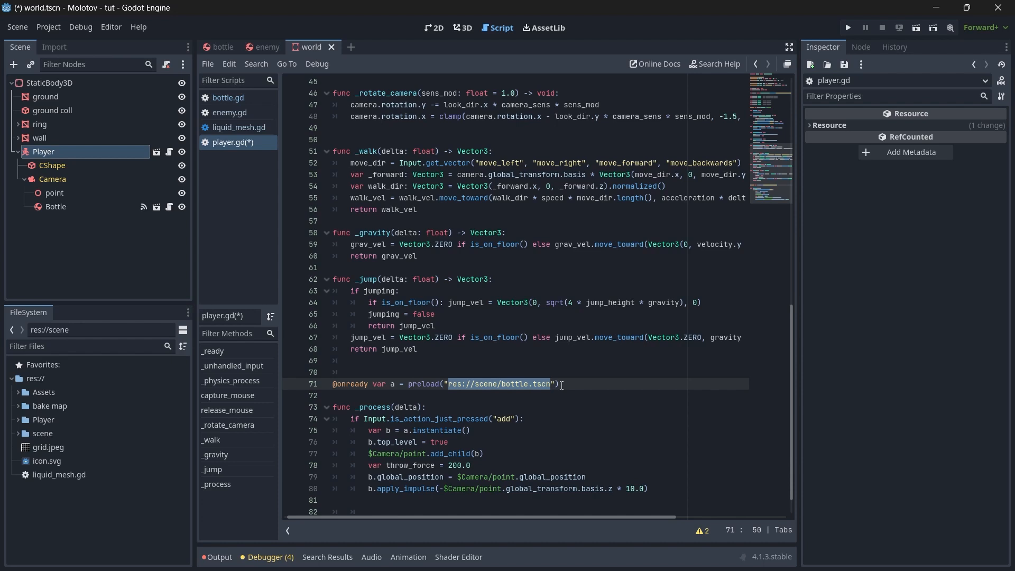
key(BackSpace)
text(bottl)
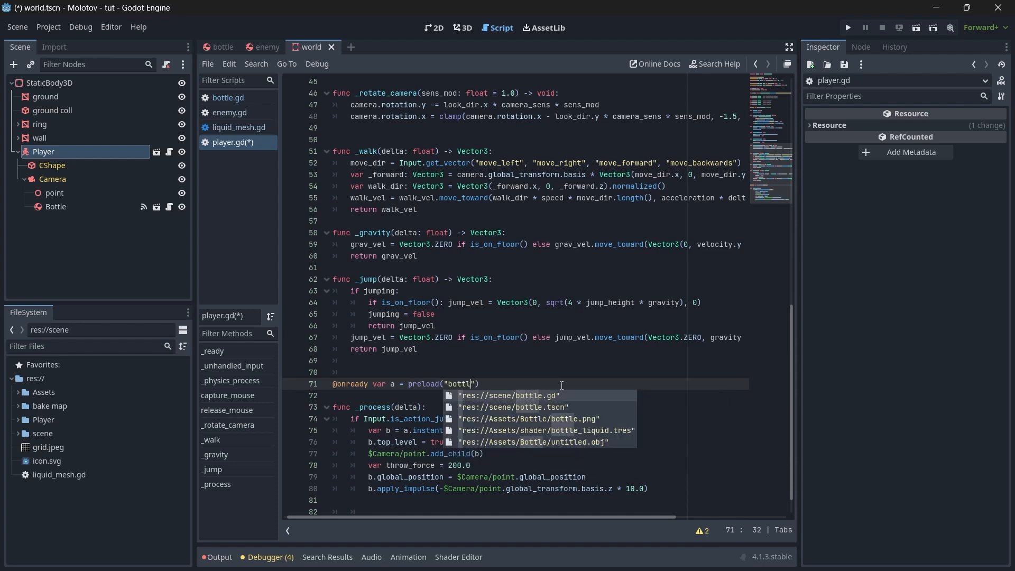
key(Return)
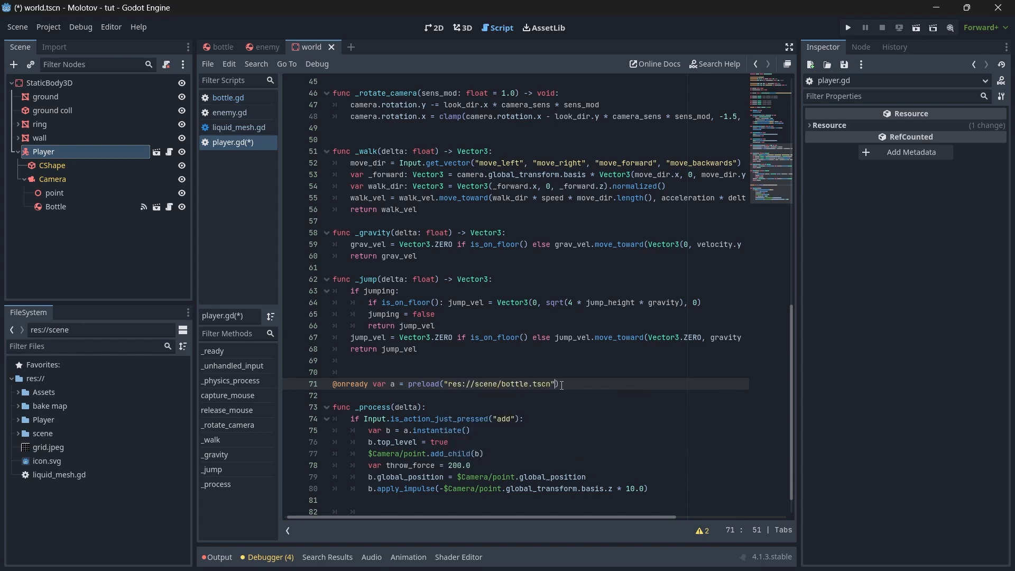
Change the action checked by is_action_just_pressed in _process to "throw"
key(Down)
key(Down)
key(ctrl+shift+Left)
key(ctrl+shift+Left)
key(ctrl+shift+Left)
key(Down)
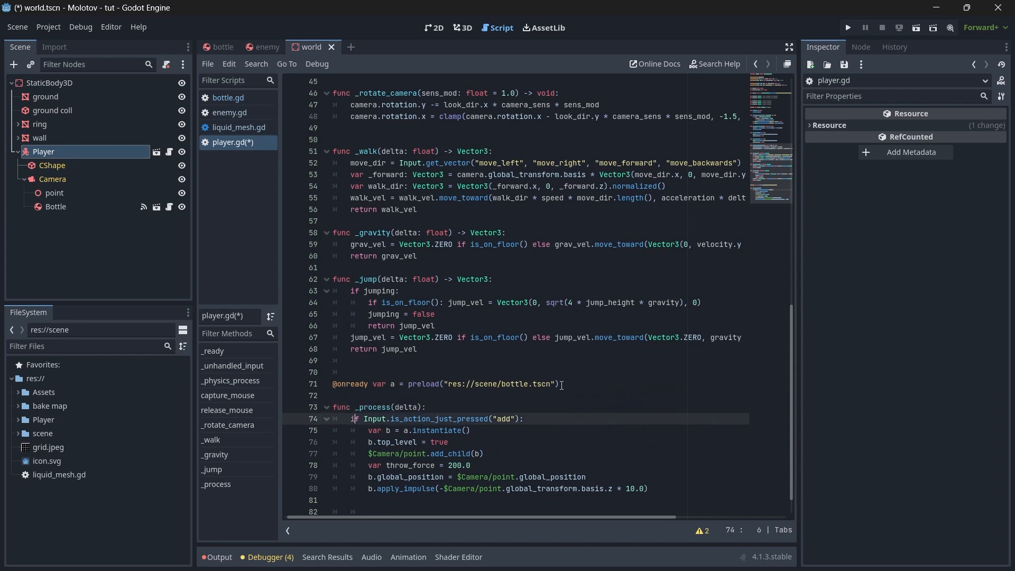
key(ctrl+shift+Right)
key(ctrl+shift+Right)
key(ctrl+shift+Right)
key(ctrl+shift+Right)
key(ctrl+shift+Right)
key(Right)
key(ctrl+shift+Left)
text(throw)
Examine the instantiate, top_level and add_child lines in _process, and the camera's point node that the bottle is added to
key(Down)
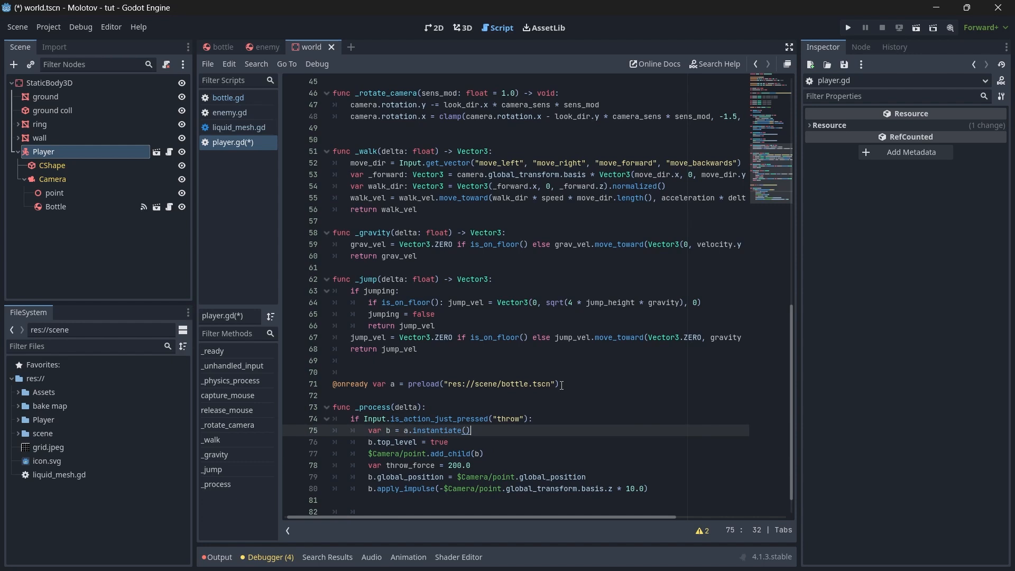
key(ctrl+shift+Left)
key(ctrl+shift+Left)
key(ctrl+shift+Left)
key(Down)
key(ctrl+Right)
key(ctrl+shift+Left)
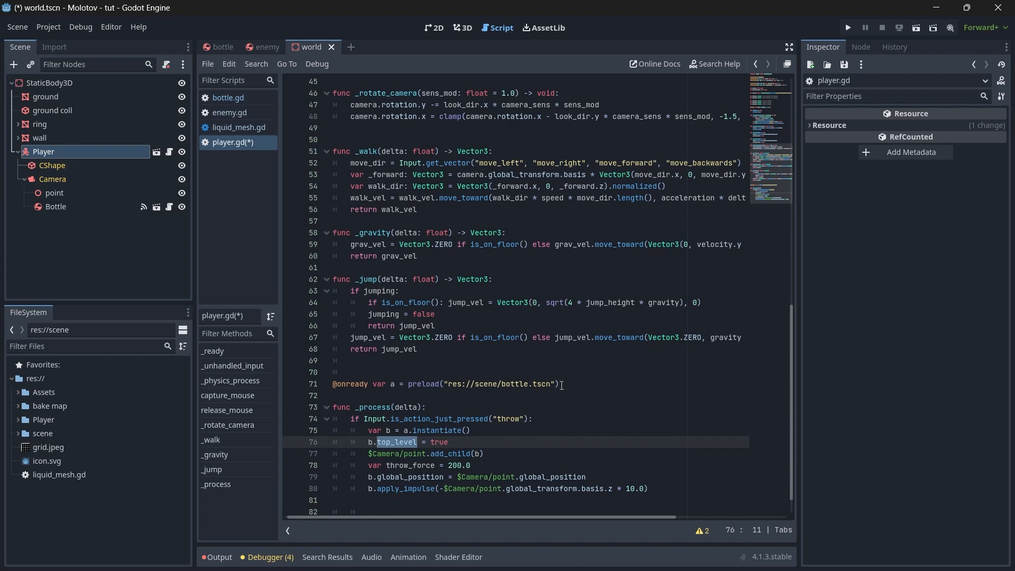
key(Down)
key(End)
key(Left)
key(Left)
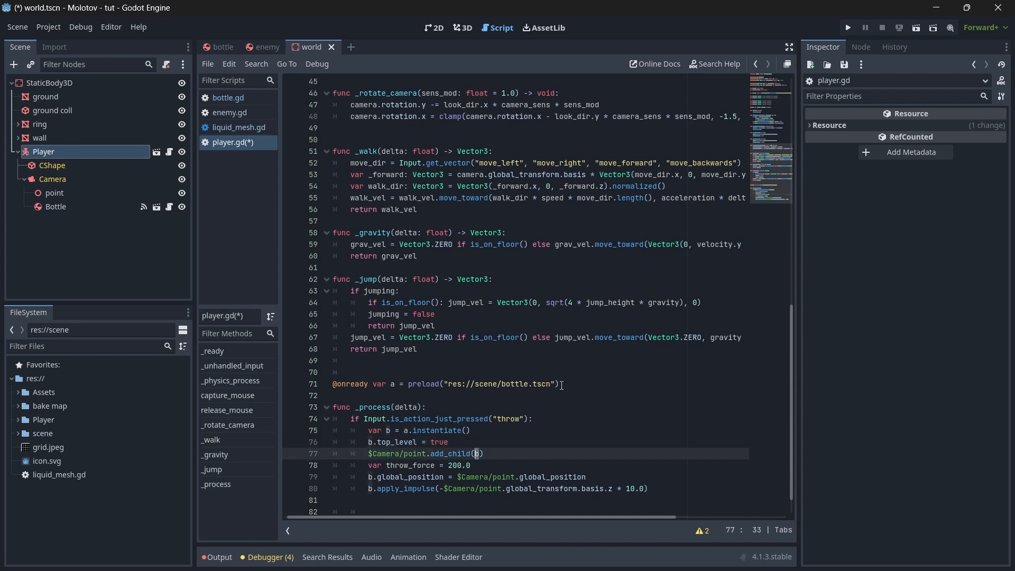
key(Left)
key(ctrl+d)
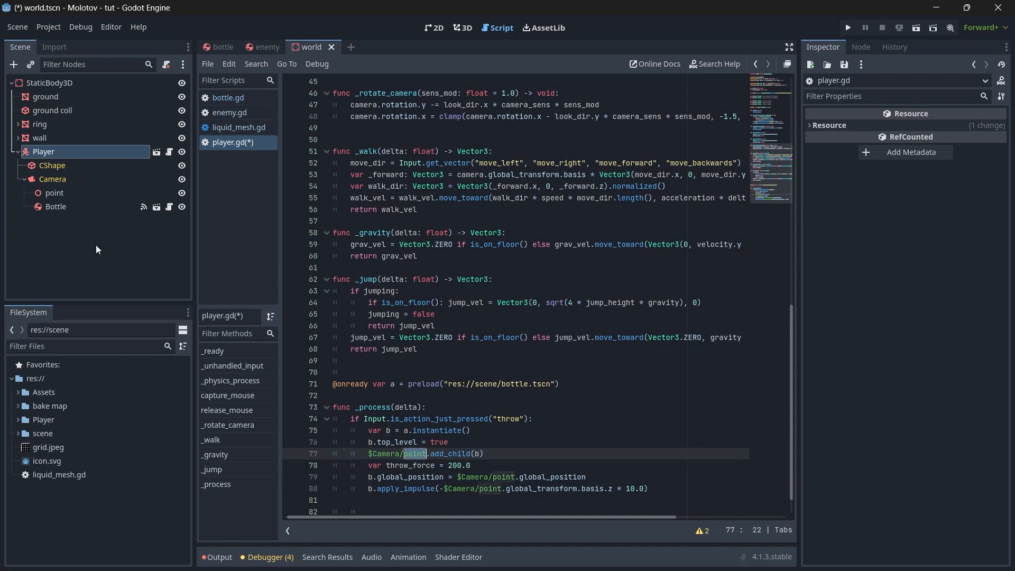
click(56, 191)
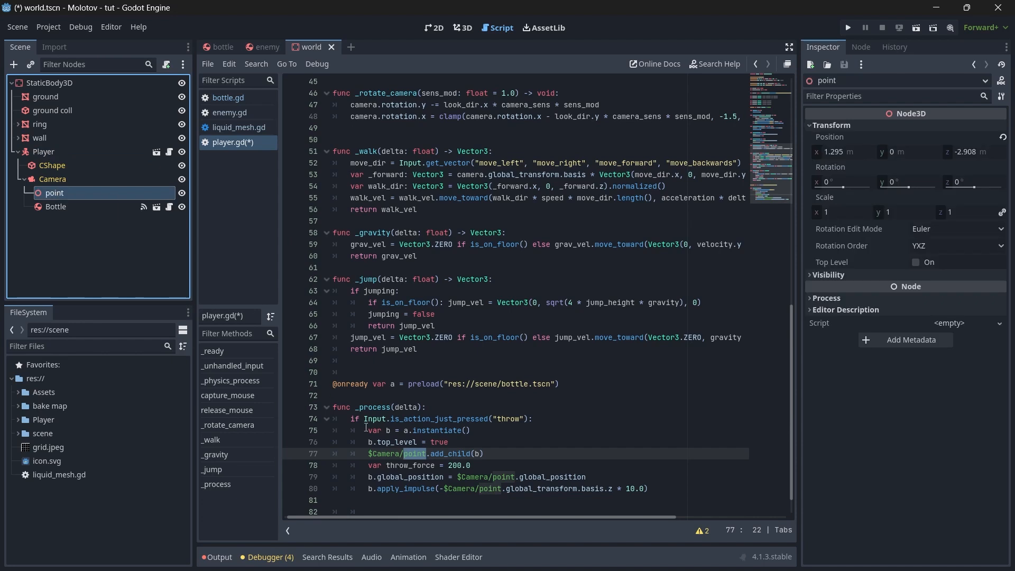
Examine the throw_force, global_position and apply_impulse lines in the _process function
click(498, 455)
key(Down)
key(ctrl+shift+Left)
key(ctrl+shift+Left)
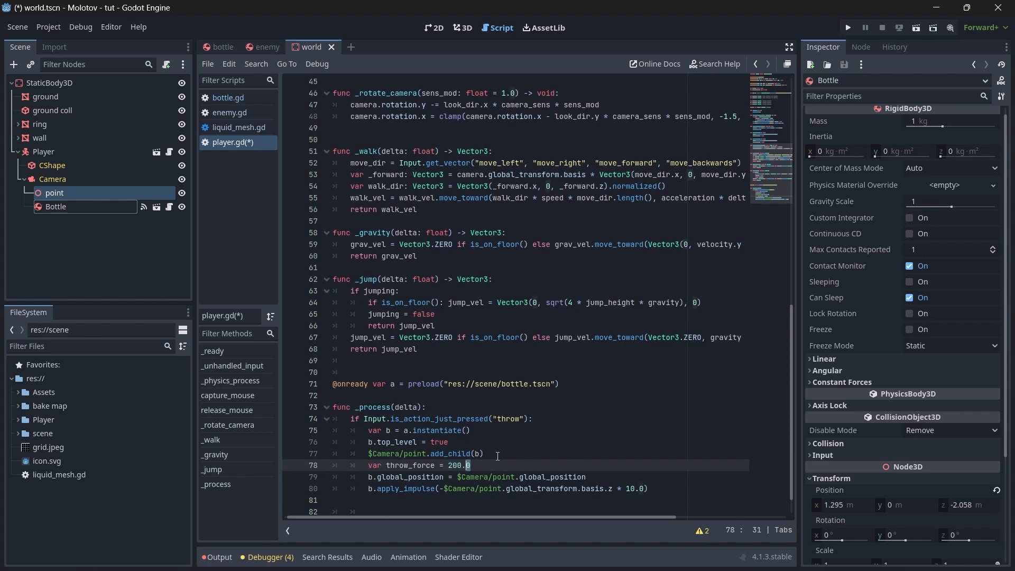
key(Down)
key(ctrl+shift+Left)
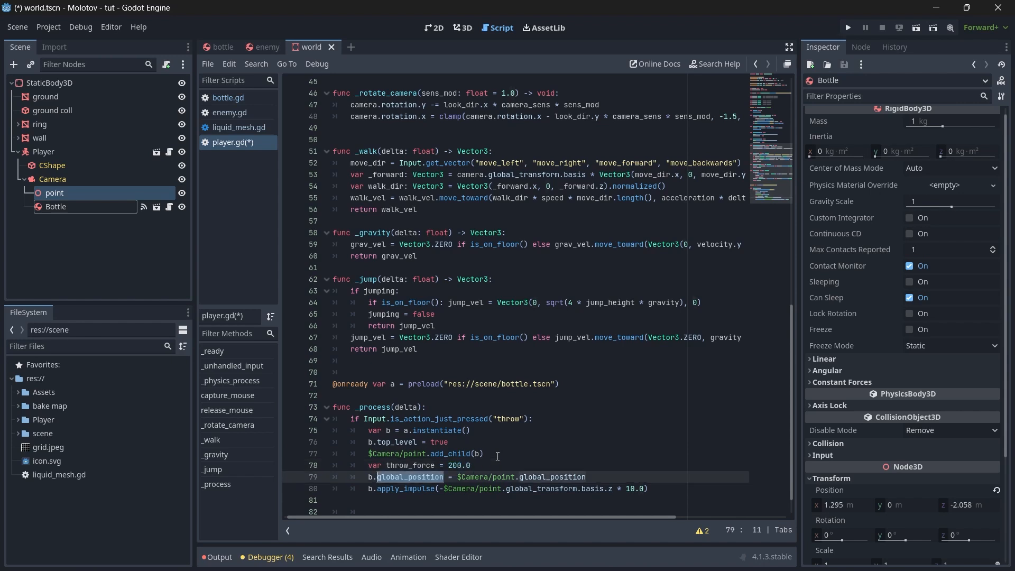
key(Down)
key(ctrl+Right)
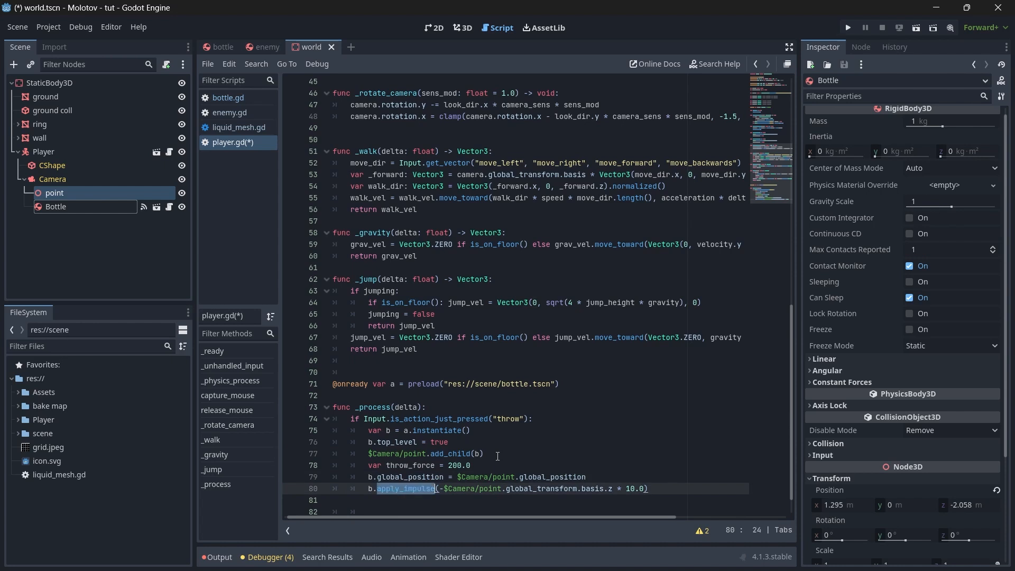
key(ctrl+Right)
Enable Freeze on the Bottle rigid body held under the player's Camera node
click(111, 258)
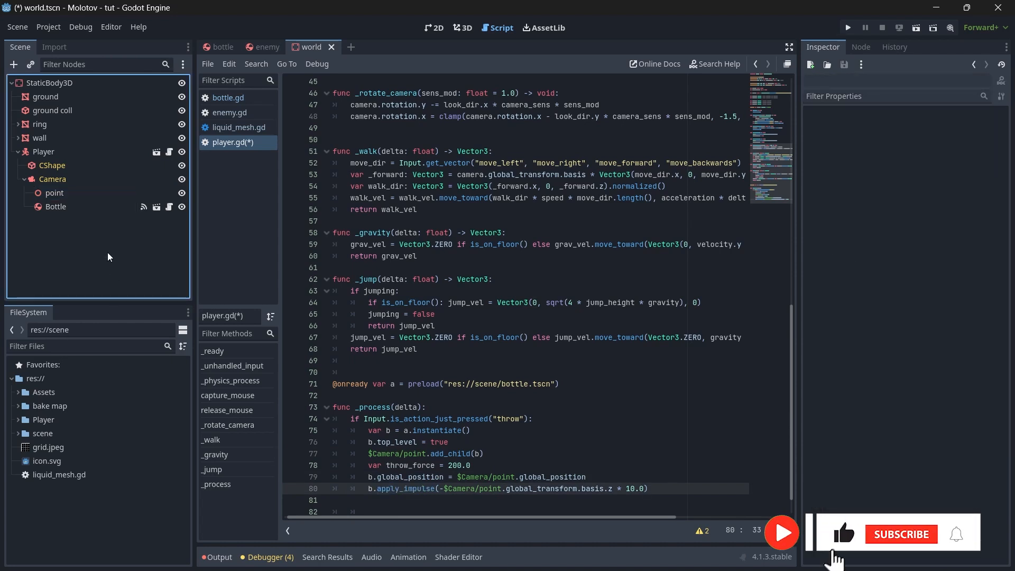
click(92, 207)
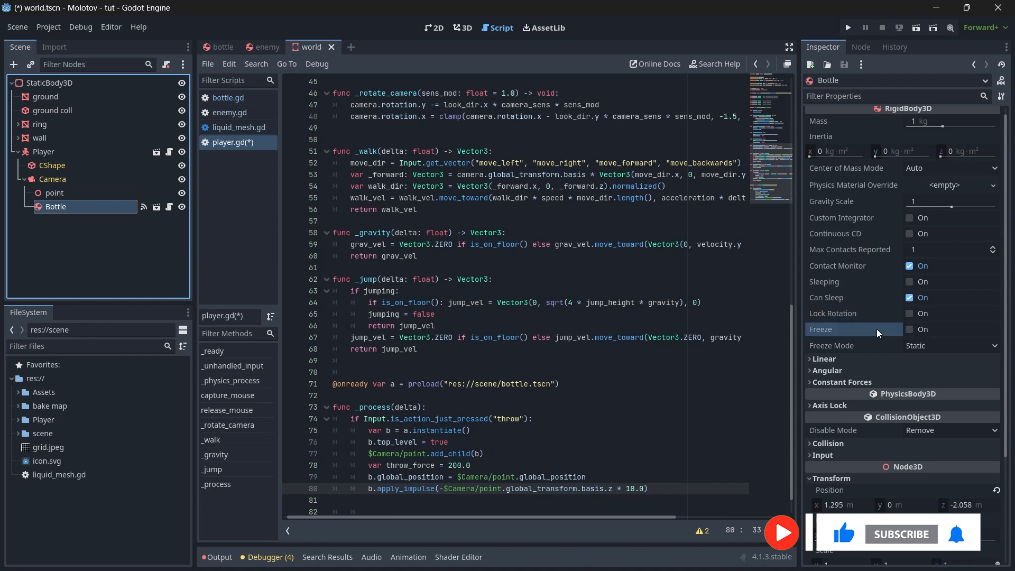
click(470, 31)
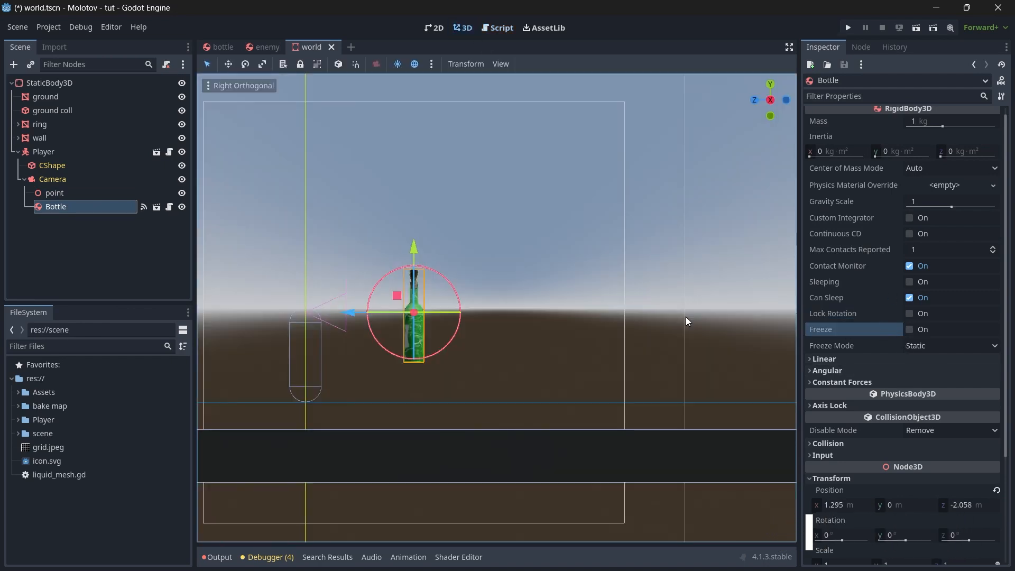
key(g)
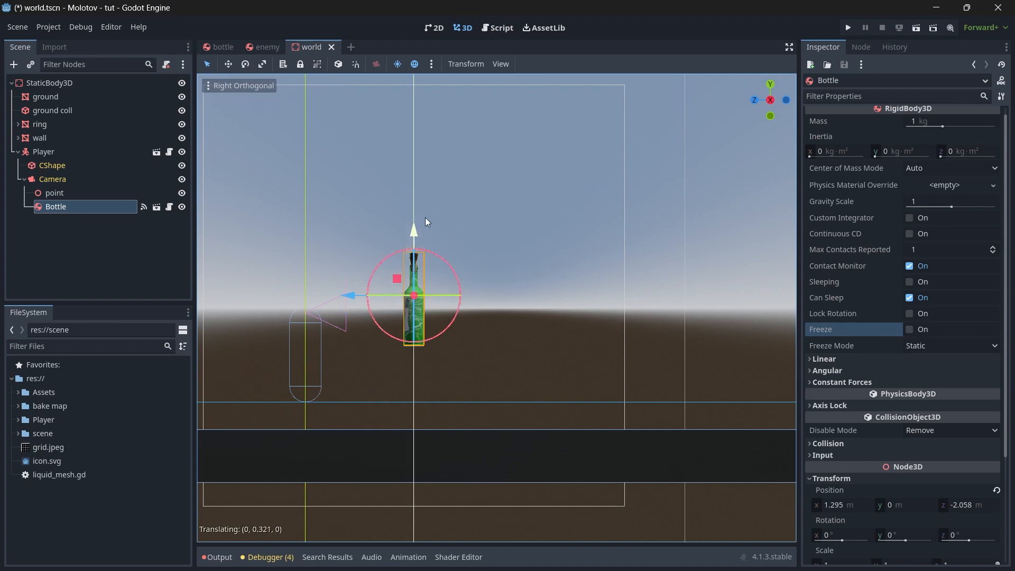
key(Escape)
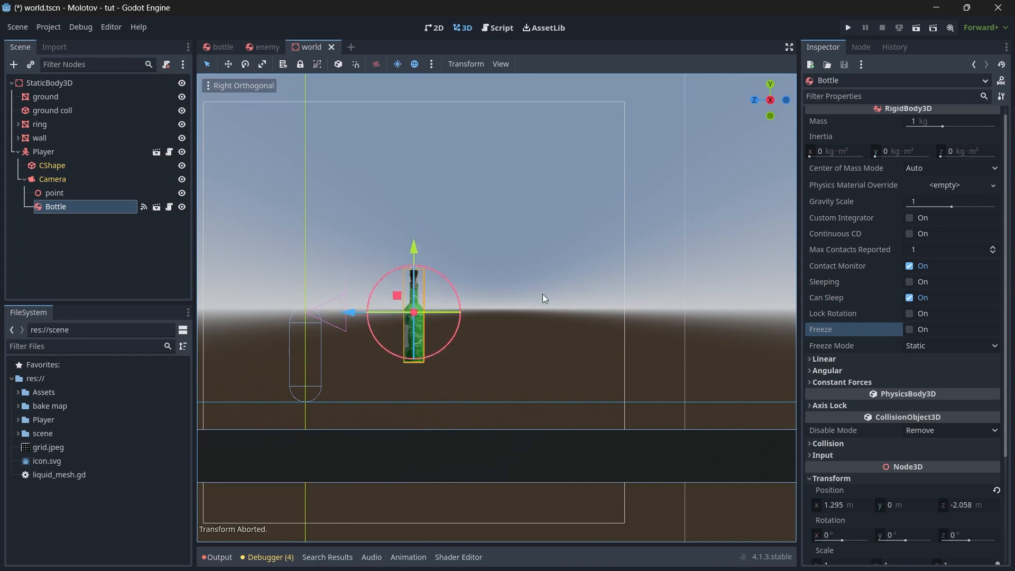
click(911, 330)
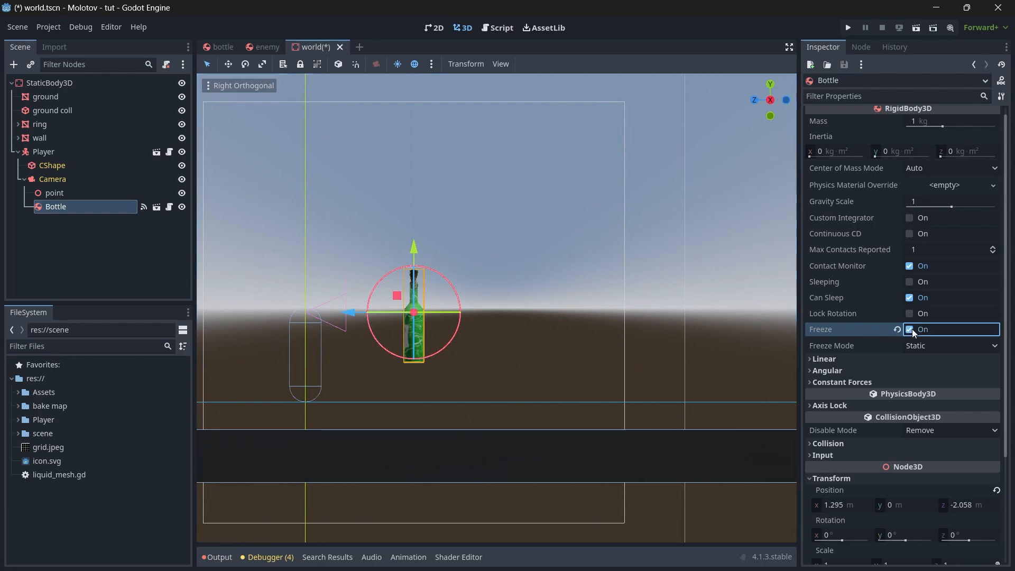
Open the Bottle scene and set the fire particles' process material collision mode to Rigid
click(156, 208)
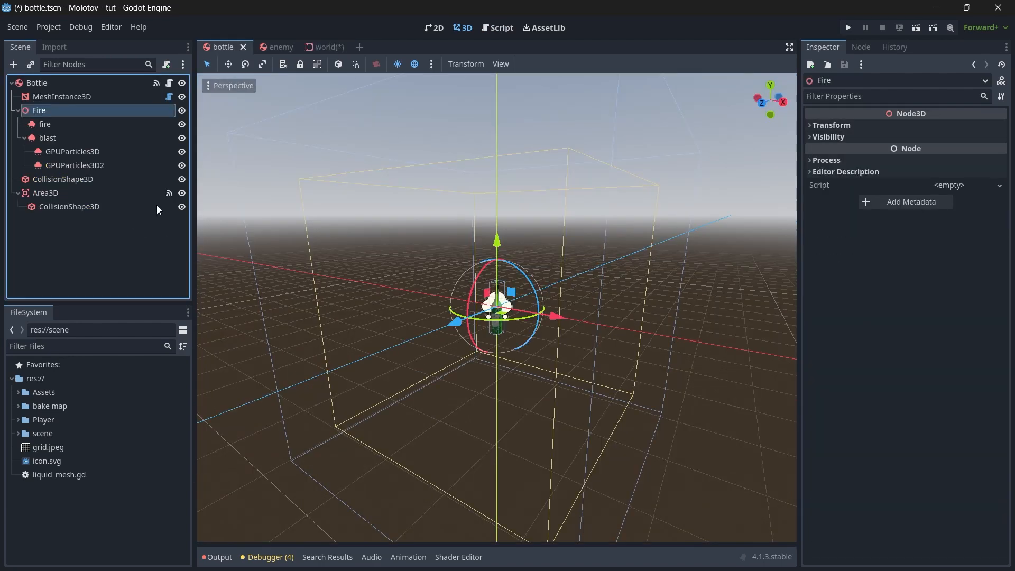
click(52, 122)
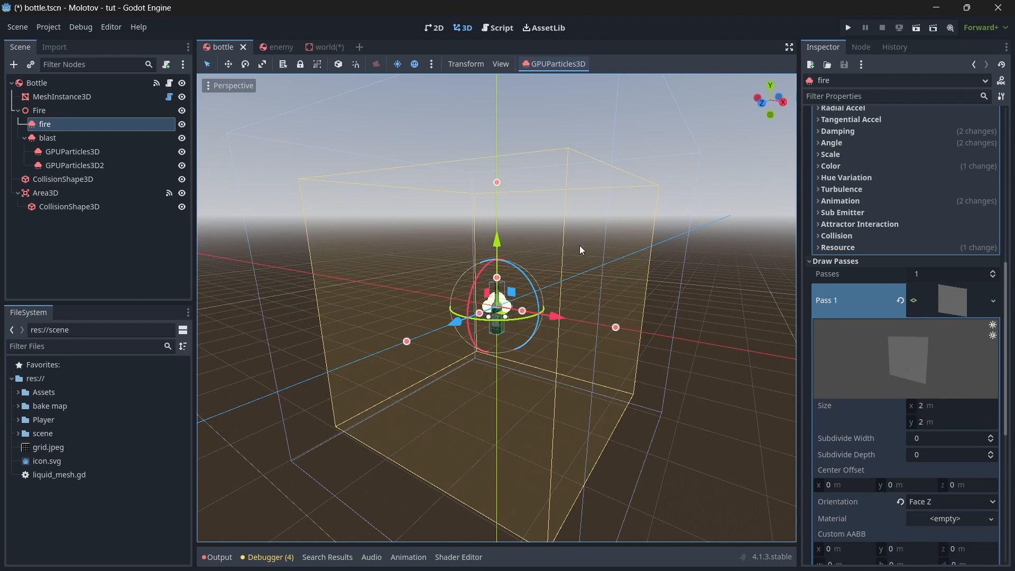
scroll(858, 328, up, 5)
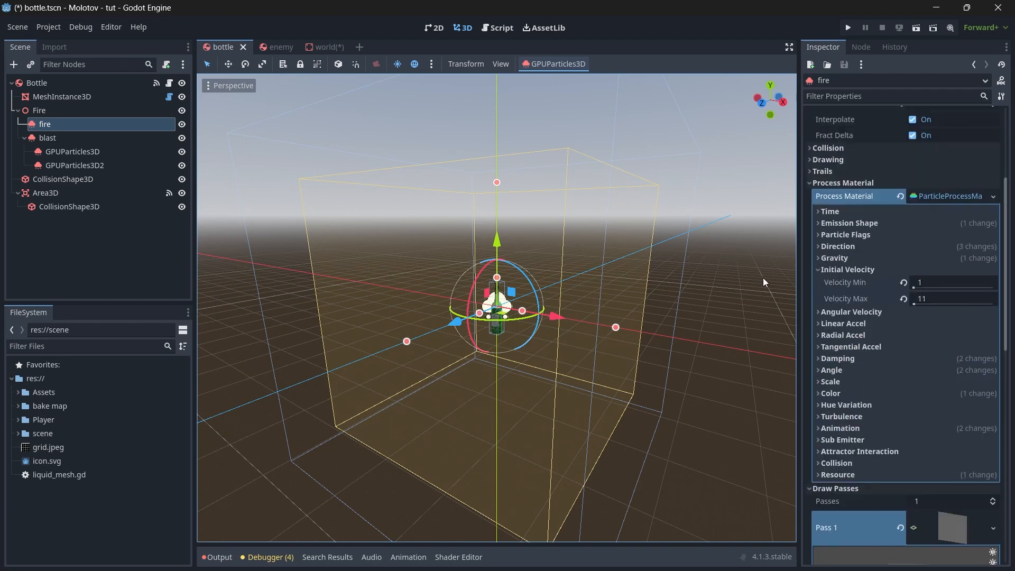
scroll(867, 284, down, 9)
scroll(868, 322, up, 8)
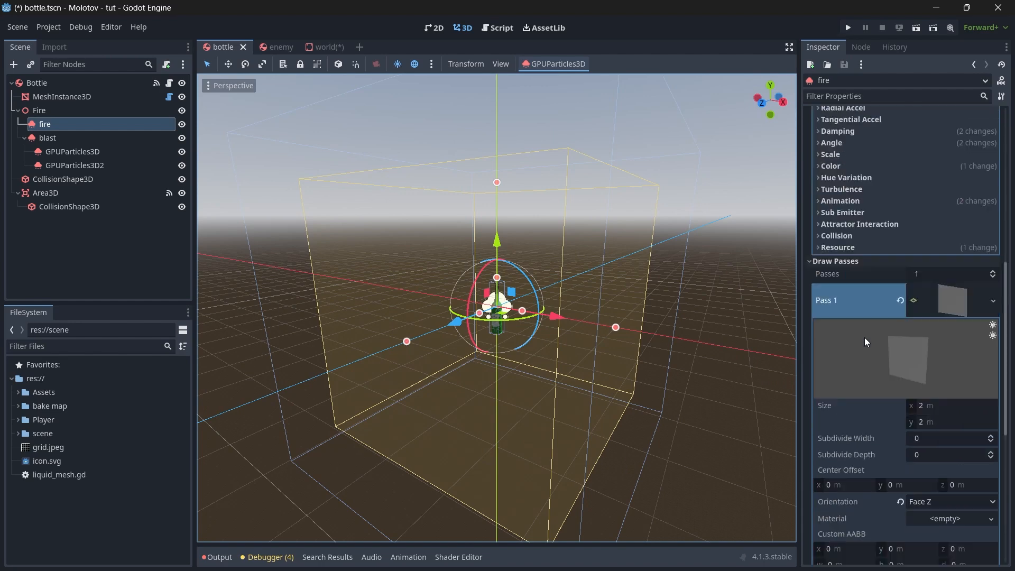
scroll(878, 318, up, 5)
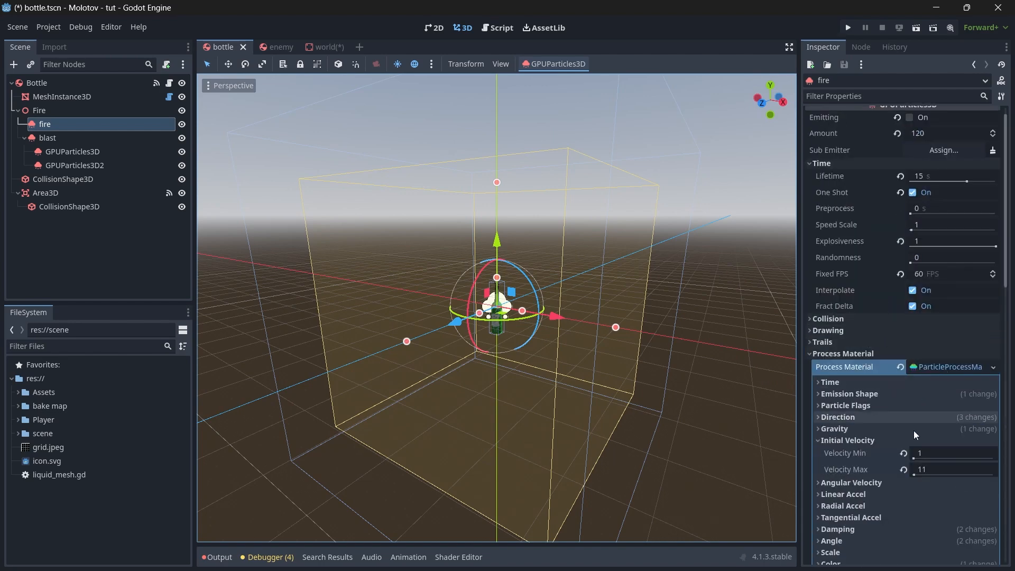
scroll(905, 428, down, 5)
click(852, 407)
click(921, 421)
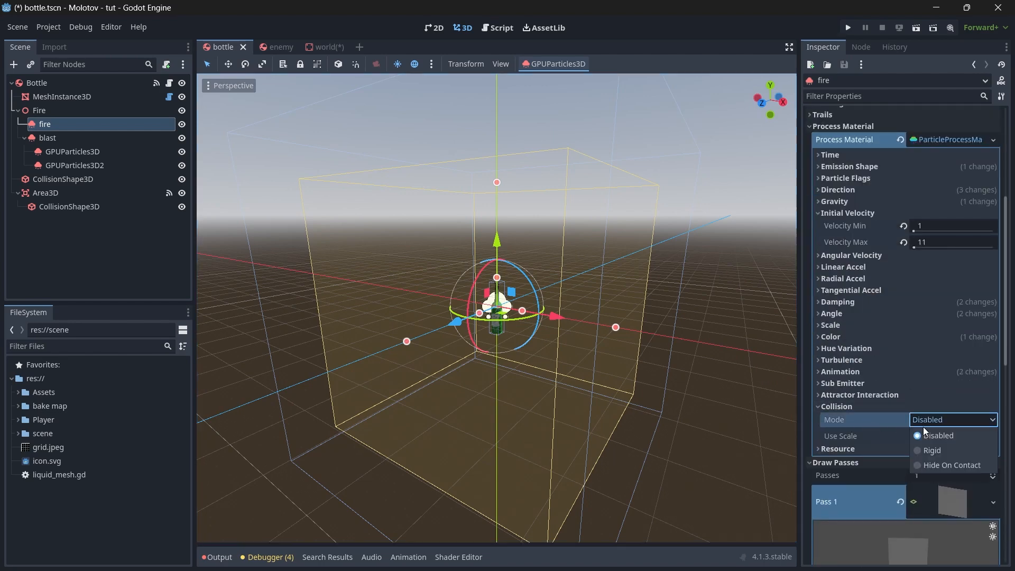
click(933, 451)
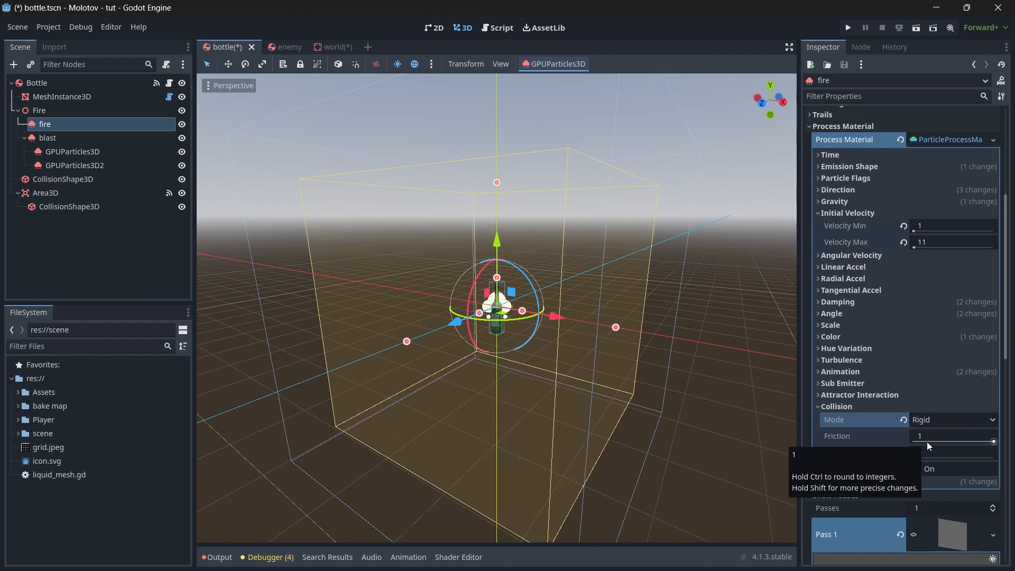
Set the process material collision mode to Rigid for both of blast's child emitters, GPUParticles3D2 and GPUParticles3D
click(77, 154)
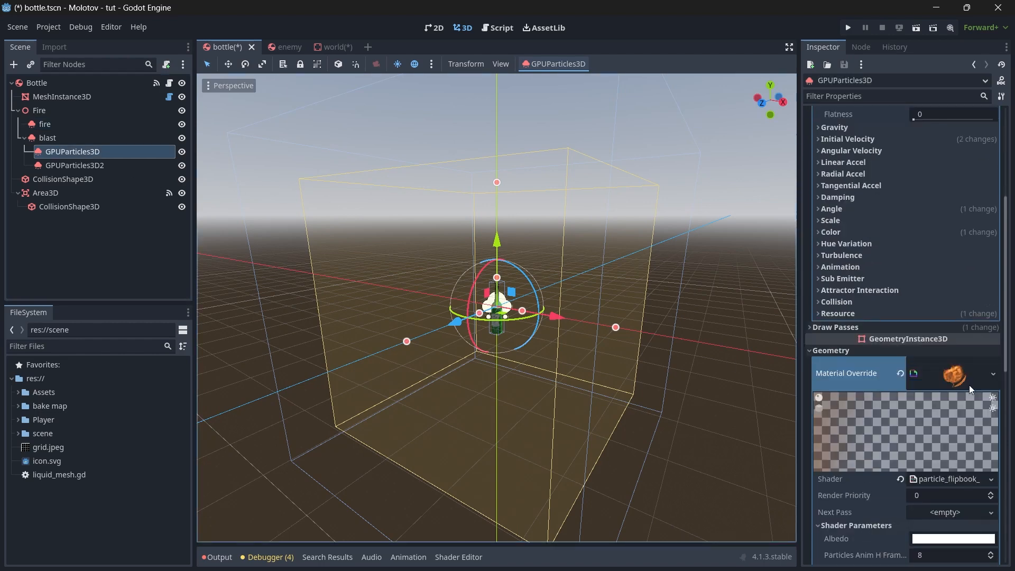
click(835, 301)
click(64, 166)
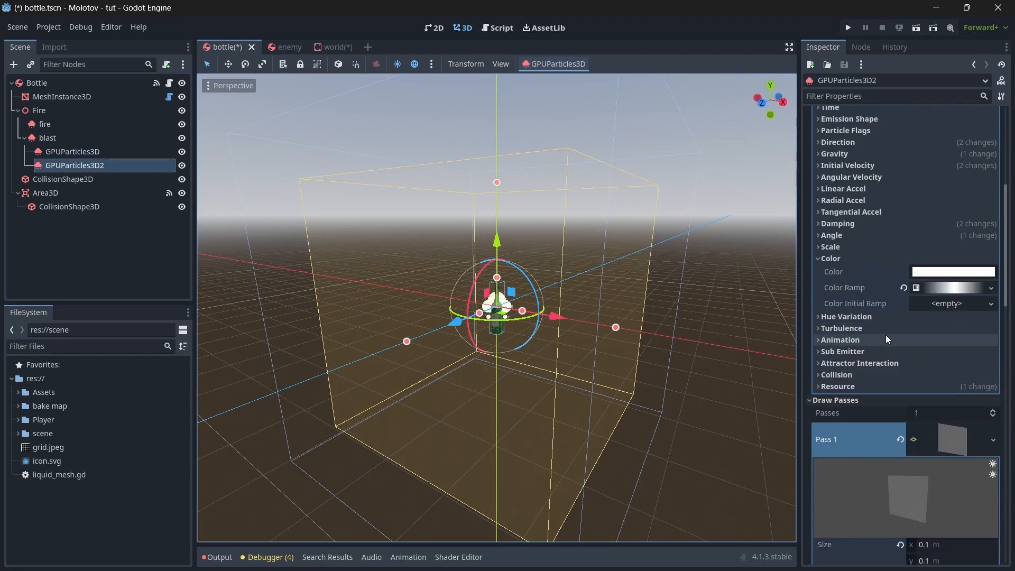
click(838, 375)
click(928, 388)
click(931, 414)
click(73, 152)
click(936, 315)
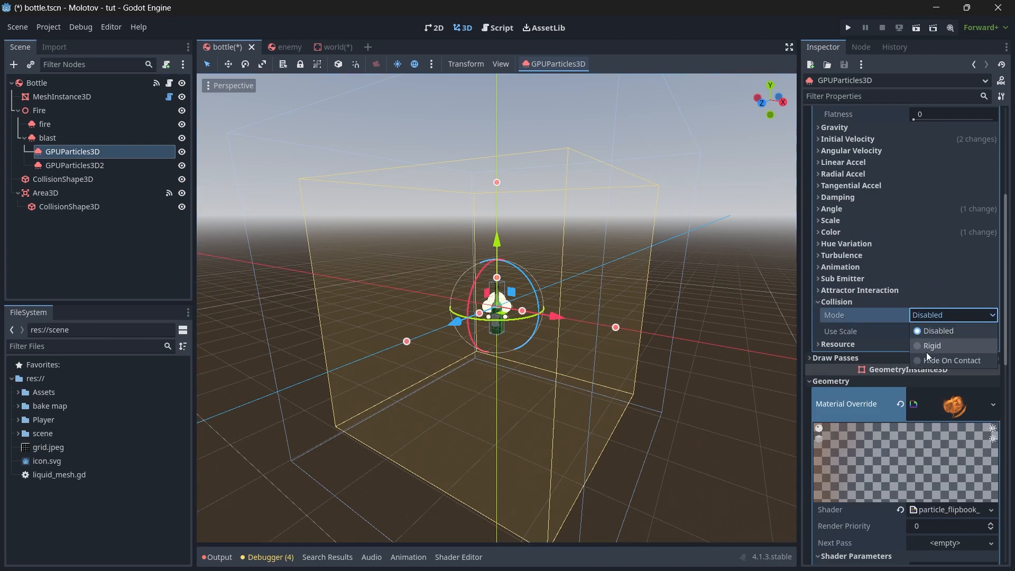
click(927, 351)
click(98, 163)
click(94, 154)
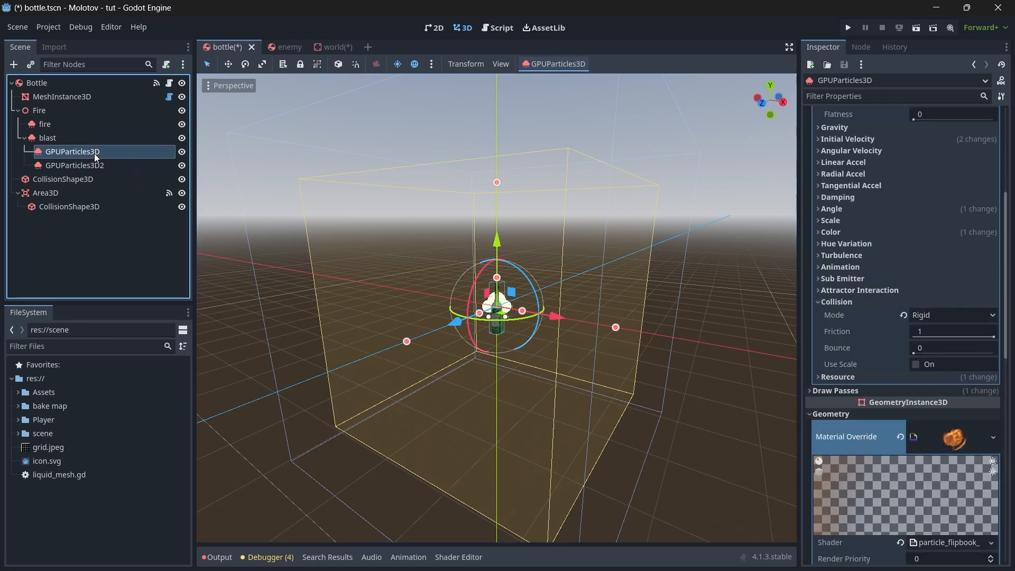
Put the Bottle rigid body on collision layer 2 only, keeping its mask on 1
click(37, 137)
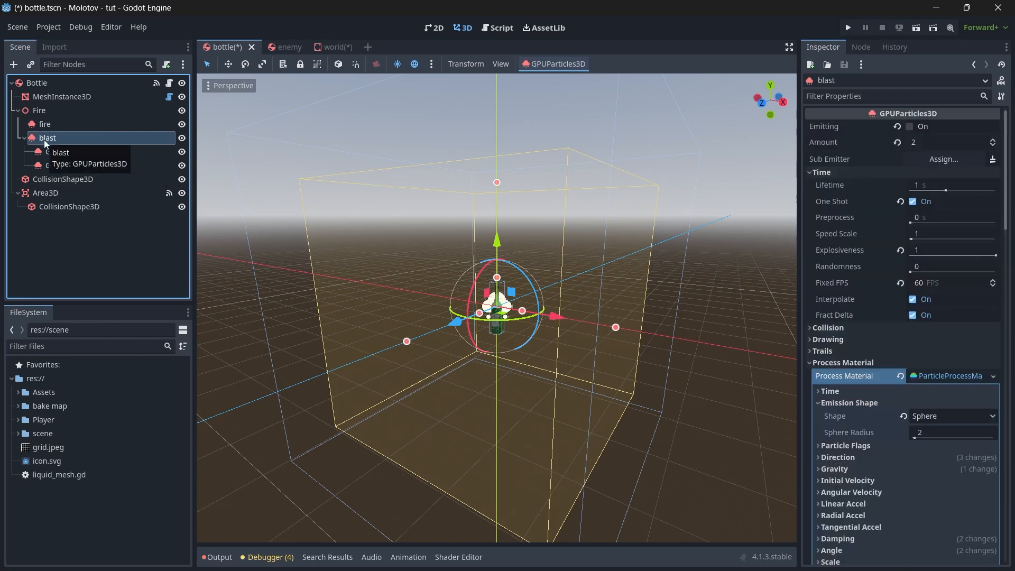
click(46, 82)
scroll(843, 372, down, 5)
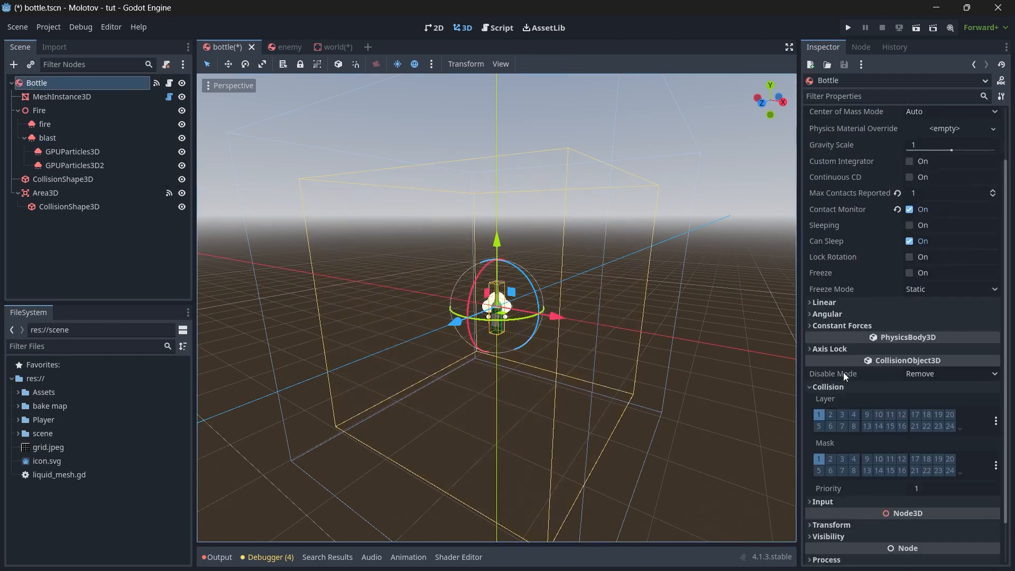
click(831, 369)
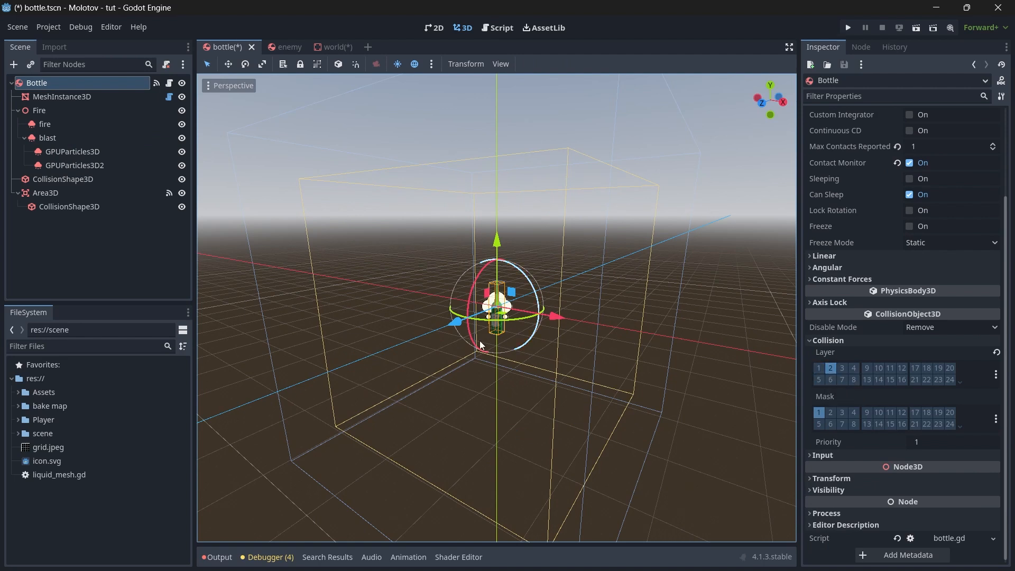
scroll(512, 322, up, 5)
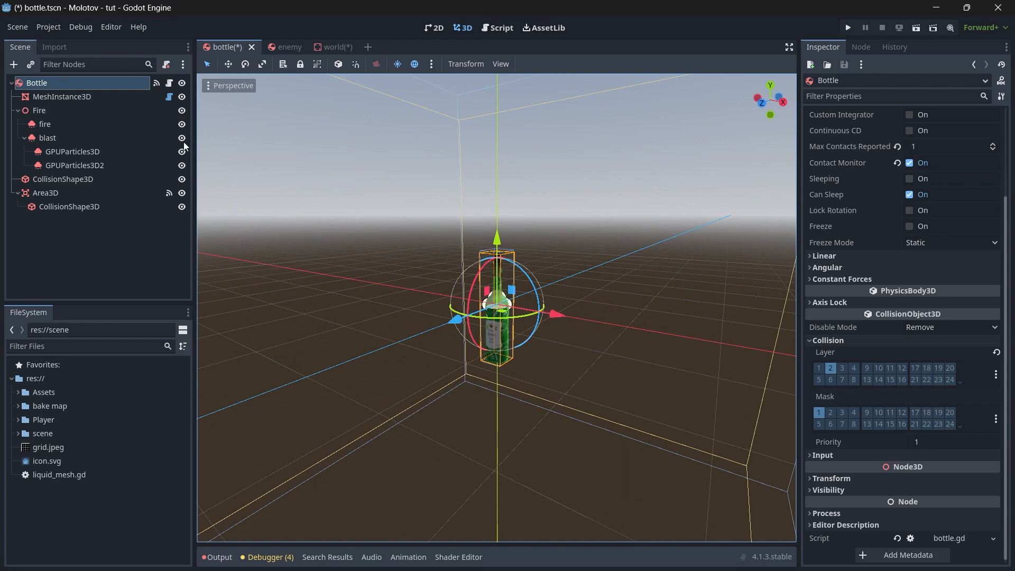
Add the line $Area3D.monitoring = true after can_blast = true in the _on_body_entered function of bottle.gd
click(166, 84)
click(448, 304)
text($Area3D.monitoring = true)
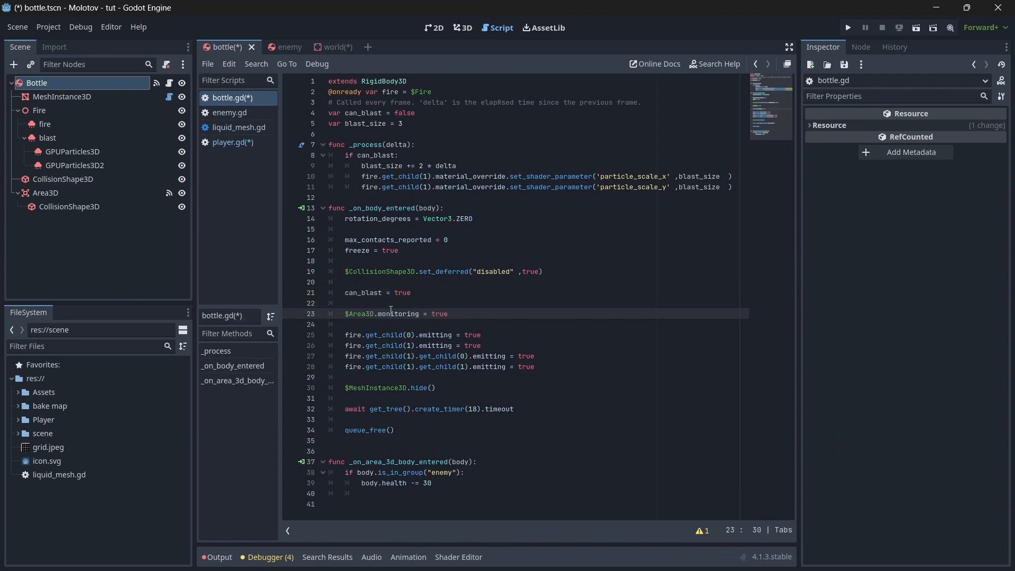
Examine the $Area3D.monitoring and max_contacts_reported lines in the _on_body_entered function
key(ctrl+shift+Left)
key(ctrl+shift+Left)
key(ctrl+shift+Left)
key(ctrl+shift+Left)
key(ctrl+shift+Left)
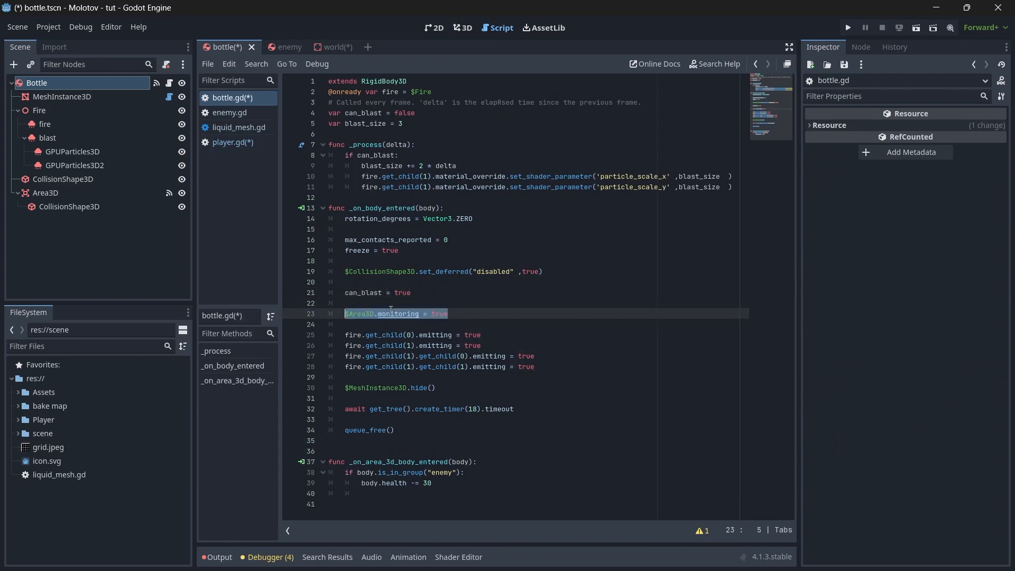
ctrl+scroll(391, 310, up, 1)
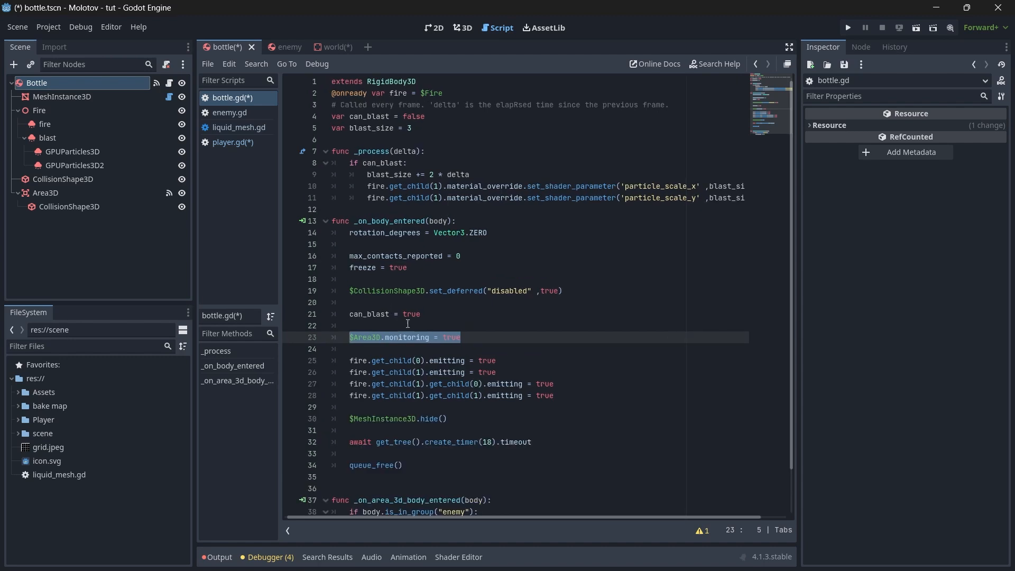
click(408, 323)
key(Down)
key(ctrl+shift+Right)
key(ctrl+shift+Right)
key(ctrl+shift+Right)
key(ctrl+shift+Right)
key(ctrl+shift+Right)
key(Up)
key(Up)
key(Up)
key(Up)
key(Up)
key(Up)
key(Up)
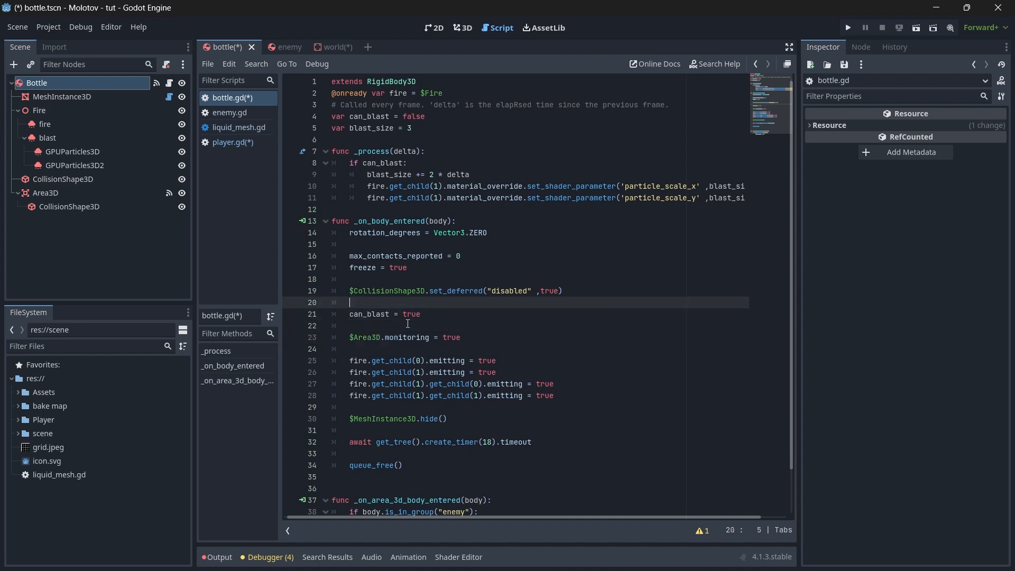
key(shift+Home)
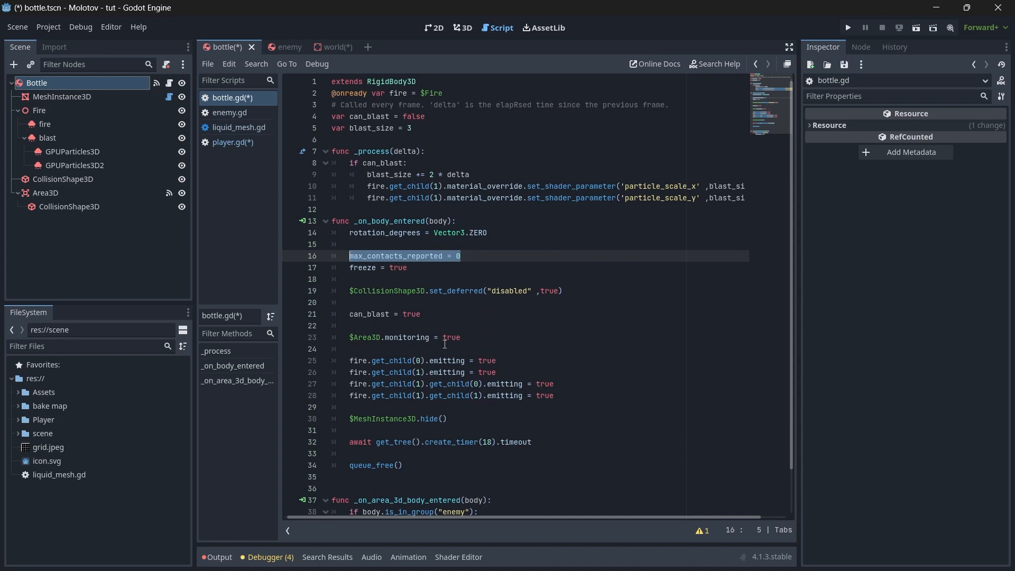
Save the bottle changes and add a WorldEnvironment node under the root StaticBody3D of the world scene
click(470, 32)
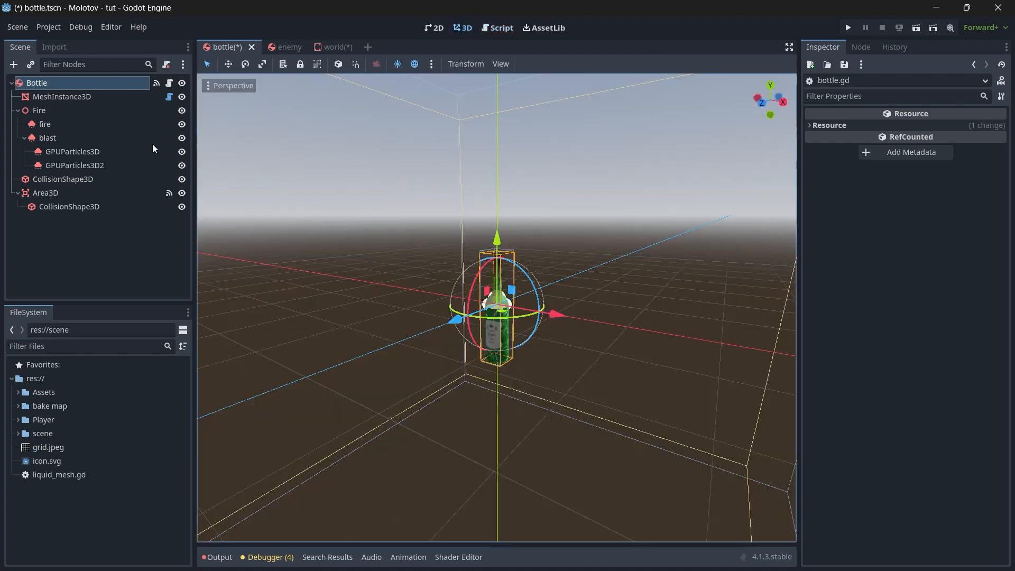
key(ctrl+s)
click(322, 48)
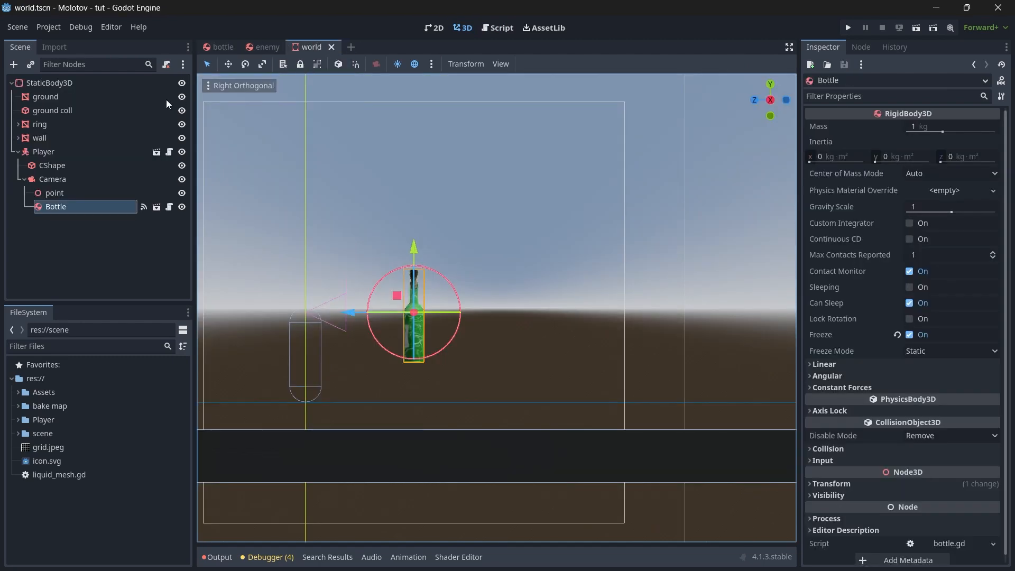
click(18, 152)
click(77, 87)
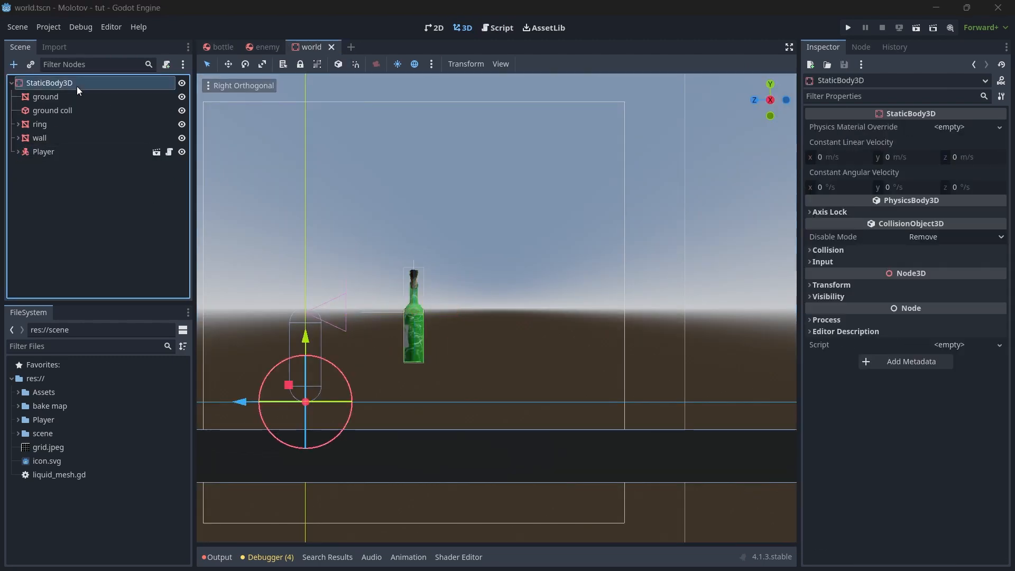
key(ctrl+a)
text(en)
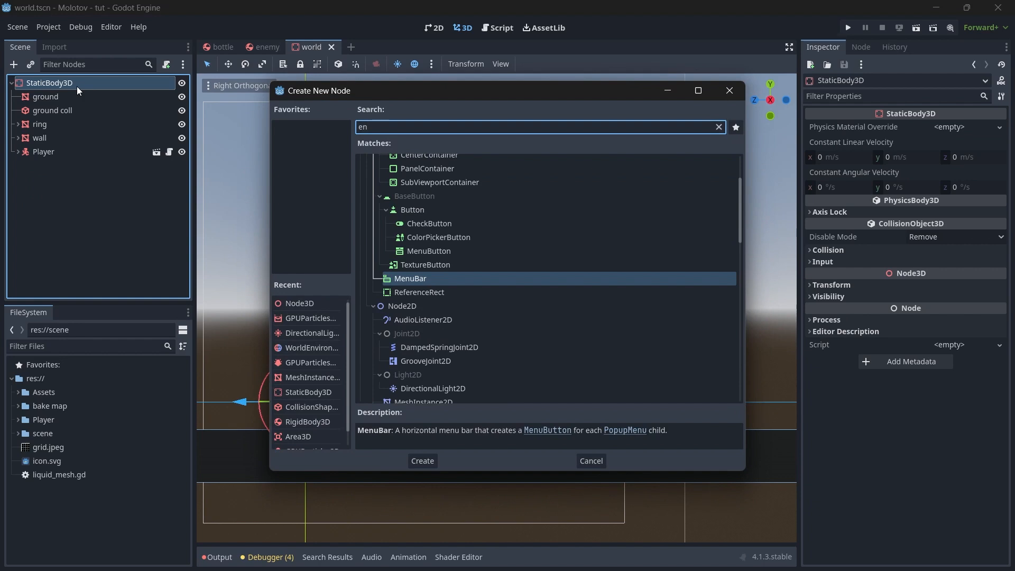
text(or)
key(BackSpace)
key(BackSpace)
text(v)
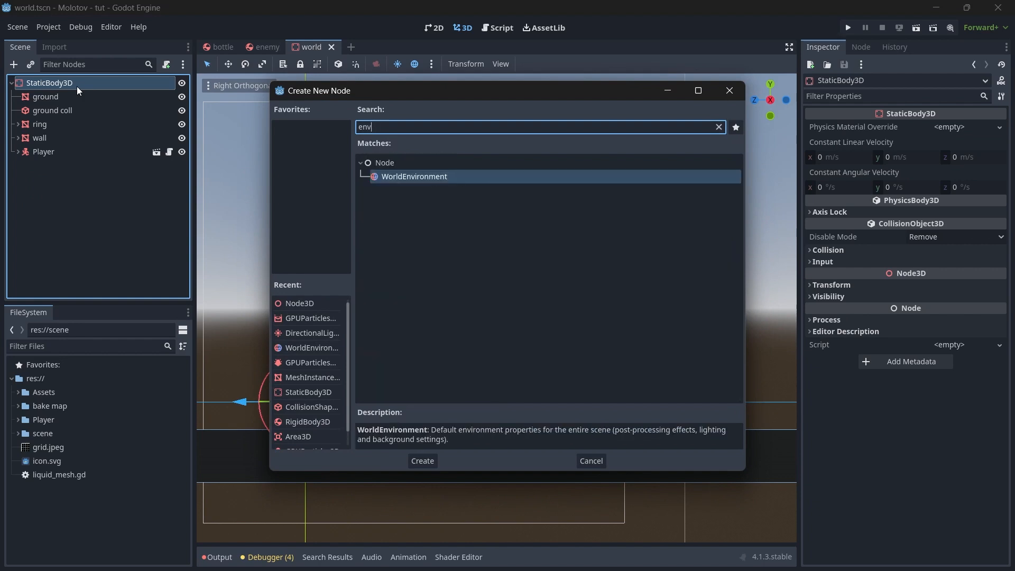
key(Return)
Create a new Environment on the WorldEnvironment node and set its background mode to Sky
click(970, 133)
click(947, 144)
click(837, 141)
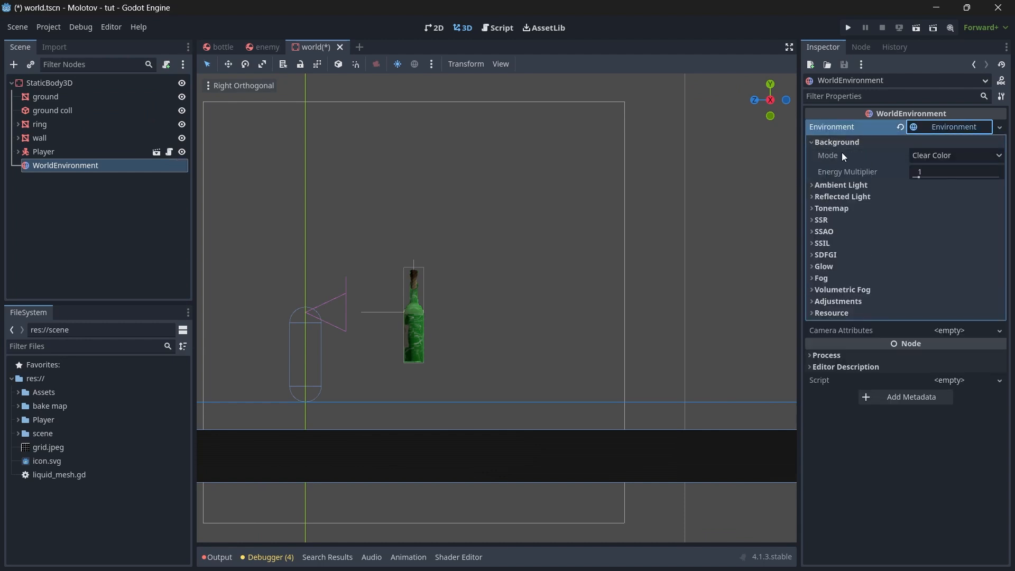
click(953, 155)
click(938, 198)
click(927, 159)
click(864, 181)
click(864, 183)
Assign a new Sky to the environment with a new ProceduralSkyMaterial as its sky material
click(940, 199)
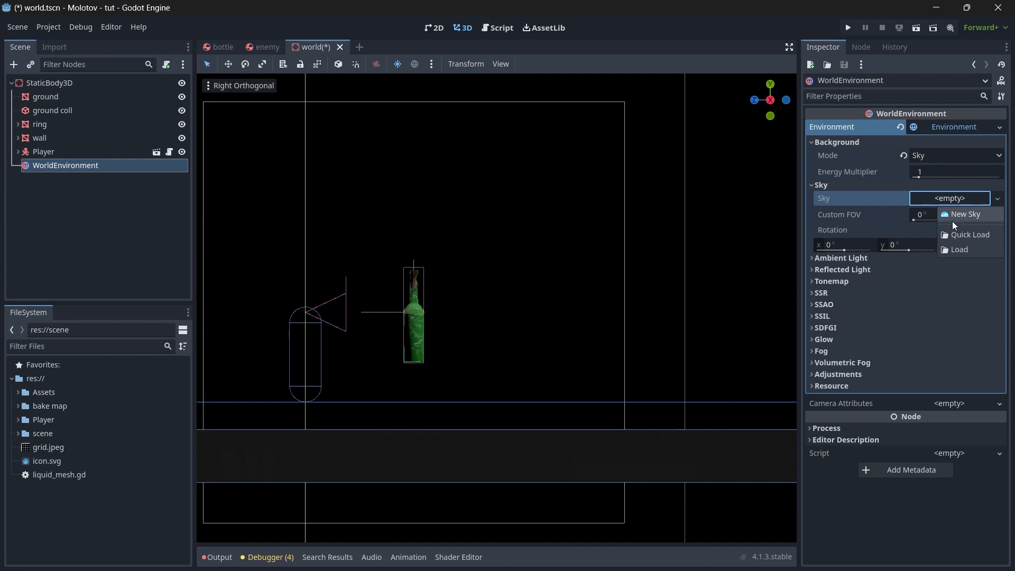
click(955, 215)
click(939, 216)
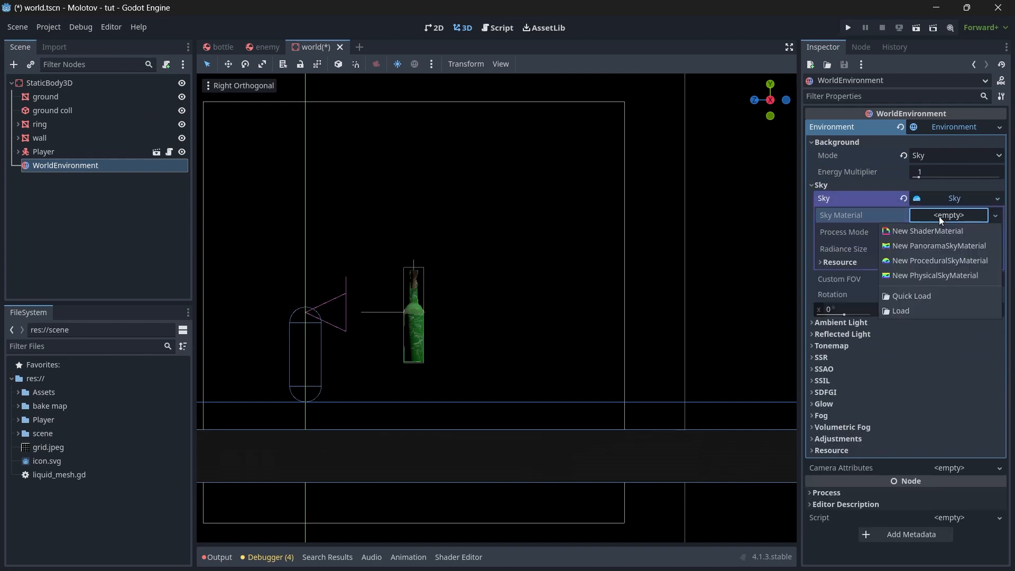
click(942, 260)
Add a DirectionalLight3D node under the root StaticBody3D
drag(780, 104, 608, 138)
click(49, 83)
key(ctrl+a)
text(directional)
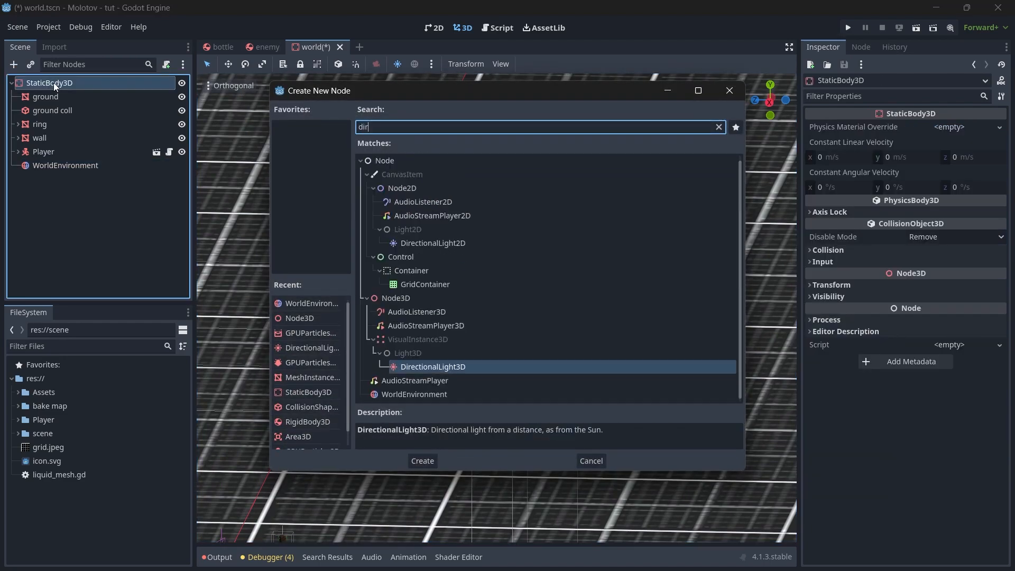
key(Return)
Rotate the directional light to shine downward and place it above the ground near the player
shift+middle_drag(355, 357, 421, 357)
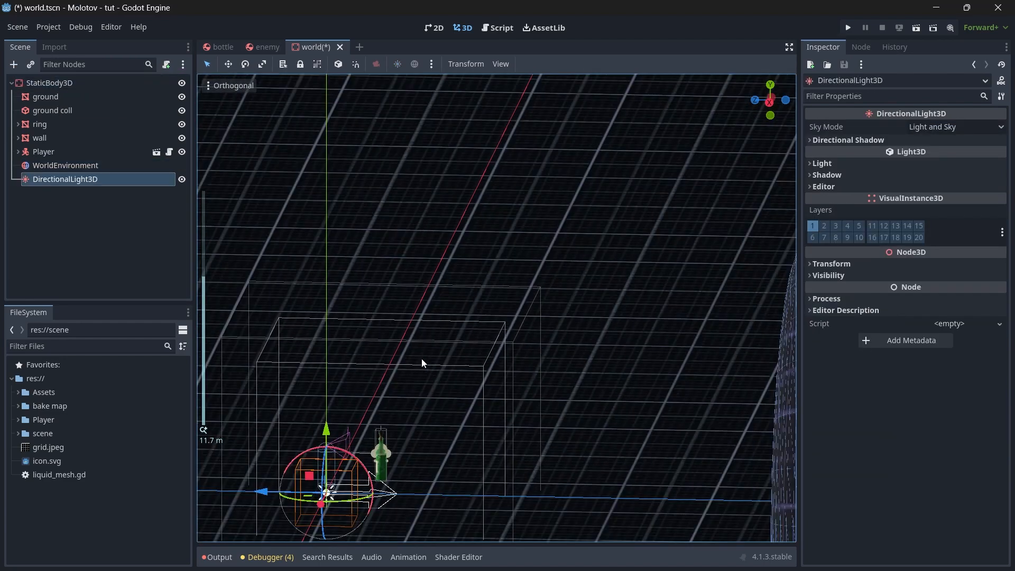
drag(339, 436, 671, 188)
drag(769, 122, 698, 185)
scroll(661, 185, up, 5)
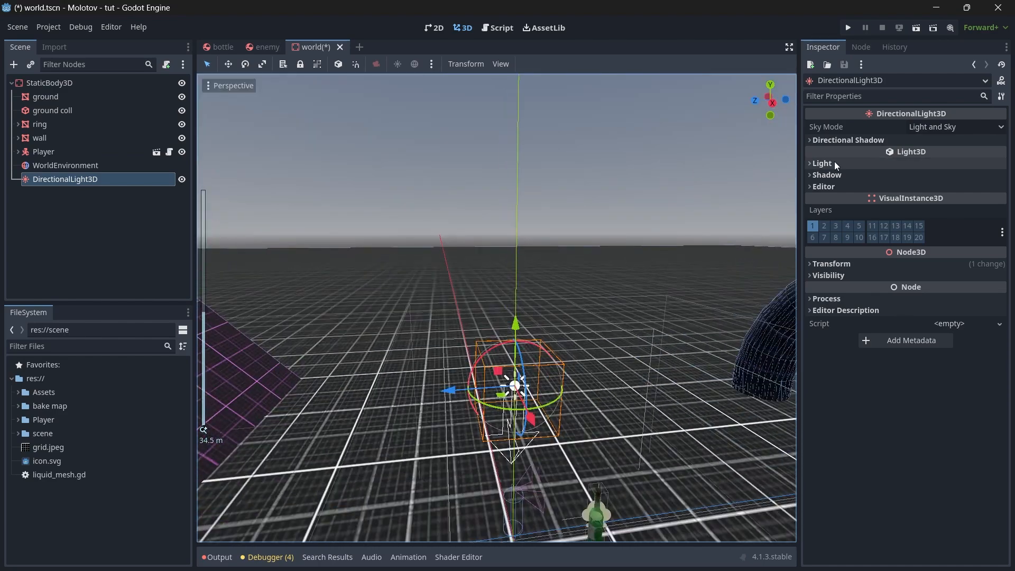
Set the directional light's energy to 4, raise the light higher above the ground and save the world scene
click(837, 163)
click(946, 194)
text(4)
key(Return)
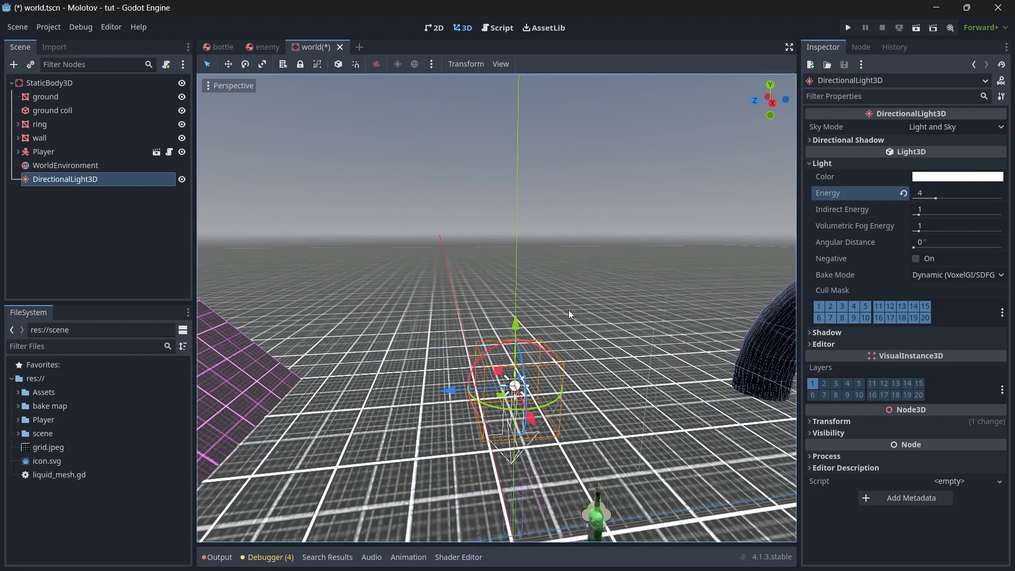
drag(527, 326, 536, 194)
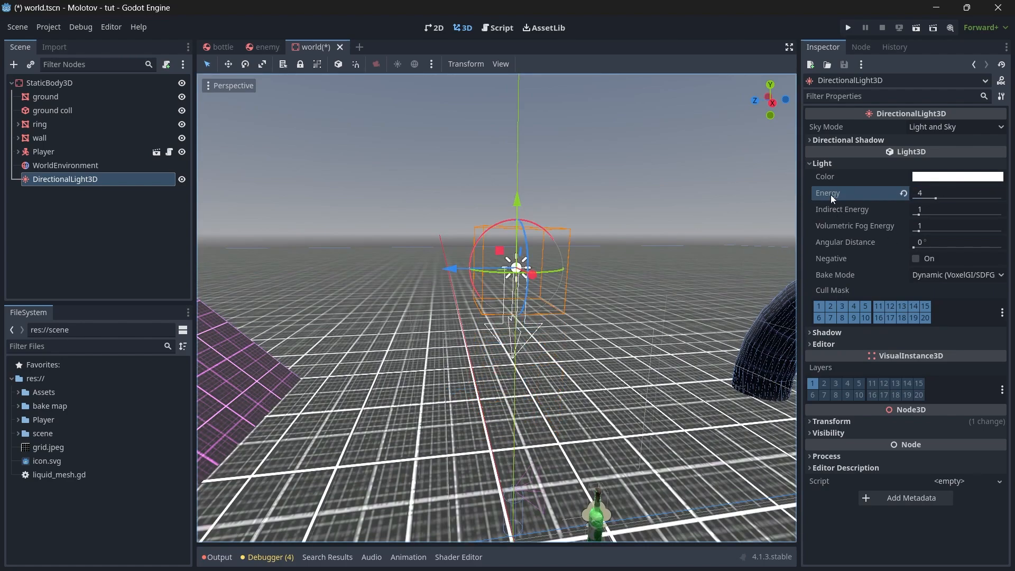
key(ctrl+s)
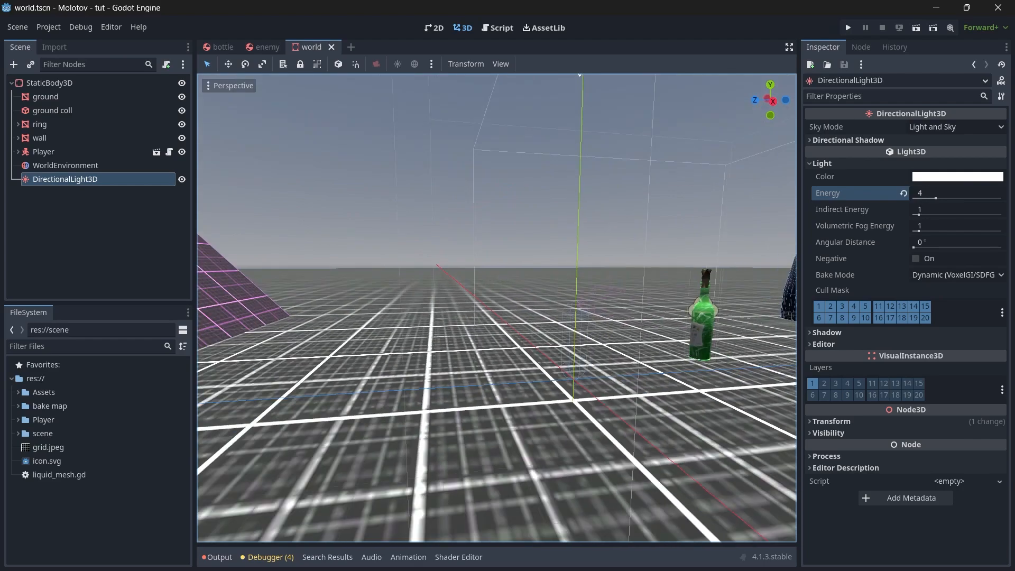
key(s)
right_drag(539, 341, 539, 341)
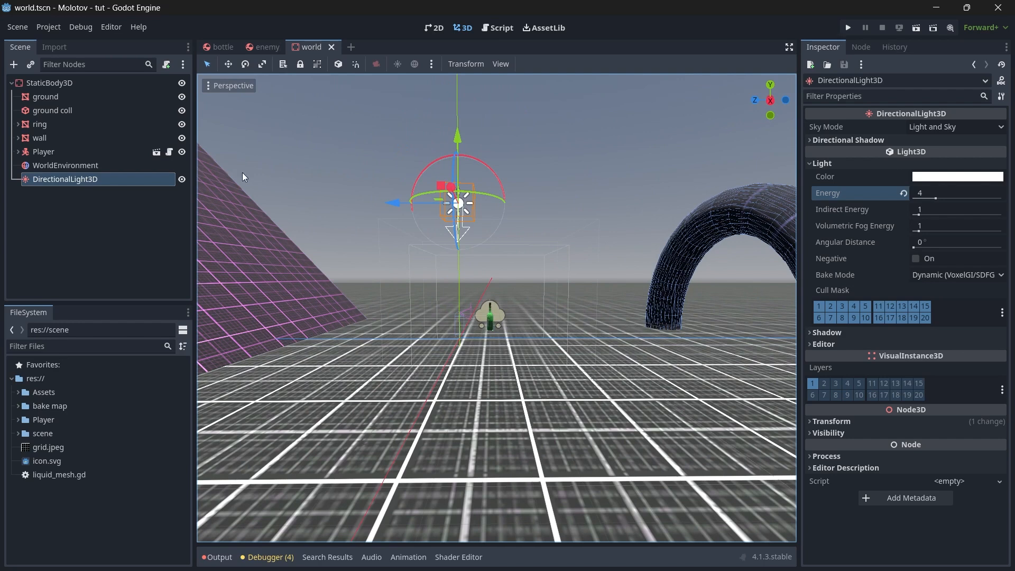
Add a GPUParticlesCollisionHeightField3D node under the root StaticBody3D of the world scene
click(83, 85)
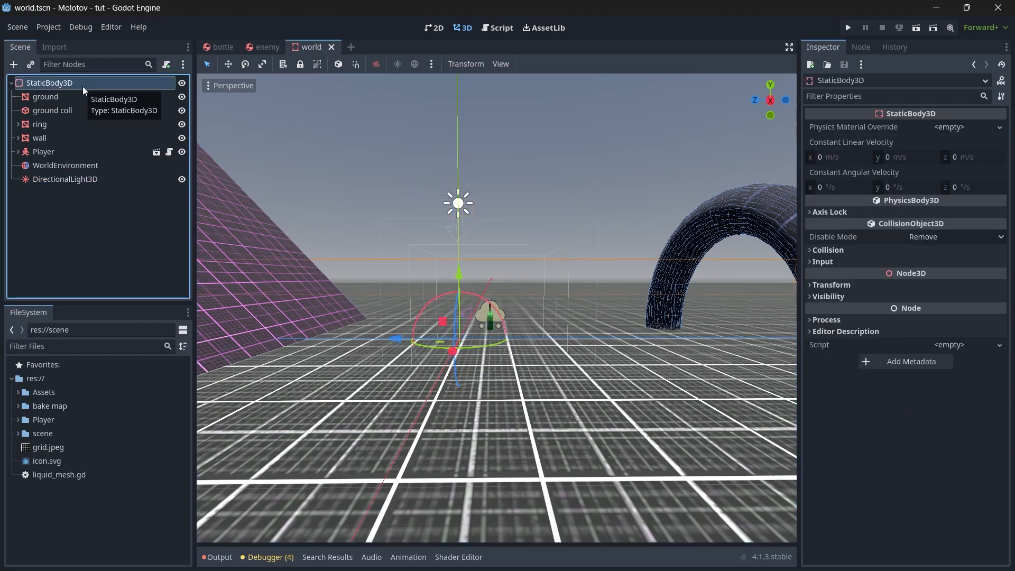
key(ctrl+a)
text(gpu)
key(Down)
key(Down)
key(Down)
key(Down)
key(Down)
key(Down)
key(Down)
key(Down)
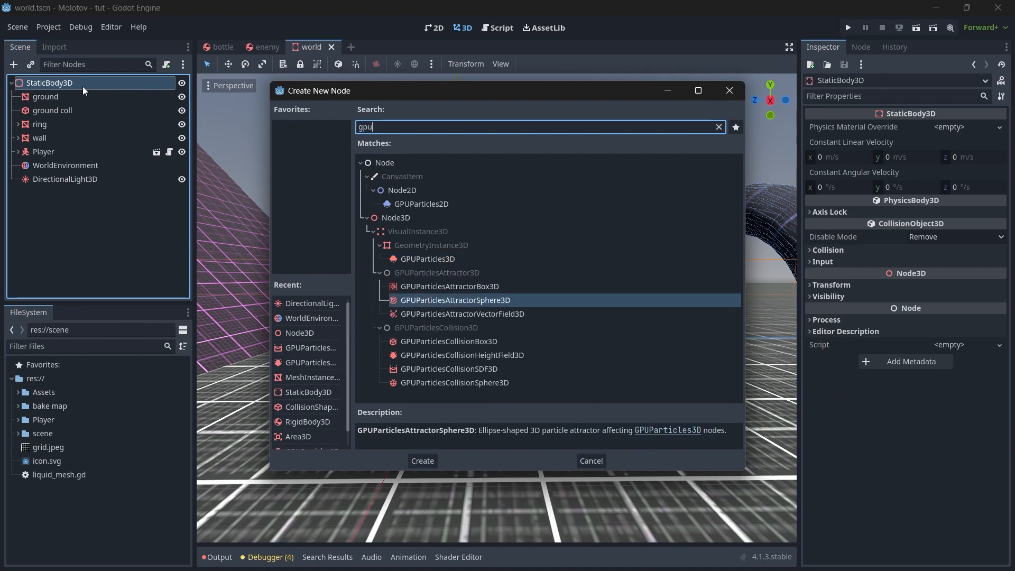
key(Up)
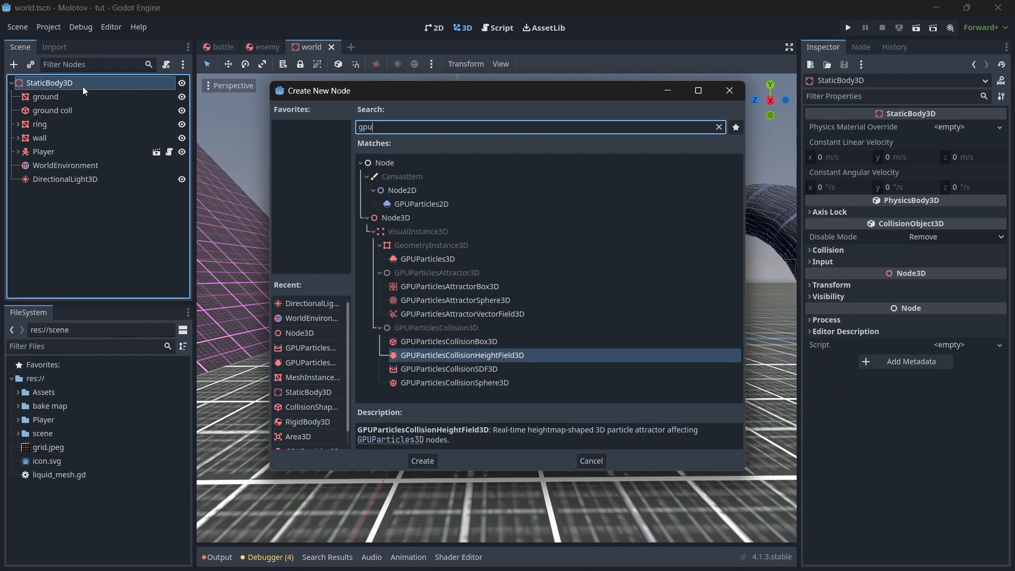
key(Down)
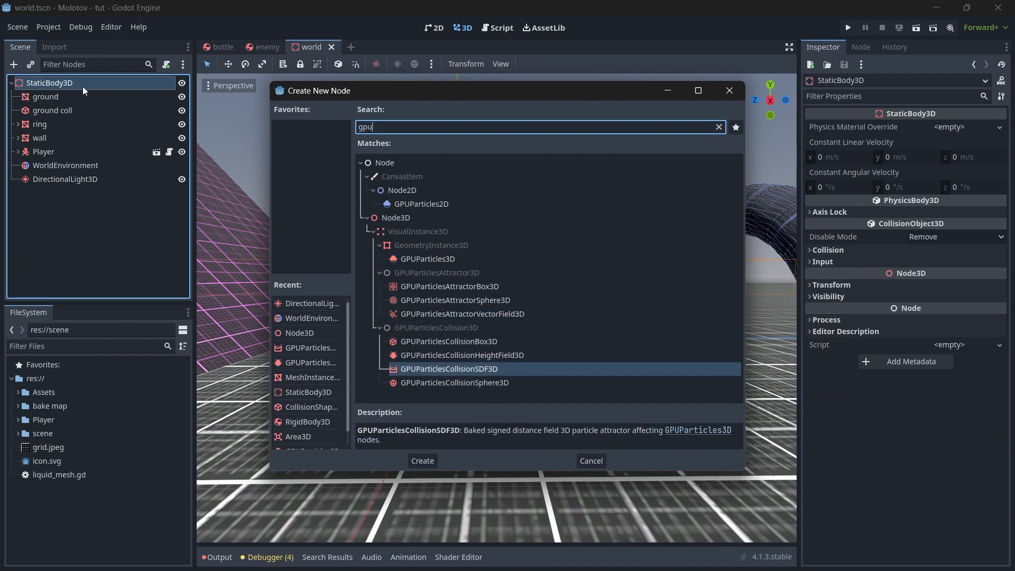
key(Up)
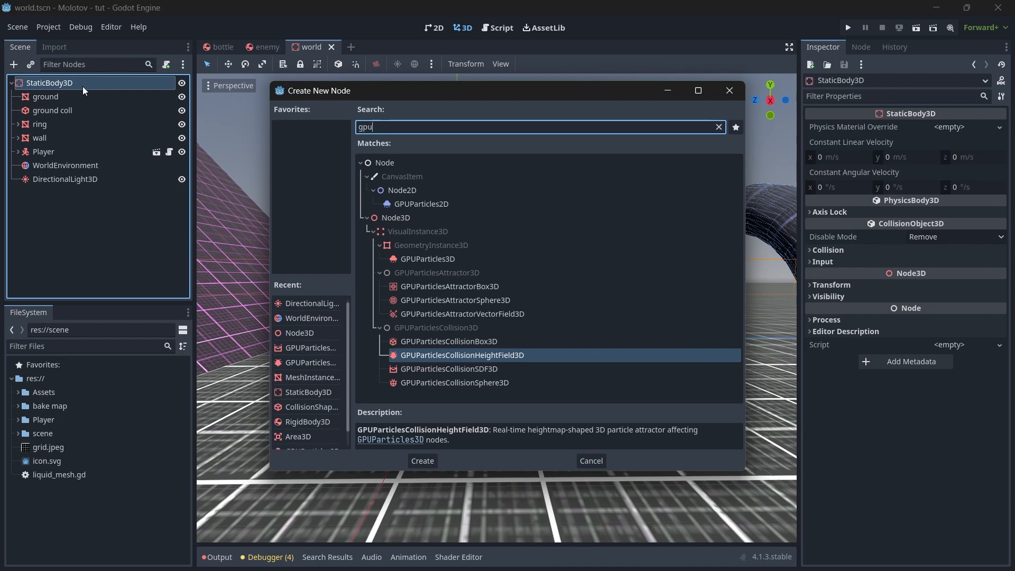
key(Down)
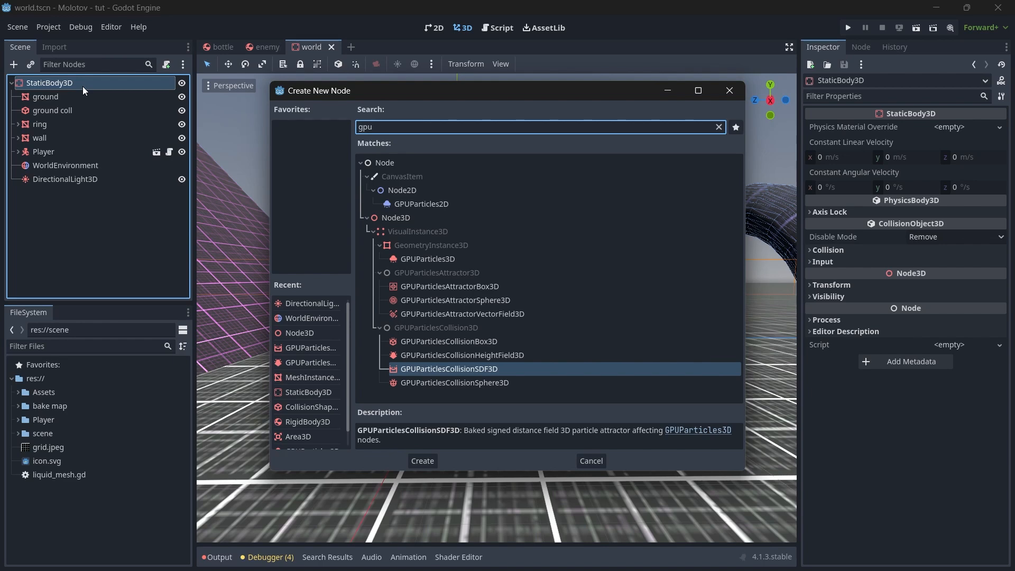
key(Up)
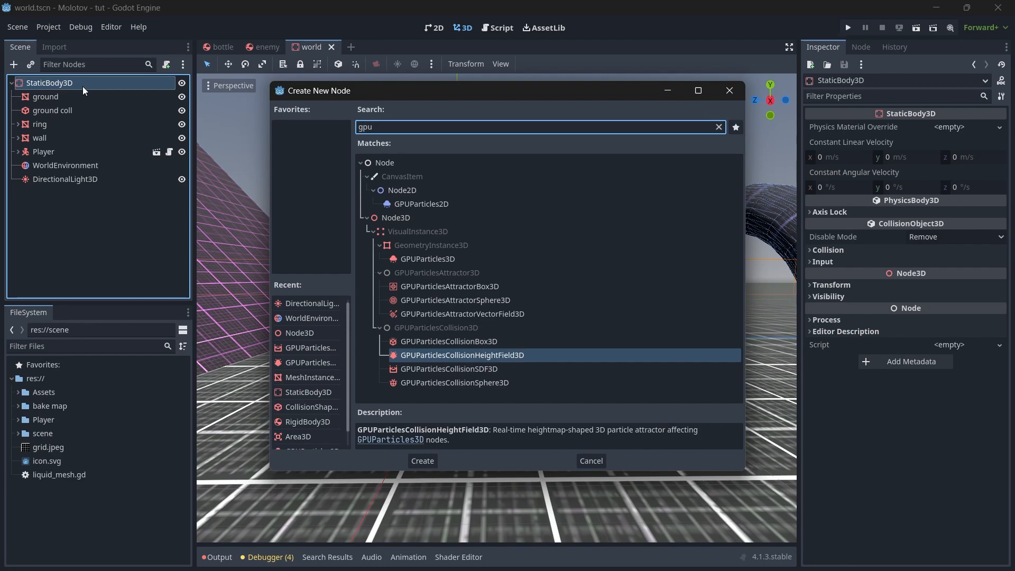
key(Return)
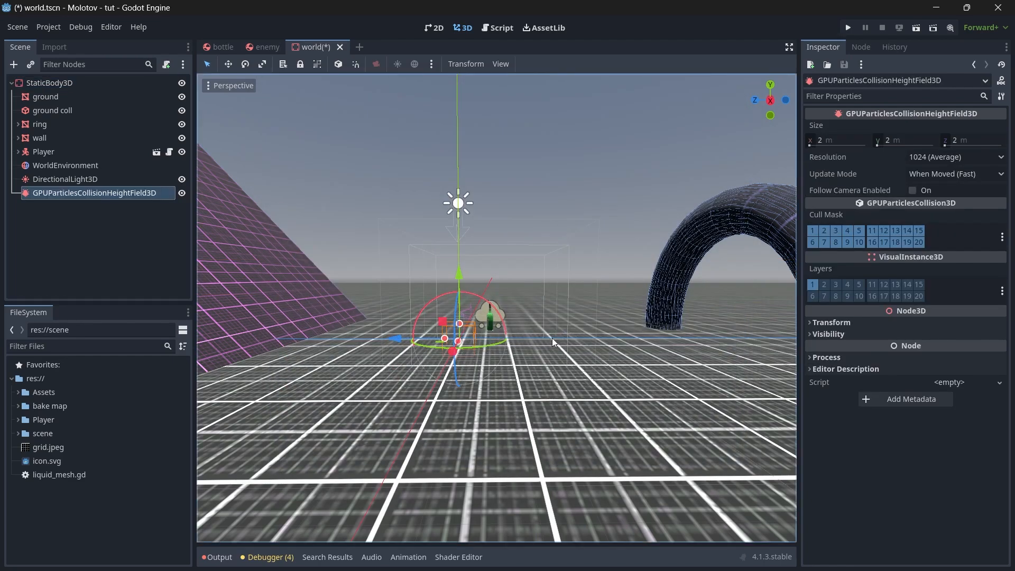
Enlarge the height-field collision volume to about 107 × 64 × 97 m so it encloses the player, ring and wall
drag(445, 341, 232, 356)
middle_drag(459, 346, 571, 357)
drag(428, 307, 503, 304)
drag(420, 294, 413, 37)
middle_drag(571, 180, 483, 244)
scroll(484, 244, down, 5)
drag(521, 273, 377, 275)
drag(703, 376, 793, 478)
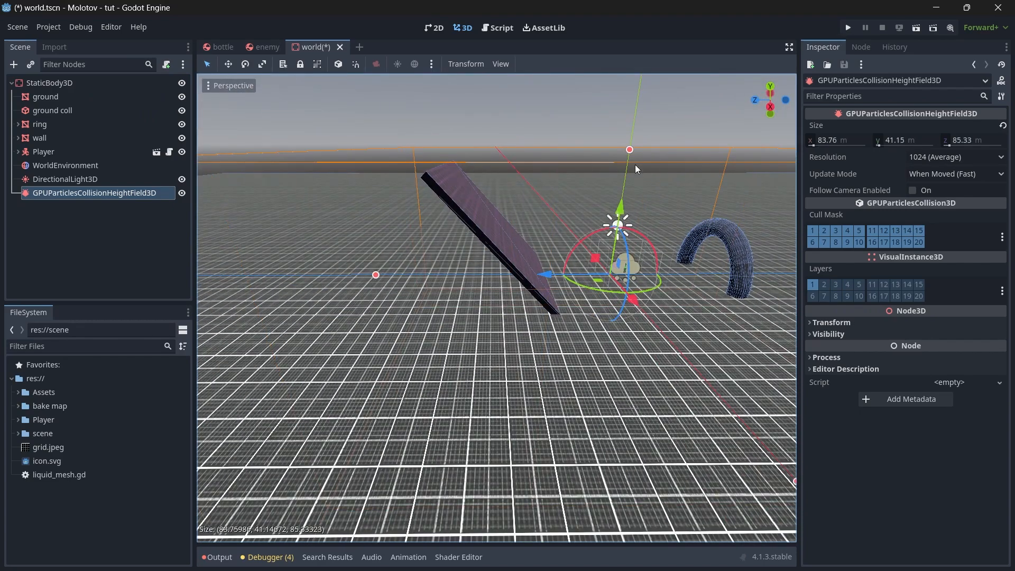
middle_drag(523, 183, 632, 167)
scroll(632, 167, down, 4)
drag(469, 224, 470, 166)
drag(648, 355, 727, 393)
key(ctrl+z)
drag(303, 387, 276, 397)
scroll(212, 363, up, 12)
middle_drag(276, 396, 199, 351)
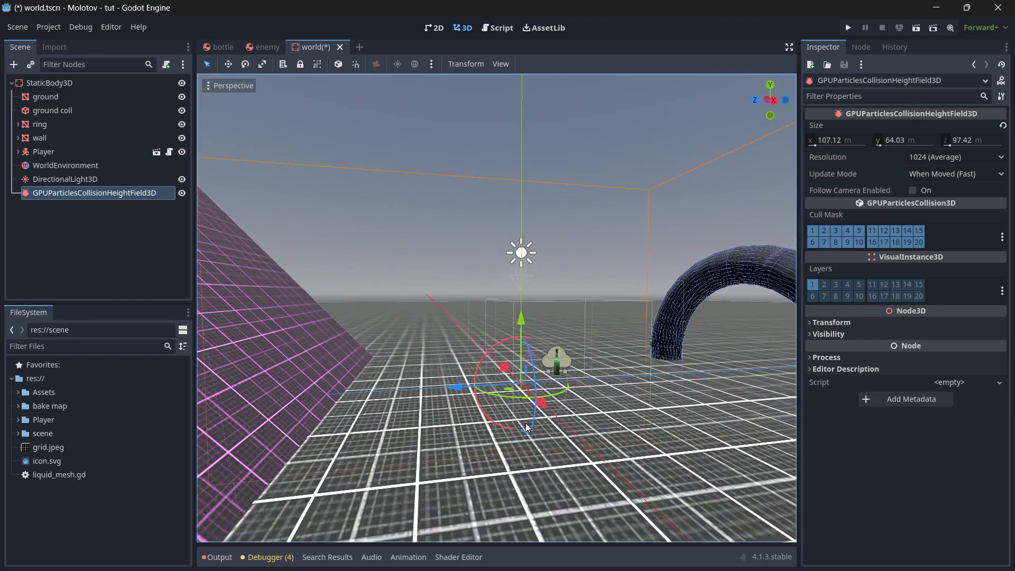
scroll(579, 341, down, 3)
scroll(579, 341, down, 2)
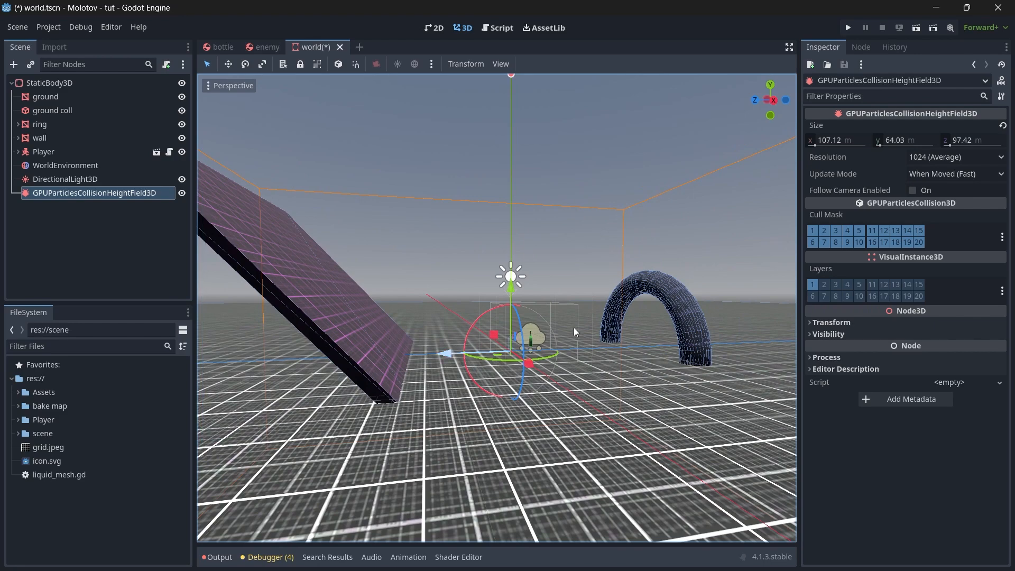
Run the world scene, walk the player forward and throw a Molotov at the ring
click(918, 29)
key(w)
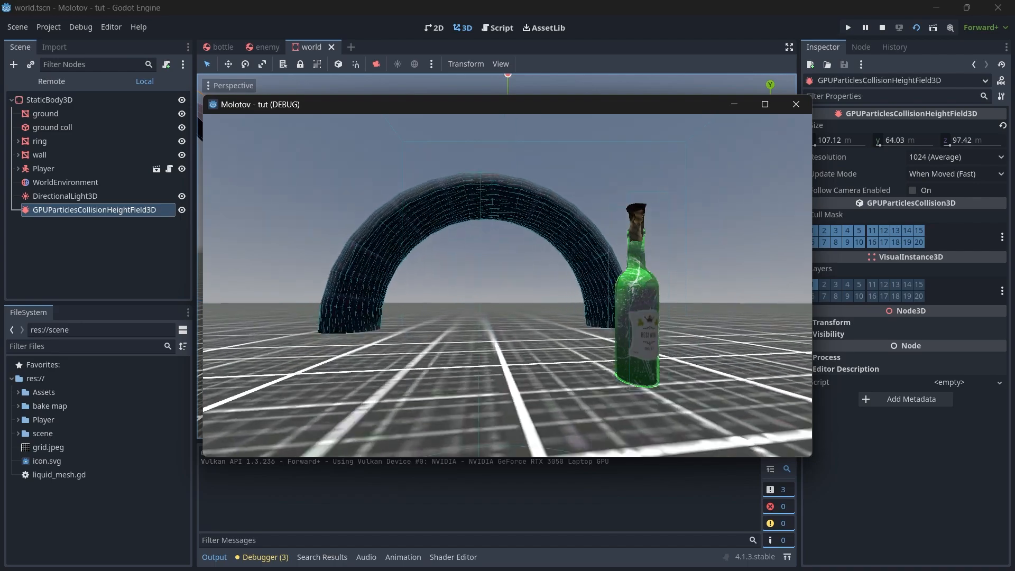
click(508, 285)
key(w)
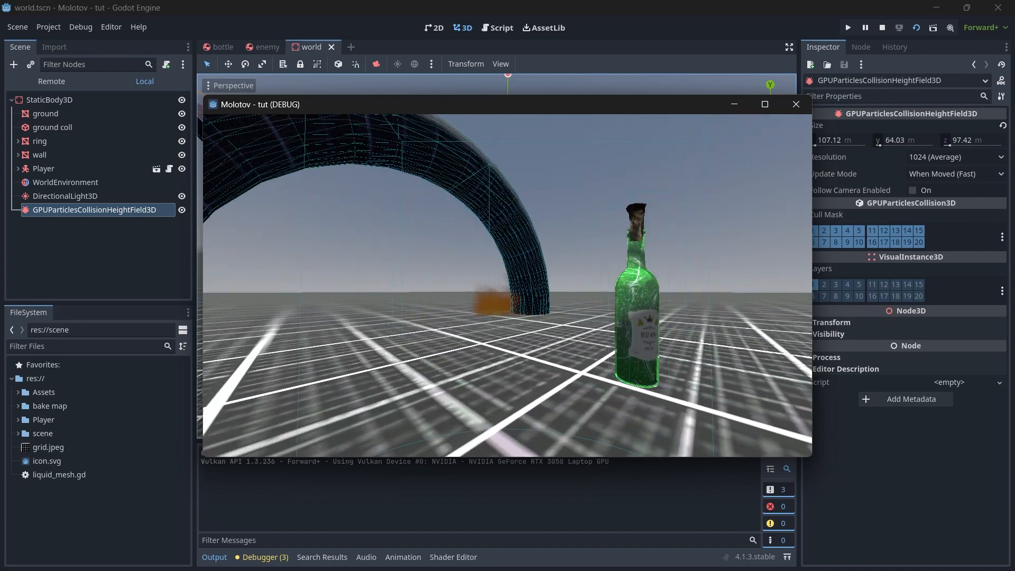
key(d)
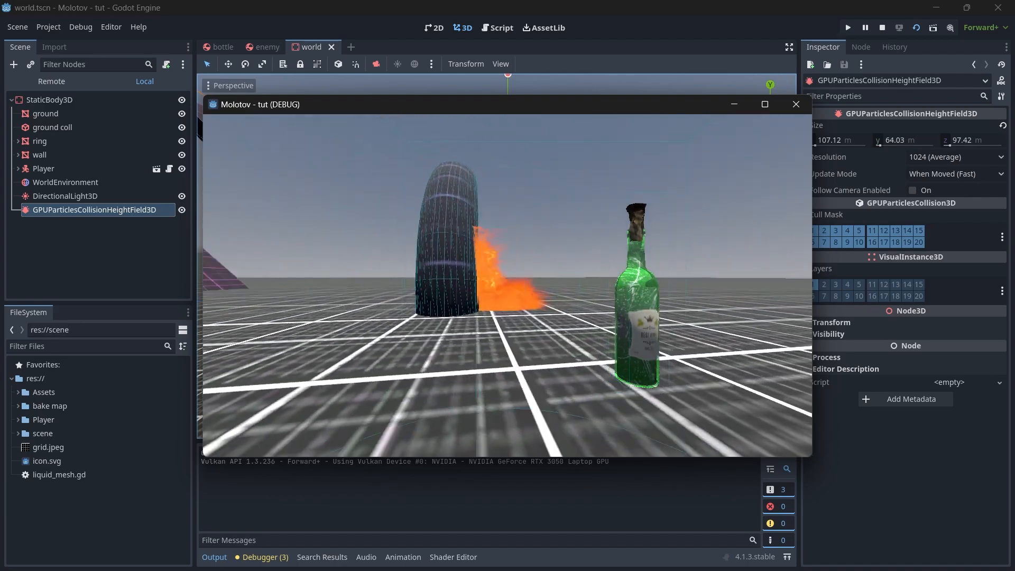
key(w)
key(w)
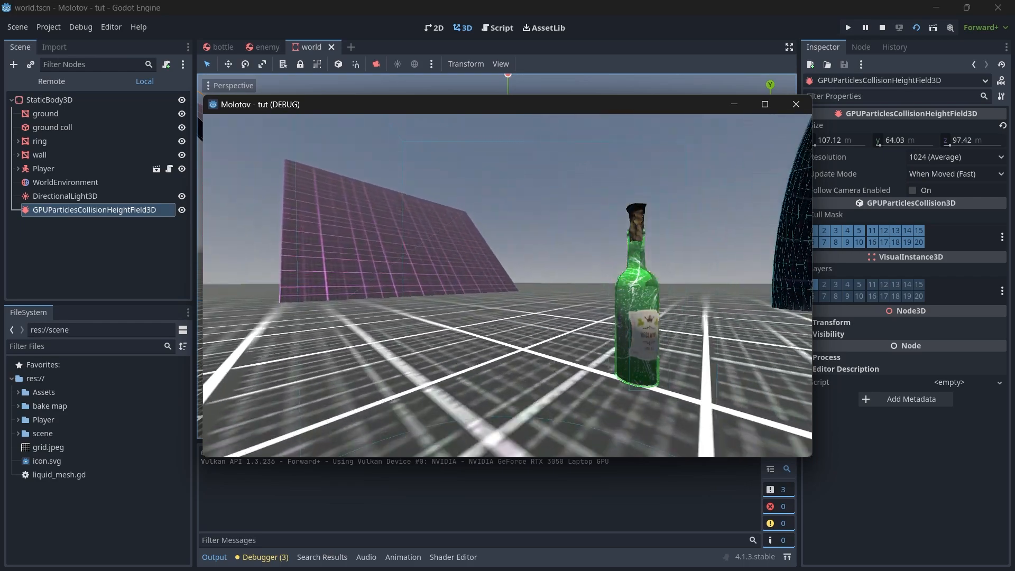
Throw Molotovs onto the ground near the ring and at the slanted wall, examine the flames, and stop the running scene
click(508, 285)
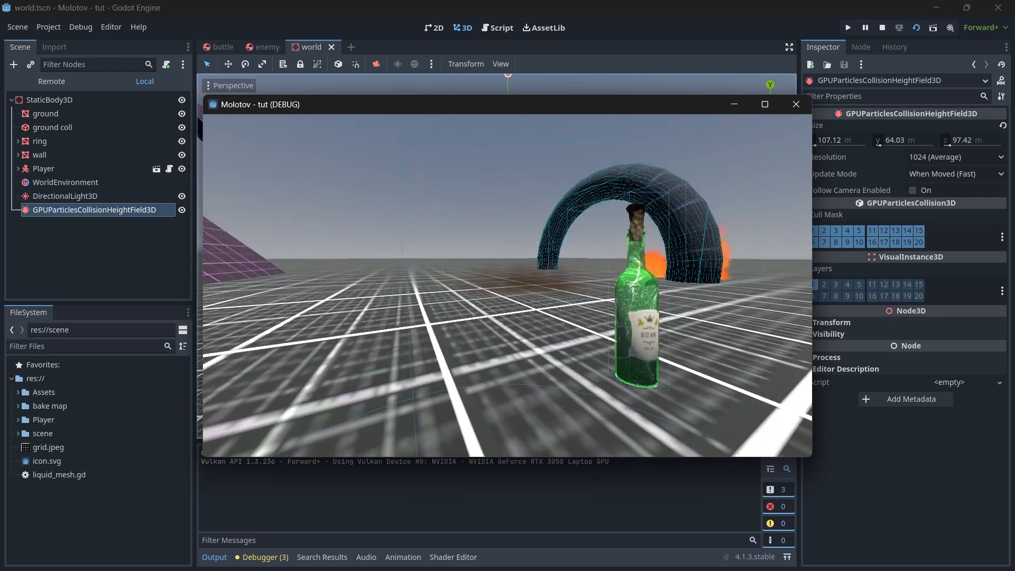
key(w)
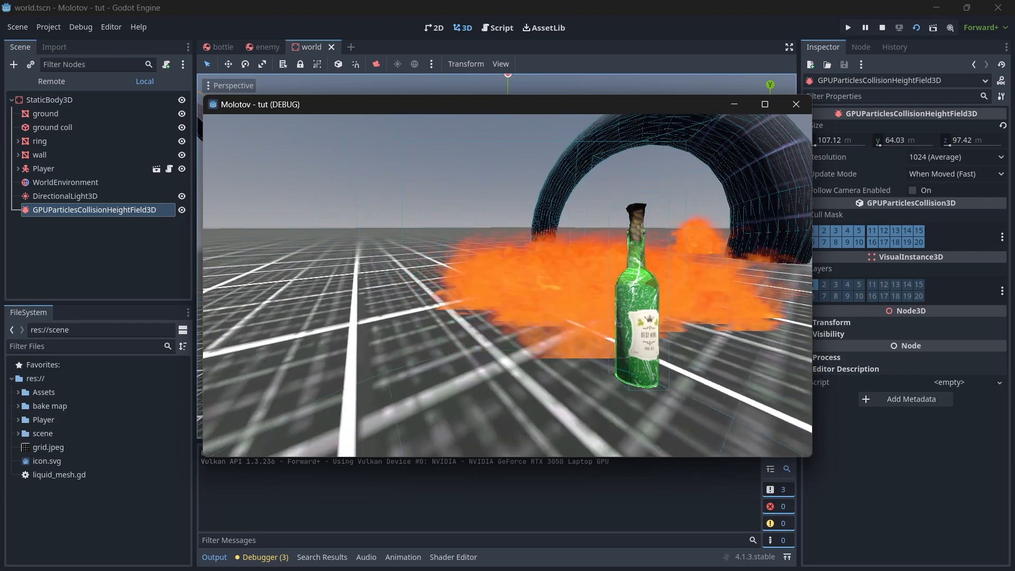
key(s)
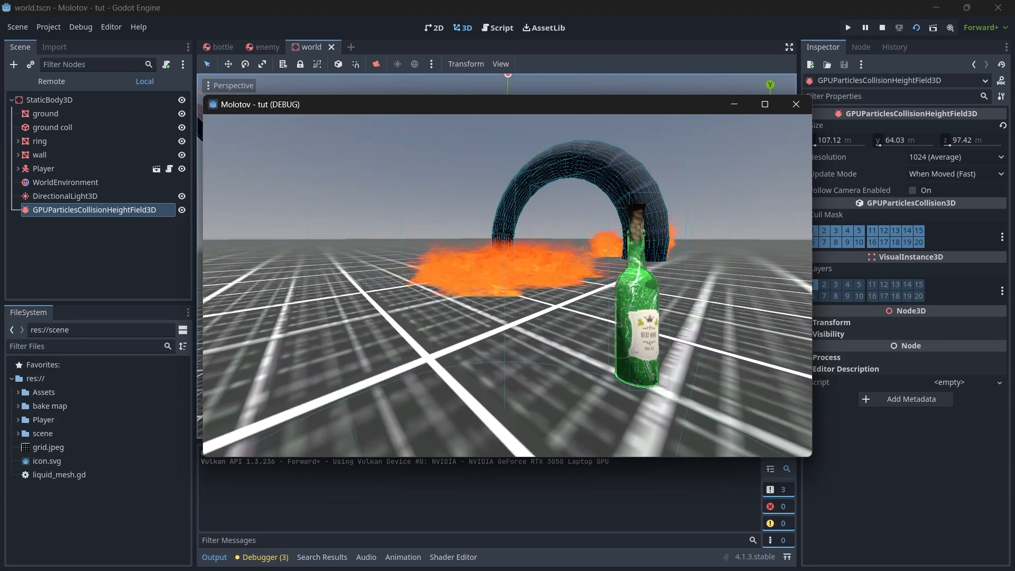
key(w)
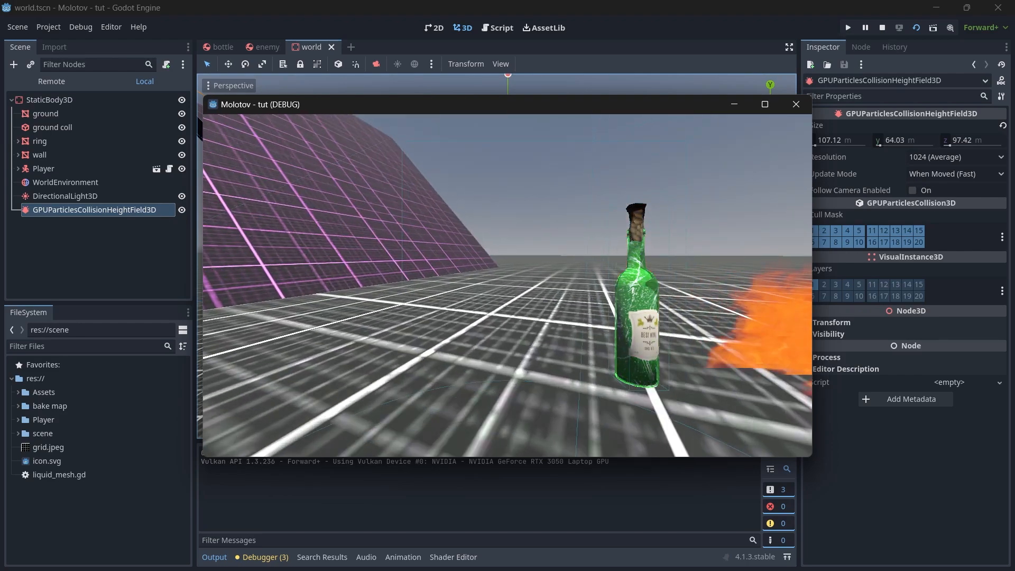
click(507, 286)
key(s)
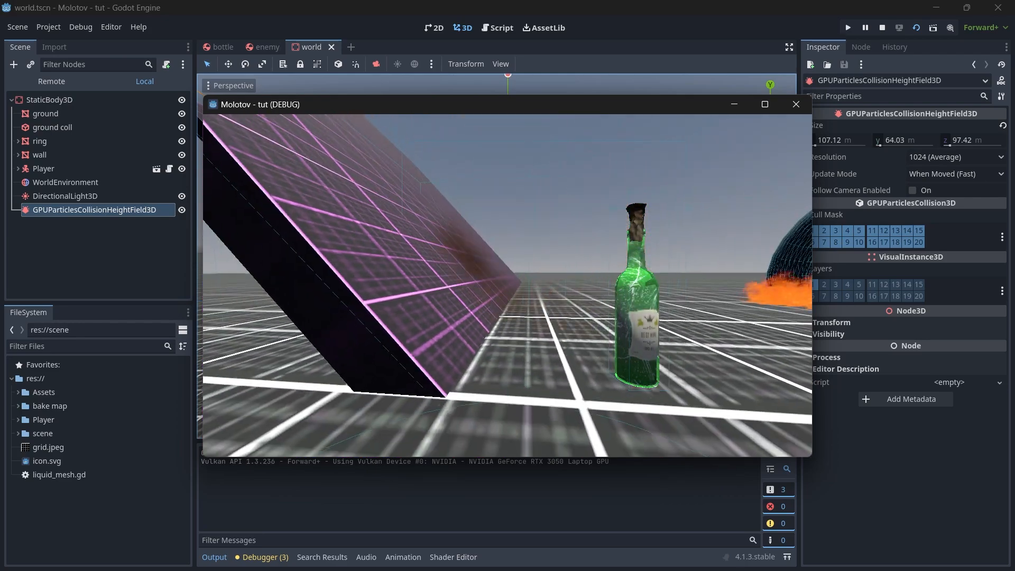
key(s)
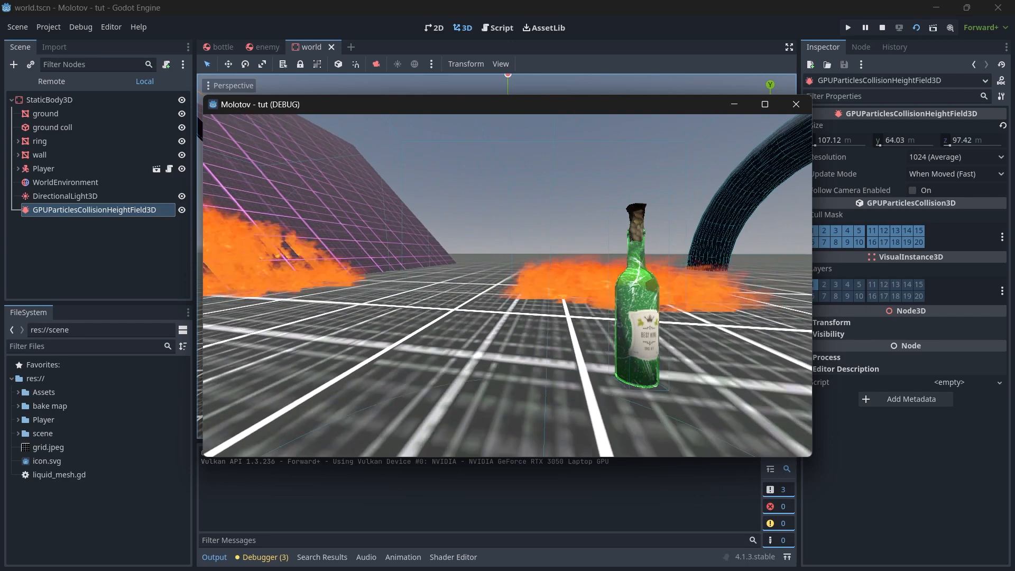
key(F8)
In the bottle scene, set the Y center offset of the fire particles' draw pass 1 mesh to 0.9 m
click(214, 46)
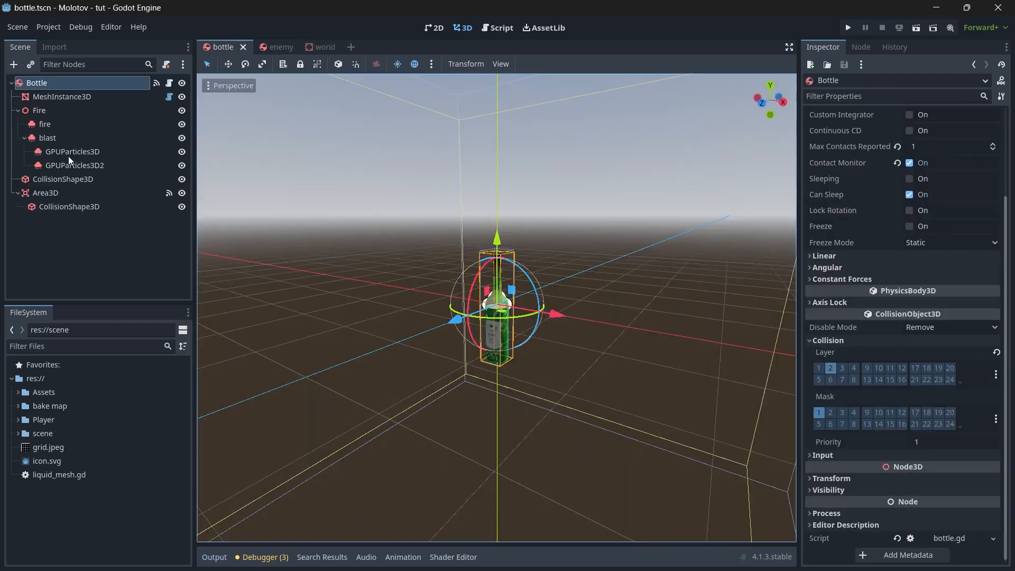
click(49, 121)
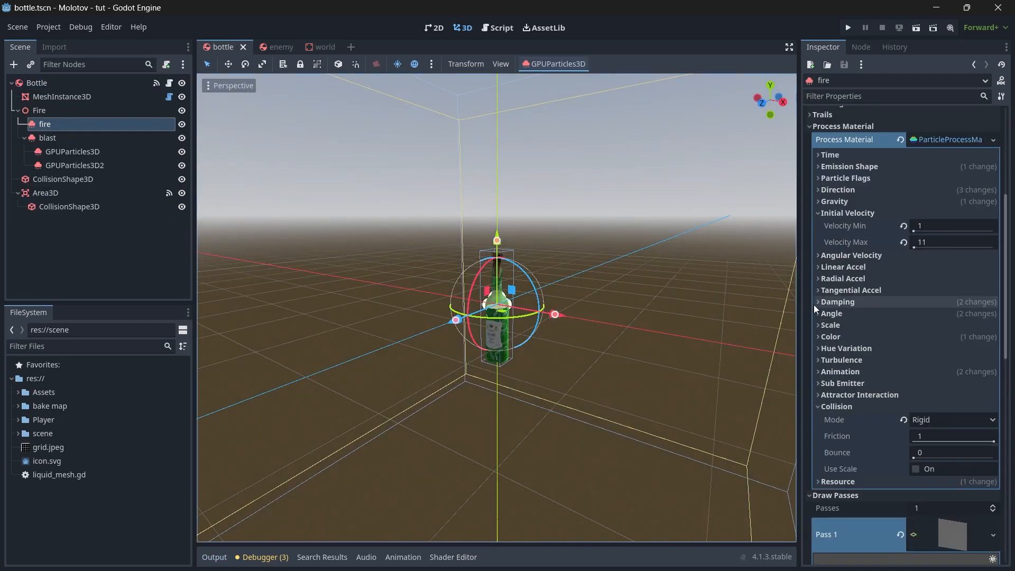
scroll(856, 312, down, 5)
scroll(873, 315, down, 4)
scroll(863, 314, up, 3)
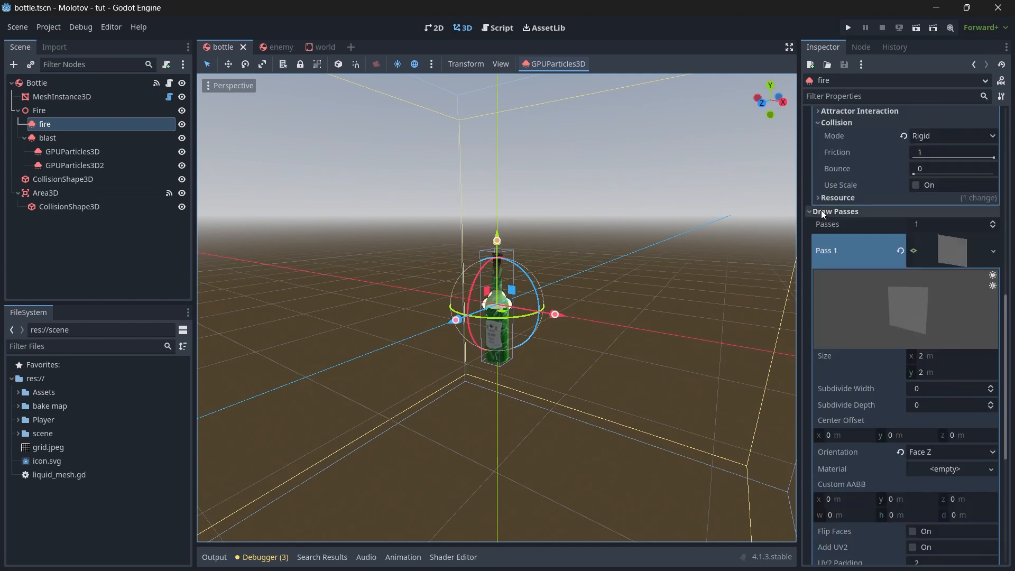
click(890, 435)
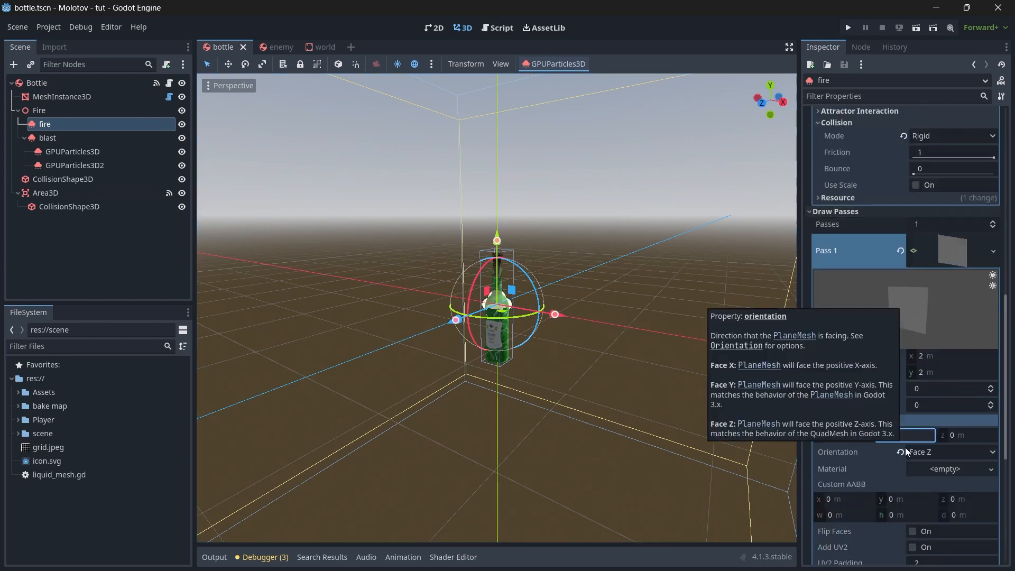
text(0.9)
key(Return)
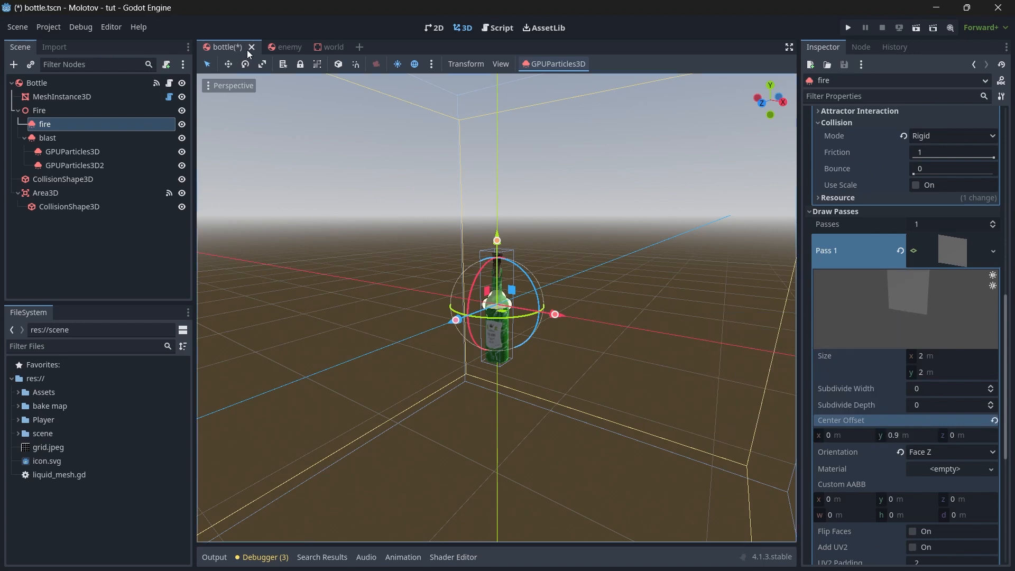
Enable Particles Anim Loop in the shader parameters of the blast particles' material override
click(53, 138)
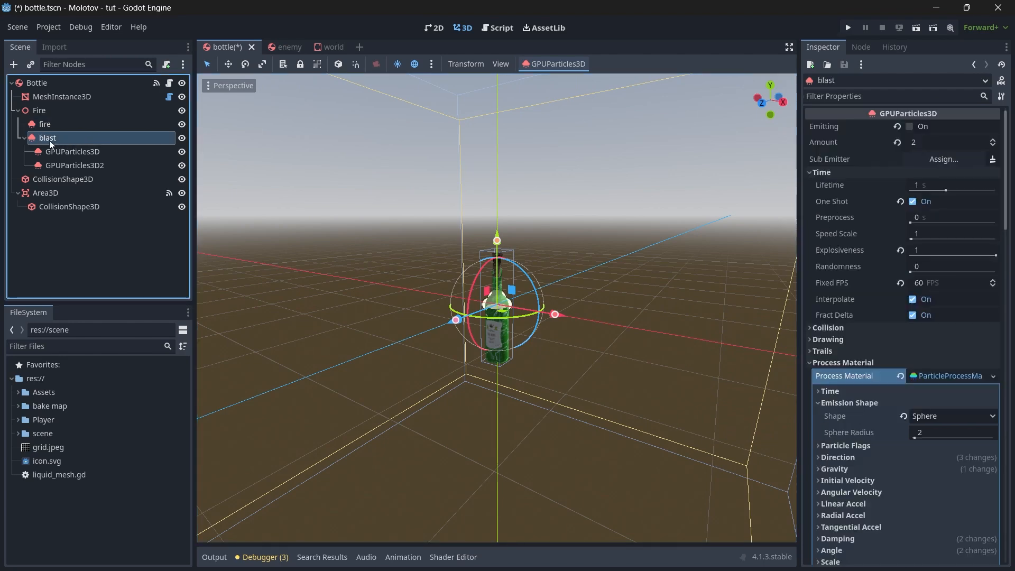
scroll(896, 308, down, 15)
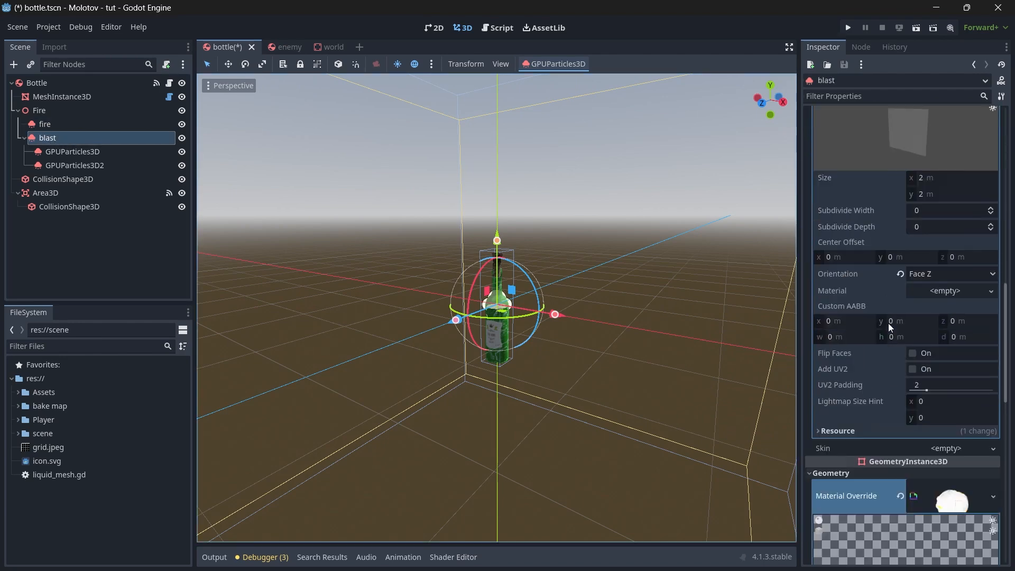
scroll(852, 238, up, 2)
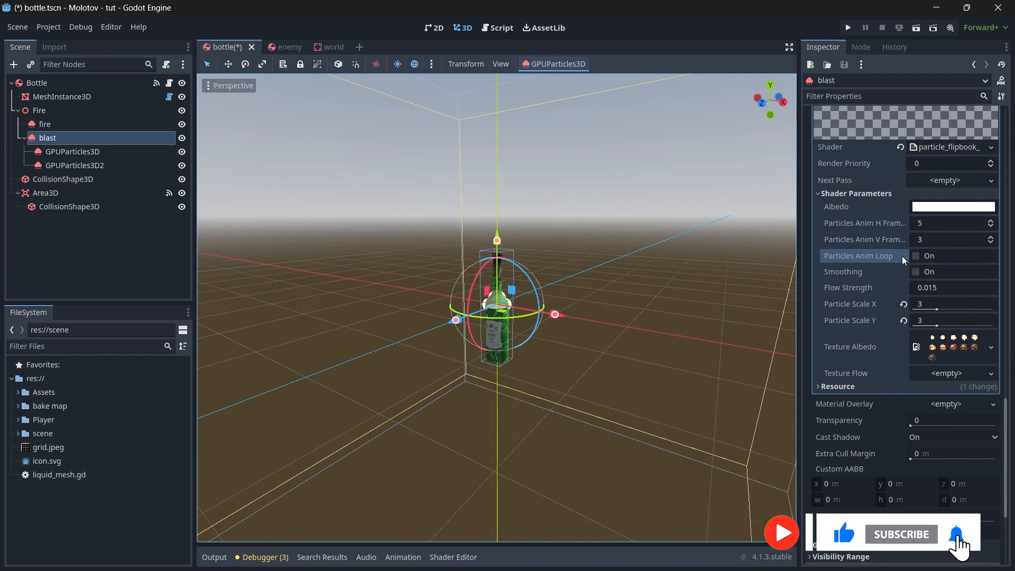
scroll(910, 242, up, 8)
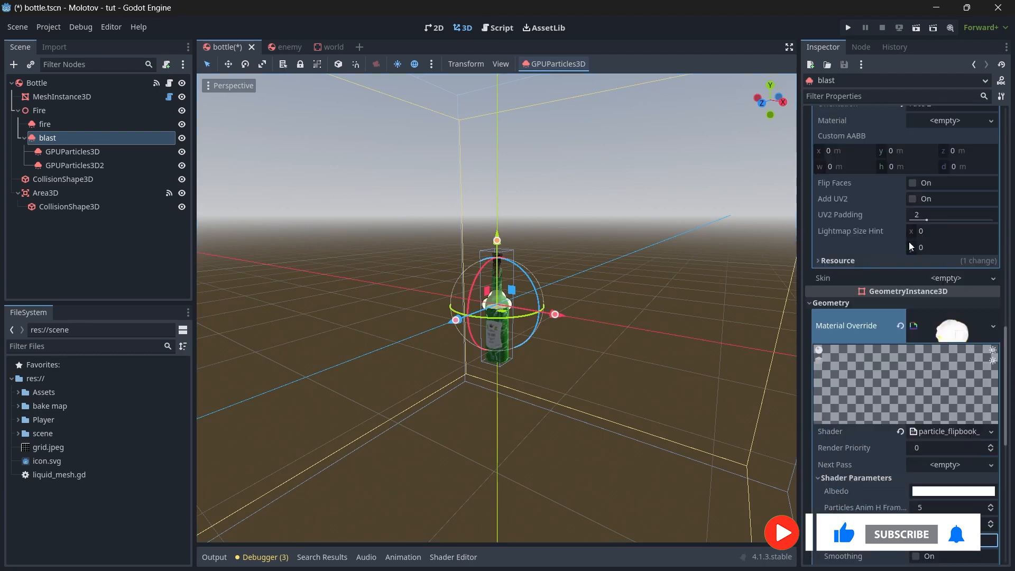
scroll(909, 242, up, 5)
scroll(585, 302, up, 3)
scroll(973, 160, up, 6)
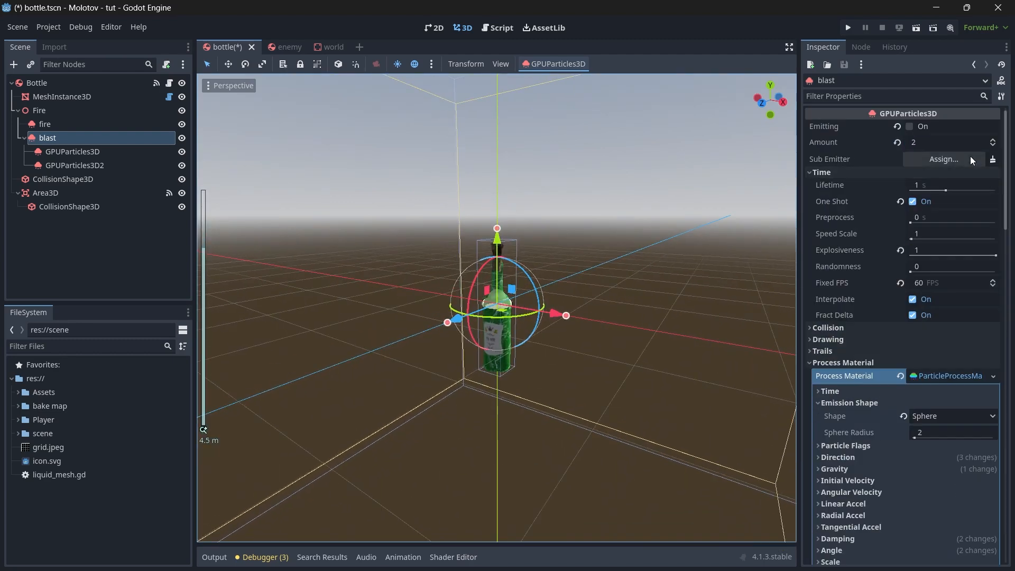
Preview the blast particles' one-shot emission in the viewport and recheck their shader and draw pass settings
click(909, 126)
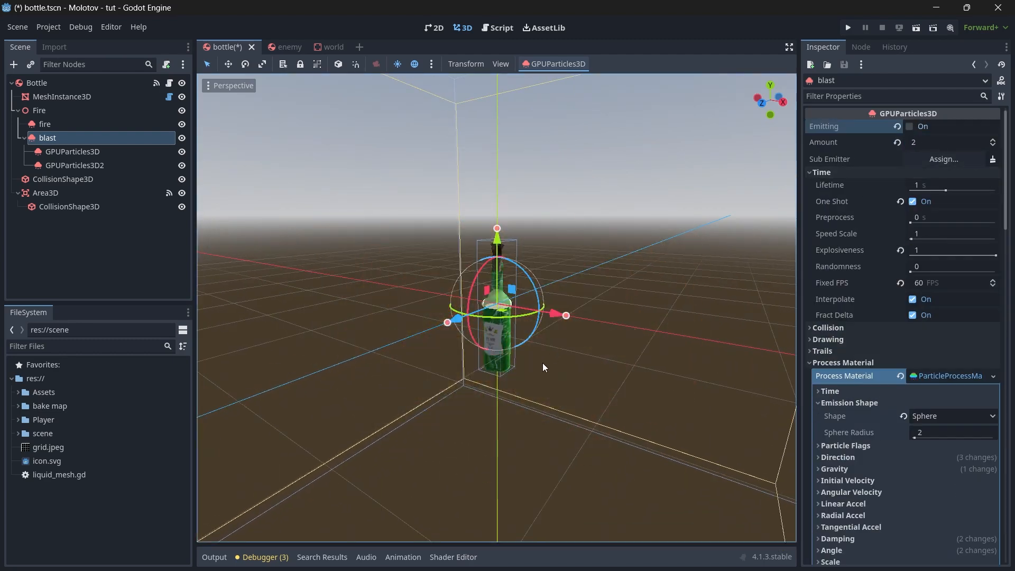
click(909, 127)
scroll(909, 371, down, 5)
scroll(908, 370, down, 8)
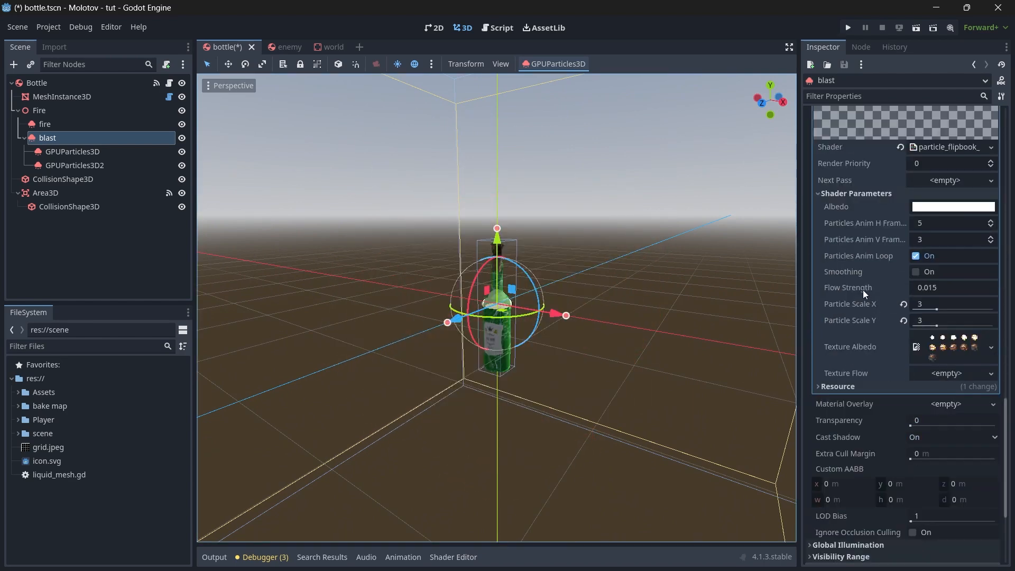
scroll(919, 256, up, 15)
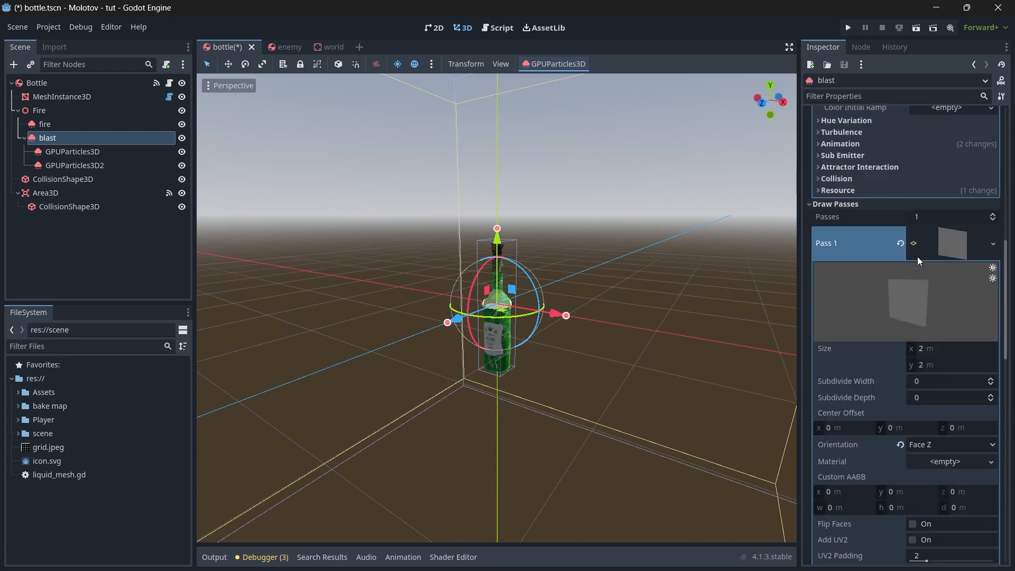
click(910, 127)
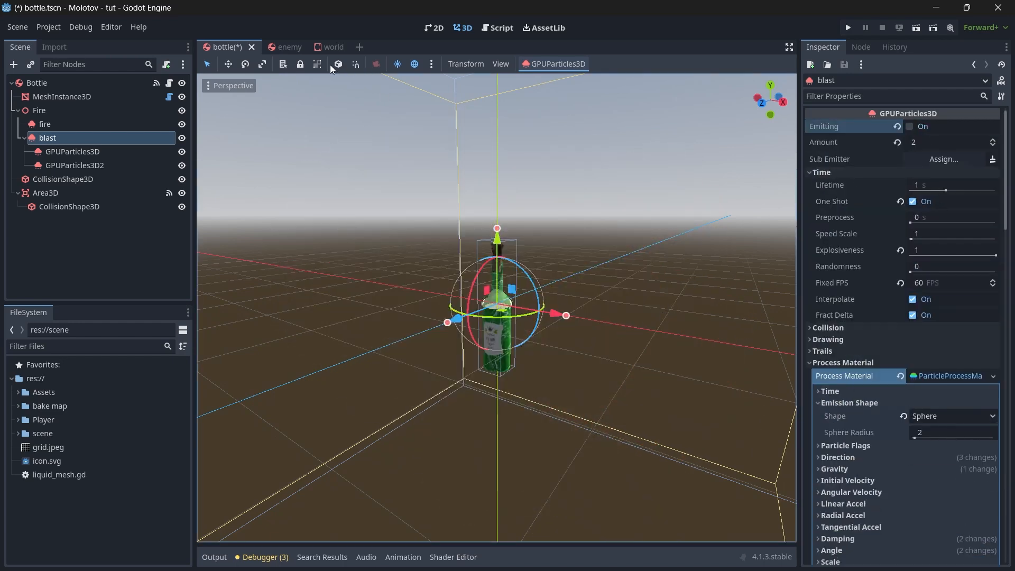
In the world scene, rename the height-field particle collision node as outer
click(334, 47)
double_click(90, 193)
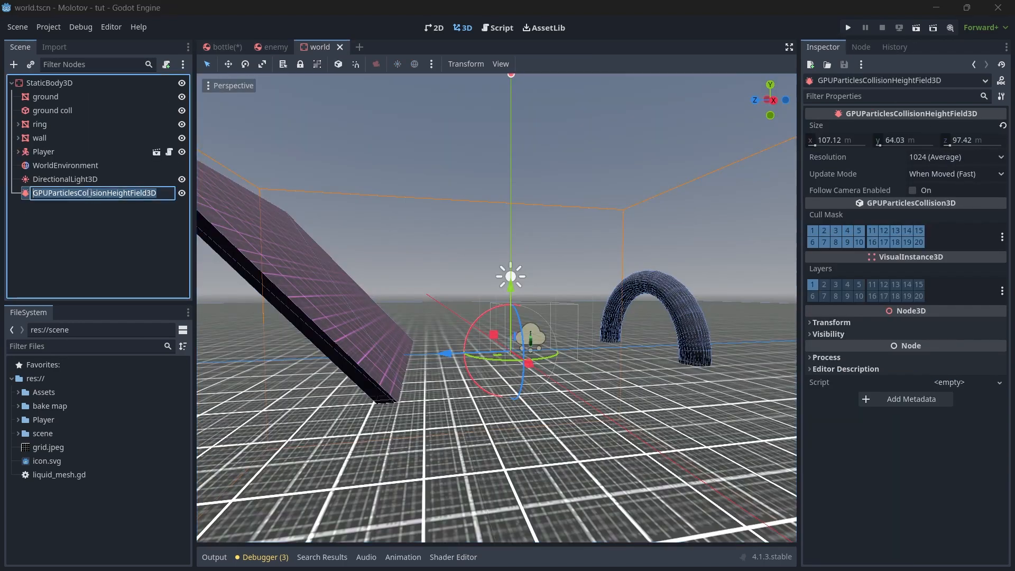
text(outer)
key(Return)
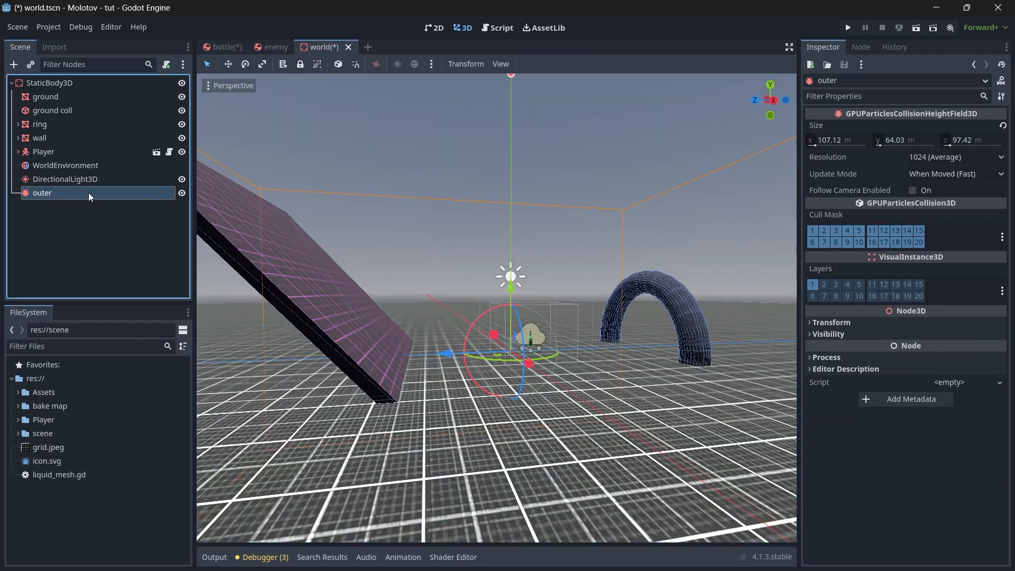
Add a GPUParticlesCollisionSDF3D node under the world's StaticBody3D root
click(46, 87)
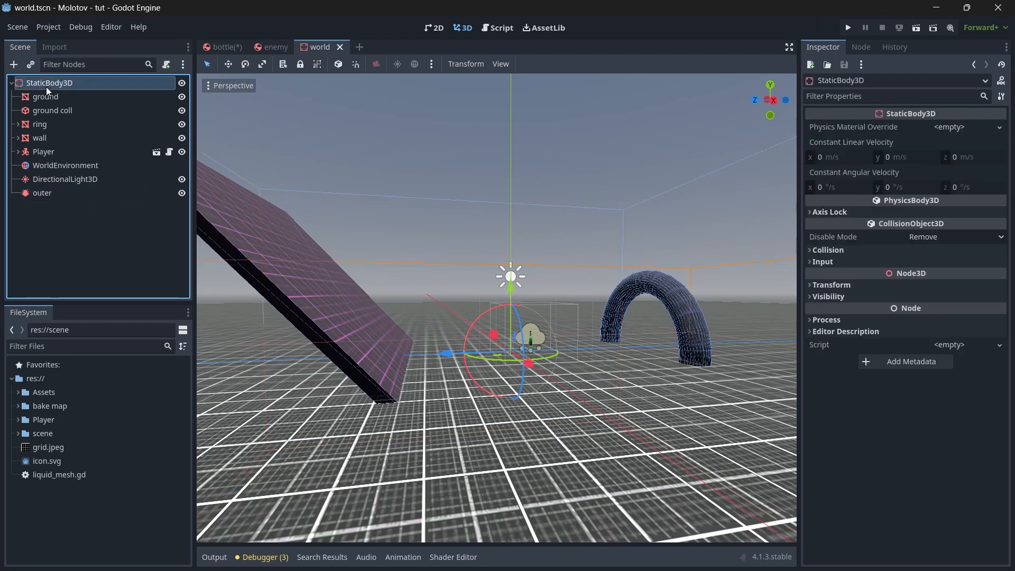
key(ctrl+a)
text(gpu)
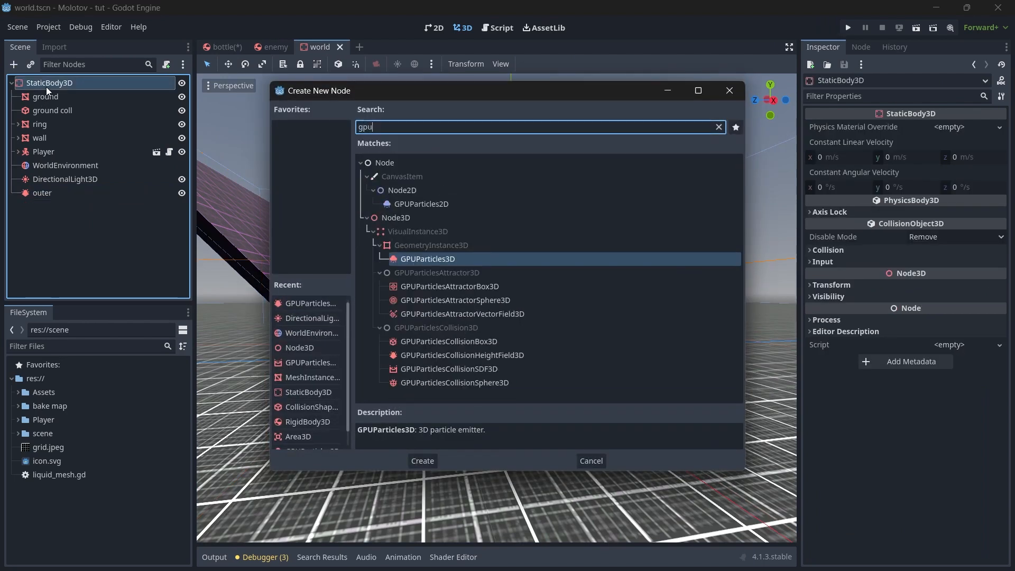
key(Down)
key(Down)
key(Down)
key(Down)
key(Down)
key(Down)
key(Down)
key(Down)
key(Return)
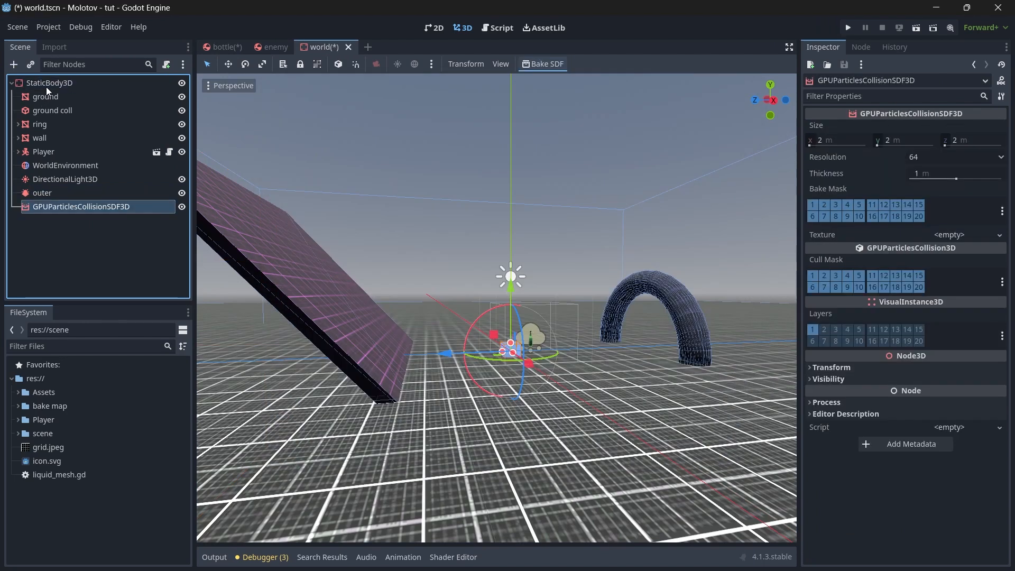
Rename the new SDF particle collision node as inner
double_click(96, 206)
text(inner)
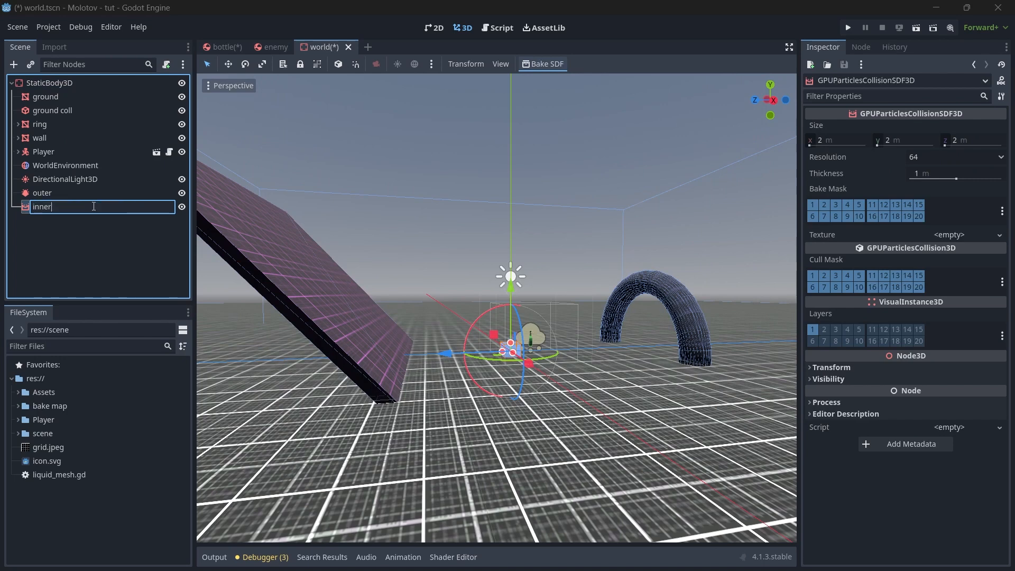
key(Return)
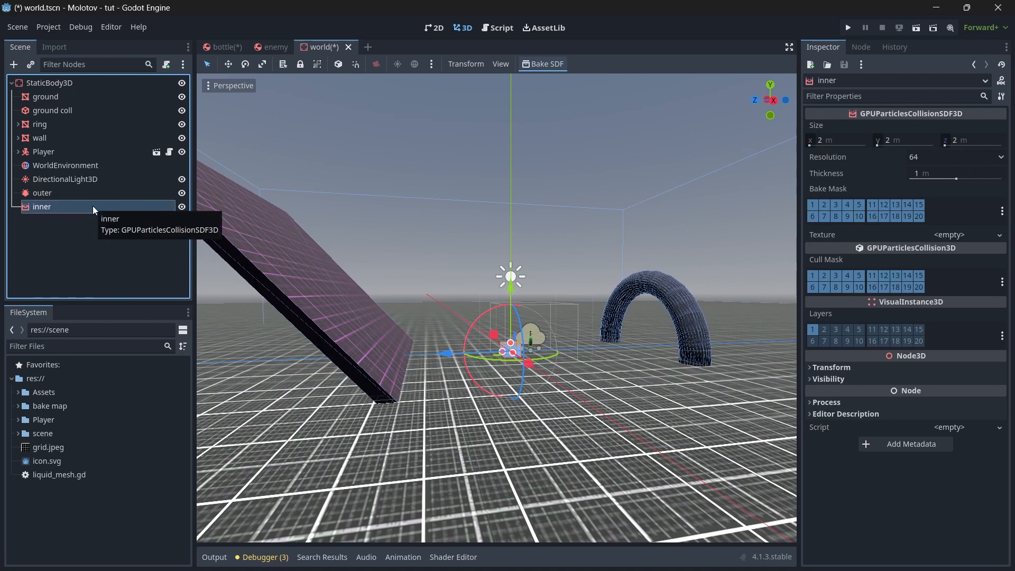
Compare the properties and viewport bounds of the outer and inner particle collision nodes
click(52, 193)
click(59, 207)
click(54, 194)
click(55, 205)
click(54, 194)
click(58, 206)
click(56, 195)
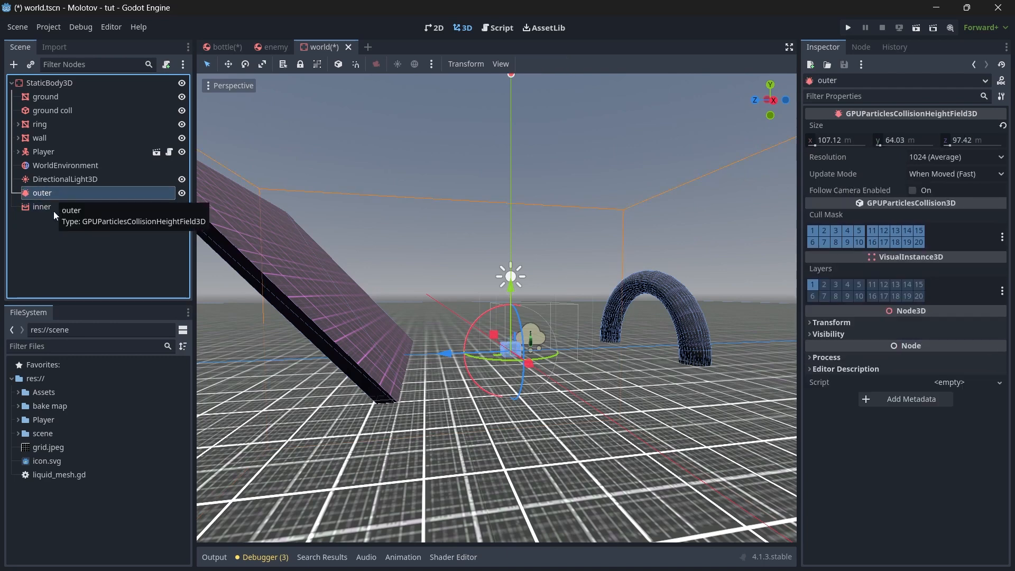
Enlarge the inner SDF collision volume around the wall and ring to about 116 × 80 × 91 m
double_click(91, 207)
drag(524, 388, 674, 526)
scroll(635, 476, down, 12)
drag(550, 365, 693, 452)
drag(341, 350, 250, 350)
drag(508, 336, 510, 135)
middle_drag(524, 163, 501, 335)
drag(500, 335, 246, 370)
drag(347, 200, 342, 167)
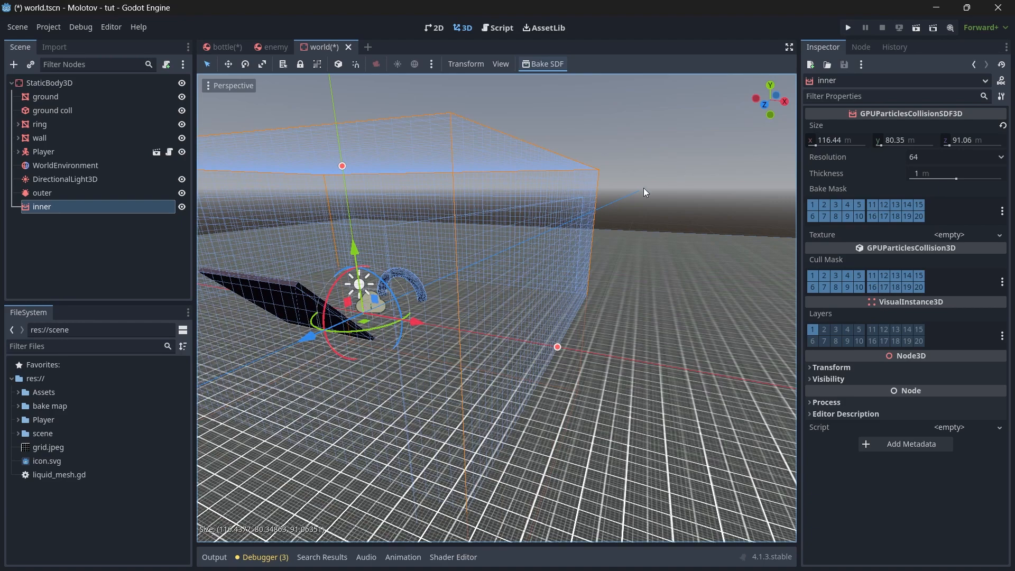
Compare how the enlarged inner volume and the outer volume enclose the slanted wall and ring
click(155, 257)
right_drag(476, 317, 519, 302)
key(w)
click(90, 194)
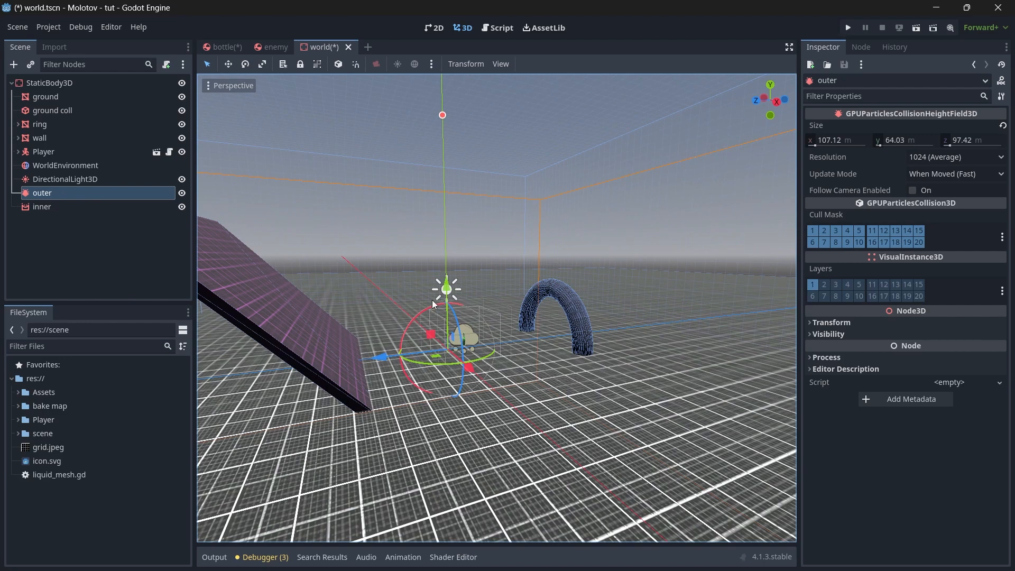
click(106, 207)
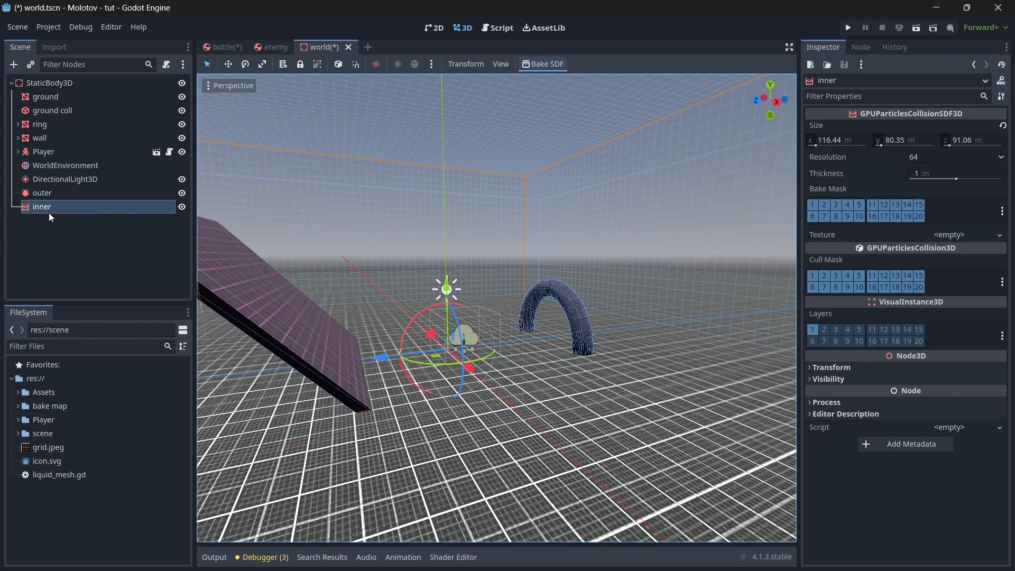
Bake the inner node's SDF texture to world.GPUParticlesCollisionSDF3D_data.exr in the bake map folder, and bake it once more
click(548, 64)
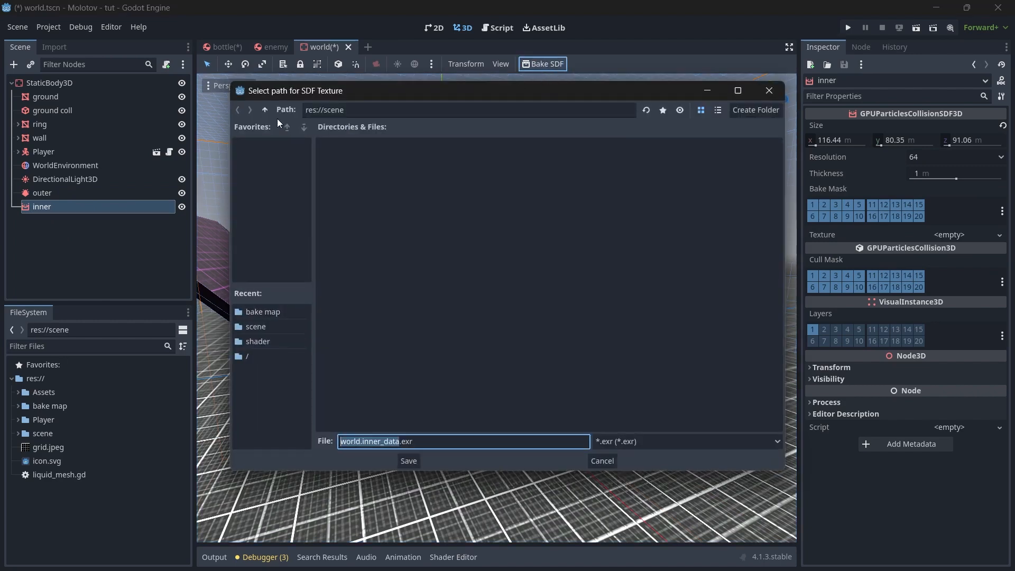
click(265, 109)
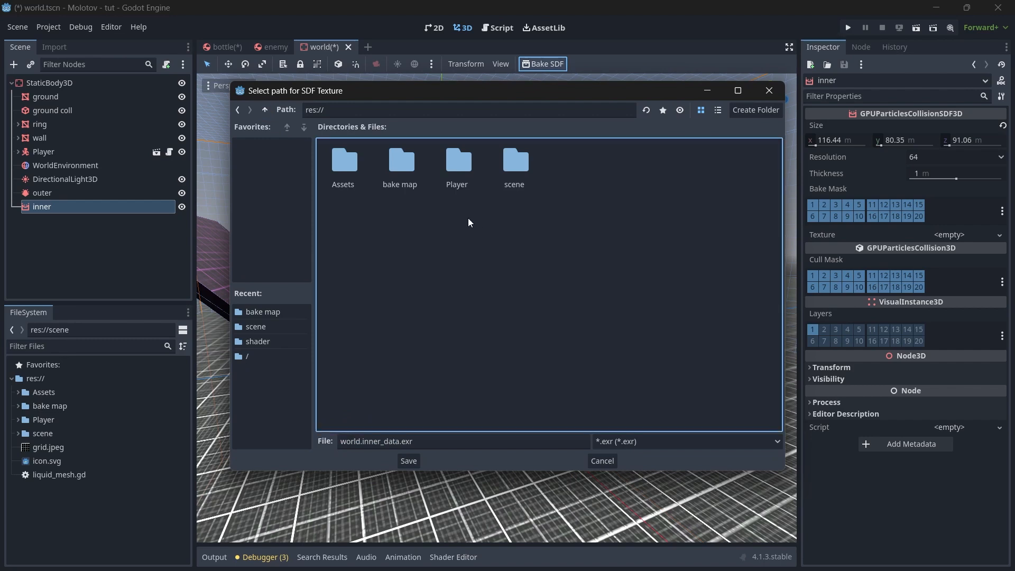
click(405, 168)
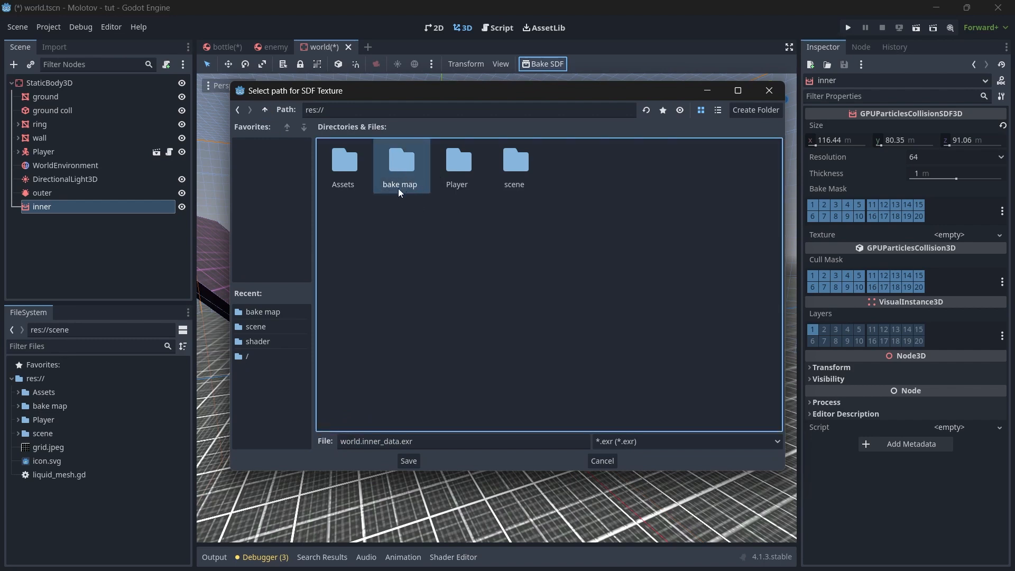
double_click(406, 167)
click(345, 171)
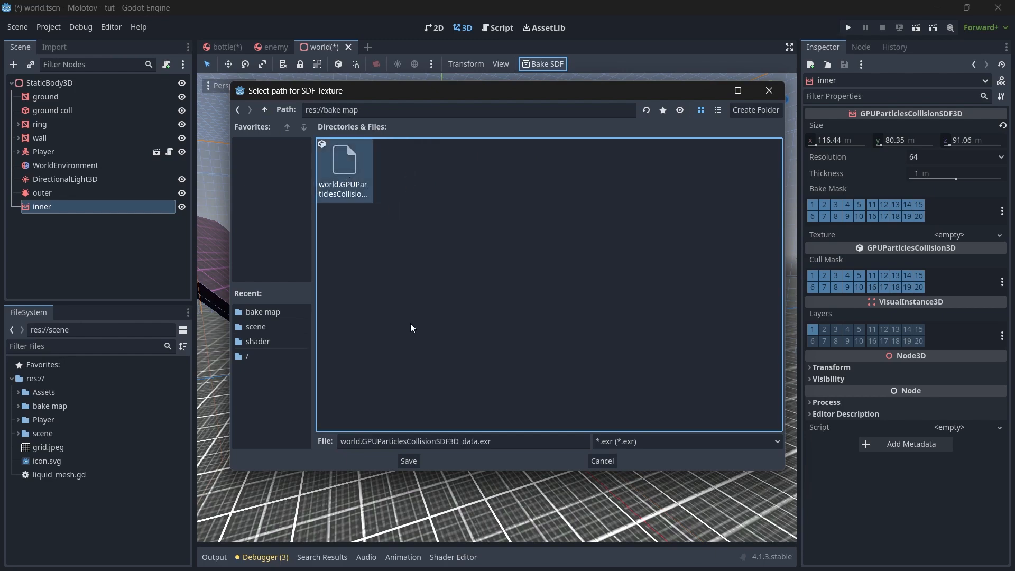
click(411, 462)
click(453, 297)
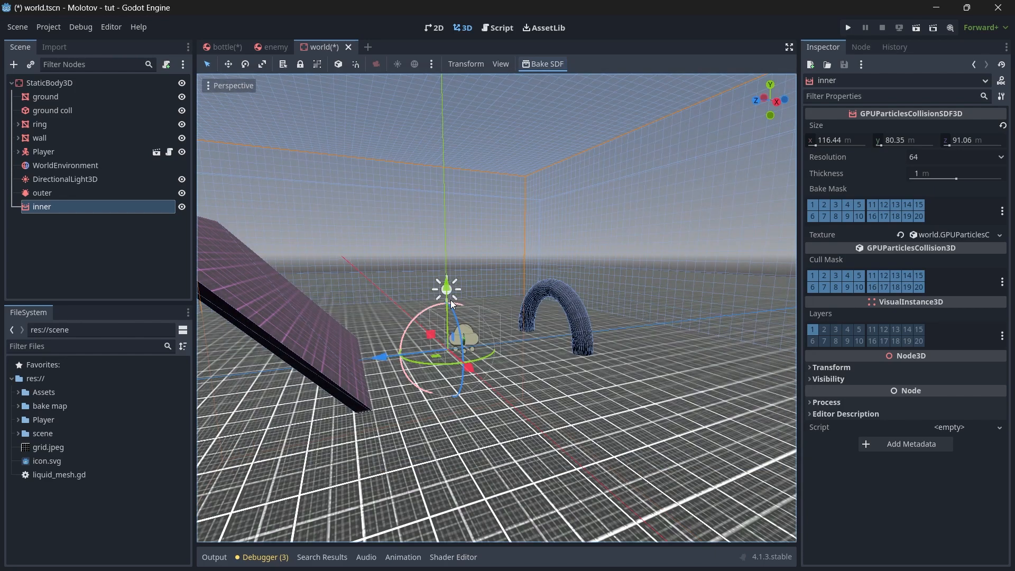
click(545, 64)
Run the world scene, throw Molotovs around the ring and slanted wall, examine the flames' collisions, and stop the scene
click(917, 28)
key(w)
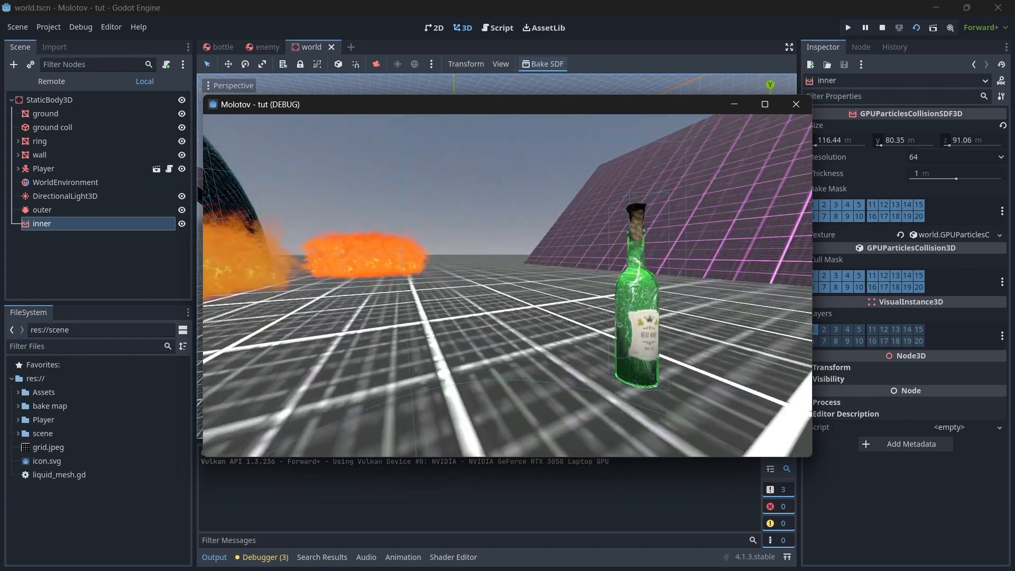
key(w)
key(w)
key(w)
key(w)
key(d)
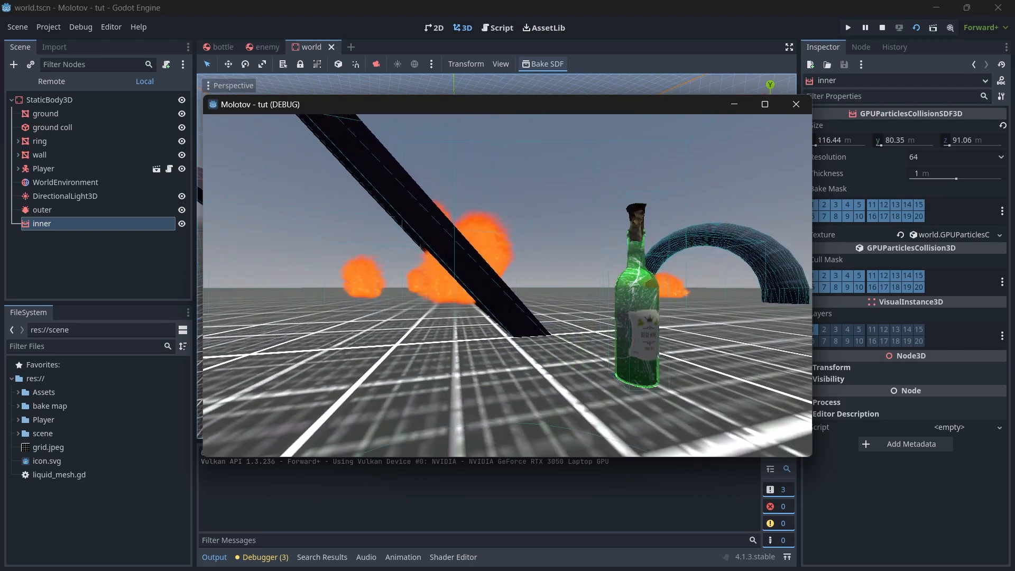
key(w)
key(w)
key(w)
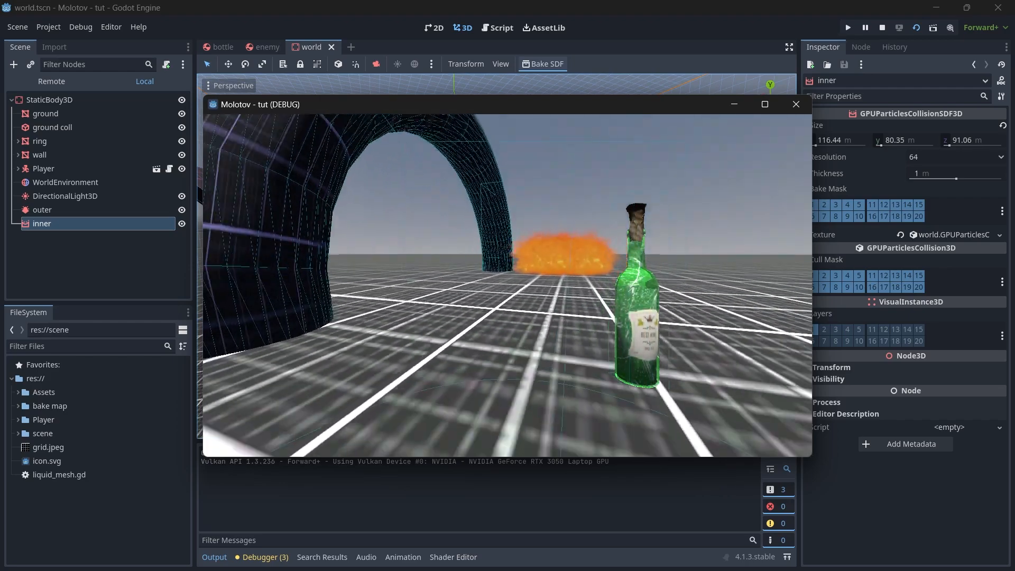
key(w)
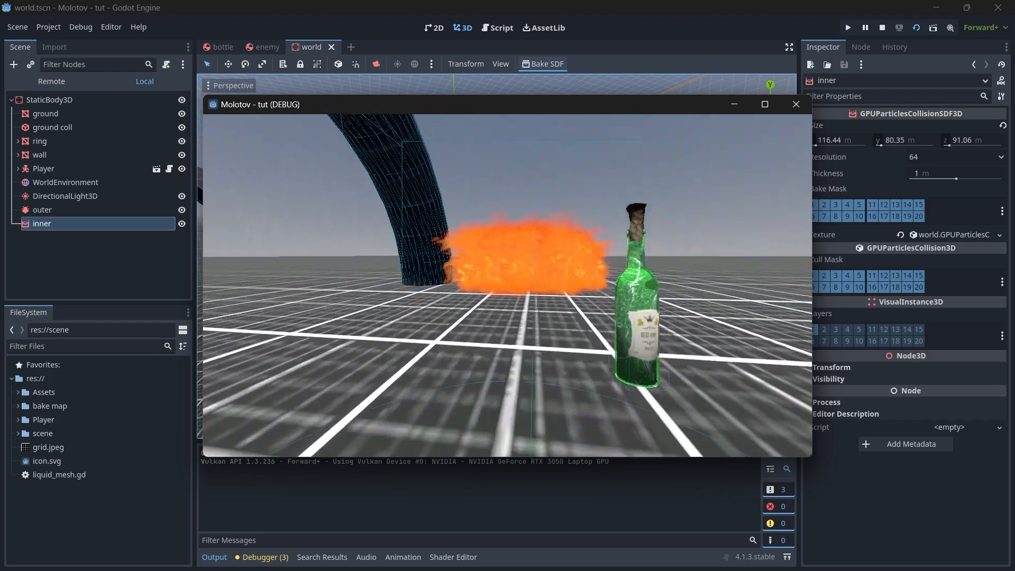
key(w)
key(F8)
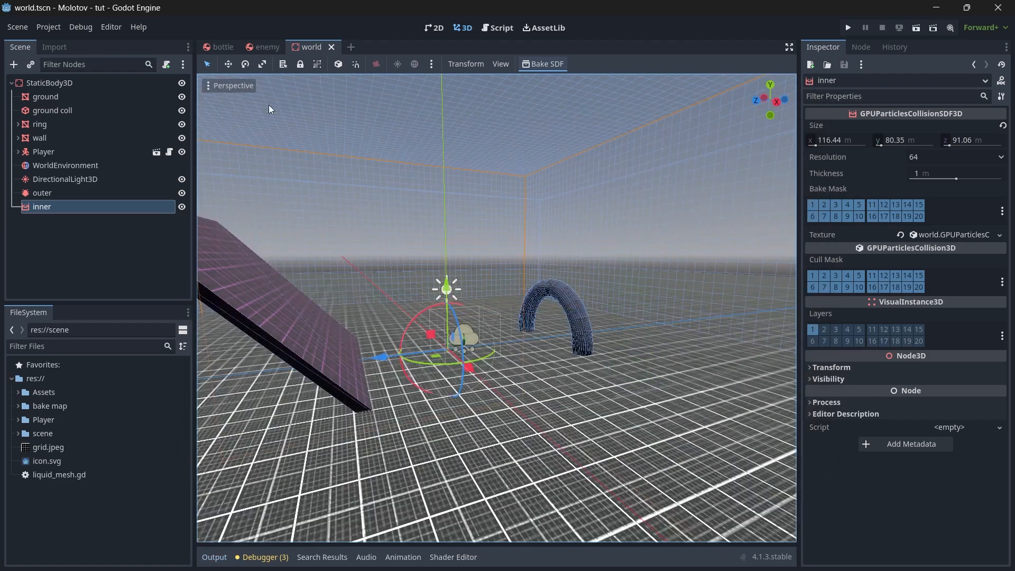
In the bottle scene, set Particle Scale X and Y to 1 in the fire particles' material override shader parameters
click(217, 46)
click(56, 126)
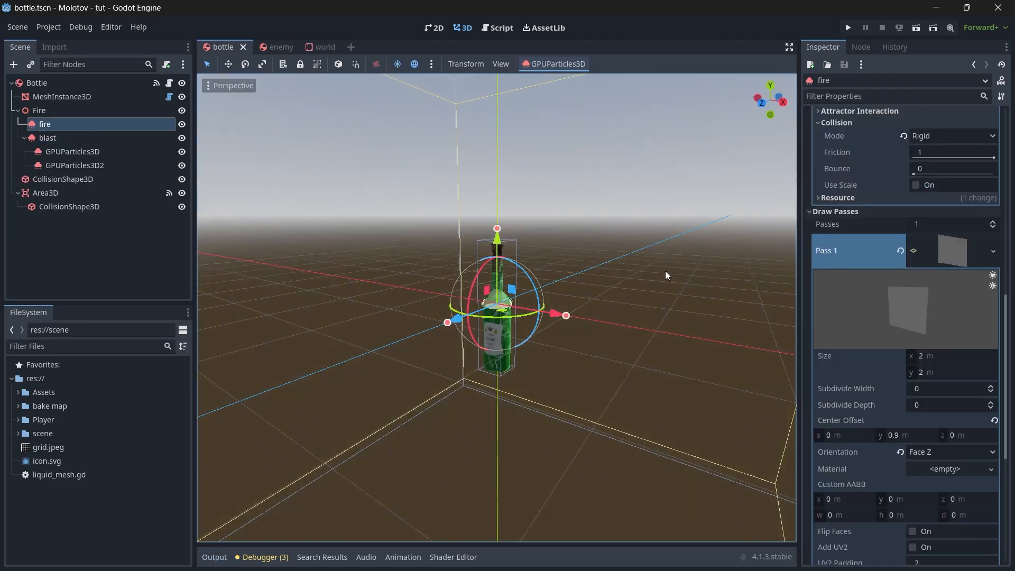
scroll(864, 337, down, 6)
scroll(861, 323, up, 6)
scroll(847, 351, down, 10)
click(941, 425)
text(1)
click(949, 438)
text(1)
key(Return)
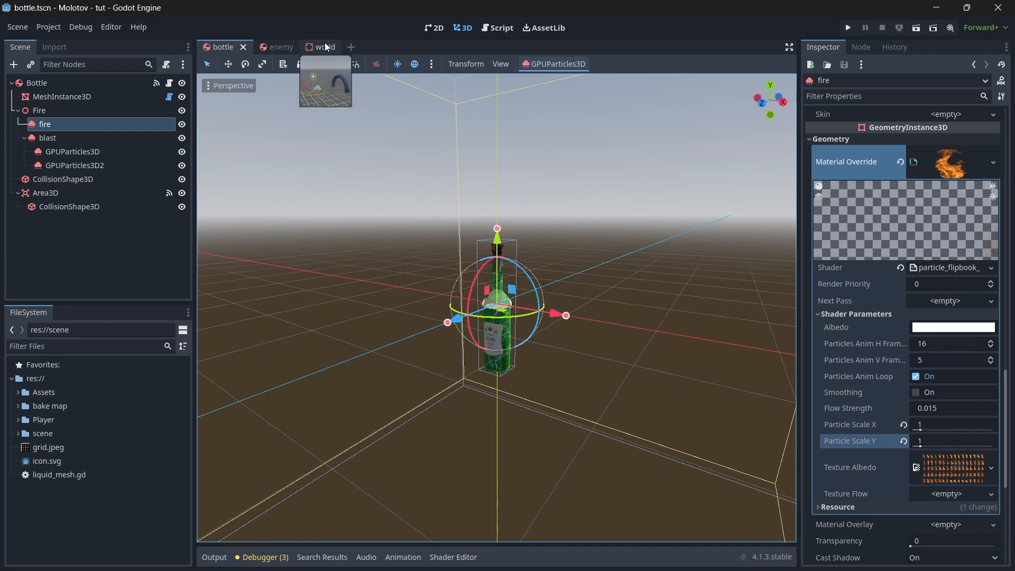
In the world scene, hide the outer height-field collision node and rebake the inner node's SDF texture
click(330, 47)
double_click(42, 193)
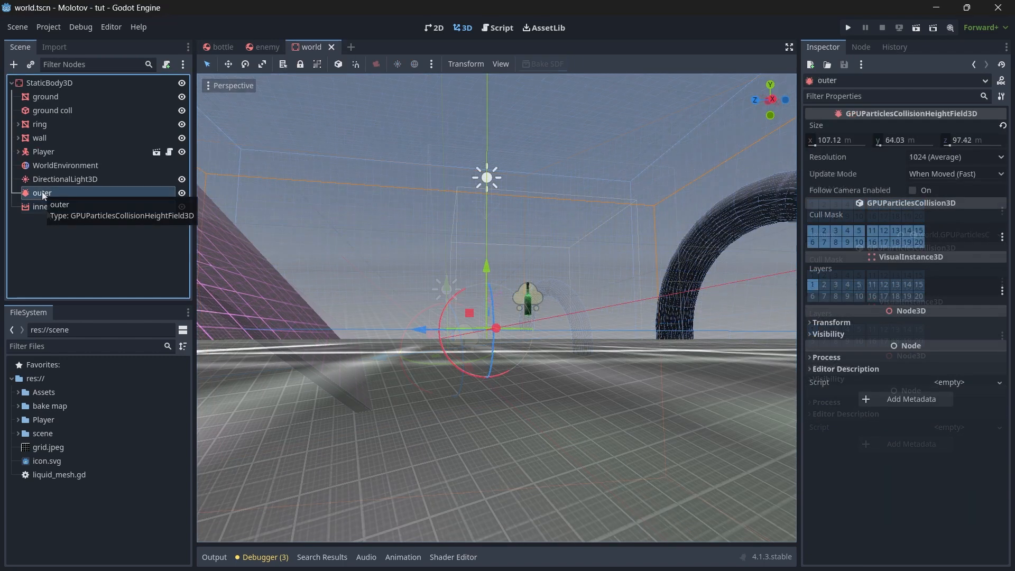
middle_drag(297, 217, 286, 255)
click(61, 205)
click(56, 195)
click(56, 207)
click(56, 195)
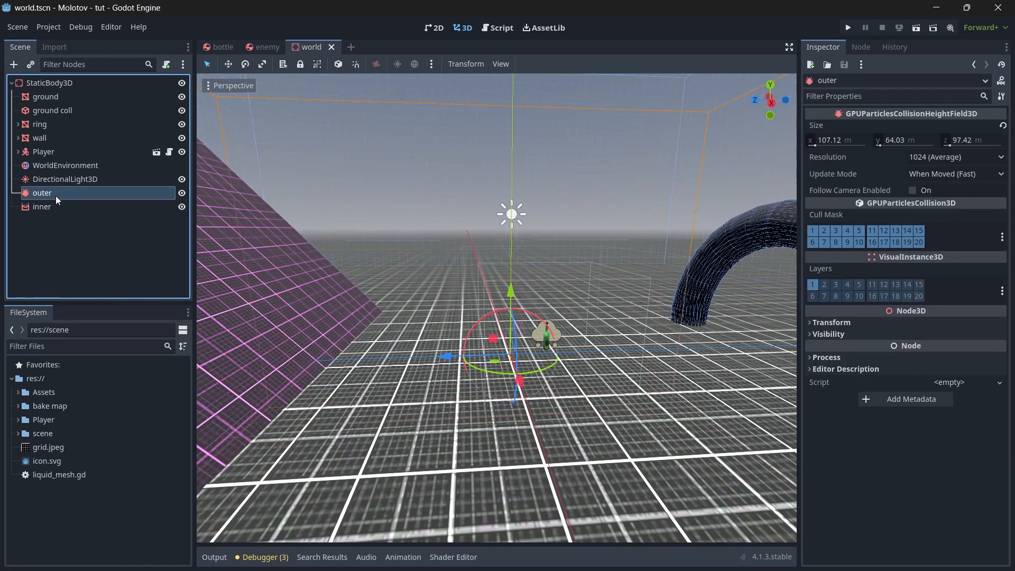
click(182, 192)
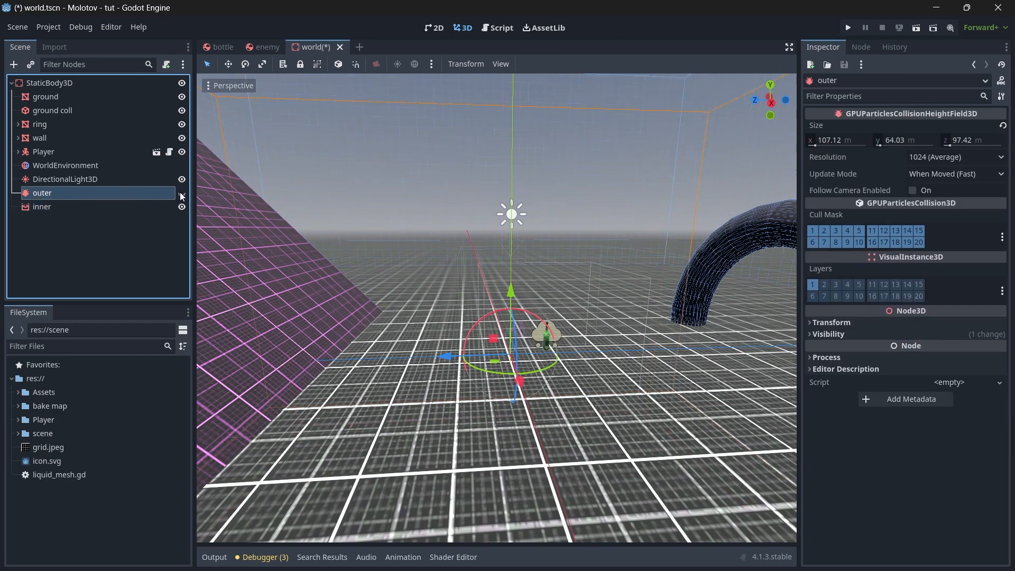
click(90, 205)
click(528, 66)
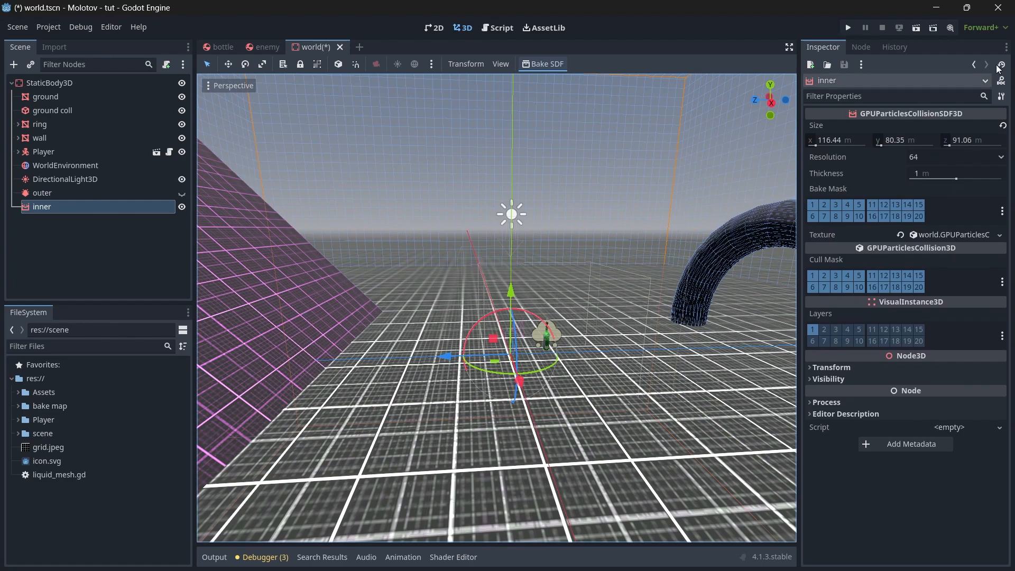
Run the scene, throw Molotovs at both sides of the slanted wall with only the inner collision active, and stop it
key(F5)
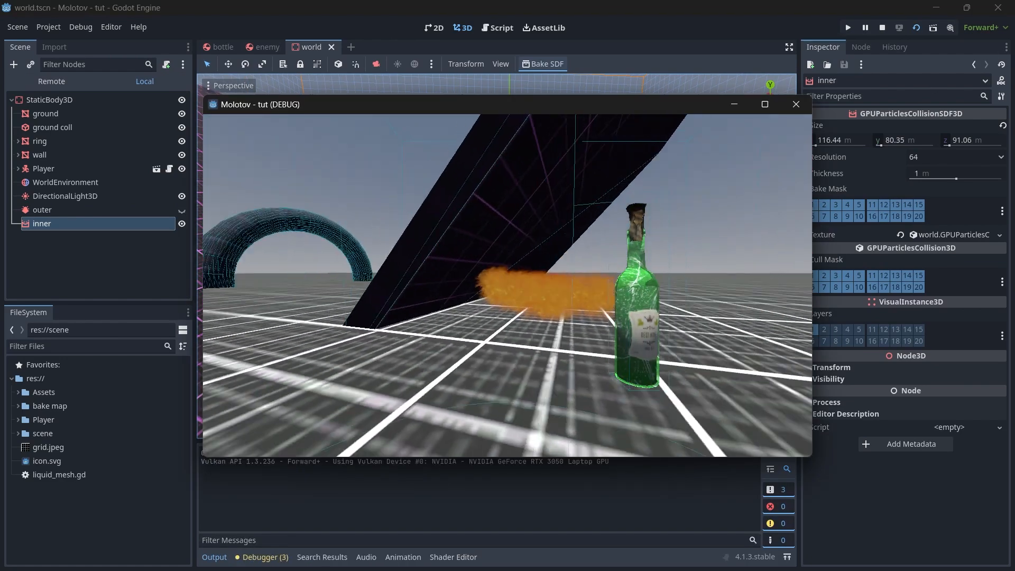
key(a)
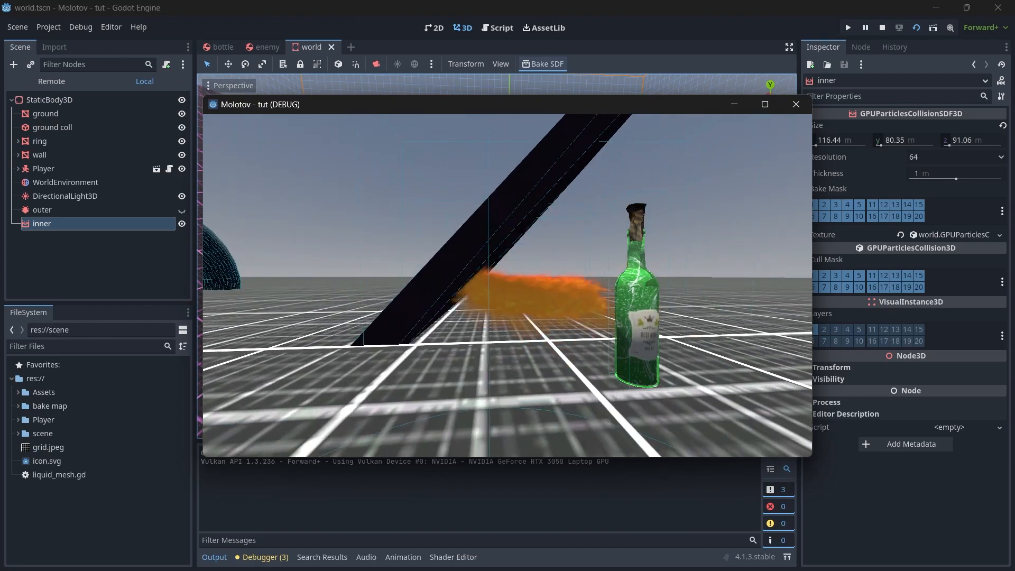
key(d)
key(a)
key(a)
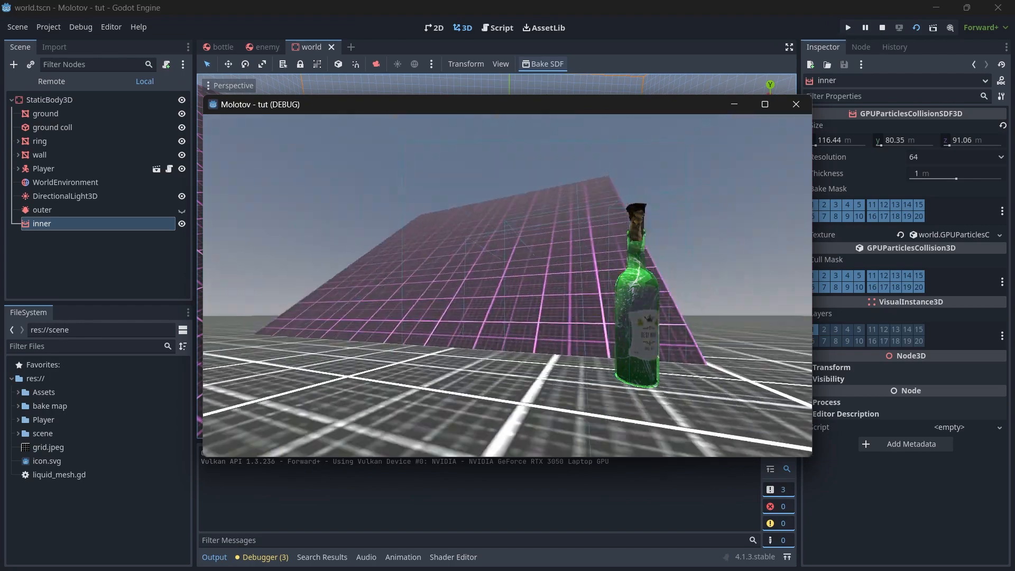
key(d)
click(508, 286)
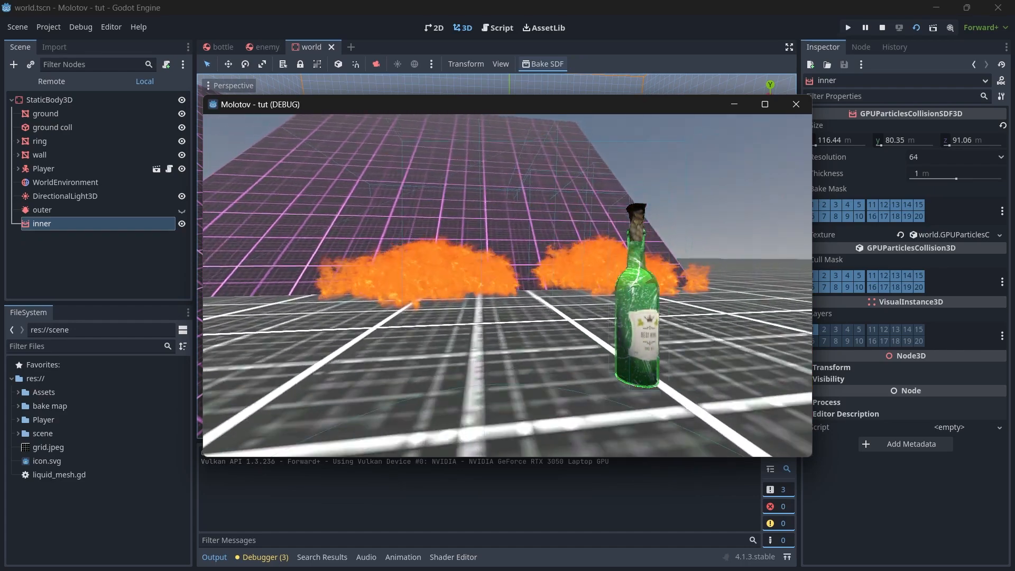
key(Escape)
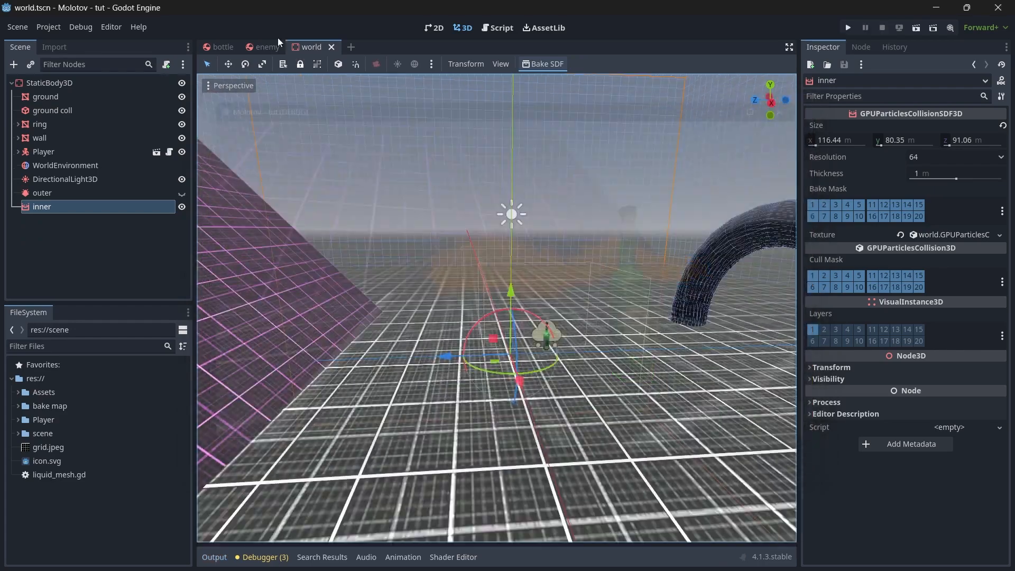
In the bottle scene, check the fire particles' Amount and save the scene
click(220, 47)
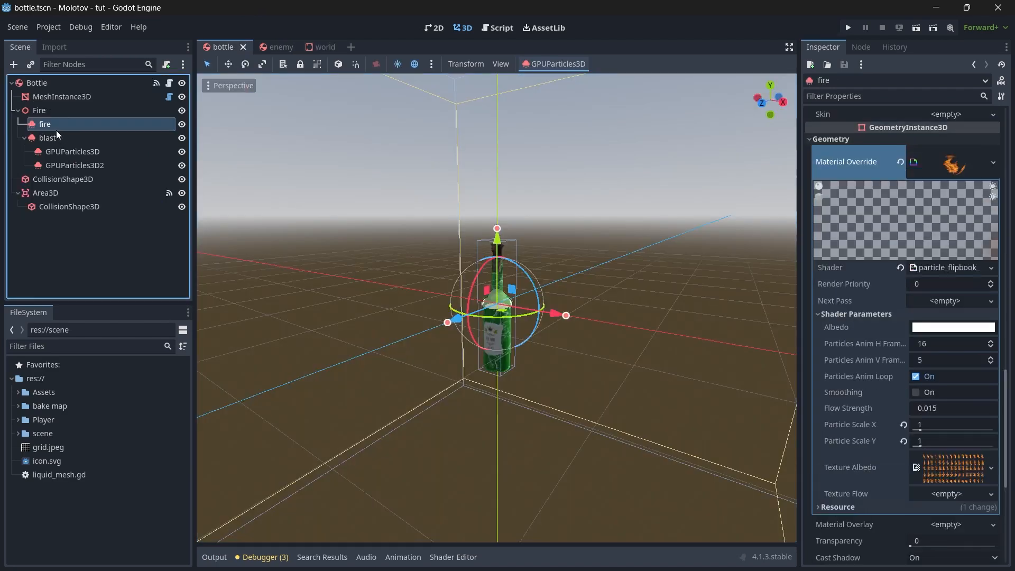
scroll(932, 196, up, 5)
scroll(932, 197, up, 15)
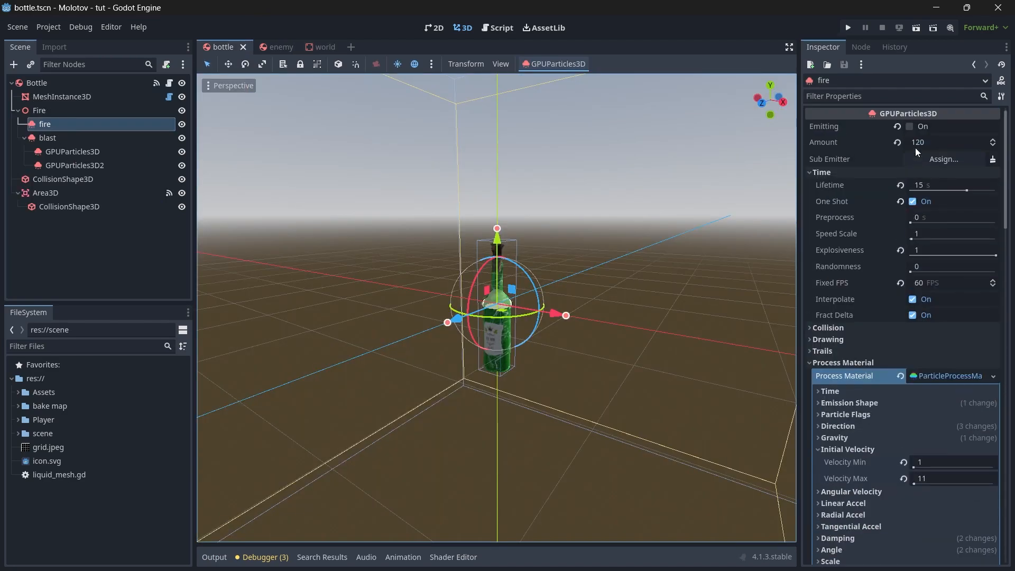
click(923, 142)
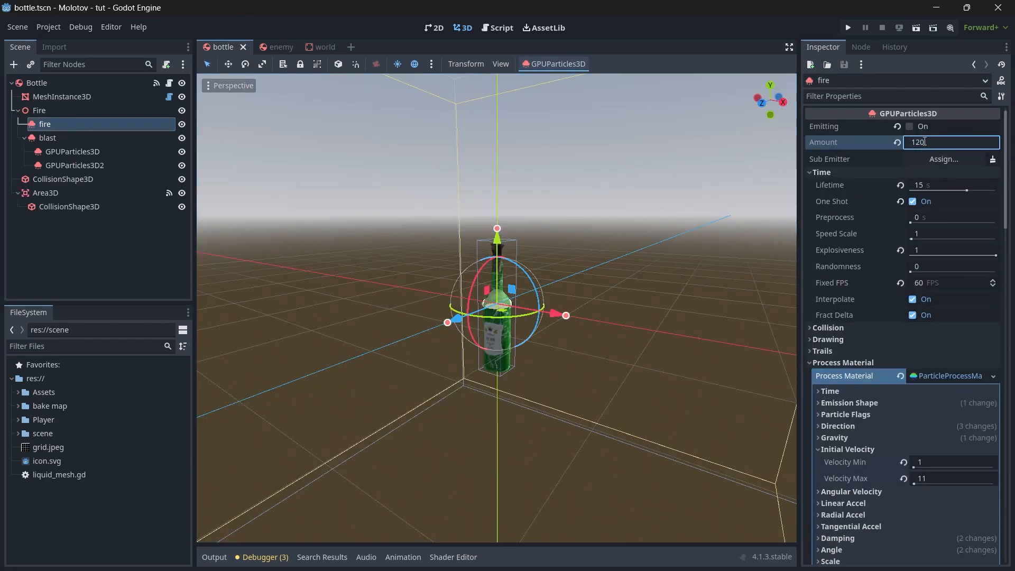
key(ctrl+s)
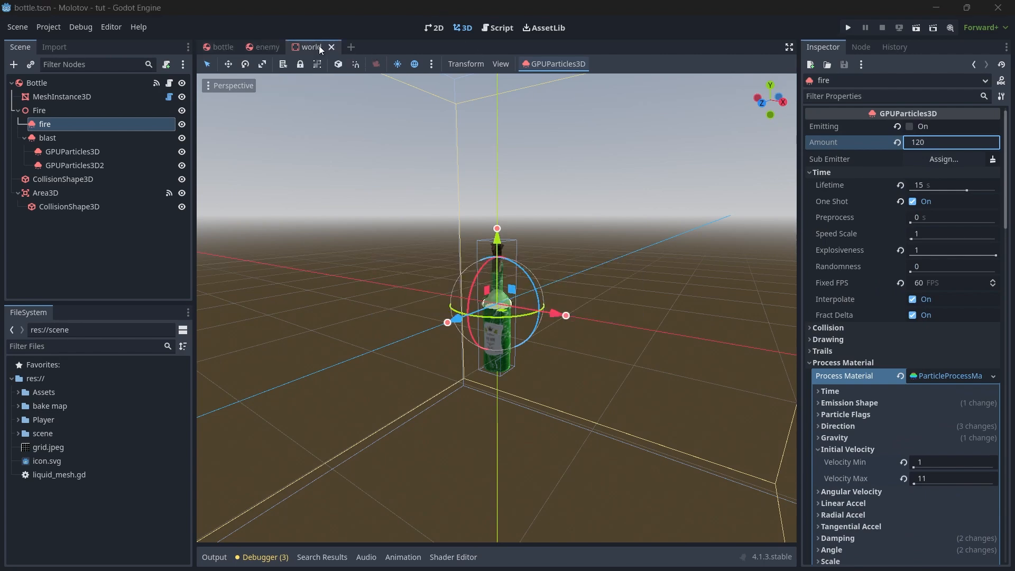
In the world scene, instantiate scene/enemy.tscn under the StaticBody3D root and move the enemy toward the slanted wall
click(319, 46)
click(68, 85)
key(ctrl+a)
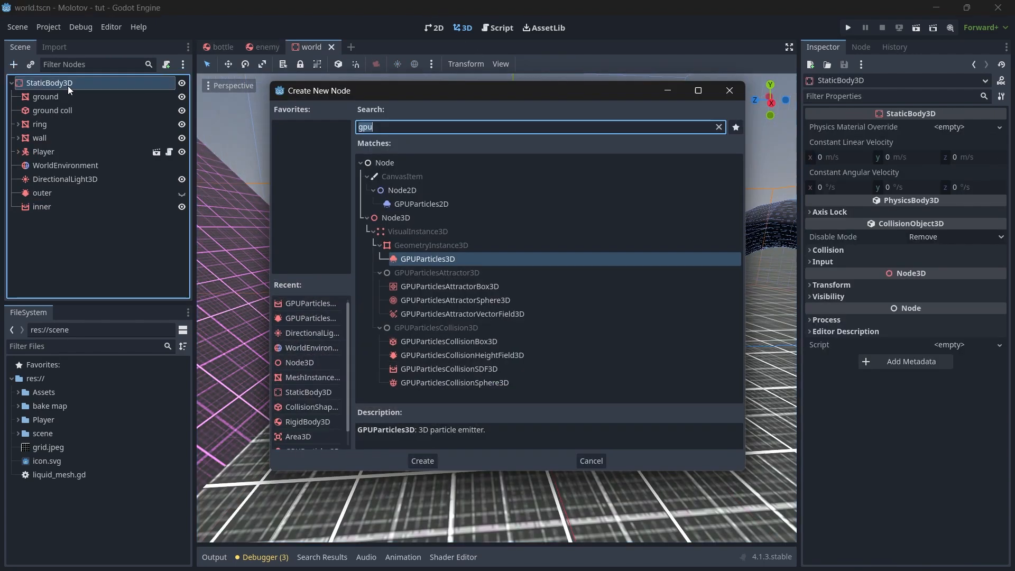
click(591, 461)
key(ctrl+shift+a)
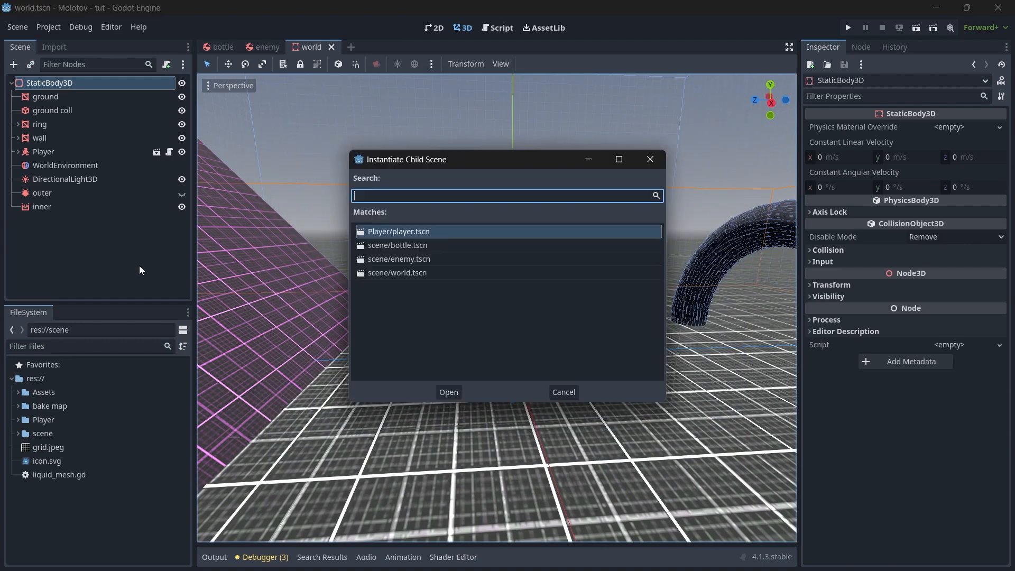
key(Down)
key(Return)
drag(452, 315, 358, 332)
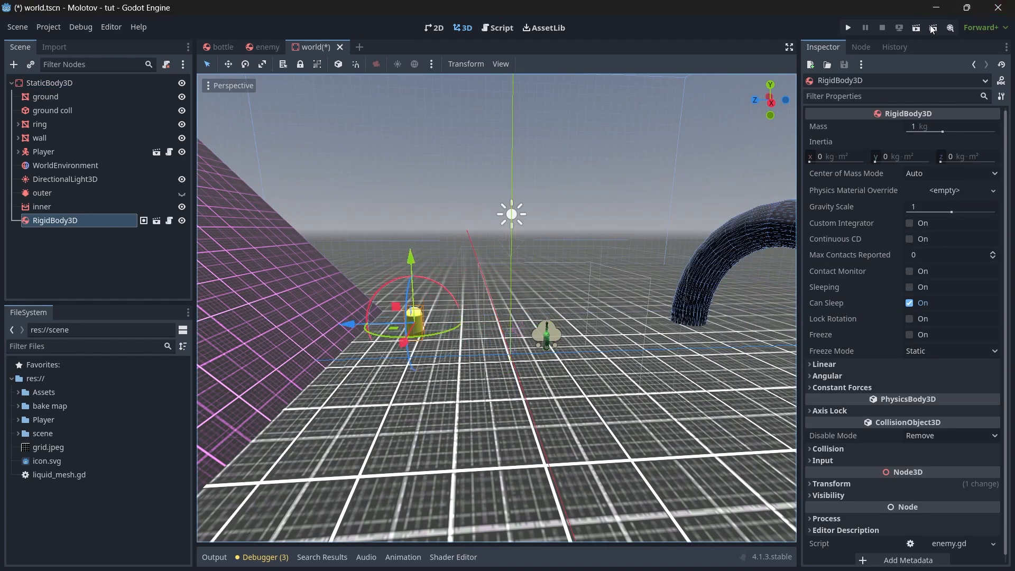
Run the world scene, throw a Molotov at the enemy in front of the slanted wall, and stop the scene
key(F6)
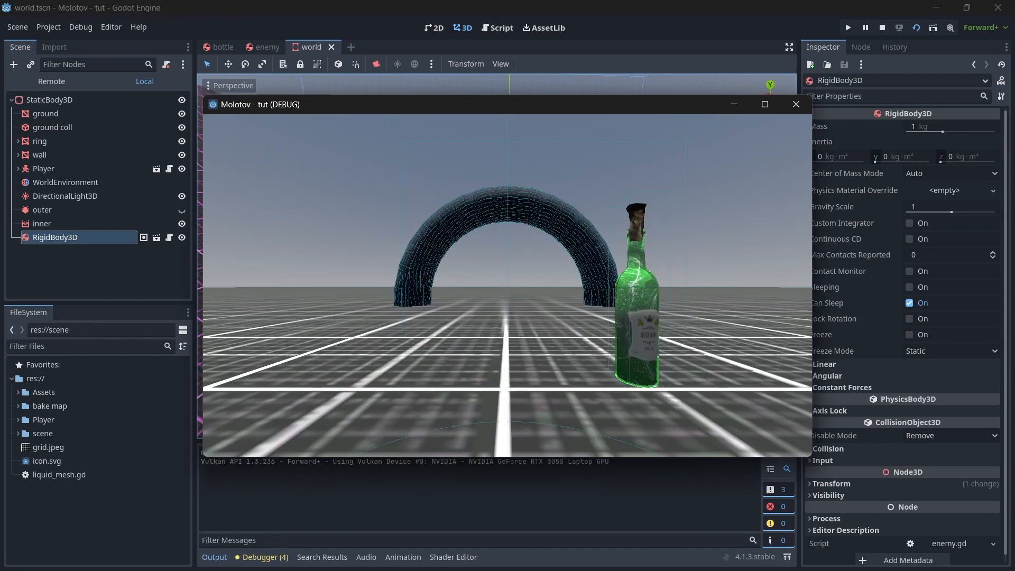
click(508, 285)
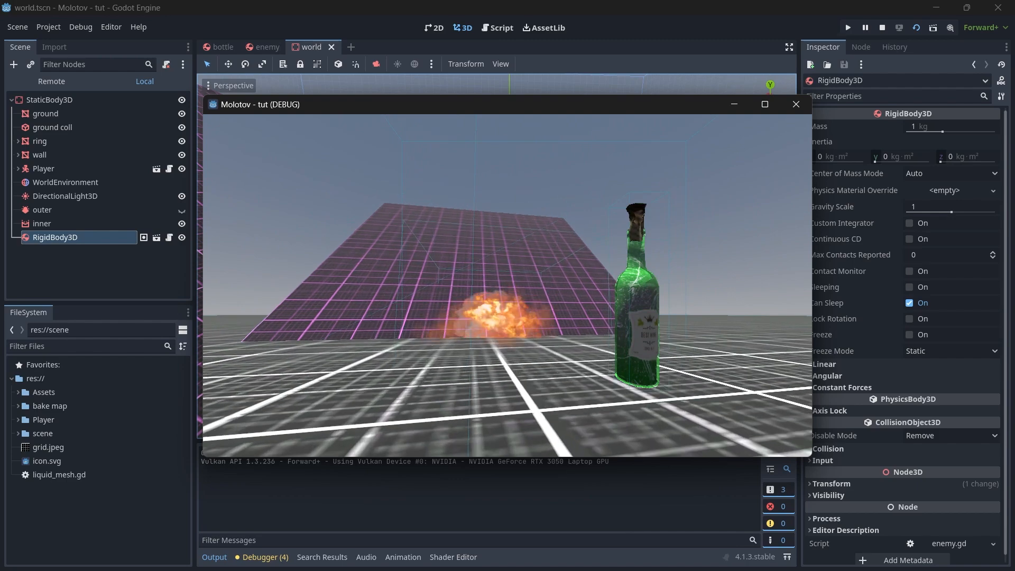
key(F8)
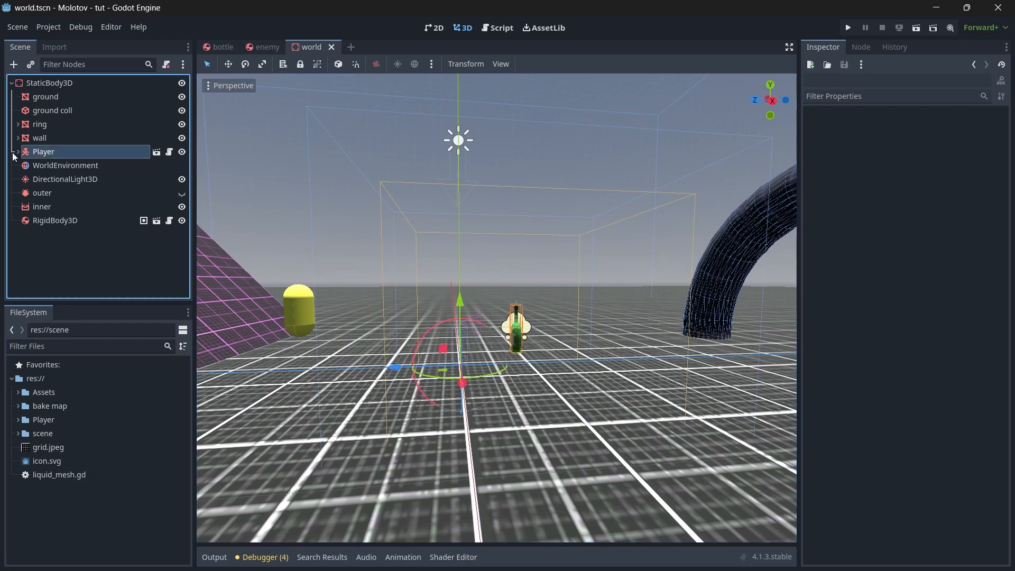
Inspect the Bottle held by the Player, and turn off Monitoring on the Area3D in the bottle scene
double_click(44, 152)
scroll(520, 304, down, 3)
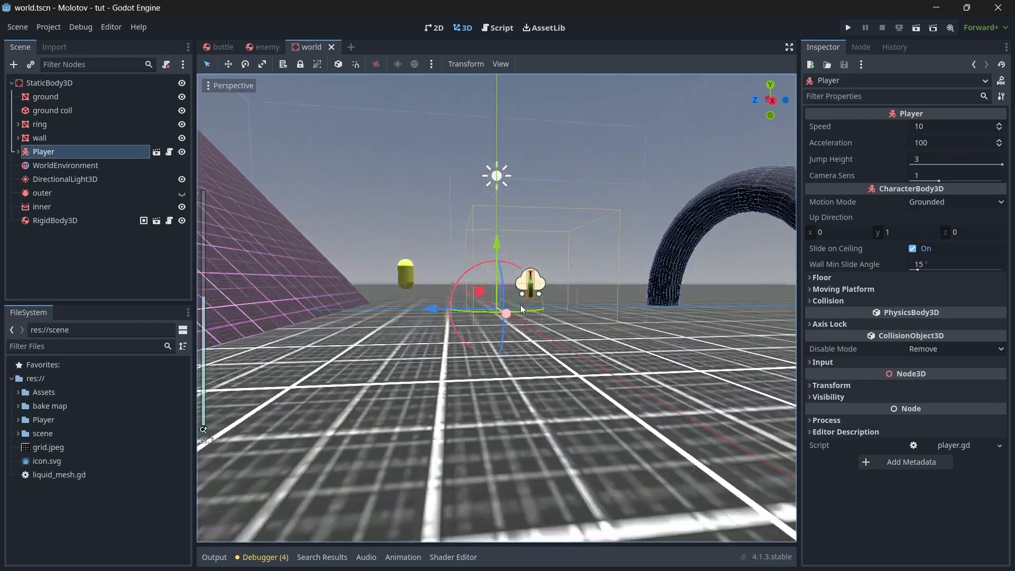
click(529, 286)
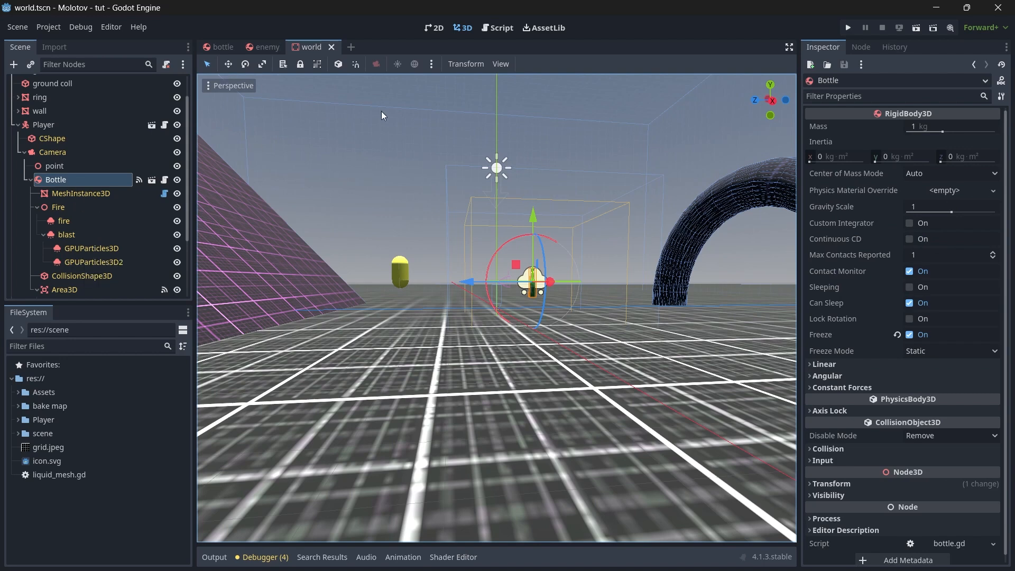
click(259, 45)
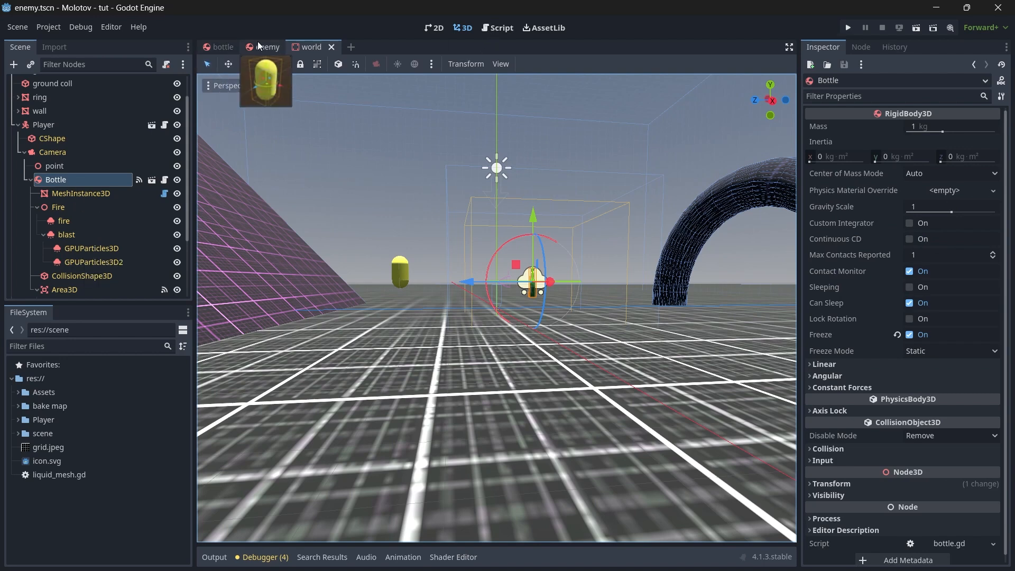
click(220, 46)
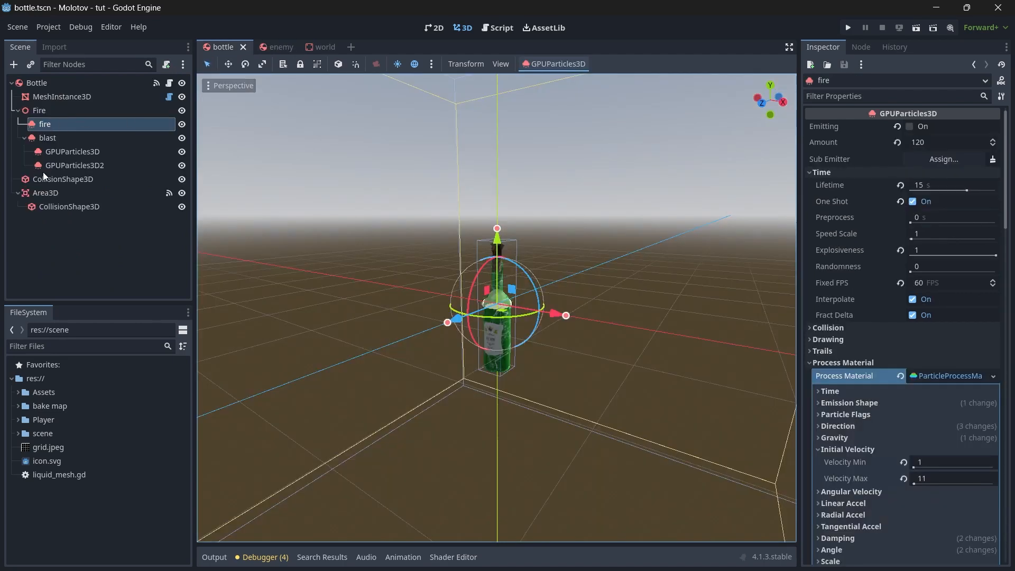
click(46, 193)
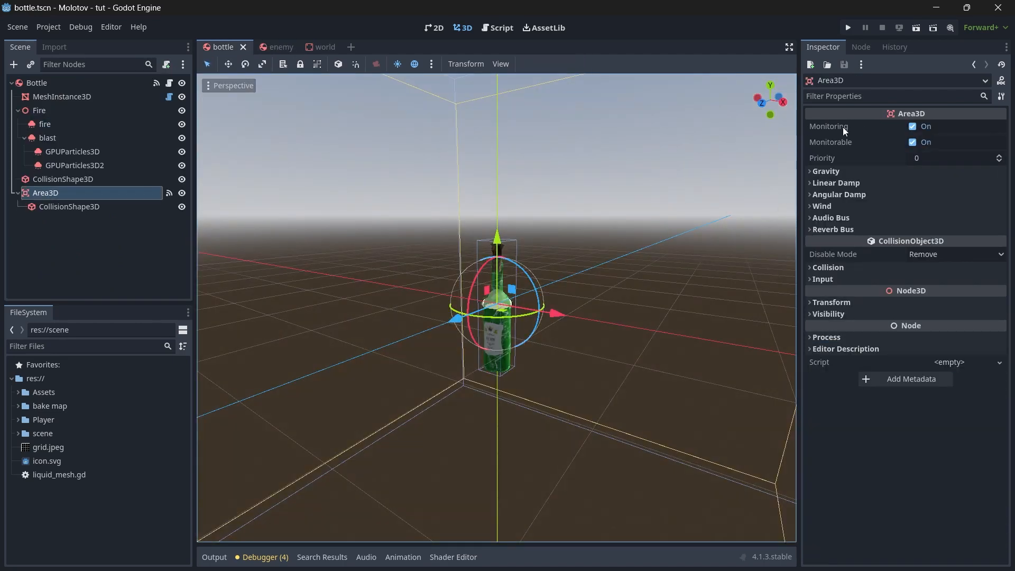
click(913, 127)
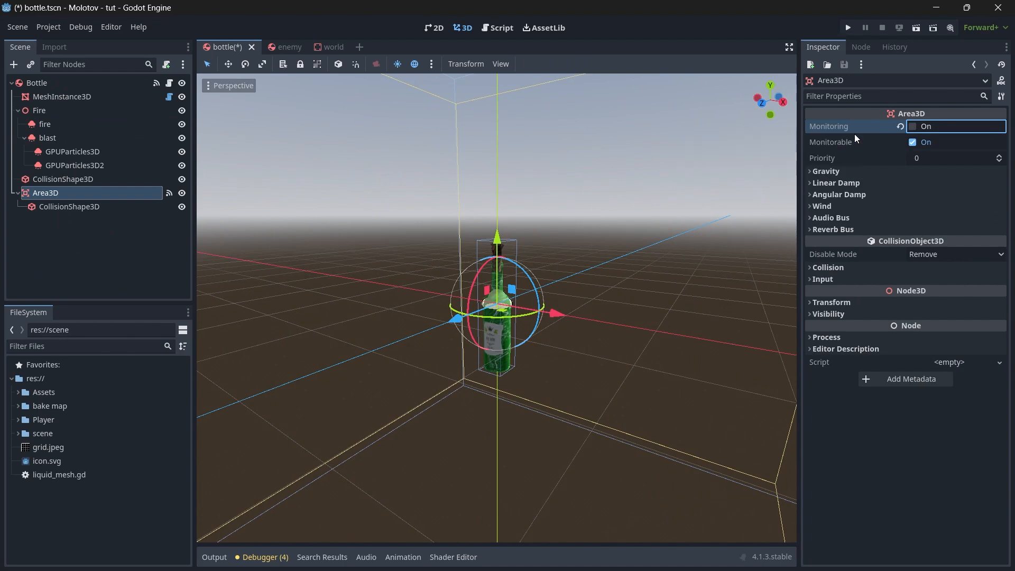
In bottle.gd, review and highlight the line $Area3D.monitoring = true inside _on_body_entered
click(497, 27)
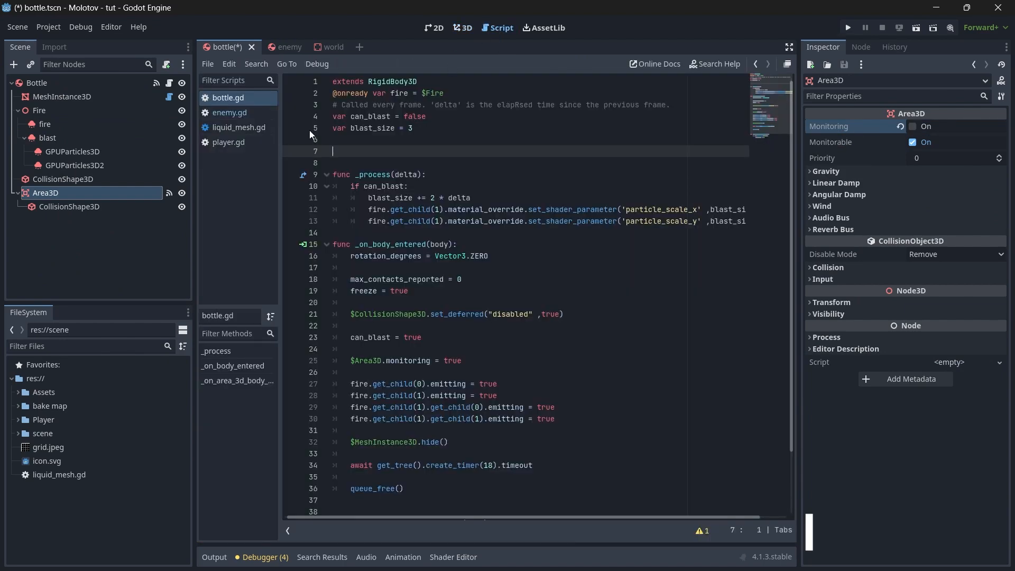
click(434, 351)
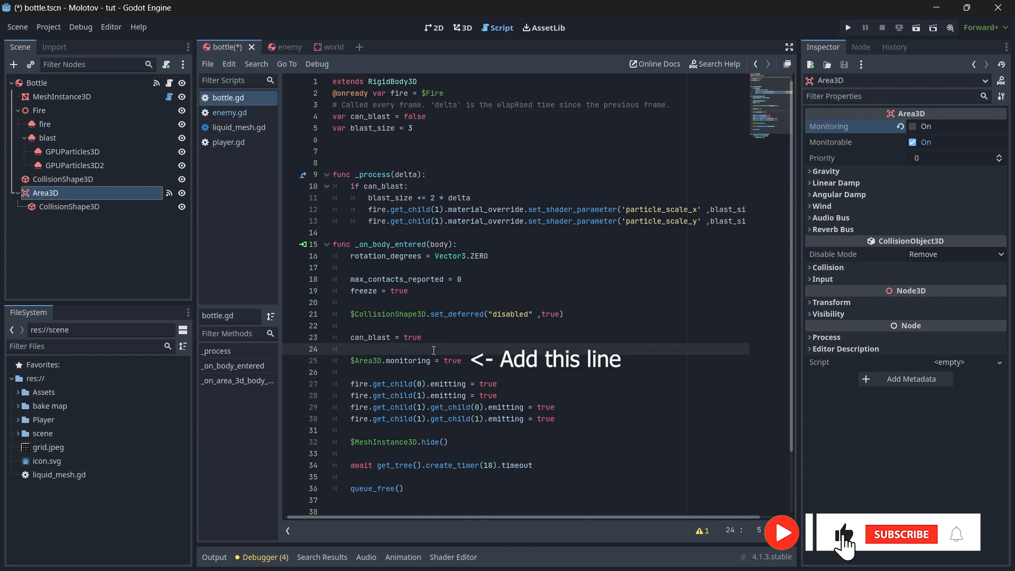
key(Down)
key(ctrl+shift+Right)
key(ctrl+shift+Right)
key(ctrl+shift+Right)
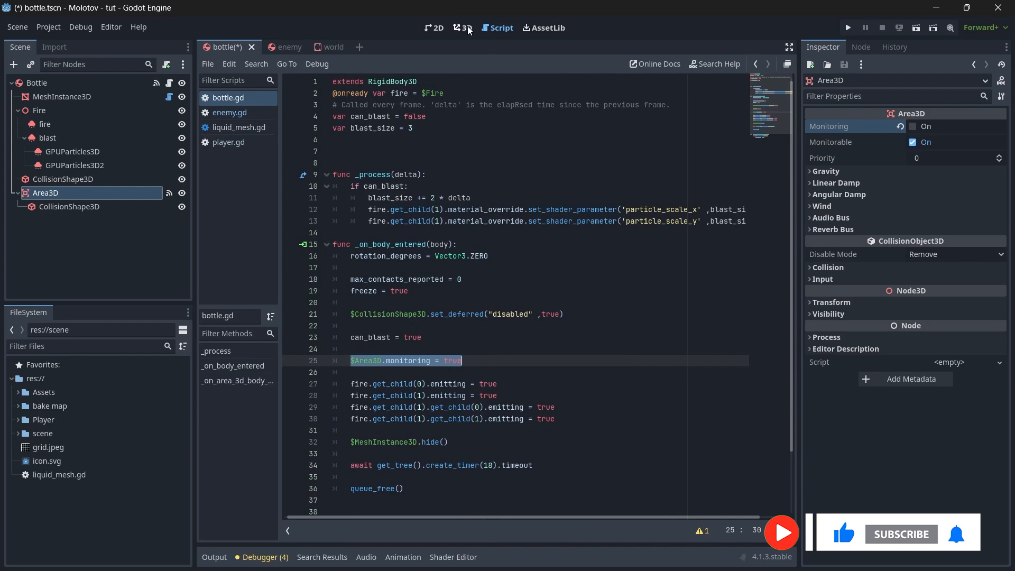
Run the world scene again, throw Molotovs near the enemy and on both sides of the slanted wall, and stop it
click(320, 50)
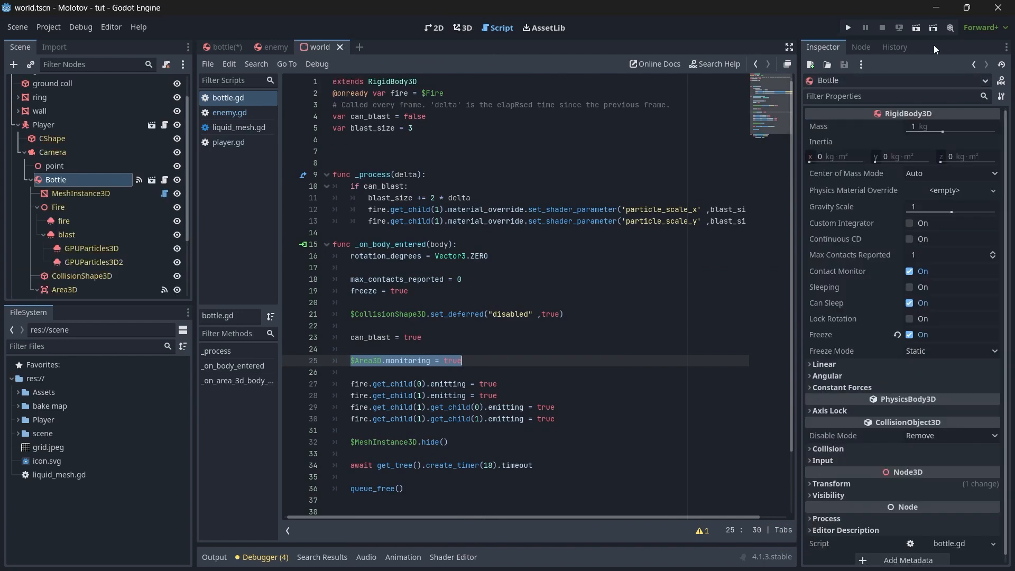
click(917, 27)
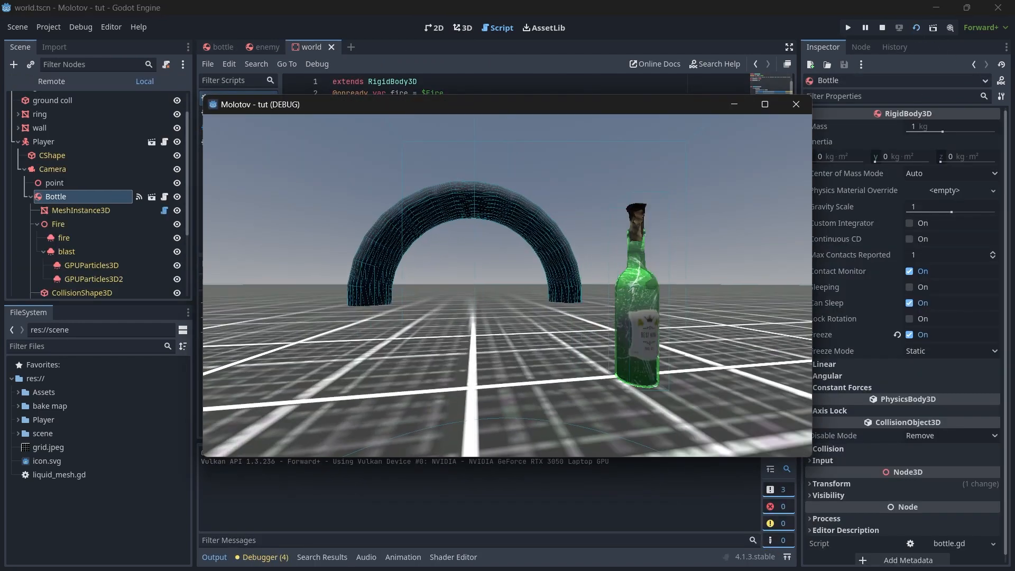
click(508, 285)
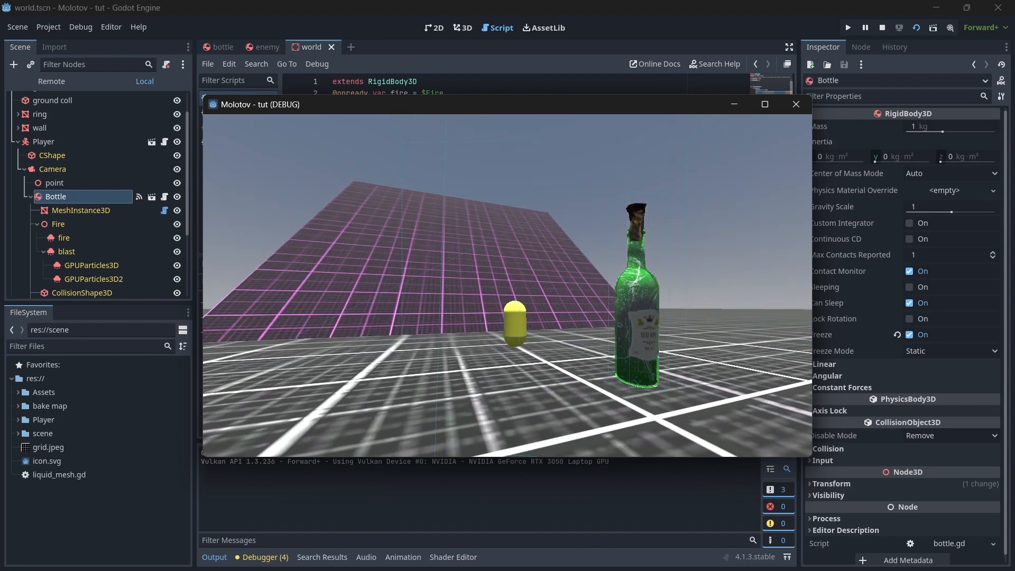
click(508, 286)
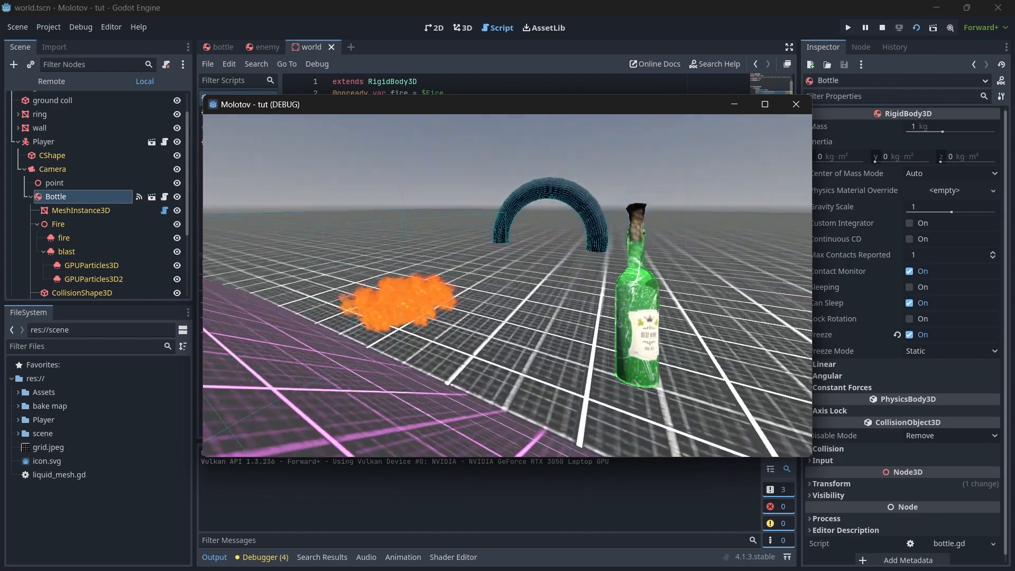
click(508, 285)
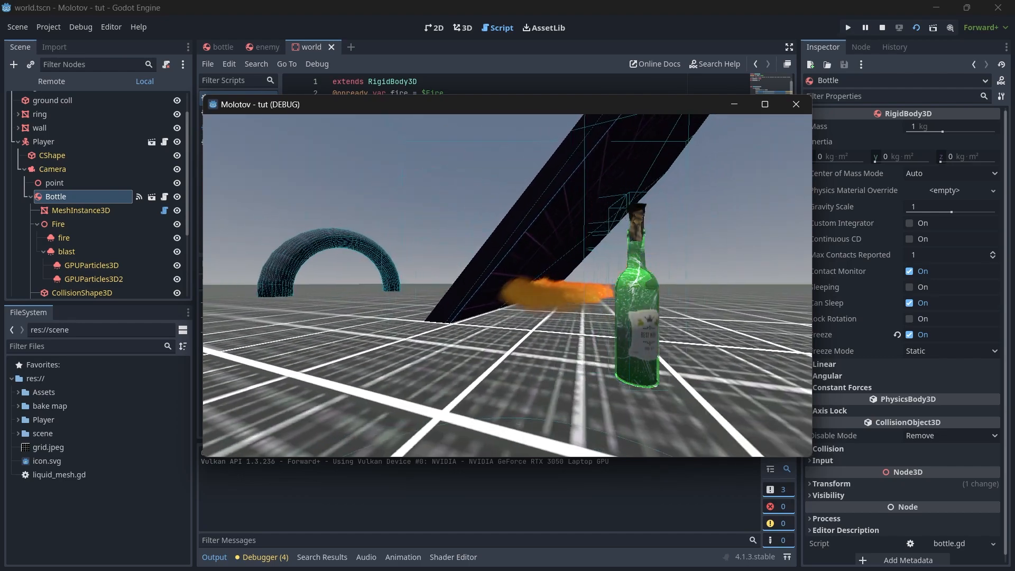
key(F8)
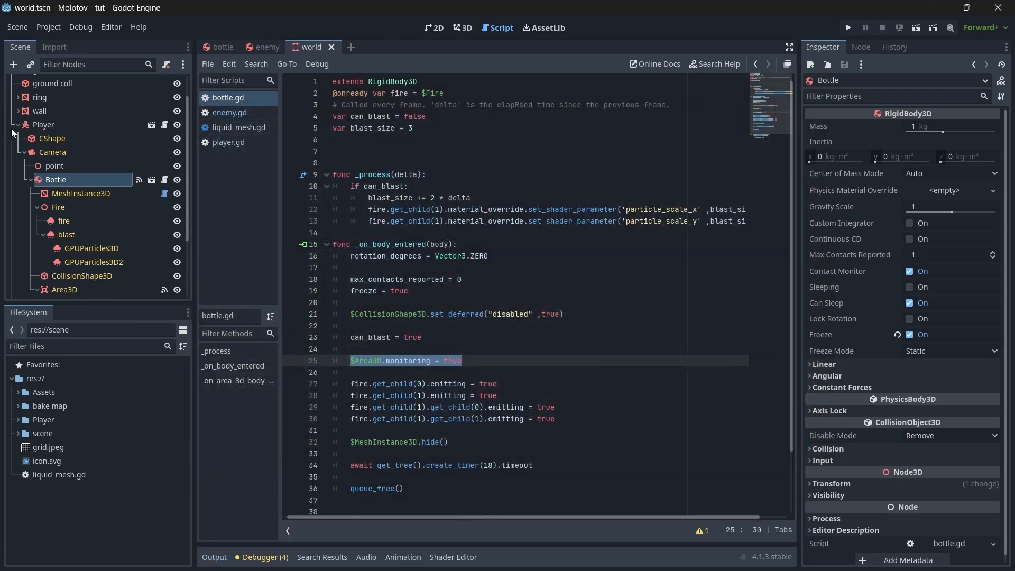
In the world's 3D view, hide the inner SDF collision node and show the outer height-field collision node
key(ctrl+F2)
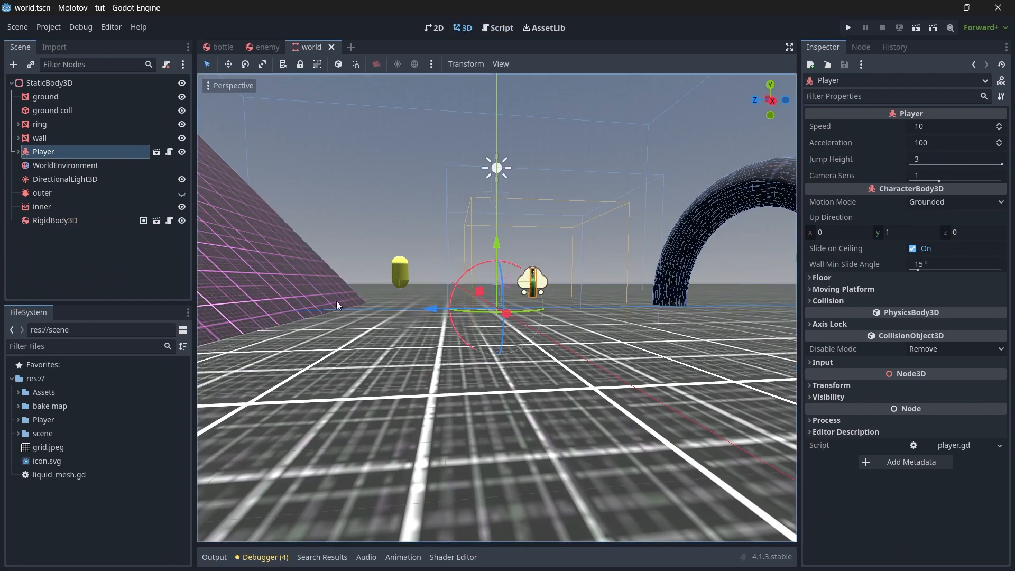
click(74, 206)
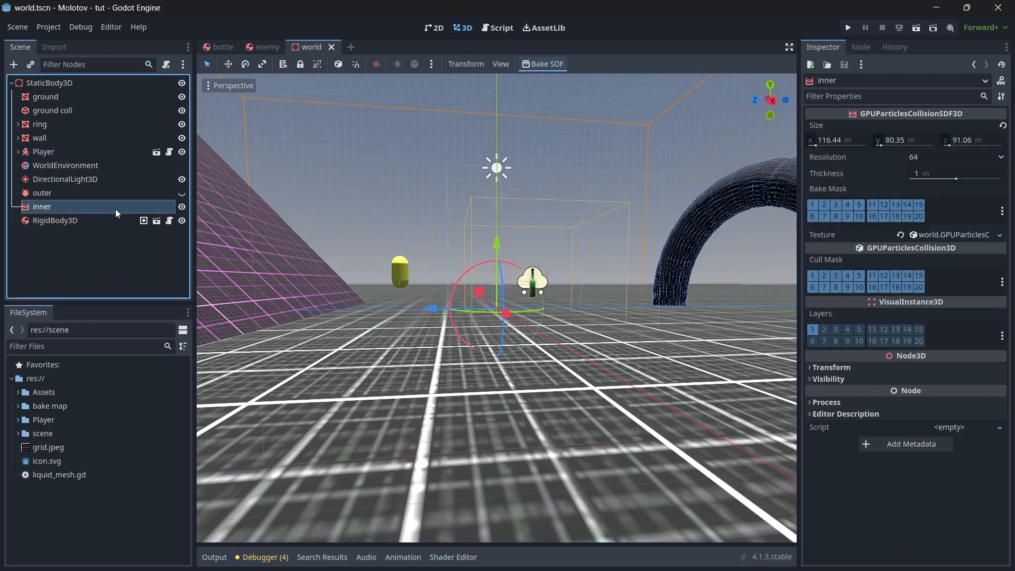
click(182, 207)
click(150, 193)
click(182, 195)
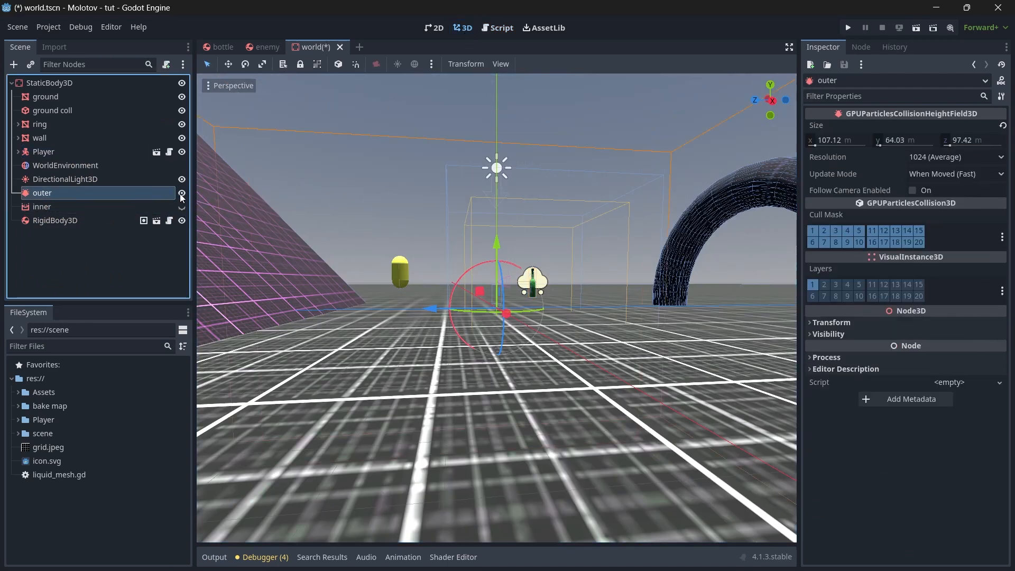
Examine the Resolution setting of the inner SDF collision node and clear the selection
click(55, 211)
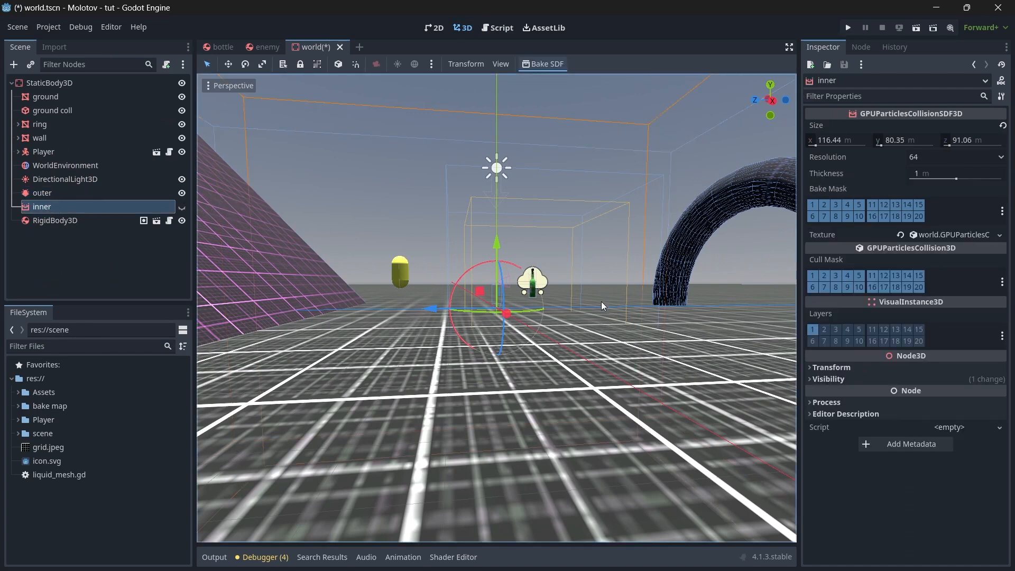
click(922, 159)
click(915, 160)
click(922, 161)
click(877, 160)
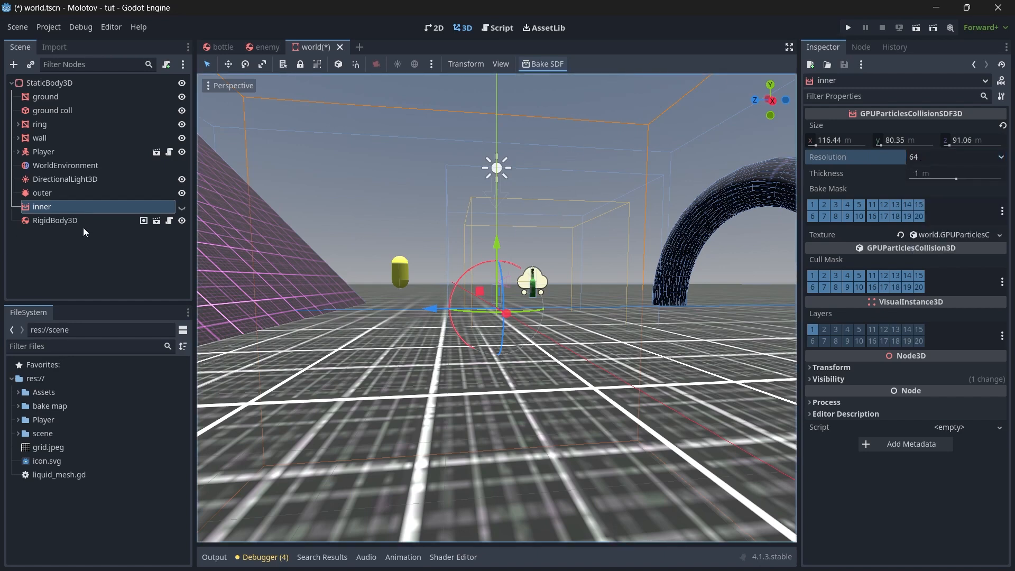
click(147, 198)
click(125, 202)
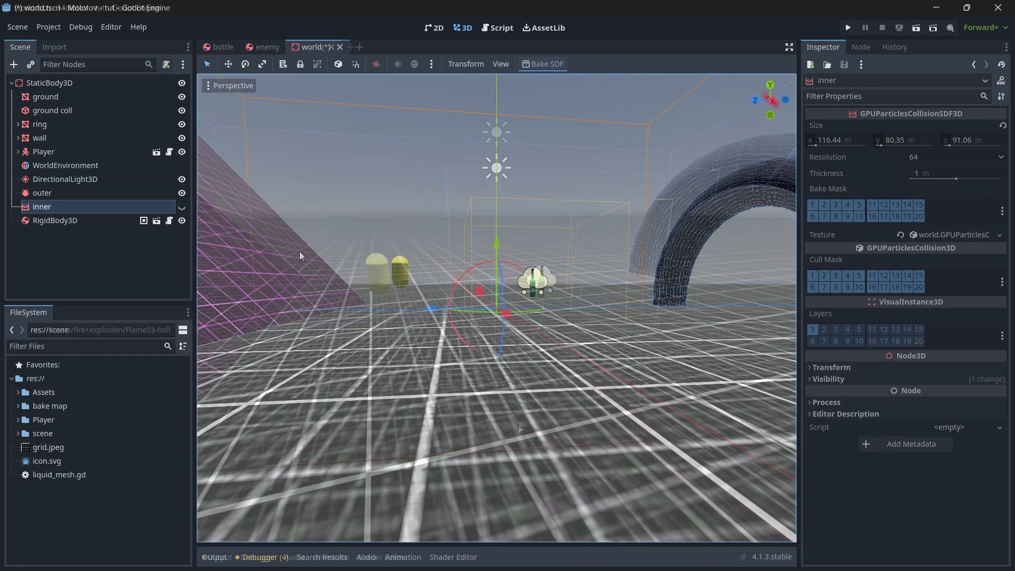
click(519, 424)
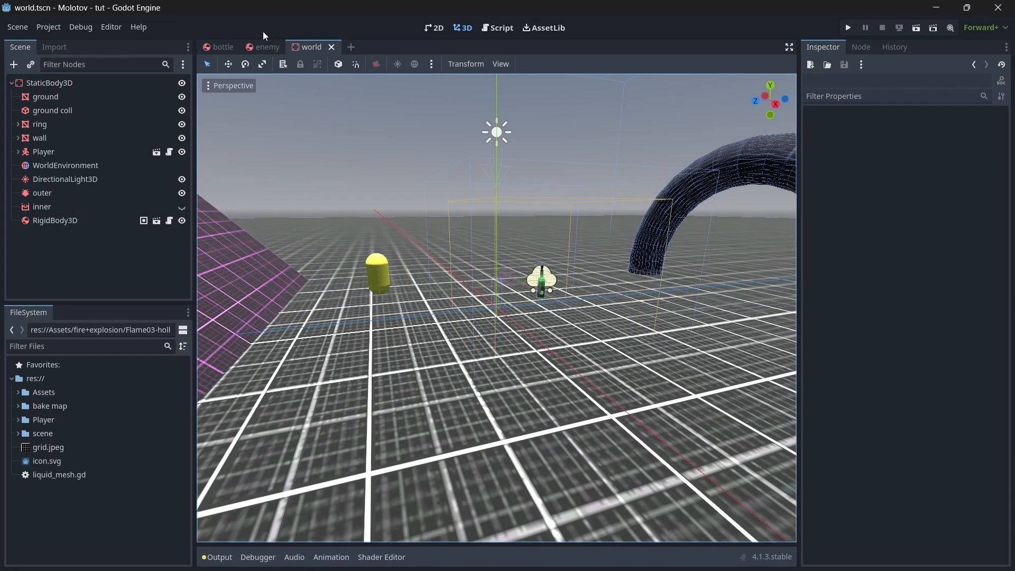
In the bottle scene, add a GPUParticles3D node as a child of the bottle's MeshInstance3D
click(216, 48)
scroll(469, 284, up, 6)
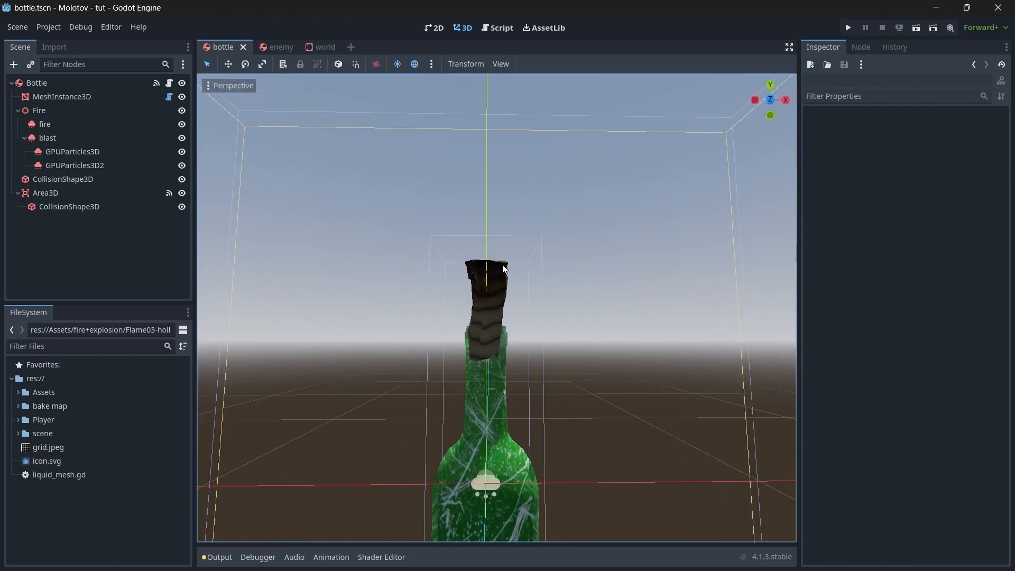
click(90, 100)
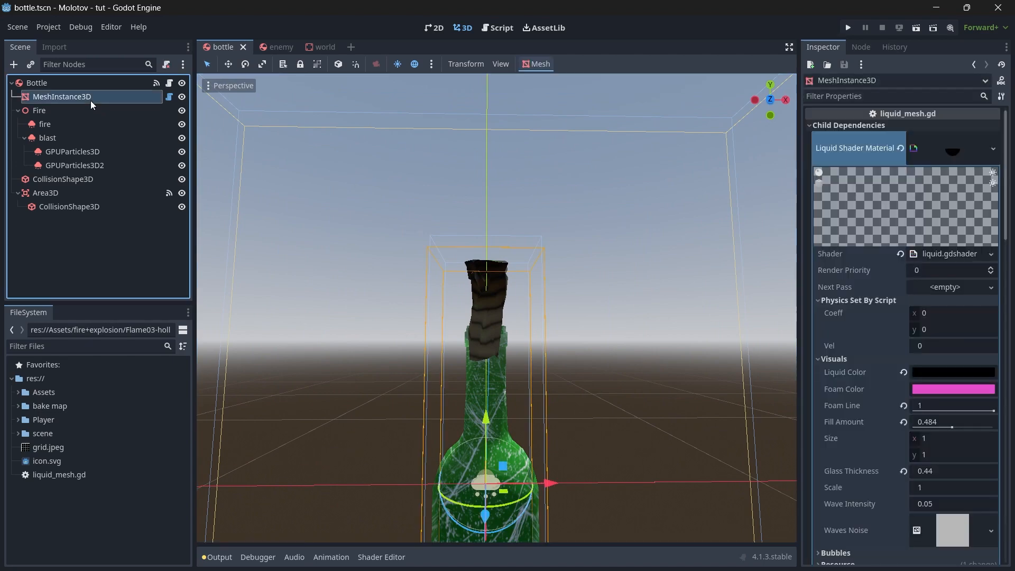
key(ctrl+a)
text(gpu)
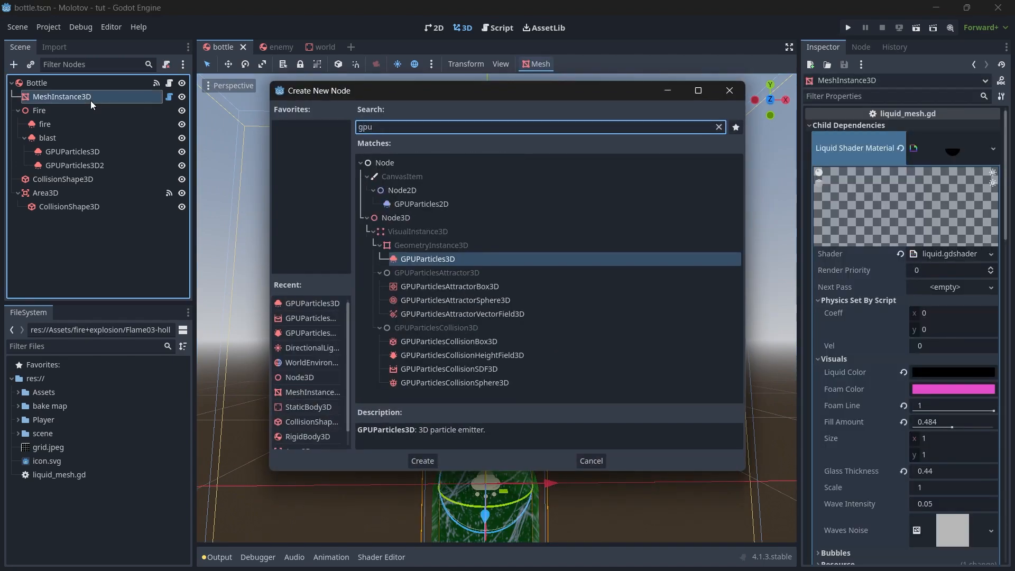
key(Return)
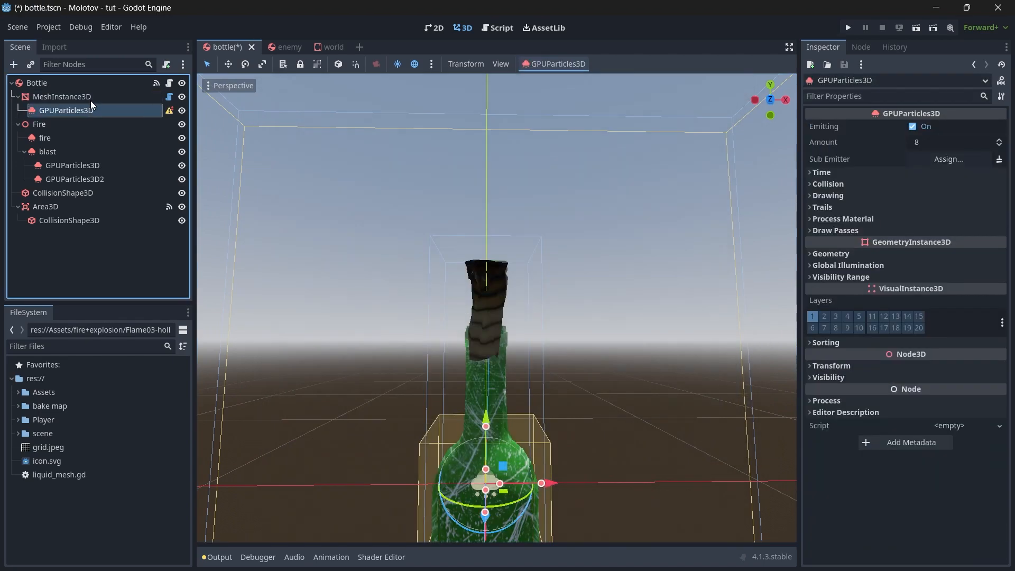
Give the new particle node a new ParticleProcessMaterial and set its Y gravity to 0
click(875, 218)
click(949, 231)
click(949, 265)
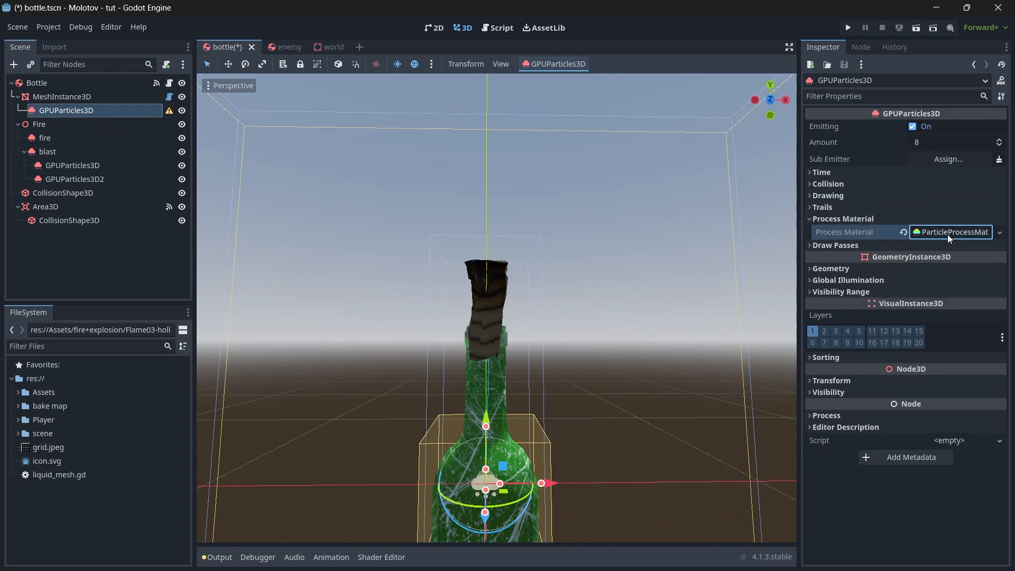
click(948, 234)
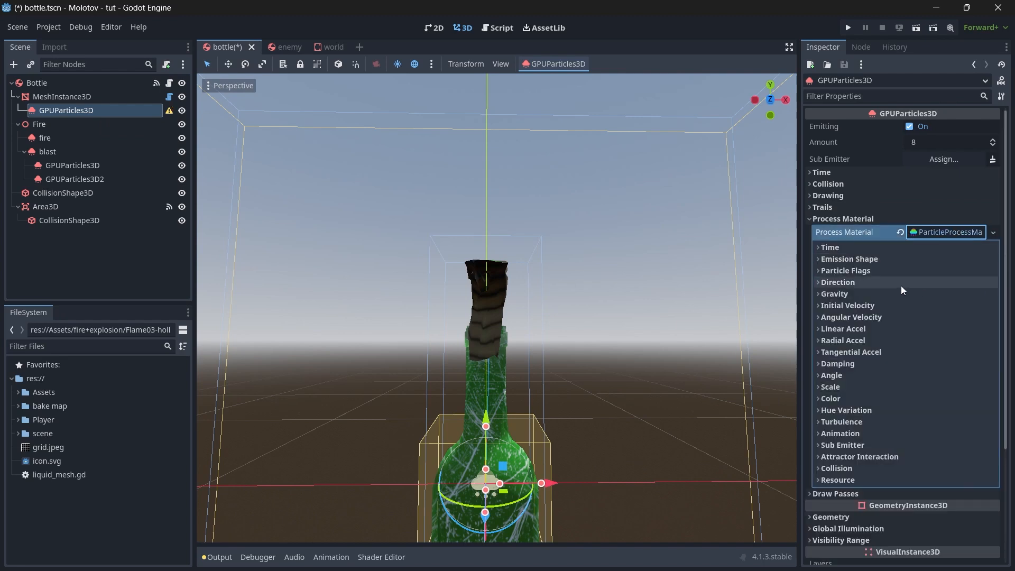
click(852, 293)
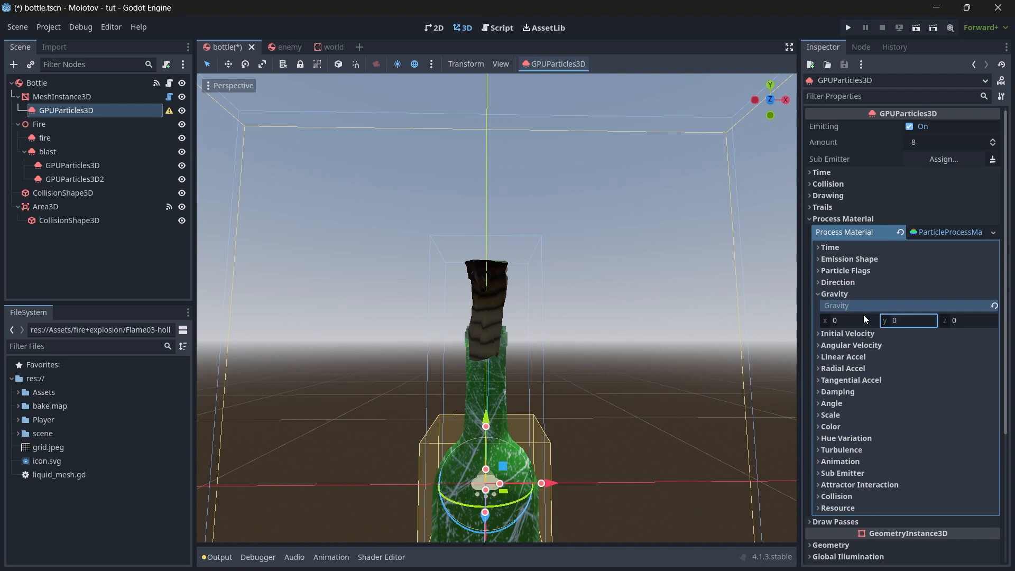
click(839, 295)
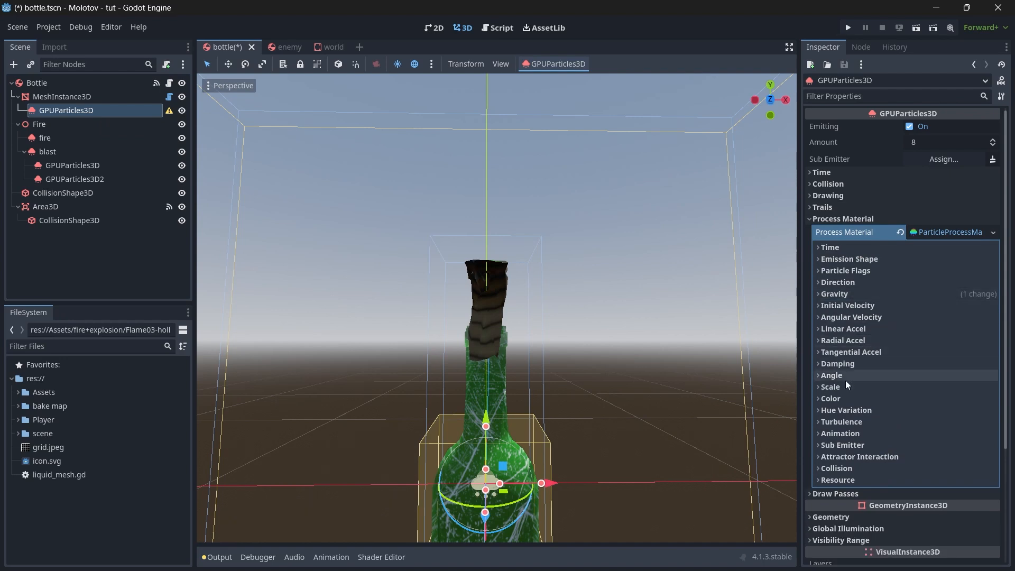
Set the process material's animation Speed Min and Speed Max to 5
click(841, 432)
click(925, 447)
text(5)
key(Return)
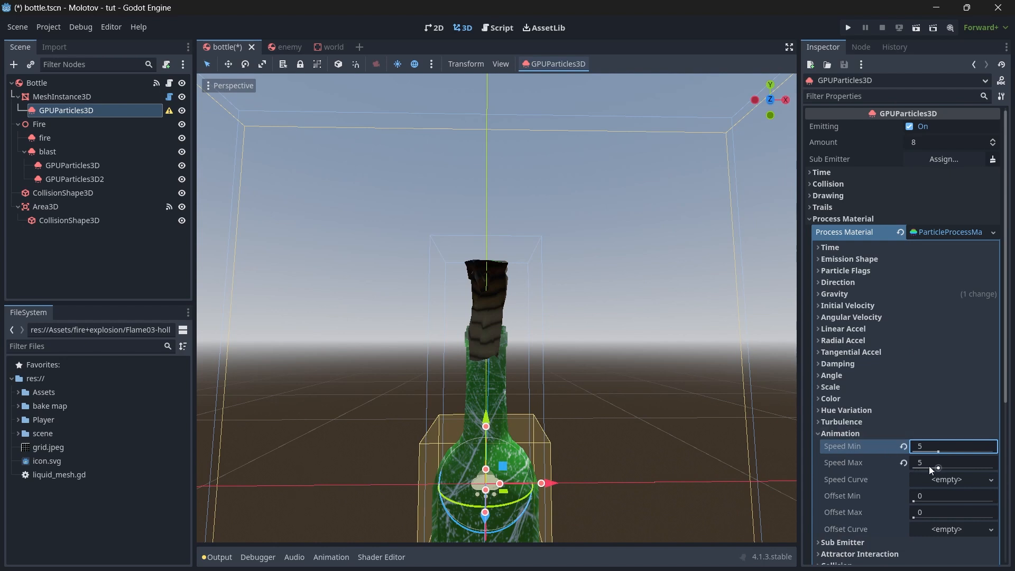
click(929, 466)
click(868, 434)
Assign a new PlaneMesh to draw Pass 1 of the bottle particles and set its orientation to Face Z
scroll(857, 449, down, 3)
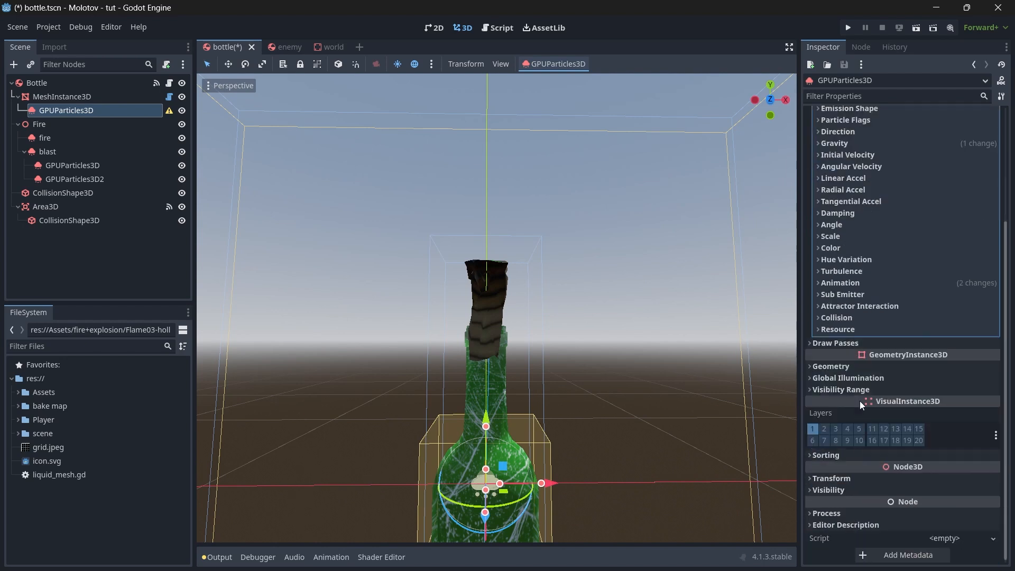
click(894, 343)
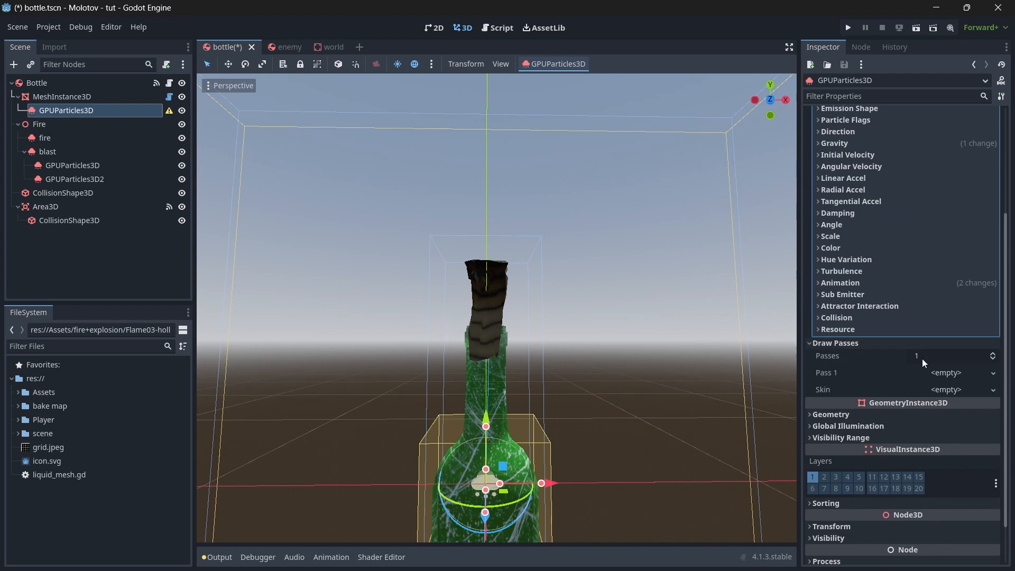
click(943, 375)
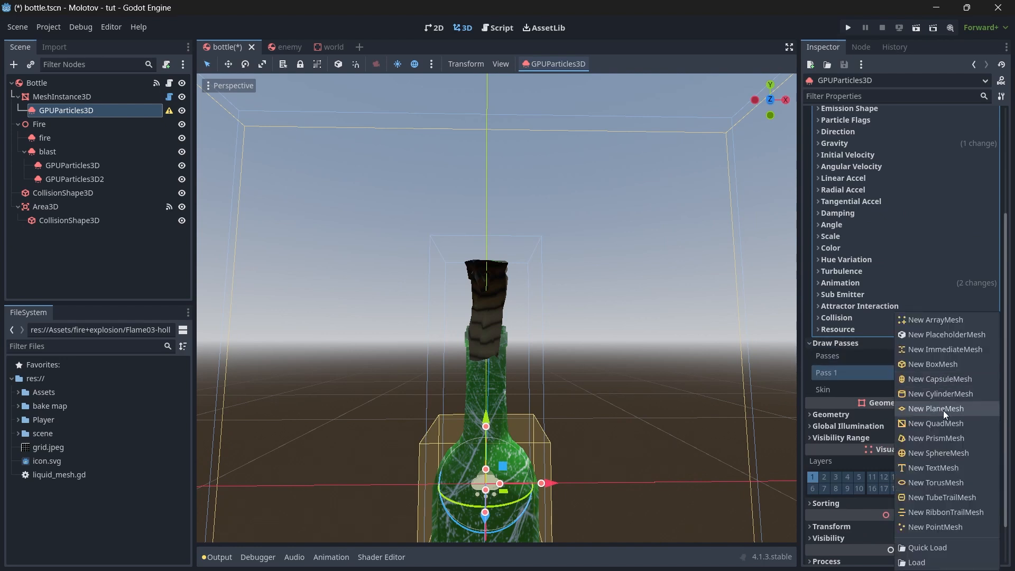
click(944, 411)
click(944, 387)
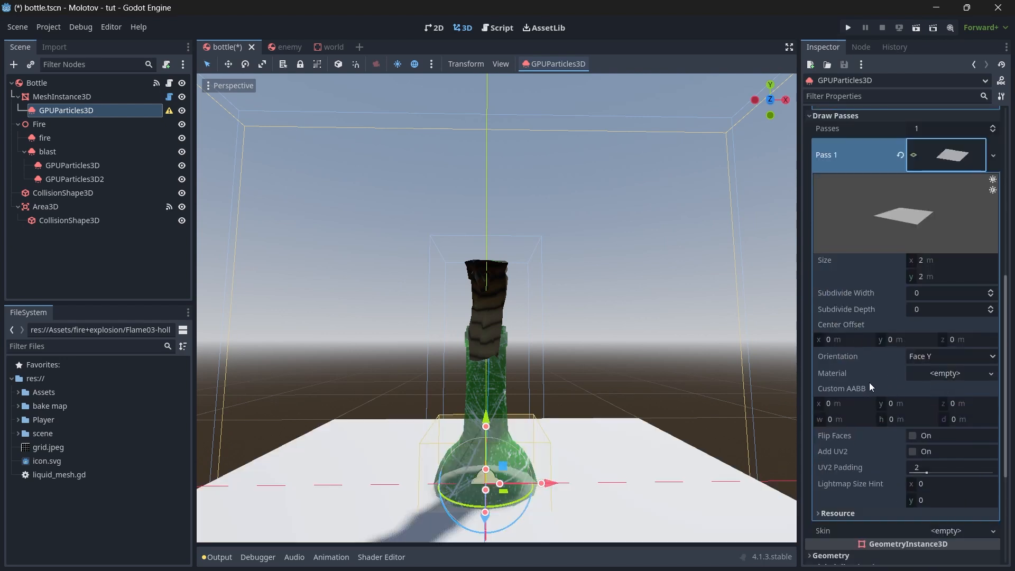
click(932, 402)
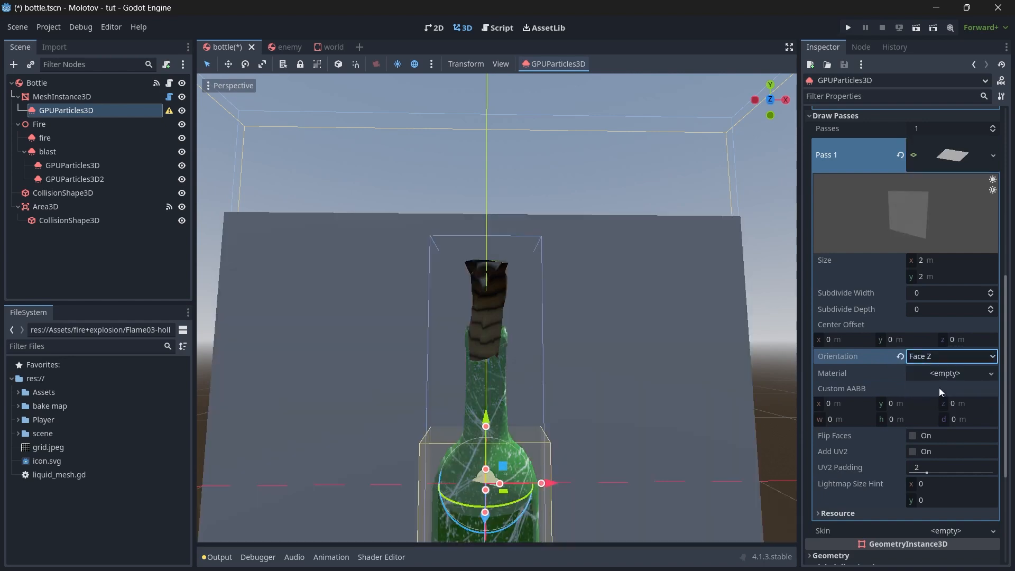
click(937, 356)
Create a new ShaderMaterial as the Geometry Material Override of the bottle particles and expand it for editing
scroll(937, 356, down, 3)
click(841, 385)
click(841, 385)
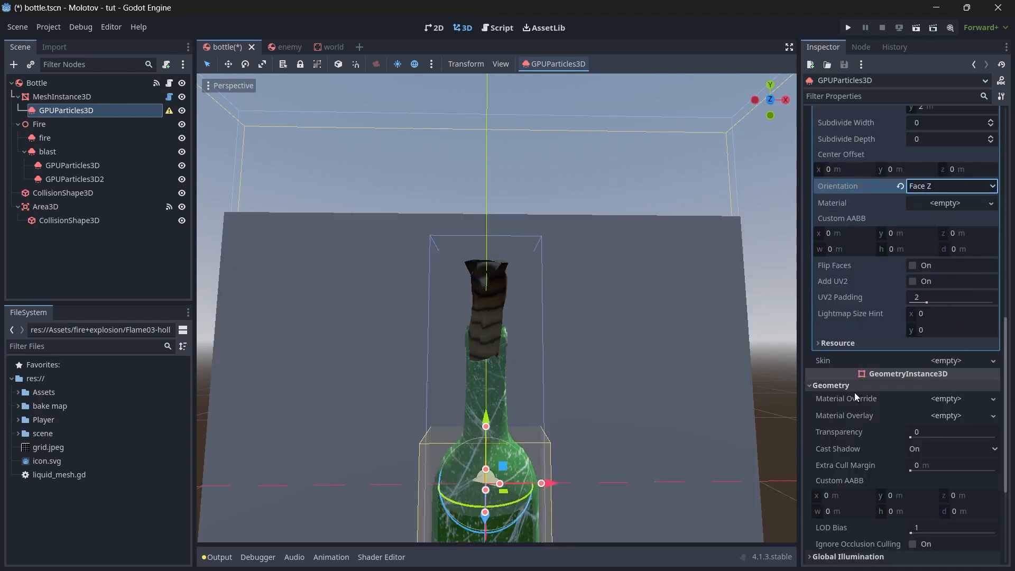
click(943, 398)
click(941, 442)
click(943, 410)
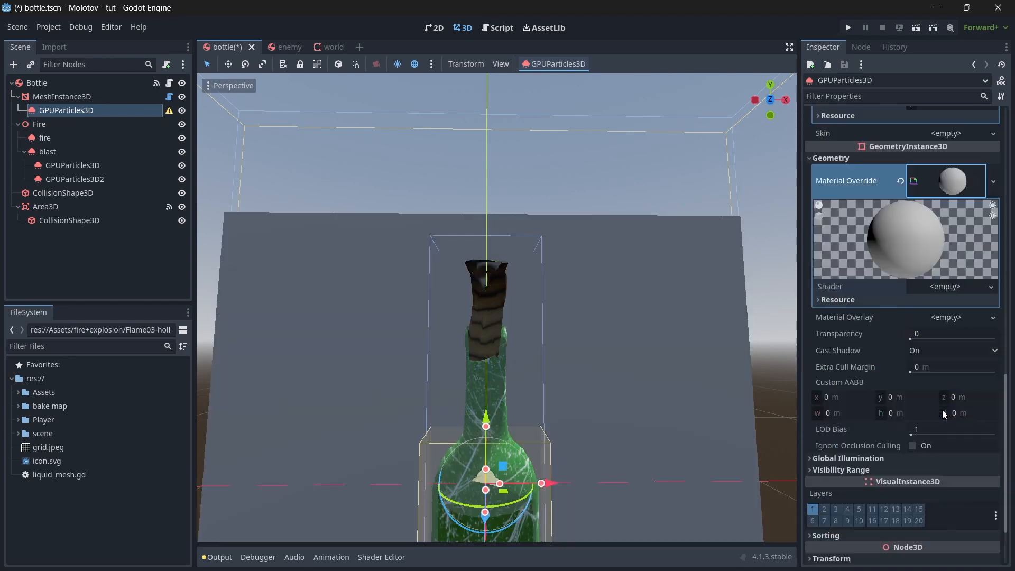
Load the particle_flipbook shader from the Assets/shader folder into the override material
click(935, 341)
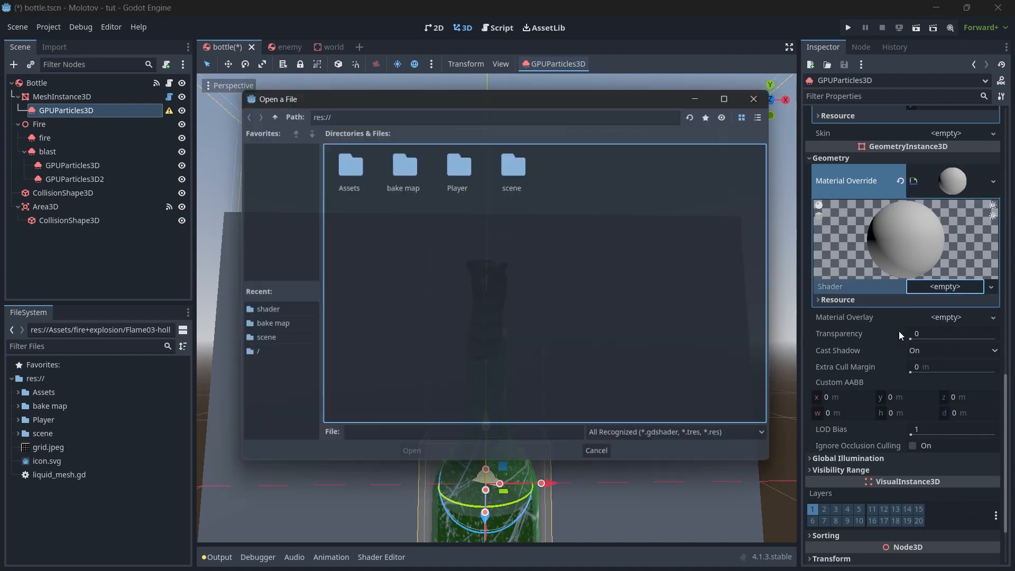
double_click(352, 172)
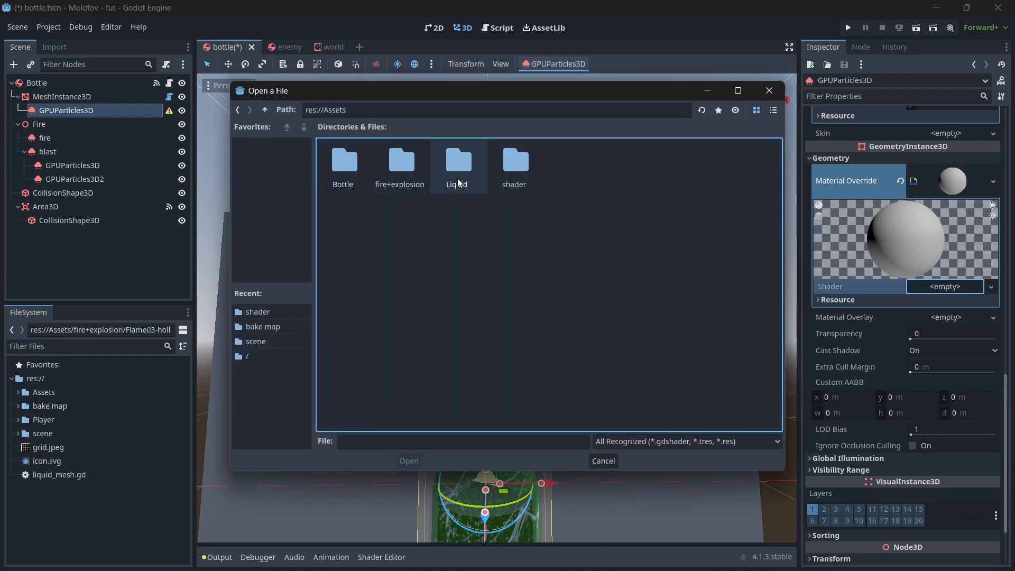
double_click(514, 182)
double_click(515, 183)
In the shader parameters, set Albedo to white, horizontal frames to 16 and vertical frames to 5, and enable Particles Anim Loop
scroll(899, 399, down, 3)
click(853, 219)
click(935, 234)
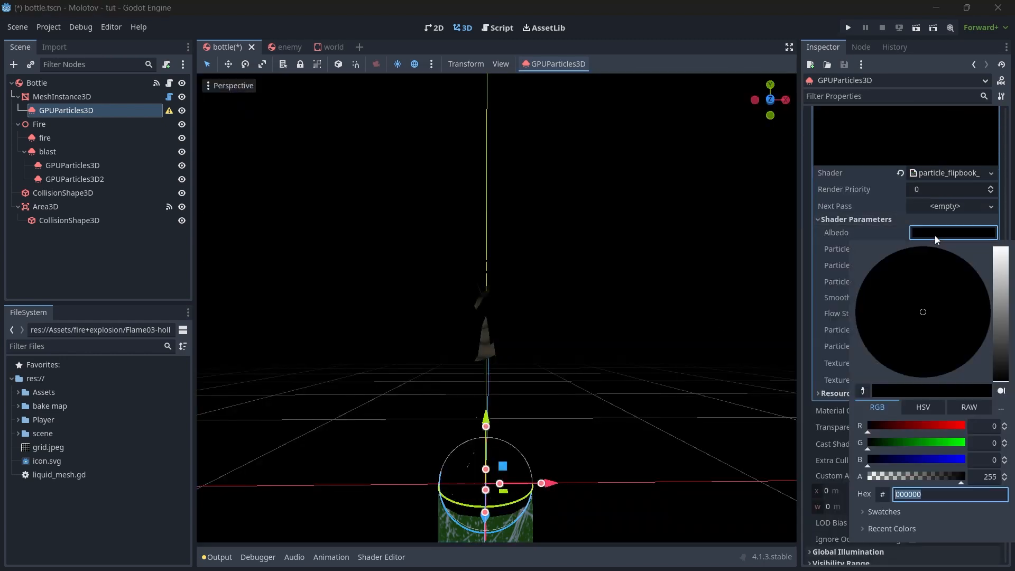
drag(1000, 287, 1001, 248)
click(884, 237)
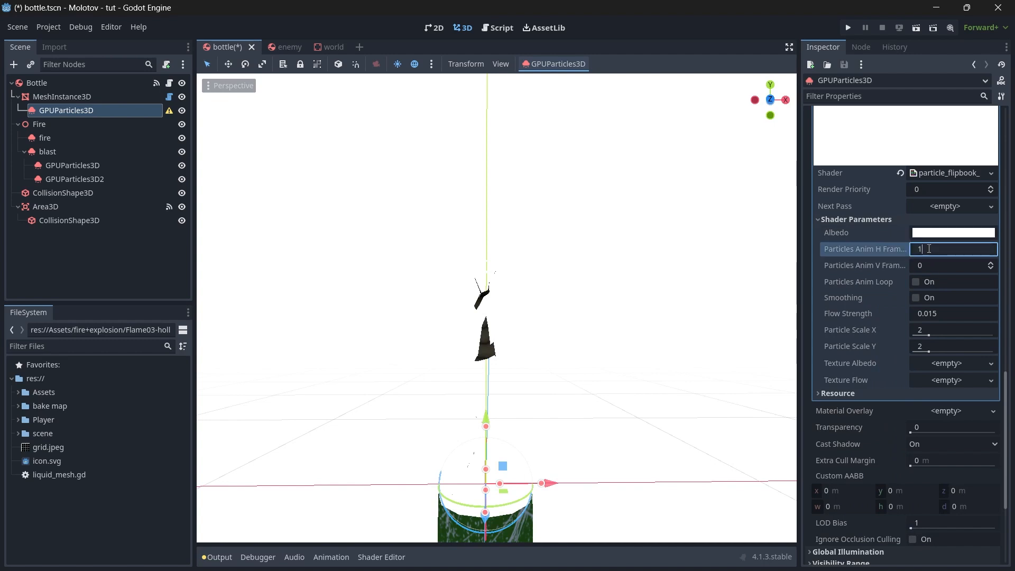
click(933, 267)
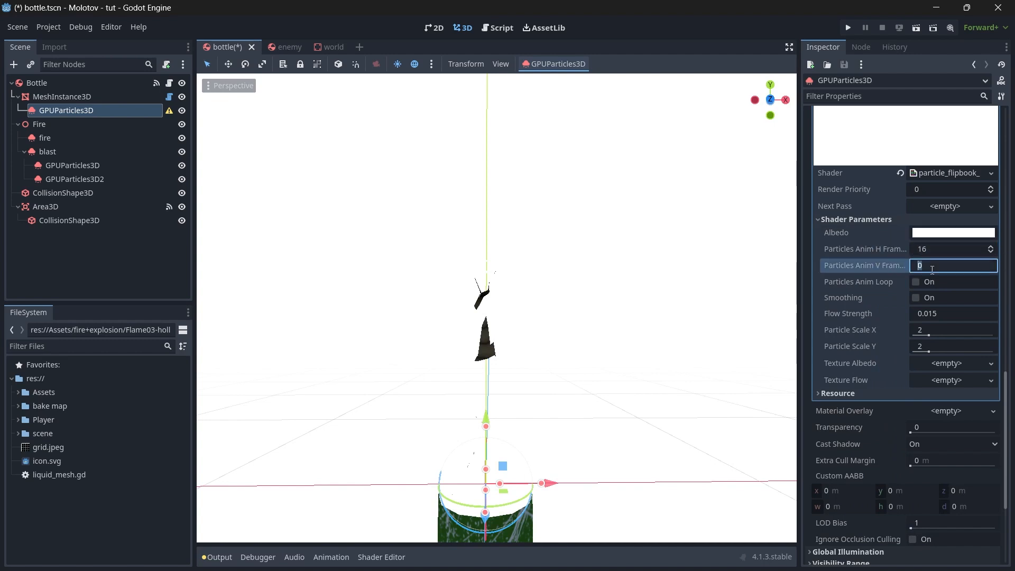
click(914, 283)
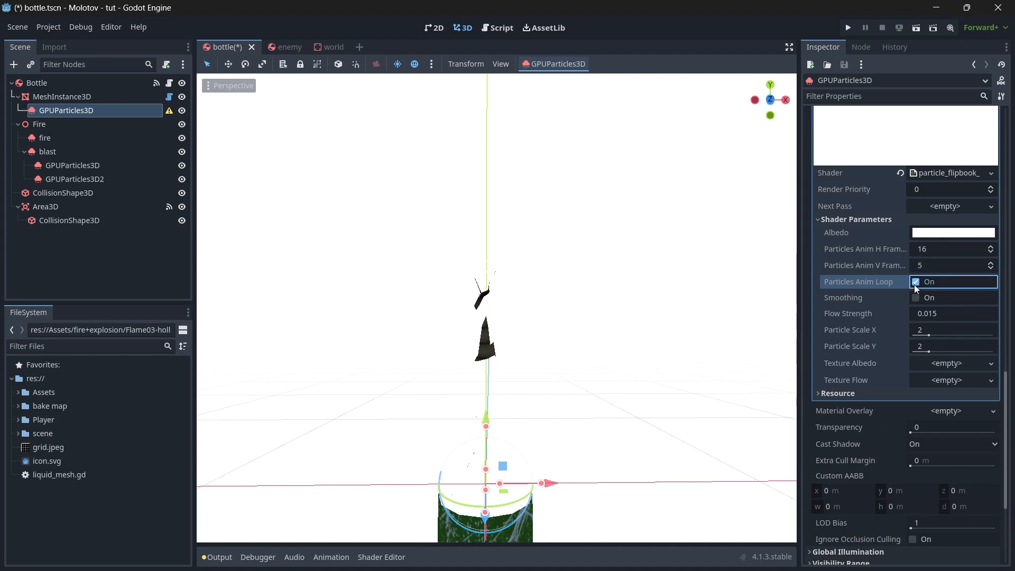
Assign Flame03-hollow_16x4.png from Assets/fire+explosion as the shader's Texture Albedo
click(20, 394)
click(25, 419)
drag(60, 455, 817, 410)
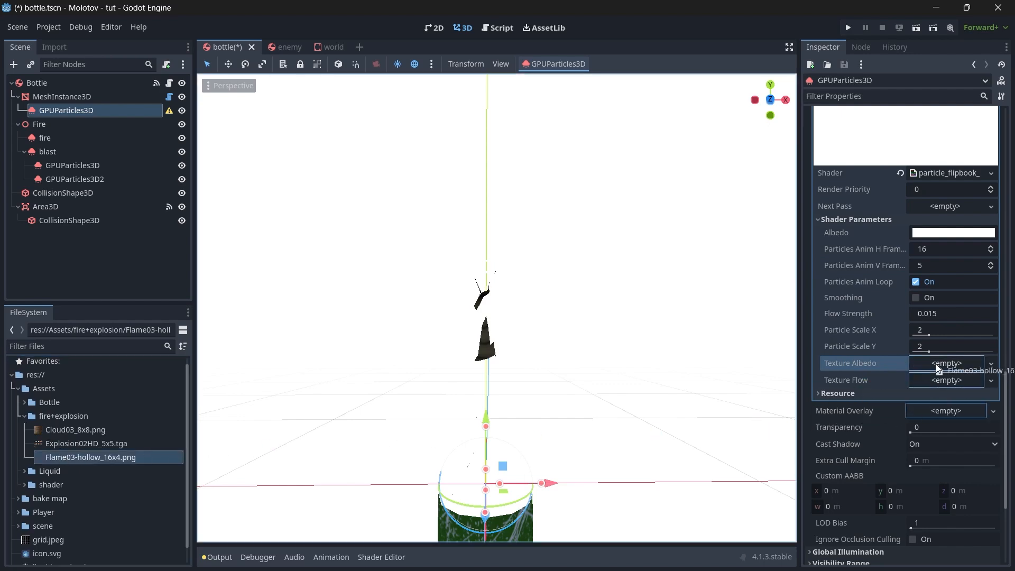
drag(936, 364, 937, 364)
scroll(663, 386, down, 5)
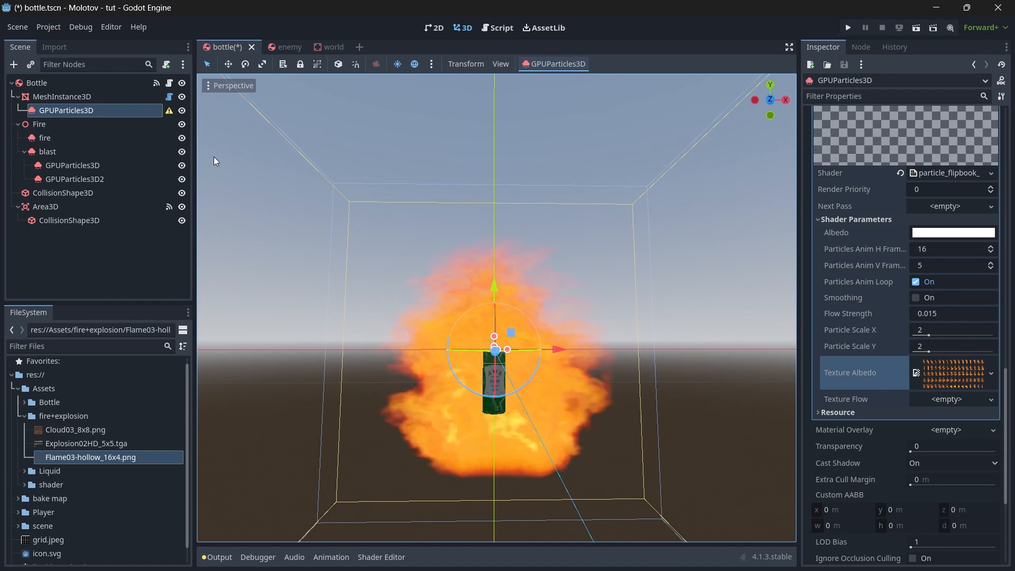
Set the bottle particles' Lifetime to 10 s and Amount to 2
scroll(918, 344, up, 15)
click(873, 172)
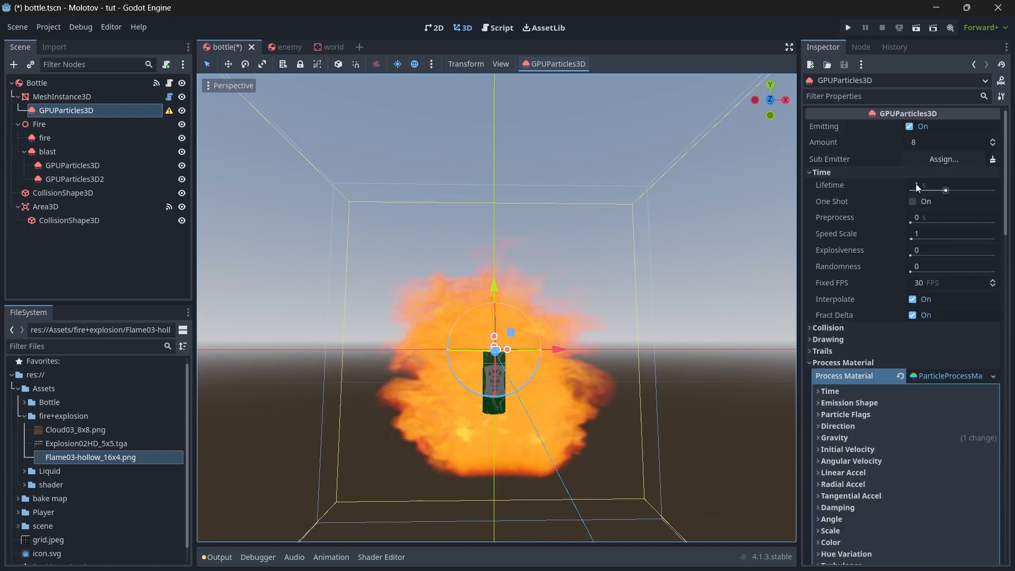
click(933, 185)
text(10)
key(Return)
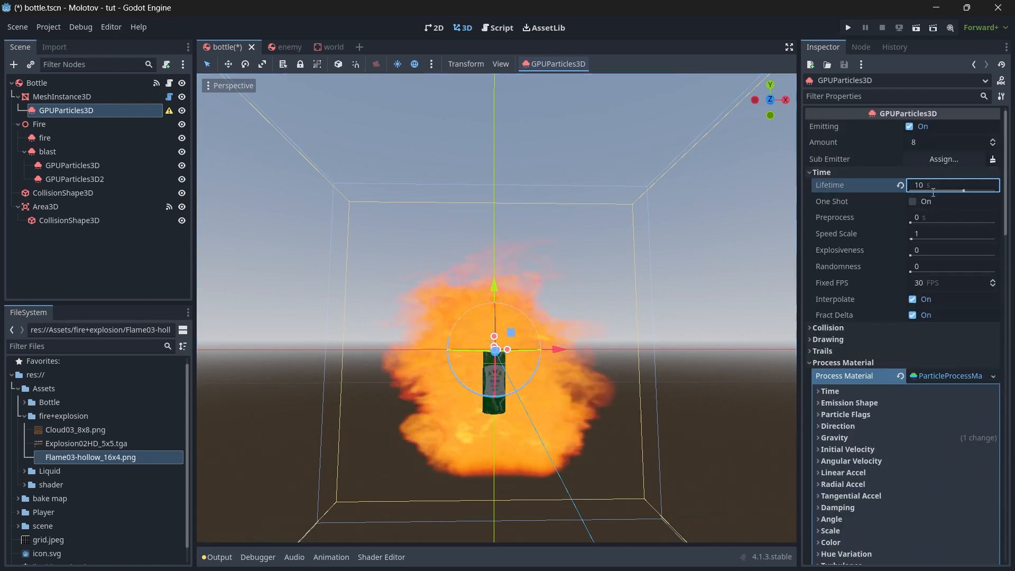
click(920, 142)
text(2)
key(Return)
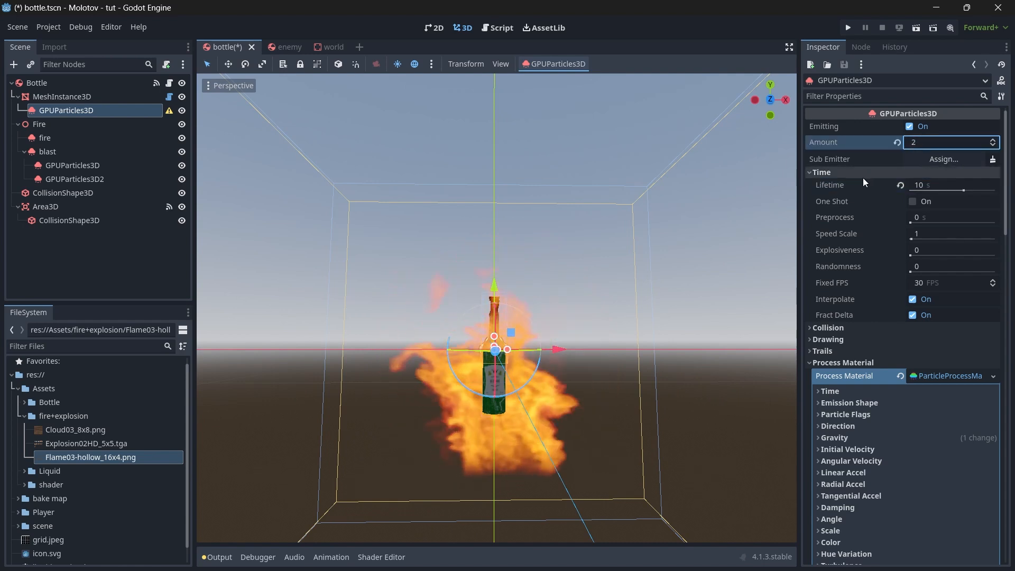
Set the bottle particles' Explosiveness to 1 and Fixed FPS to 60
click(856, 174)
click(829, 196)
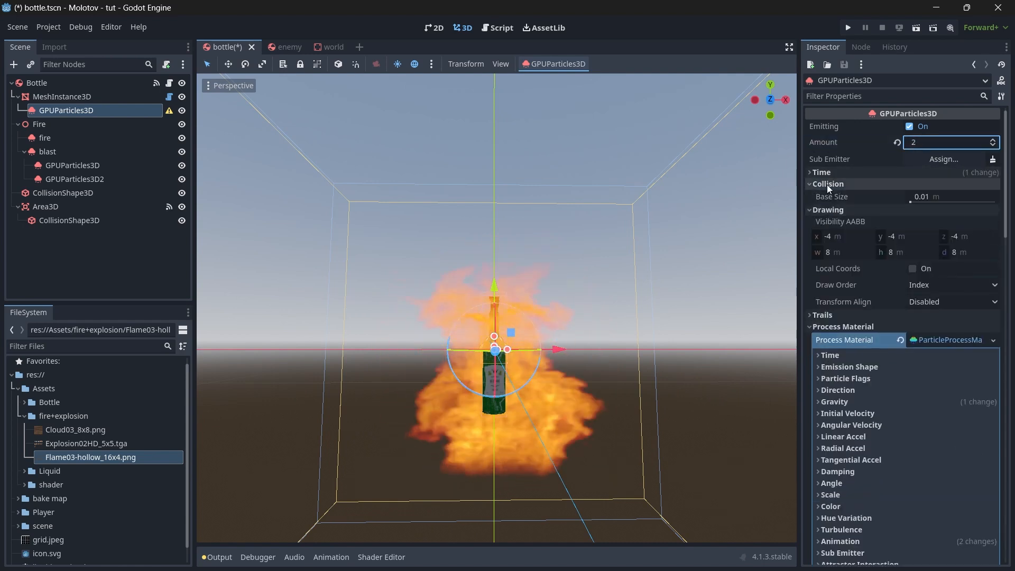
click(823, 174)
click(947, 250)
text(1)
click(942, 284)
text(60)
key(Return)
click(831, 175)
click(831, 195)
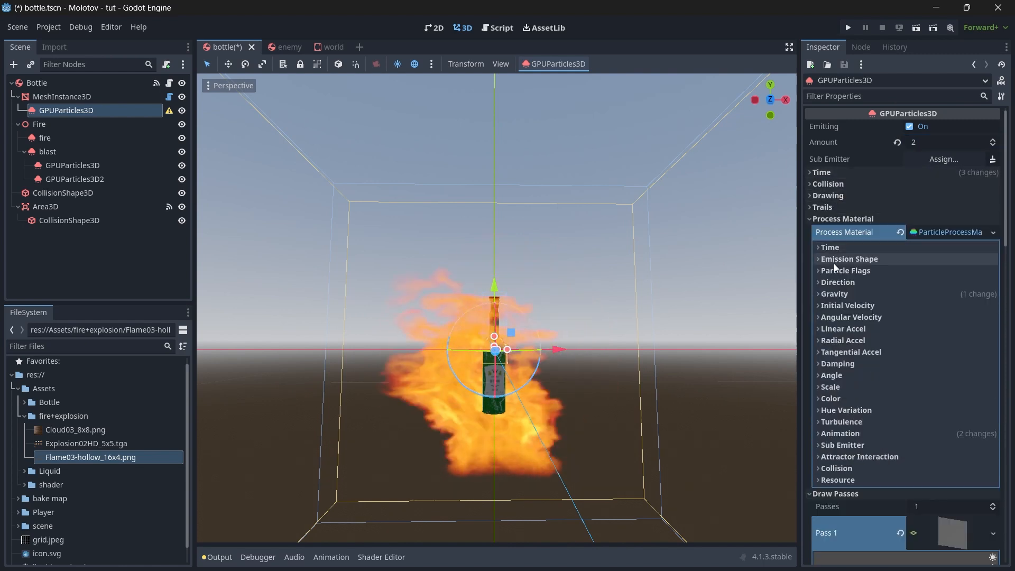
Enable Local Coords for the bottle particles and move the emitter up about 2.4 m, above the bottle neck
click(821, 195)
click(819, 191)
click(820, 194)
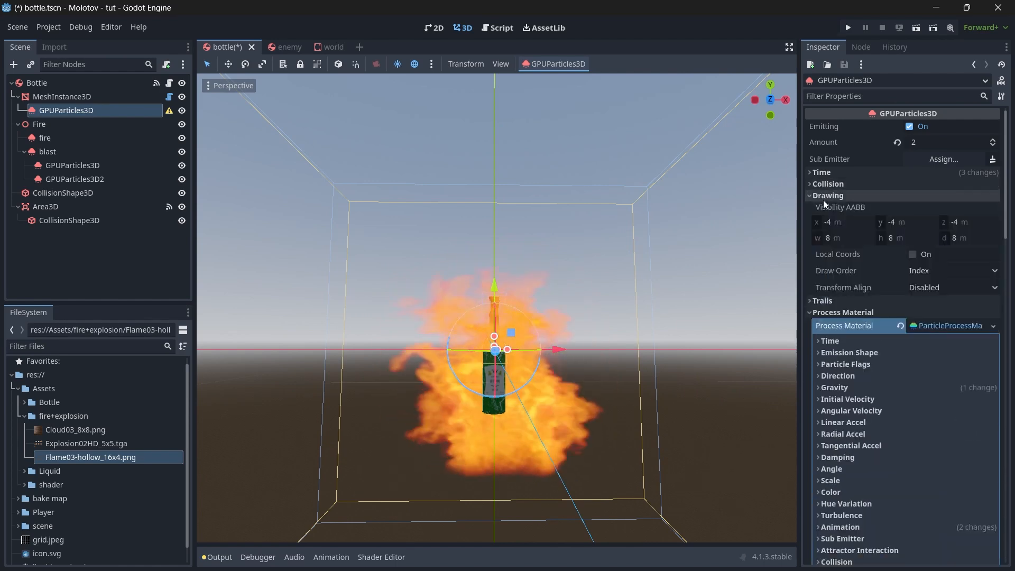
click(823, 254)
click(914, 254)
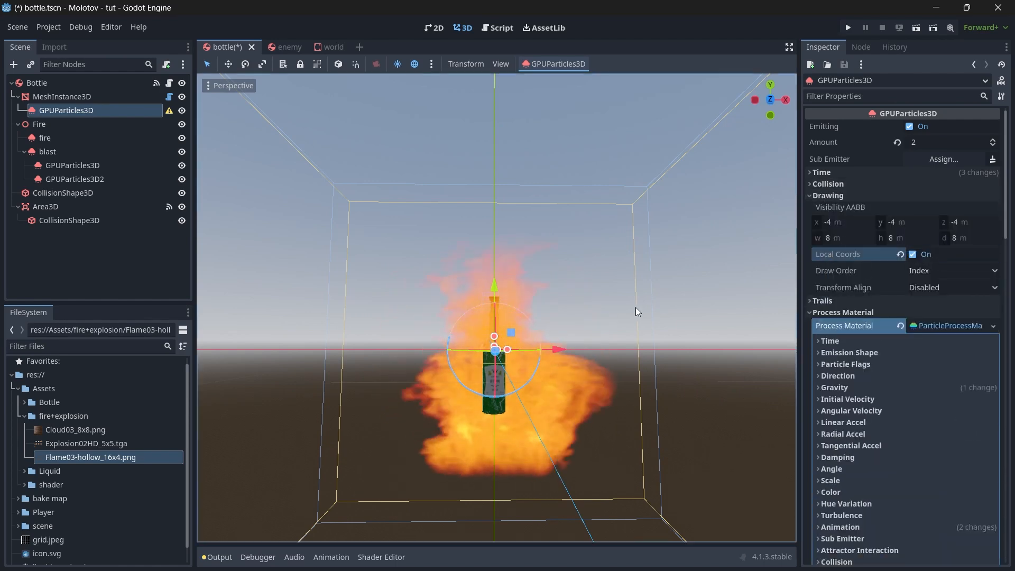
drag(499, 300, 529, 144)
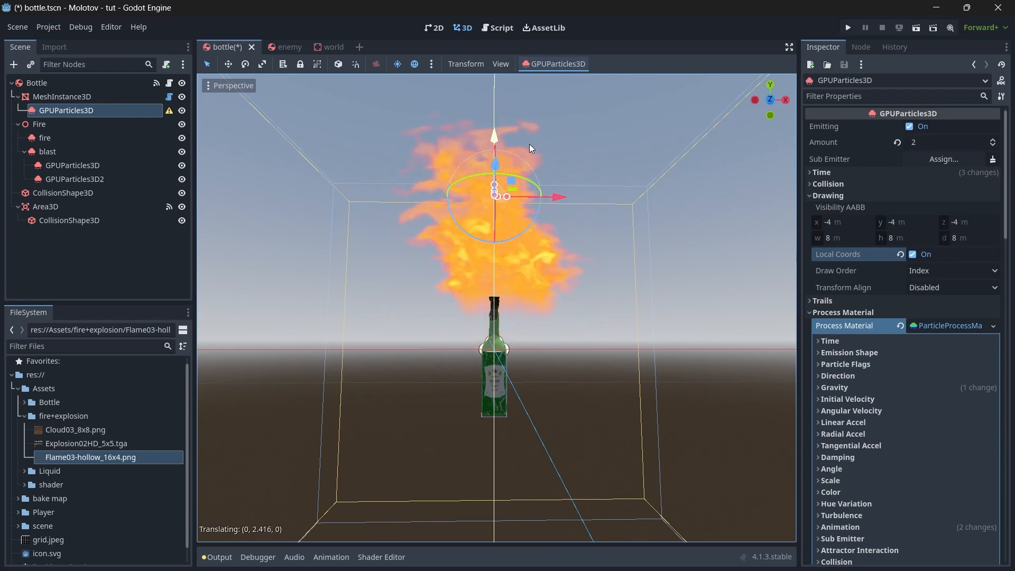
click(828, 195)
Shrink the flame to fit the bottle's wick with Particle Scale X 0.21, Particle Scale Y 0.385 and Flow Strength -0.005
scroll(867, 342, down, 15)
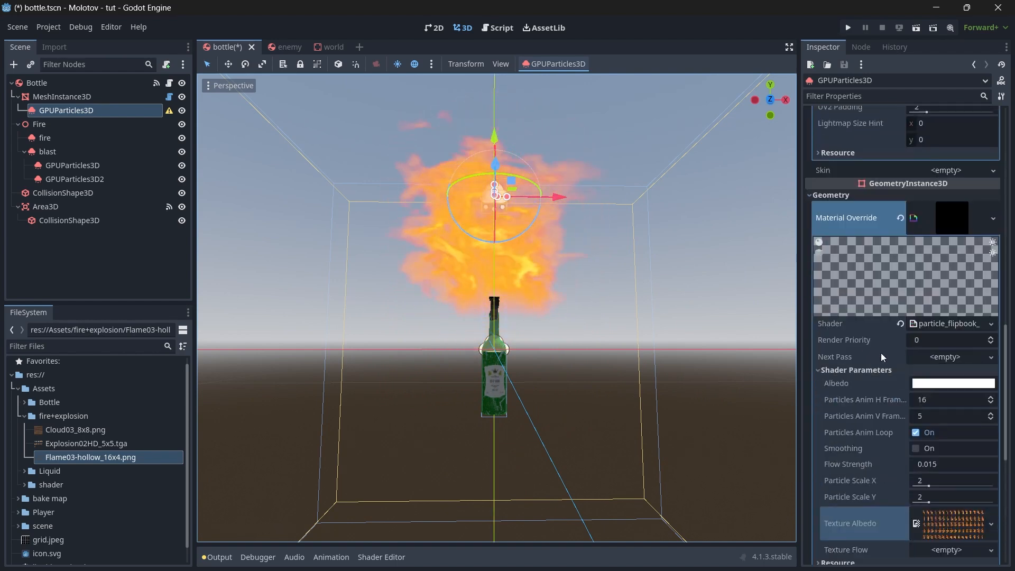
key(KP_5)
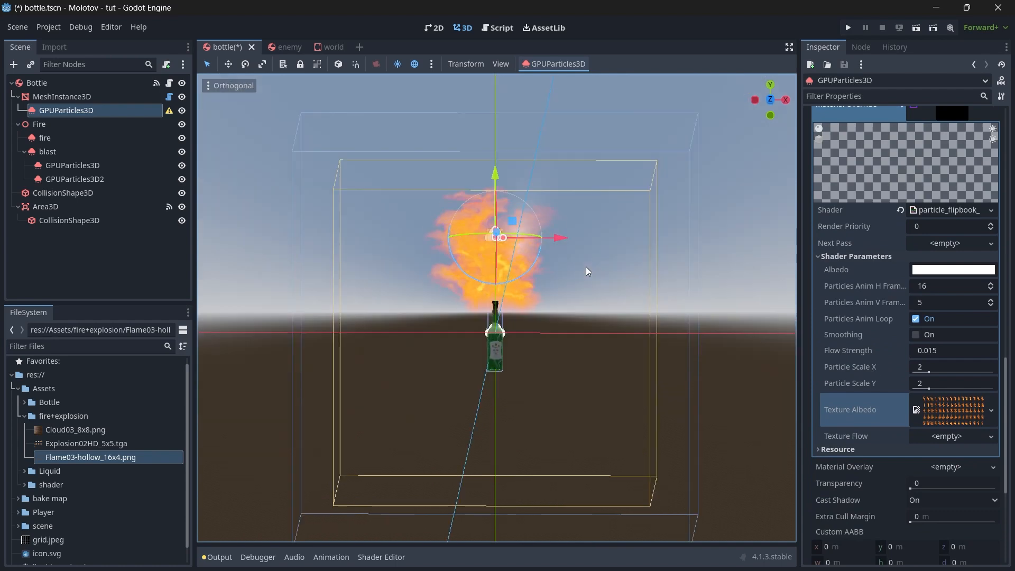
scroll(595, 328, up, 5)
scroll(594, 328, down, 5)
drag(929, 372, 915, 373)
scroll(584, 422, up, 12)
shift+middle_drag(585, 421, 673, 324)
drag(946, 350, 936, 383)
scroll(527, 201, up, 3)
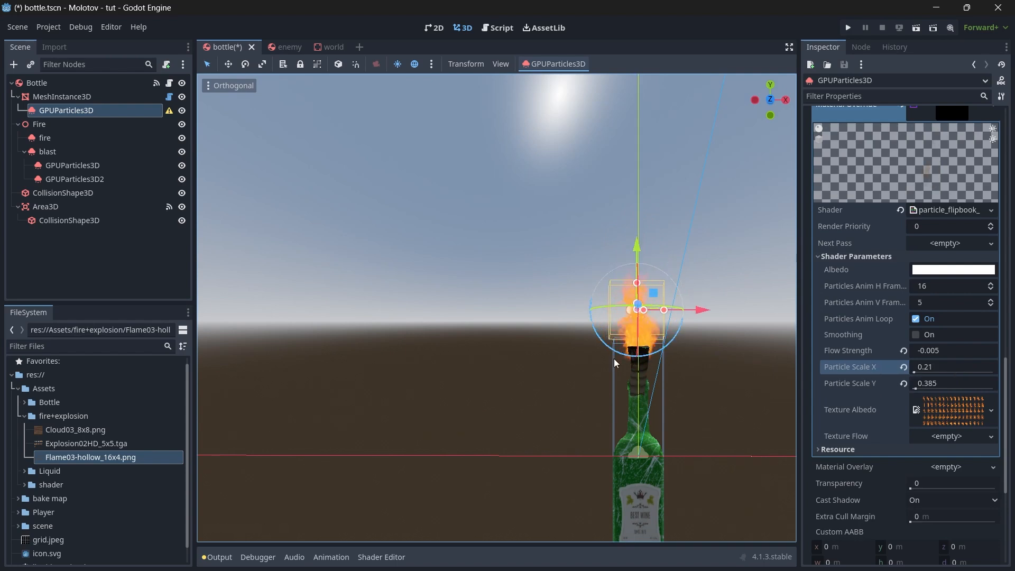
Examine the wick flame on the bottle from several angles and distances, and collapse the particles' process material settings
scroll(617, 364, down, 5)
middle_drag(725, 226, 680, 243)
scroll(679, 265, up, 6)
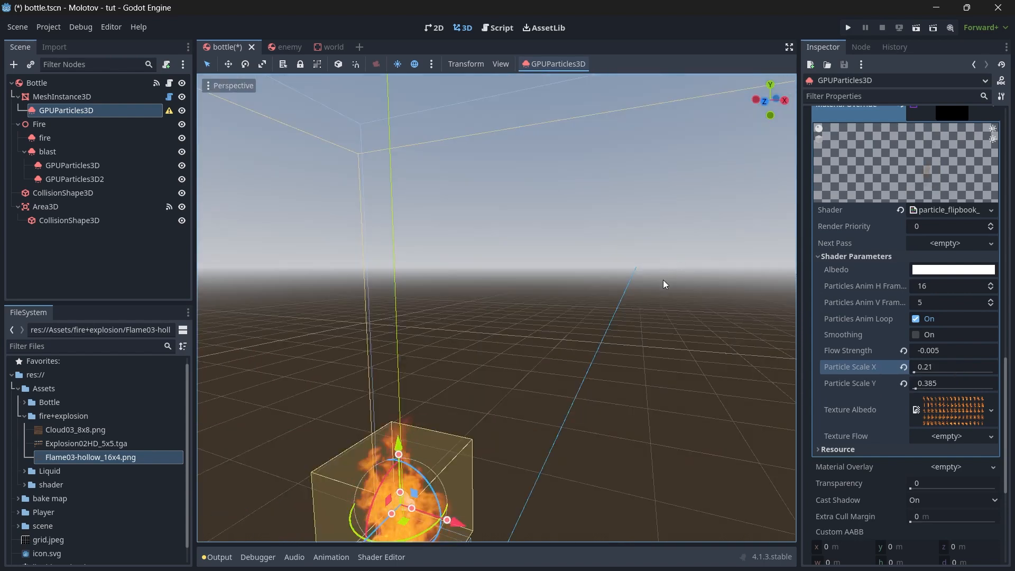
scroll(666, 283, down, 4)
scroll(981, 322, up, 12)
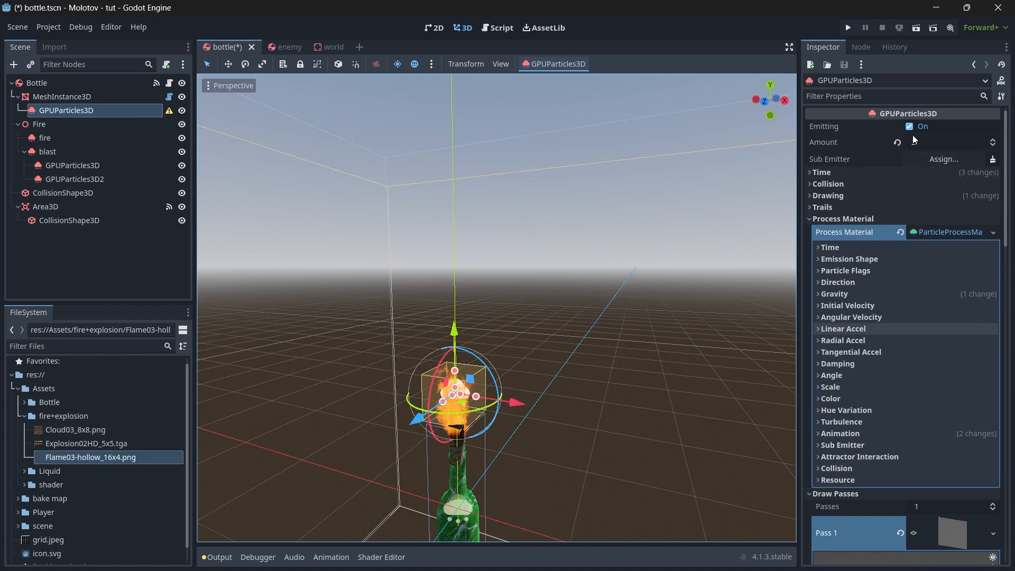
click(849, 219)
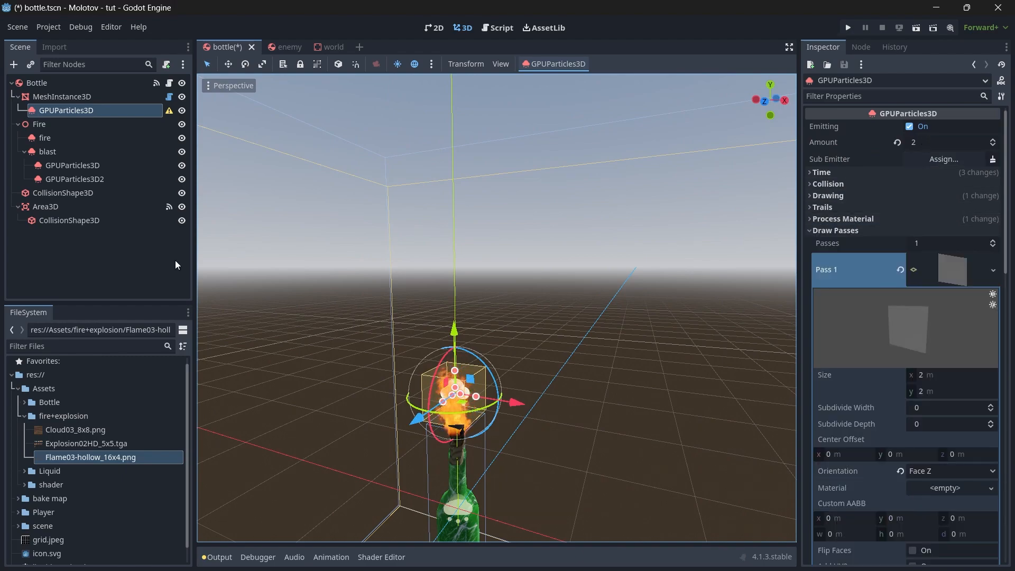
Run the project and throw Molotovs to test the bottle's wick flame together with the explosion and ground fire
key(F5)
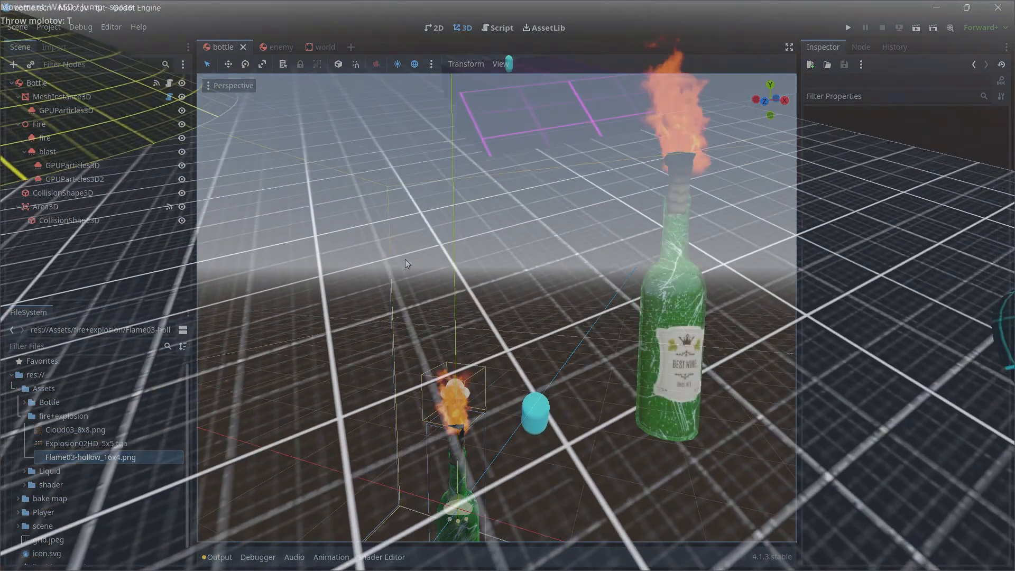
key(1)
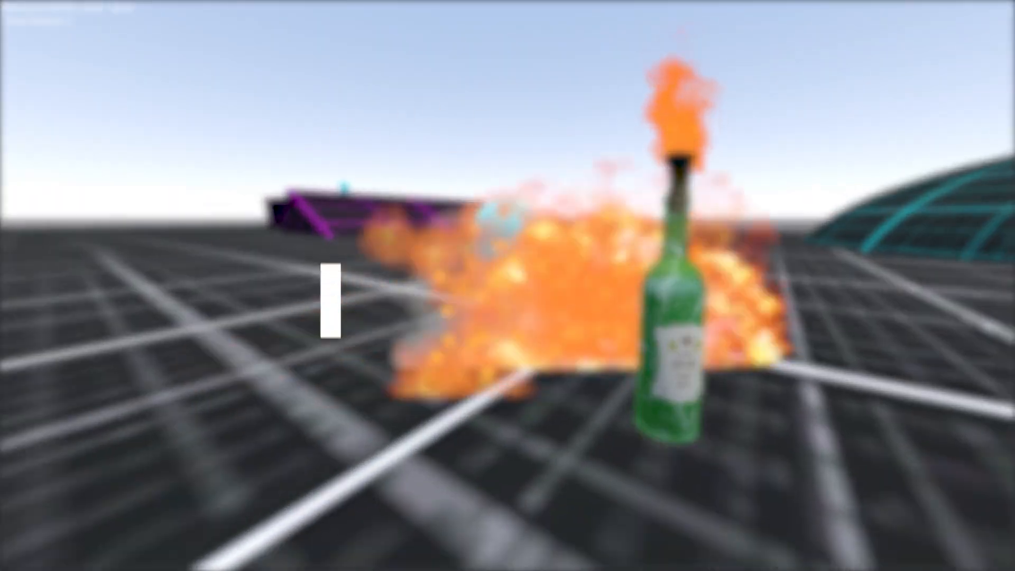
key(1)
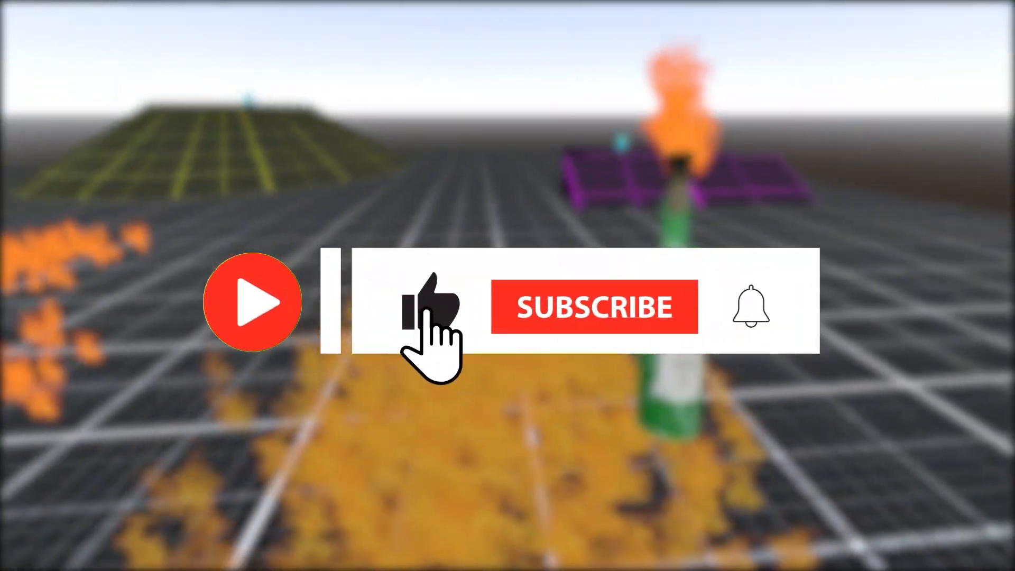